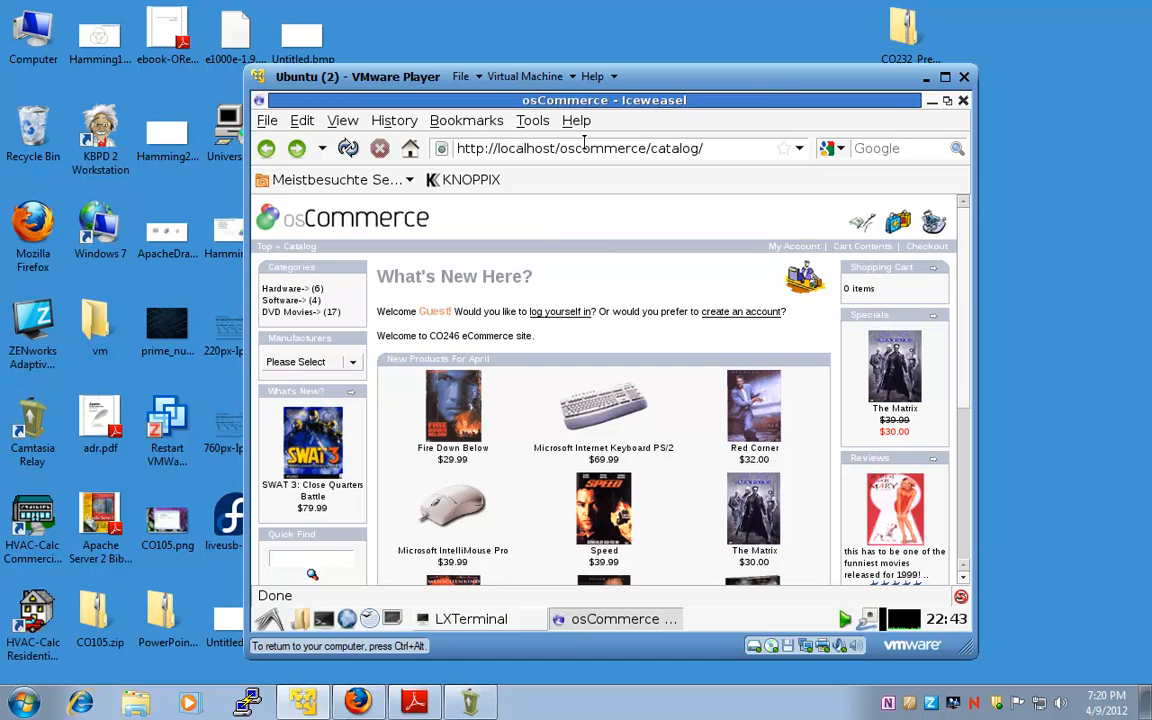
# Step: Restore the store's catalog address and add The Matrix from Specials to the cart
pyautogui.moveTo(680, 76); pyautogui.dragTo(650, 34)
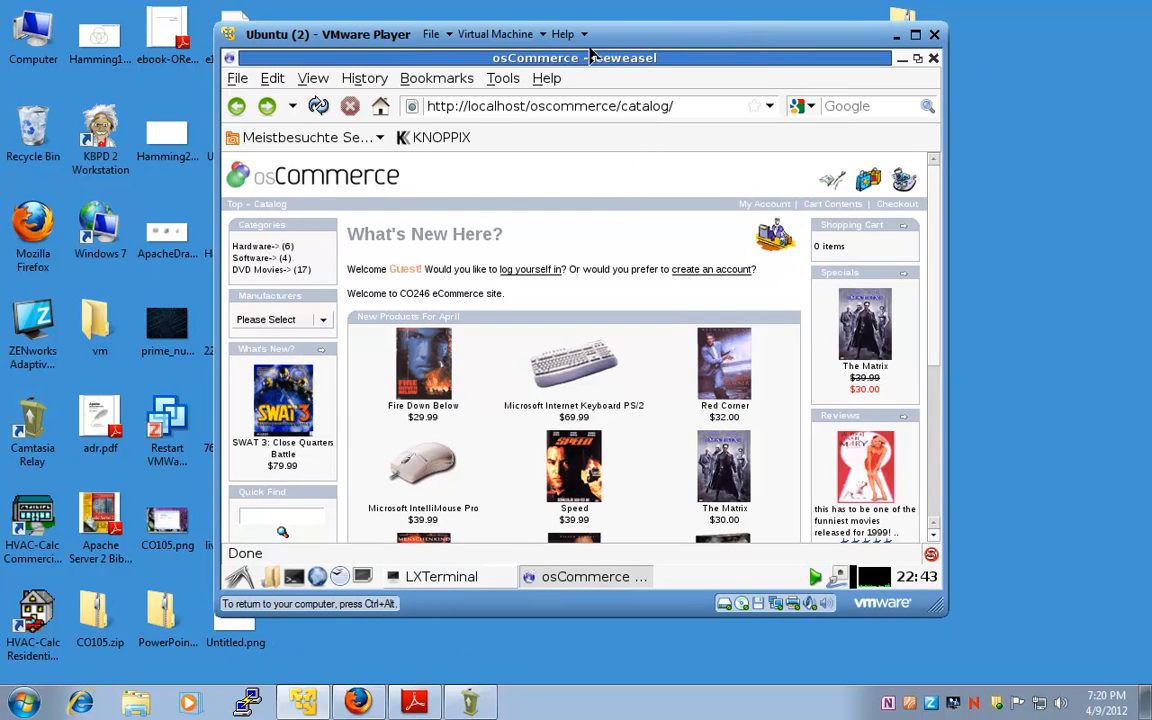
pyautogui.moveTo(467, 106); pyautogui.dragTo(660, 108)
pyautogui.press('Escape')
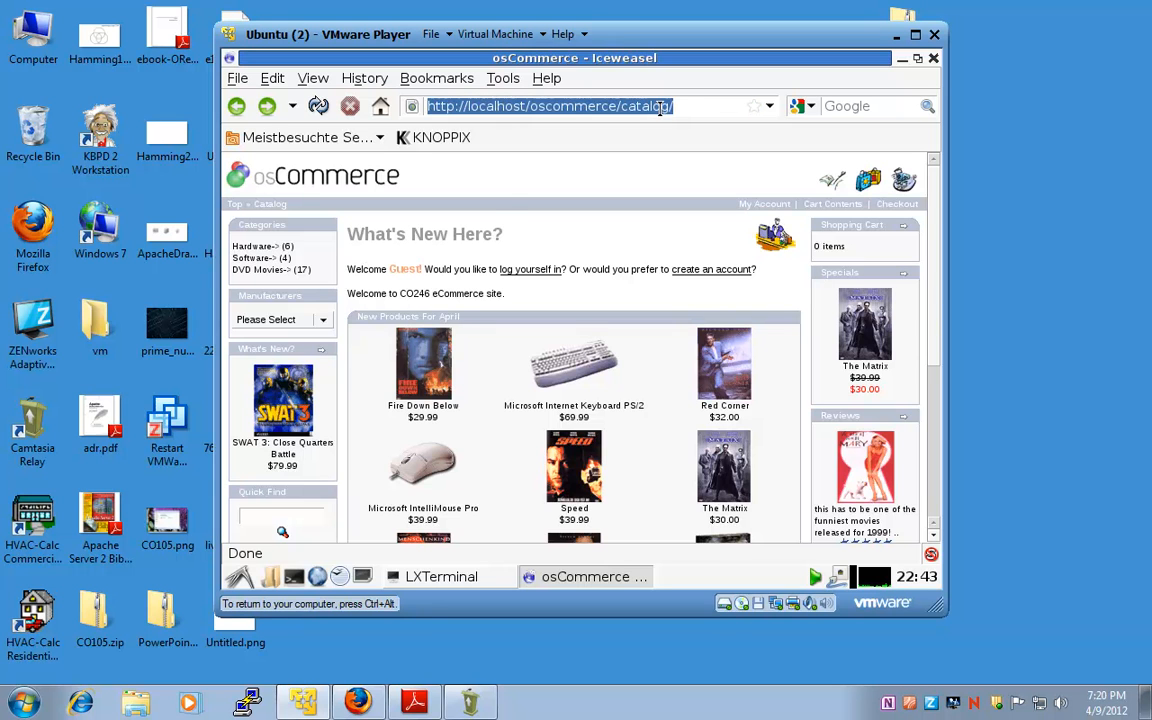
pyautogui.click(504, 206)
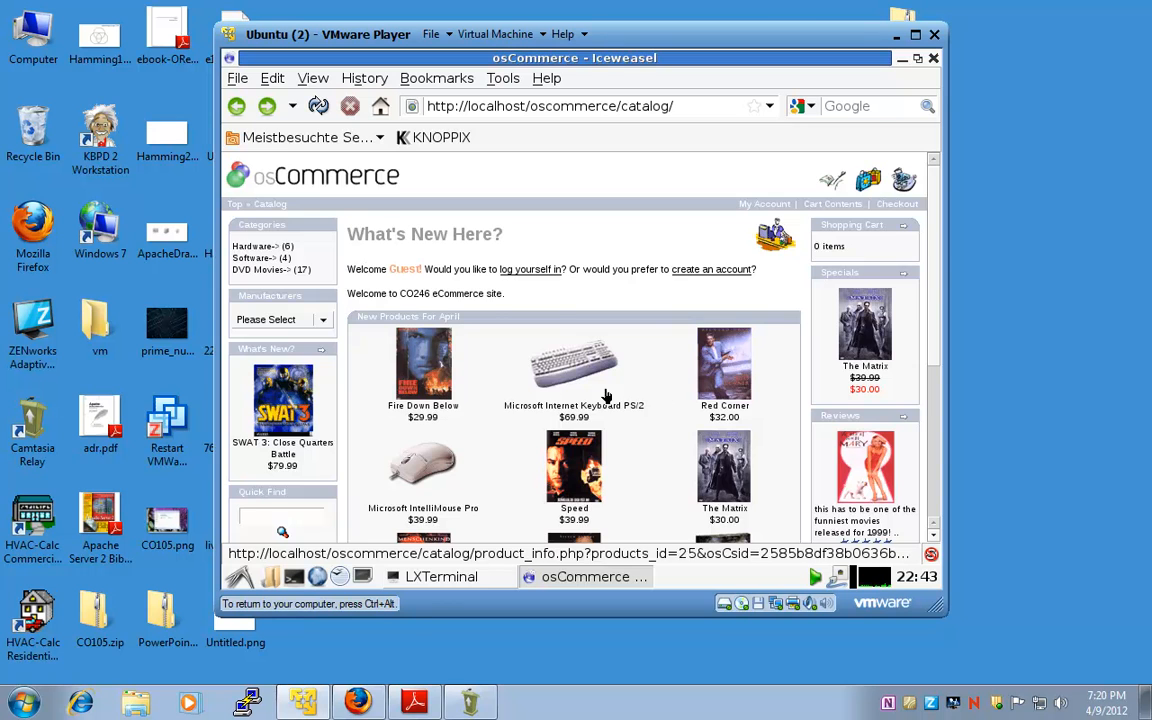
pyautogui.scroll(-2, 835, 385)
pyautogui.scroll(-3, 835, 385)
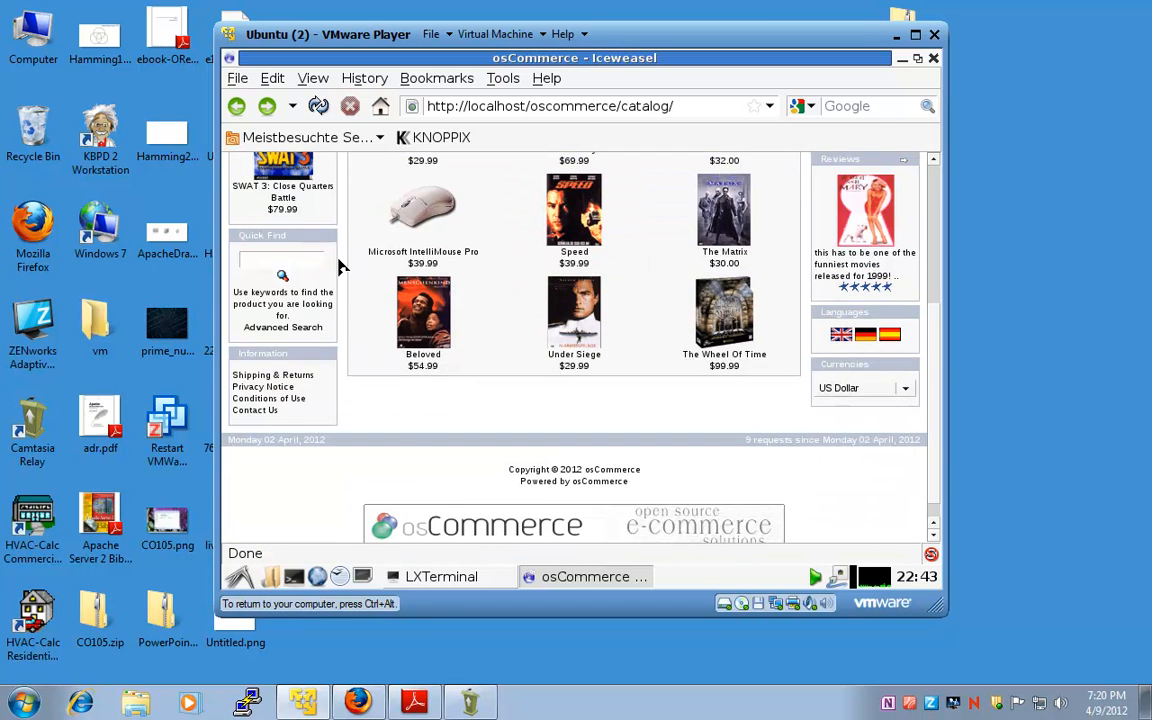
pyautogui.scroll(5, 340, 265)
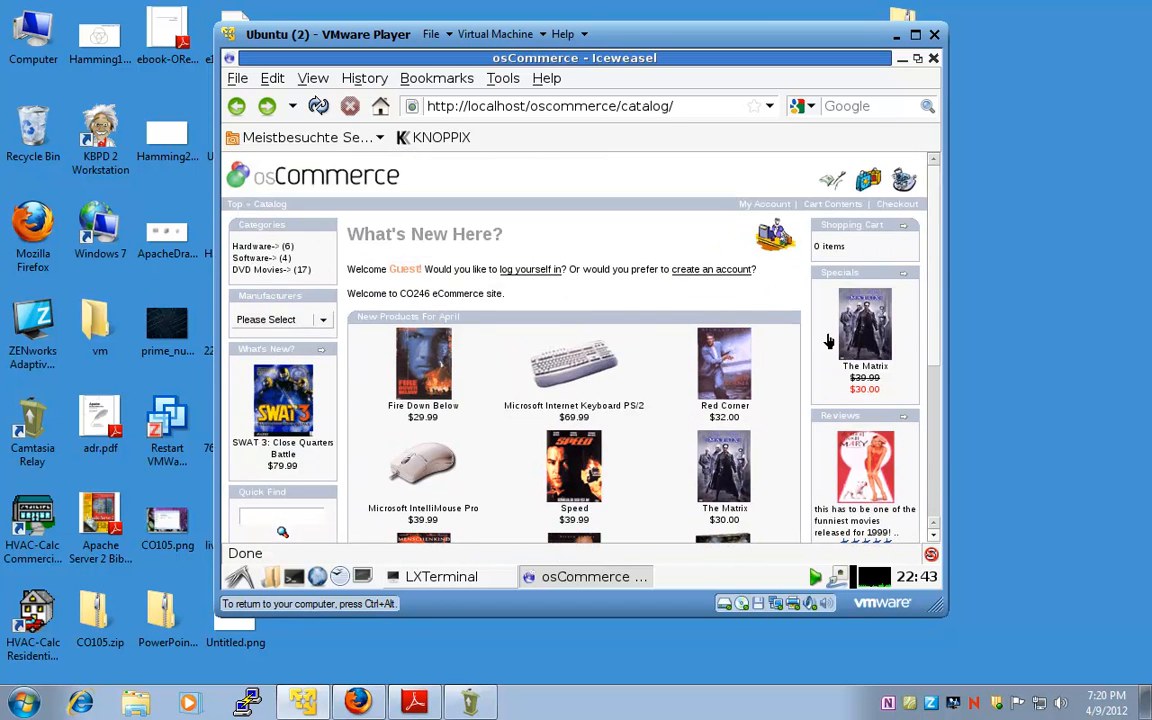
pyautogui.click(856, 323)
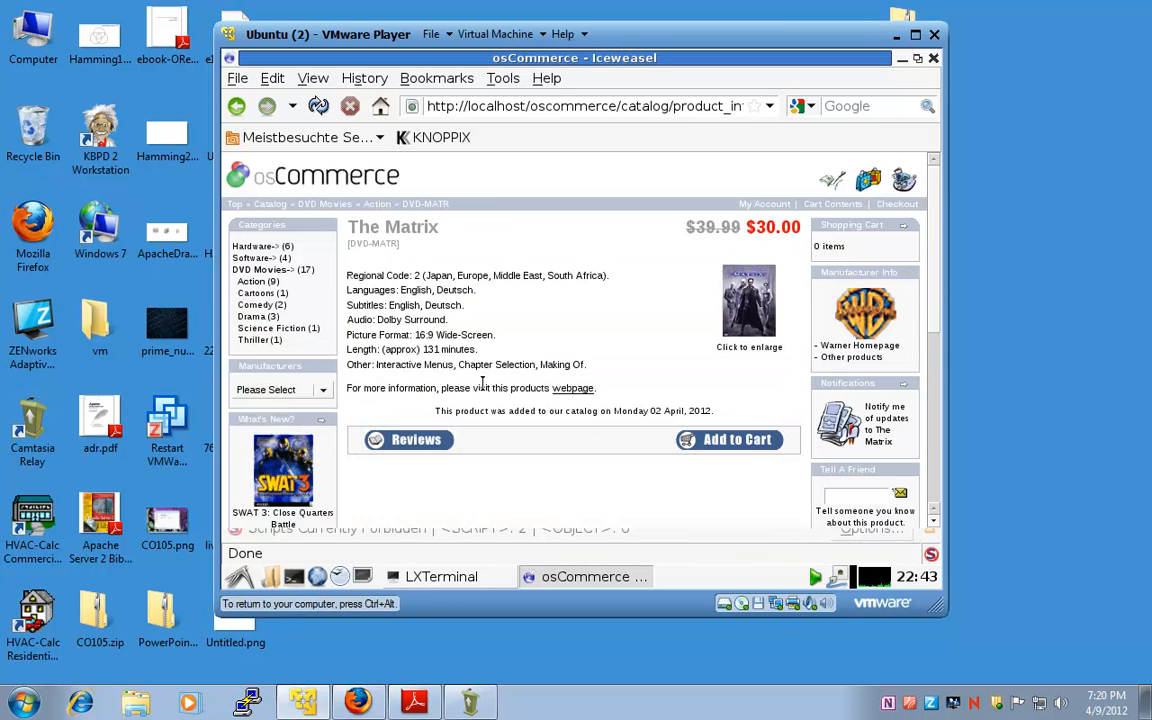
pyautogui.click(740, 440)
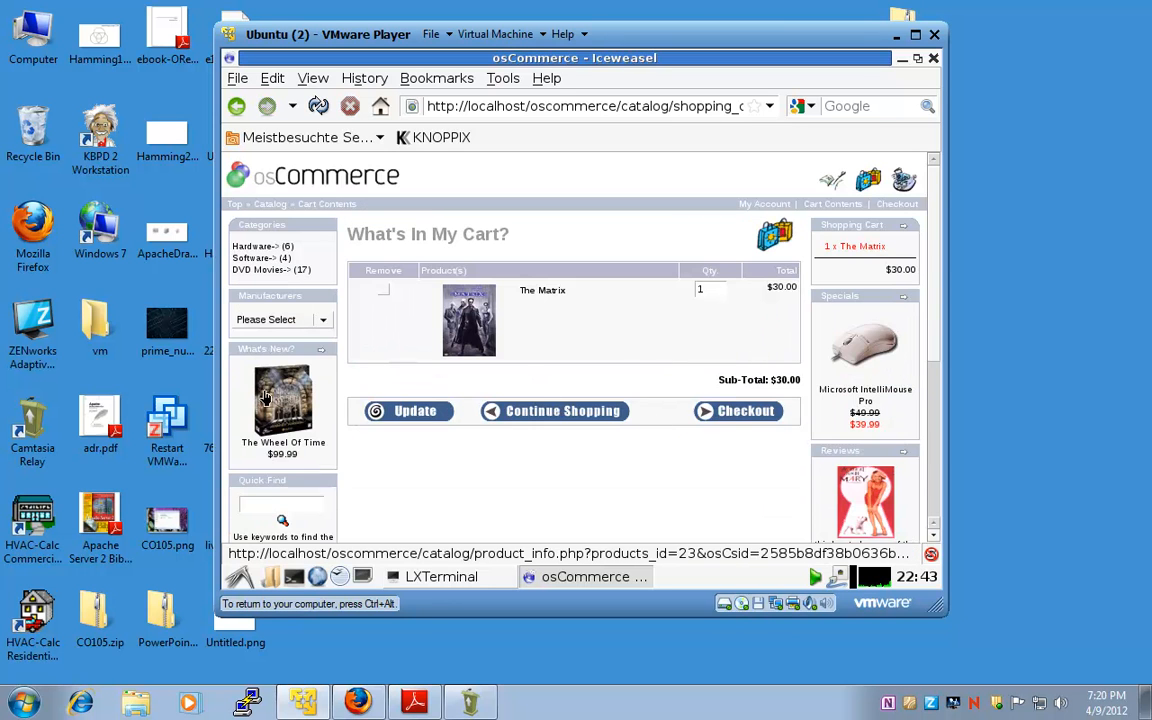
# Step: Add the Matrox G400 32MB card from Hardware to the cart and proceed to checkout
pyautogui.scroll(-2, 272, 395)
pyautogui.scroll(4, 272, 395)
pyautogui.click(255, 246)
pyautogui.scroll(-5, 422, 305)
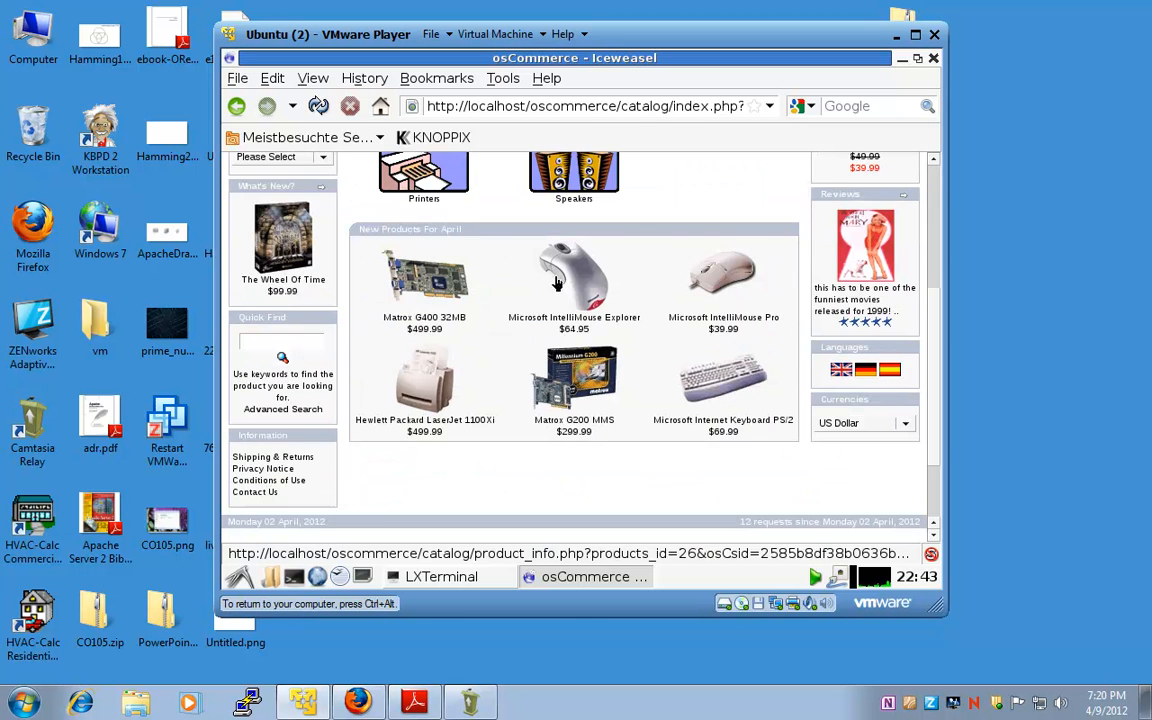
pyautogui.click(393, 259)
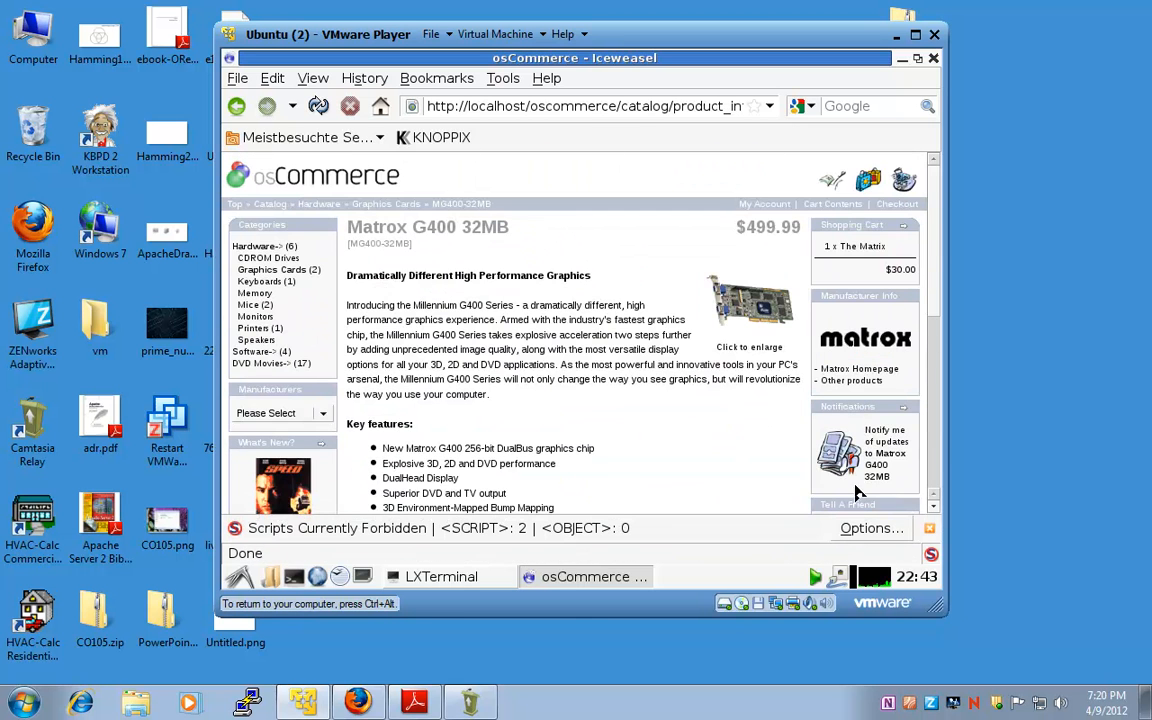
pyautogui.scroll(-1, 660, 412)
pyautogui.scroll(-5, 655, 412)
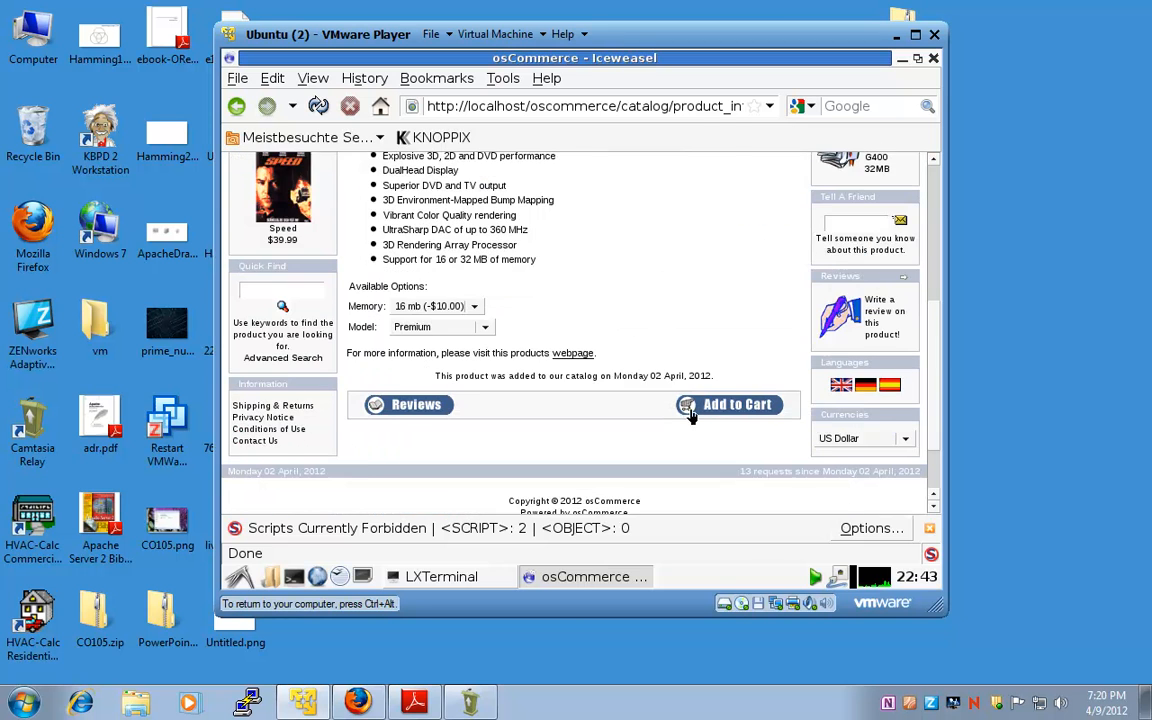
pyautogui.click(689, 411)
pyautogui.click(895, 205)
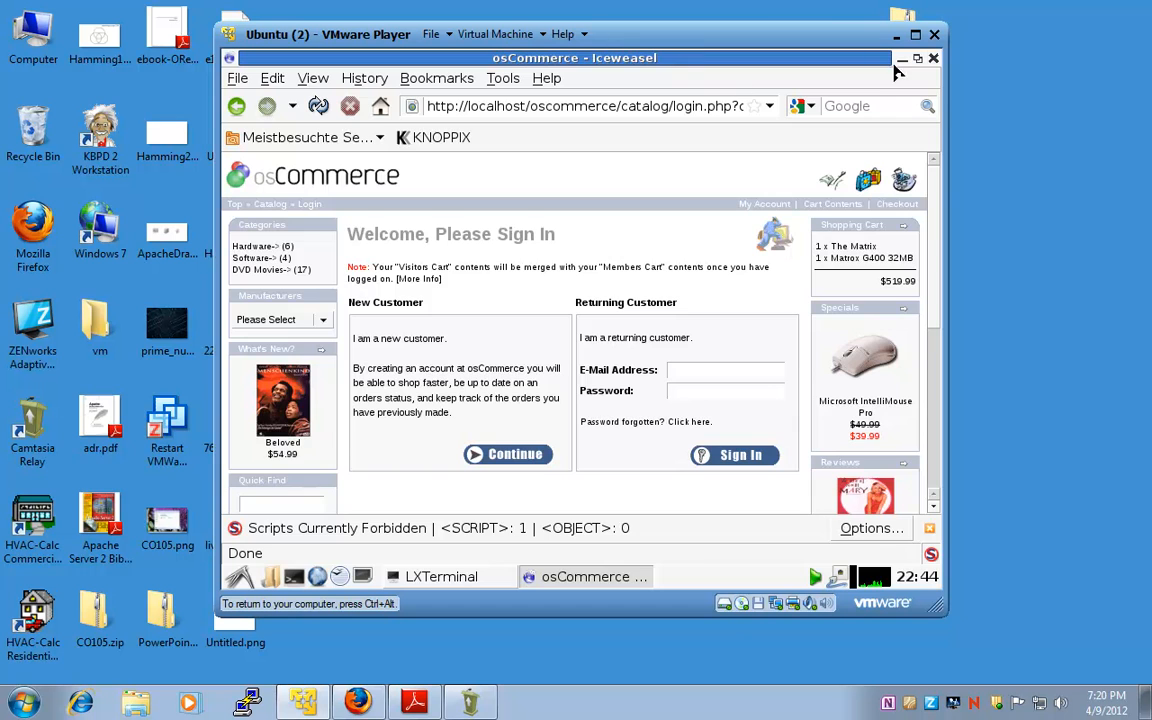
# Step: Close the Iceweasel store window and run reboot in LXTerminal
pyautogui.click(934, 59)
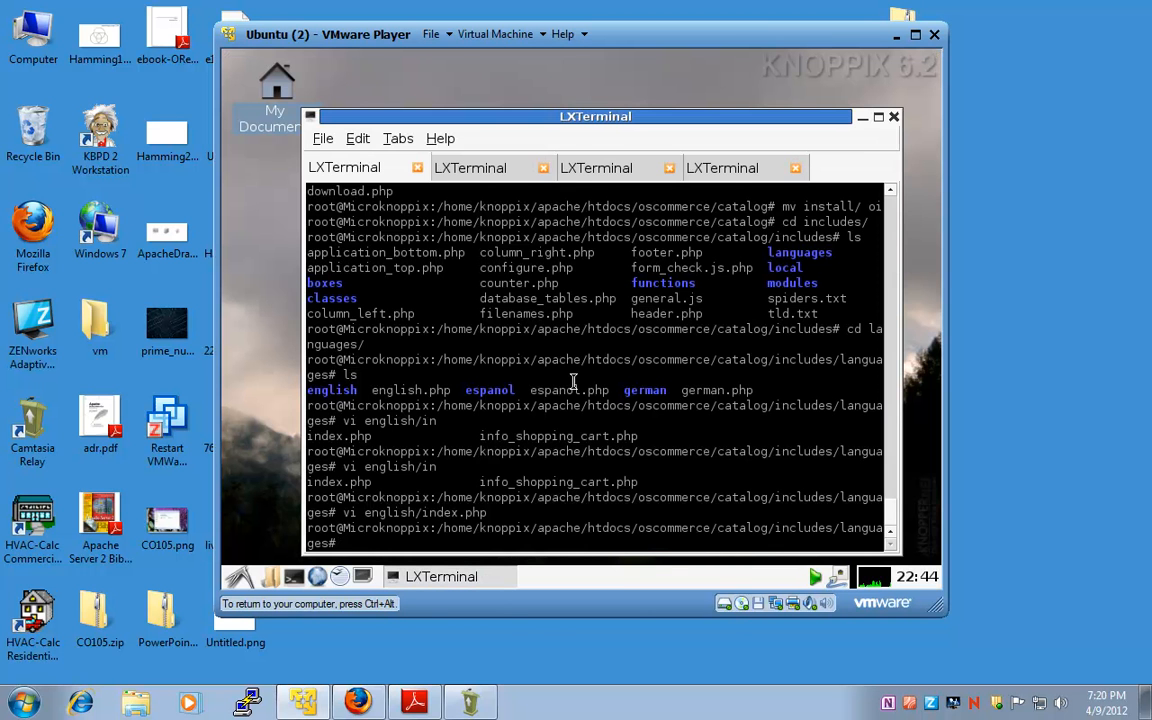
pyautogui.press('Return')
pyautogui.write('reboot')
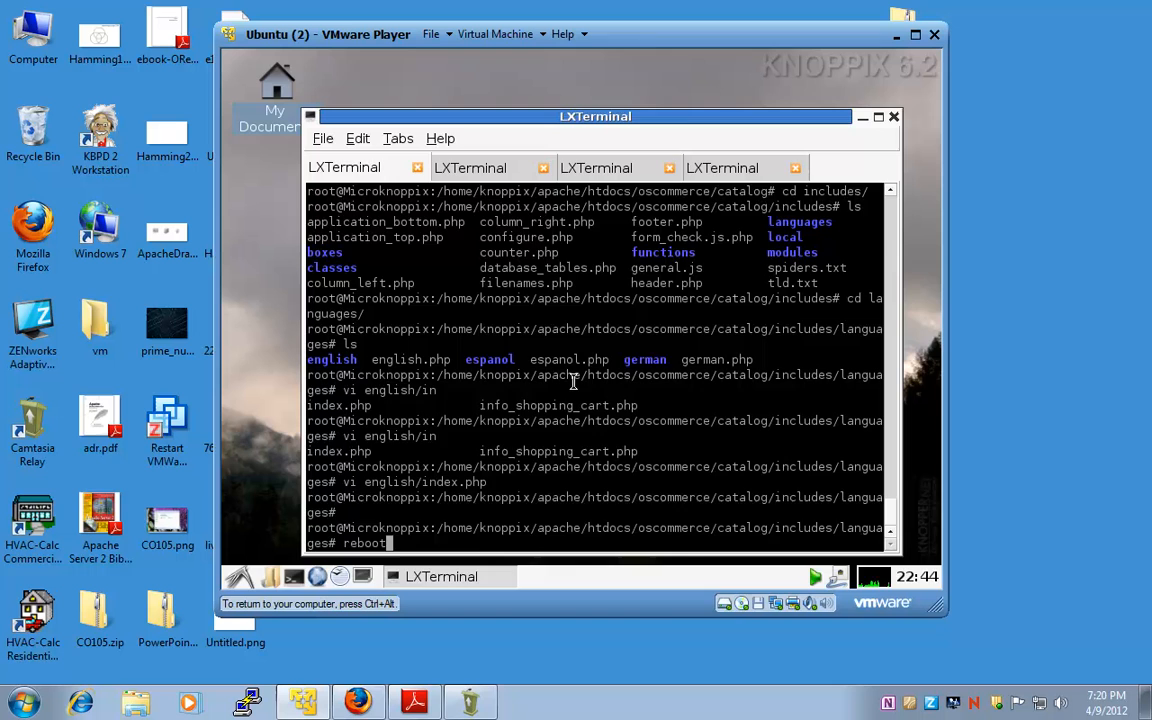
pyautogui.press('Return')
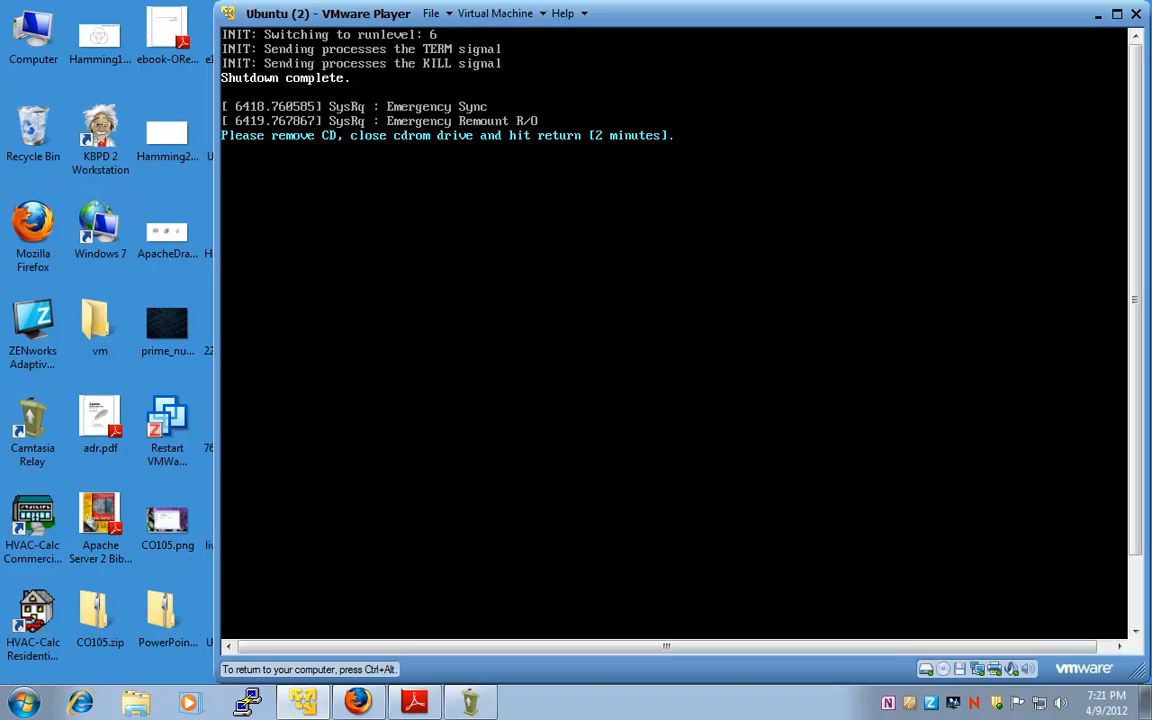
# Step: Reset the virtual machine via Power > Reset and choose Remind Me Later for VMware Tools
pyautogui.hotkey('ctrl', 'alt')
pyautogui.click(496, 13)
pyautogui.moveTo(551, 117)
pyautogui.click(718, 135)
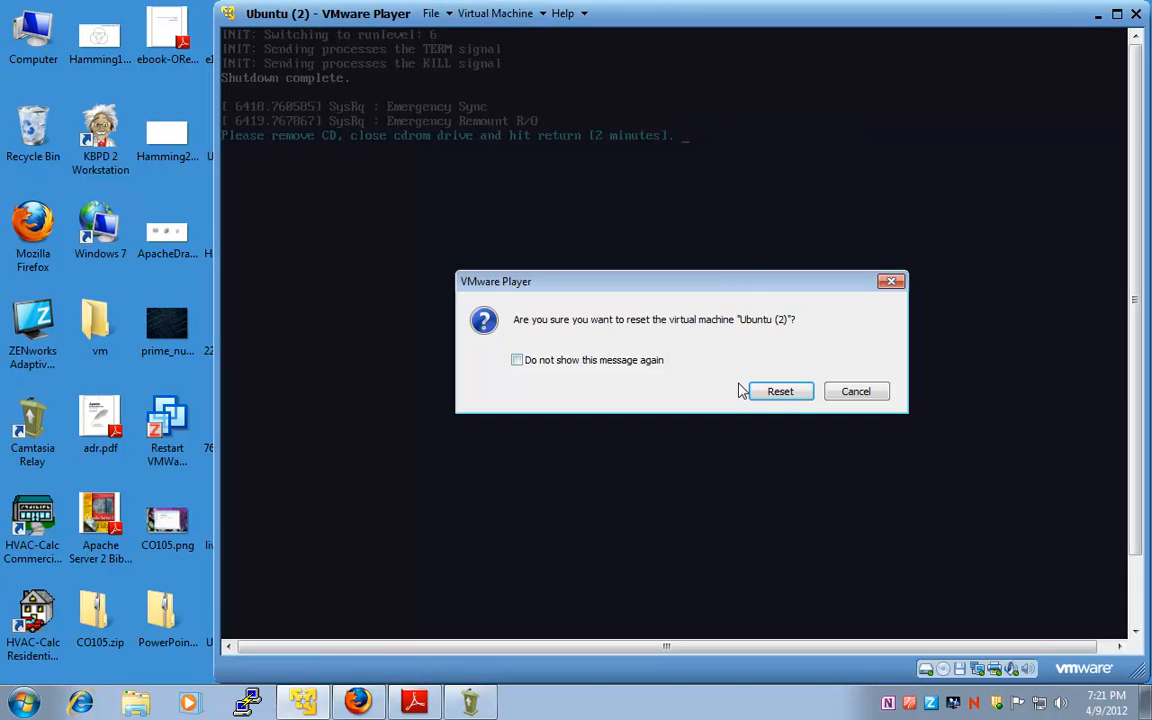
pyautogui.click(778, 391)
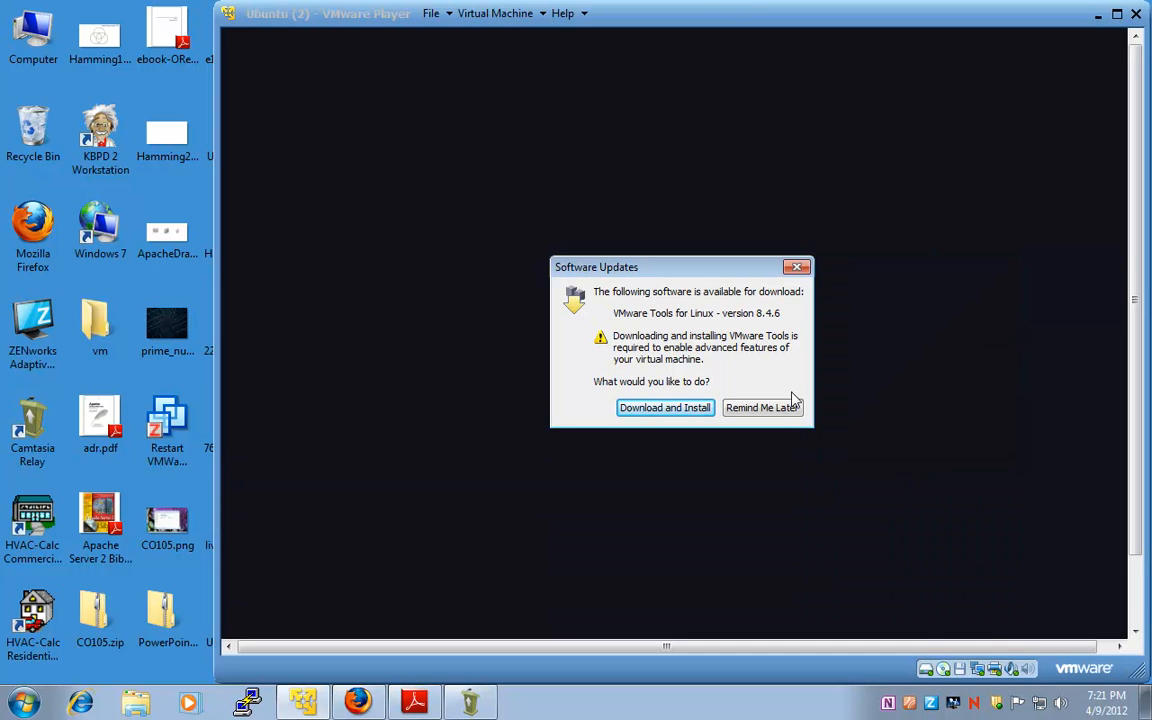
pyautogui.click(789, 405)
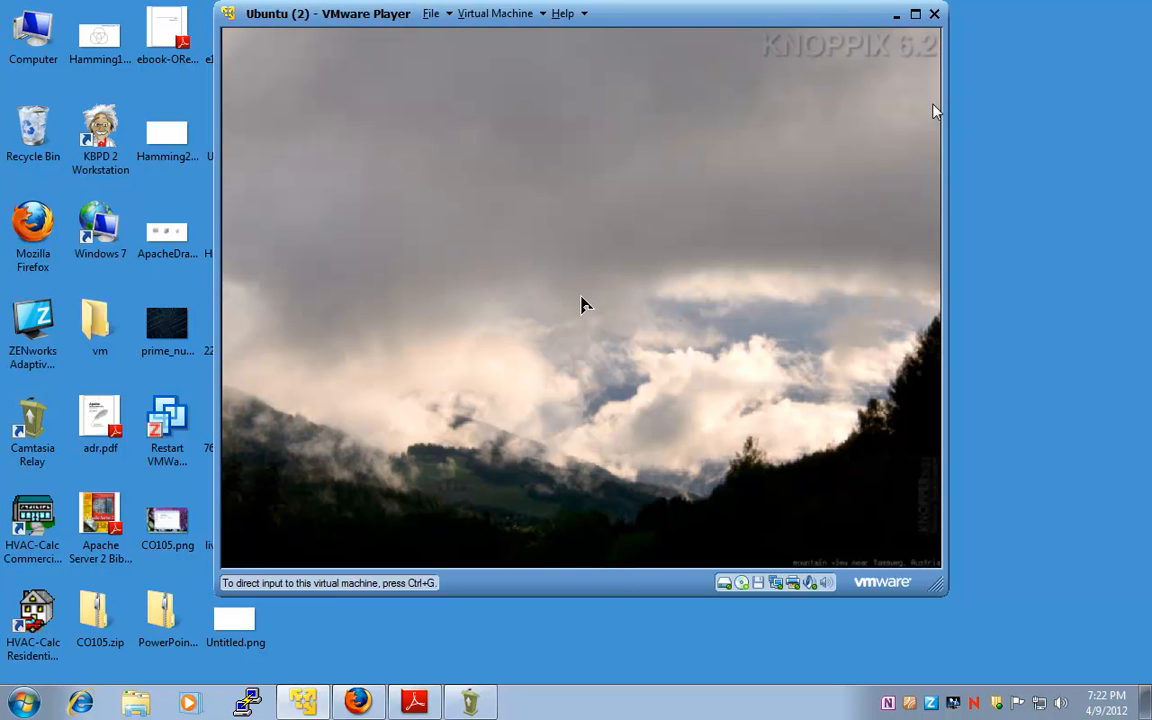
# Step: Switch Firefox to the Blackboard Learn tab, then bring forward, reposition and capture the VM window
pyautogui.click(358, 703)
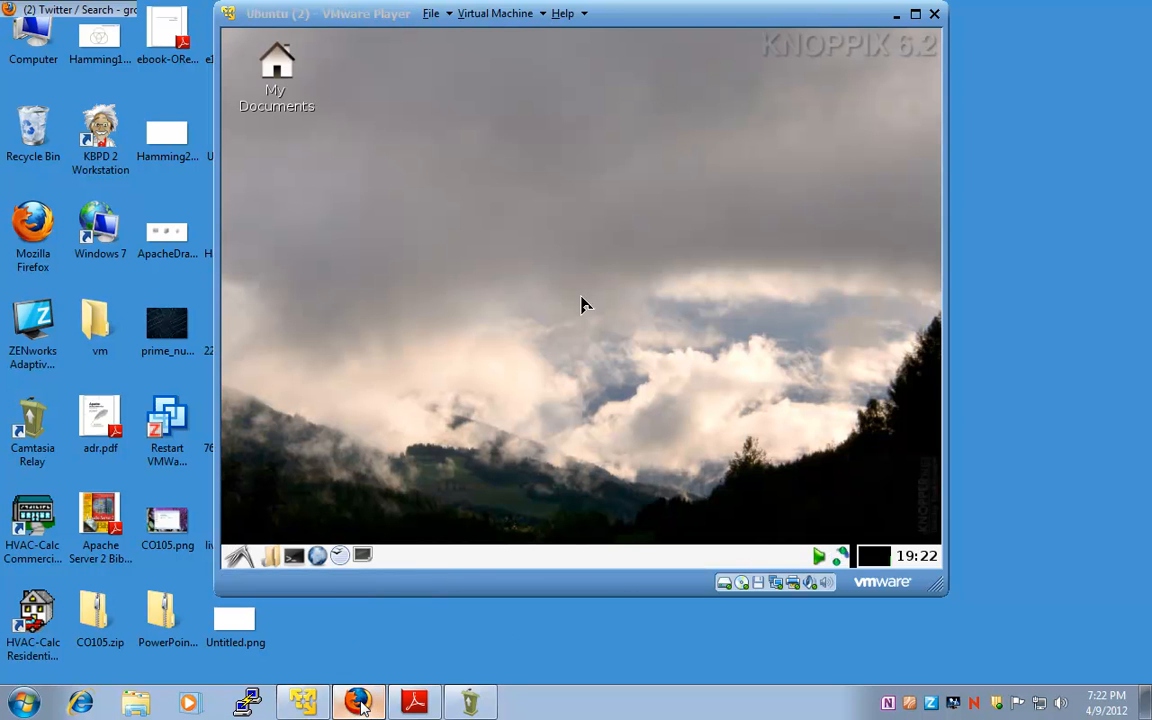
pyautogui.click(554, 105)
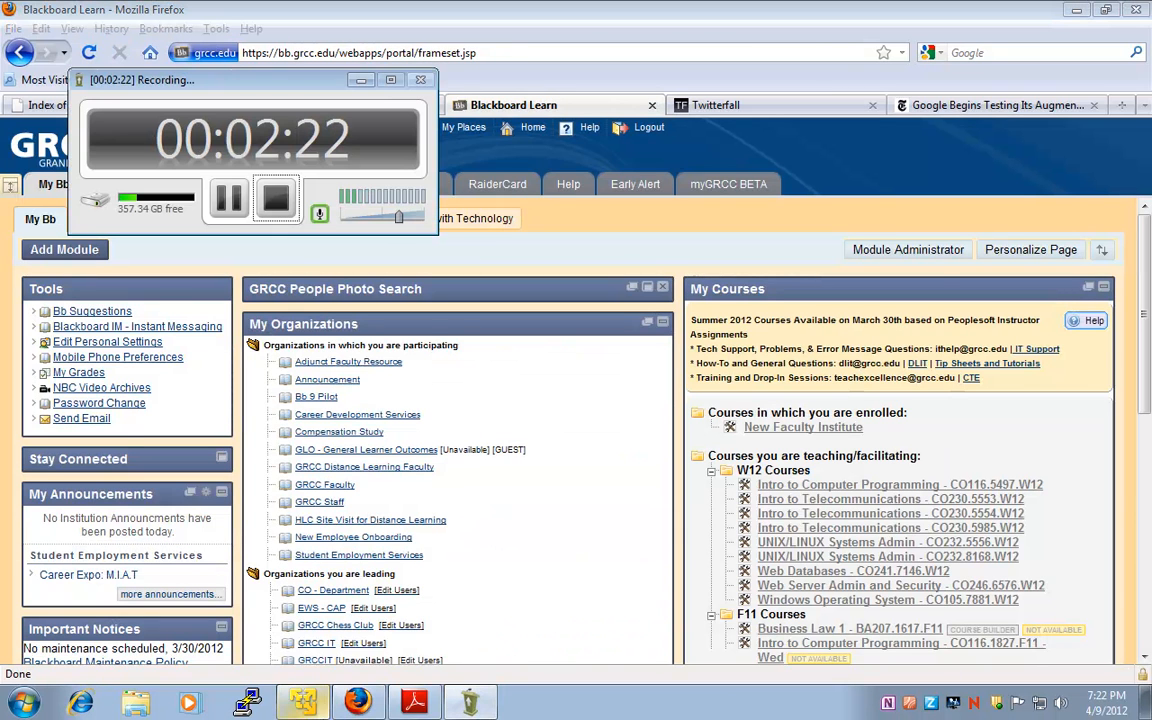
pyautogui.click(358, 703)
pyautogui.click(304, 704)
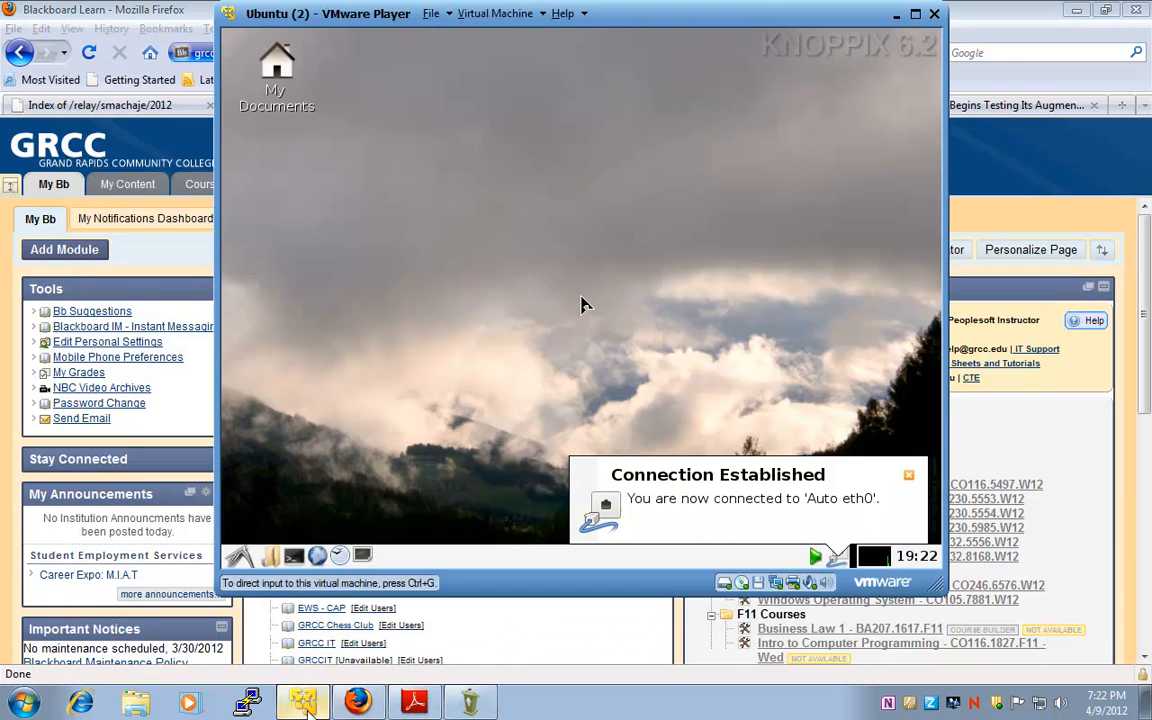
pyautogui.moveTo(628, 16); pyautogui.dragTo(680, 58)
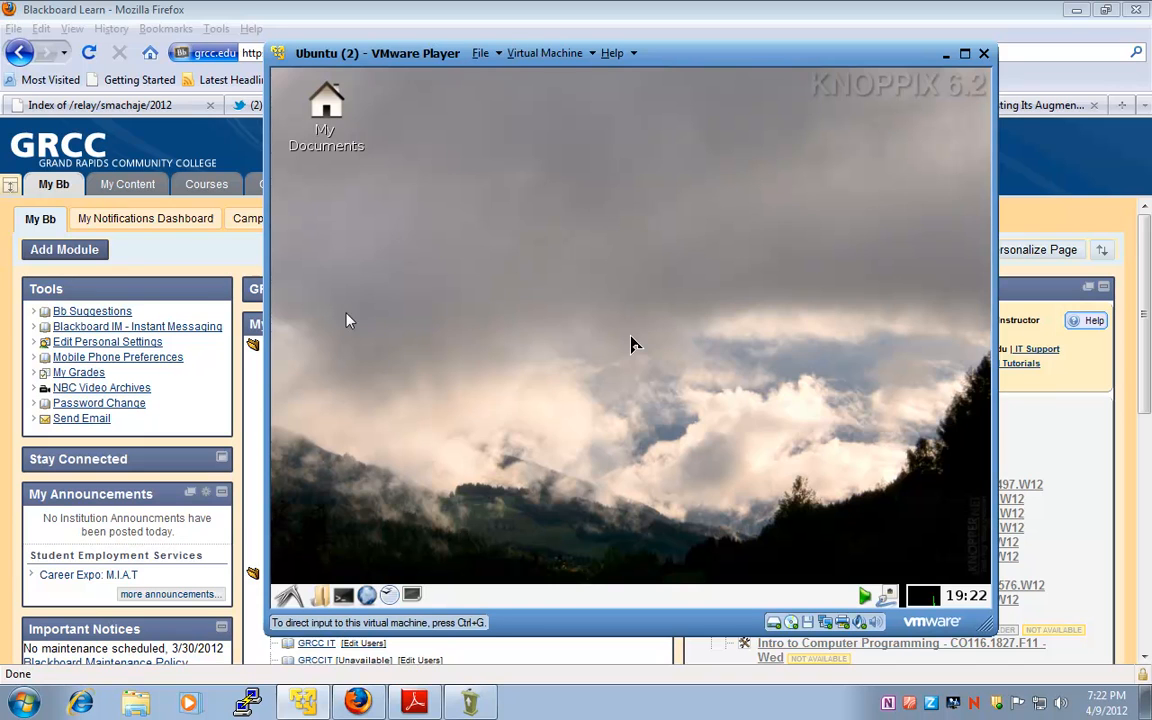
pyautogui.click(630, 344)
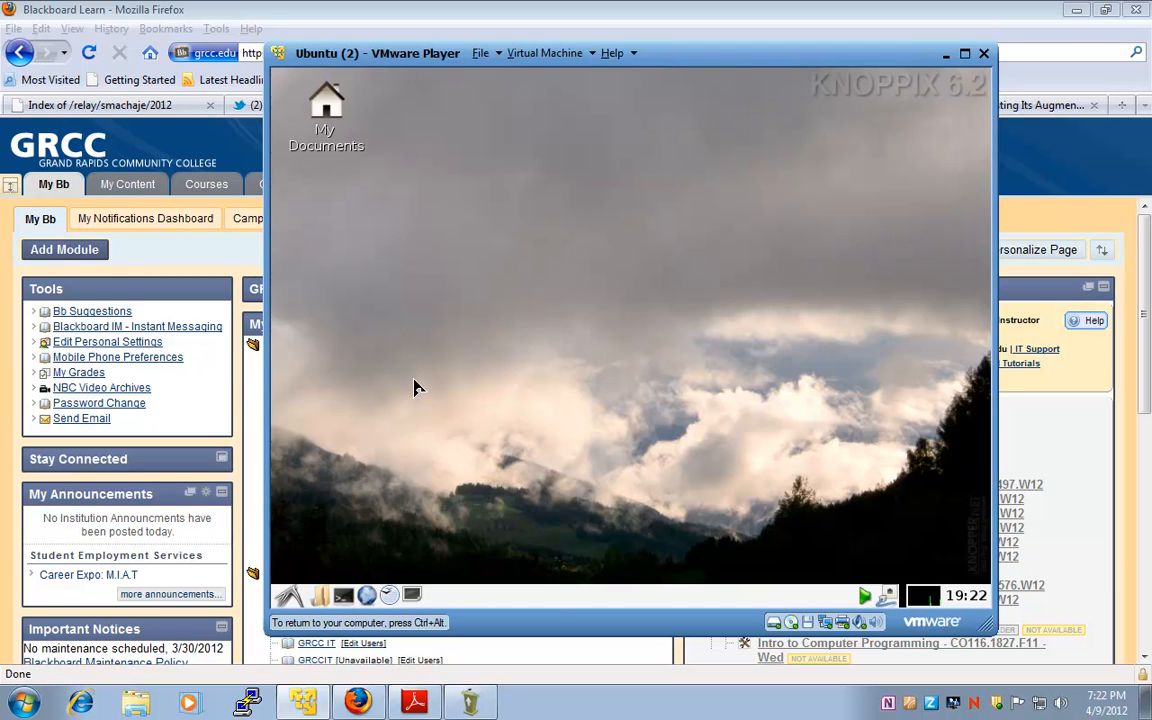
pyautogui.press('Return')
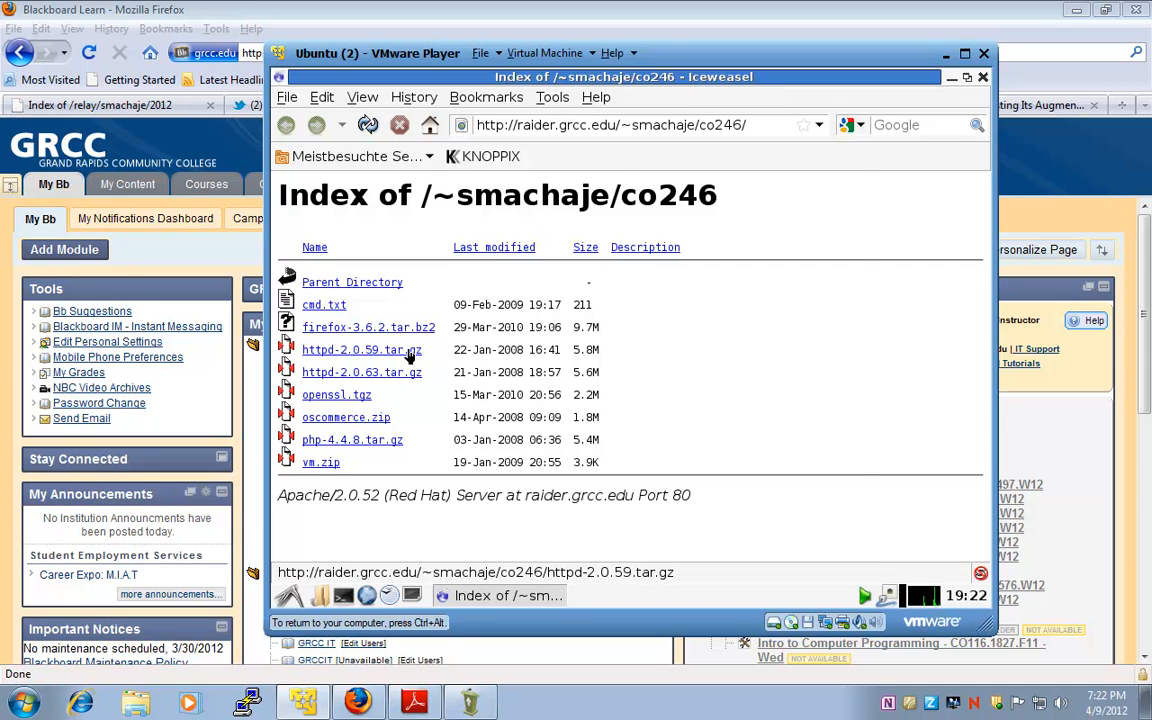
pyautogui.click(410, 352)
pyautogui.click(500, 352)
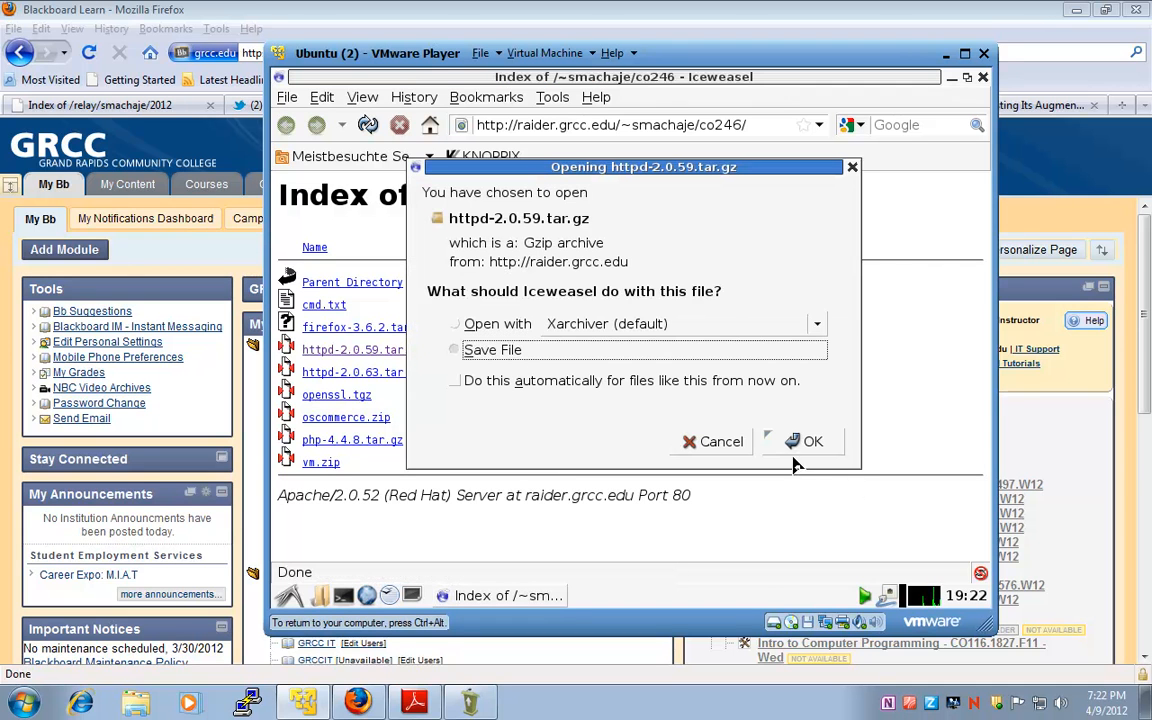
pyautogui.click(815, 442)
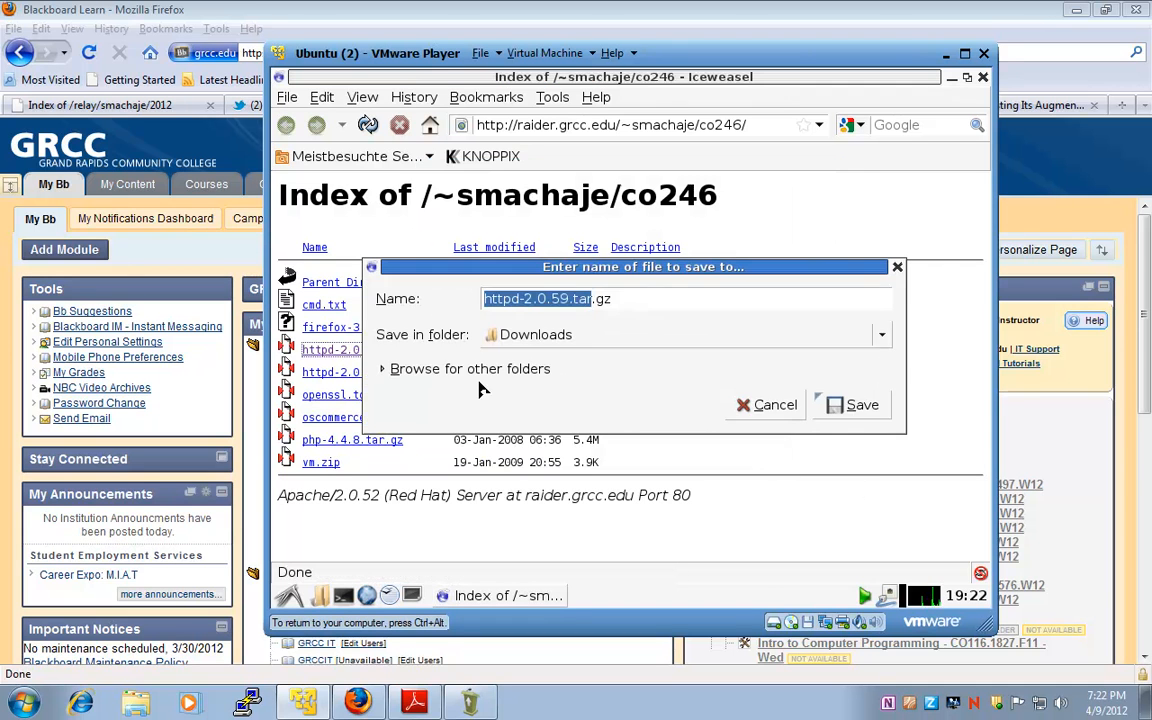
pyautogui.click(862, 405)
pyautogui.click(363, 396)
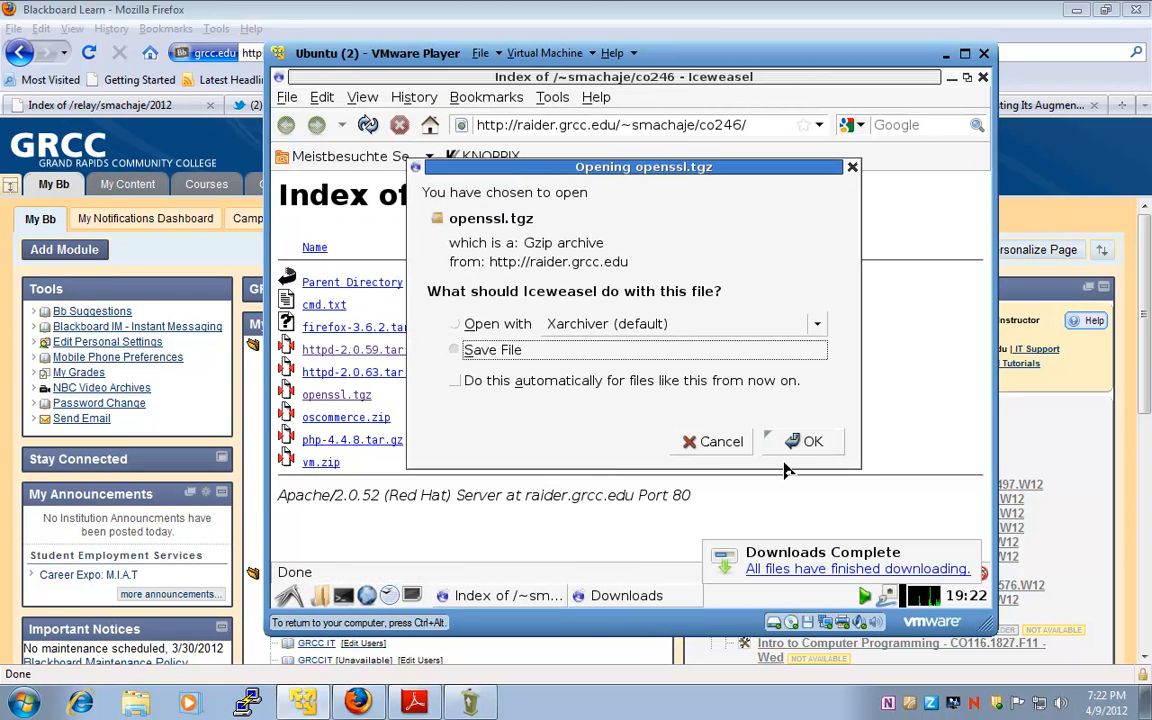
pyautogui.click(806, 442)
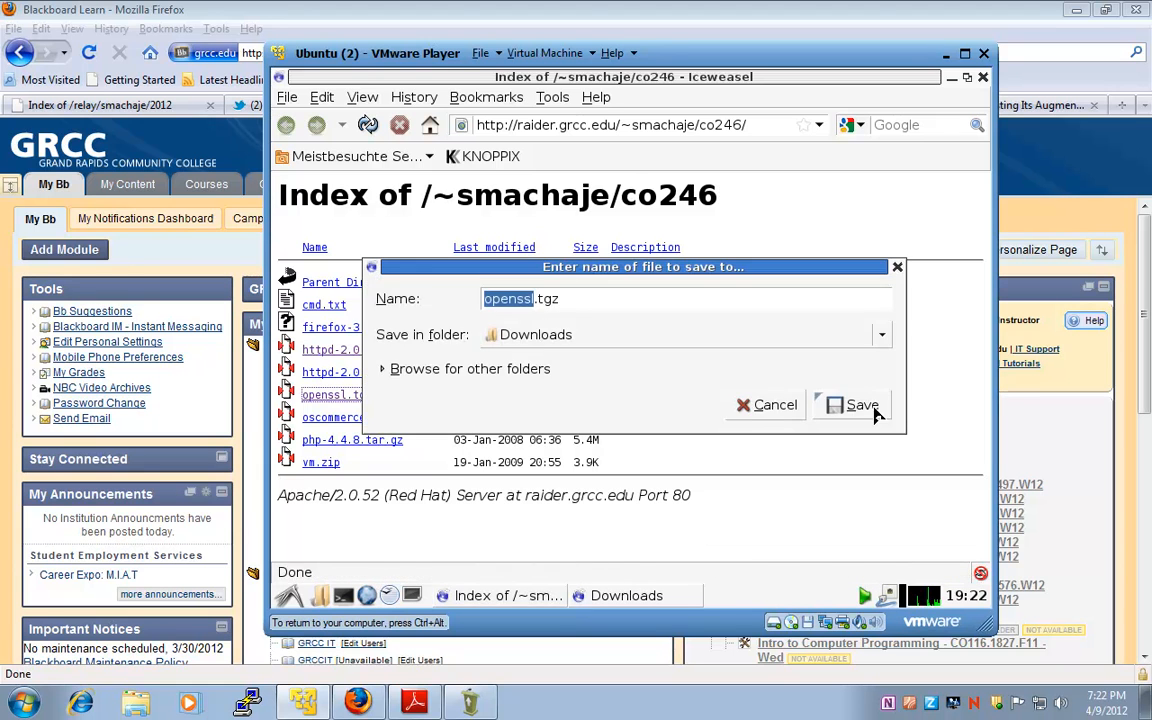
pyautogui.click(866, 408)
# Step: Save oscommerce.zip and php-4.4.8.tar.gz to Downloads
pyautogui.click(334, 418)
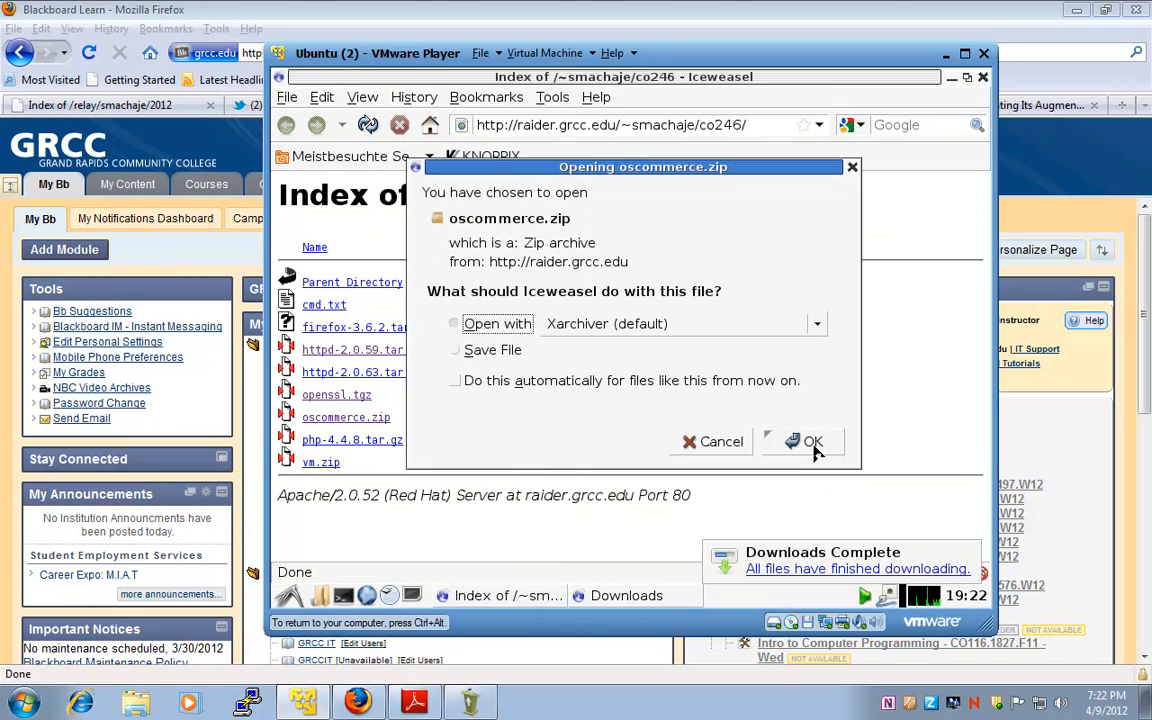
pyautogui.click(458, 350)
pyautogui.click(806, 442)
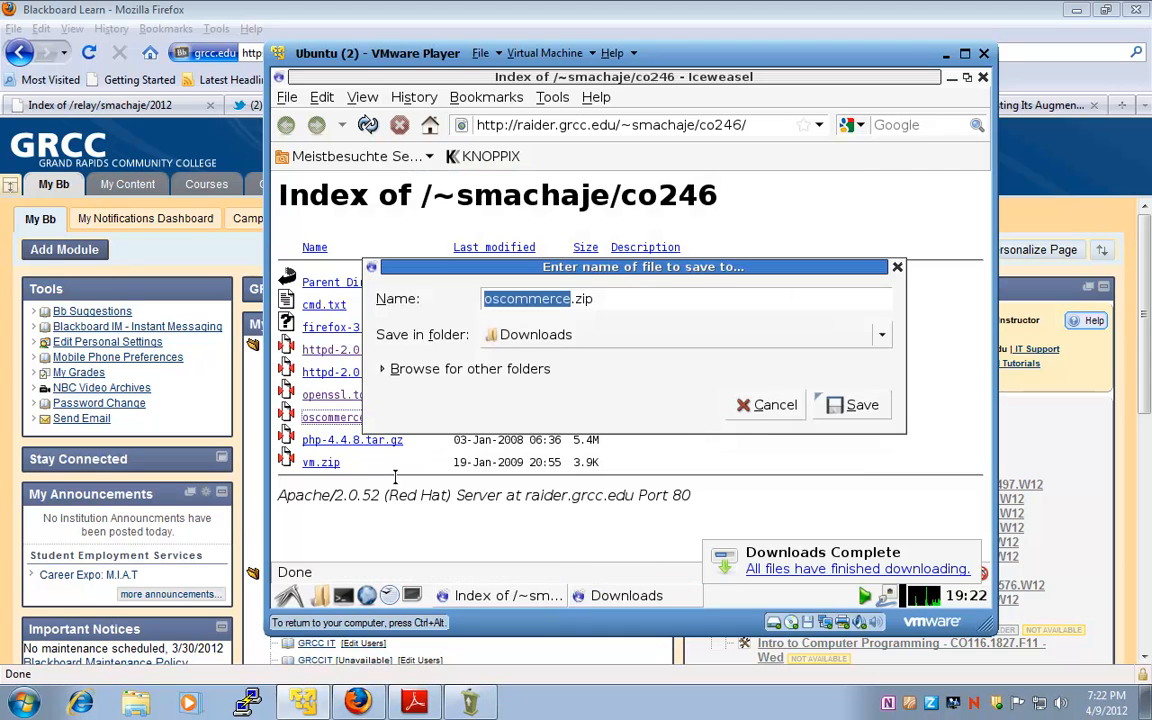
pyautogui.click(852, 408)
pyautogui.click(385, 442)
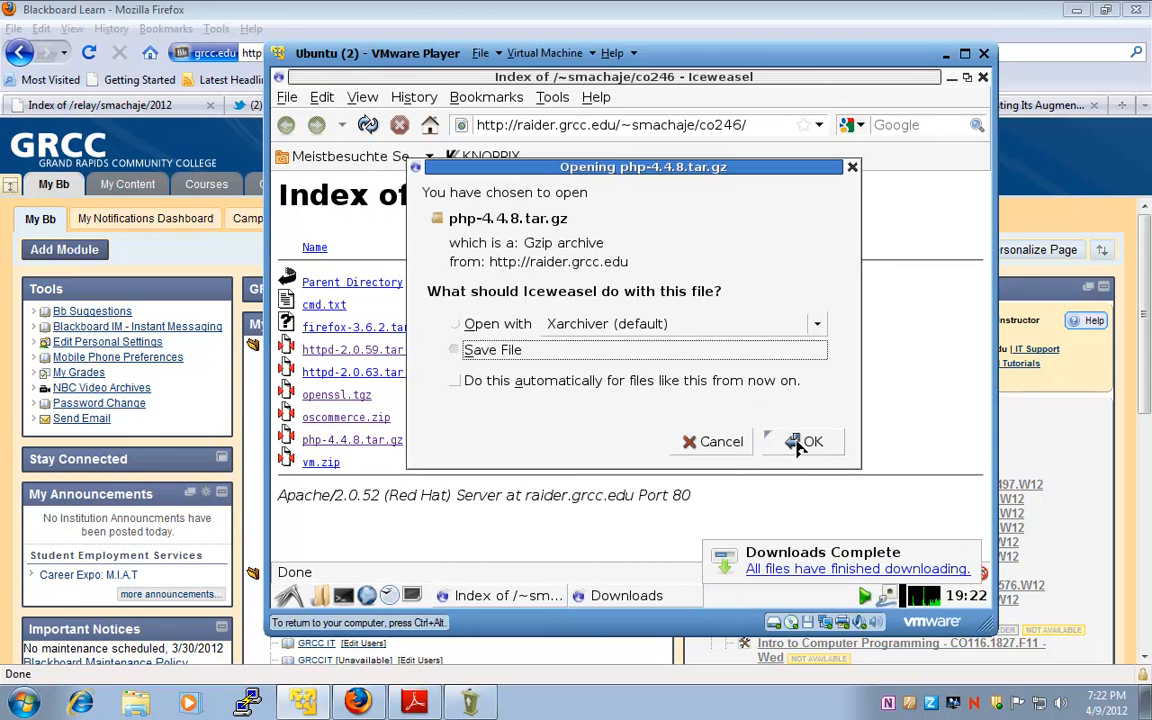
pyautogui.click(806, 442)
pyautogui.click(848, 409)
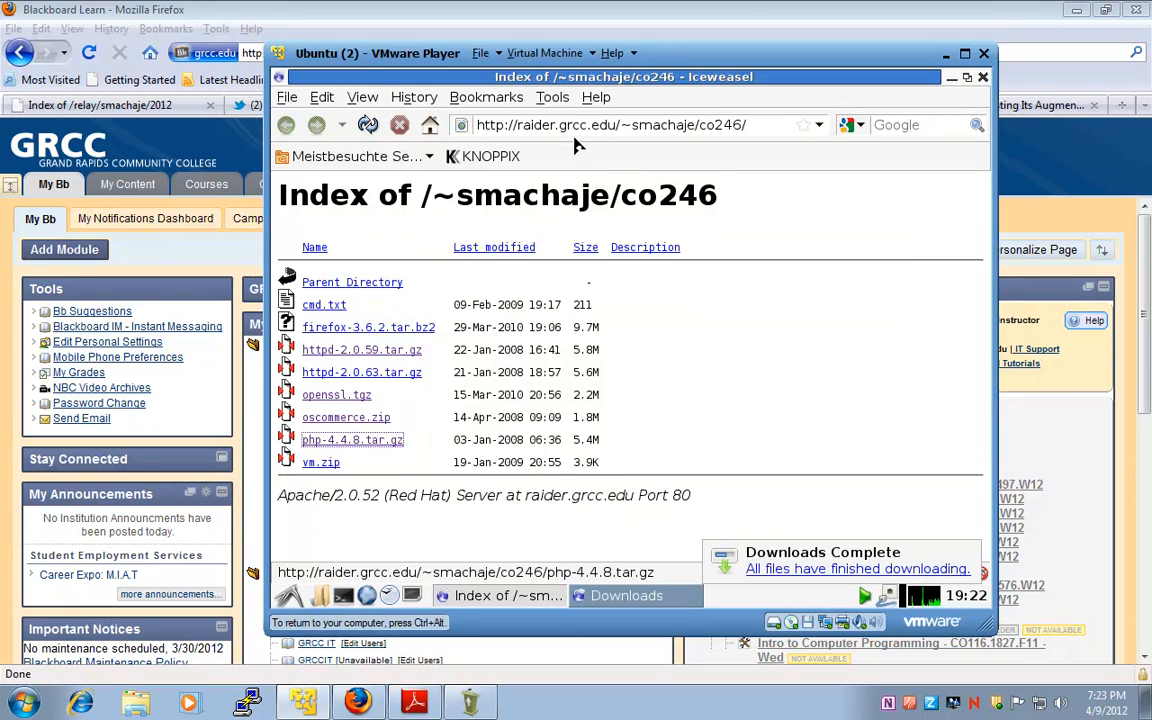
# Step: Load oscommerce.com in a new tab, correcting the mistyped oscommerce.net address
pyautogui.hotkey('ctrl', 't')
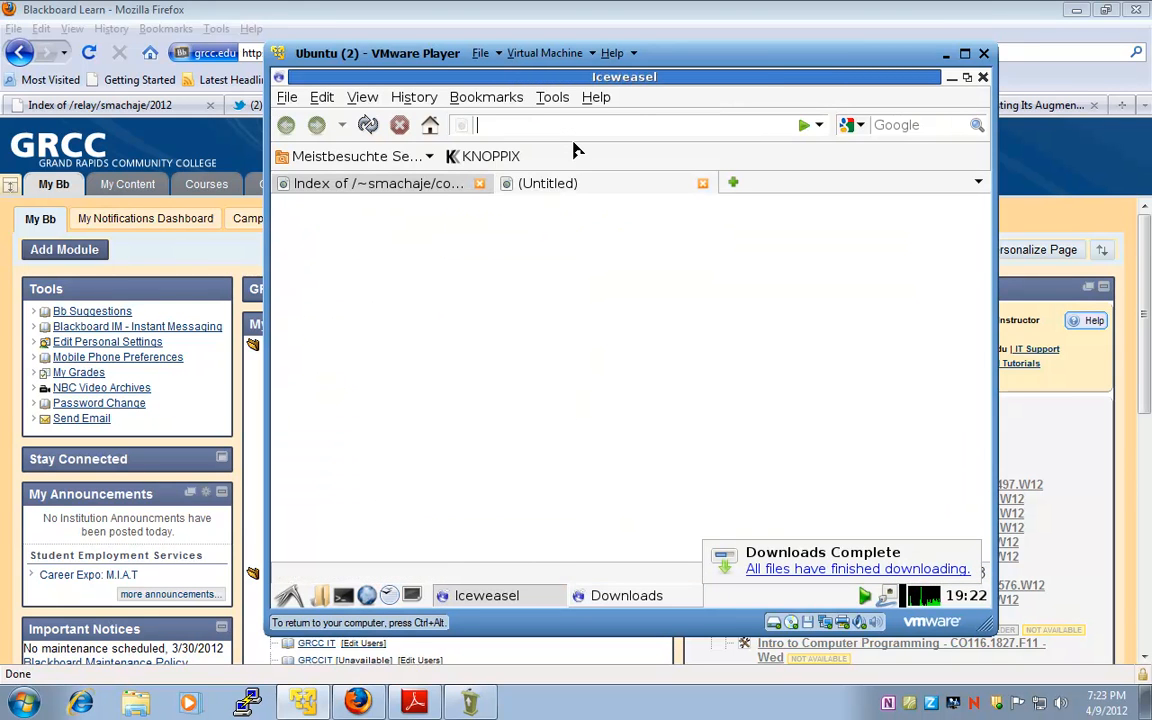
pyautogui.write('o')
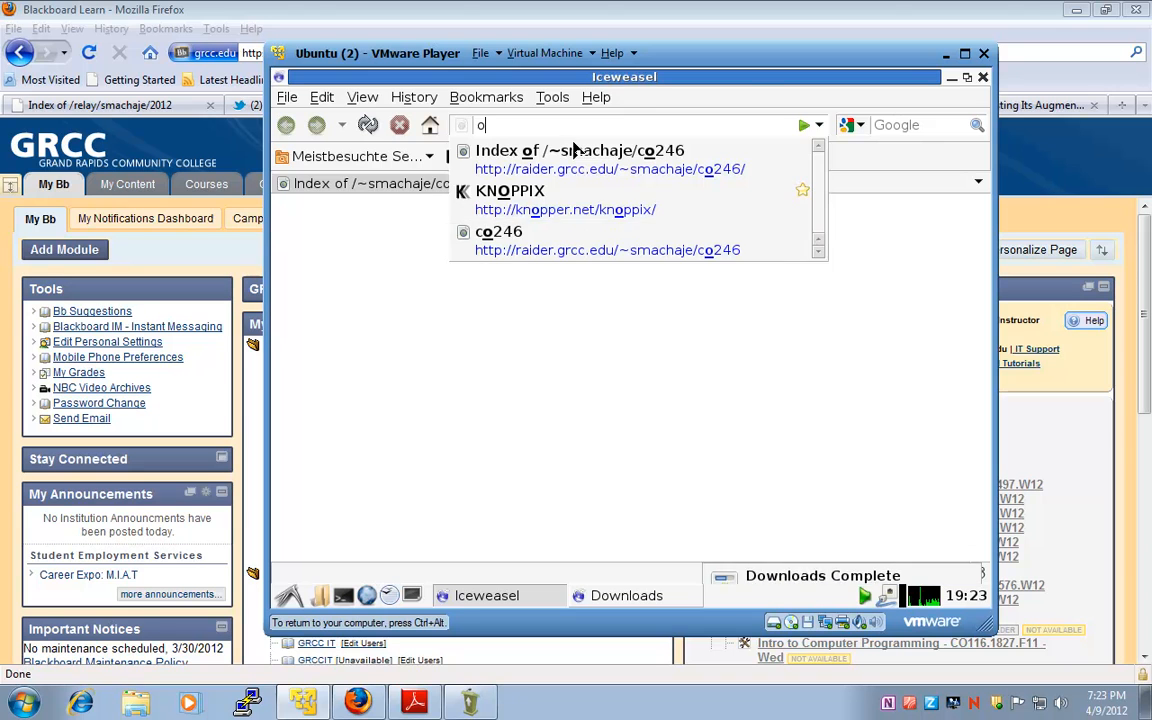
pyautogui.write('scommerce.net')
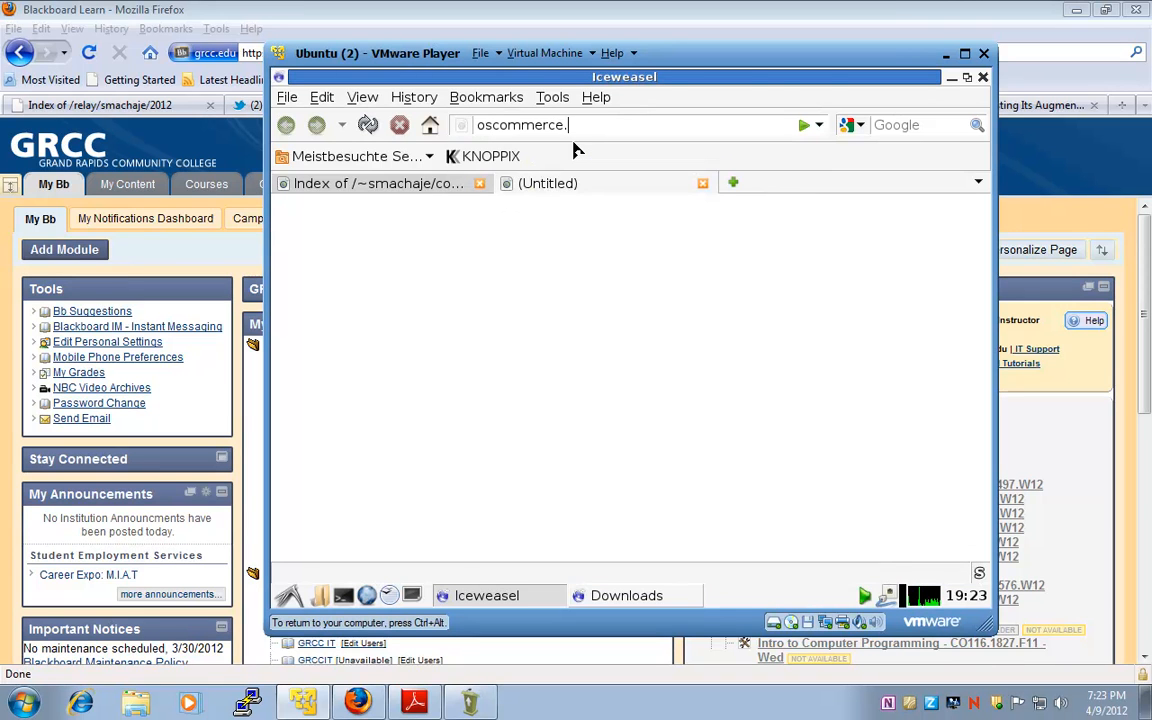
pyautogui.press('Return')
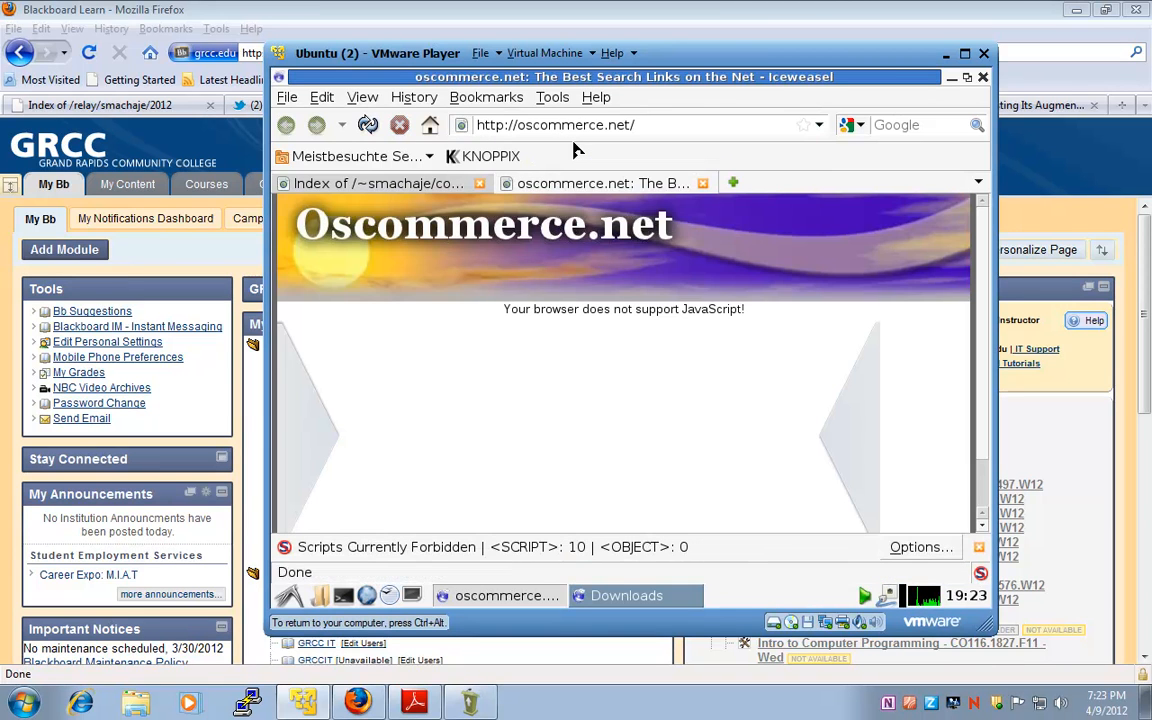
pyautogui.moveTo(612, 125); pyautogui.dragTo(654, 127)
pyautogui.press('BackSpace')
pyautogui.press('BackSpace')
pyautogui.write('com')
pyautogui.press('Return')
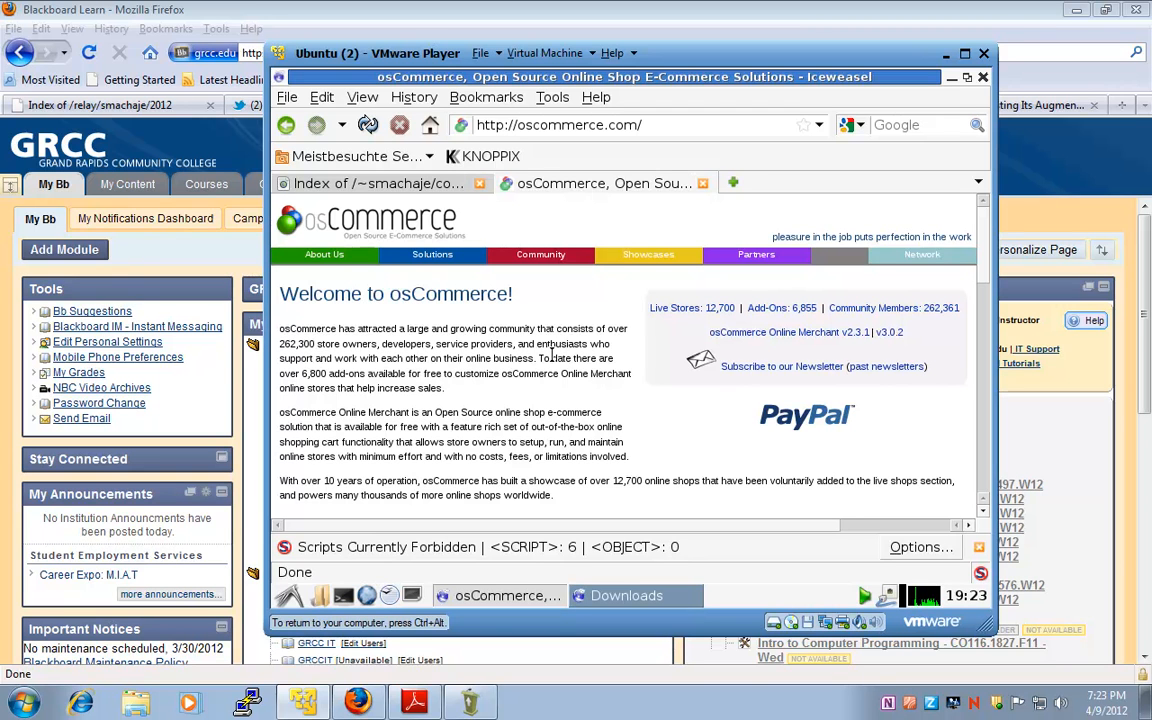
# Step: Check the NoScript options for the osCommerce page, then dismiss them
pyautogui.moveTo(661, 254)
pyautogui.click(930, 548)
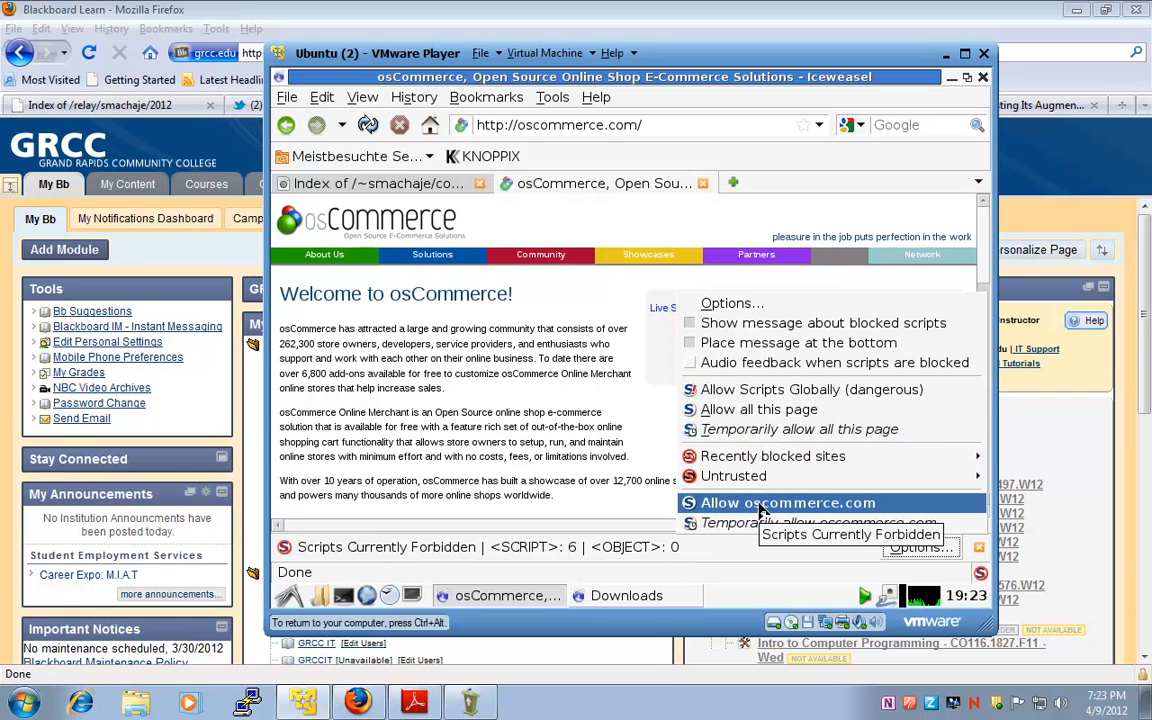
pyautogui.click(632, 121)
pyautogui.click(548, 98)
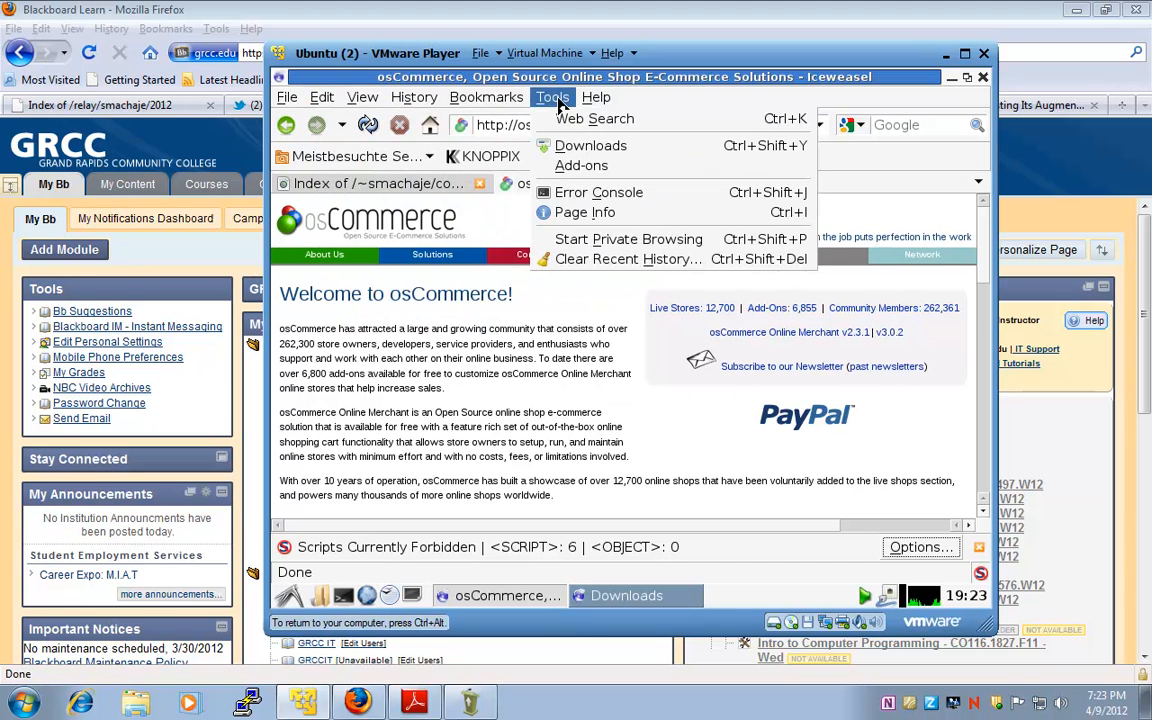
# Step: Disable NoScript under Add-ons > Extensions, restart Iceweasel, and open LXTerminal from the panel
pyautogui.click(583, 165)
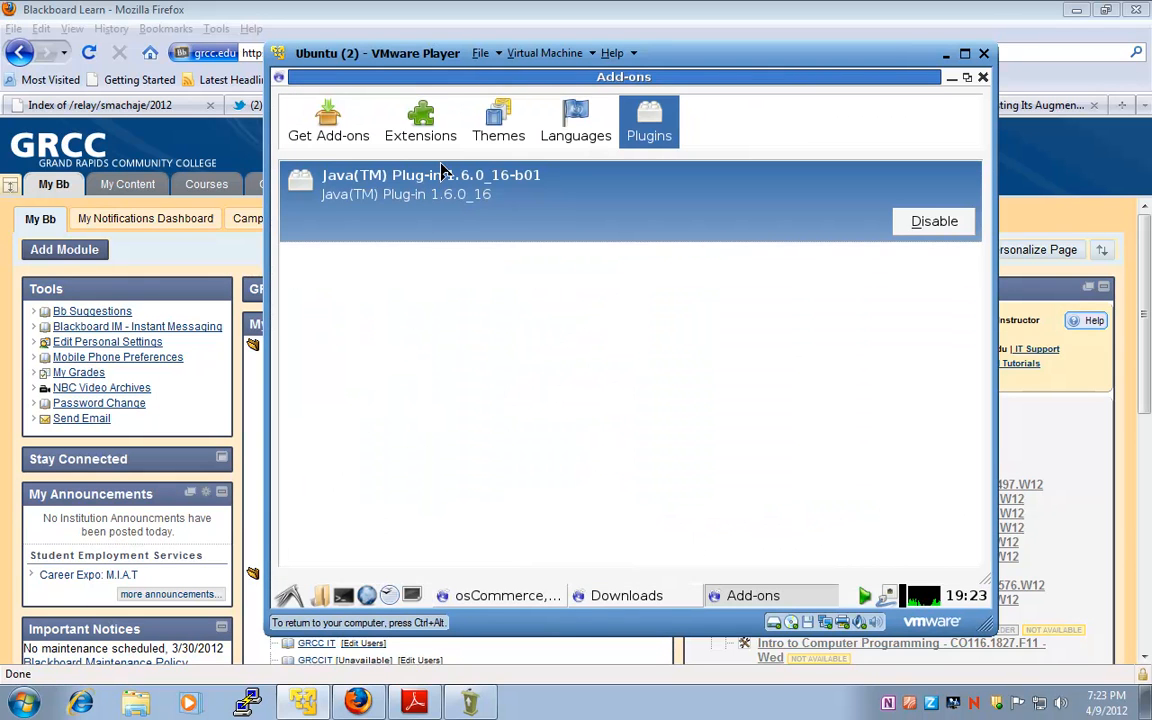
pyautogui.click(432, 124)
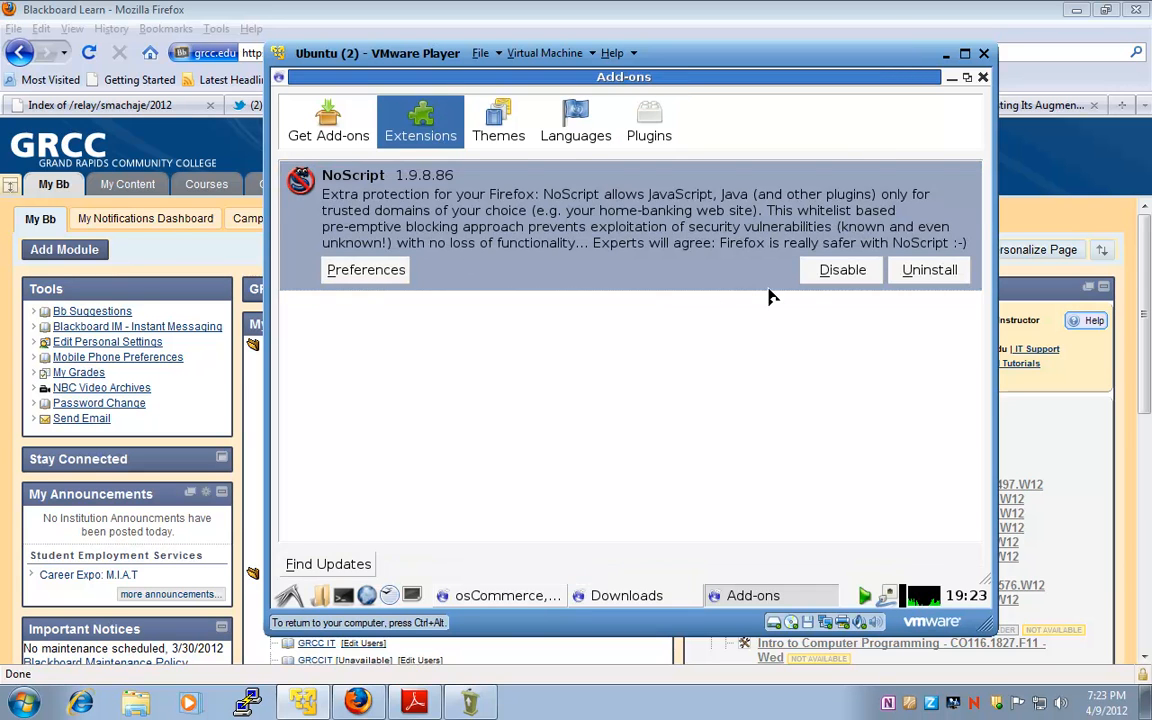
pyautogui.click(825, 271)
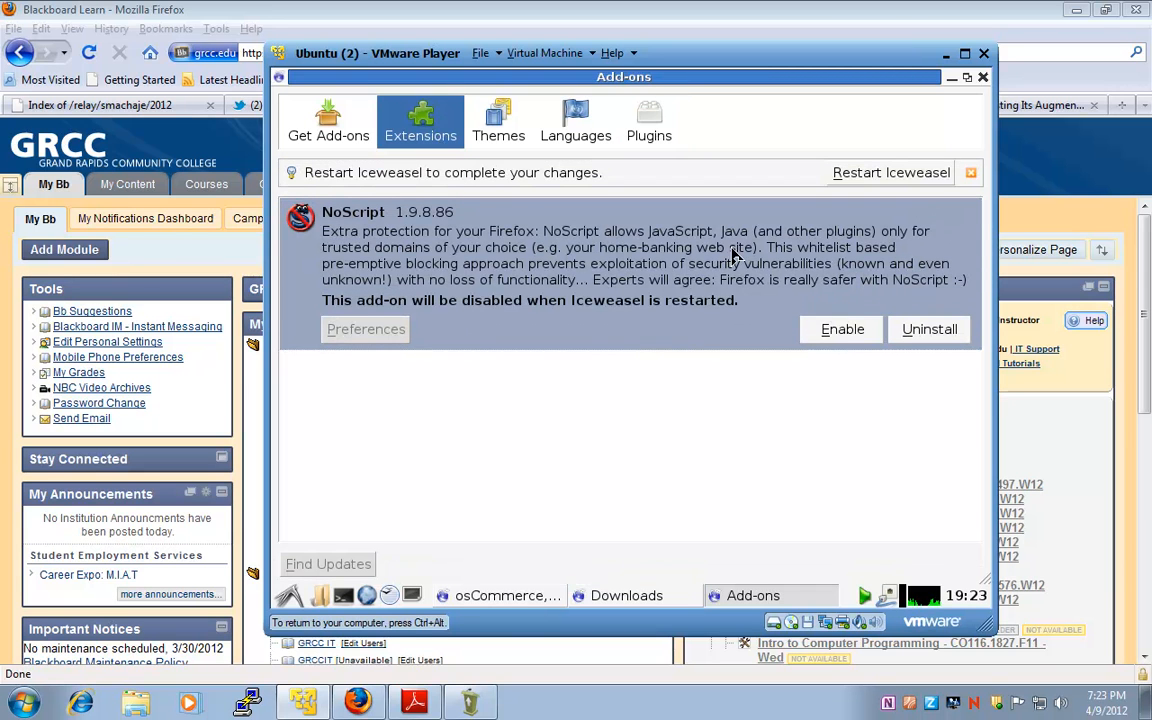
pyautogui.click(900, 172)
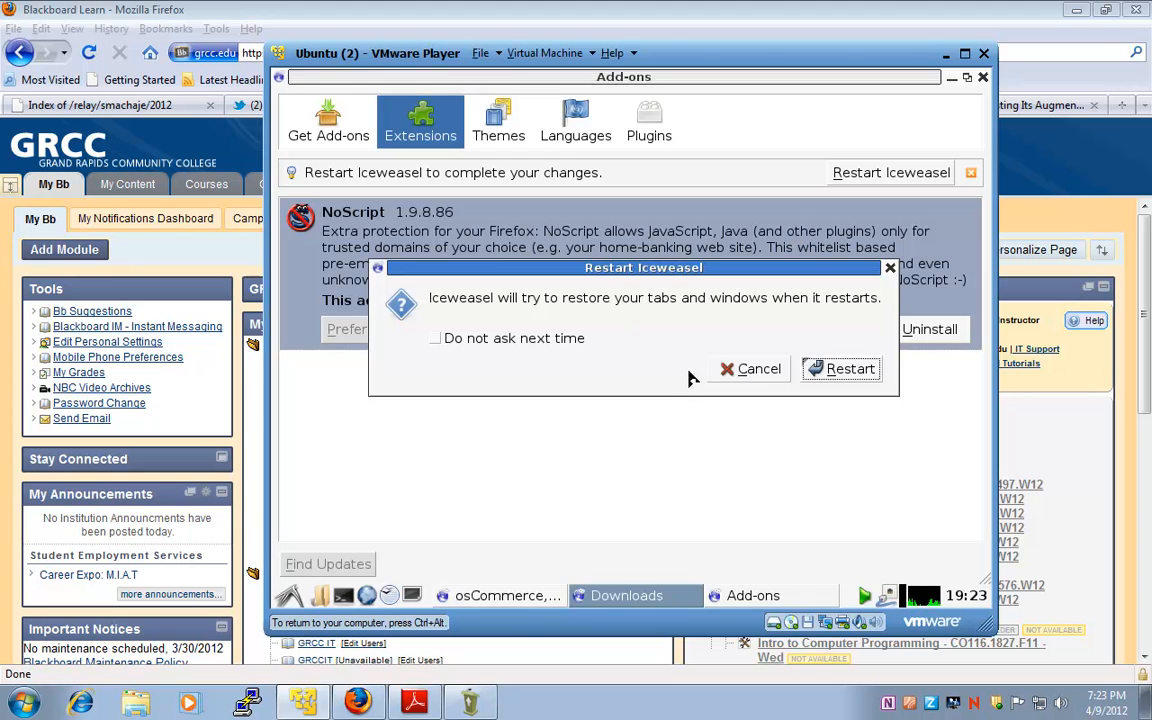
pyautogui.click(843, 368)
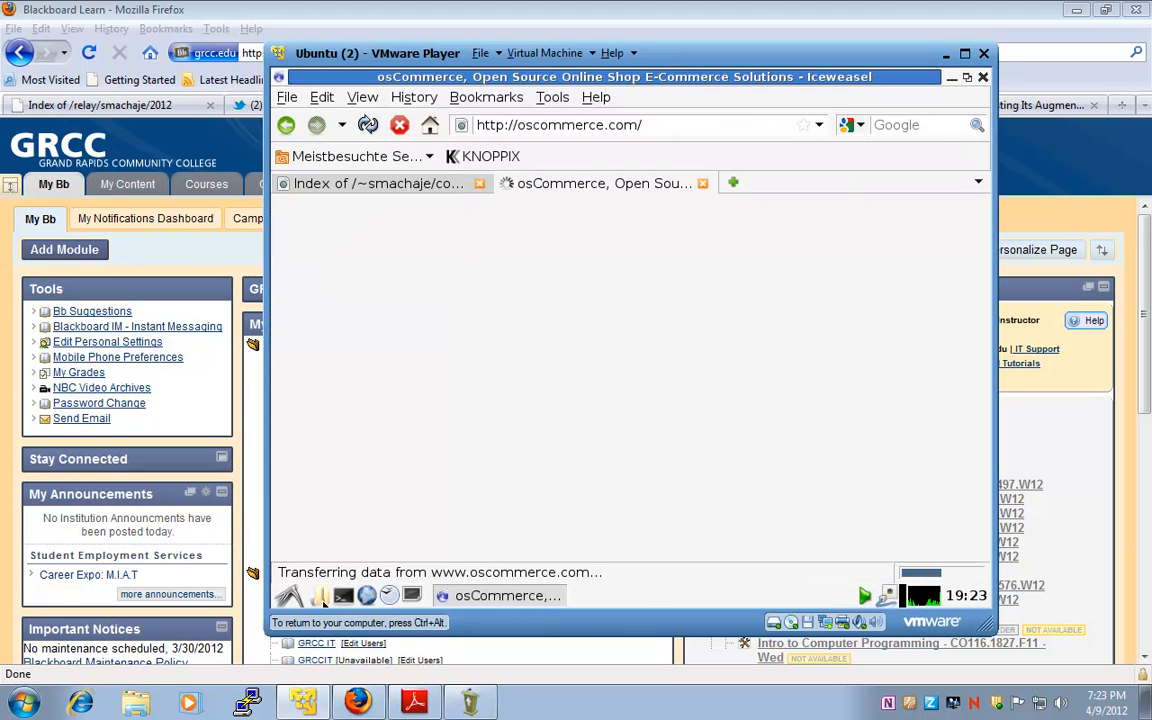
pyautogui.click(343, 595)
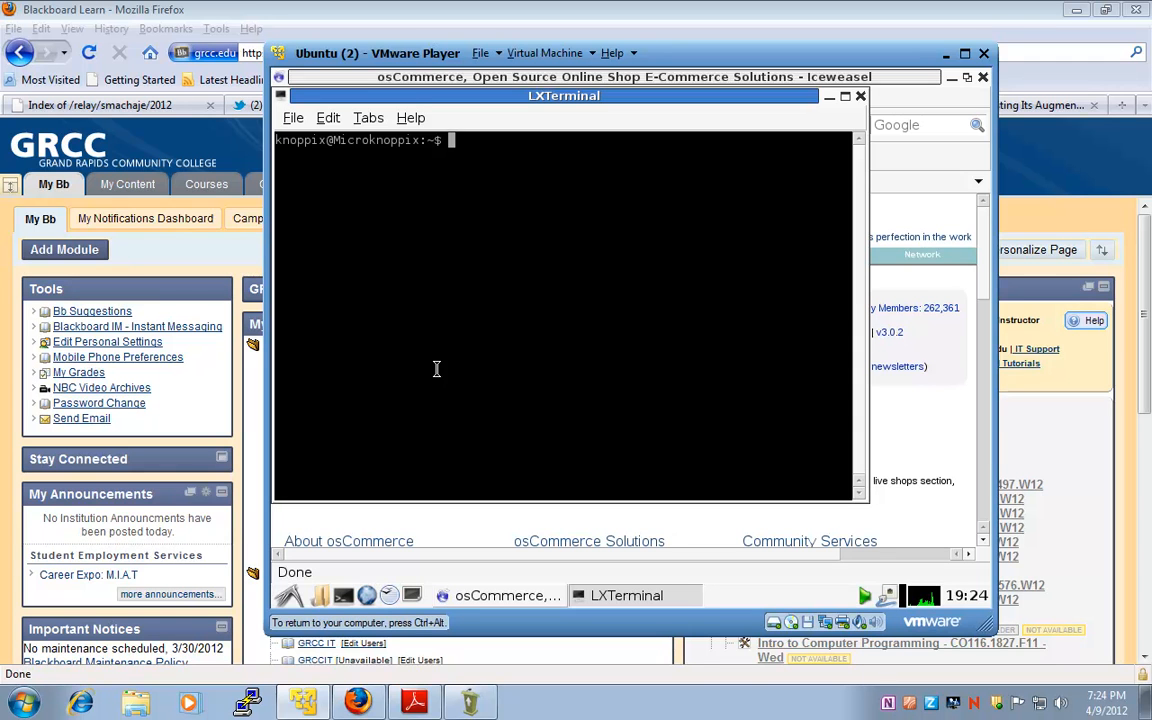
# Step: List ./Downloads/ and extract httpd-2.0.59.tar.gz with tar -xzvf into the home folder
pyautogui.write('ls ./Downloads/')
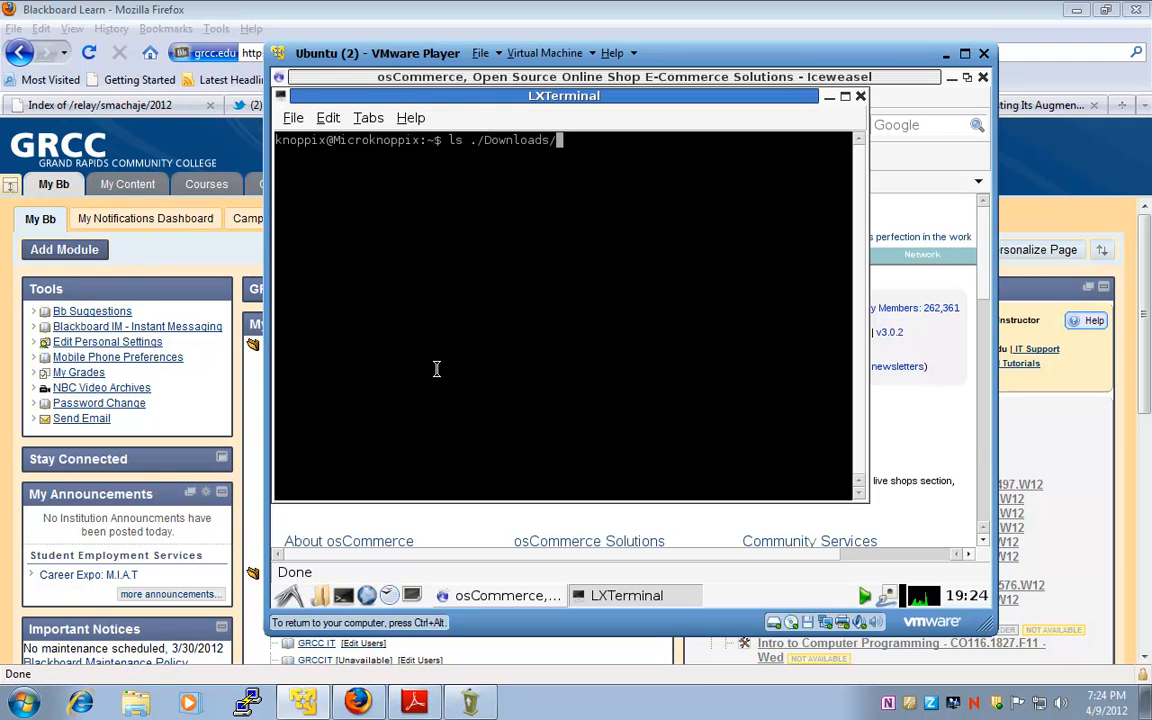
pyautogui.press('Return')
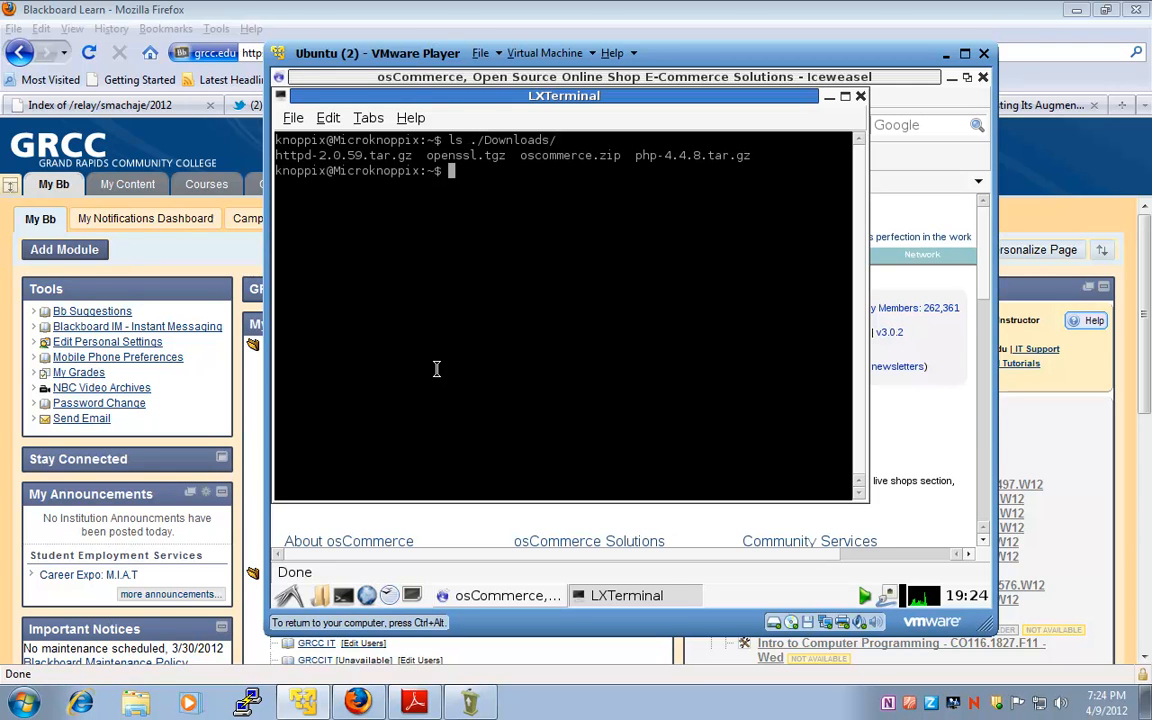
pyautogui.write('tar -xzvf Downloads/')
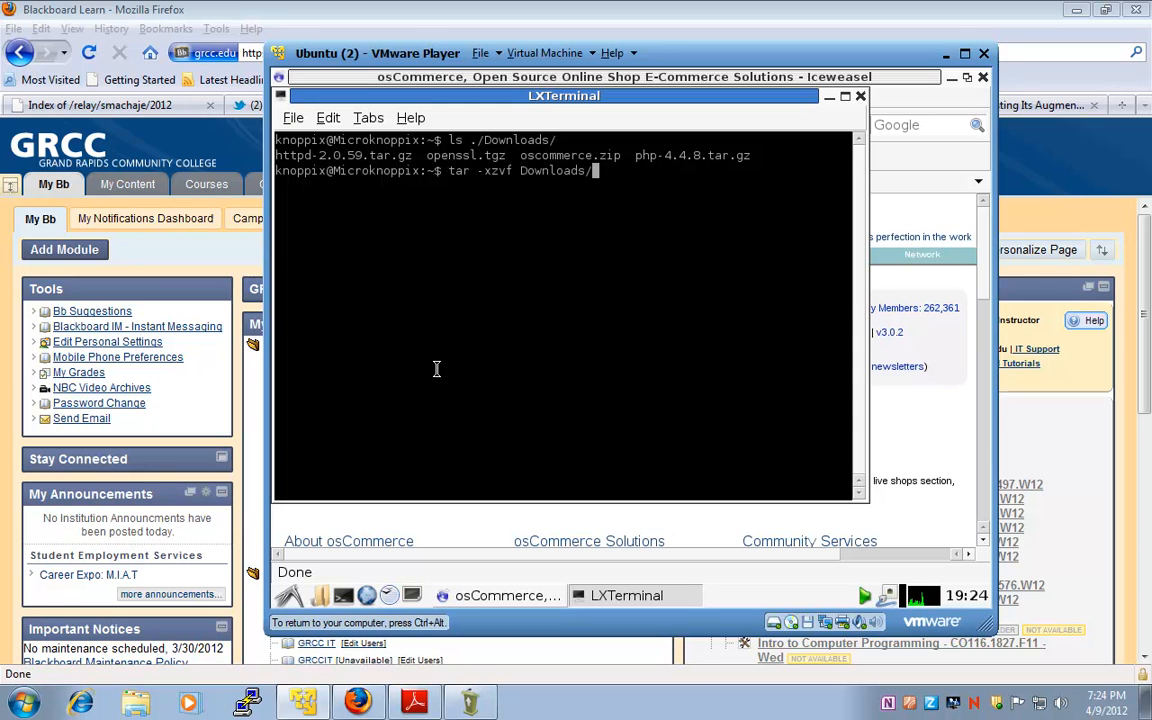
pyautogui.write('ht')
pyautogui.press('Tab')
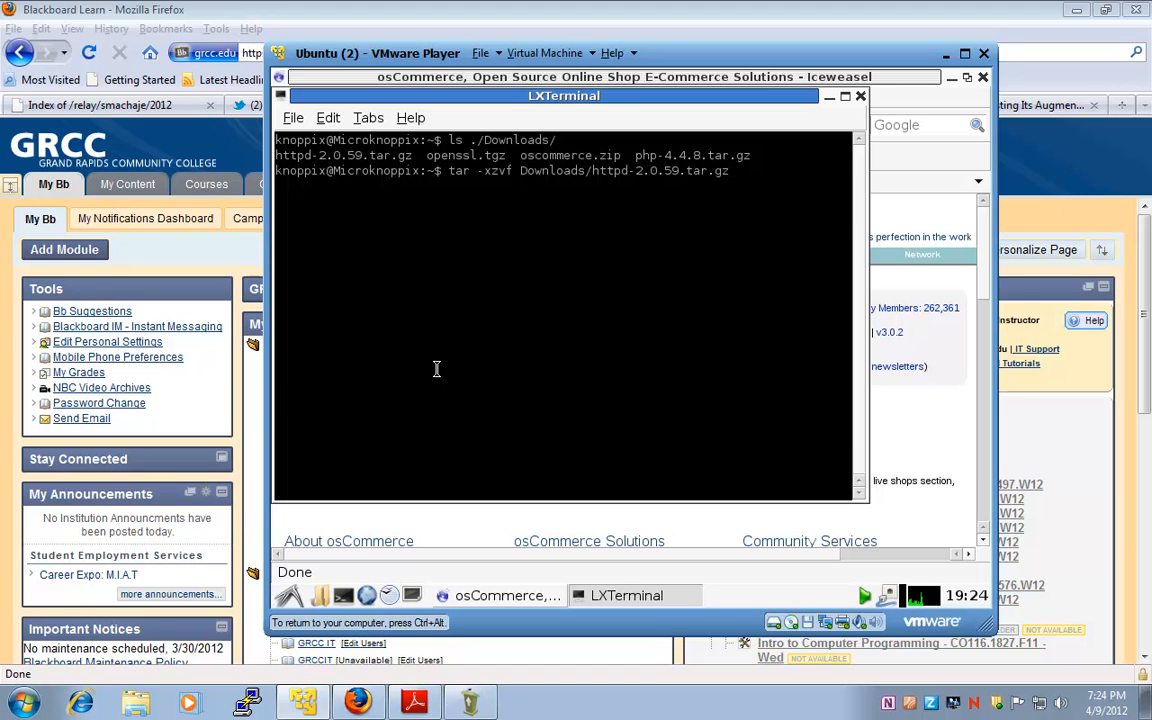
pyautogui.press('Return')
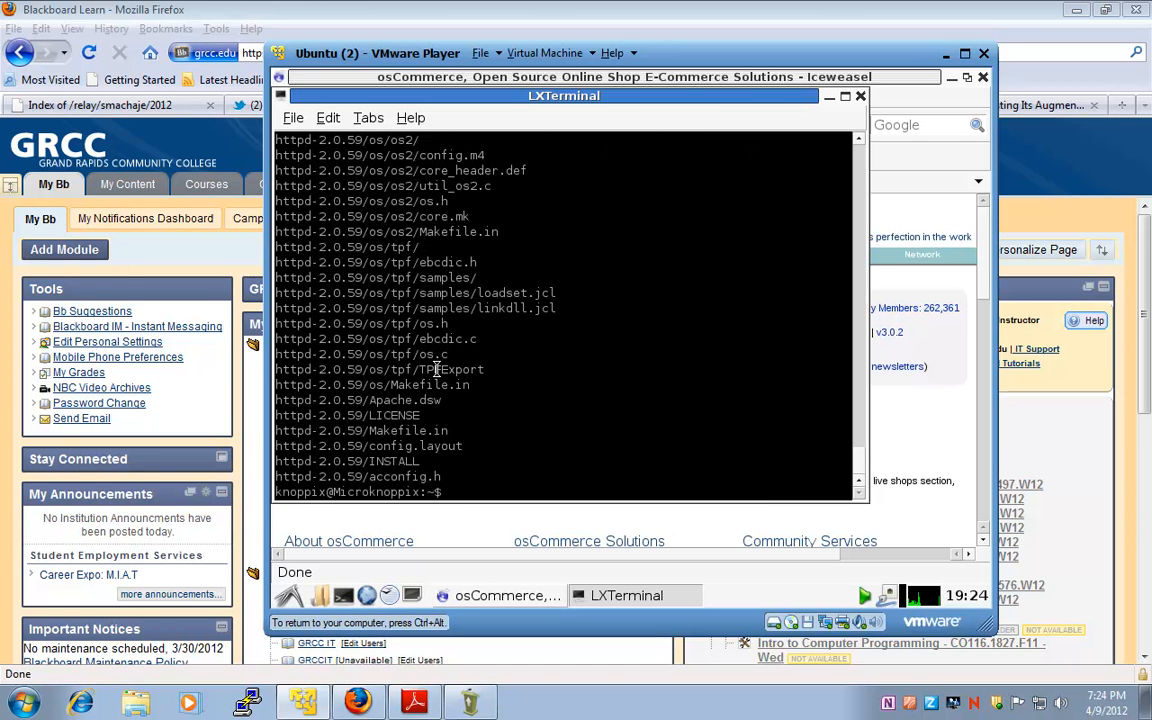
pyautogui.write('ls')
pyautogui.press('Return')
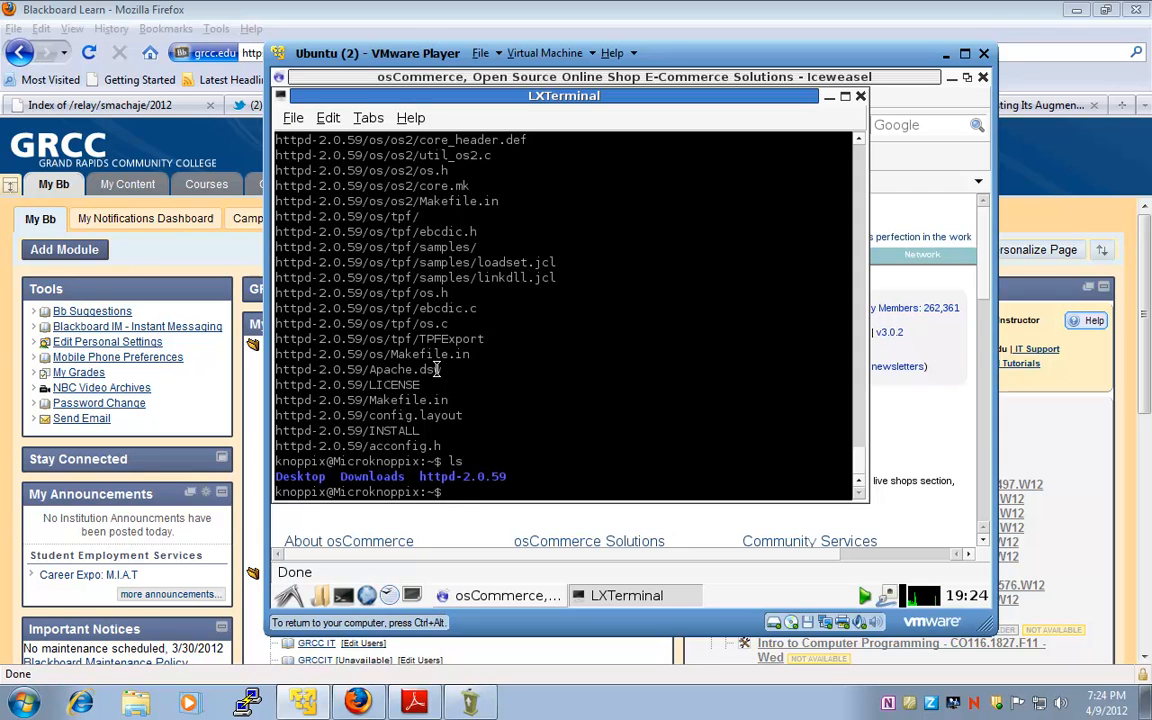
# Step: Extract Downloads/openssl.tgz with tar -xzvf and list the home folder to confirm
pyautogui.write('tar -xzvf Dow')
pyautogui.press('Tab')
pyautogui.write('o')
pyautogui.press('Tab')
pyautogui.press('Return')
pyautogui.write('ls')
pyautogui.press('Return')
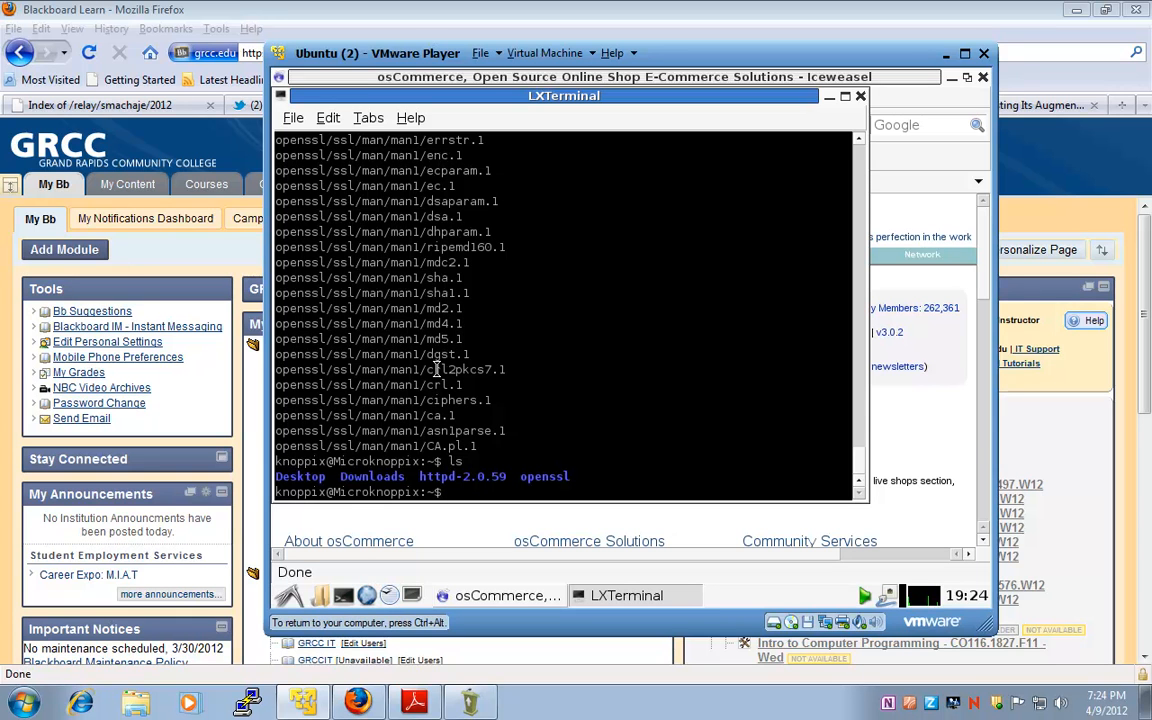
# Step: Enter httpd-2.0.59 and type ./configure --prefix=/home/knoppix/apache --enable-ssl --with-ssl=/home/knoppix/openssl
pyautogui.write('cd ht')
pyautogui.press('Tab')
pyautogui.press('Return')
pyautogui.write('./configure u')
pyautogui.press('BackSpace')
pyautogui.write('--prefix=/home/kno')
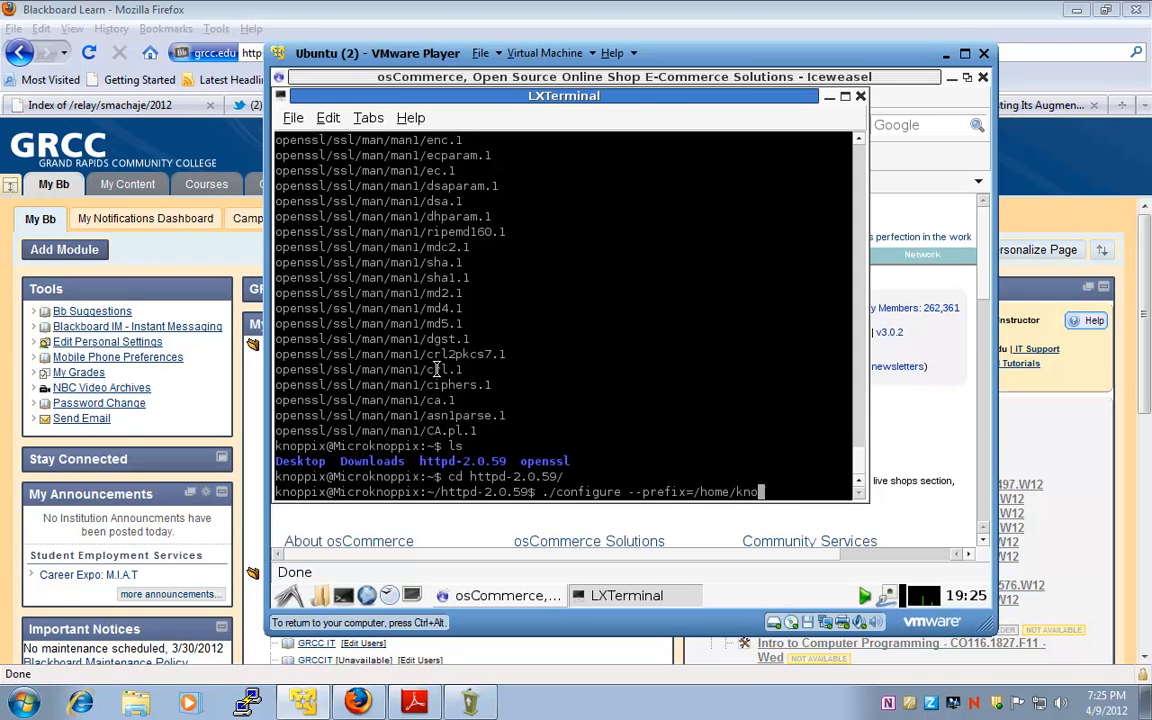
pyautogui.write('ppix/apach')
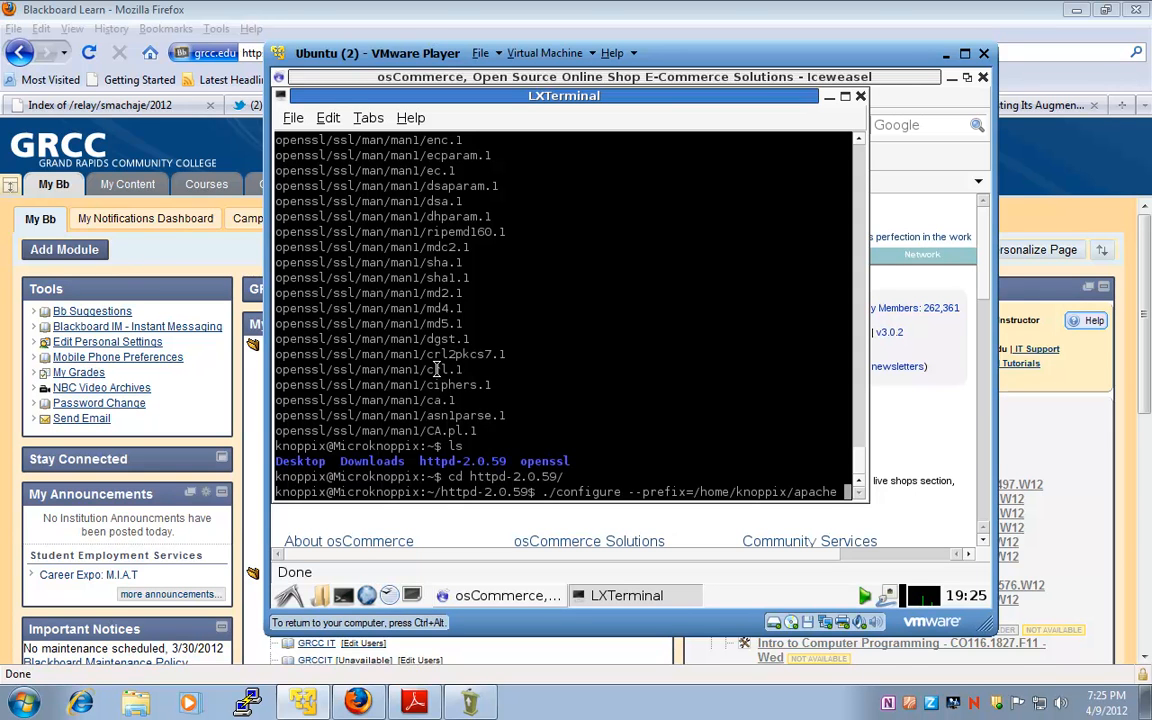
pyautogui.write('e')
pyautogui.write(' --ena')
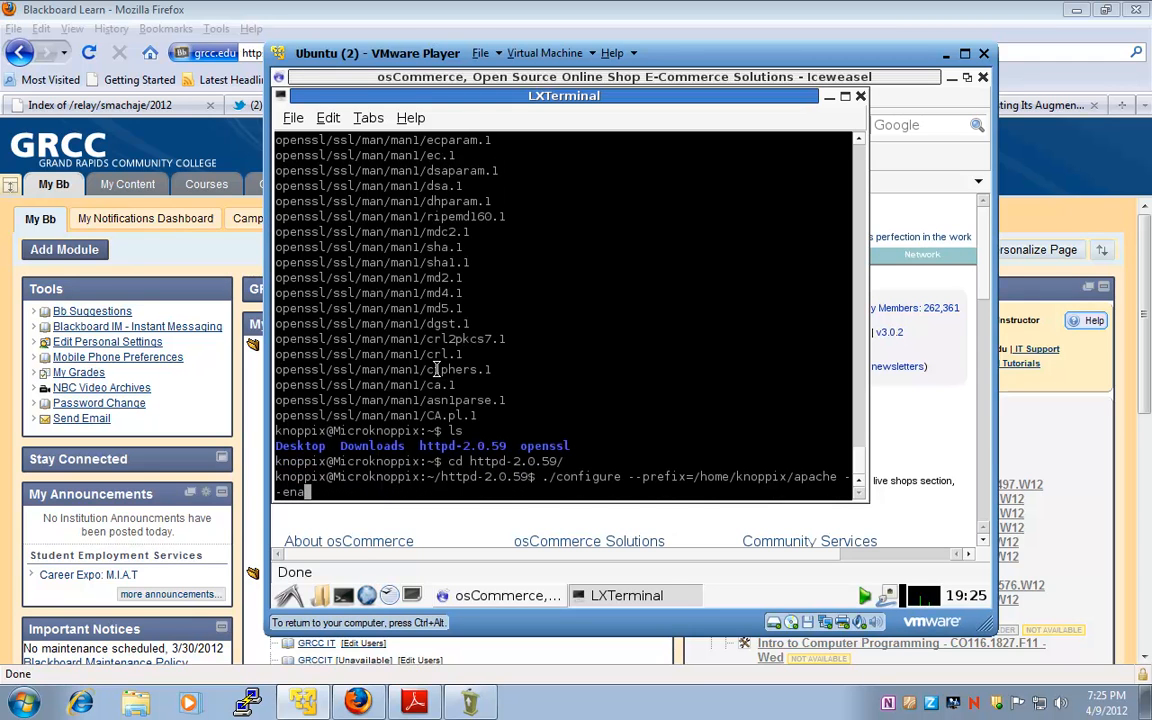
pyautogui.write('ble-ssl --with-ssl')
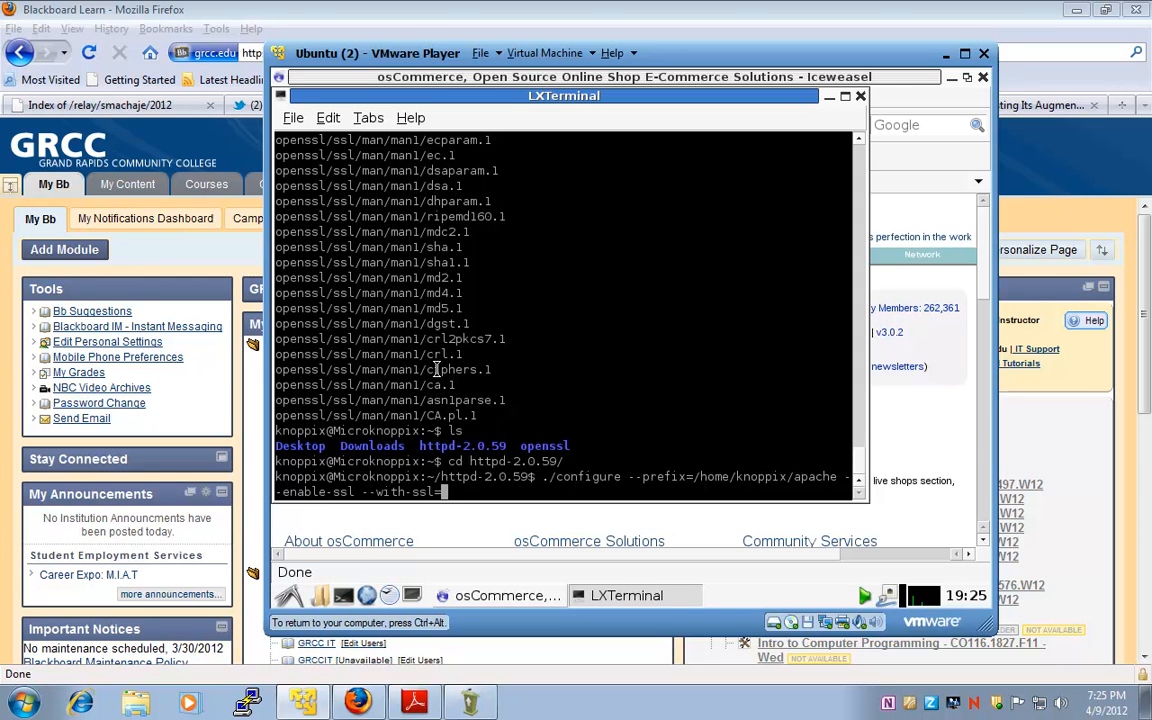
pyautogui.write('=/home/knoppix/openssl/')
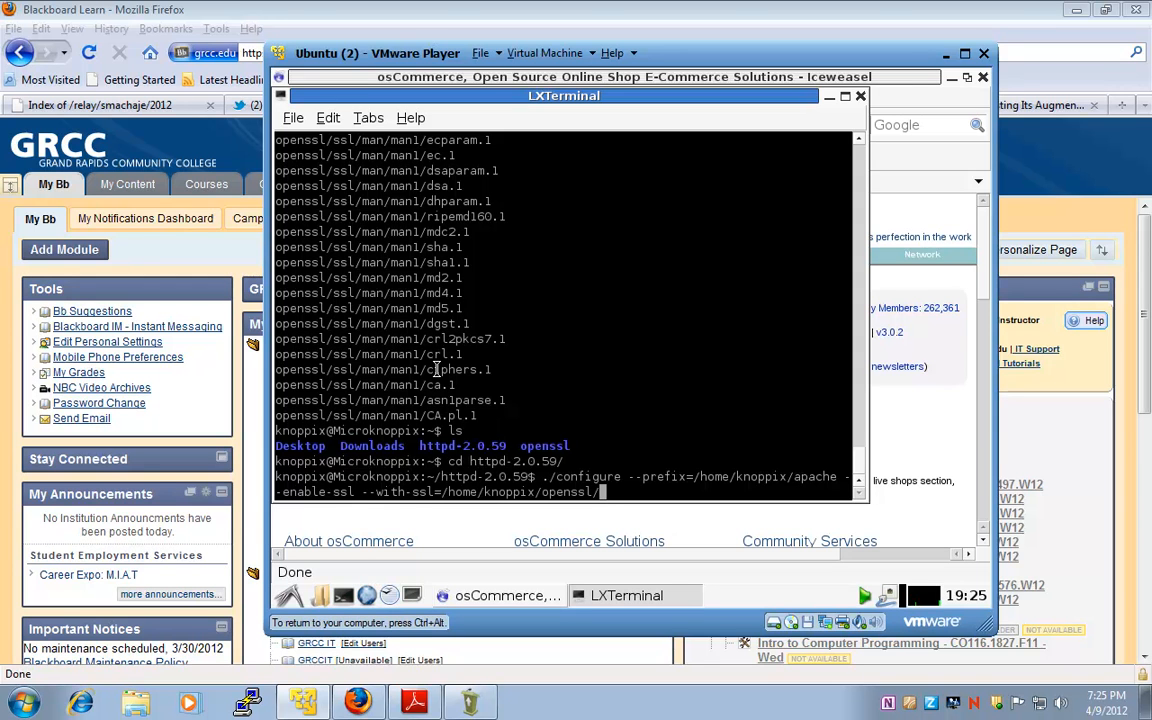
pyautogui.press('BackSpace')
# Step: Run the Apache configure command until config.status finishes, then recapture VM input
pyautogui.press('Return')
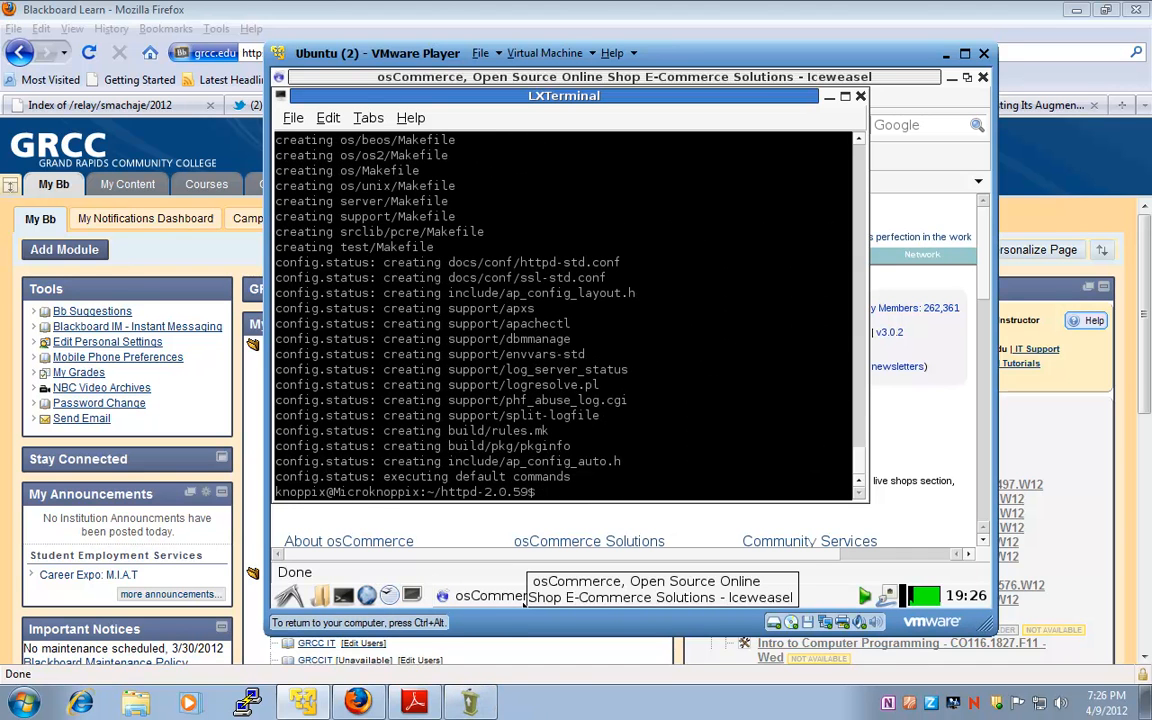
pyautogui.click(491, 374)
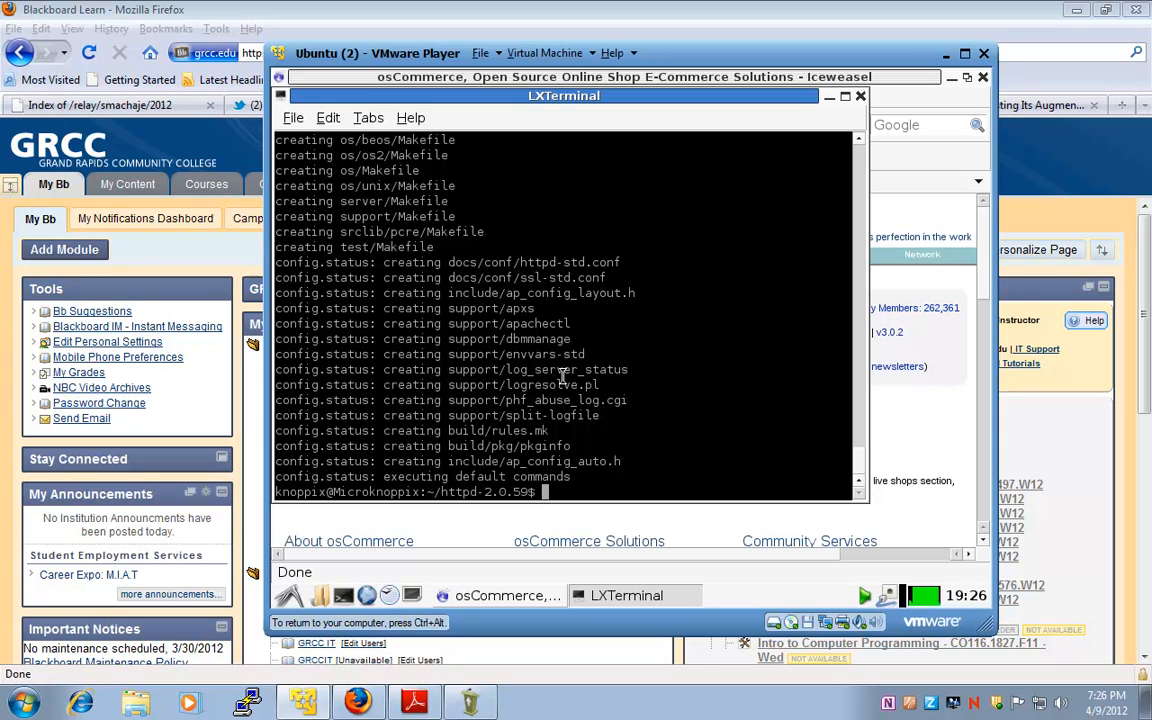
# Step: Build and install Apache httpd-2.0.59 into /home/knoppix/apache with make; make install
pyautogui.write('make; make install')
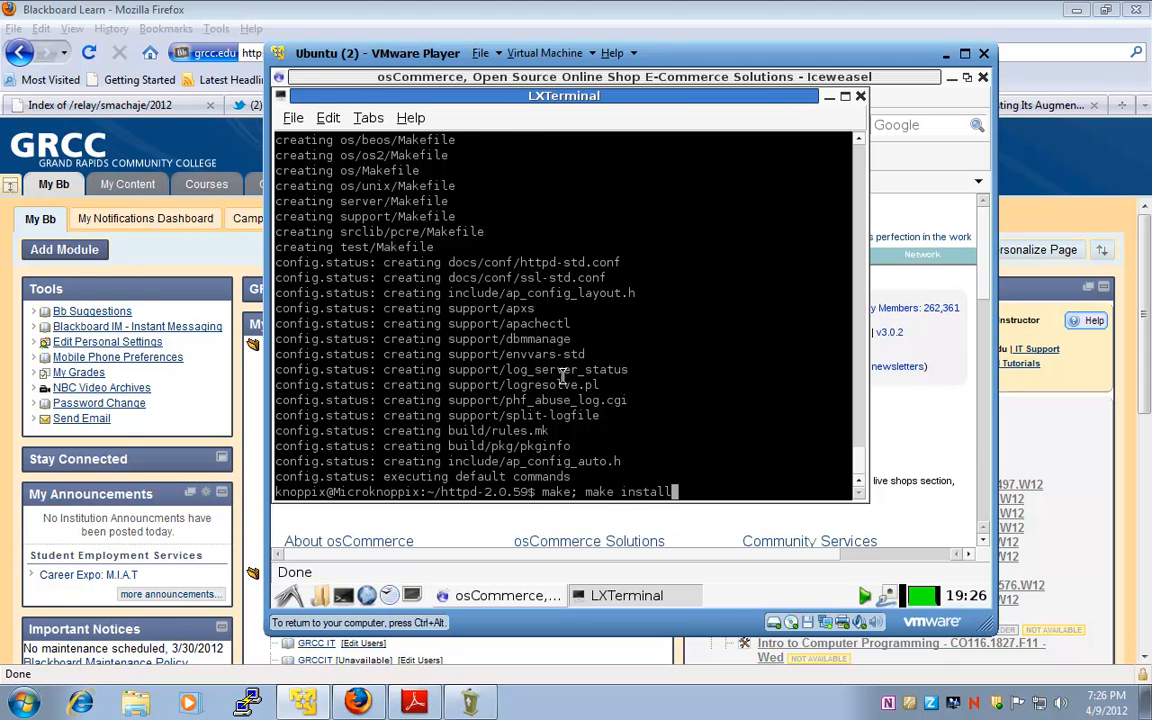
pyautogui.press('Return')
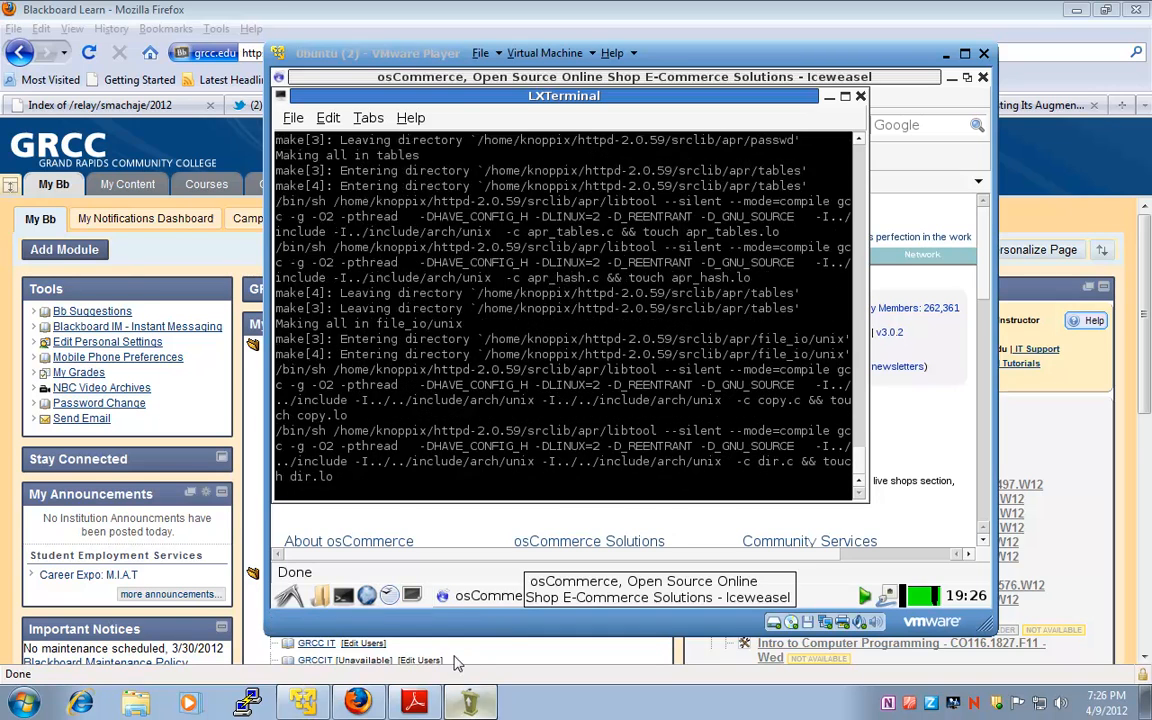
pyautogui.click(470, 703)
pyautogui.click(229, 197)
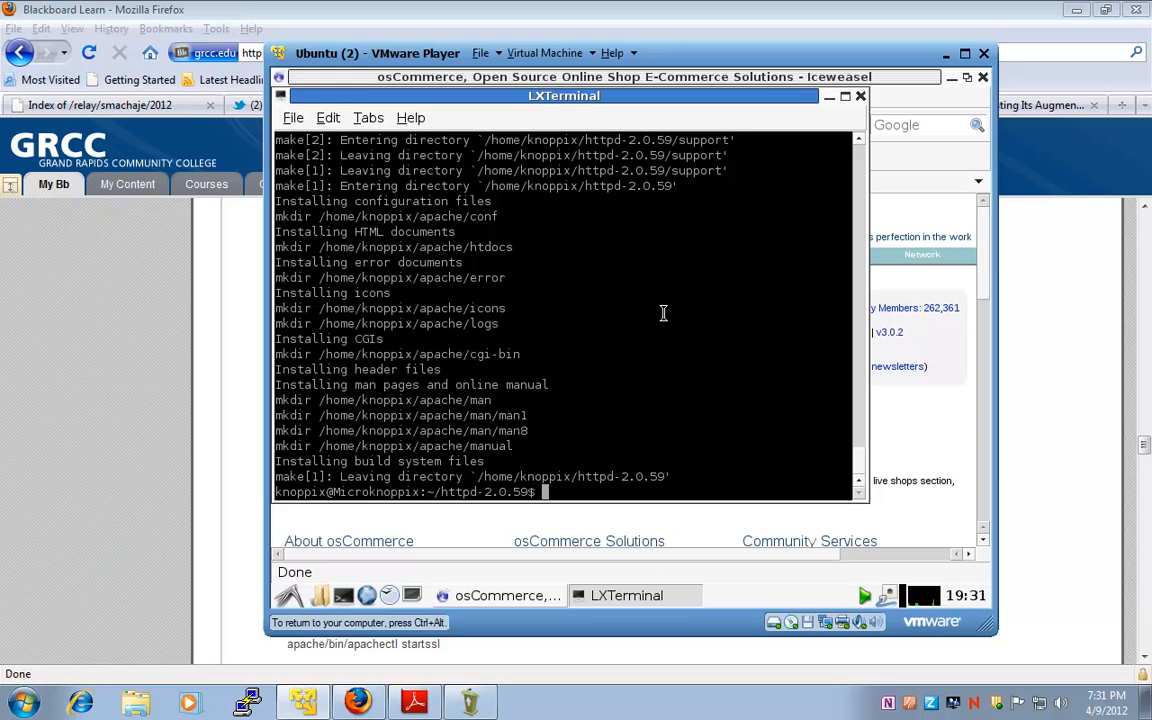
# Step: Open a new terminal tab and become root with su -
pyautogui.write('su -')
pyautogui.press('BackSpace')
pyautogui.press('BackSpace')
pyautogui.press('BackSpace')
pyautogui.click(293, 118)
pyautogui.click(324, 162)
pyautogui.write('su -')
pyautogui.press('Return')
# Step: Start Apache with /home/knoppix/apache/bin/apachectl start and bring Iceweasel back to the front
pyautogui.write('pwd')
pyautogui.press('Return')
pyautogui.write('/hom')
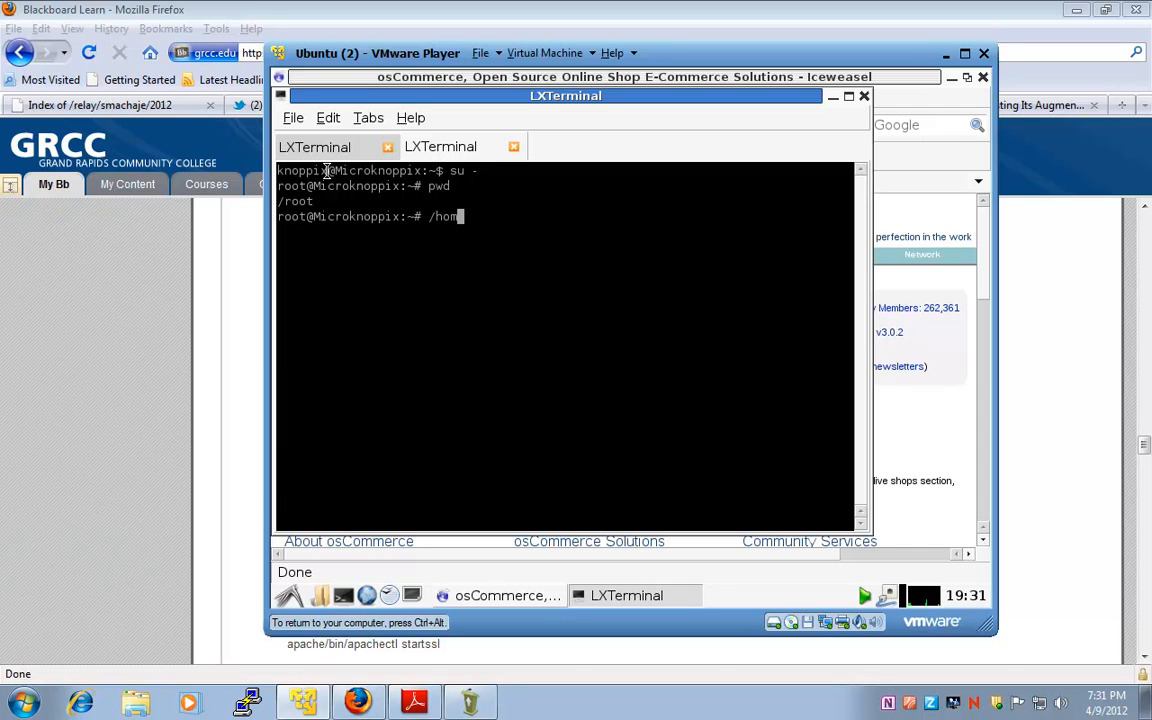
pyautogui.write('e/knoppix/')
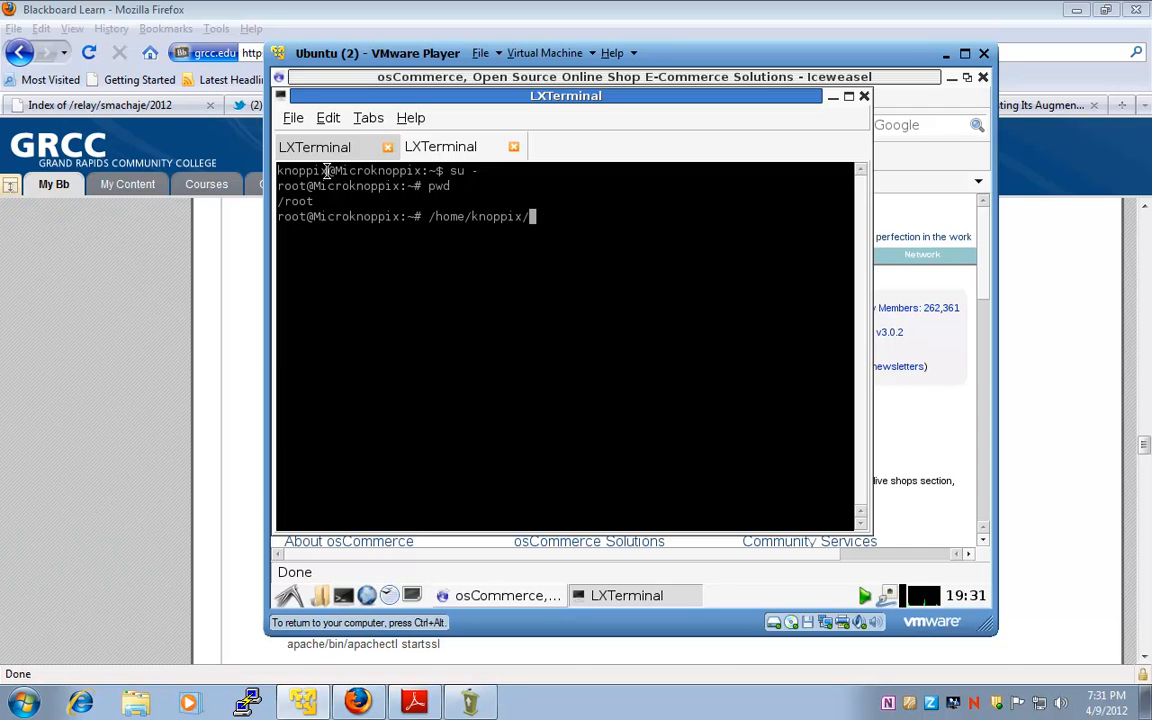
pyautogui.write('apache/bin/apachectl start')
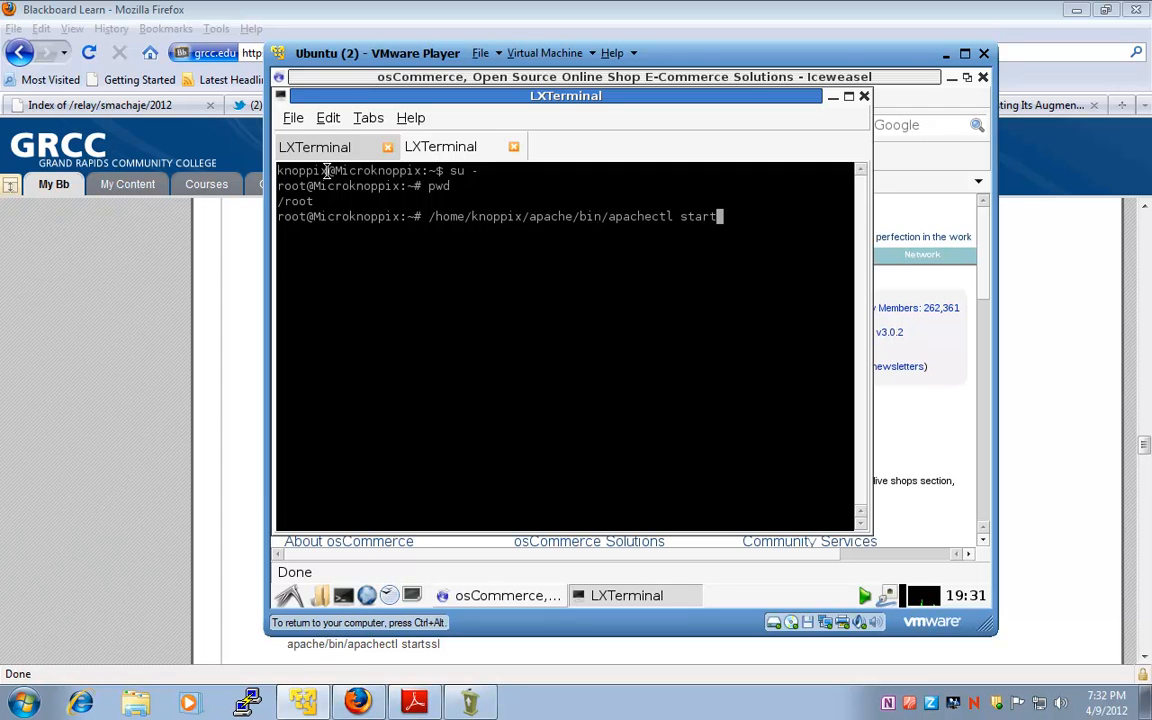
pyautogui.press('Return')
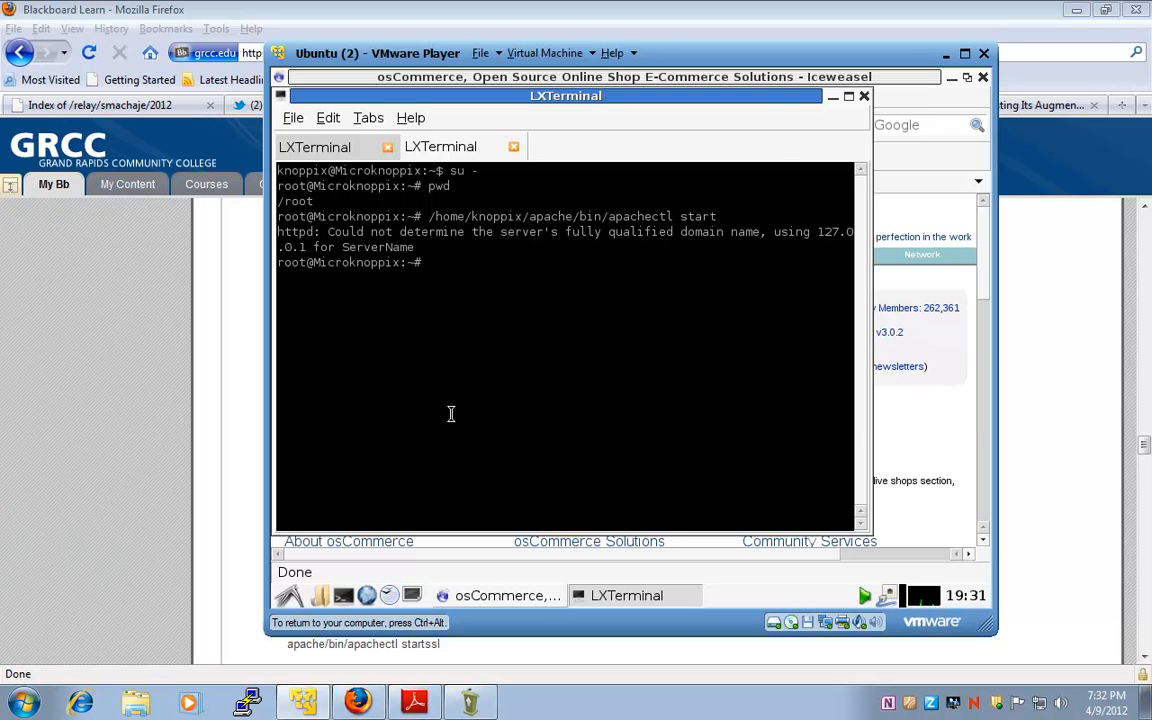
pyautogui.click(950, 344)
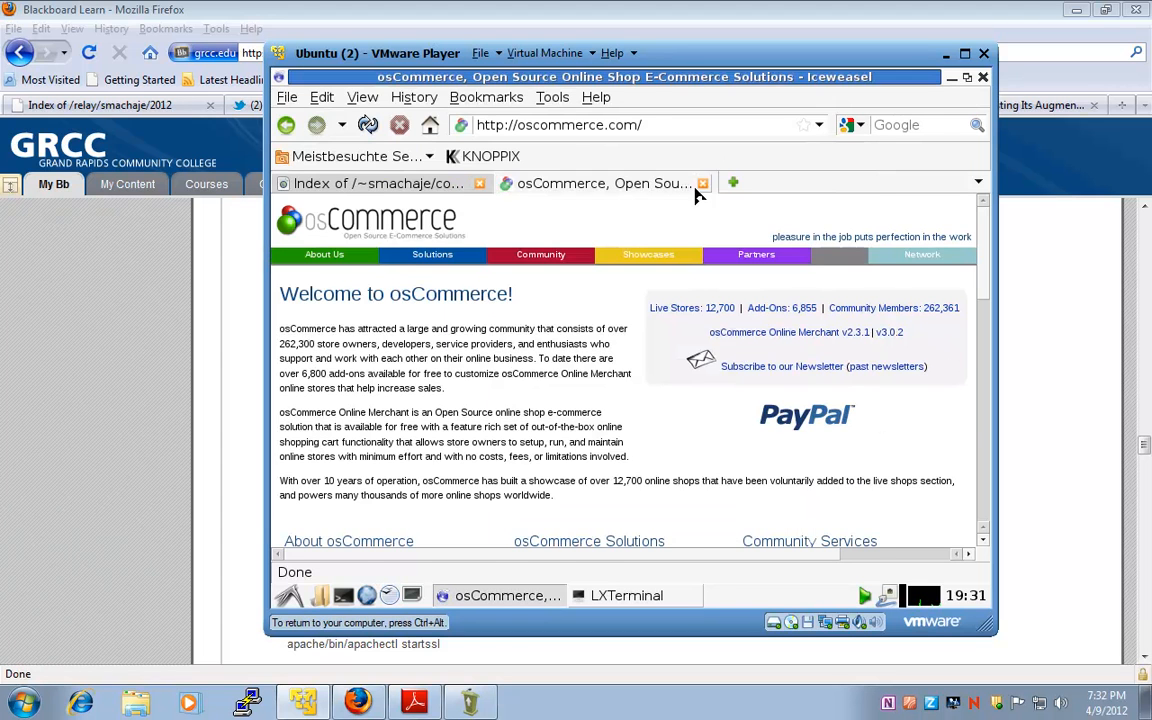
pyautogui.click(734, 184)
pyautogui.write('localhost/')
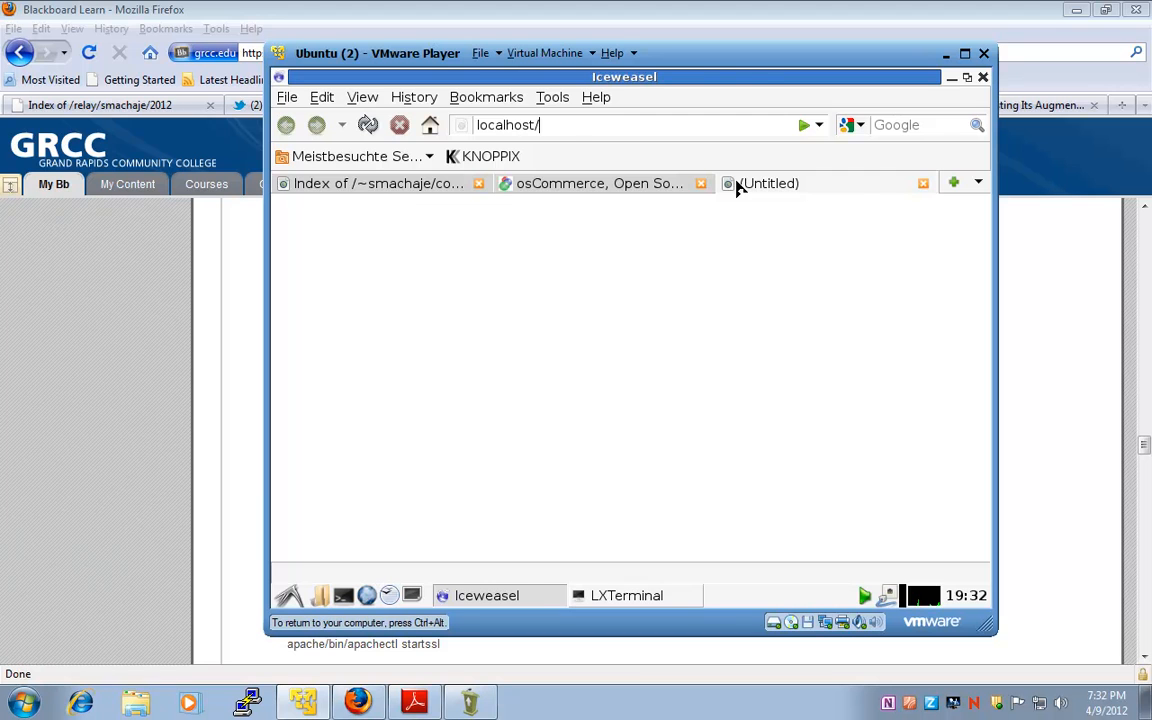
pyautogui.press('Return')
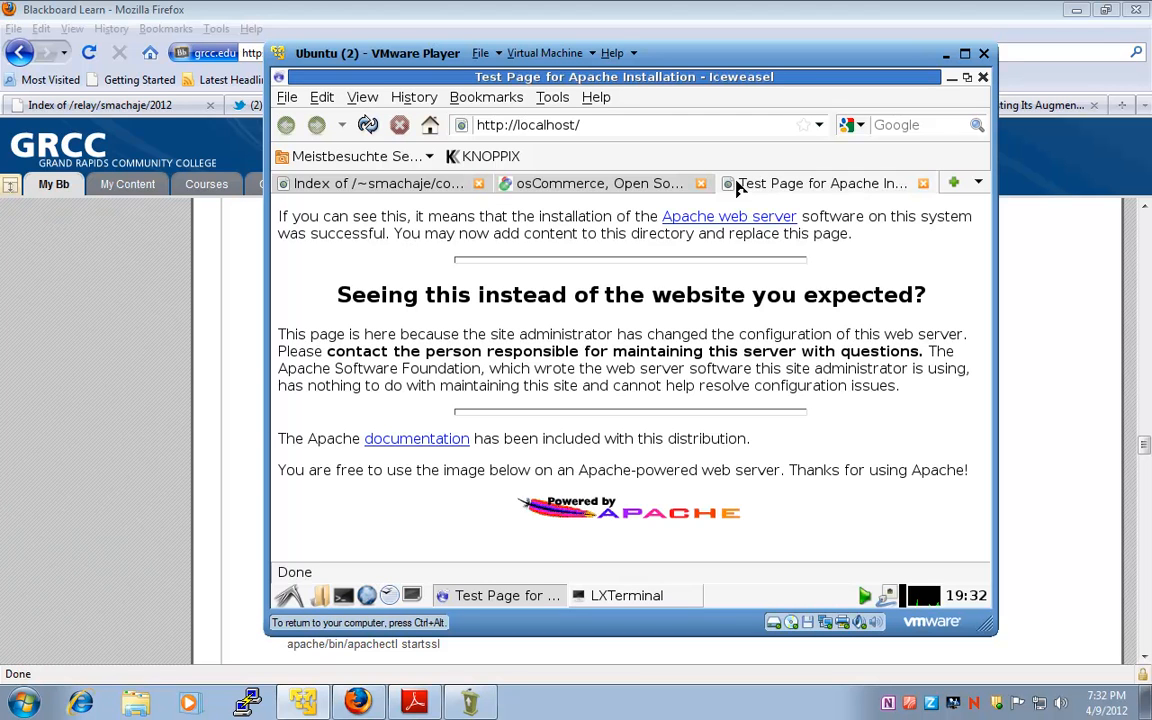
pyautogui.click(368, 125)
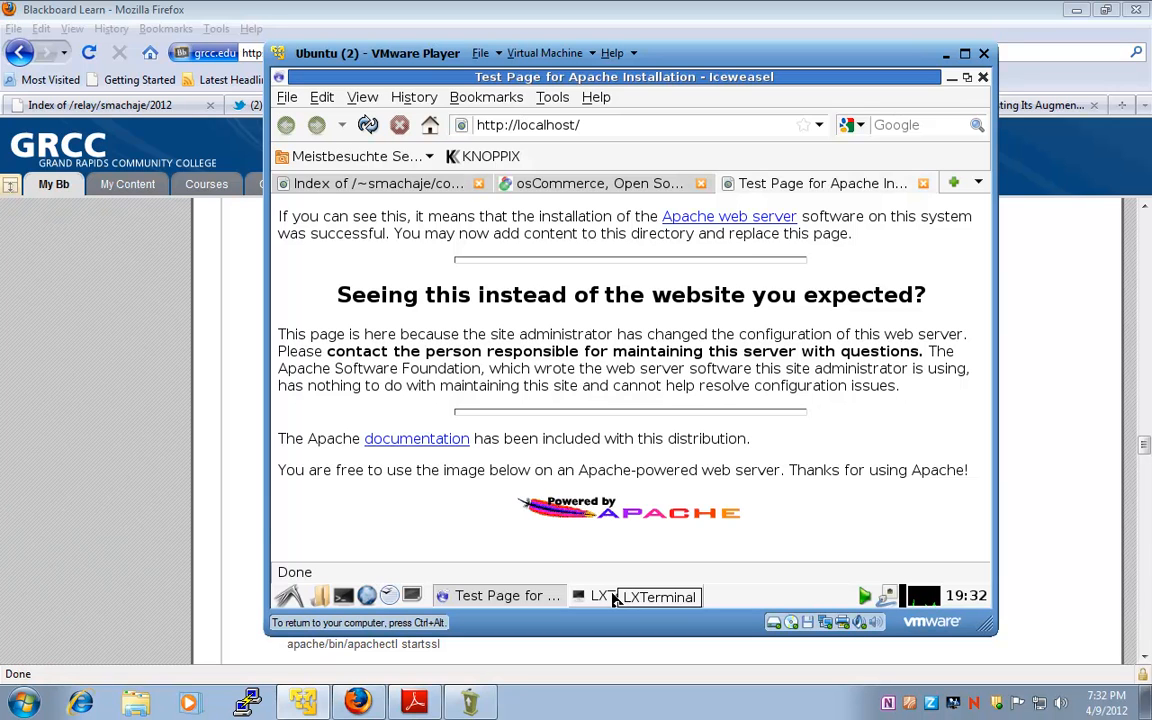
pyautogui.click(614, 597)
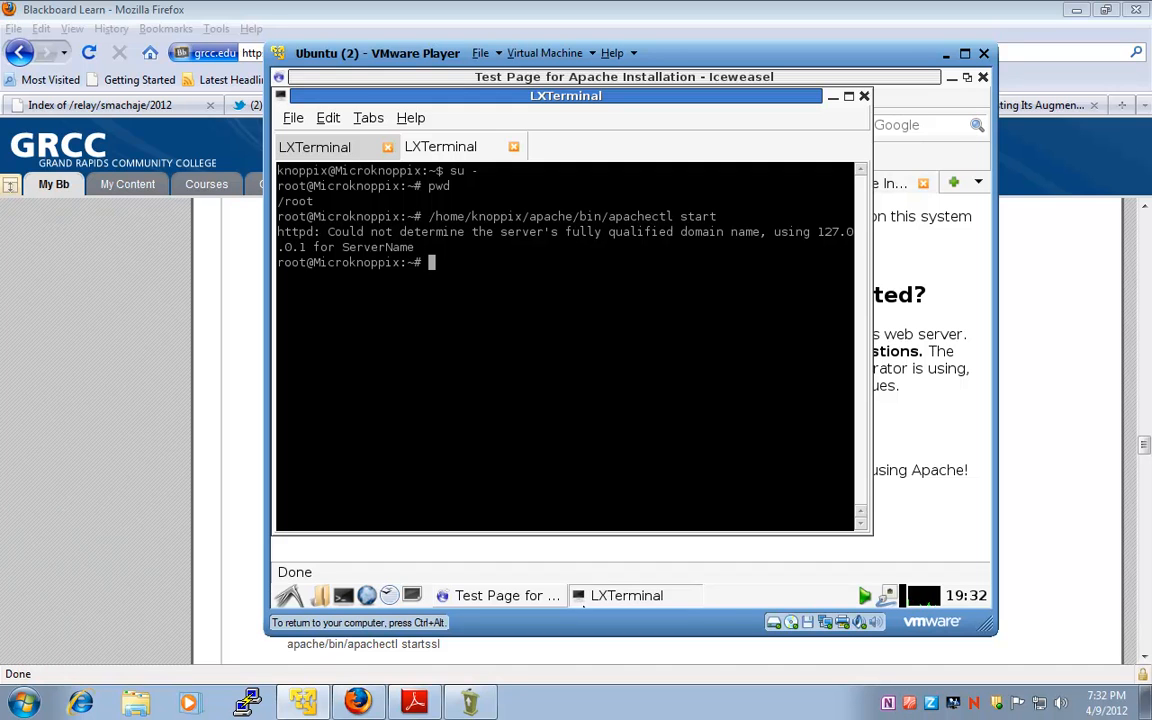
# Step: In the first terminal tab, go up to the home folder and extract Downloads/php-4.4.8.tar.gz
pyautogui.write('ls')
pyautogui.press('Return')
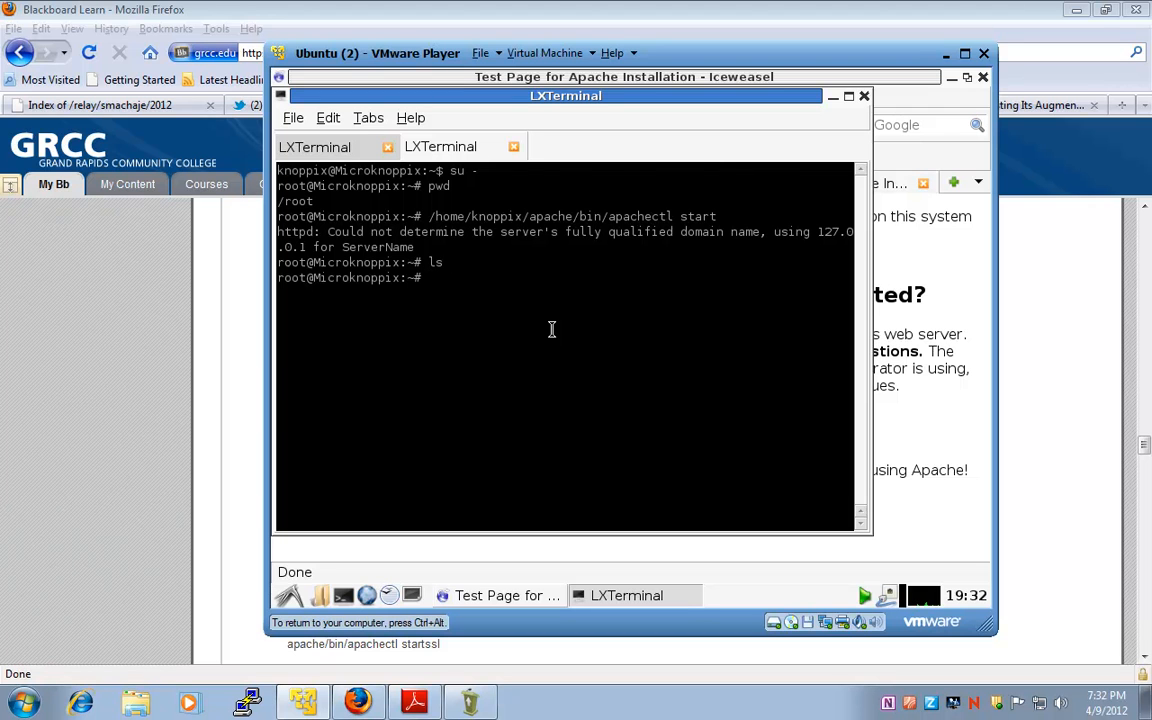
pyautogui.click(352, 148)
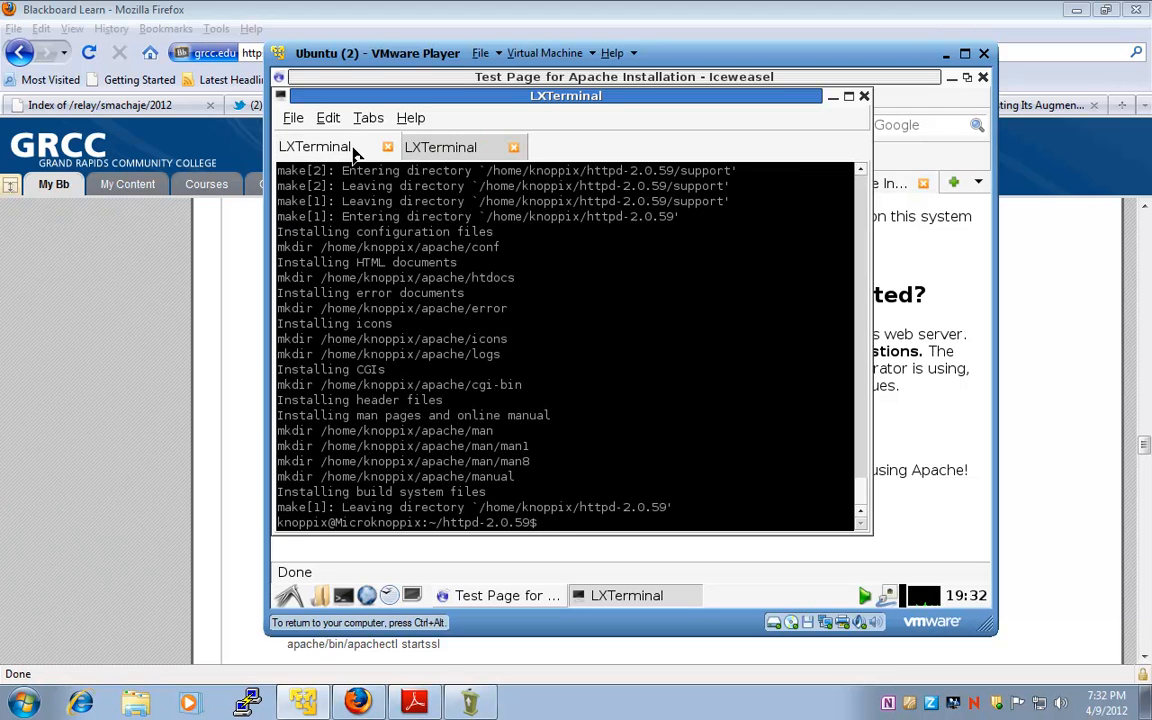
pyautogui.write('ls')
pyautogui.press('Return')
pyautogui.write('cd ..')
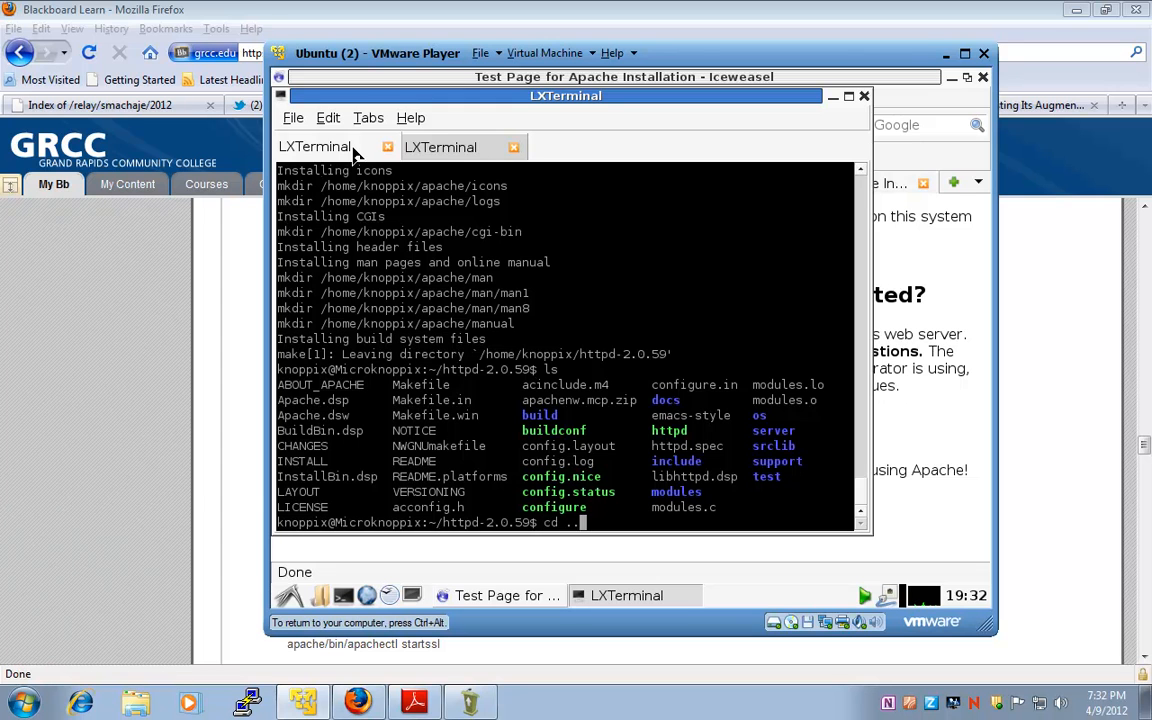
pyautogui.press('Return')
pyautogui.write('ls')
pyautogui.press('Return')
pyautogui.write('croknoppix:~$ ')
pyautogui.write('tar -xzvf ')
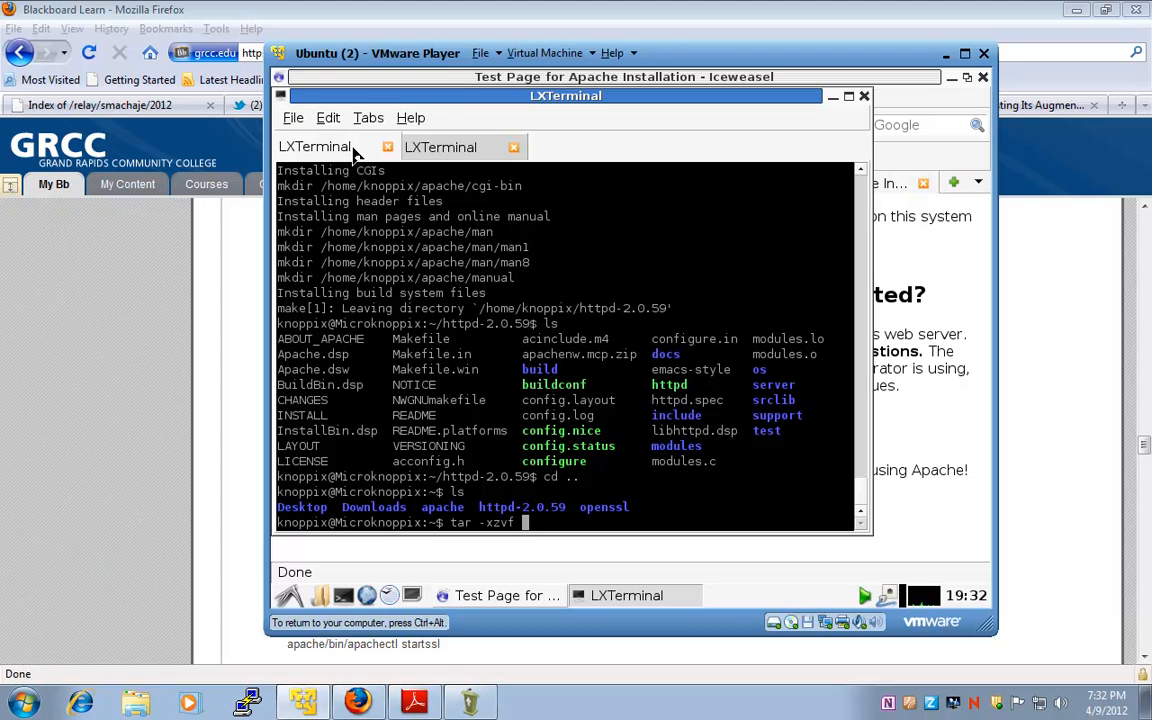
pyautogui.write('Downloads/p')
pyautogui.press('Tab')
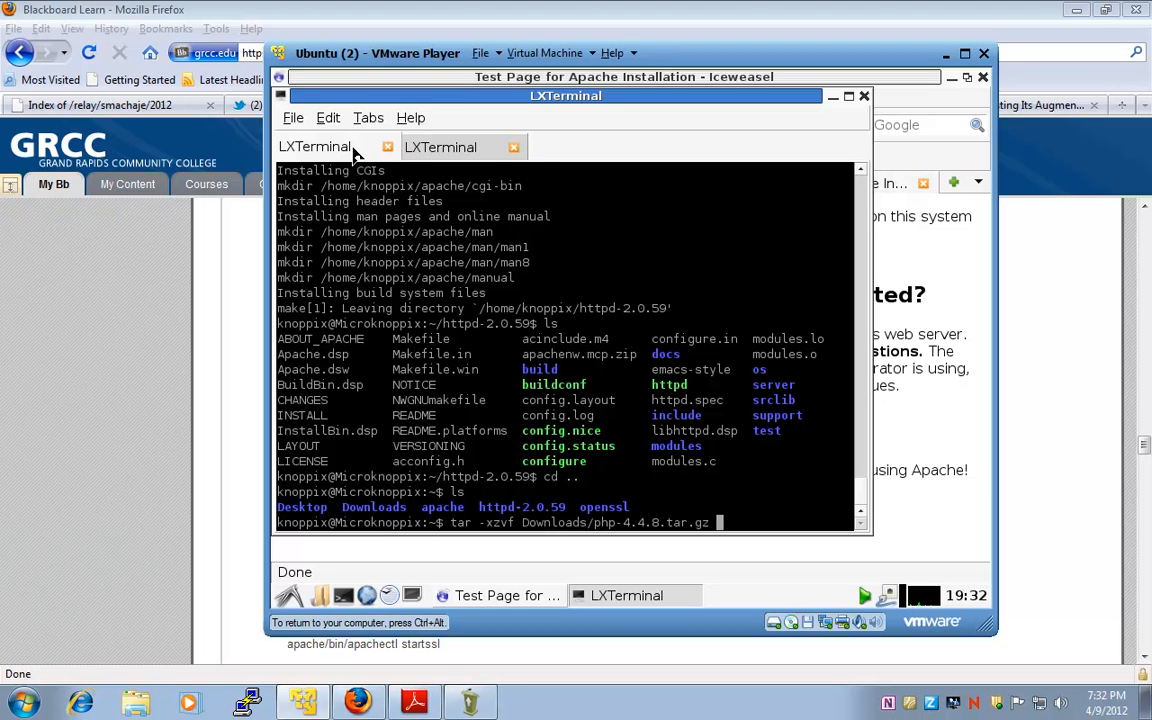
pyautogui.press('Return')
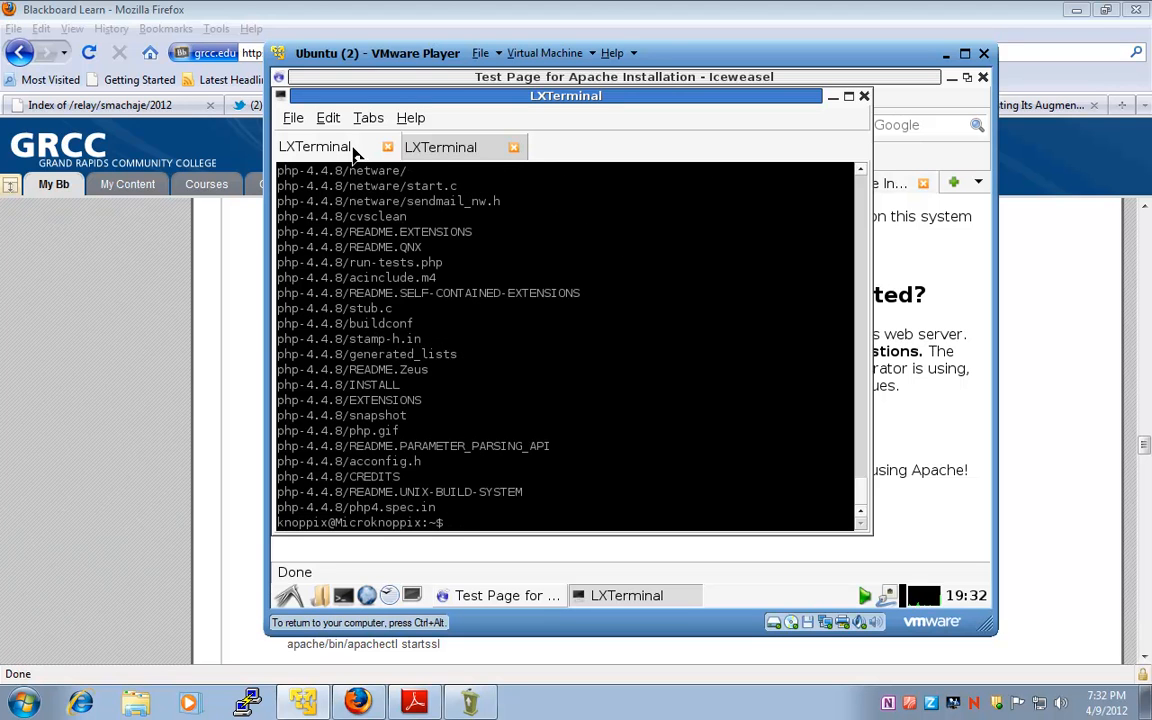
pyautogui.write('ls')
pyautogui.press('Return')
# Step: Enter php-4.4.8 and type ./configure --prefix=/home/knoppix/php --with-apxs2=/home/knoppix/apache/bin/apxs --with-mysql
pyautogui.write('cd p')
pyautogui.press('Tab')
pyautogui.press('Return')
pyautogui.write('ls')
pyautogui.press('Return')
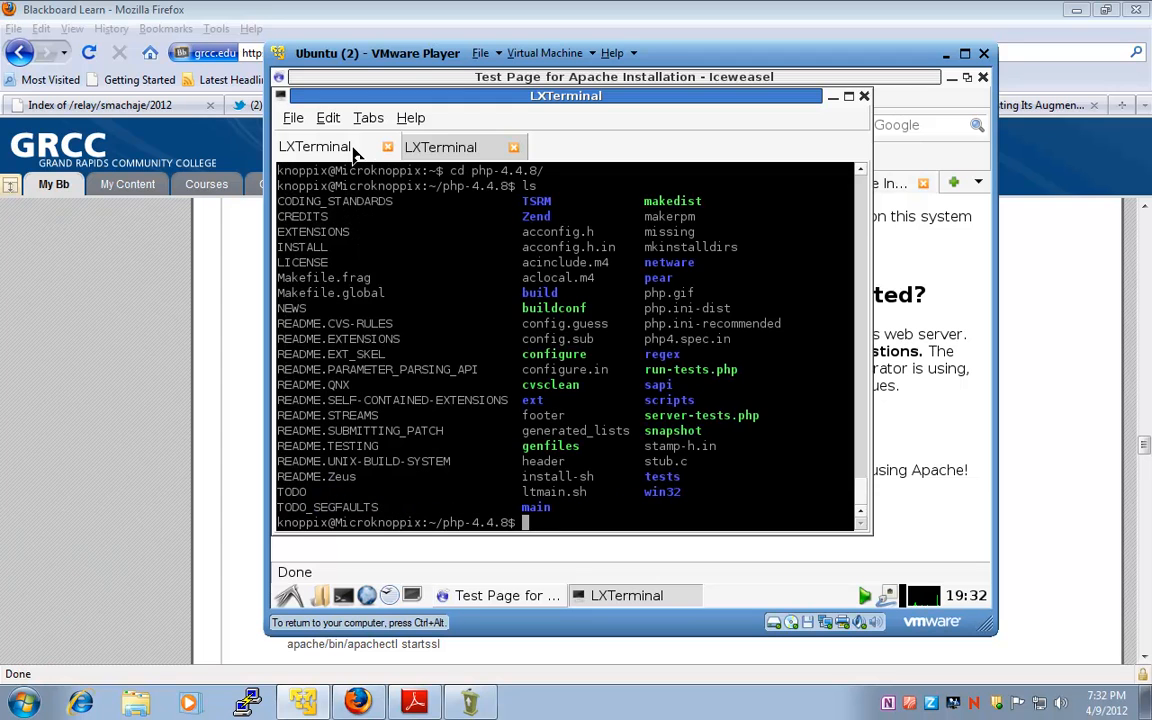
pyautogui.write('./configure --prefix=/home/knoppix/php')
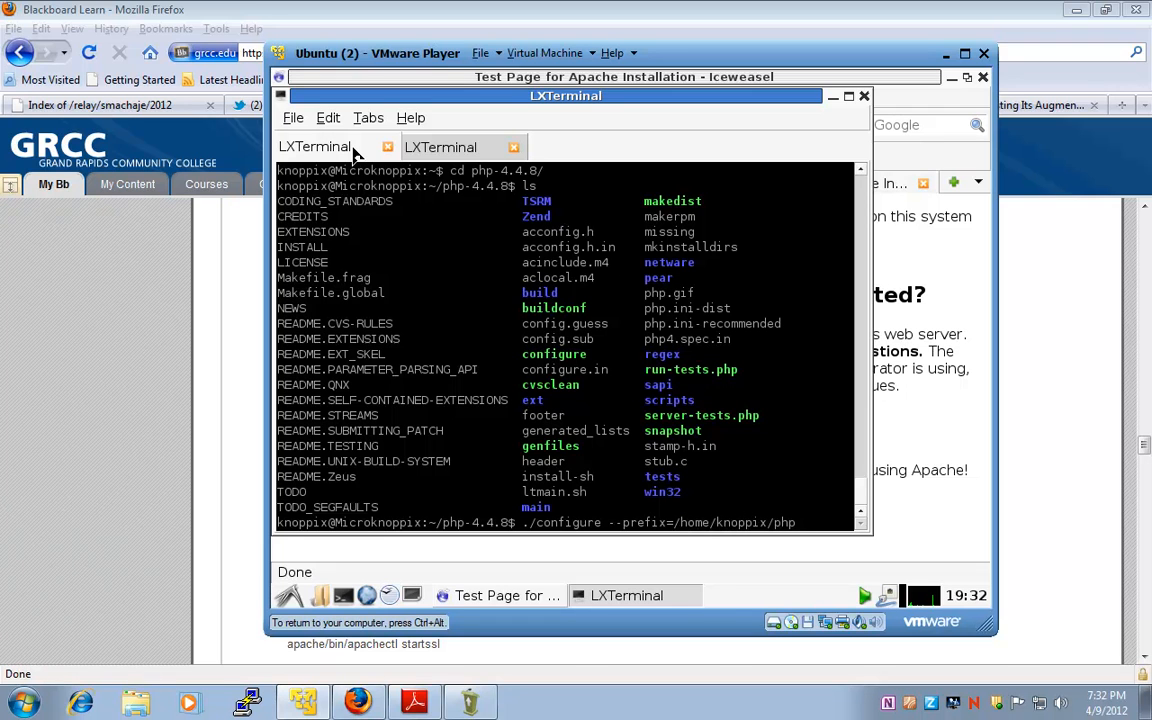
pyautogui.write(' --with-apxs2')
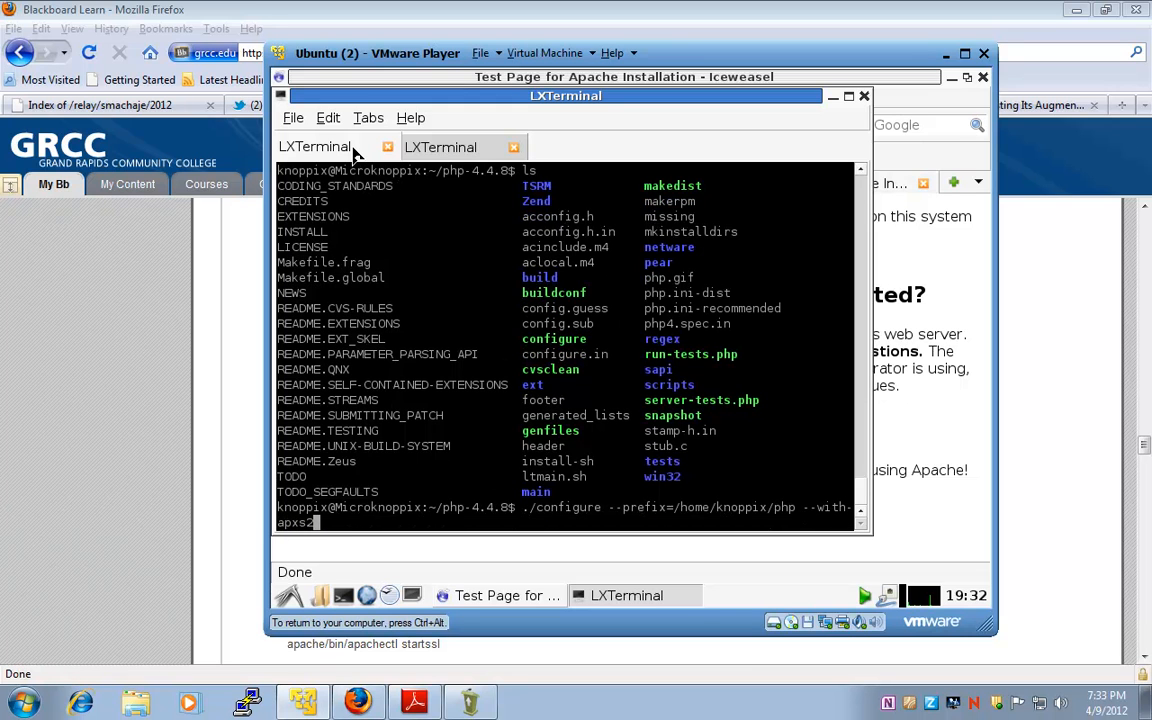
pyautogui.press('BackSpace')
pyautogui.write('=/home/knoppix/')
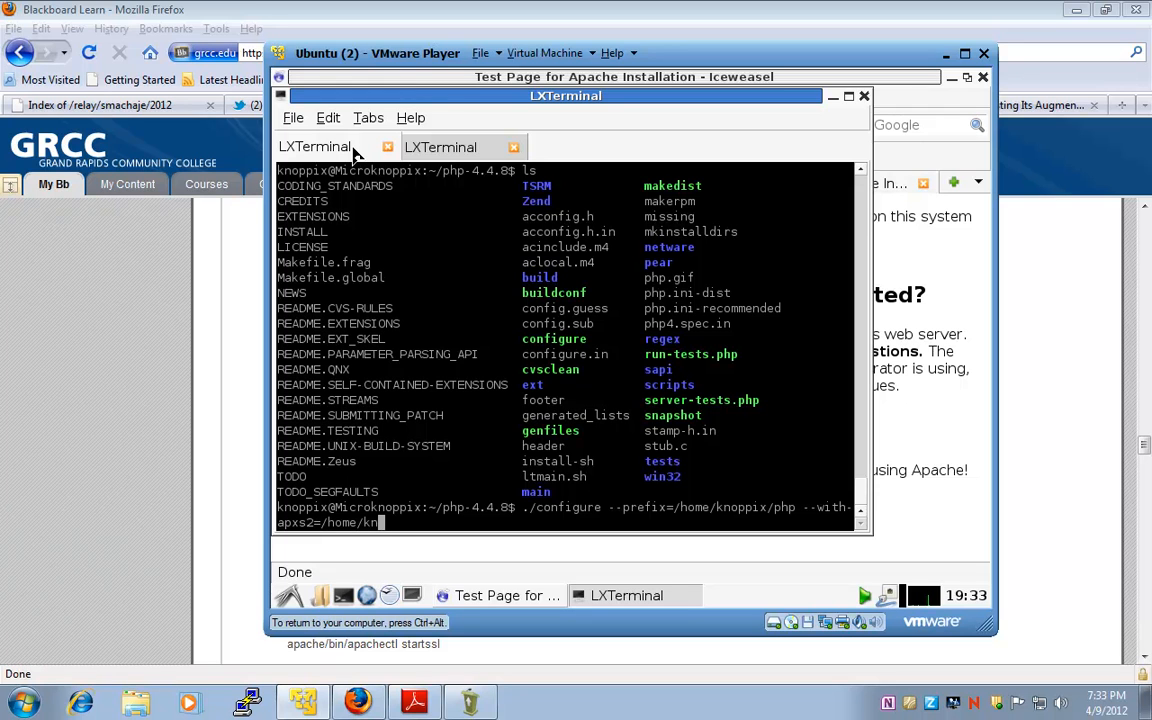
pyautogui.write('apache/')
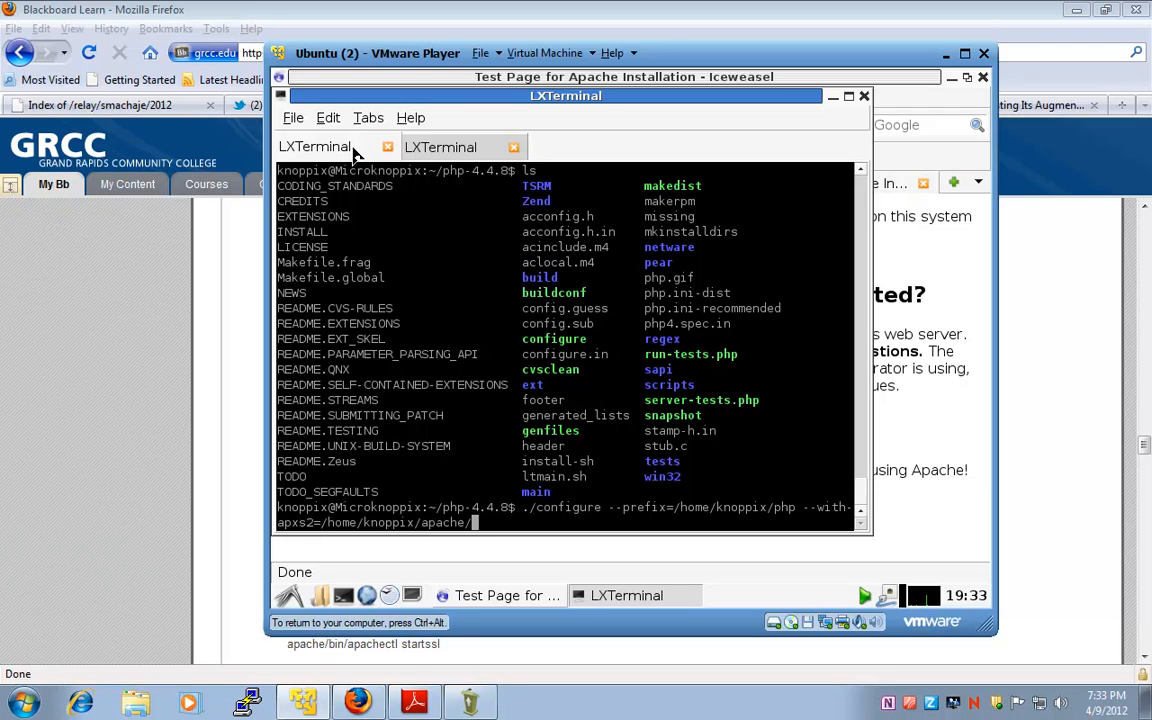
pyautogui.write('bin/apxs --with-mysql')
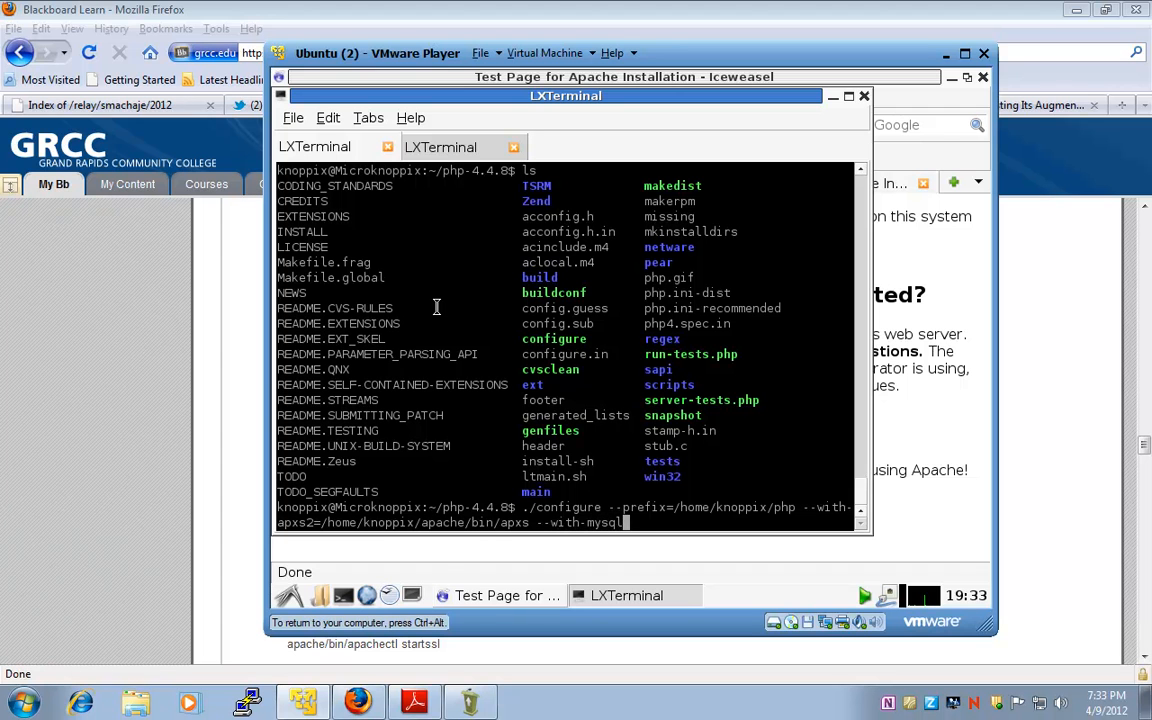
pyautogui.hotkey('ctrl', 'alt')
# Step: Scroll the Blackboard lab page to Installing PHP and select the step 2.5 flex library fix
pyautogui.click(130, 394)
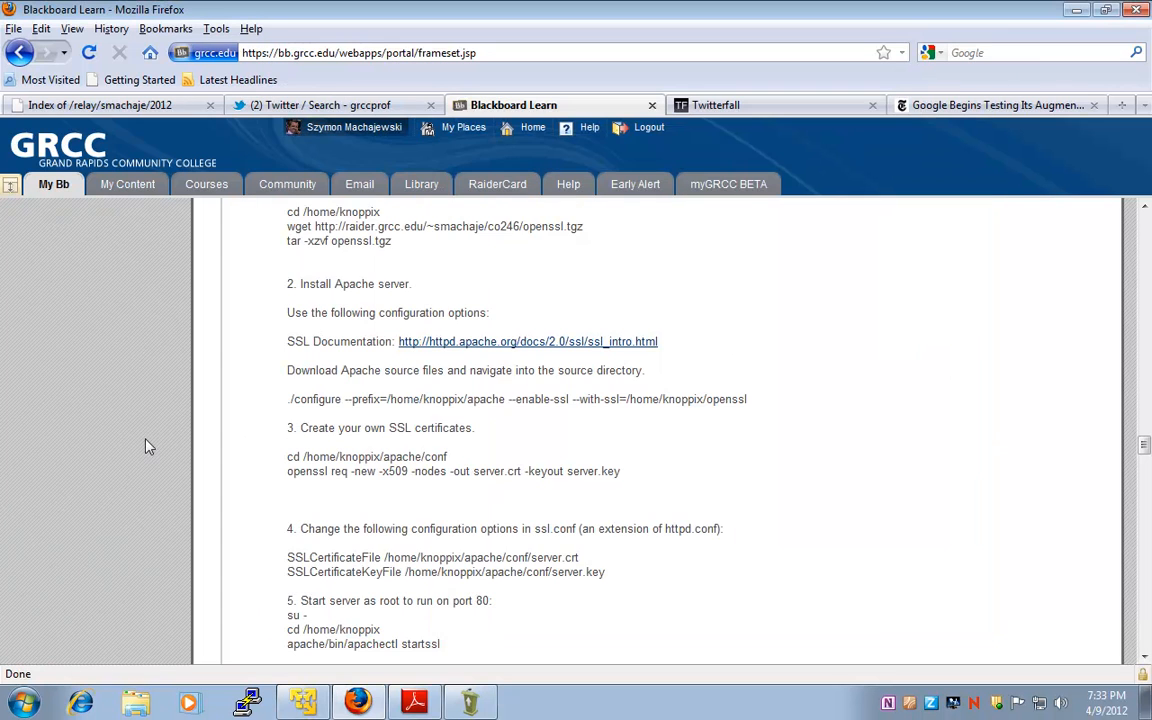
pyautogui.scroll(10, 800, 395)
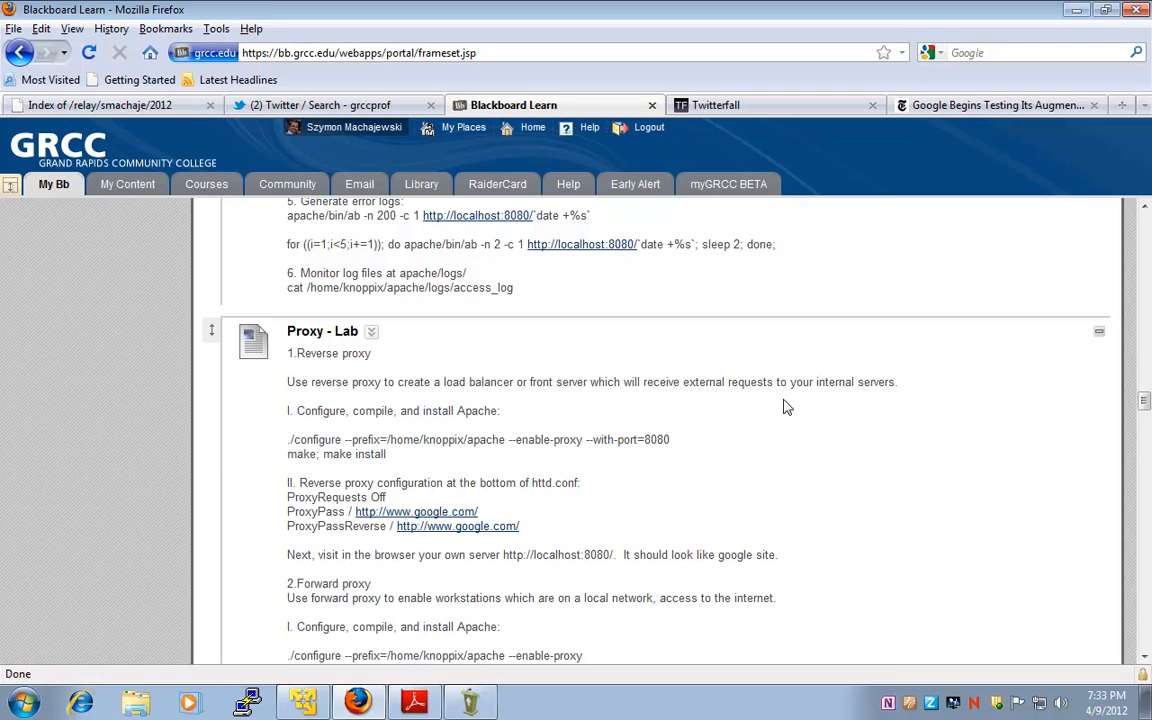
pyautogui.scroll(-10, 785, 407)
pyautogui.scroll(-10, 773, 424)
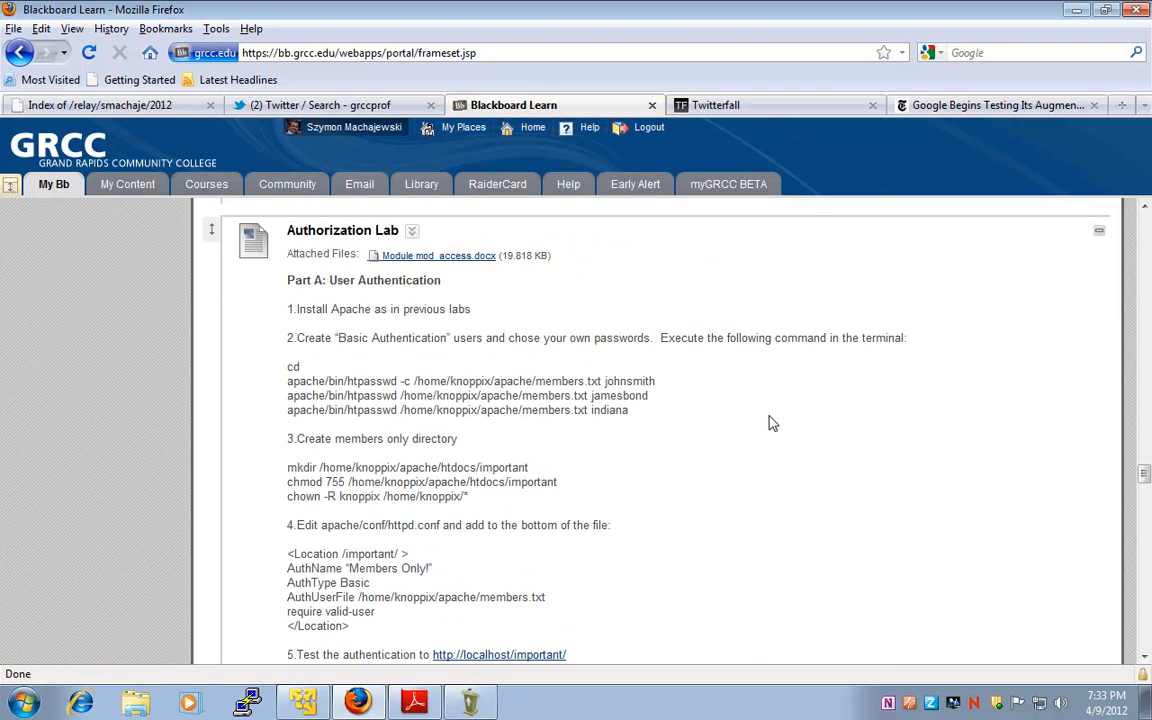
pyautogui.scroll(-15, 773, 424)
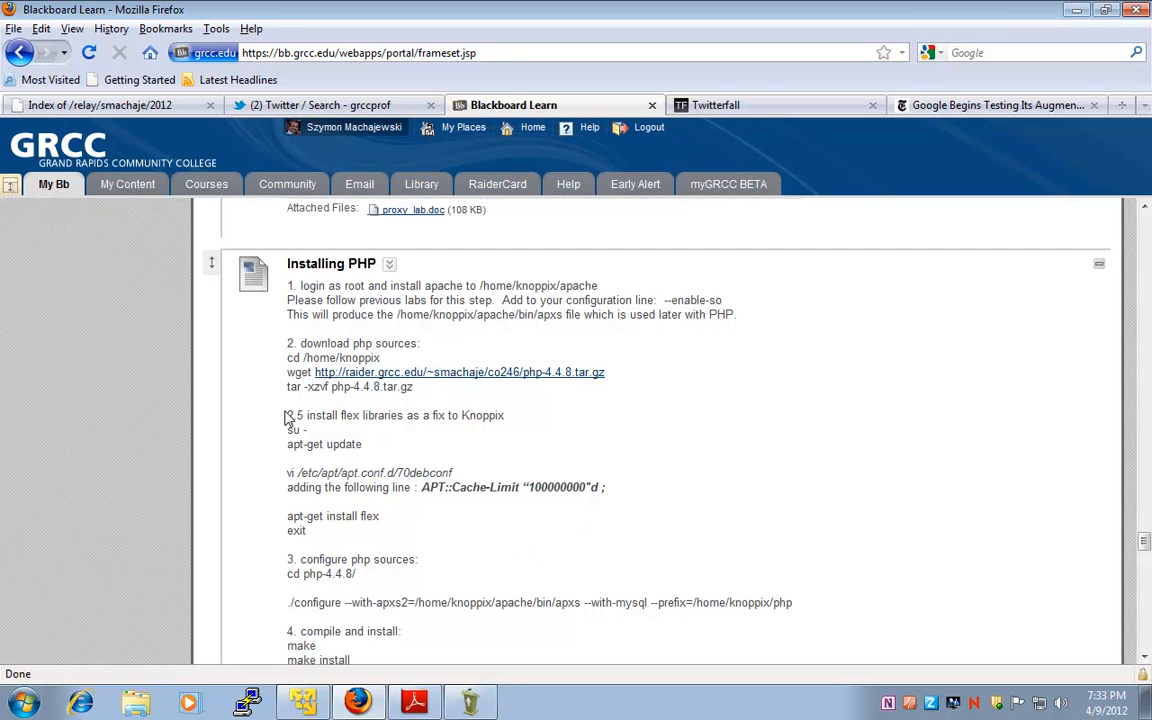
pyautogui.moveTo(287, 416); pyautogui.dragTo(628, 538)
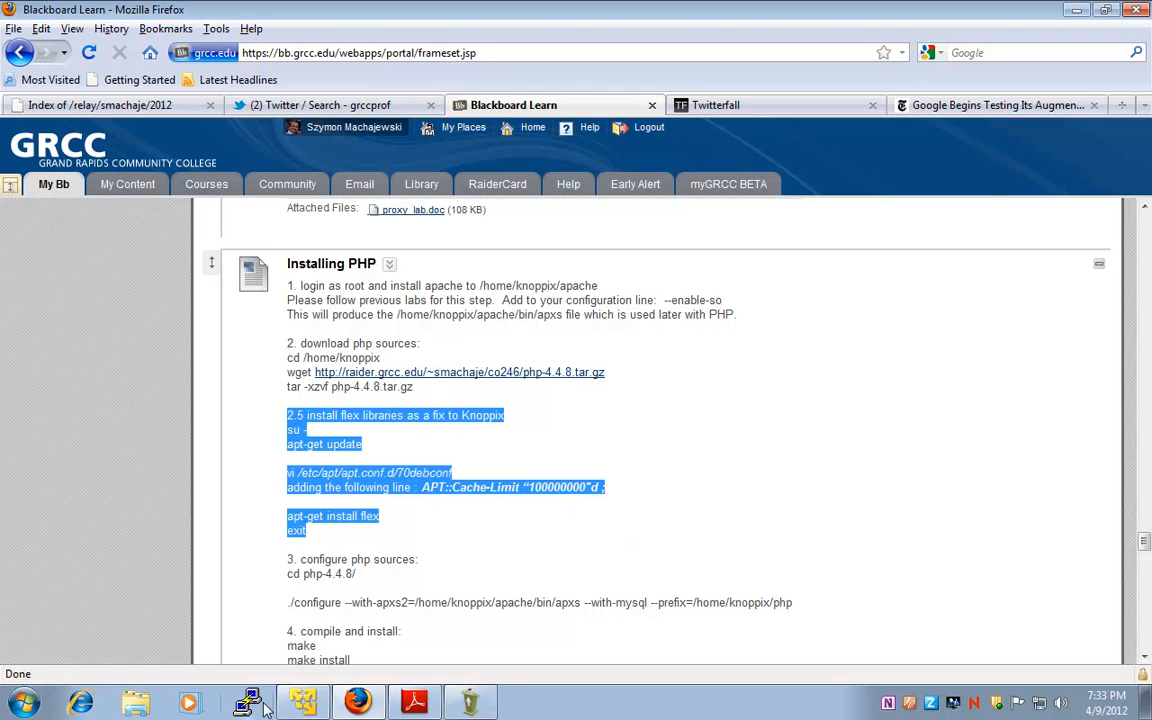
pyautogui.click(470, 703)
# Step: Move the VM window beside the instructions and run apt-get update in the root terminal
pyautogui.moveTo(418, 52); pyautogui.dragTo(709, 56)
pyautogui.click(730, 165)
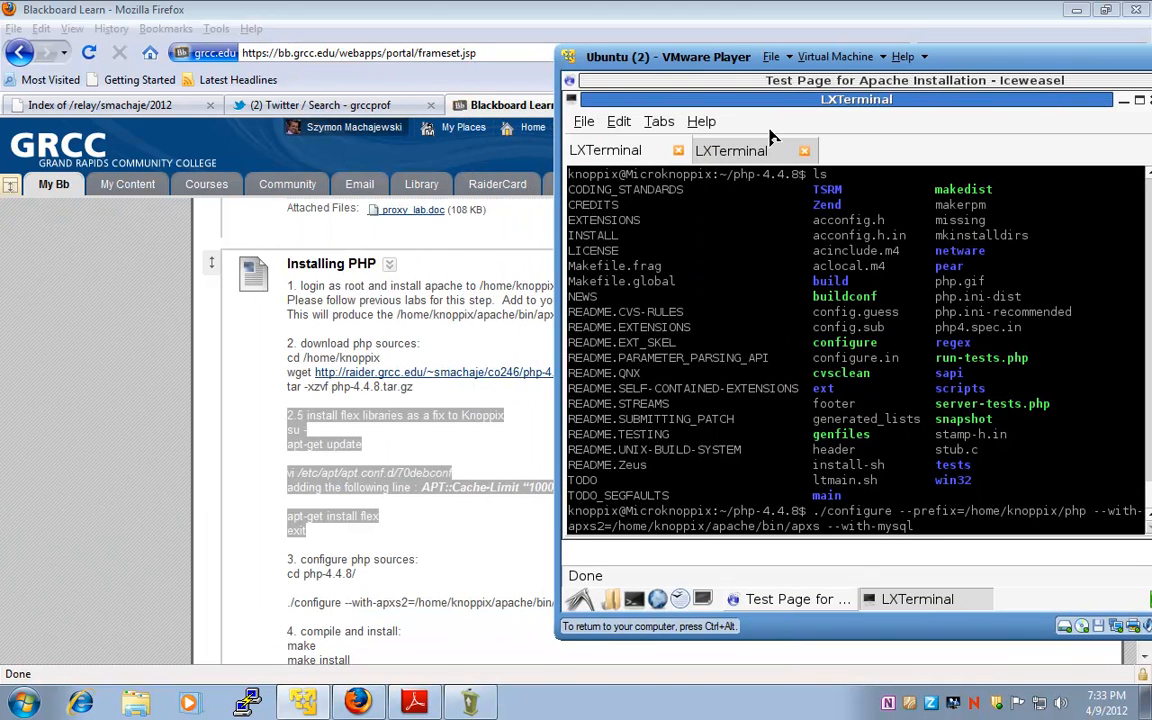
pyautogui.click(735, 150)
pyautogui.write('a')
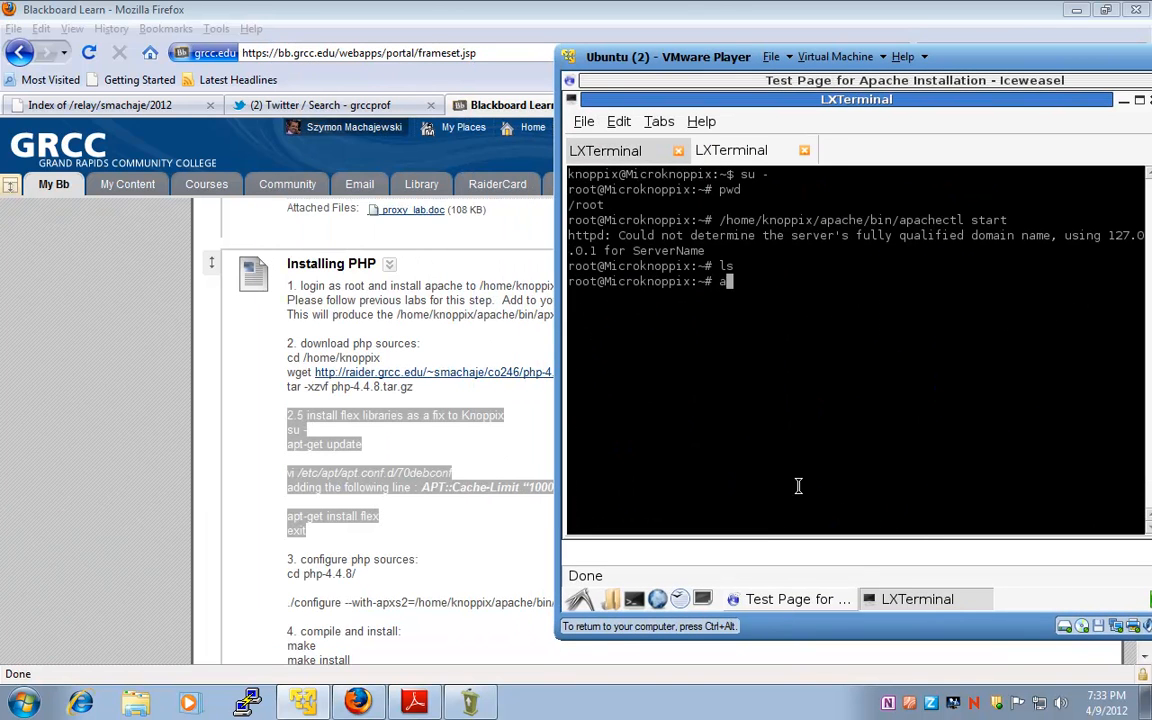
pyautogui.write('pt-get update')
pyautogui.press('Return')
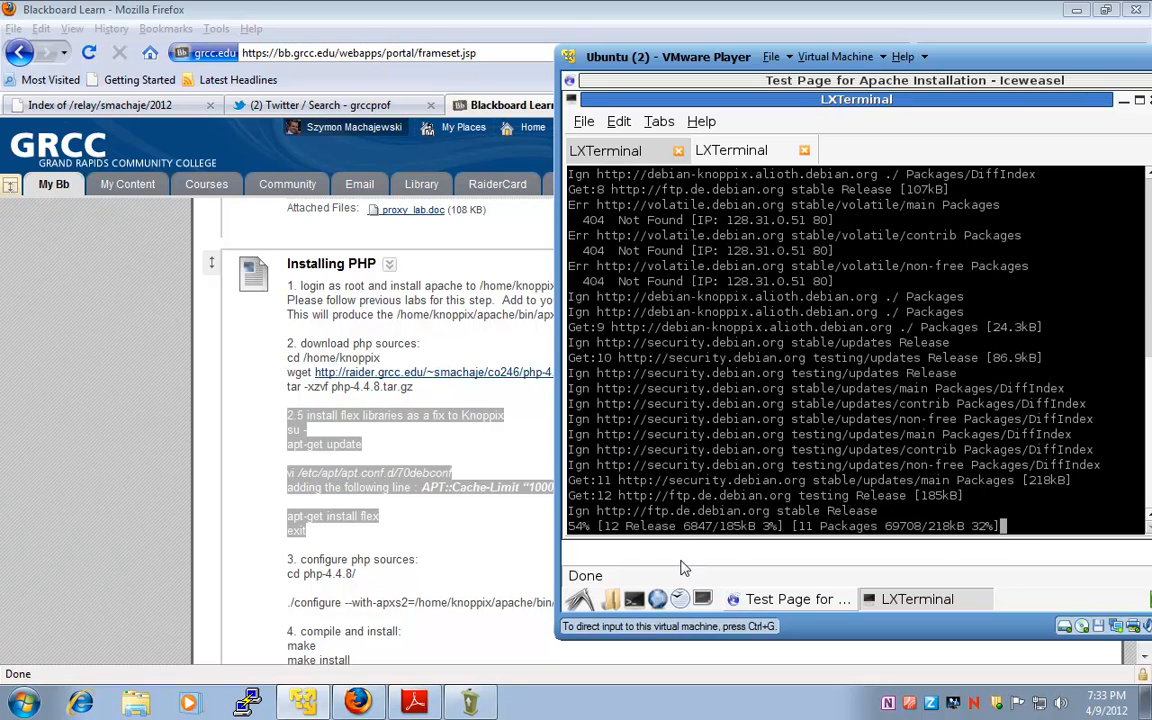
# Step: Start typing the vi command for /etc/apt/apt.conf.d/70debconf
pyautogui.click(470, 702)
pyautogui.click(228, 199)
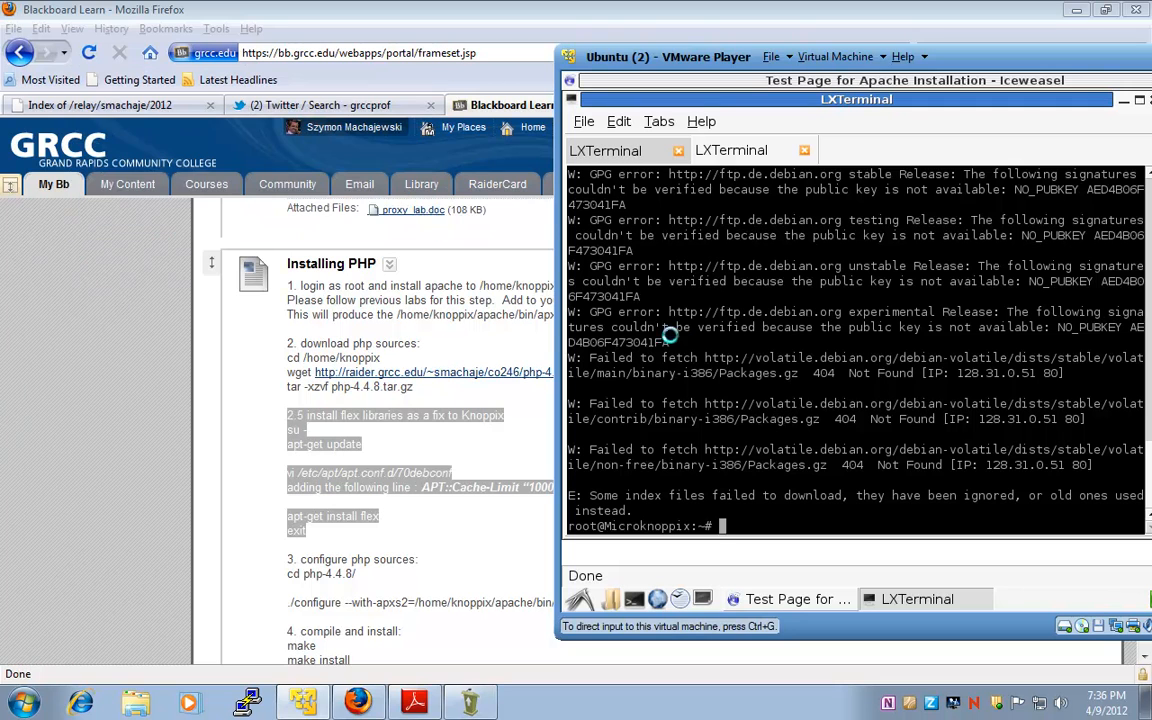
pyautogui.click(783, 484)
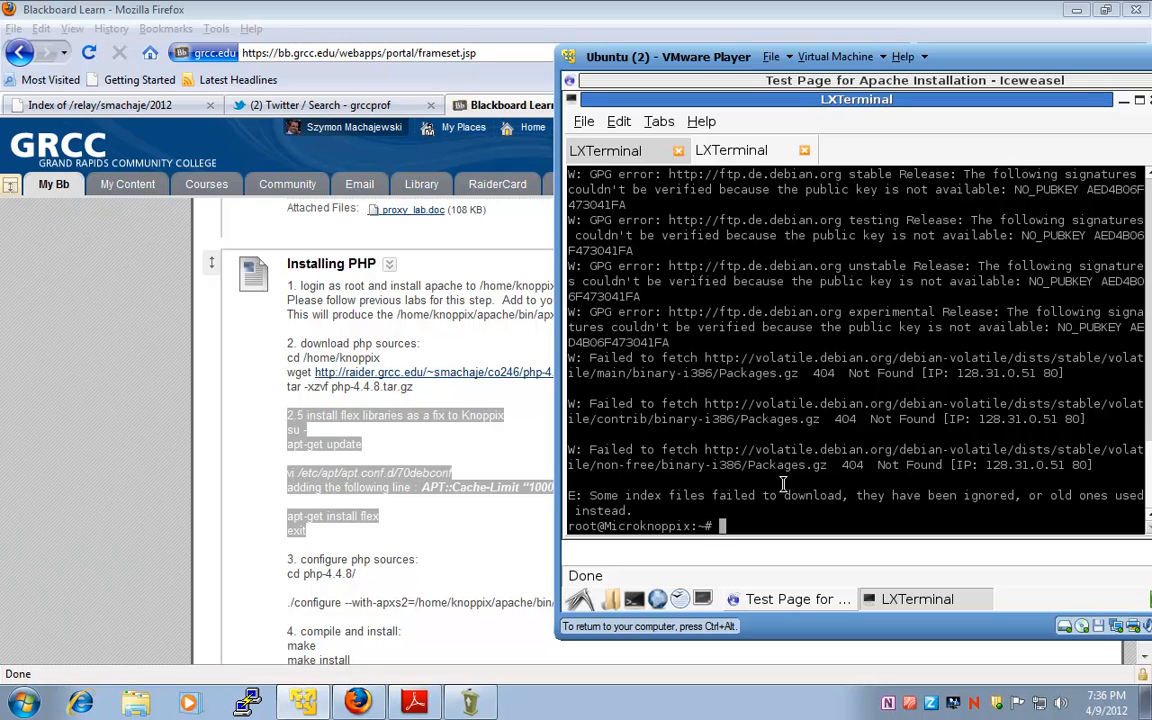
pyautogui.write('vi /etc/apt/apt.conf.d/70')
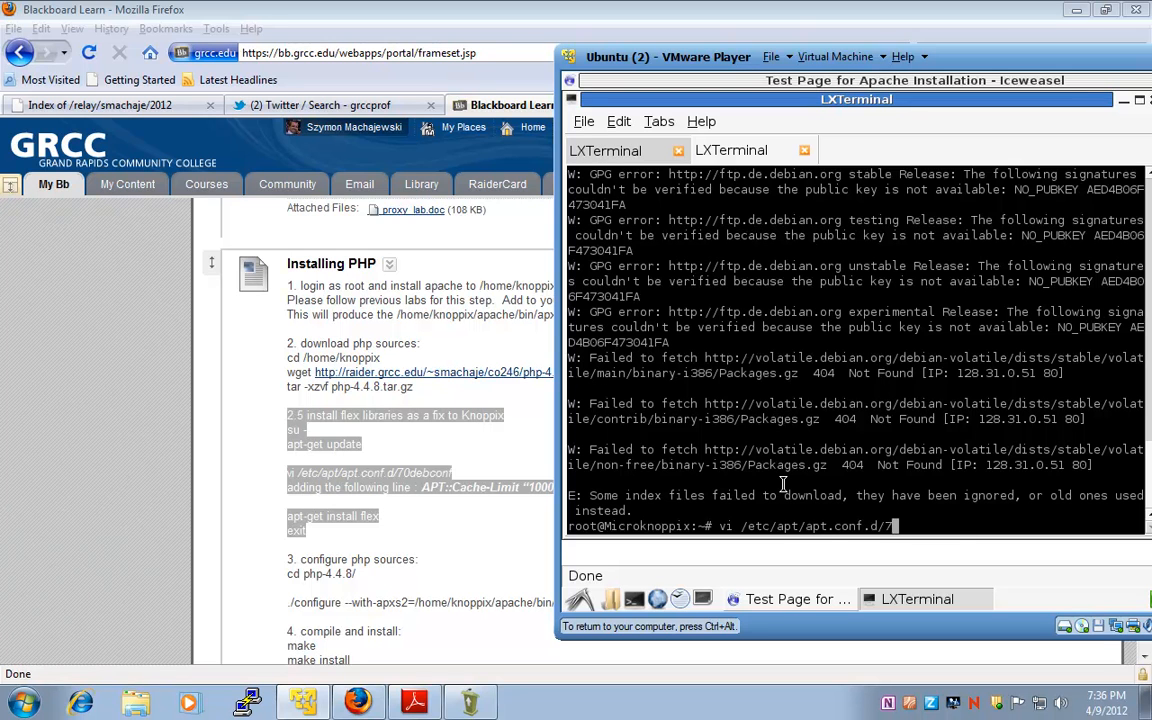
# Step: Open 70debconf in vi and add the line APT::Cache-Limit "100000000"
pyautogui.press('Tab')
pyautogui.press('Return')
pyautogui.press('Down')
pyautogui.press('Down')
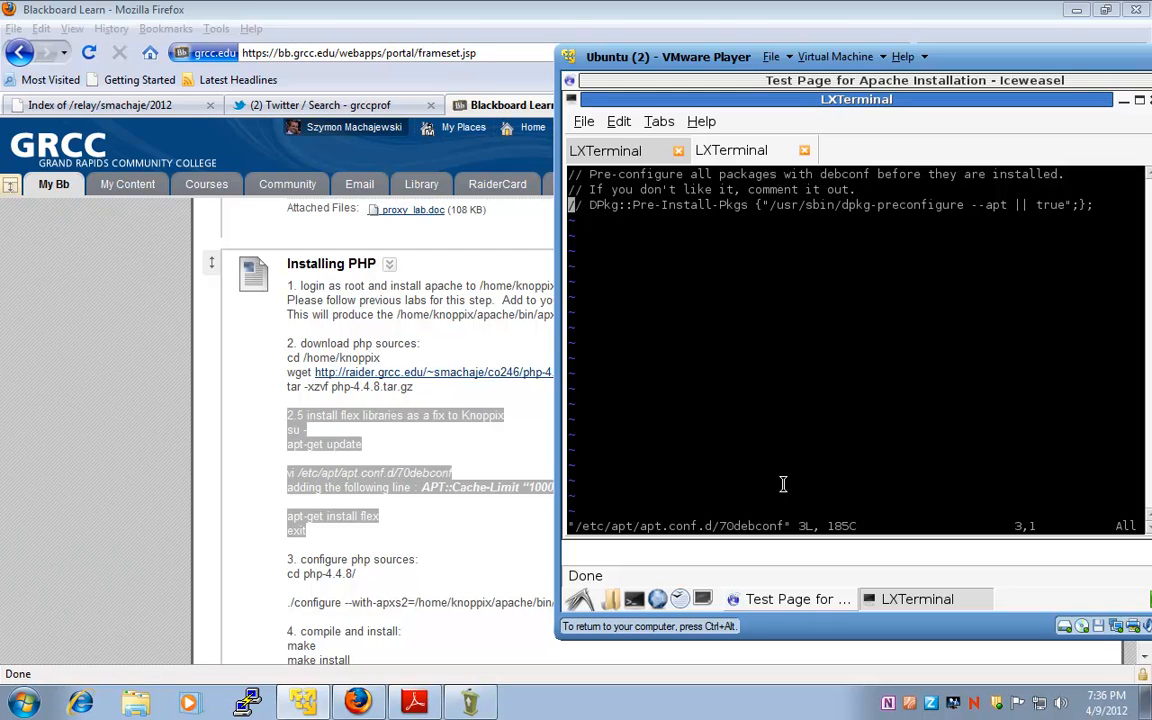
pyautogui.press('o')
pyautogui.press('Return')
pyautogui.press('Return')
pyautogui.write('A')
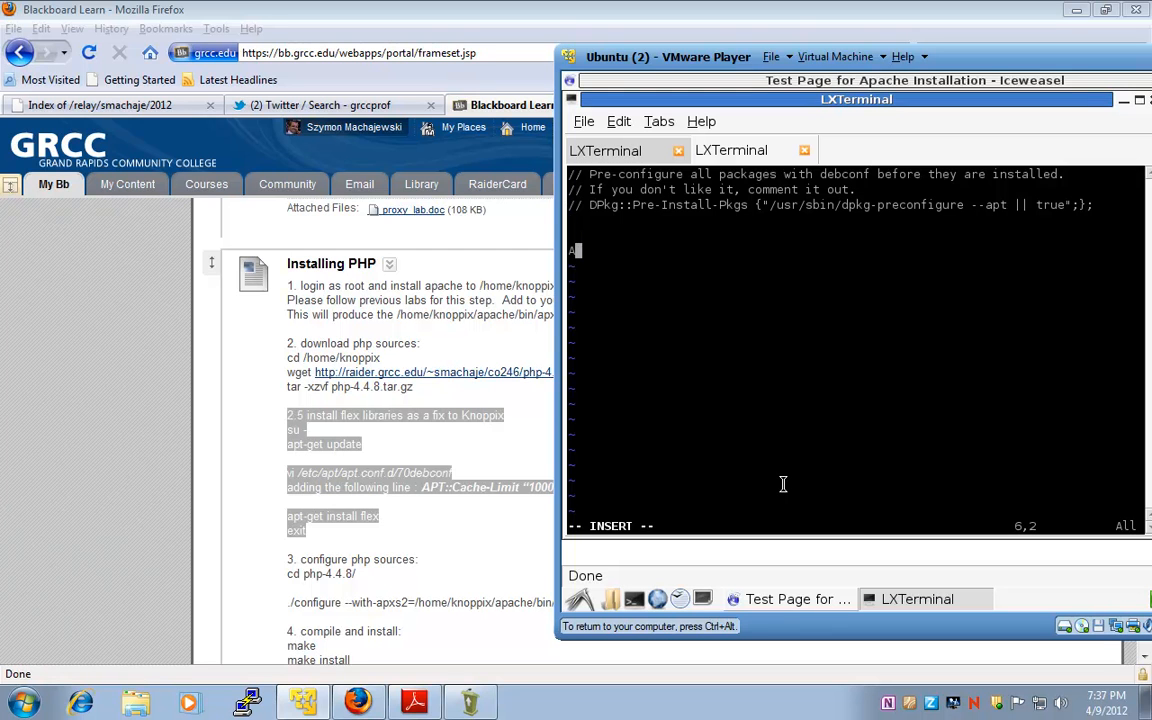
pyautogui.write('PT::Cache-Limit "100000000"')
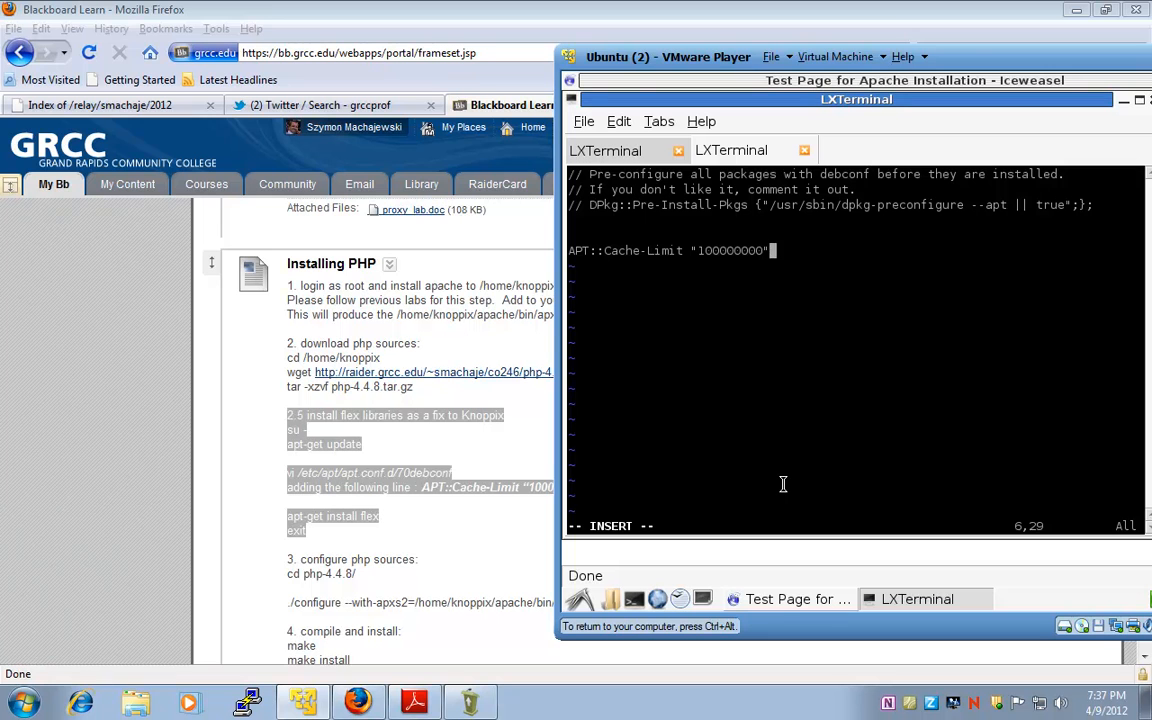
# Step: End the Cache-Limit line with a semicolon, save with :wq, and type apt-get install flex
pyautogui.moveTo(876, 52); pyautogui.dragTo(1030, 60)
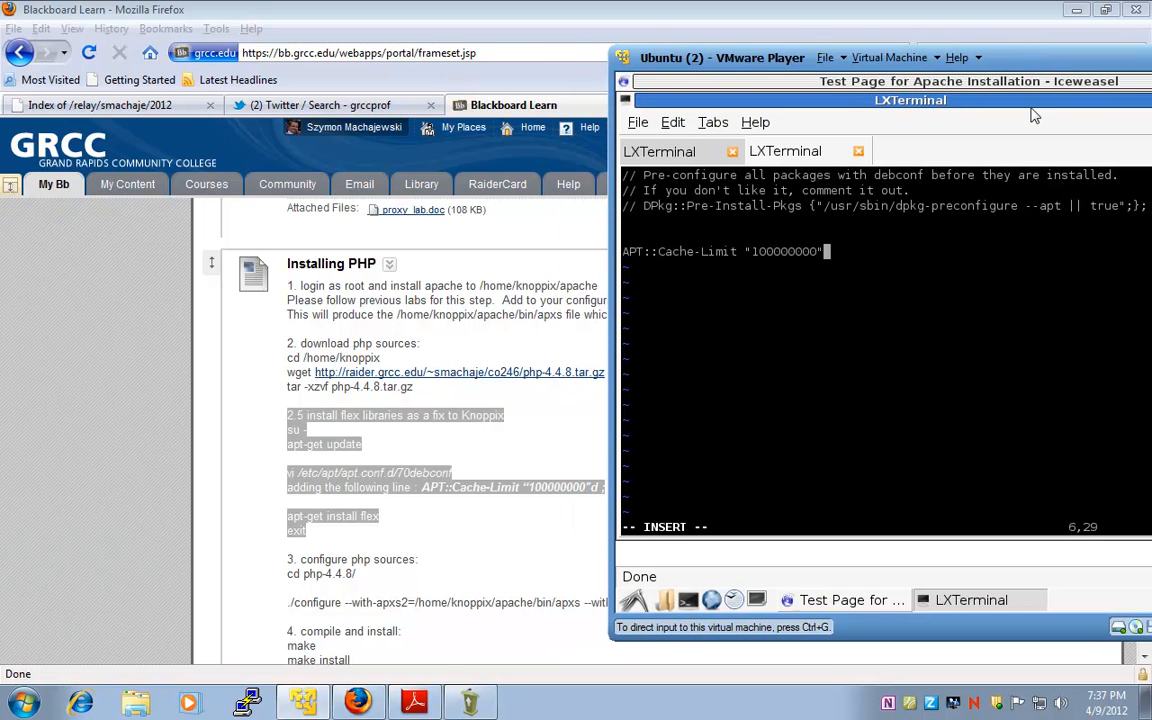
pyautogui.click(925, 270)
pyautogui.write(';')
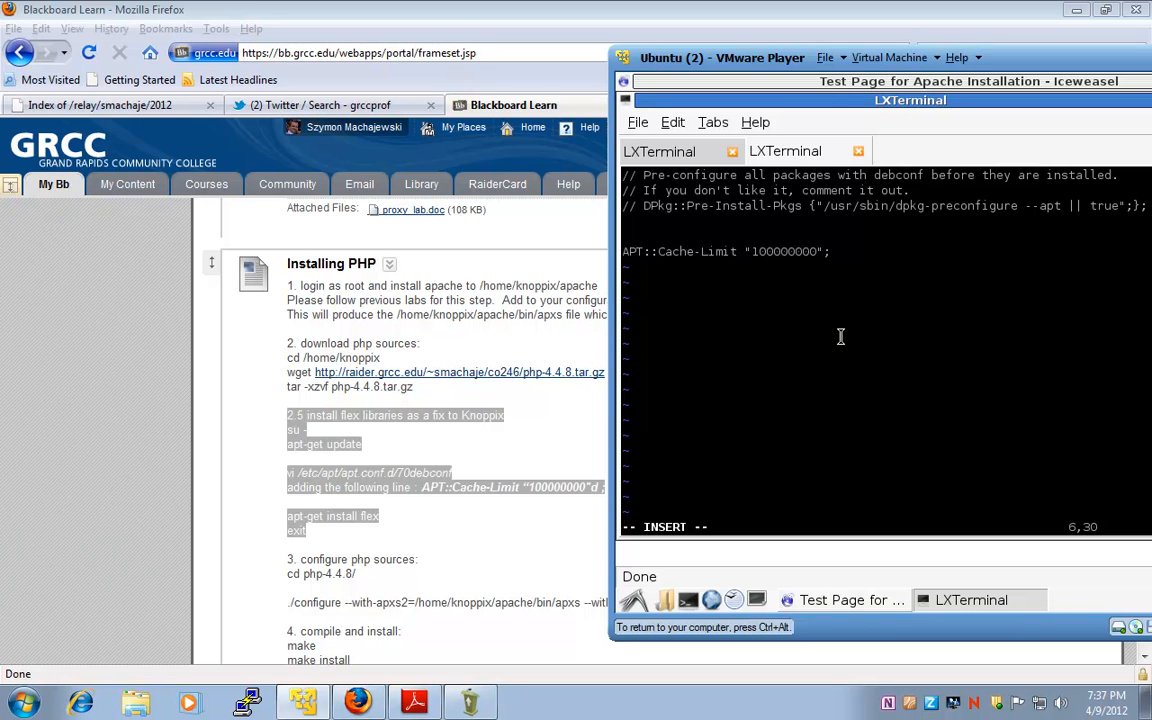
pyautogui.press('Escape')
pyautogui.write(':wq')
pyautogui.press('Return')
pyautogui.write('apt-get install flex')
# Step: Install flex and m4 via apt-get, confirming both prompts, then switch to the php-4.4.8 tab
pyautogui.press('Return')
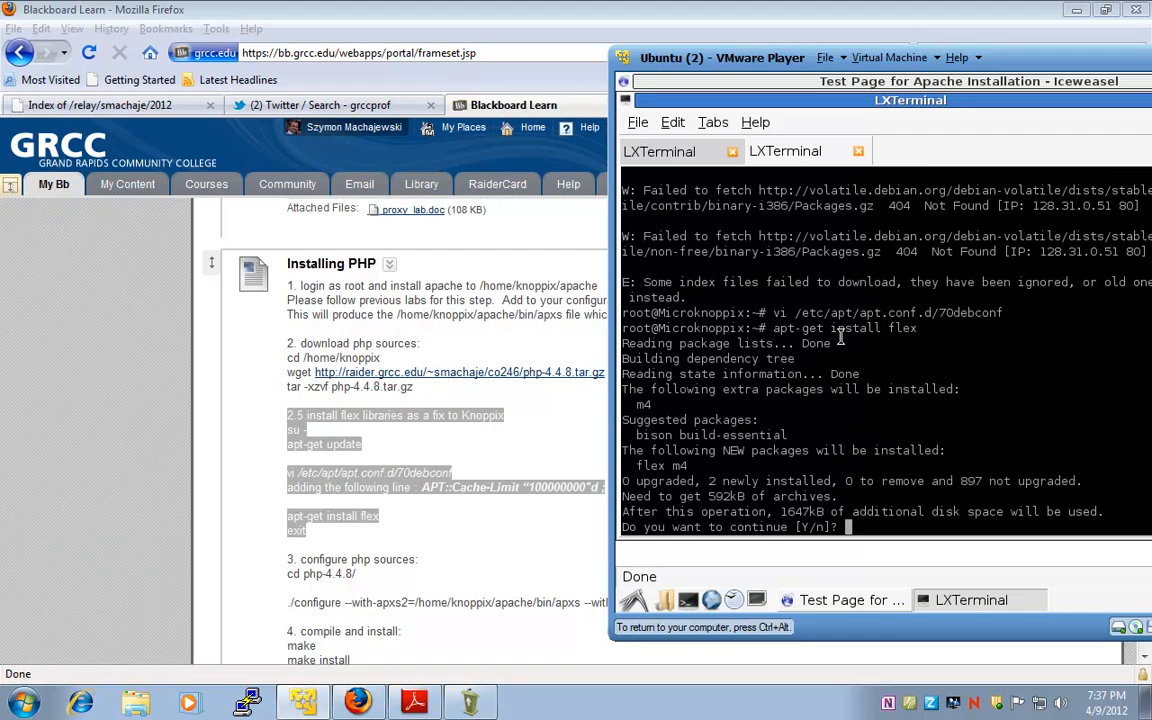
pyautogui.write('y')
pyautogui.press('Return')
pyautogui.write('y')
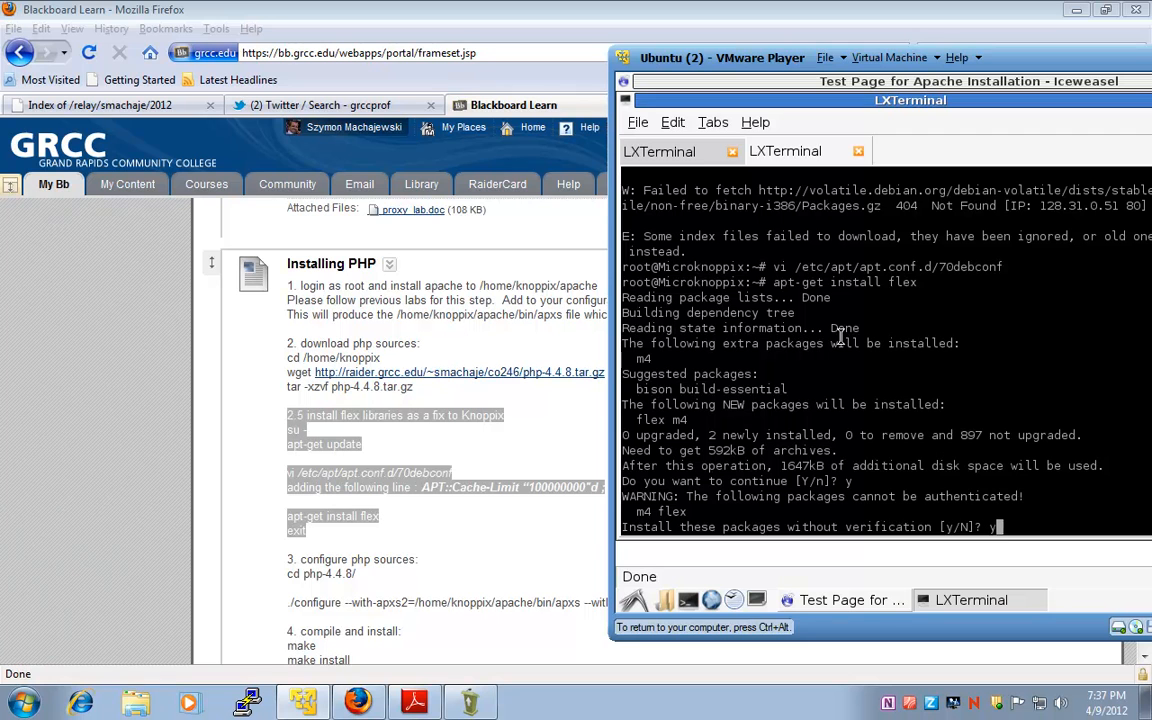
pyautogui.press('Return')
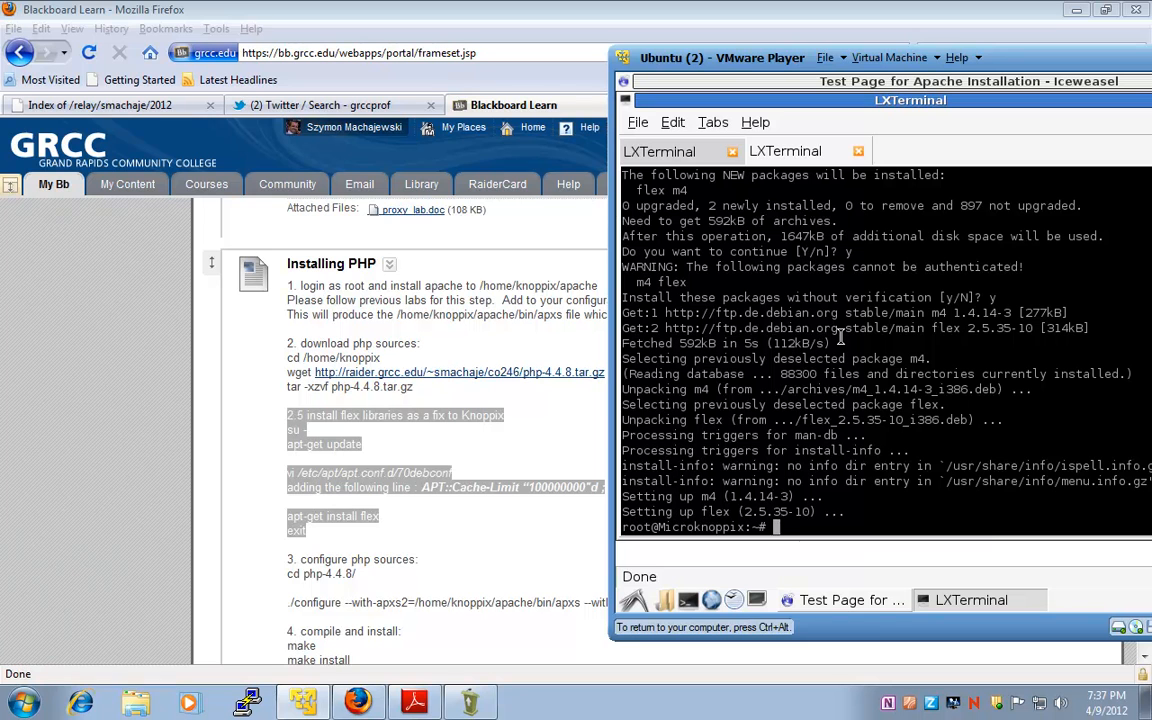
pyautogui.click(660, 151)
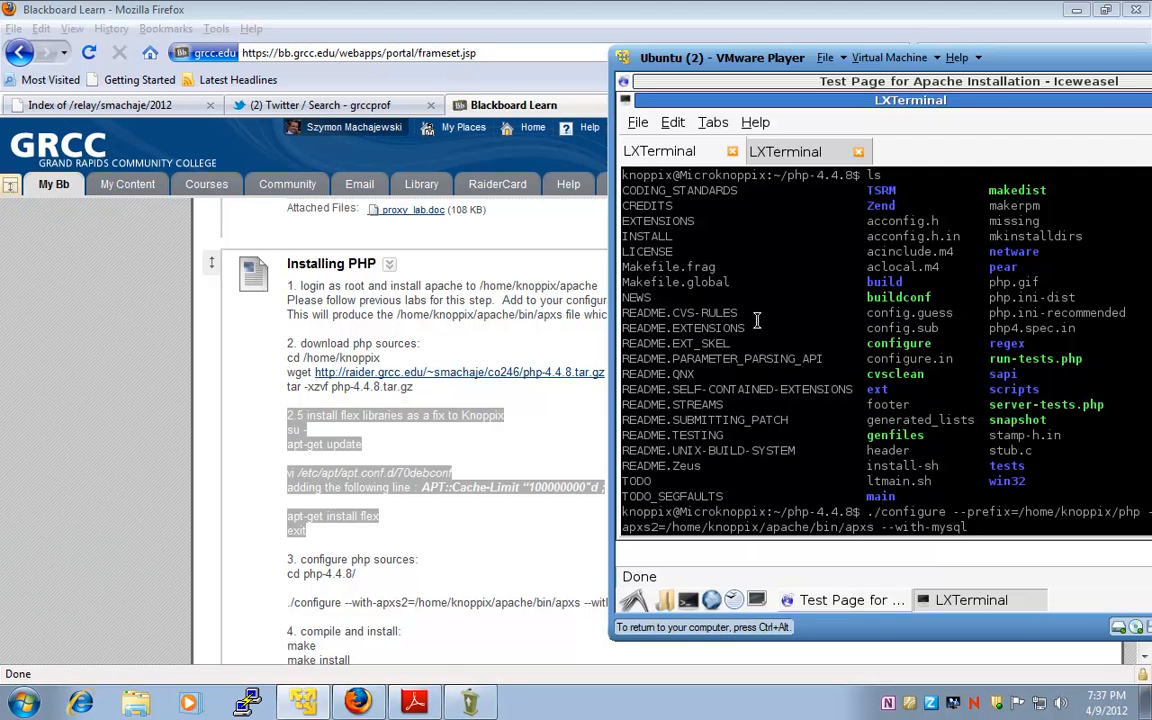
# Step: Run the PHP configure with --prefix=/home/knoppix/php, Apache apxs and --with-mysql
pyautogui.press('Return')
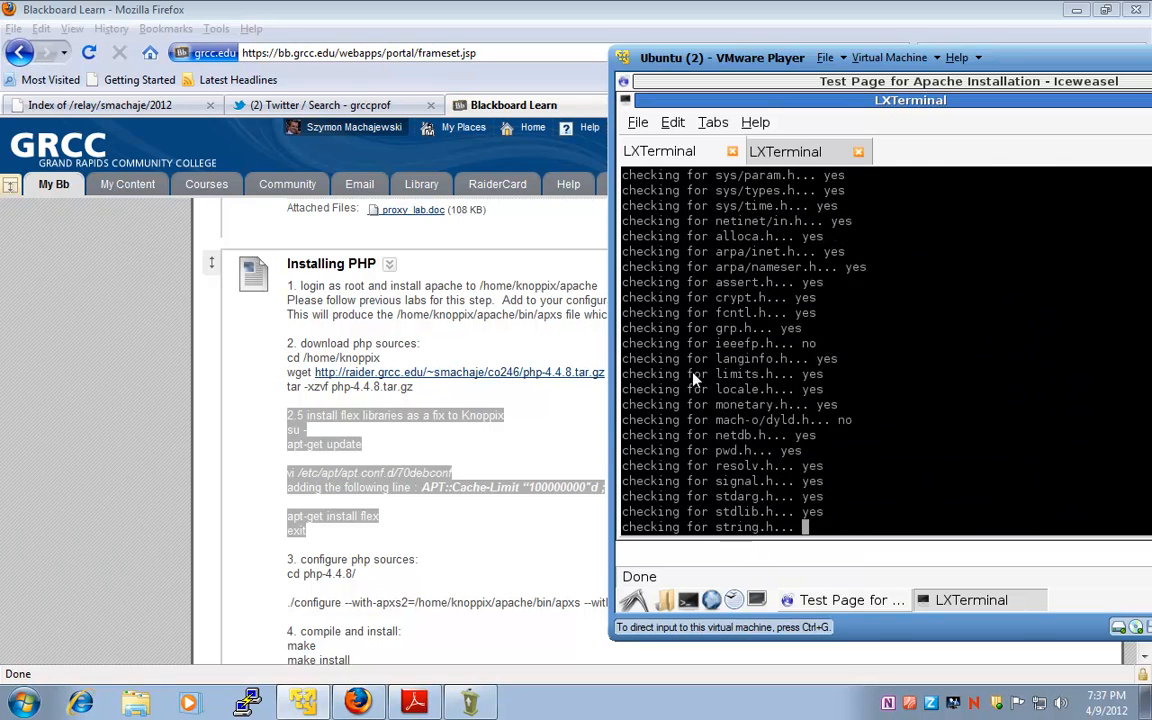
pyautogui.click(470, 705)
pyautogui.click(226, 205)
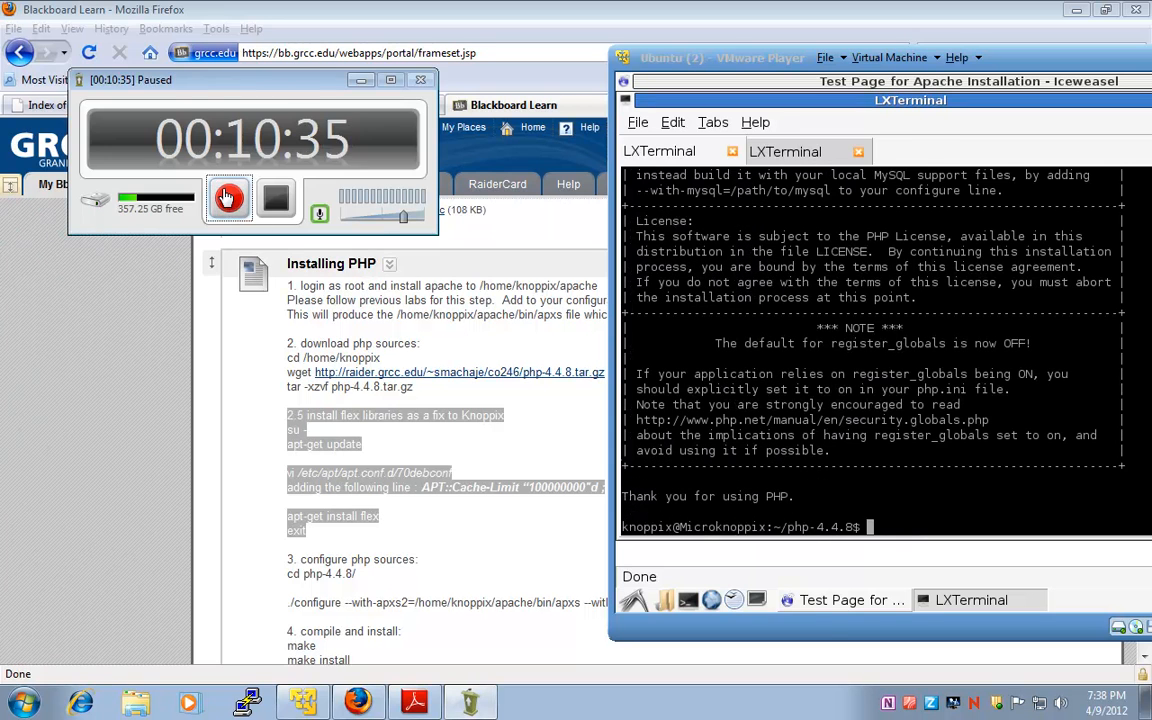
pyautogui.click(226, 197)
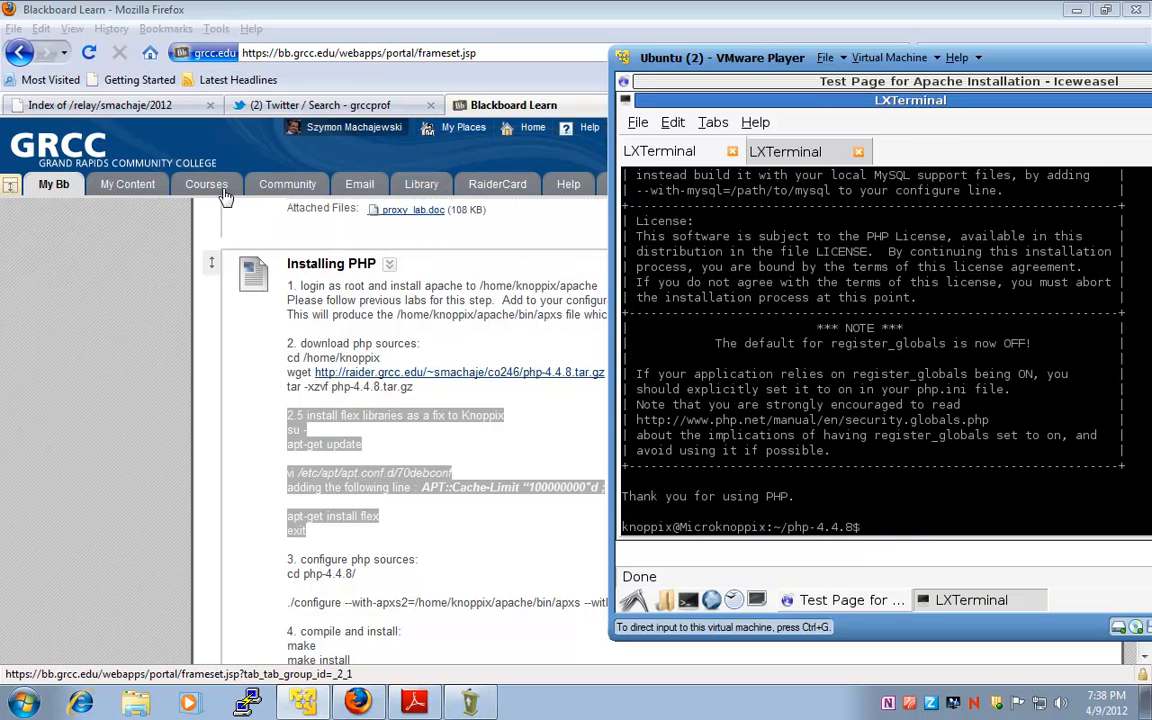
pyautogui.click(1000, 420)
# Step: Compile and install PHP 4.4.8 with make; make install
pyautogui.press('Up')
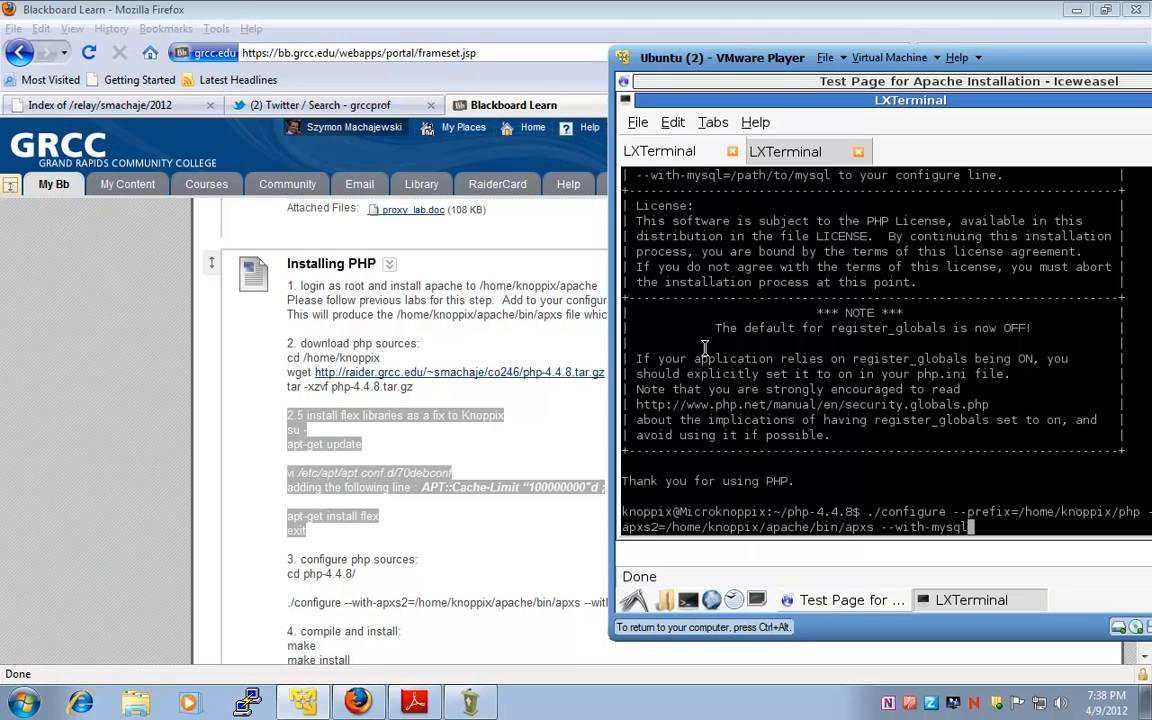
pyautogui.press('Down')
pyautogui.write('make;')
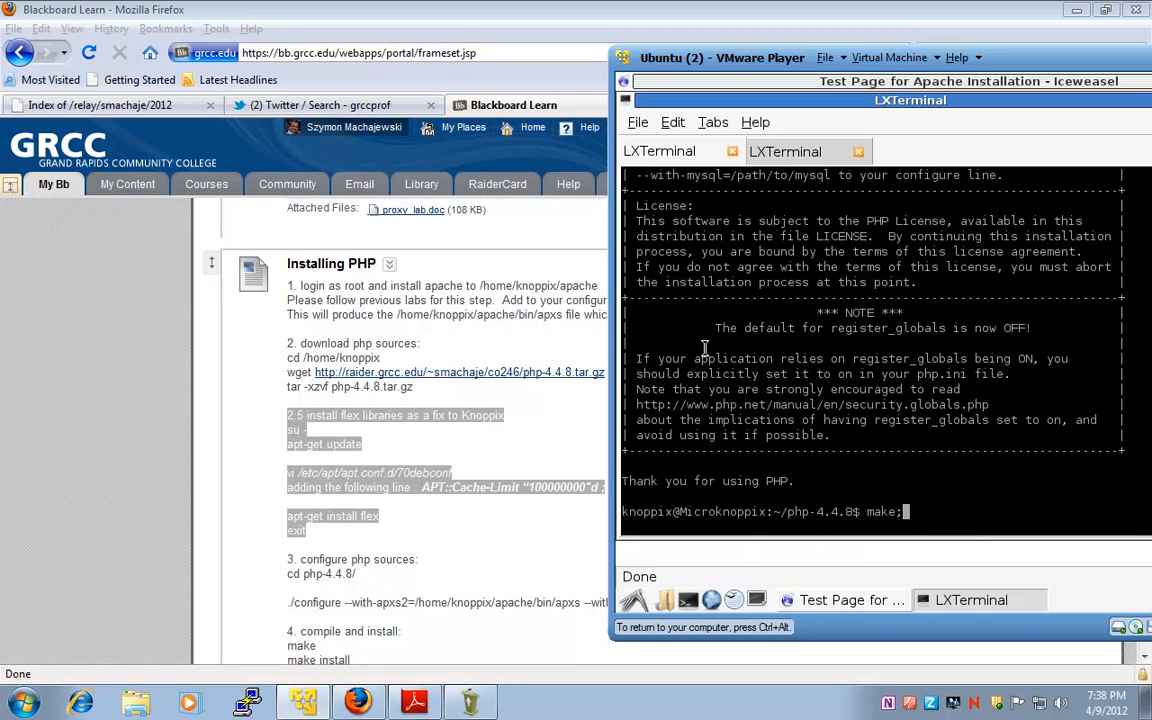
pyautogui.write(' make install')
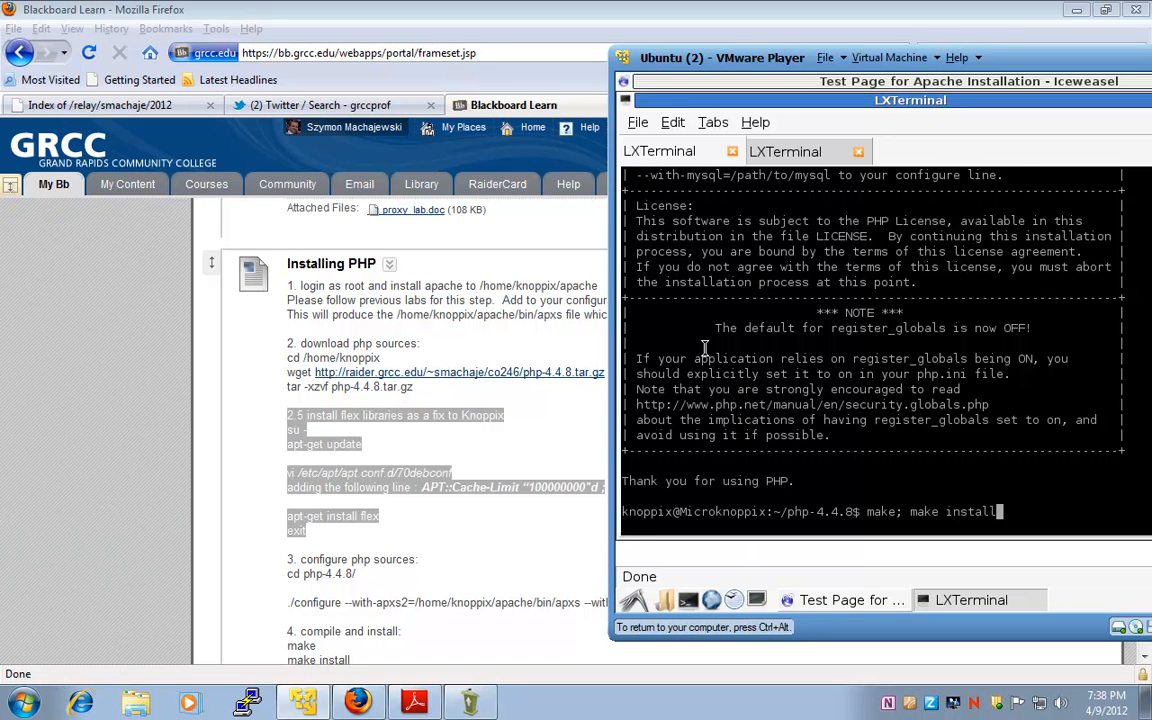
pyautogui.press('Return')
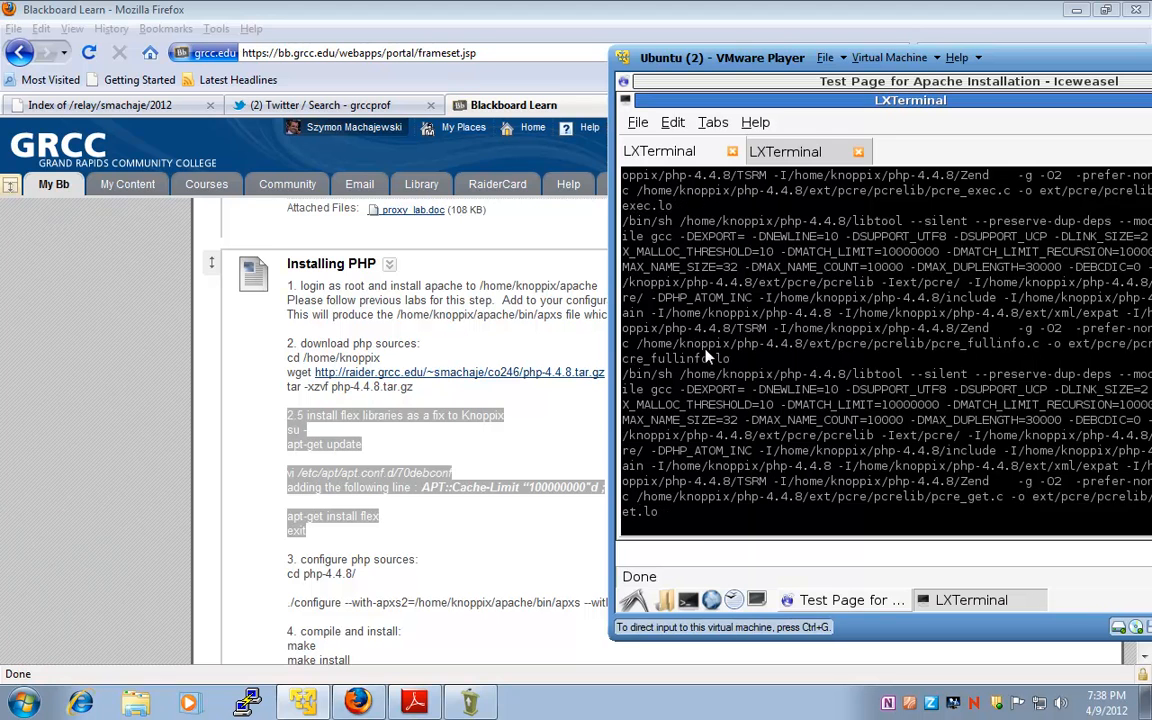
pyautogui.click(477, 707)
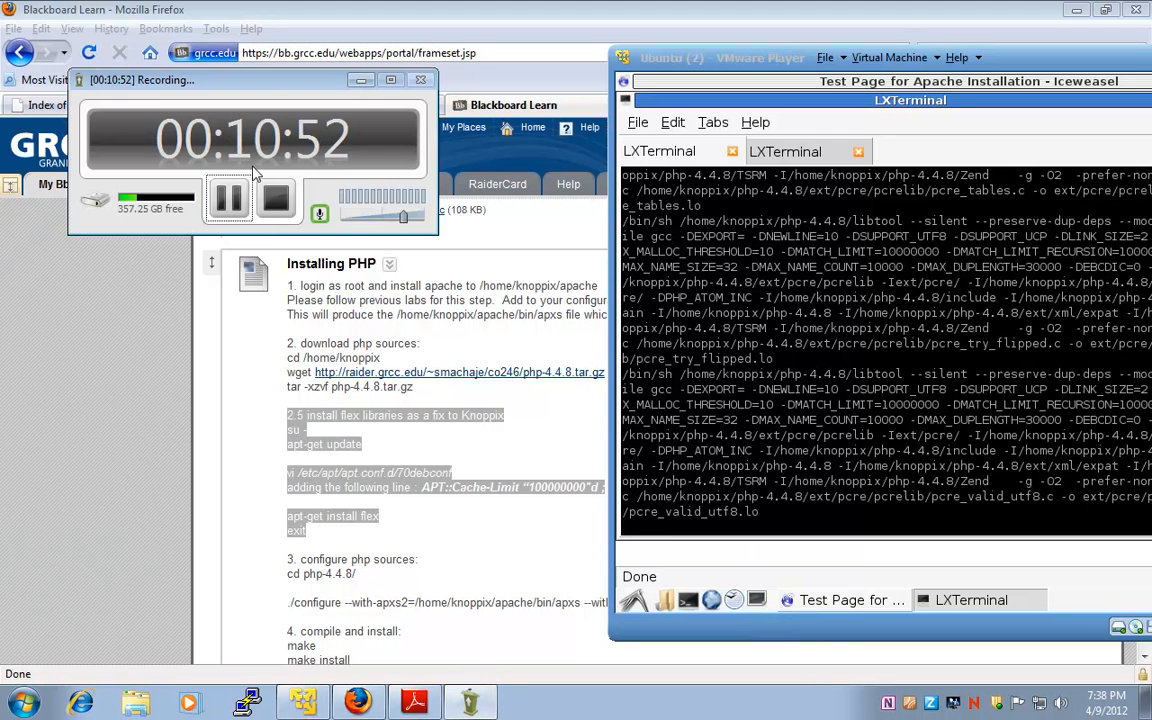
pyautogui.click(229, 199)
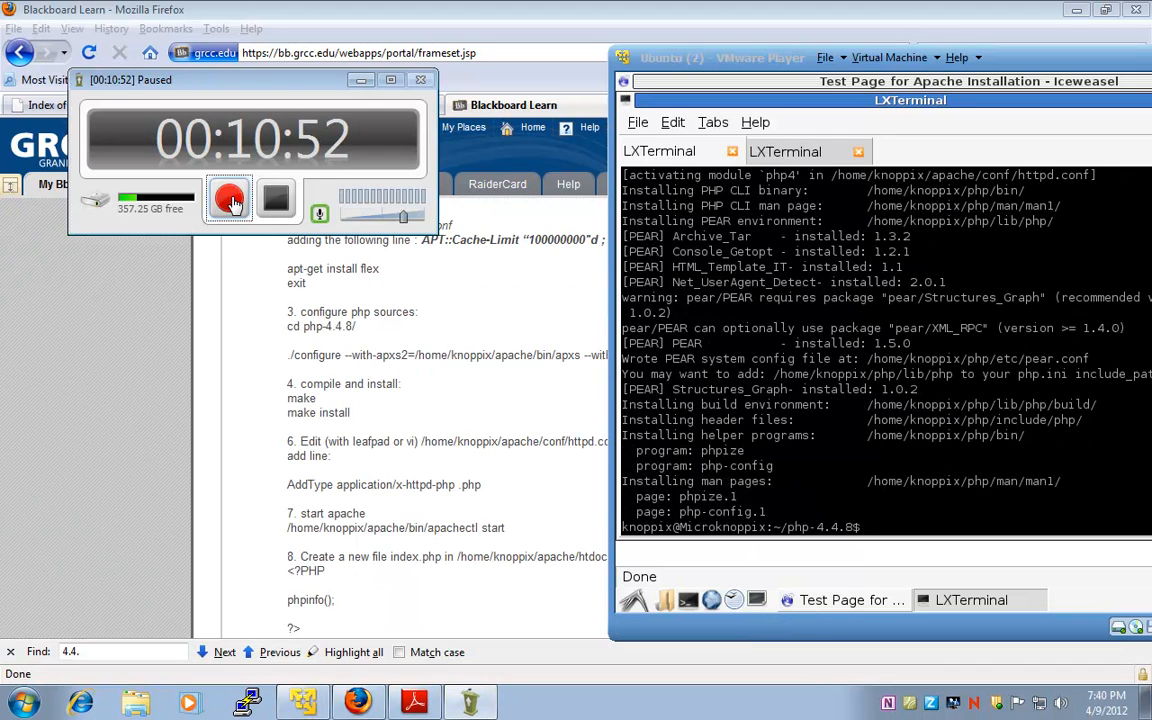
pyautogui.click(229, 199)
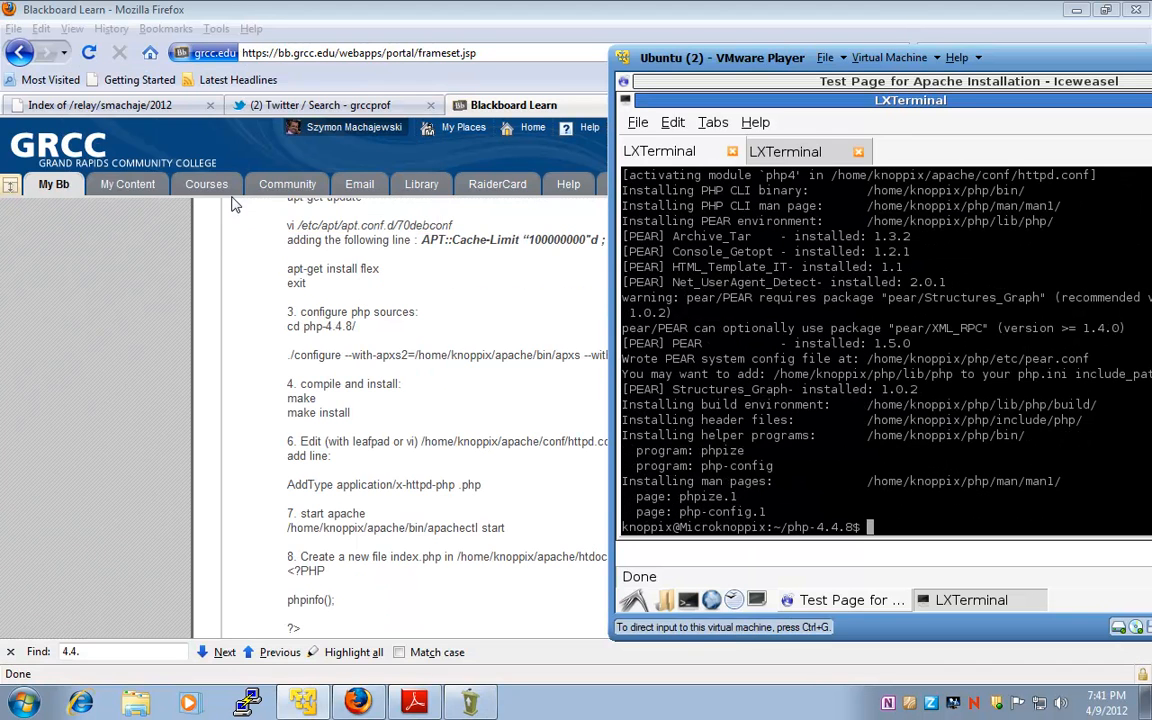
# Step: Go up to the home folder and open apache/conf/httpd.conf in vi
pyautogui.click(904, 449)
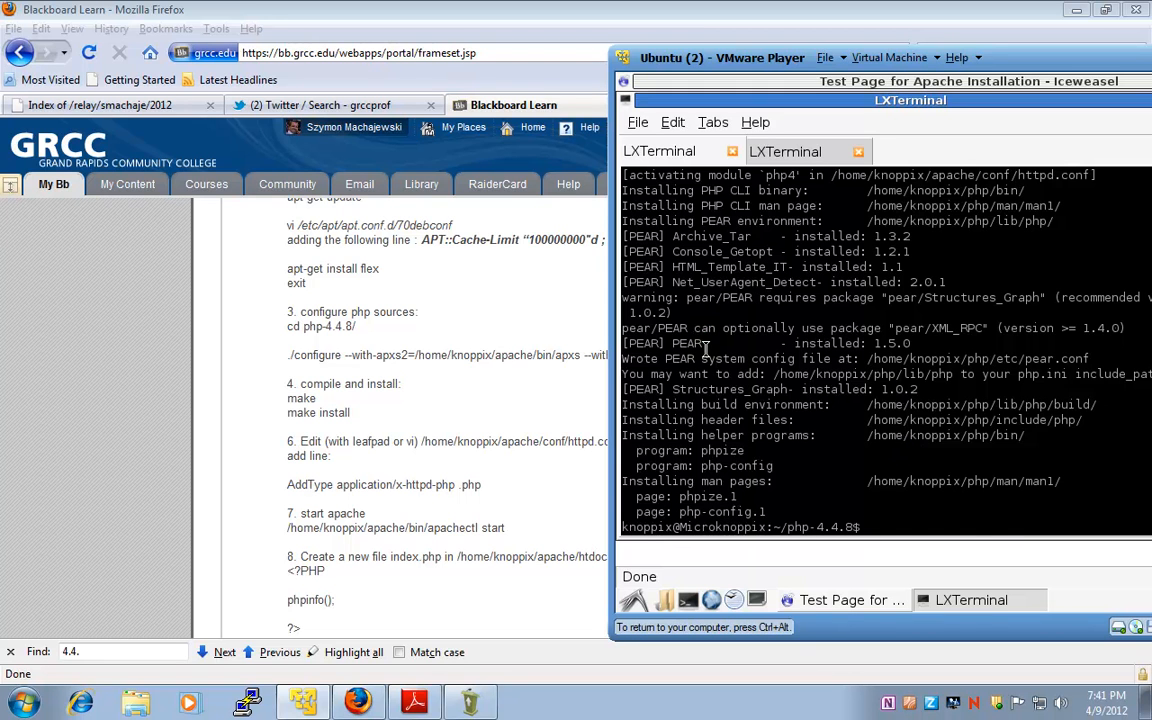
pyautogui.write('cd ..')
pyautogui.press('Return')
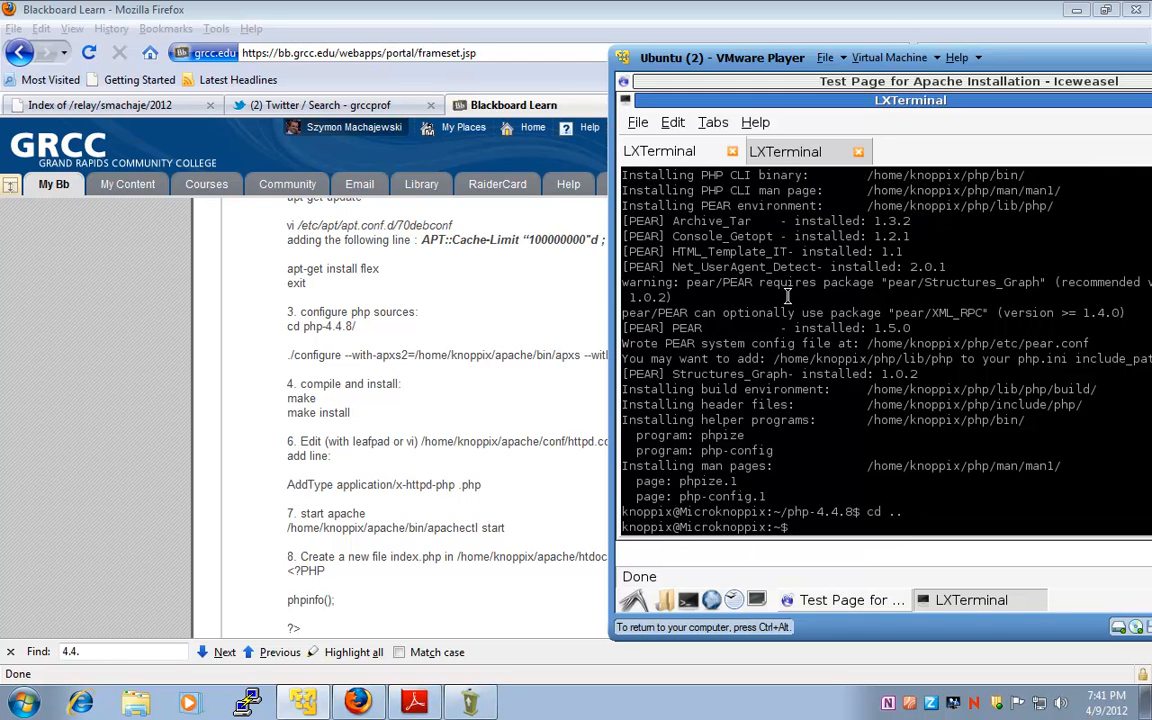
pyautogui.write('vi apache/h')
pyautogui.press('BackSpace')
pyautogui.write('conf/httpd.conf')
pyautogui.press('Return')
# Step: Find the LoadModule php4_module modules/libphp4.so line, then quit vi without changes
pyautogui.write('/php')
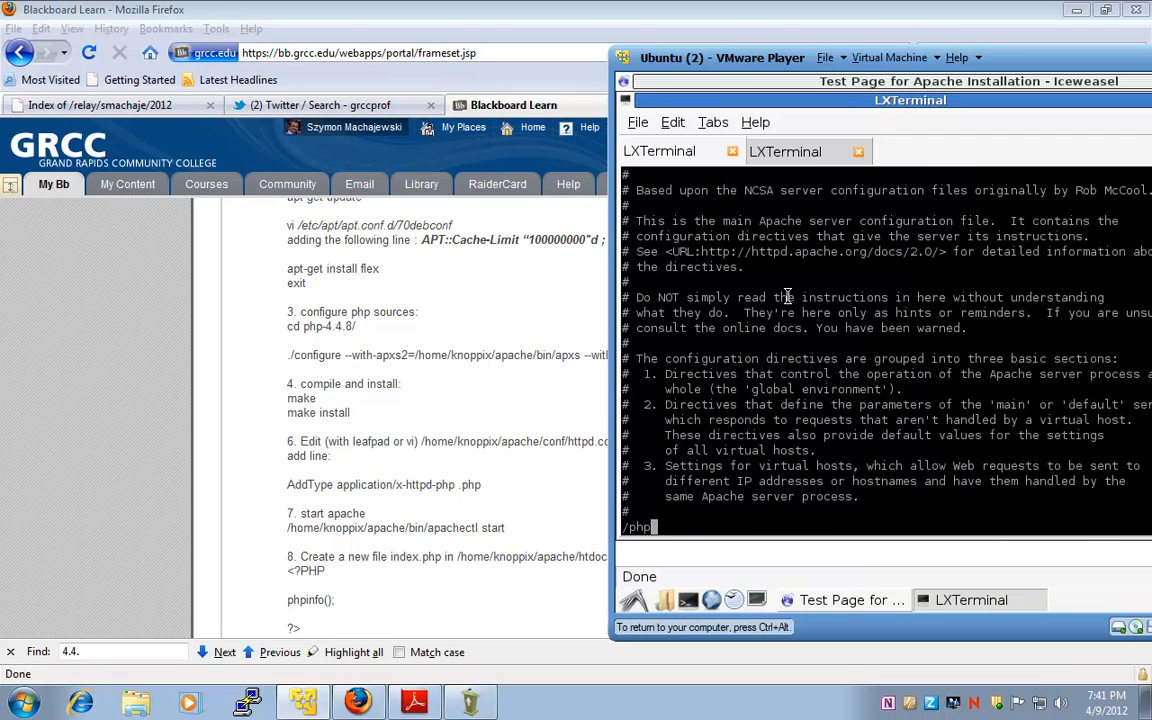
pyautogui.press('Return')
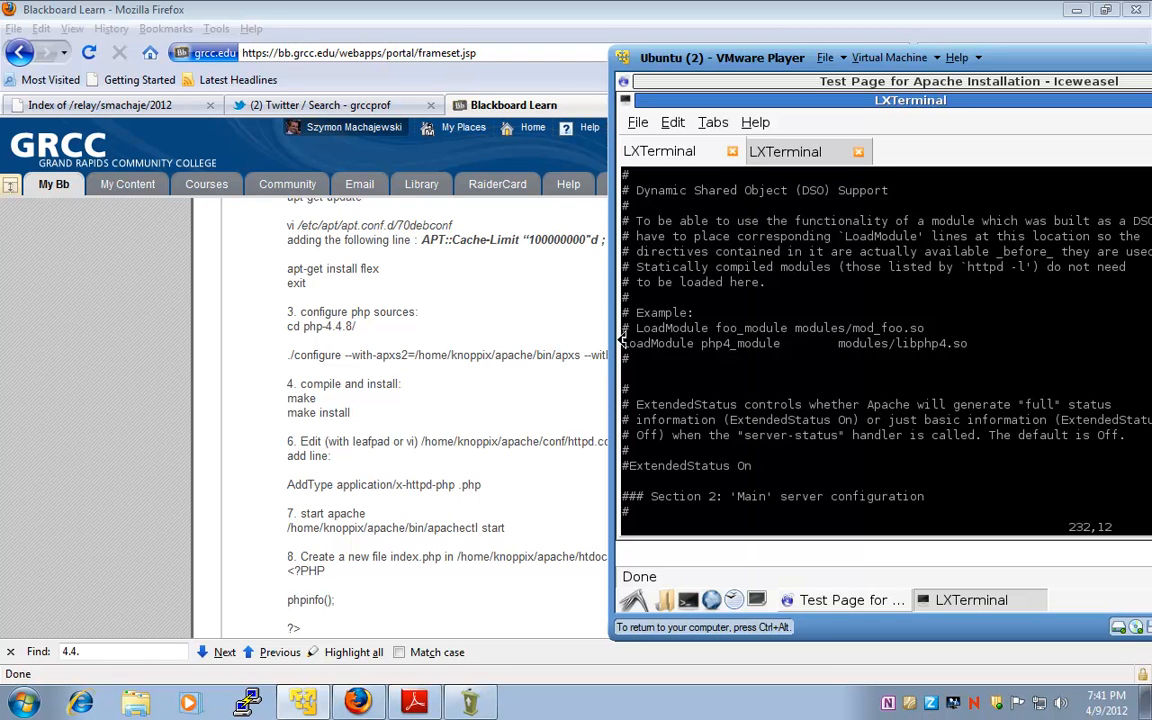
pyautogui.moveTo(622, 344); pyautogui.dragTo(955, 346)
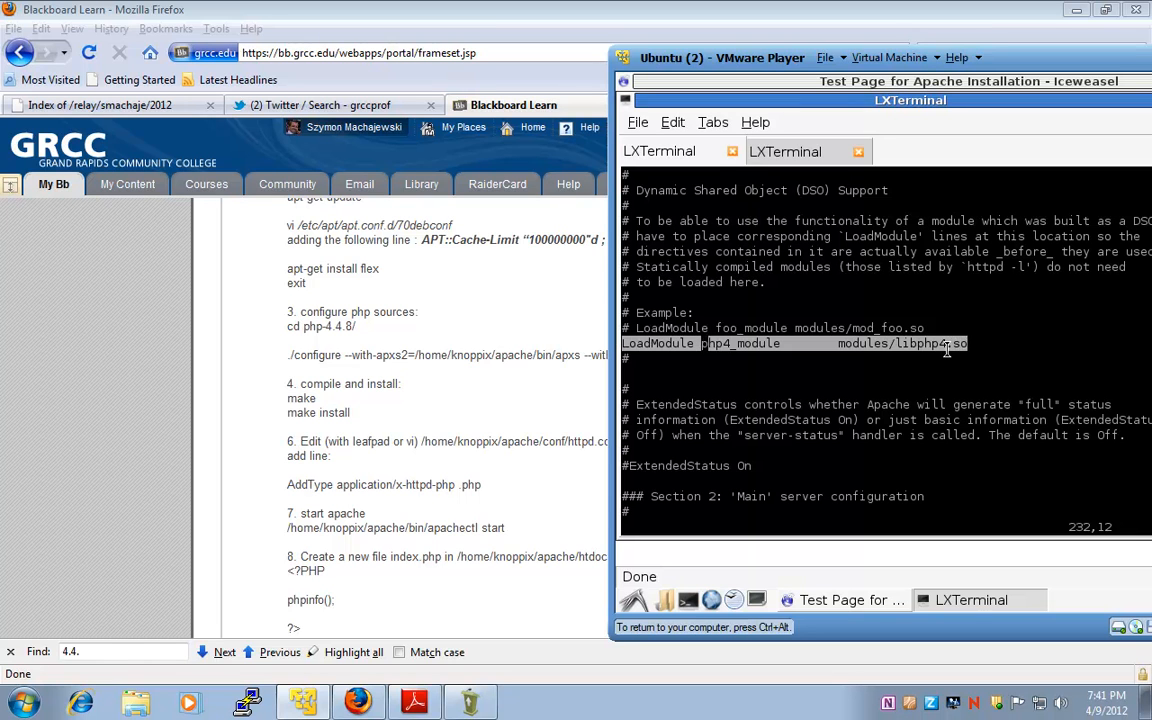
pyautogui.click(884, 344)
pyautogui.doubleClick(884, 344)
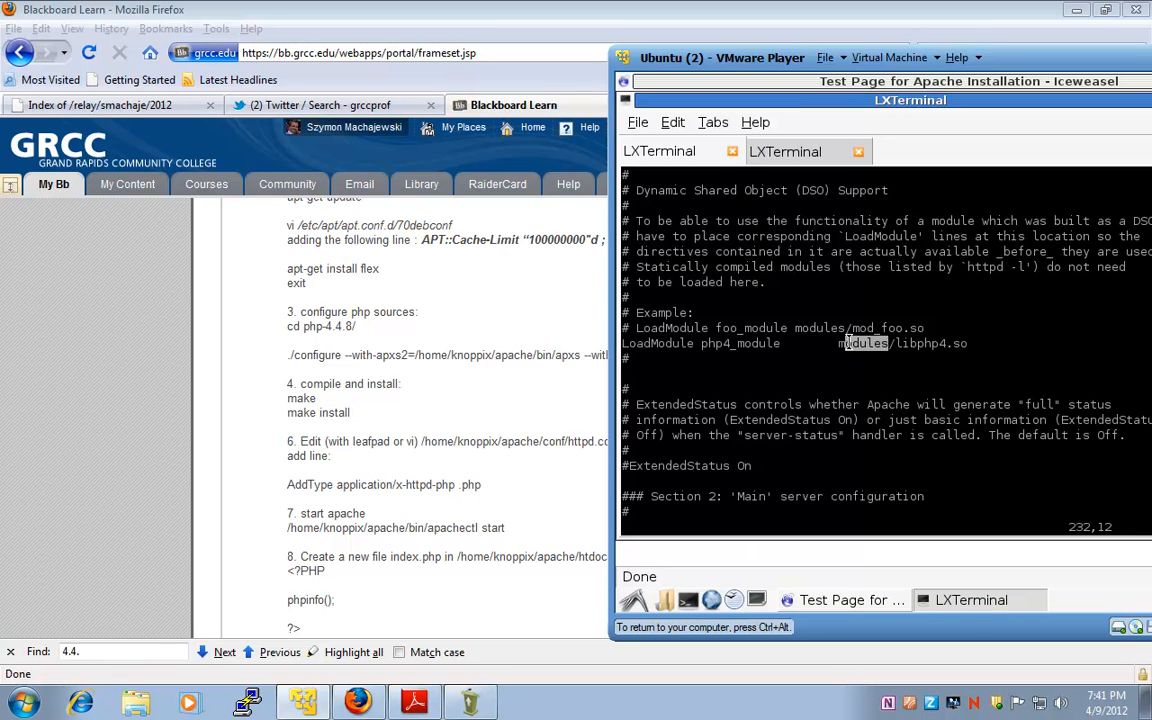
pyautogui.moveTo(896, 344); pyautogui.dragTo(967, 343)
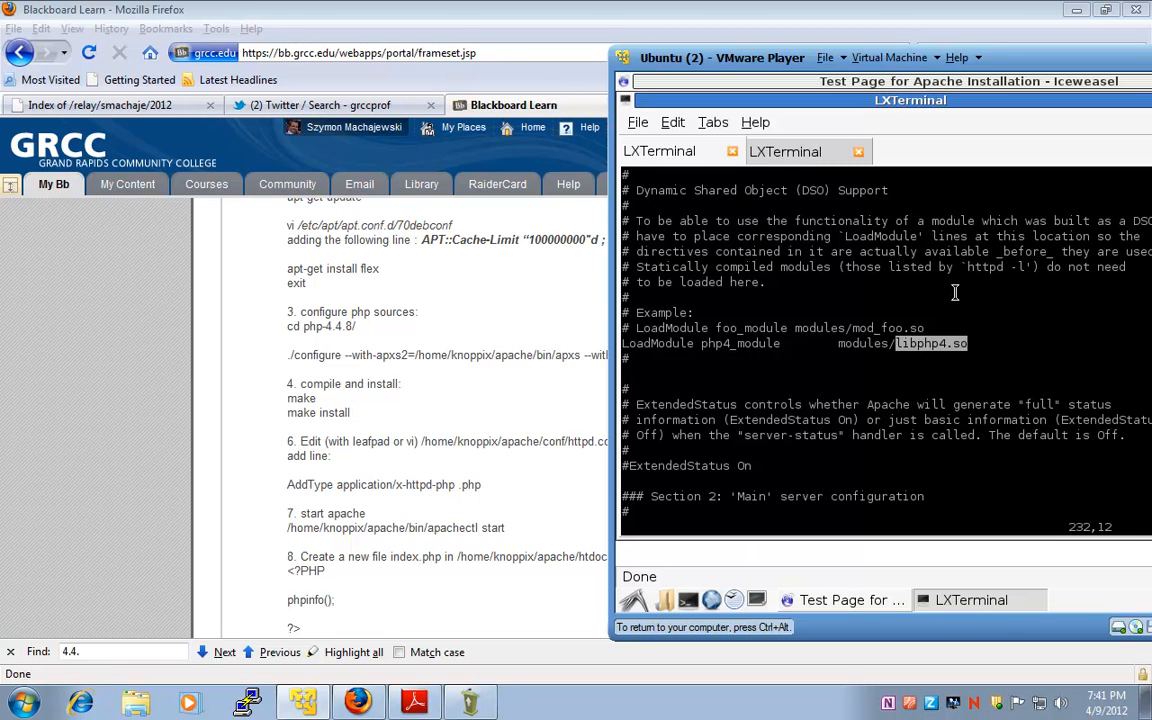
pyautogui.write(':q')
pyautogui.press('Return')
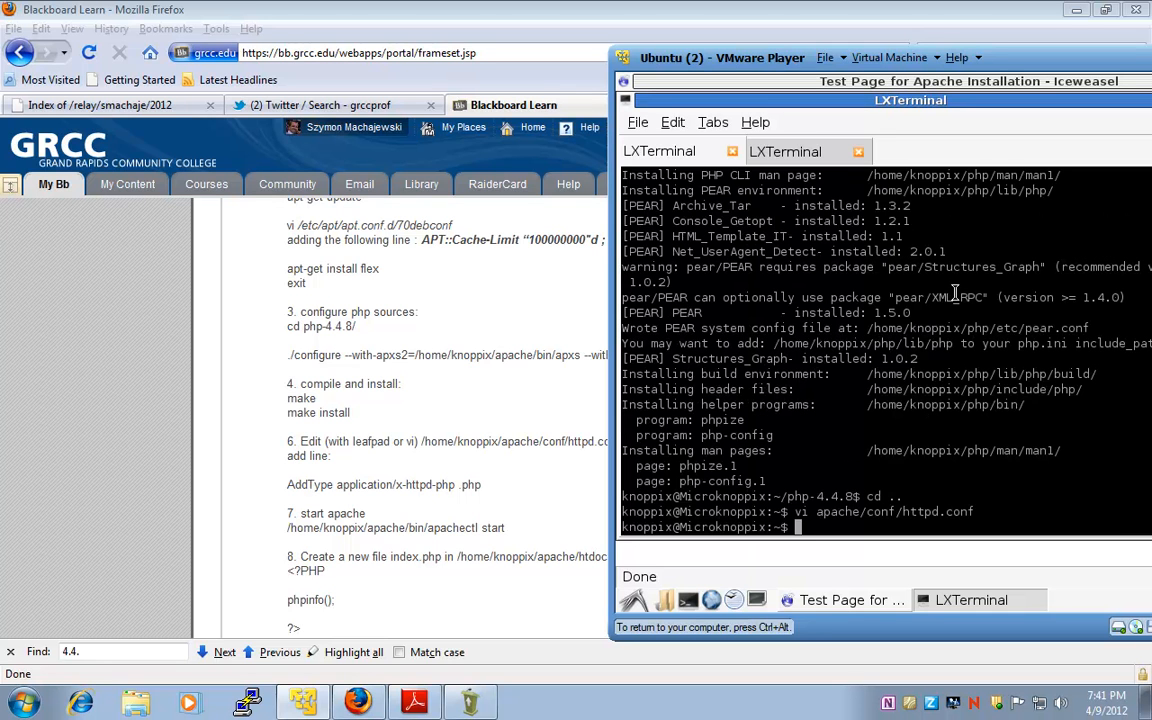
# Step: List apache/modules/ to confirm libphp4.so exists, then recall the httpd.conf vi command
pyautogui.write('ls apache/modules/')
pyautogui.press('Return')
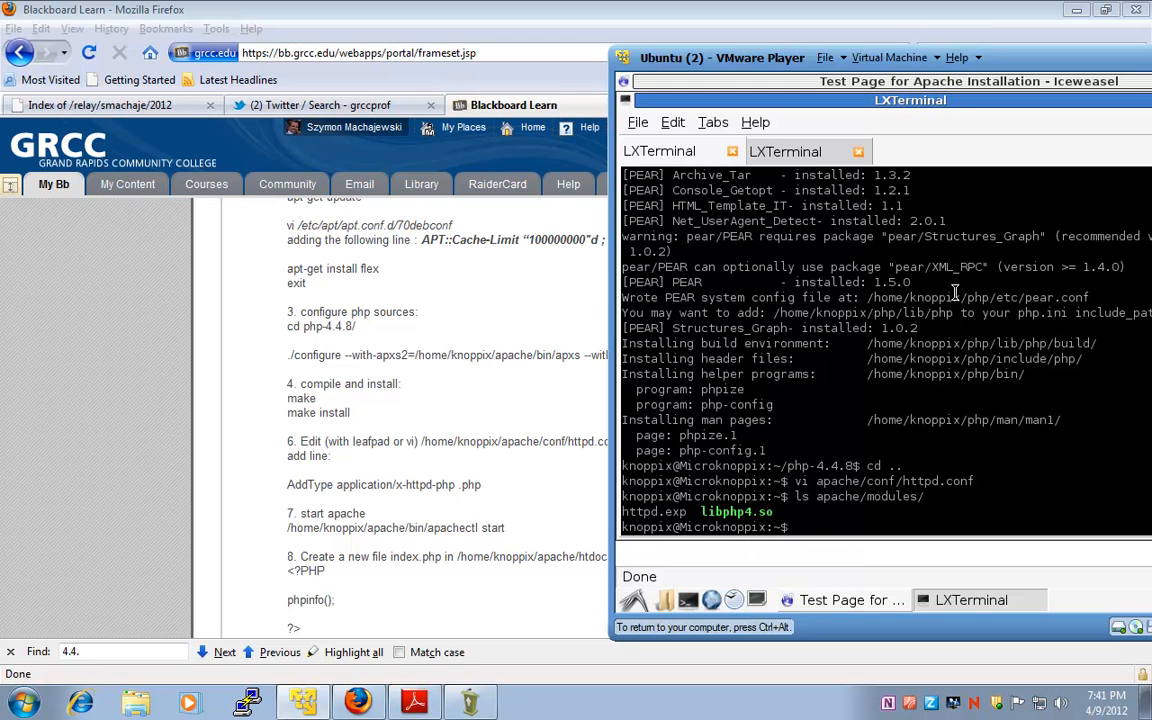
pyautogui.doubleClick(705, 511)
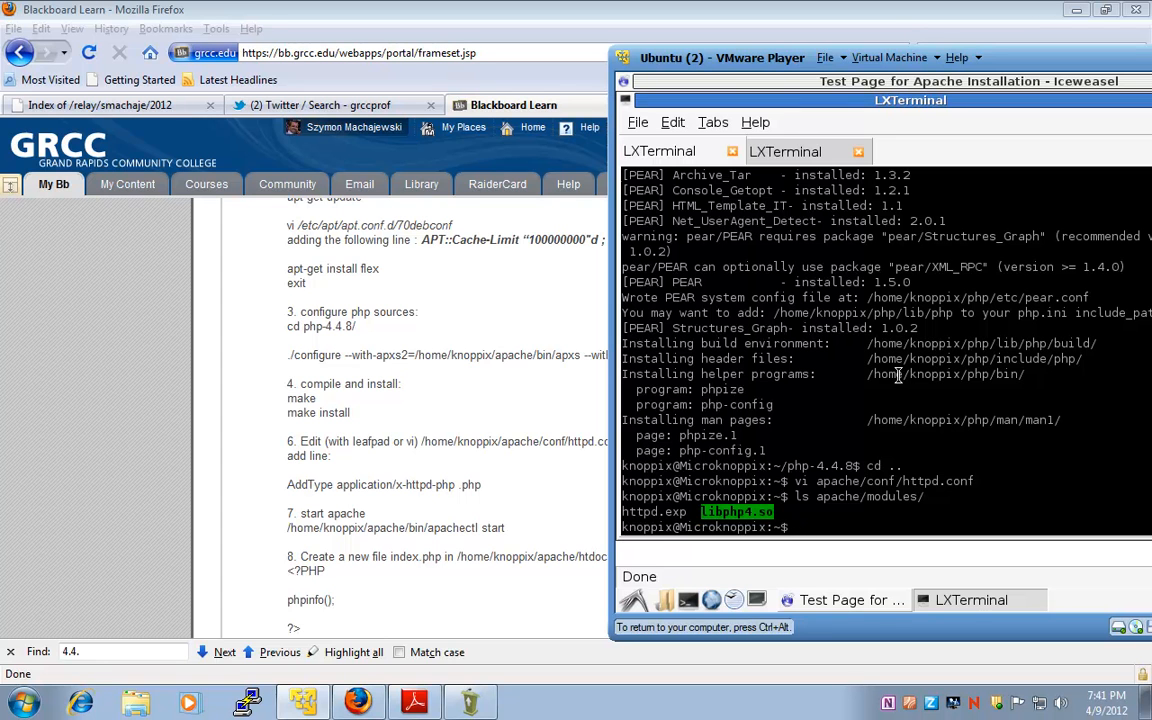
pyautogui.press('Up')
pyautogui.press('Up')
# Step: Reopen httpd.conf in vi and step through its php and AddType matches
pyautogui.press('Return')
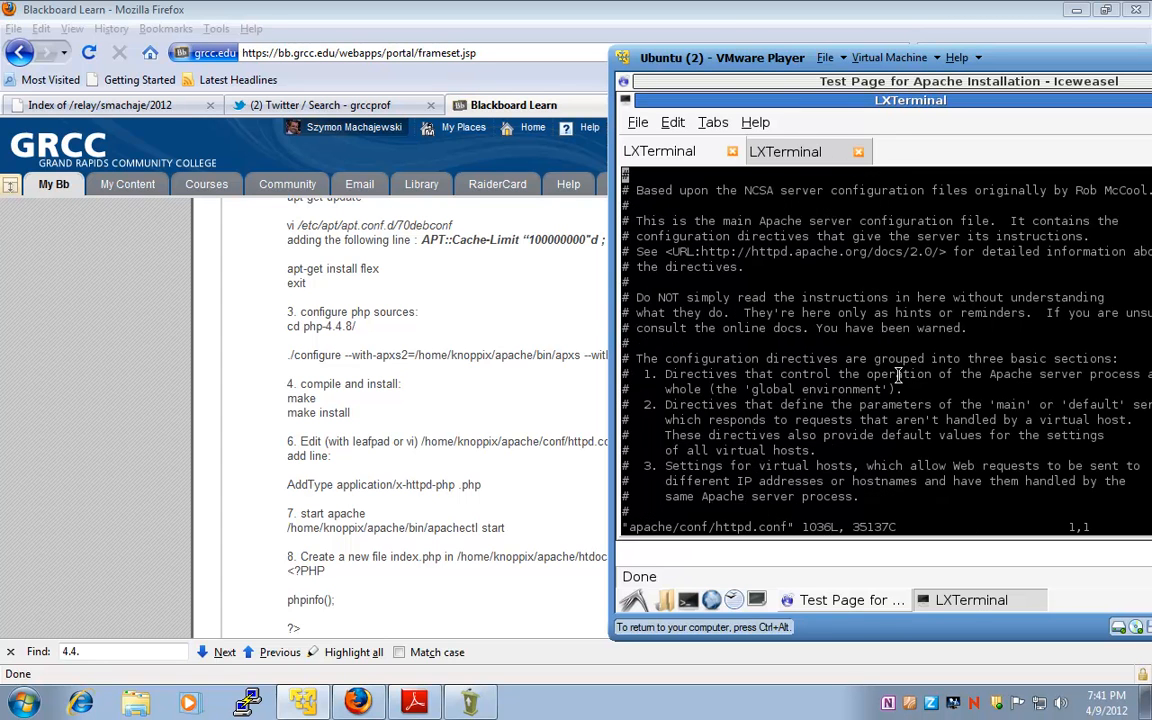
pyautogui.write('/php')
pyautogui.press('Return')
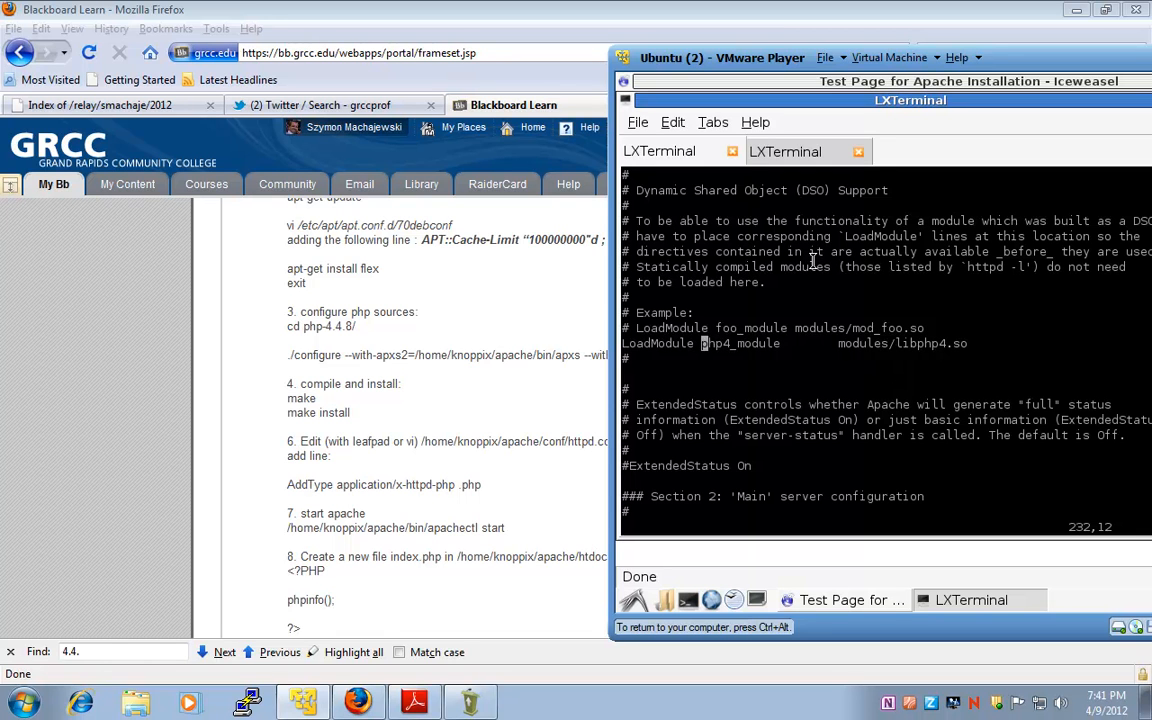
pyautogui.write('/AddType')
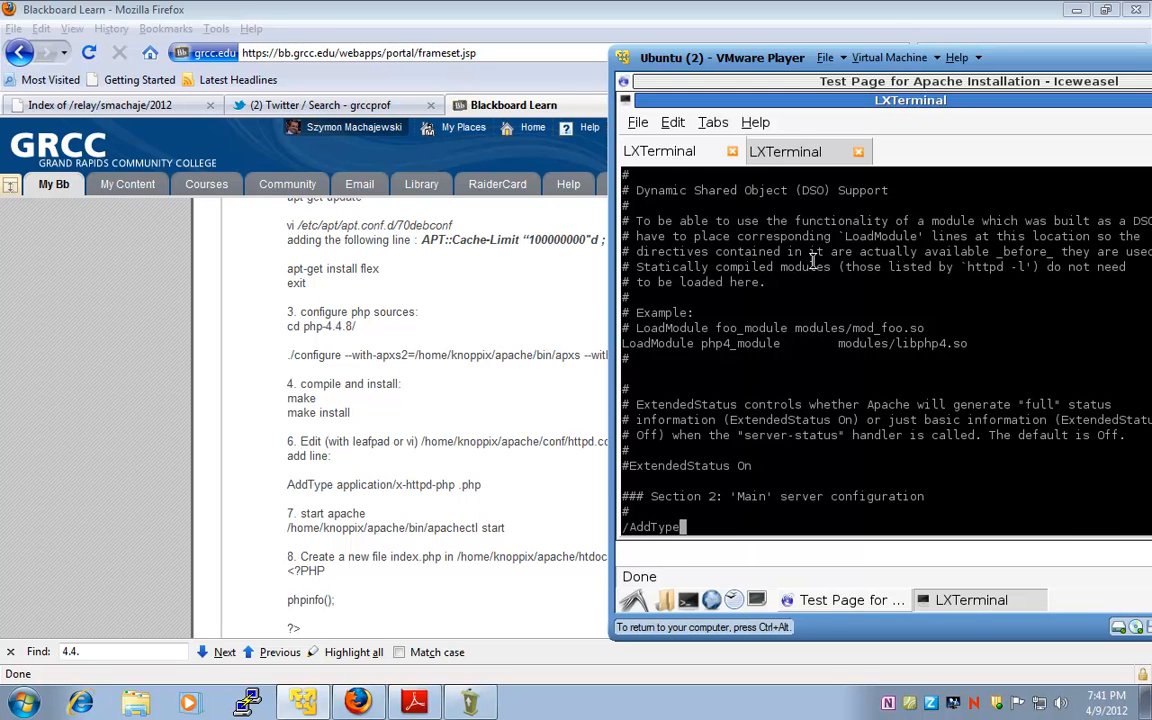
pyautogui.press('Return')
pyautogui.press('j')
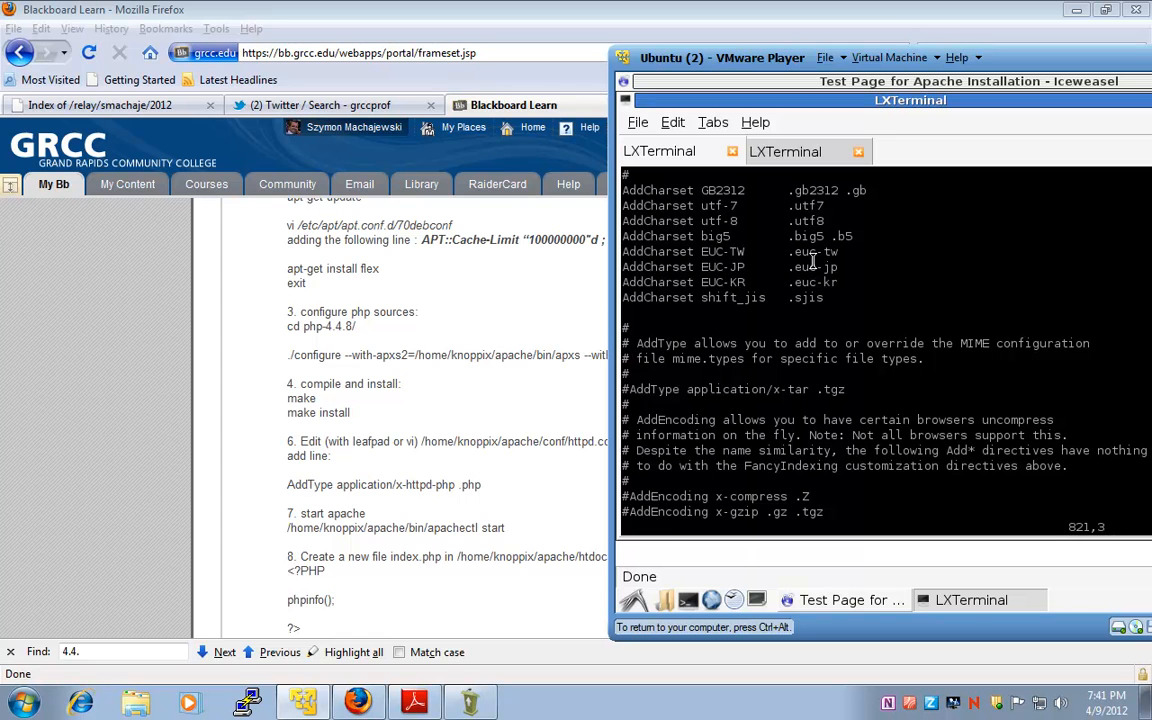
pyautogui.press('n')
pyautogui.press('n')
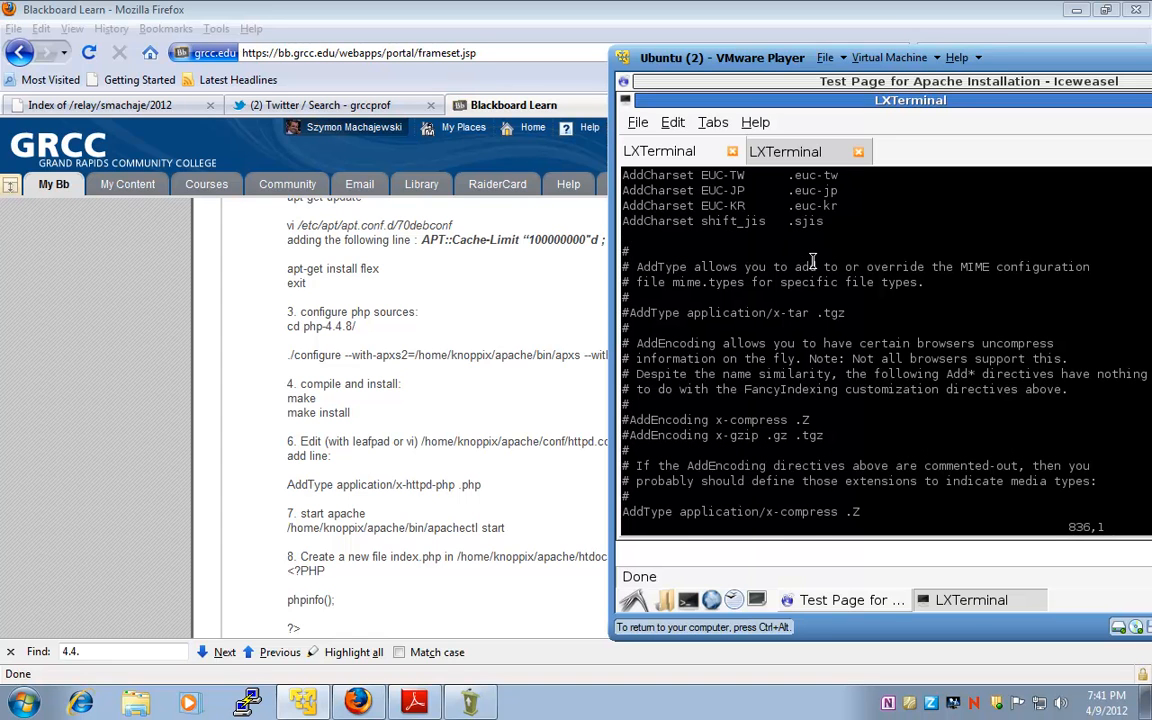
pyautogui.press('n')
pyautogui.press('n')
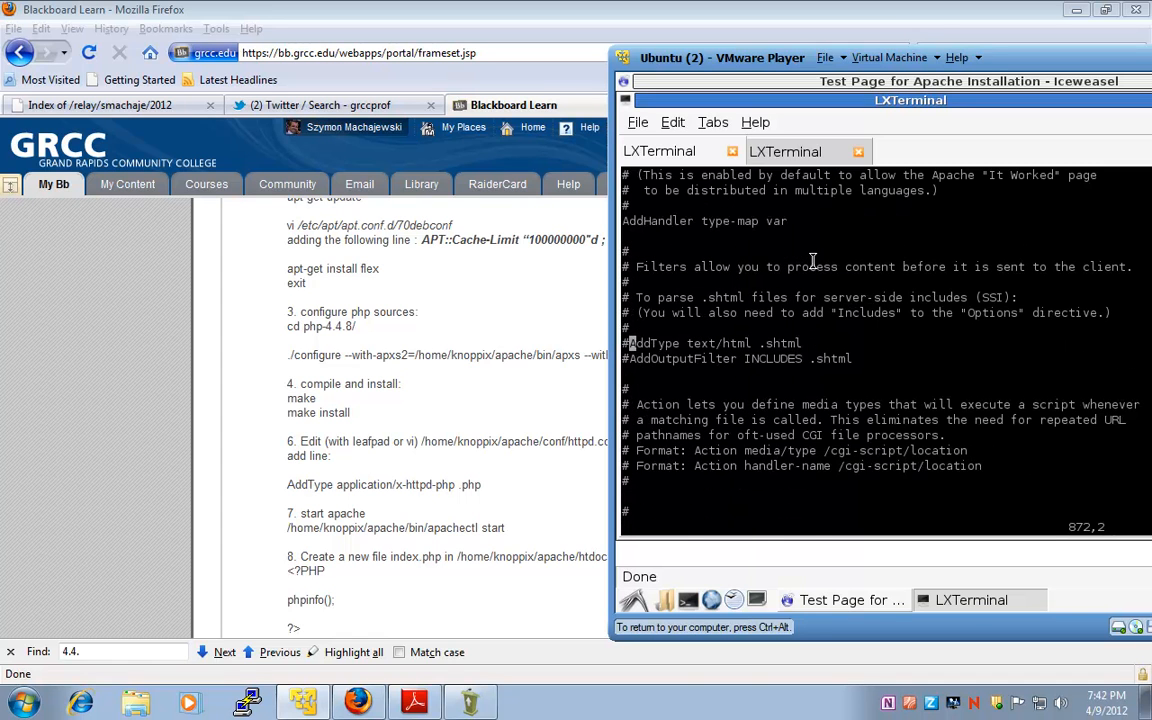
pyautogui.press('n')
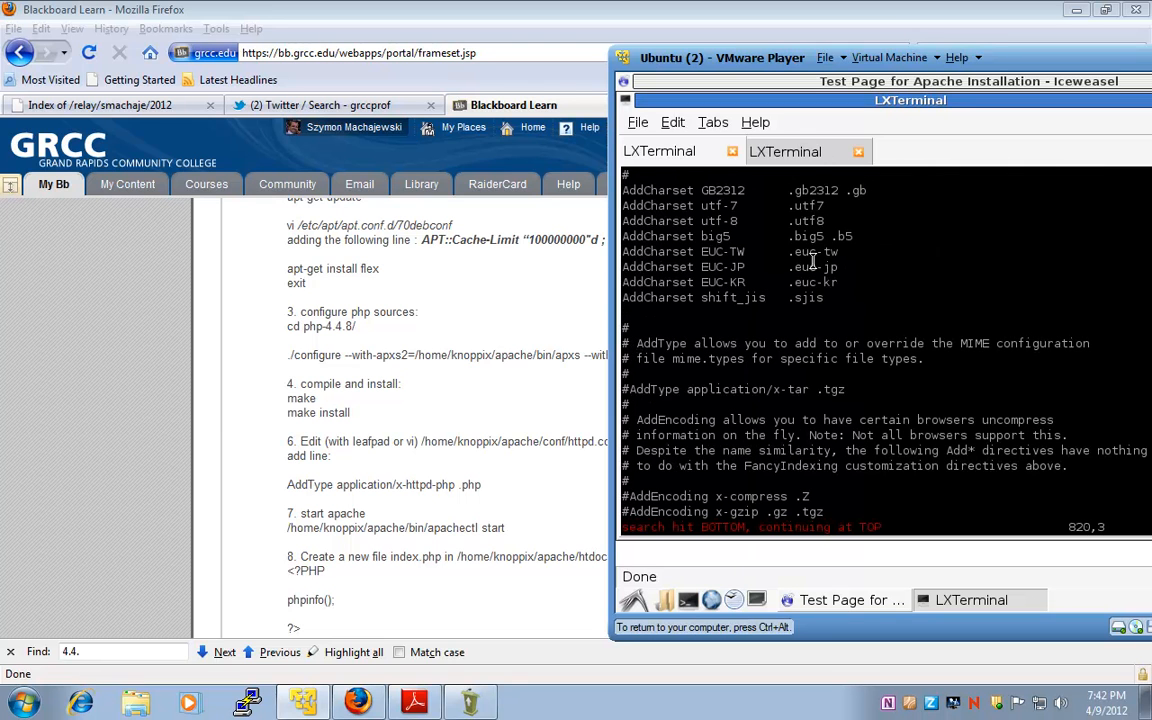
pyautogui.press('n')
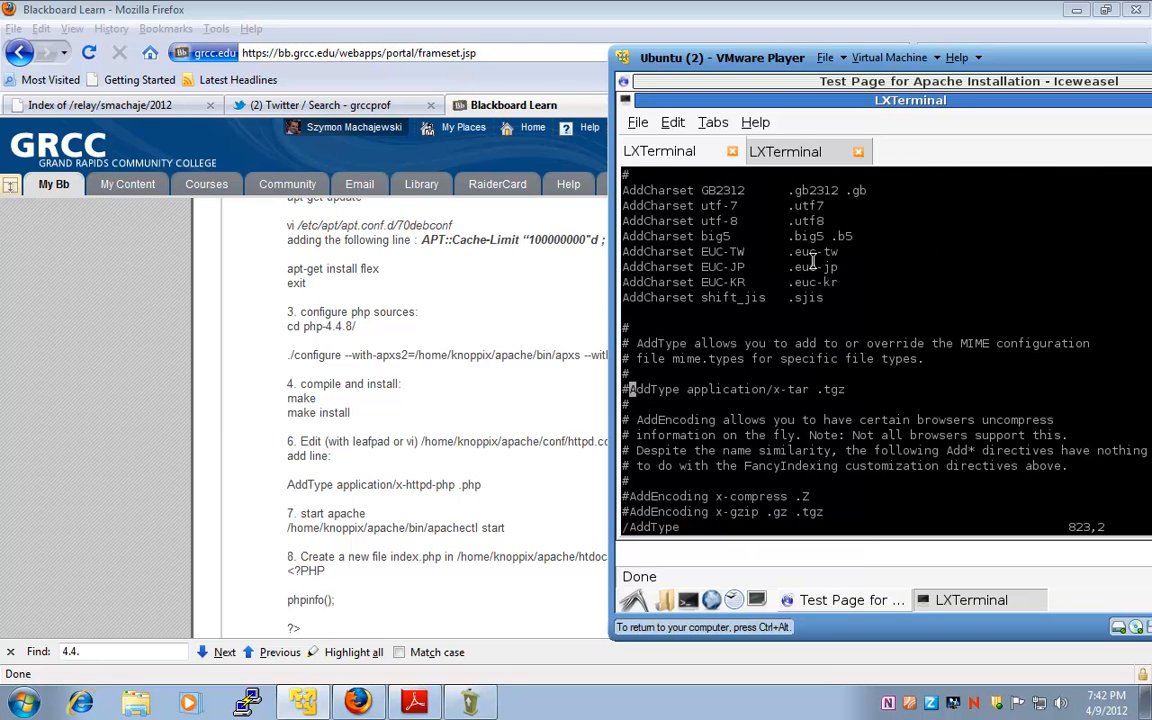
pyautogui.press('n')
# Step: Append 'AddType application/x-httpd-php .php' as a new last line of httpd.conf
pyautogui.press('Down')
pyautogui.press('Down')
pyautogui.press('Down')
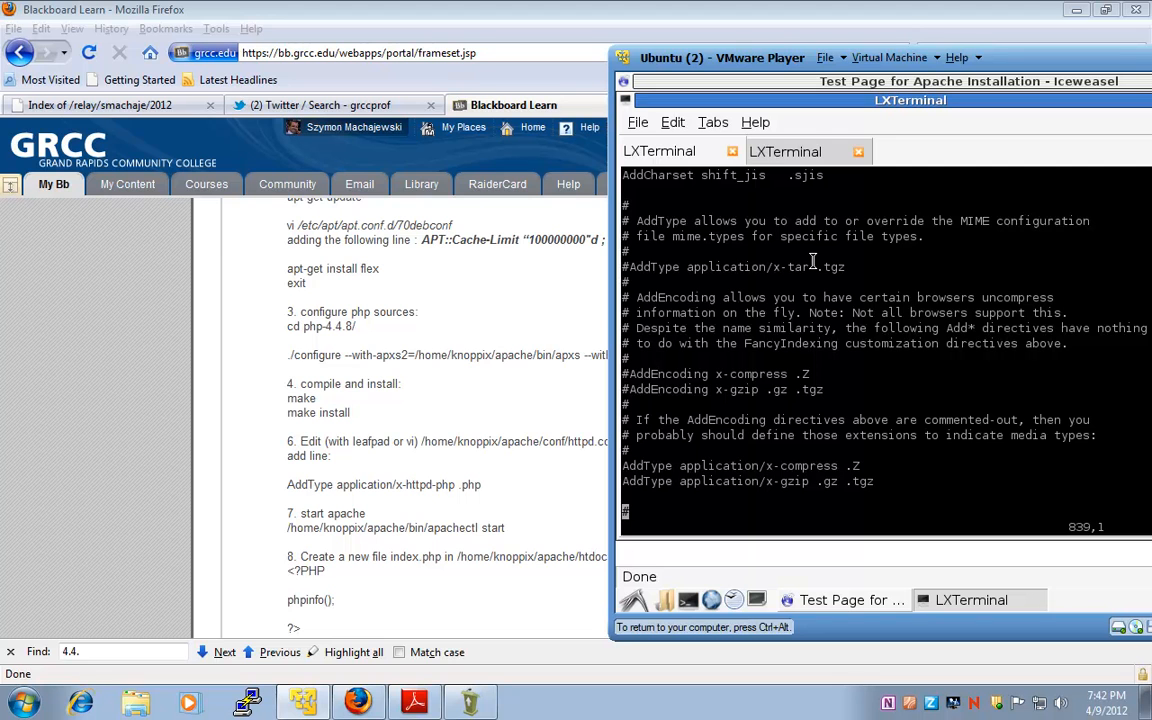
pyautogui.hotkey('ctrl', 'f')
pyautogui.press('pagedown')
pyautogui.press('pagedown')
pyautogui.press('pagedown')
pyautogui.press('pagedown')
pyautogui.press('pagedown')
pyautogui.press('pagedown')
pyautogui.press('pagedown')
pyautogui.press('pagedown')
pyautogui.press('pagedown')
pyautogui.press('pagedown')
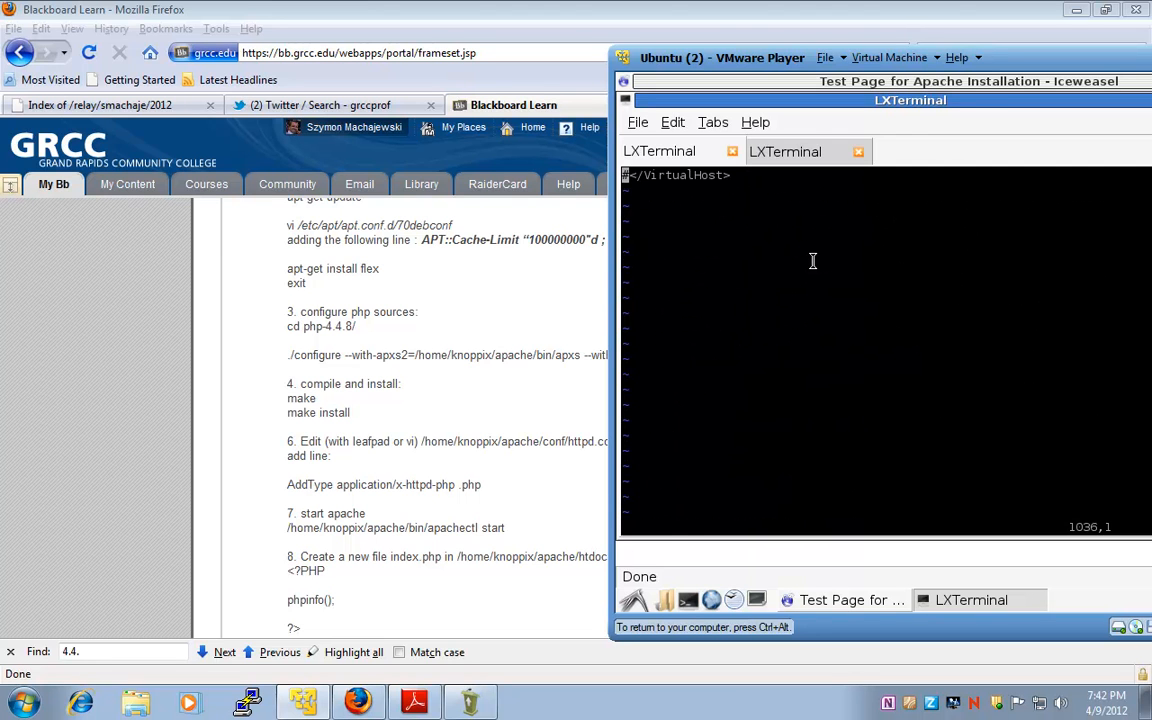
pyautogui.press('o')
pyautogui.press('Return')
pyautogui.press('Return')
pyautogui.write('AddType')
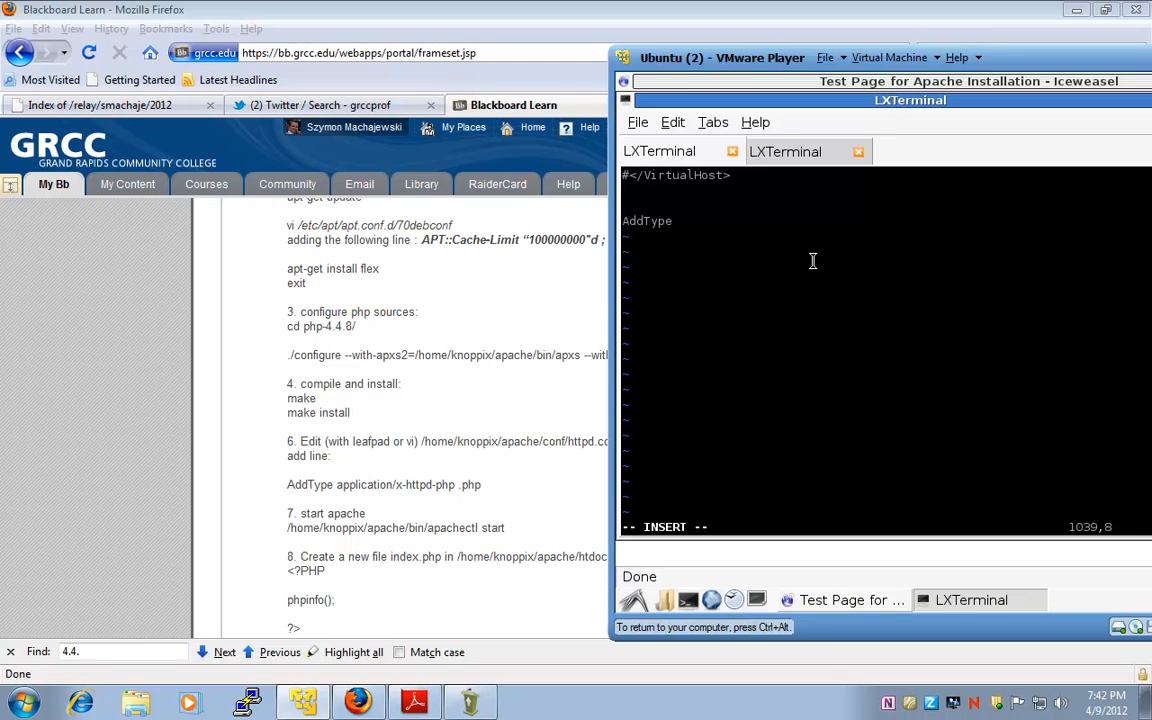
pyautogui.write(' application/x-httpd')
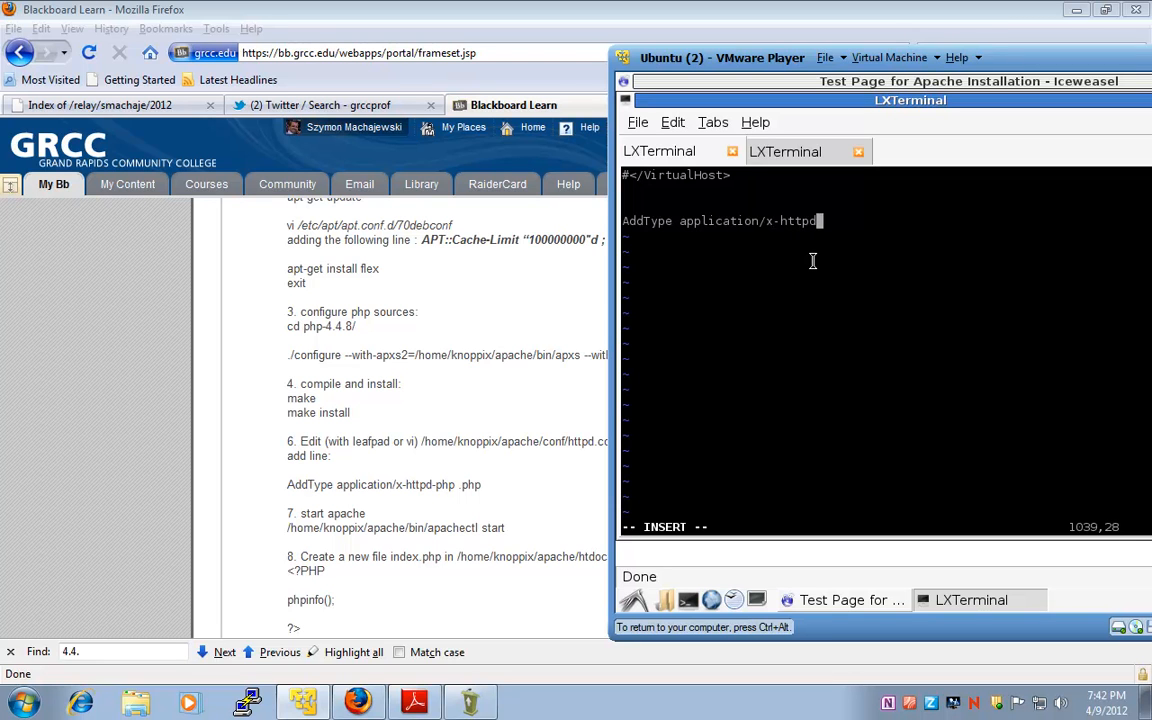
pyautogui.write('-php .php')
pyautogui.press('Escape')
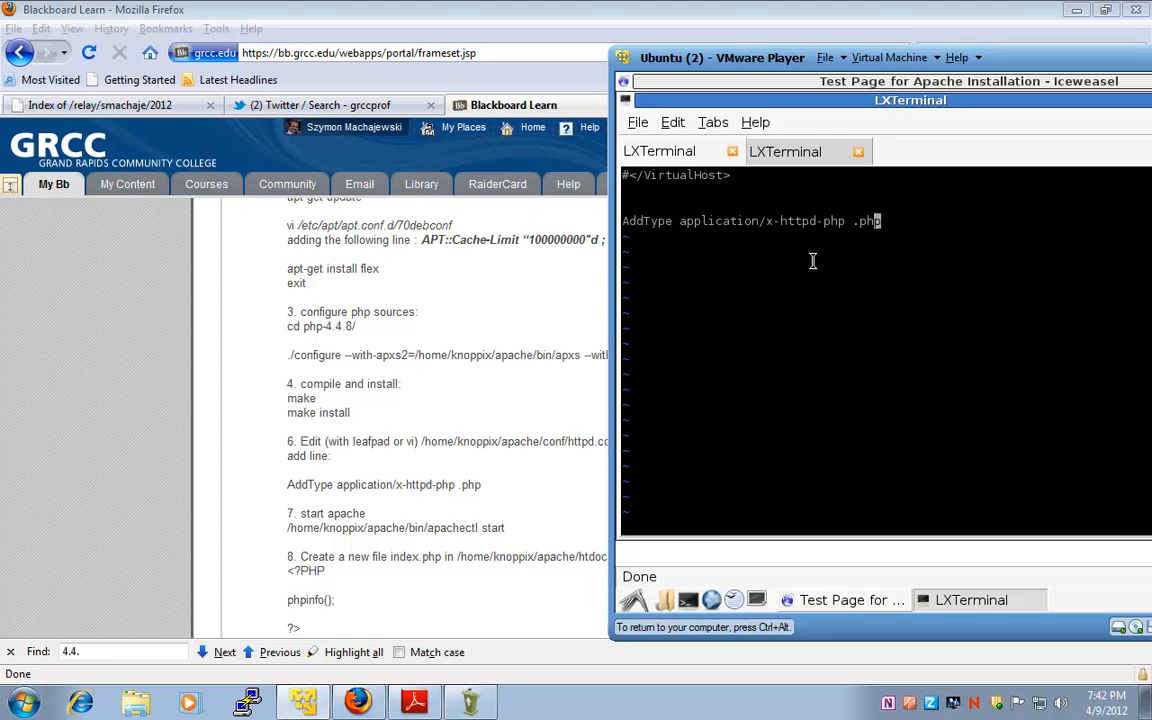
# Step: Save httpd.conf with :wq and open a new apache/htdocs/test.php in vi
pyautogui.write(':wq')
pyautogui.press('Return')
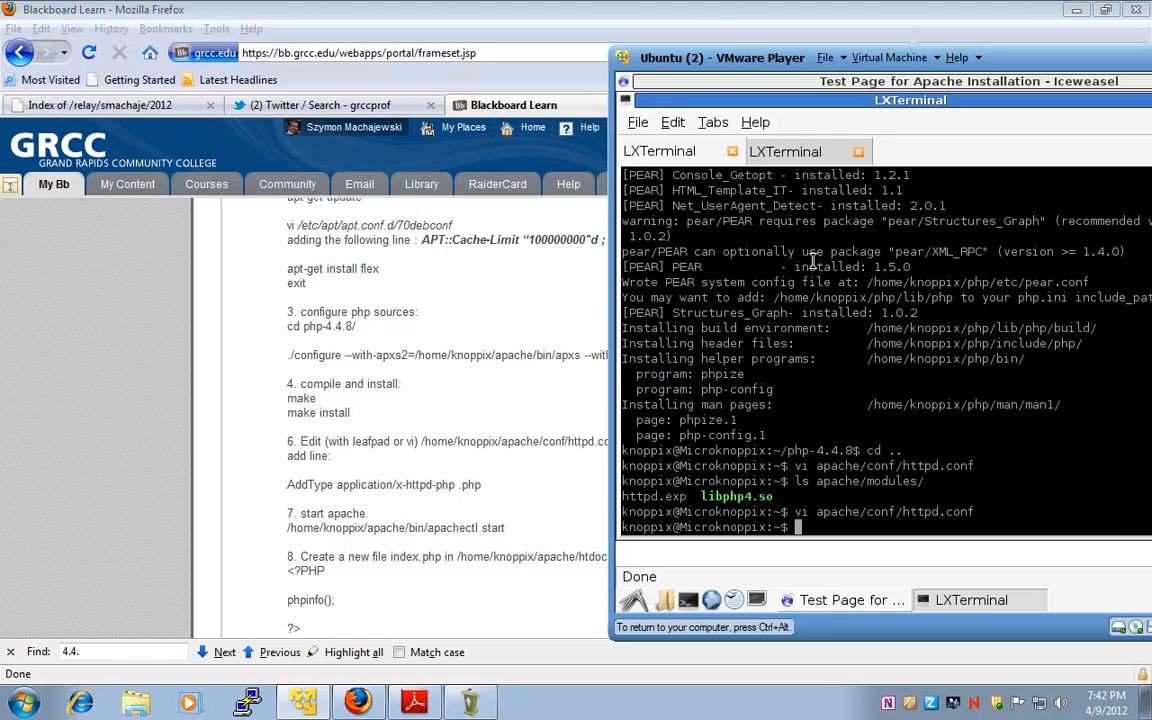
pyautogui.write('vi apache/htdocs/in')
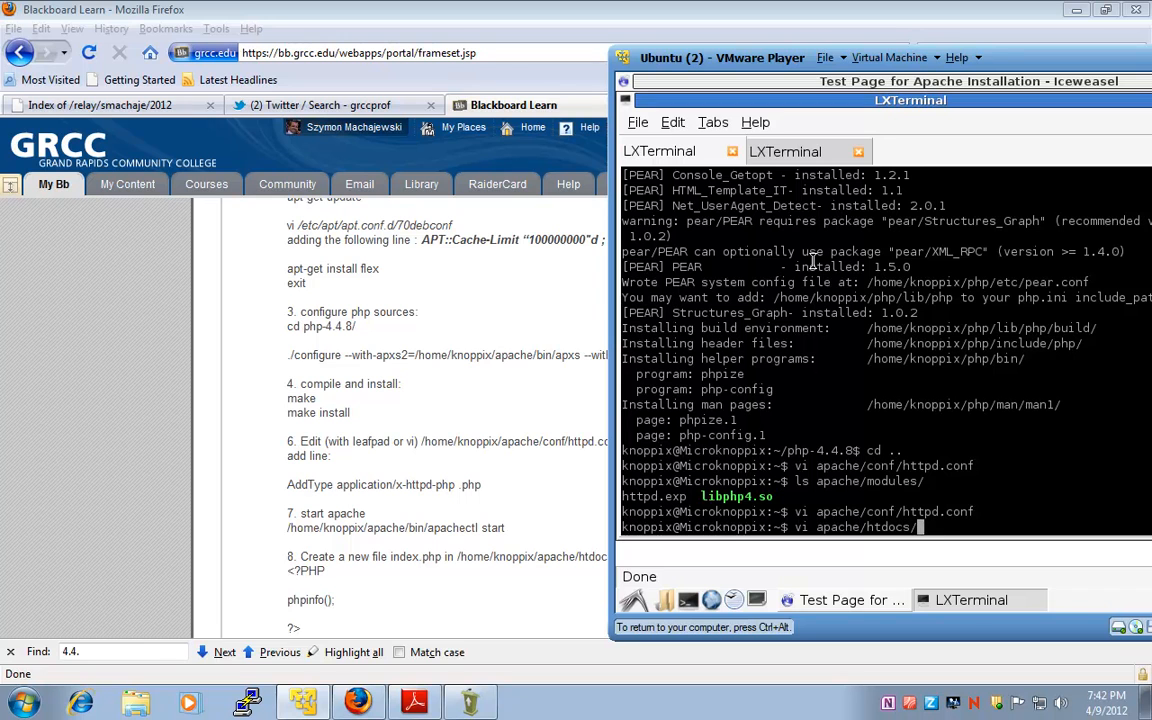
pyautogui.press('BackSpace')
pyautogui.press('BackSpace')
pyautogui.write('test.php')
pyautogui.press('Return')
# Step: Write <?PHP, phpinfo(); and ?> into test.php and save it
pyautogui.write('i<?PHP')
pyautogui.press('Return')
pyautogui.press('Return')
pyautogui.write('phpinfo();')
pyautogui.press('Return')
pyautogui.press('Return')
pyautogui.write('?>')
pyautogui.press('Escape')
pyautogui.write(':wq')
pyautogui.press('Return')
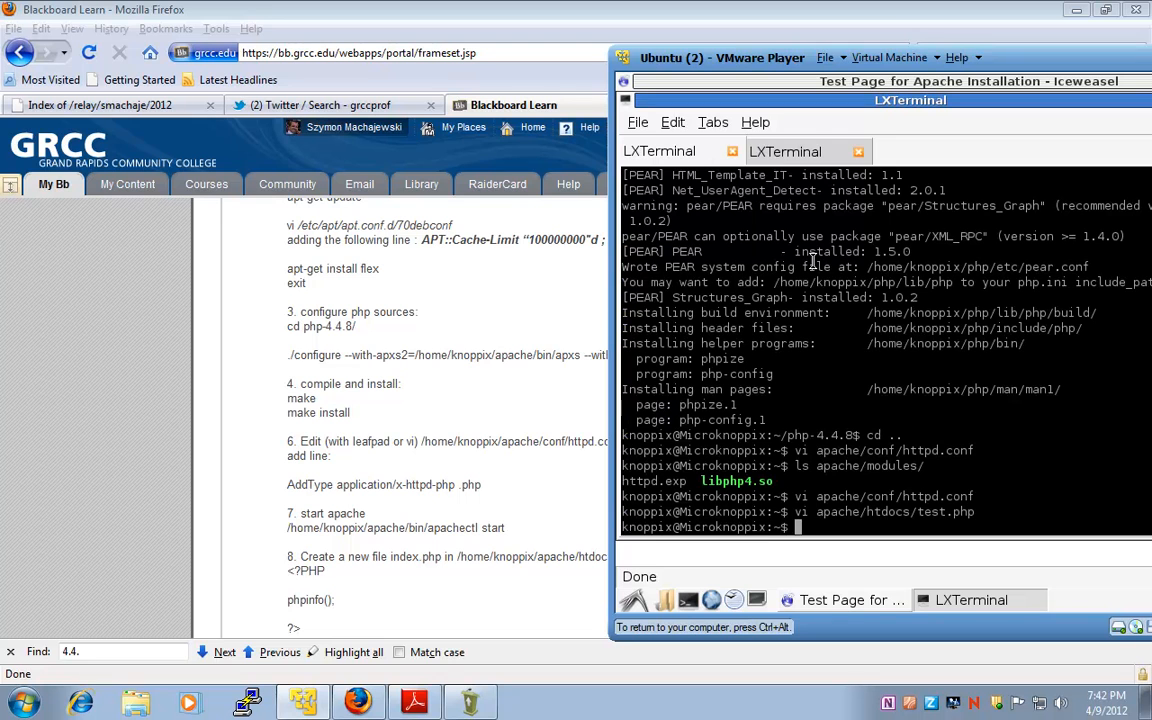
# Step: Try starting Apache as the regular user with apache/bin/apachectl start
pyautogui.write('apache/bin/apachectl start')
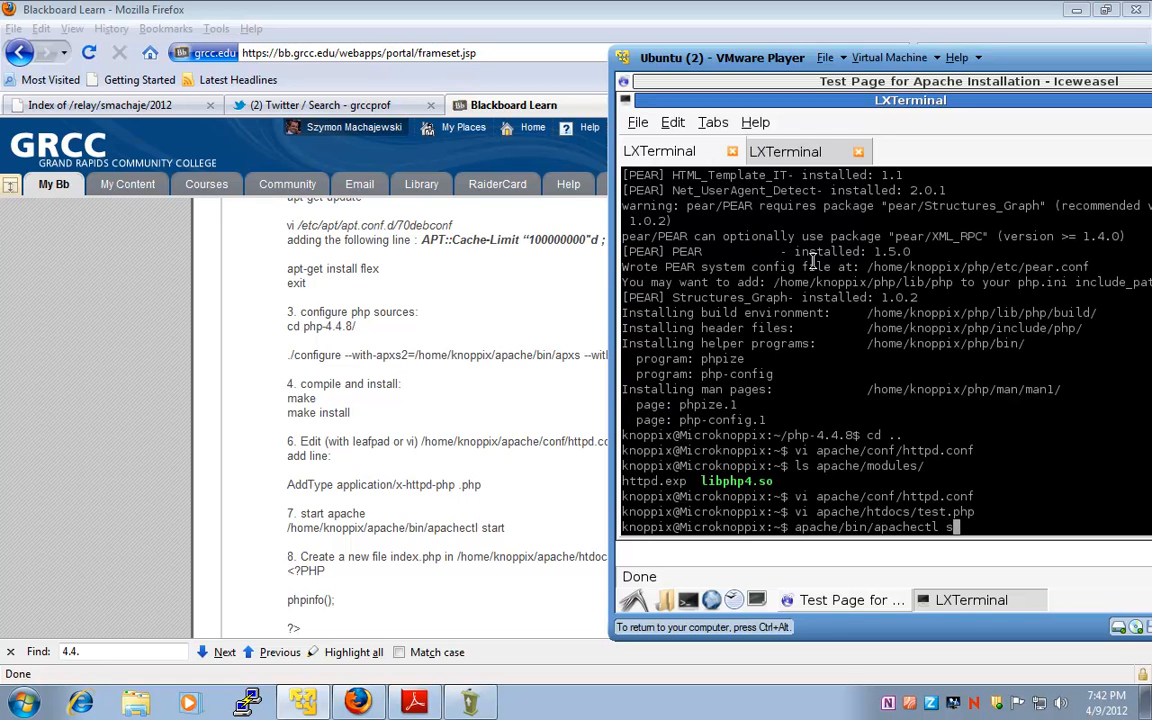
pyautogui.press('Return')
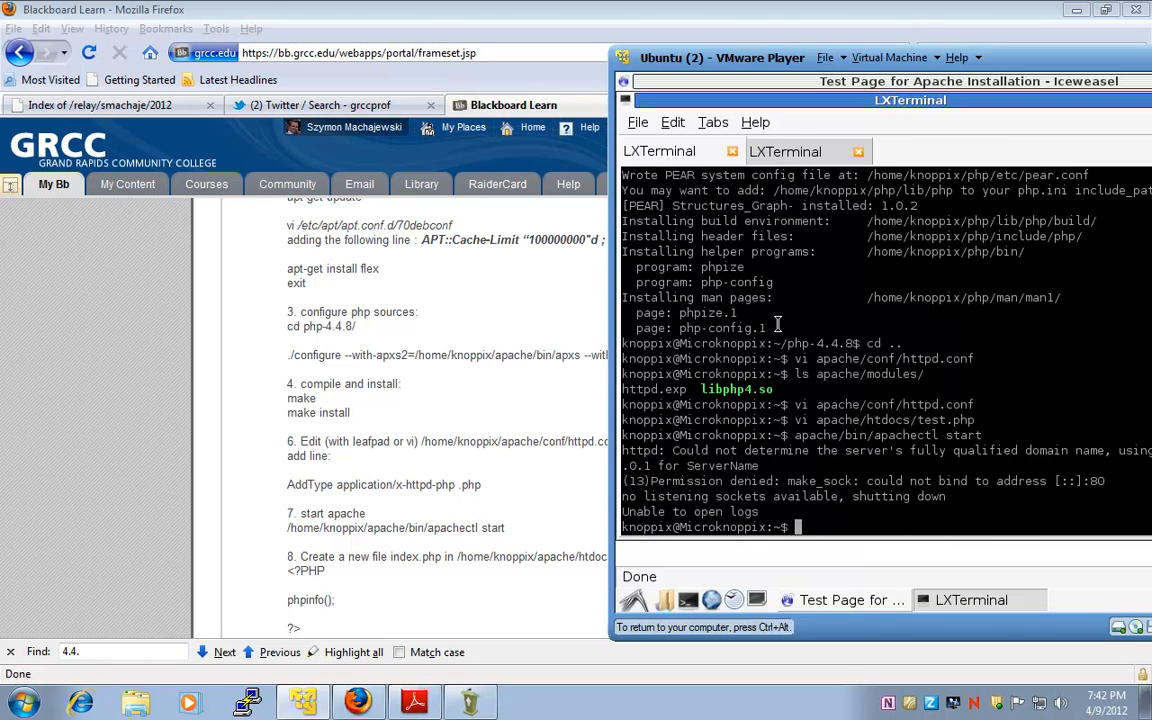
pyautogui.moveTo(622, 527); pyautogui.dragTo(645, 527)
# Step: In the root terminal, start Apache with /home/knoppix/apache/bin/apachectl start
pyautogui.click(806, 153)
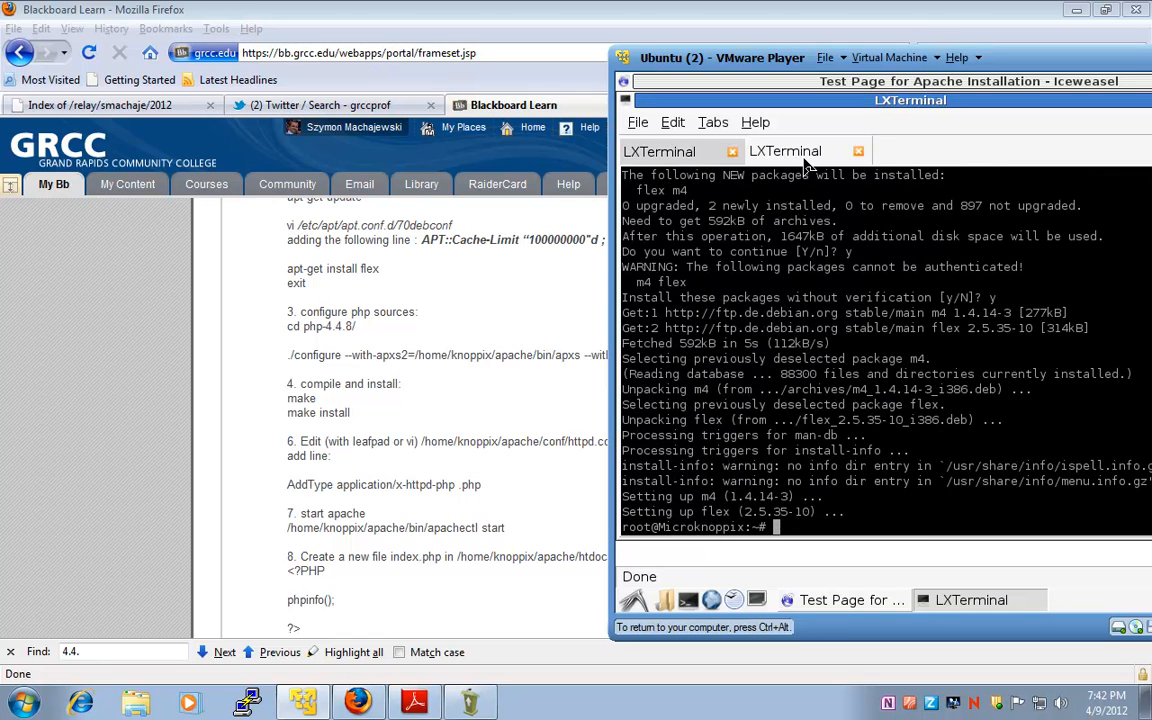
pyautogui.write('/home/knoppix/apache/')
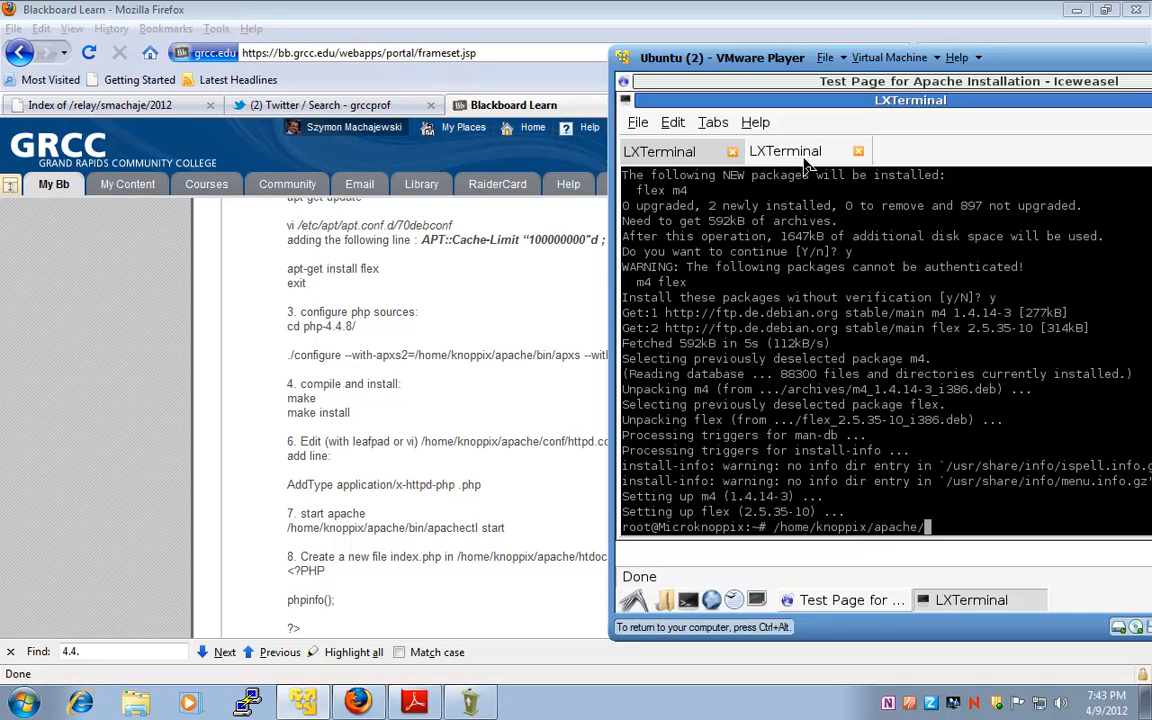
pyautogui.write('bin/apachectl start')
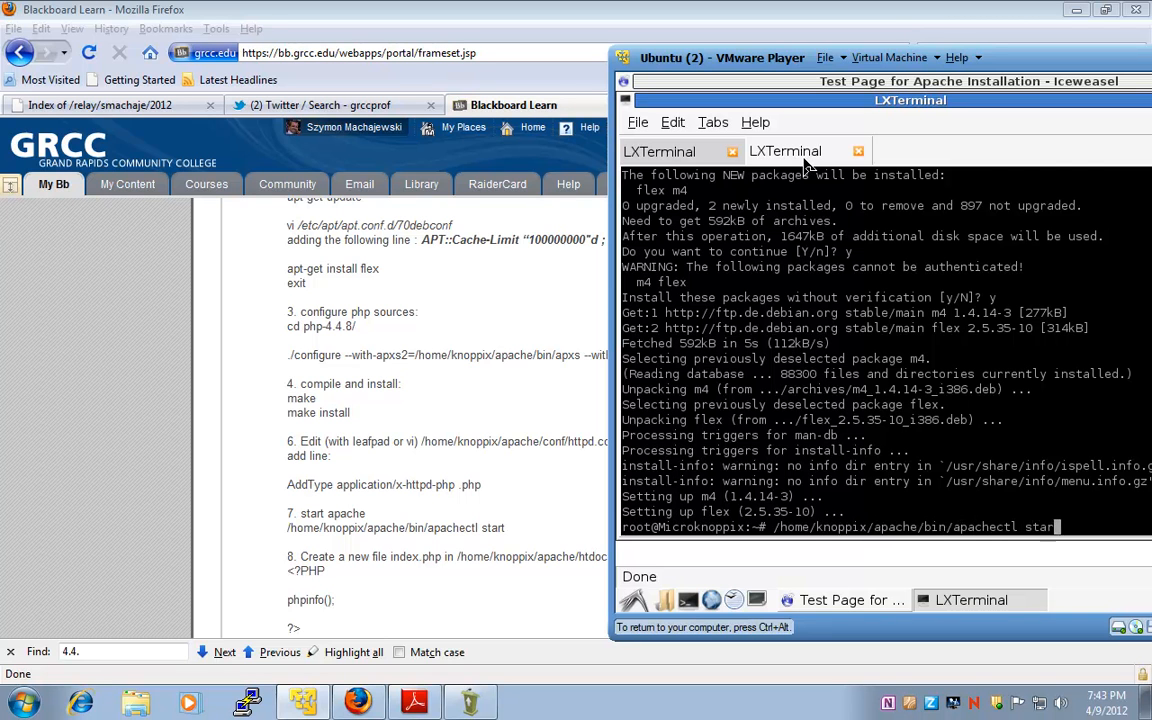
pyautogui.press('Return')
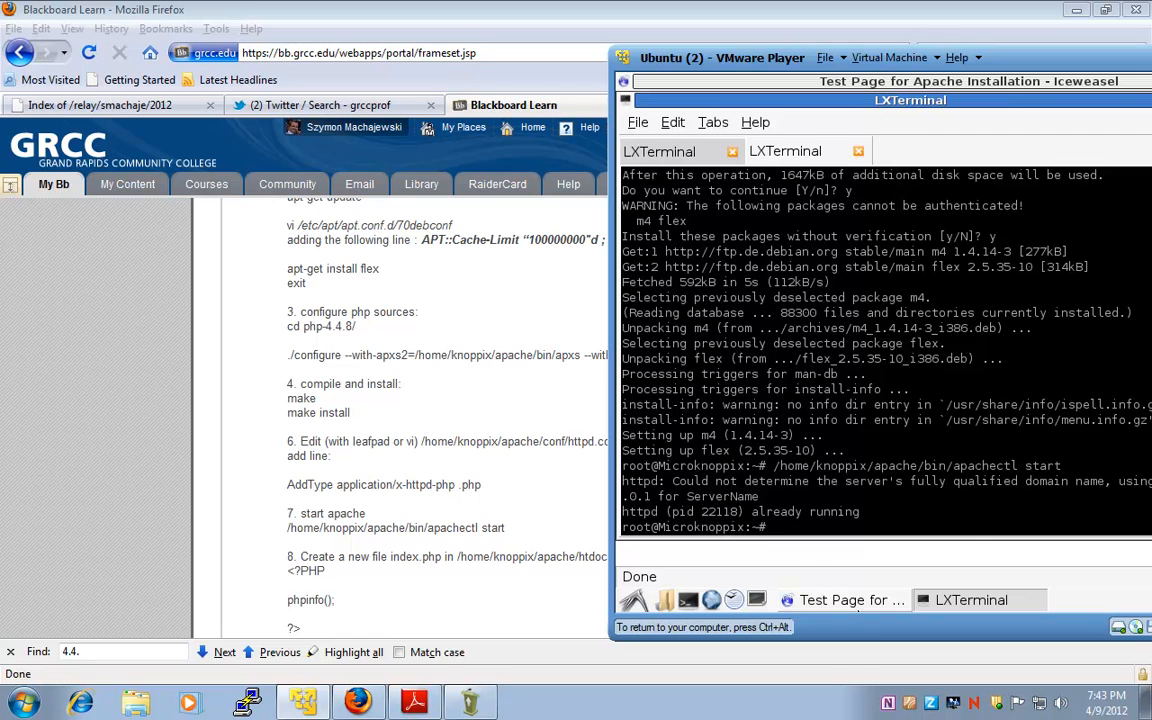
# Step: Load localhost/test.php in the browser and reload it
pyautogui.click(833, 590)
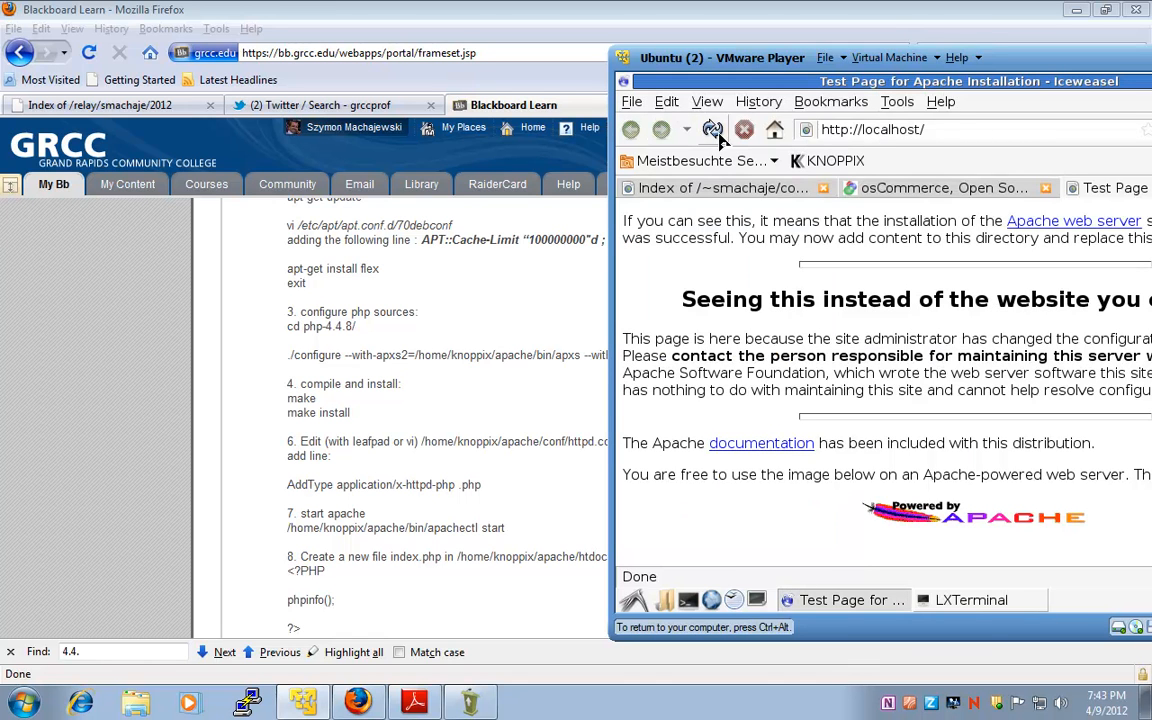
pyautogui.write('test.php')
pyautogui.press('Return')
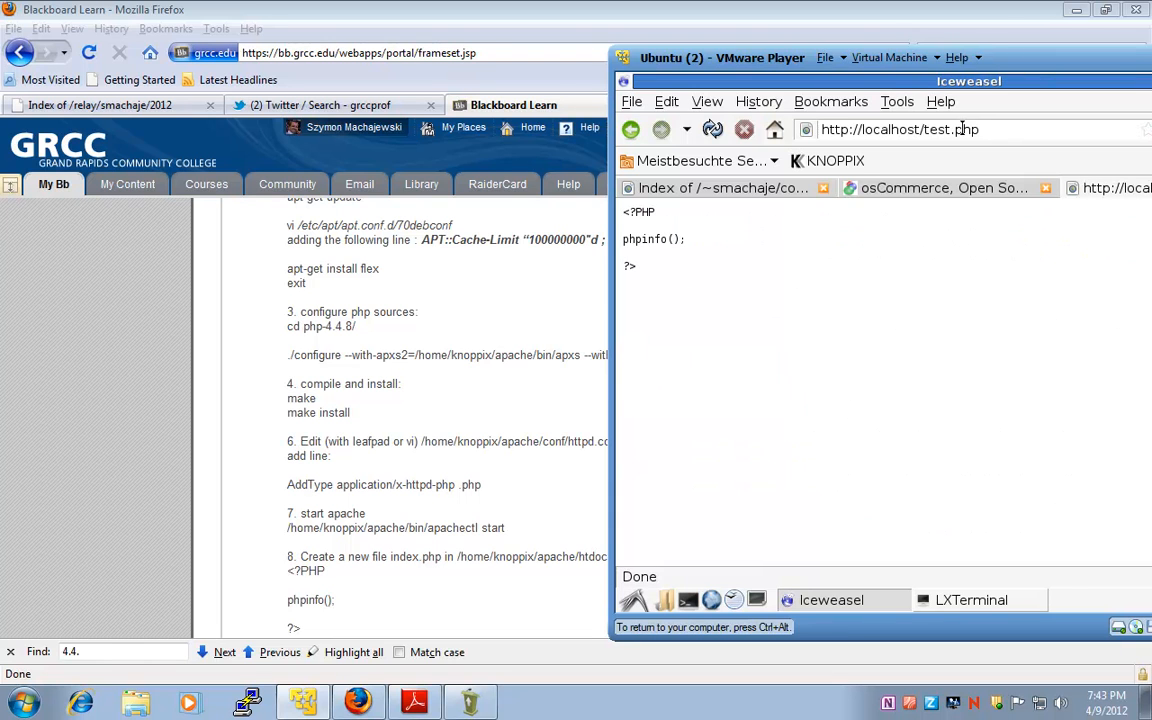
pyautogui.click(712, 130)
# Step: Restart Apache as root with apachectl restart
pyautogui.click(971, 600)
pyautogui.press('Up')
pyautogui.press('BackSpace')
pyautogui.press('BackSpace')
pyautogui.press('BackSpace')
pyautogui.press('BackSpace')
pyautogui.press('BackSpace')
pyautogui.write('restart')
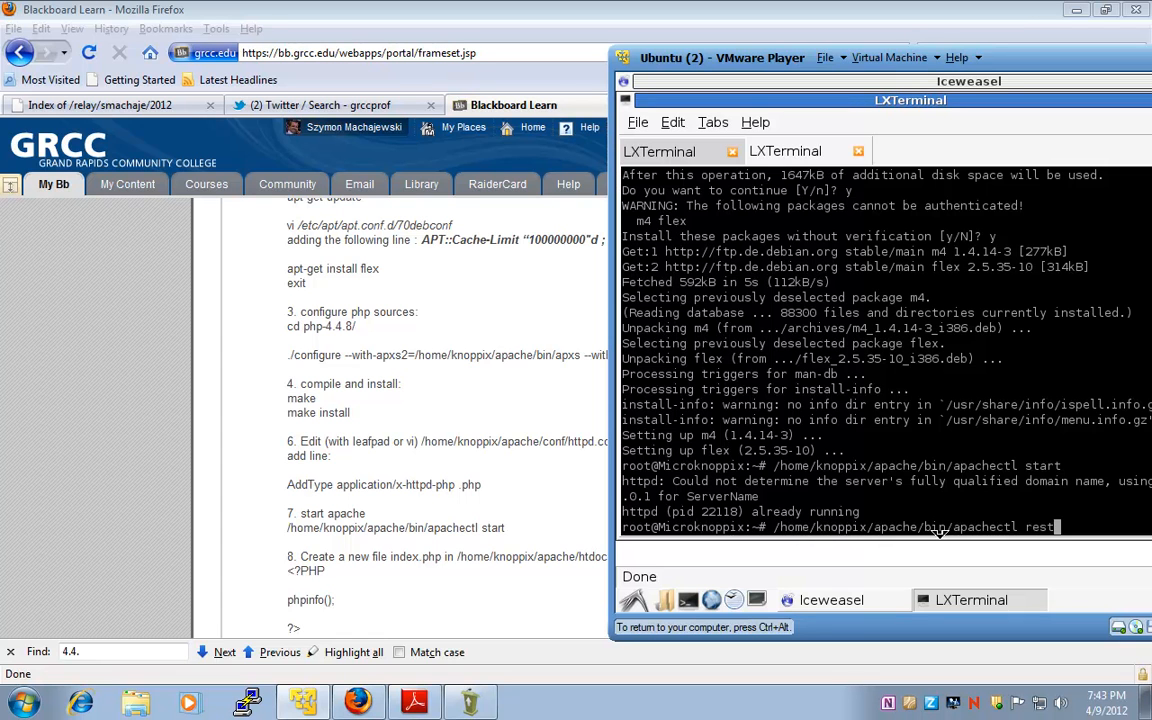
pyautogui.press('Return')
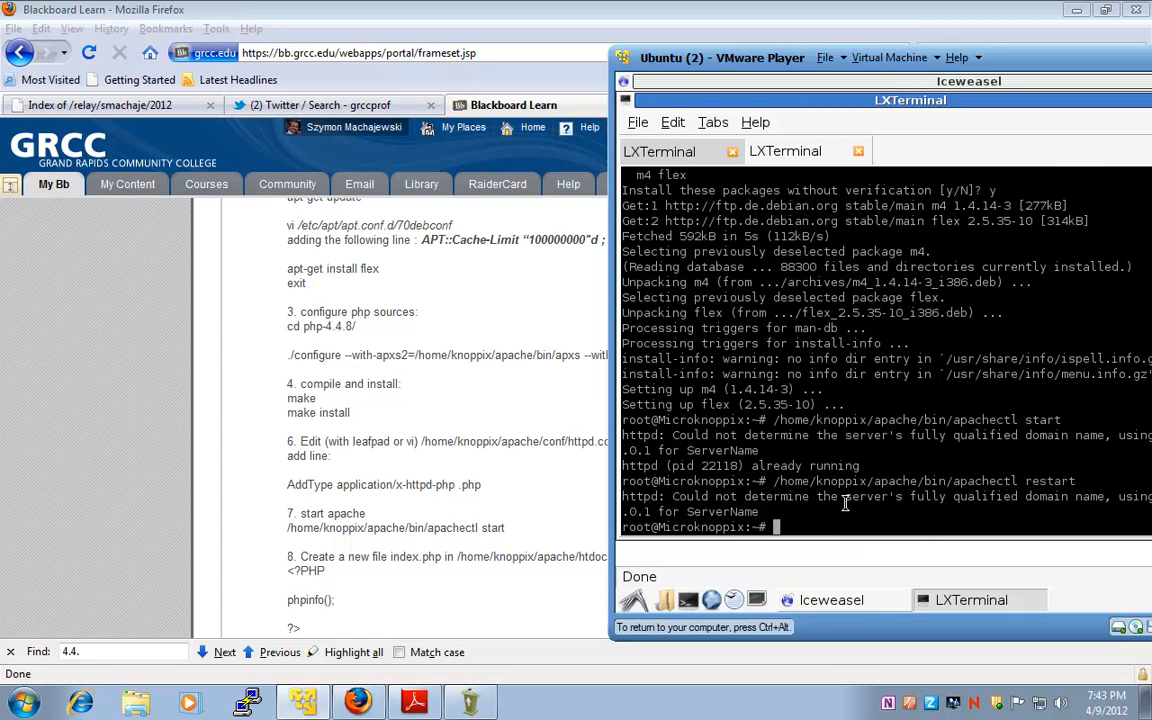
pyautogui.click(868, 601)
# Step: Reload test.php and cancel the PHP file download it offers
pyautogui.click(712, 128)
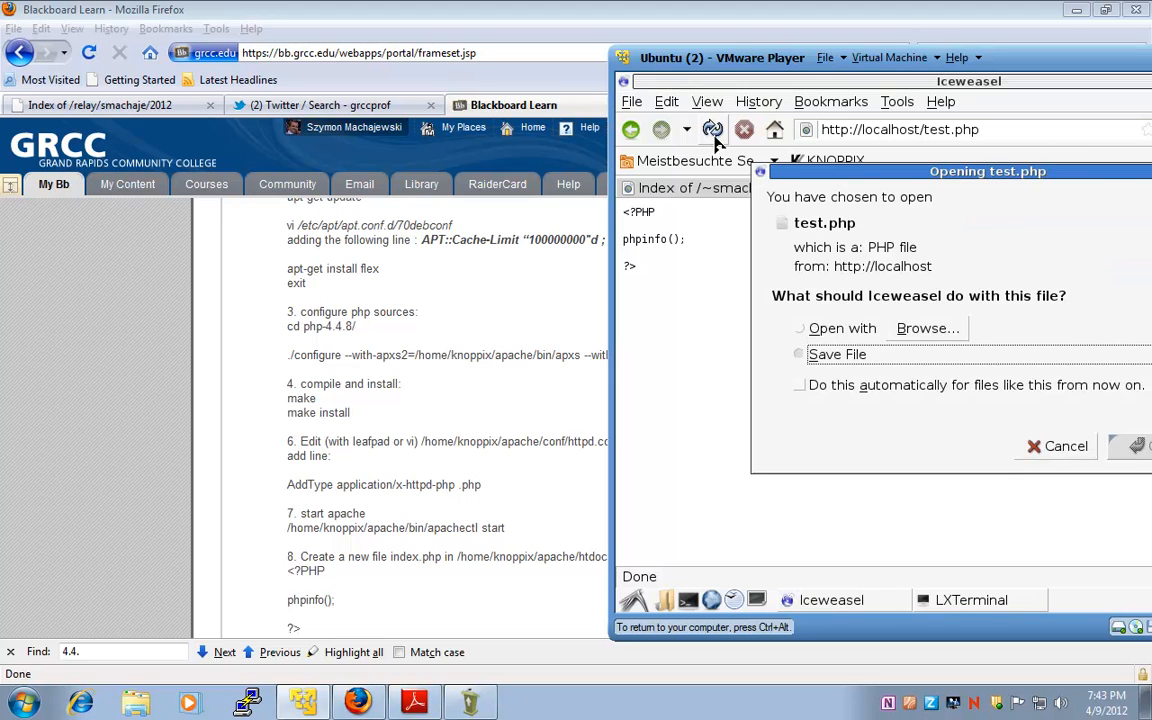
pyautogui.moveTo(960, 173); pyautogui.dragTo(858, 160)
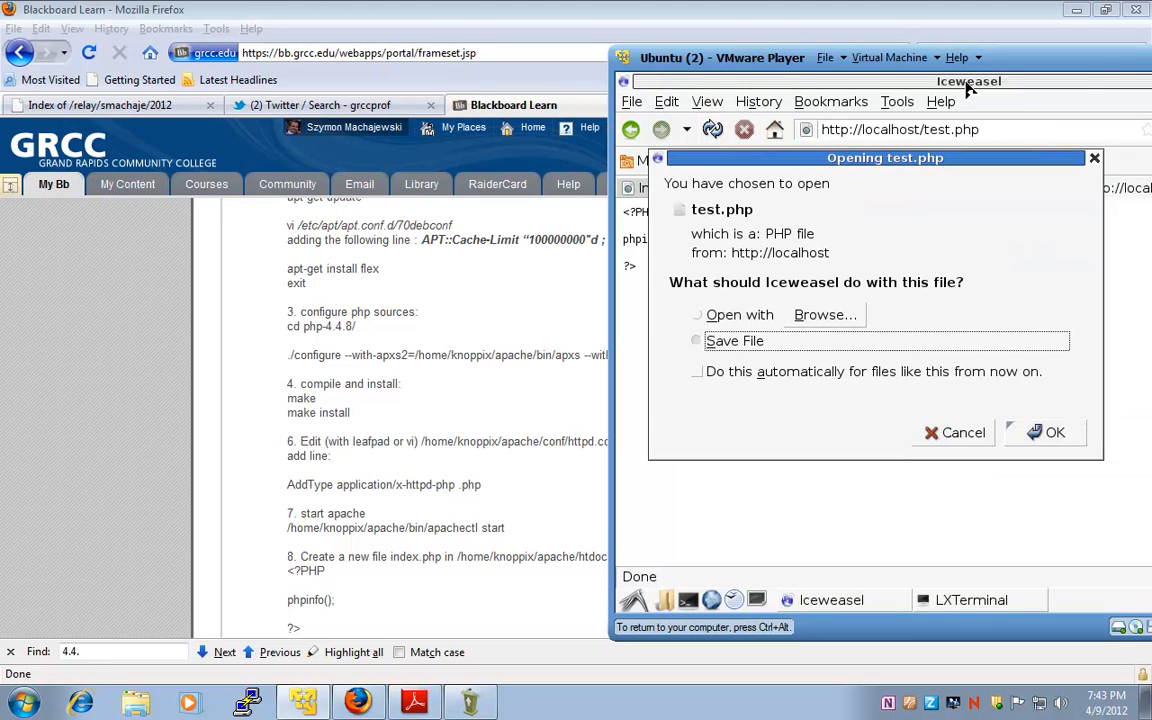
pyautogui.hotkey('ctrl', 'alt')
pyautogui.moveTo(1103, 60); pyautogui.dragTo(854, 50)
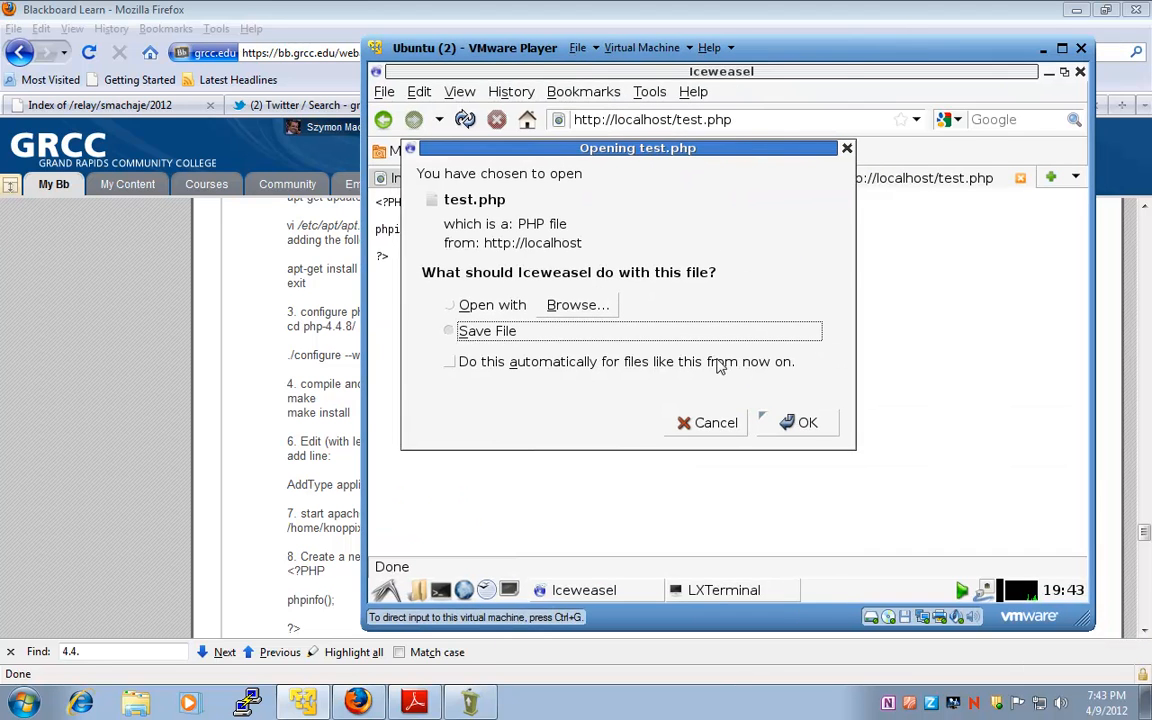
pyautogui.click(712, 423)
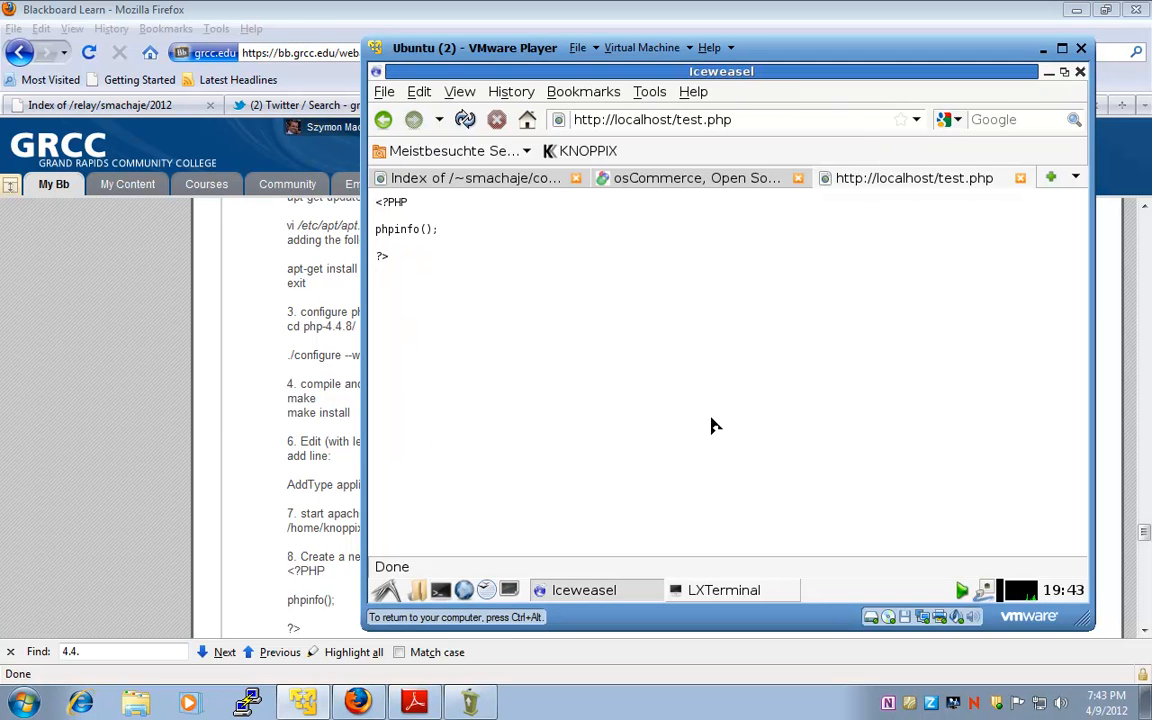
# Step: Request test.php once more, then return to the terminal window
pyautogui.press('Return')
pyautogui.moveTo(643, 120); pyautogui.dragTo(785, 118)
pyautogui.click(499, 287)
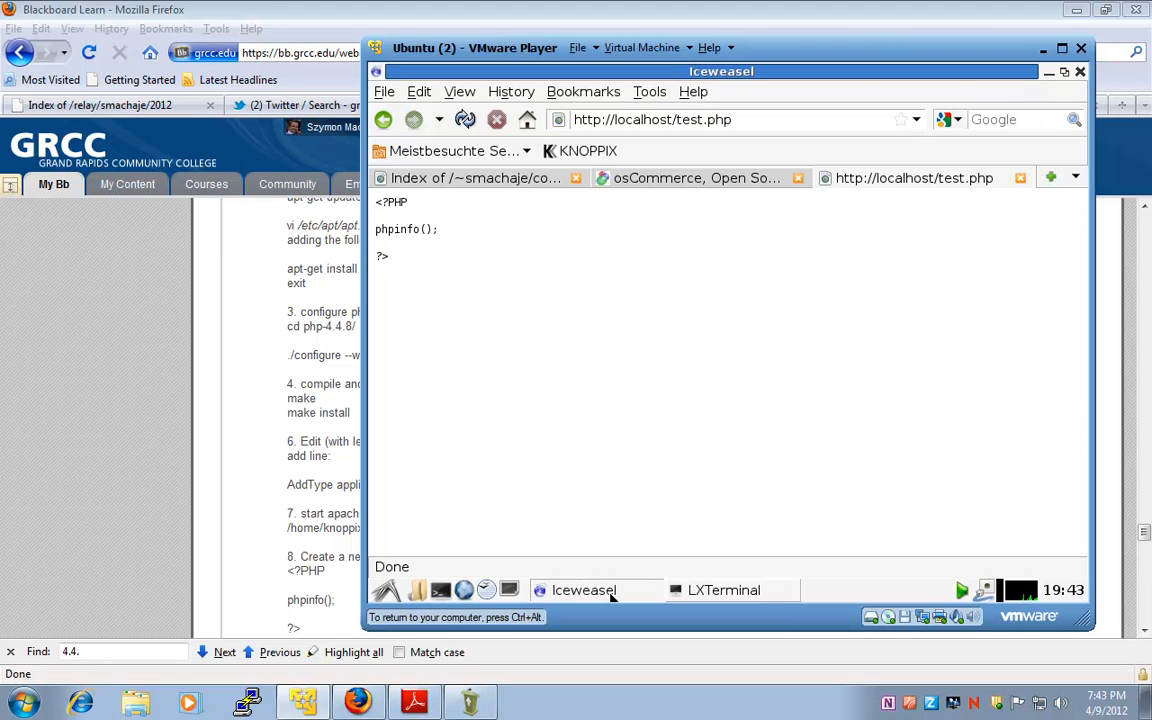
pyautogui.click(785, 592)
# Step: From the regular user's terminal, reopen httpd.conf and search it for php
pyautogui.press('Up')
pyautogui.press('Up')
pyautogui.press('Up')
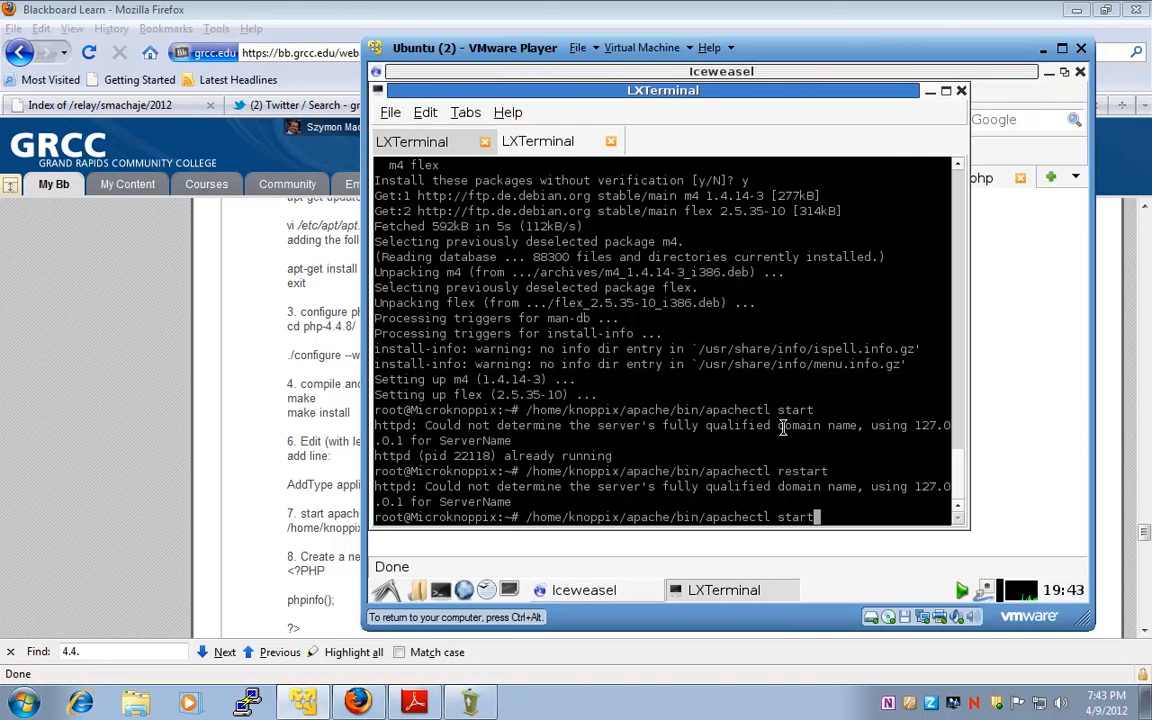
pyautogui.press('Down')
pyautogui.press('Down')
pyautogui.press('Down')
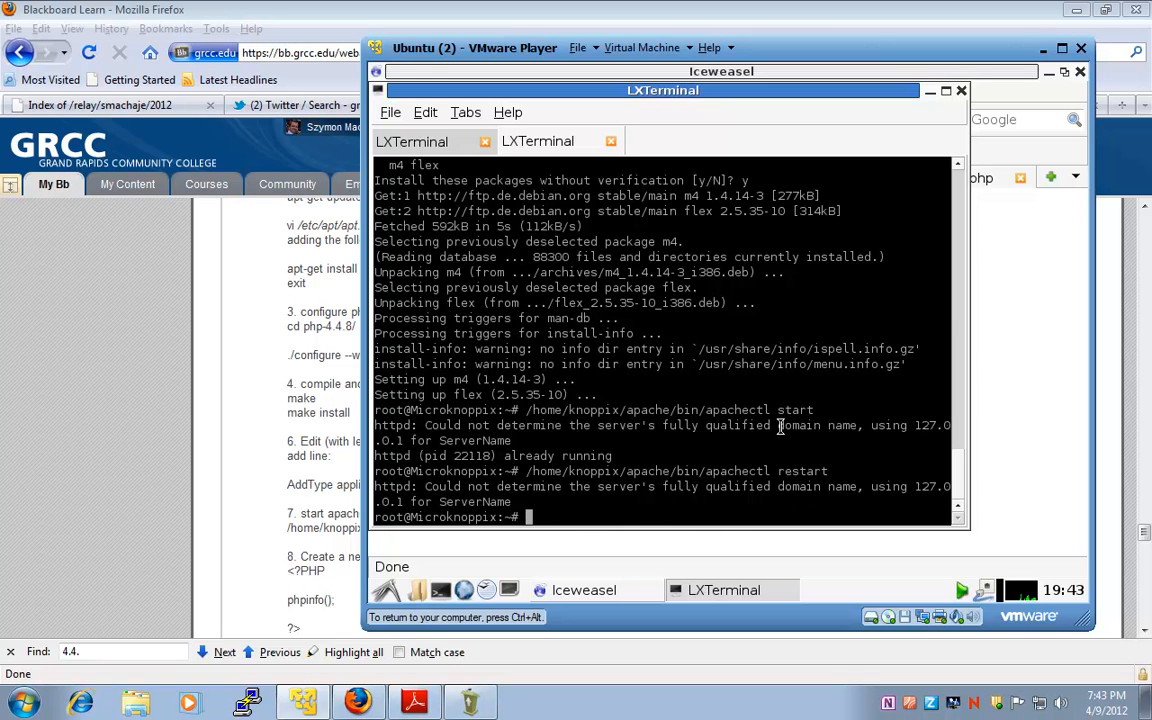
pyautogui.click(411, 141)
pyautogui.press('Up')
pyautogui.press('Up')
pyautogui.press('Up')
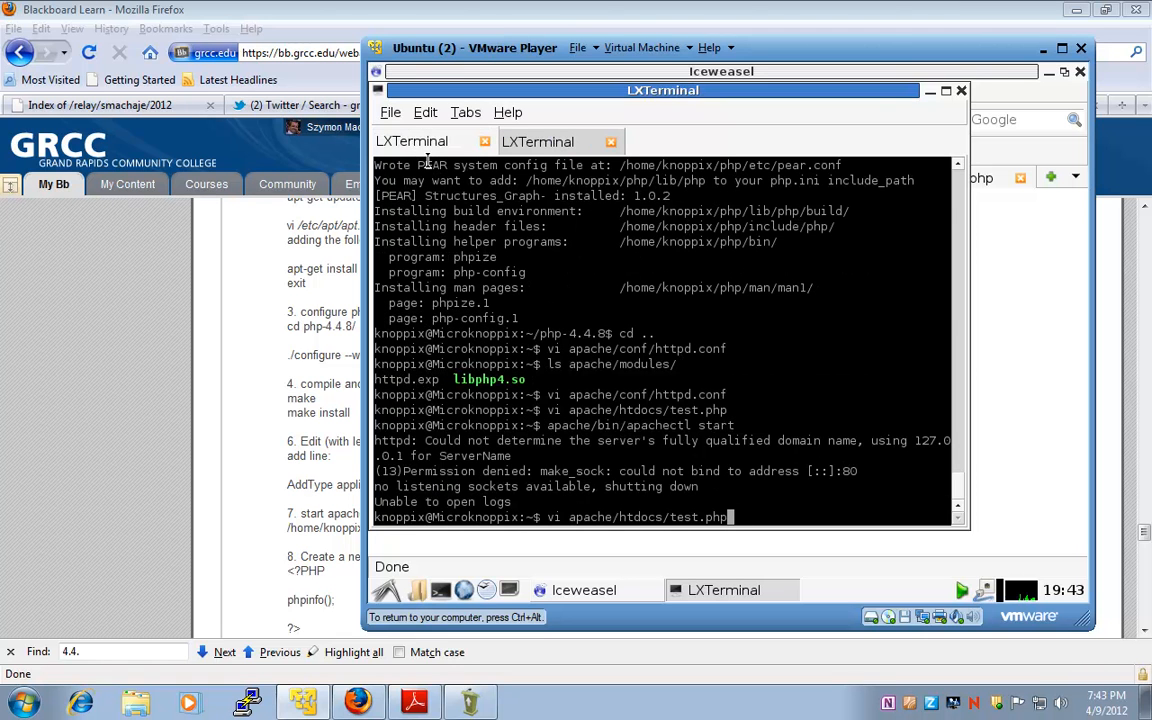
pyautogui.press('Return')
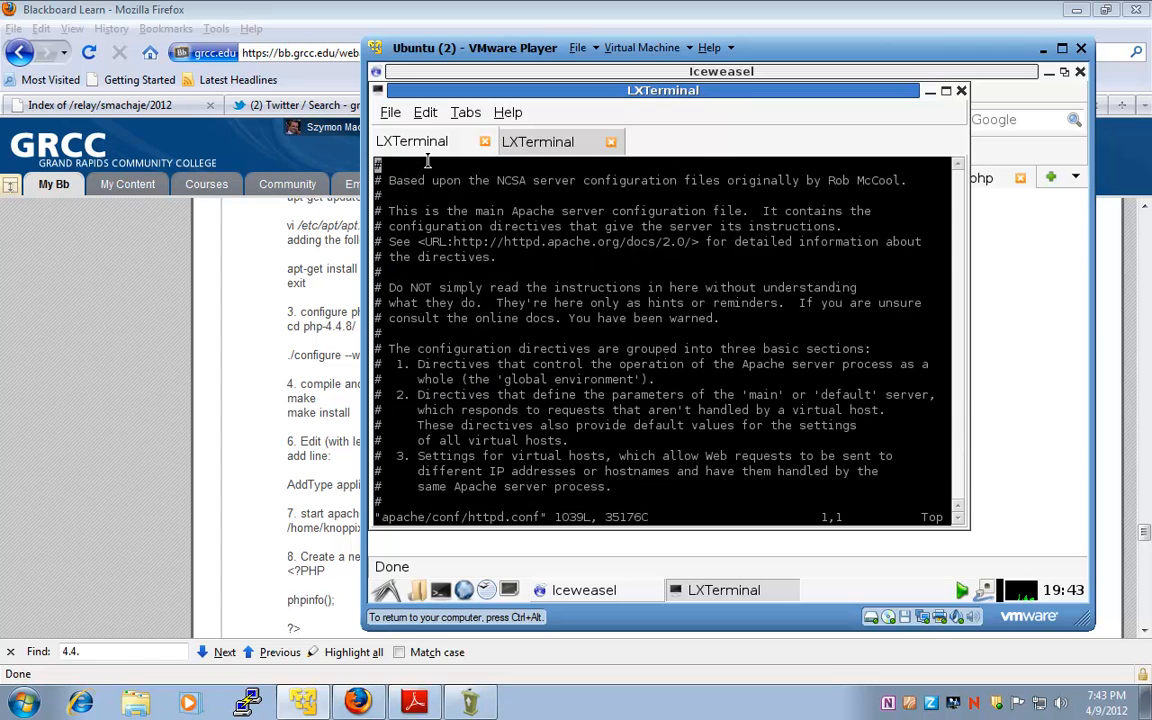
pyautogui.write('/php')
pyautogui.press('Return')
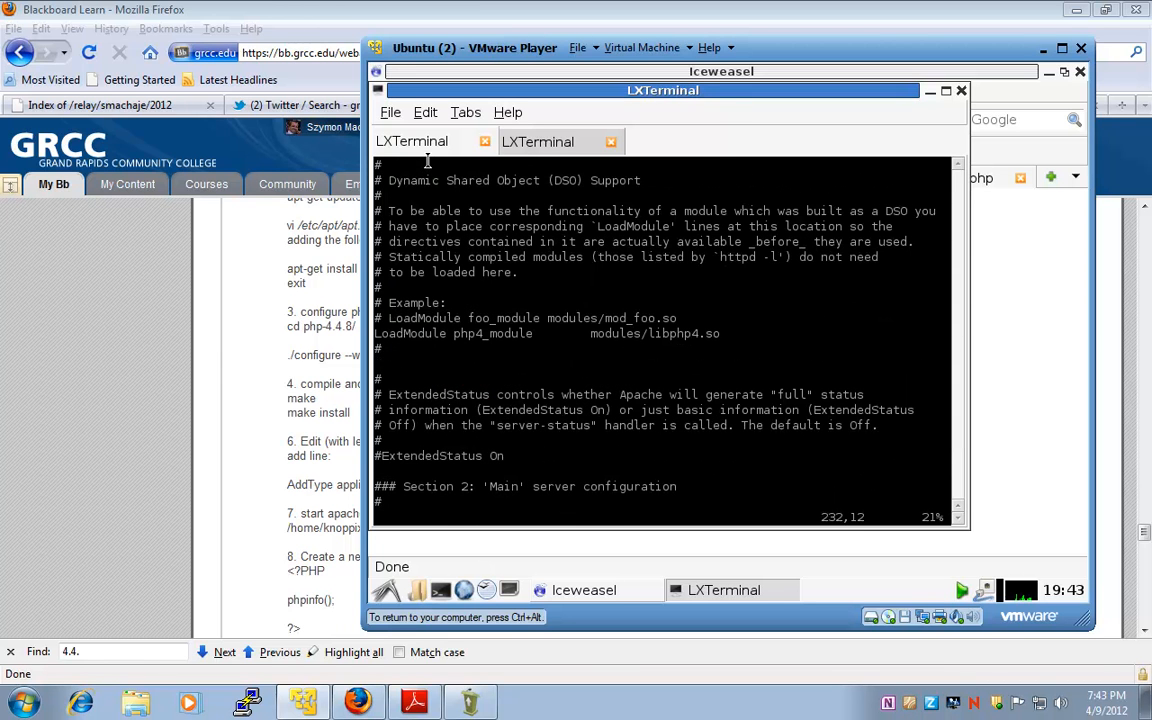
pyautogui.write('/php')
pyautogui.press('Return')
pyautogui.press('n')
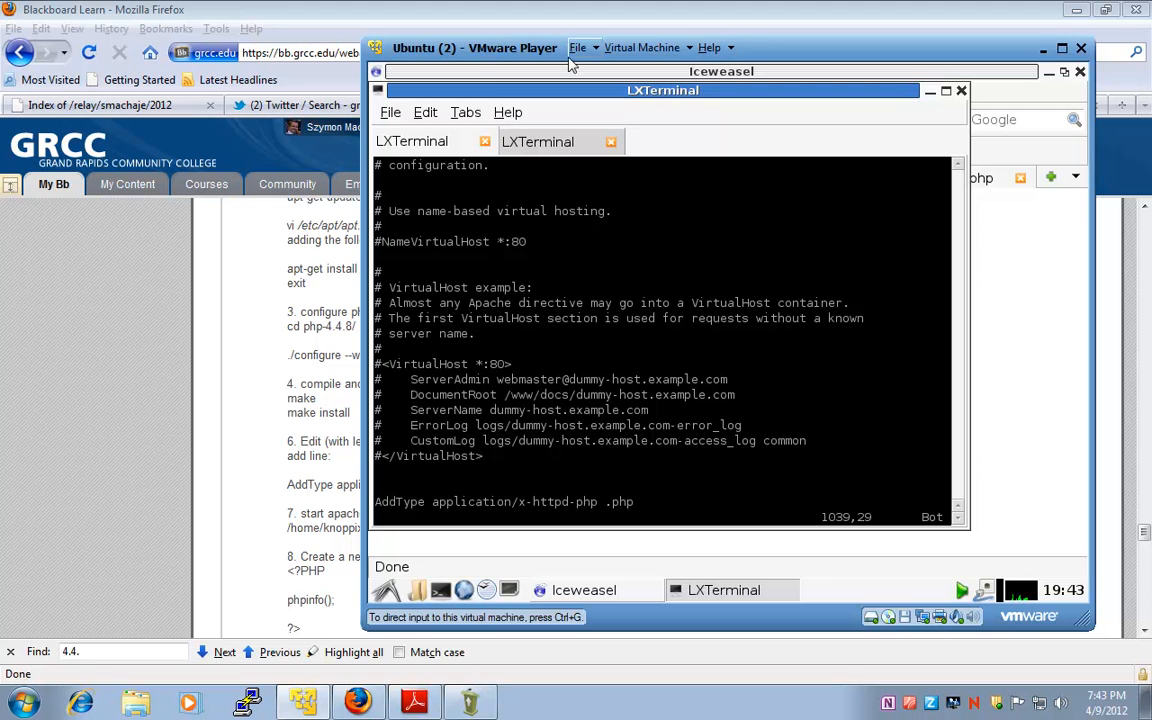
# Step: Reposition the VM window and search httpd.conf for AddType
pyautogui.moveTo(754, 52); pyautogui.dragTo(953, 75)
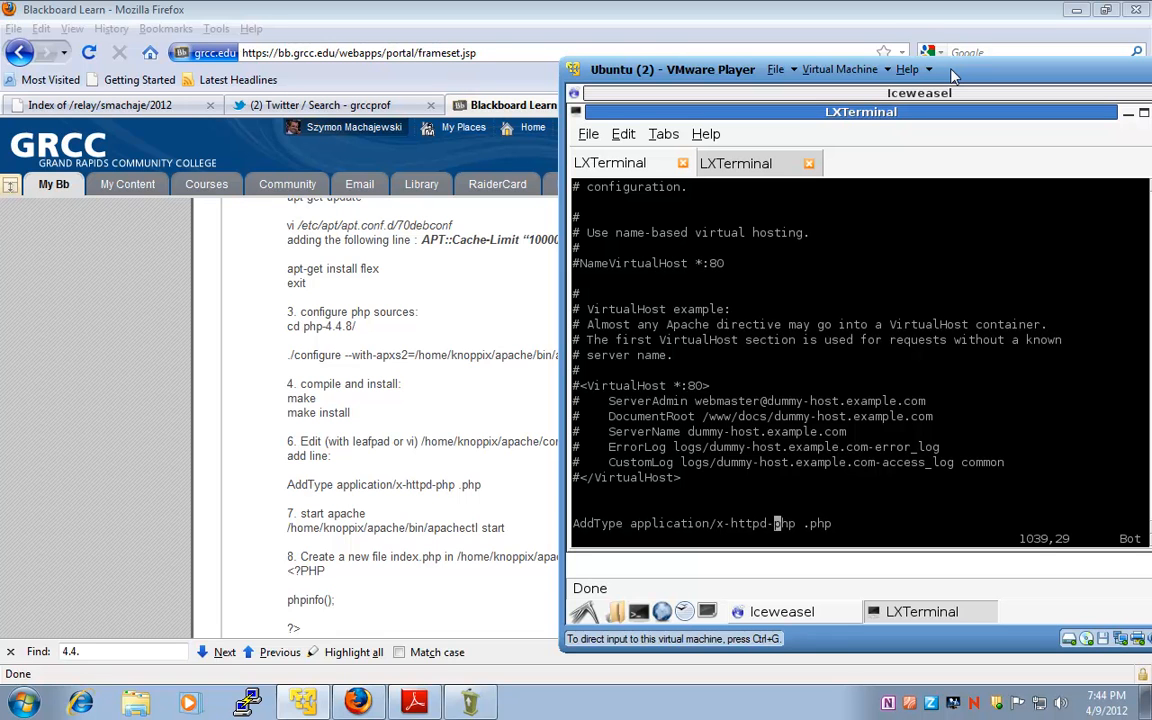
pyautogui.moveTo(953, 77); pyautogui.dragTo(951, 78)
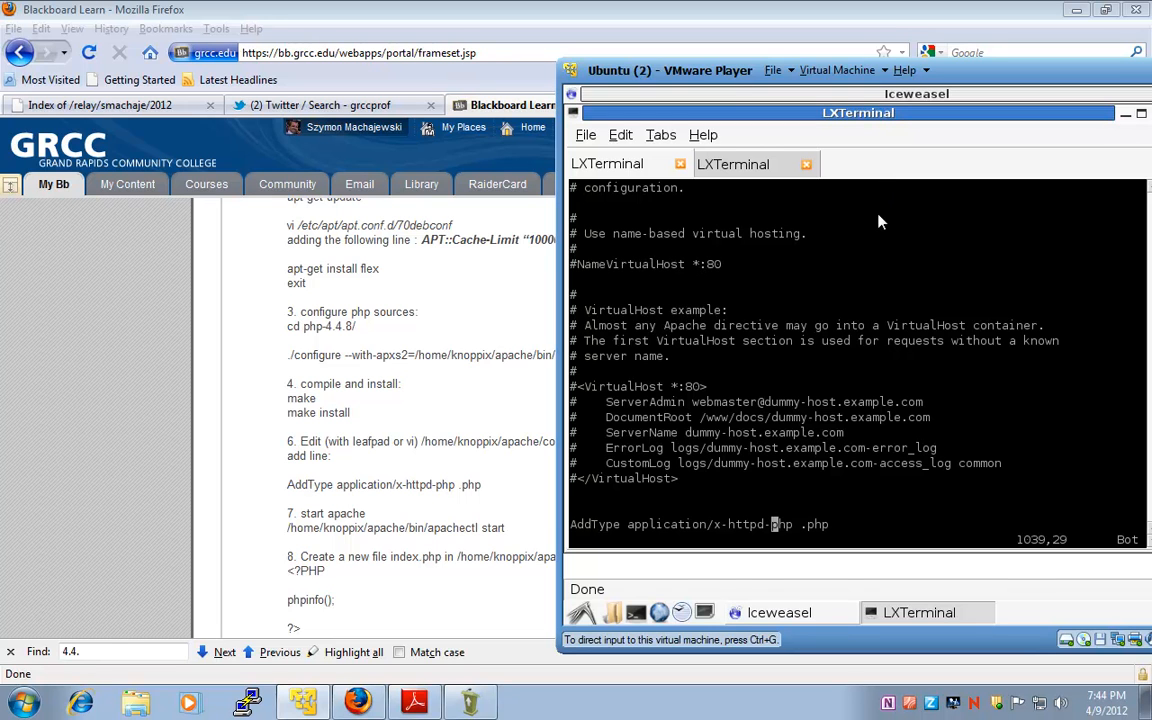
pyautogui.click(590, 188)
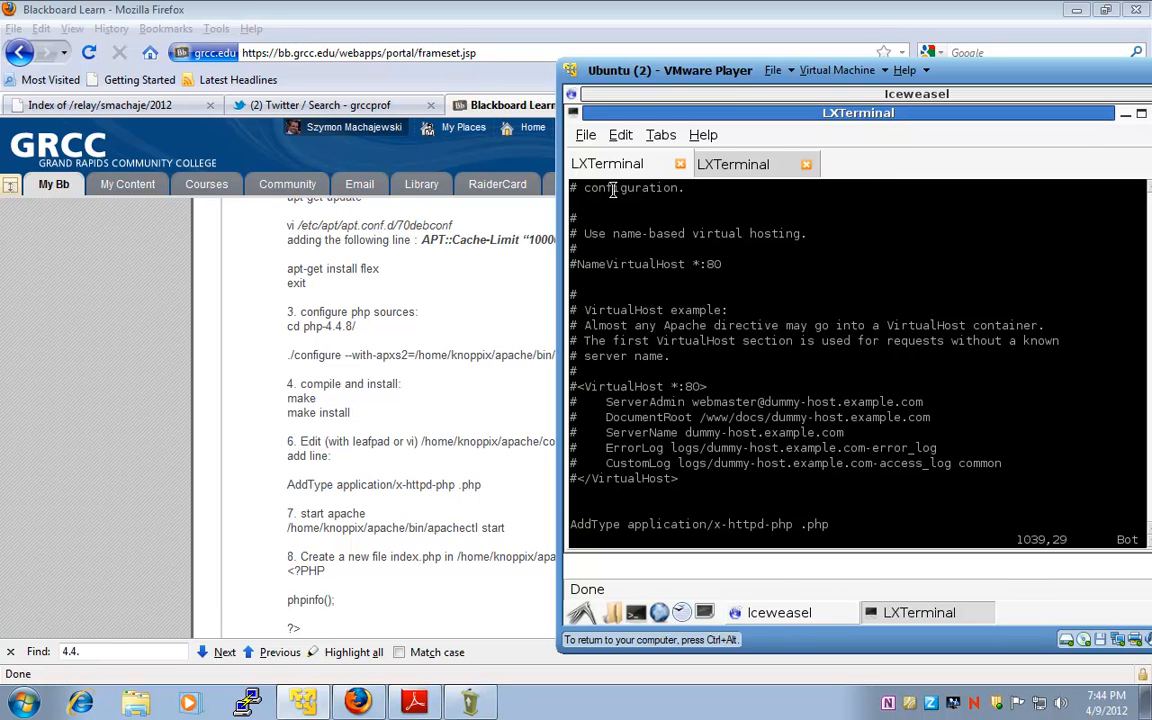
pyautogui.write('/AddType')
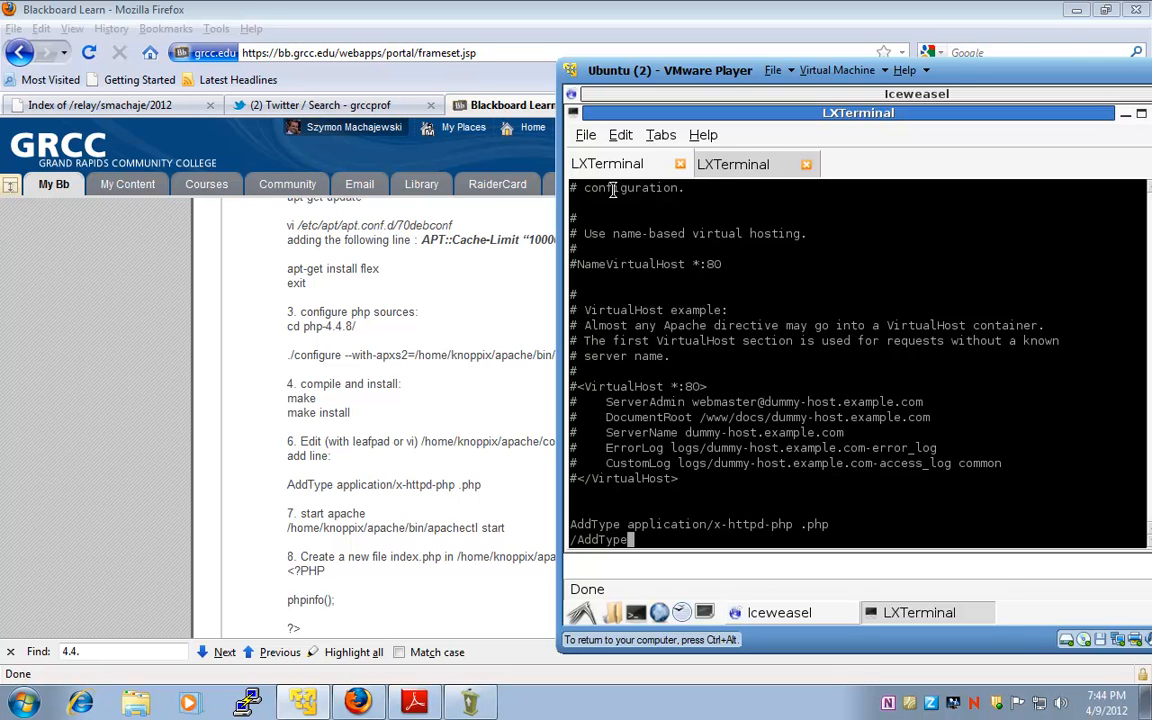
pyautogui.press('Return')
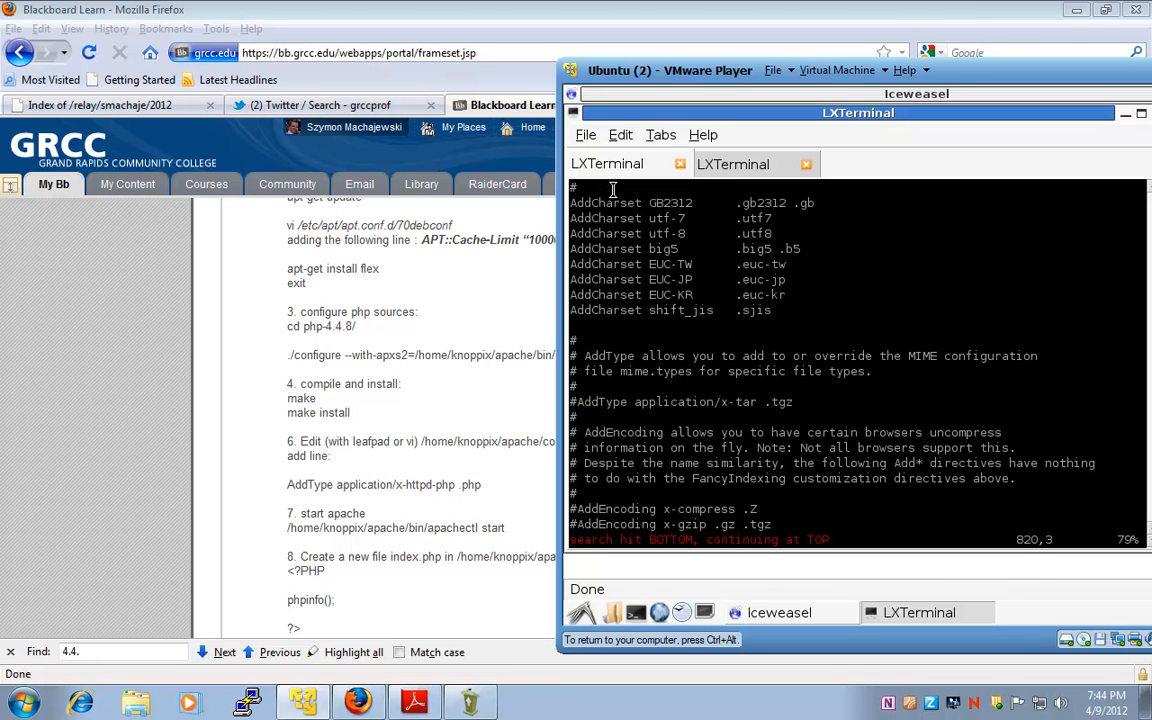
# Step: Page to the end of httpd.conf to confirm the PHP AddType line, then quit with :q
pyautogui.press('pagedown')
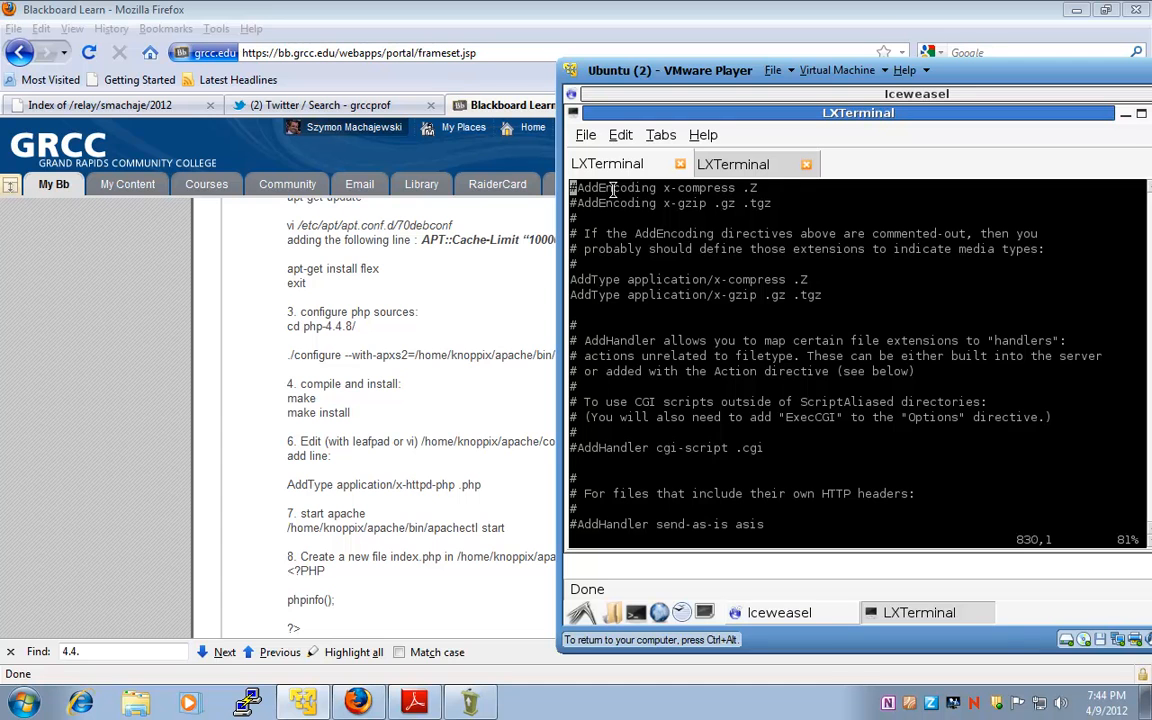
pyautogui.press('pagedown')
pyautogui.press('pagedown')
pyautogui.press('pagedown')
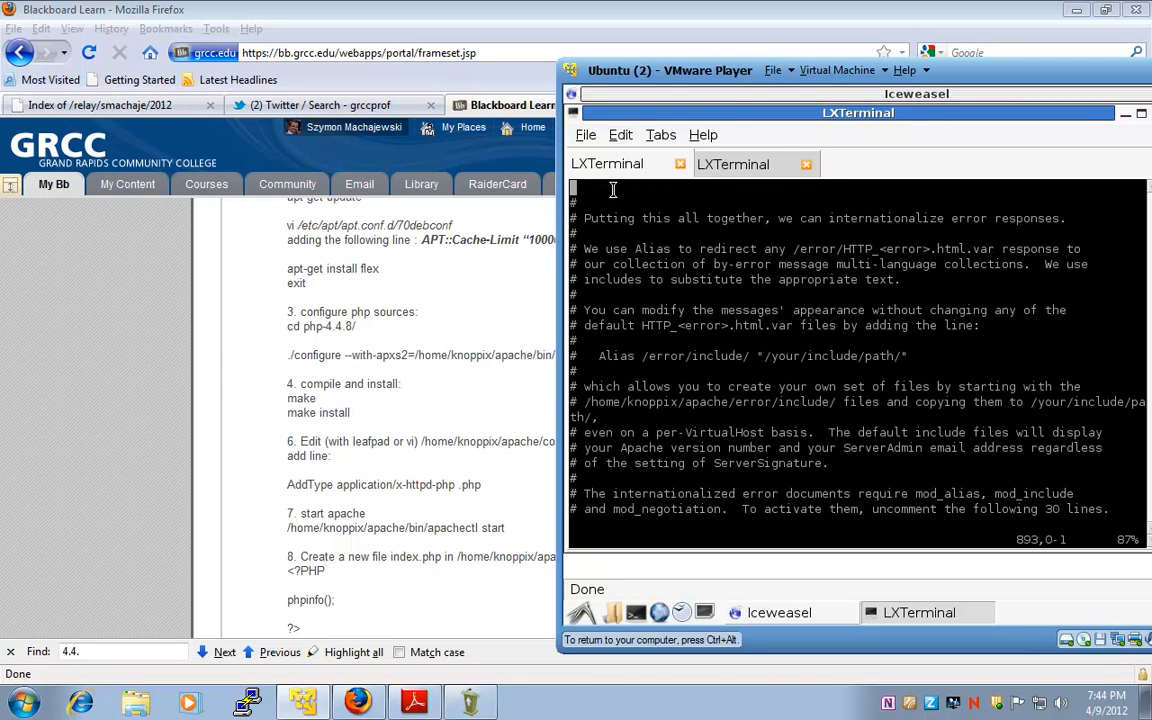
pyautogui.press('pageup')
pyautogui.press('pagedown')
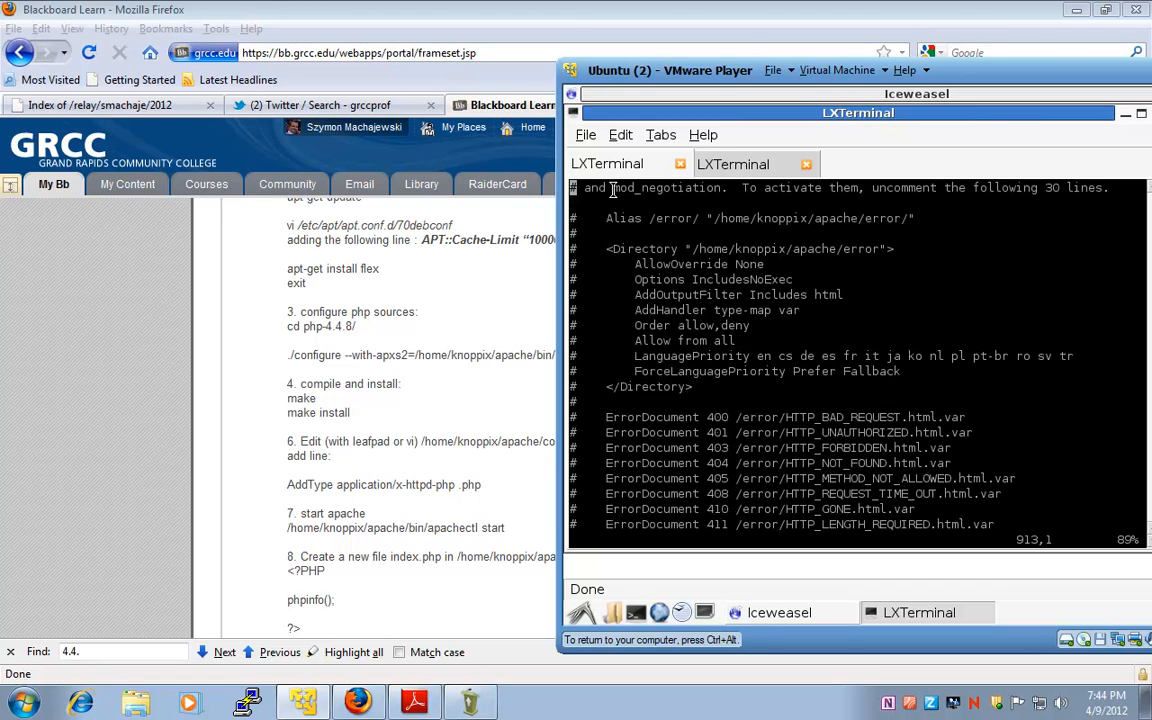
pyautogui.press('pagedown')
pyautogui.press('pagedown')
pyautogui.press('pagedown')
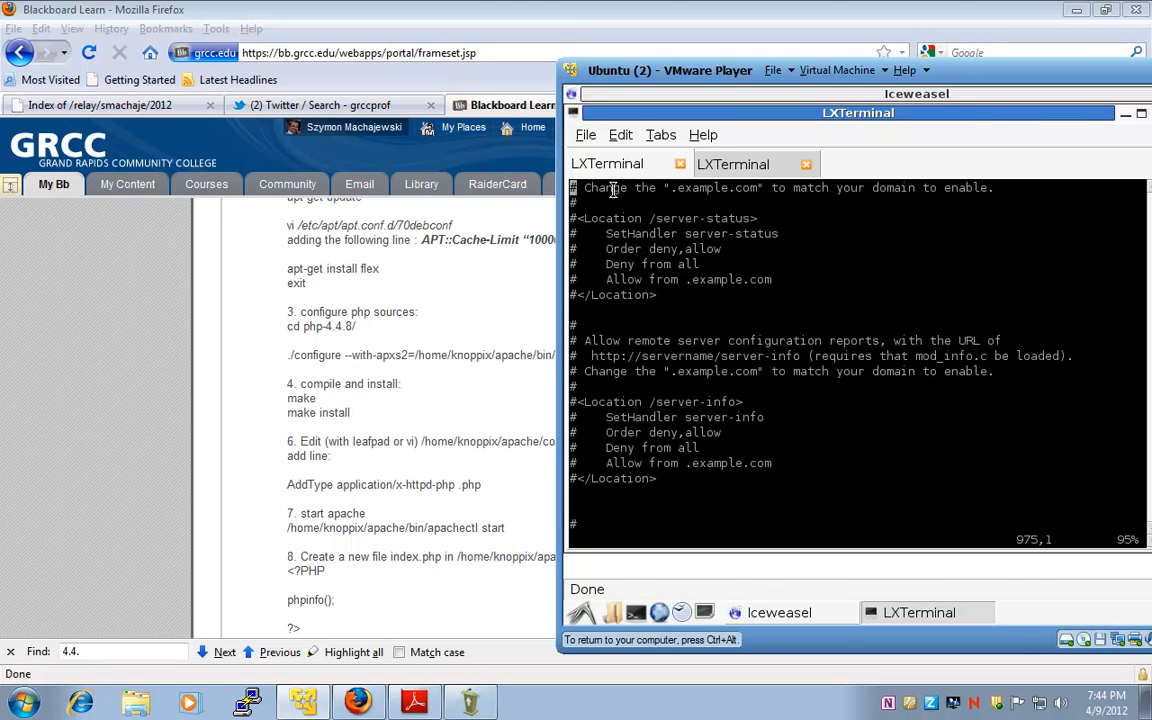
pyautogui.press('pagedown')
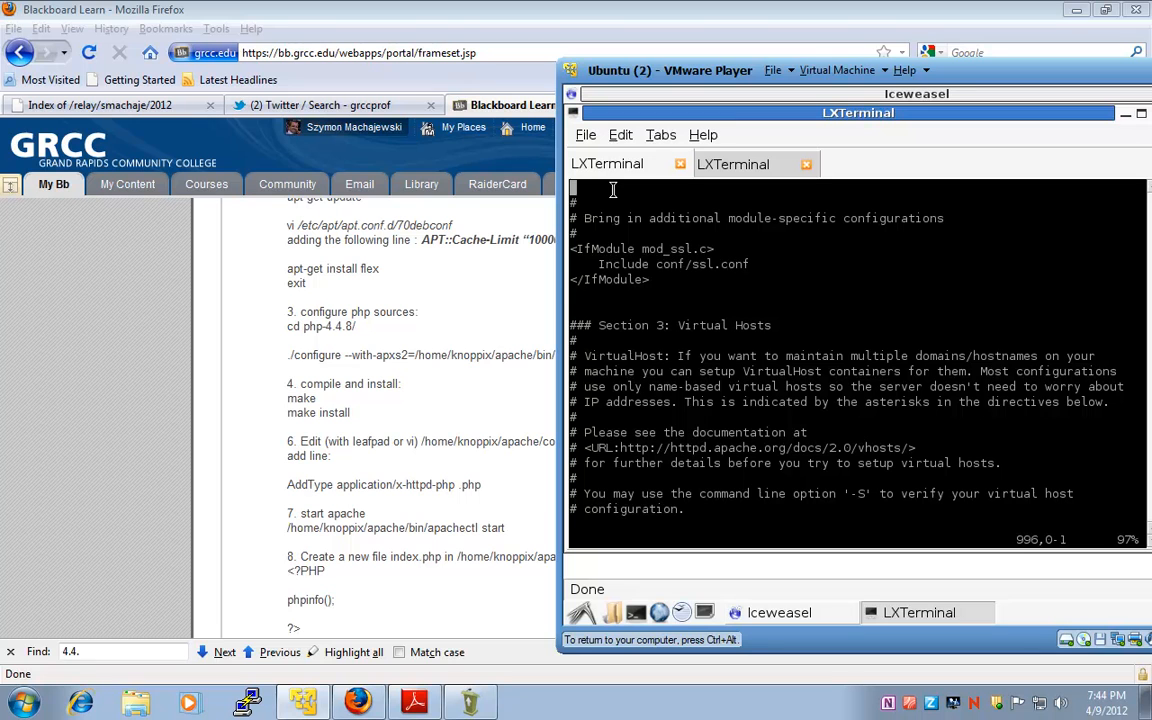
pyautogui.press('pagedown')
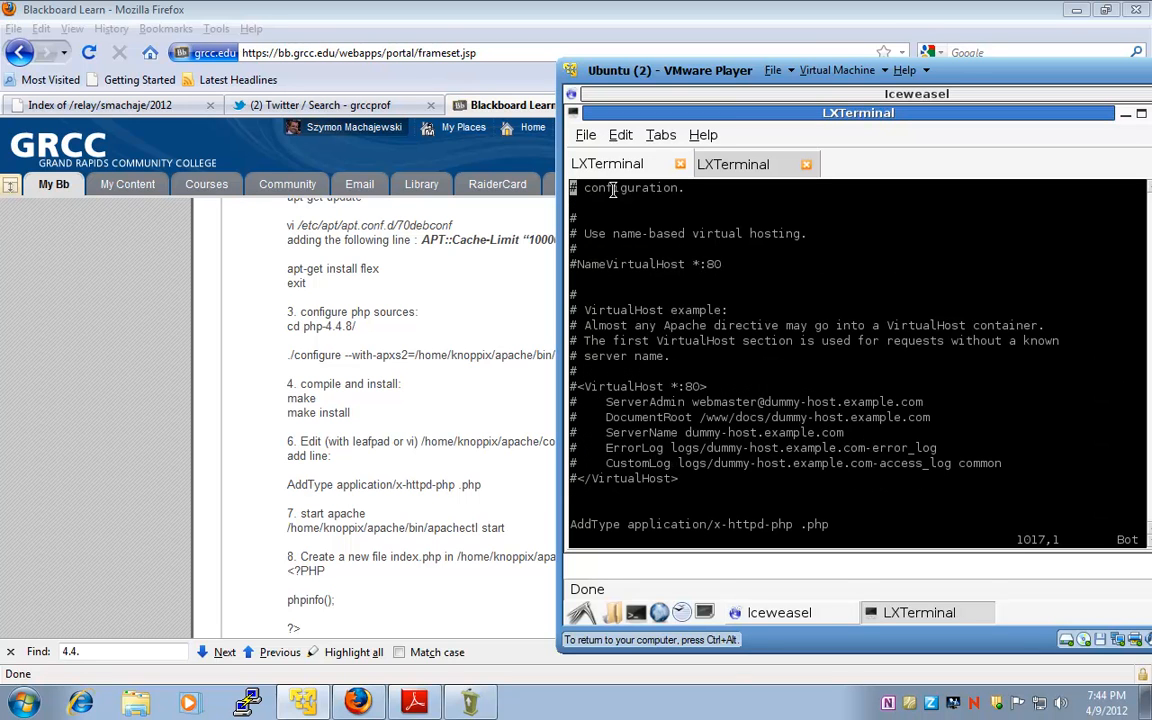
pyautogui.press('pagedown')
pyautogui.press('Up')
pyautogui.press('Up')
pyautogui.press('Up')
pyautogui.press('Up')
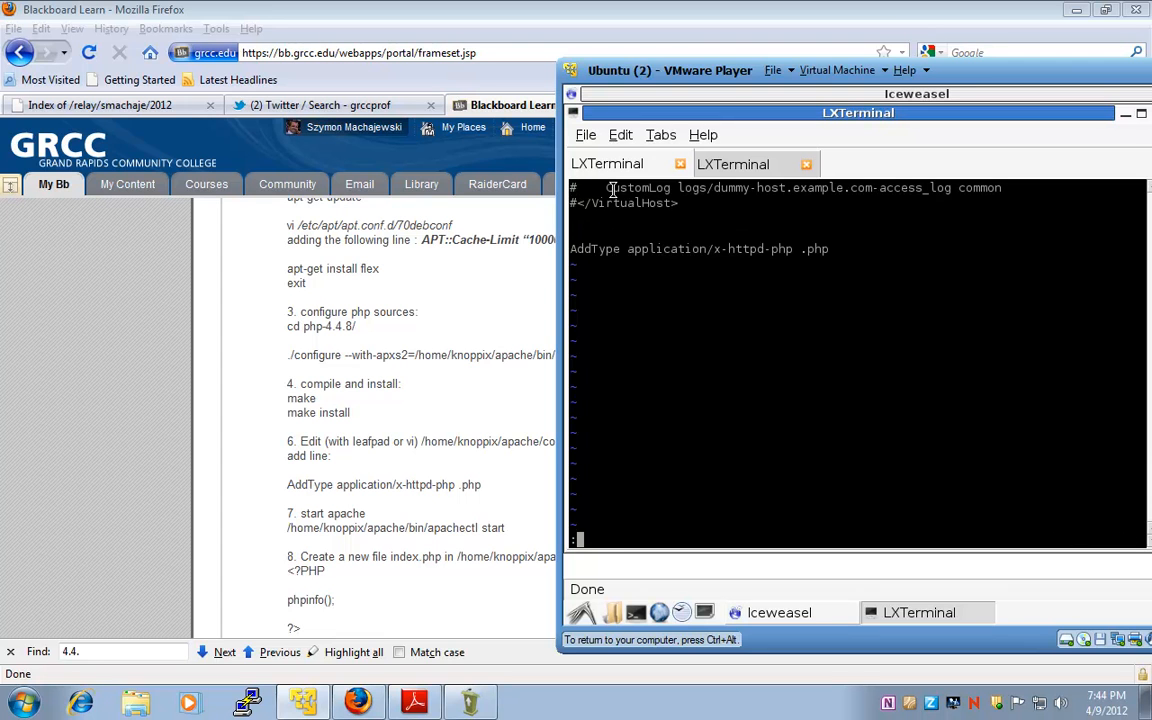
pyautogui.write(':q')
pyautogui.press('Return')
pyautogui.press('Up')
pyautogui.press('Up')
pyautogui.press('Up')
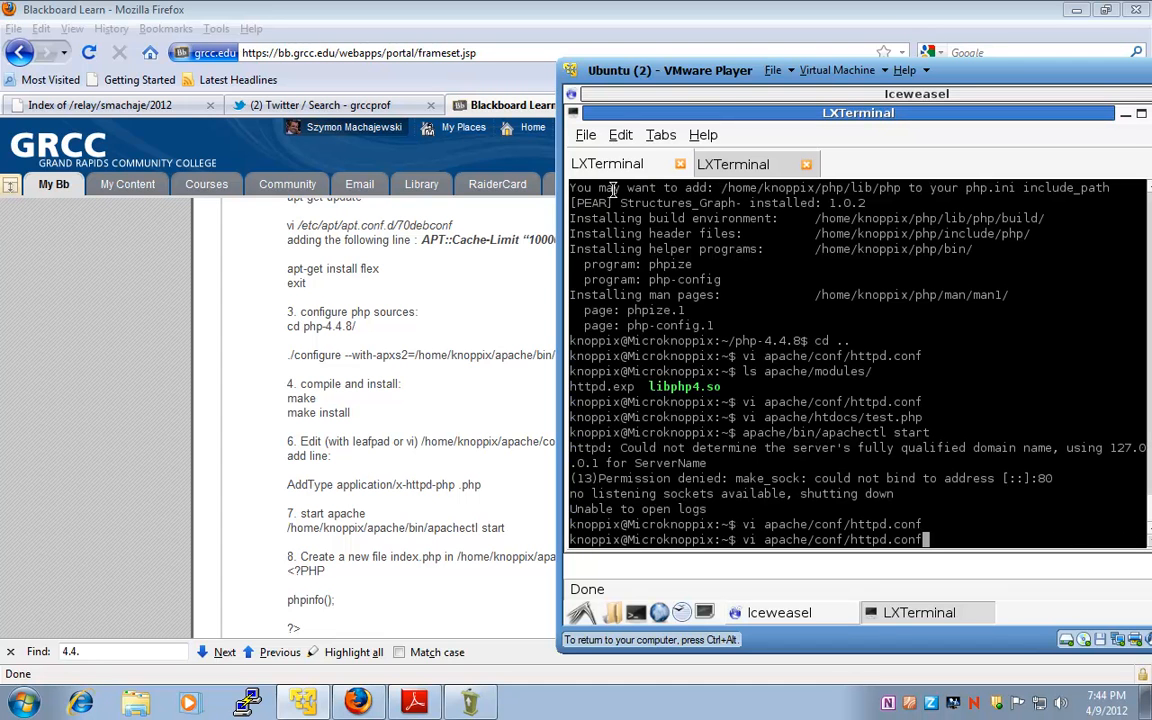
# Step: Stop and start Apache with apachectl in the regular user's terminal
pyautogui.press('Down')
pyautogui.press('BackSpace')
pyautogui.press('BackSpace')
pyautogui.press('BackSpace')
pyautogui.write('op')
pyautogui.press('Return')
pyautogui.press('Up')
pyautogui.press('BackSpace')
pyautogui.write('art')
pyautogui.press('Return')
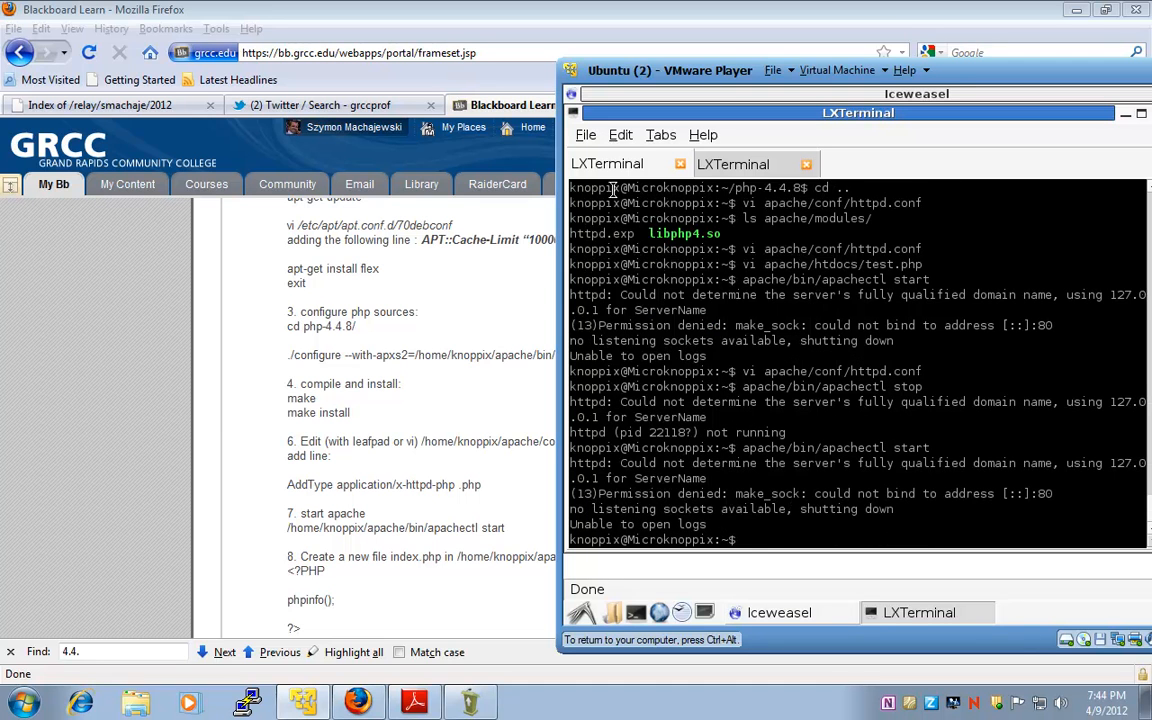
# Step: Stop and start Apache with apachectl in the root terminal
pyautogui.click(758, 163)
pyautogui.press('BackSpace')
pyautogui.press('BackSpace')
pyautogui.press('BackSpace')
pyautogui.press('BackSpace')
pyautogui.press('BackSpace')
pyautogui.press('BackSpace')
pyautogui.press('BackSpace')
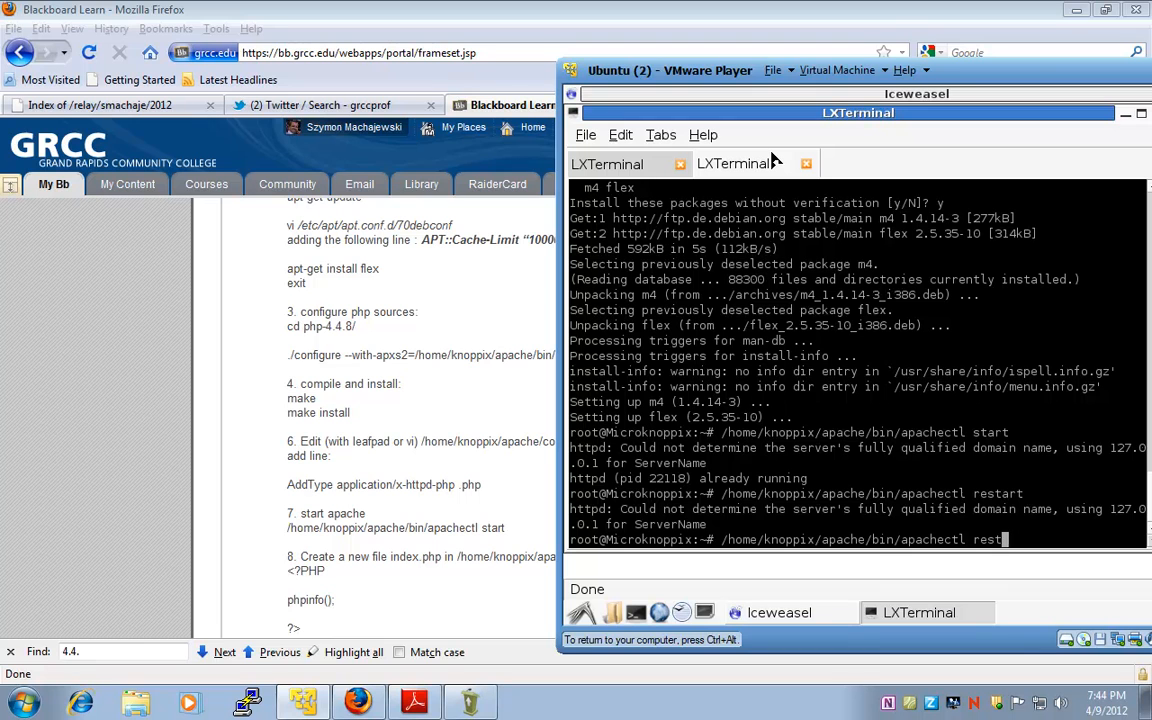
pyautogui.write('stop')
pyautogui.press('Return')
pyautogui.press('Up')
pyautogui.press('BackSpace')
pyautogui.press('BackSpace')
pyautogui.write('art')
pyautogui.press('Return')
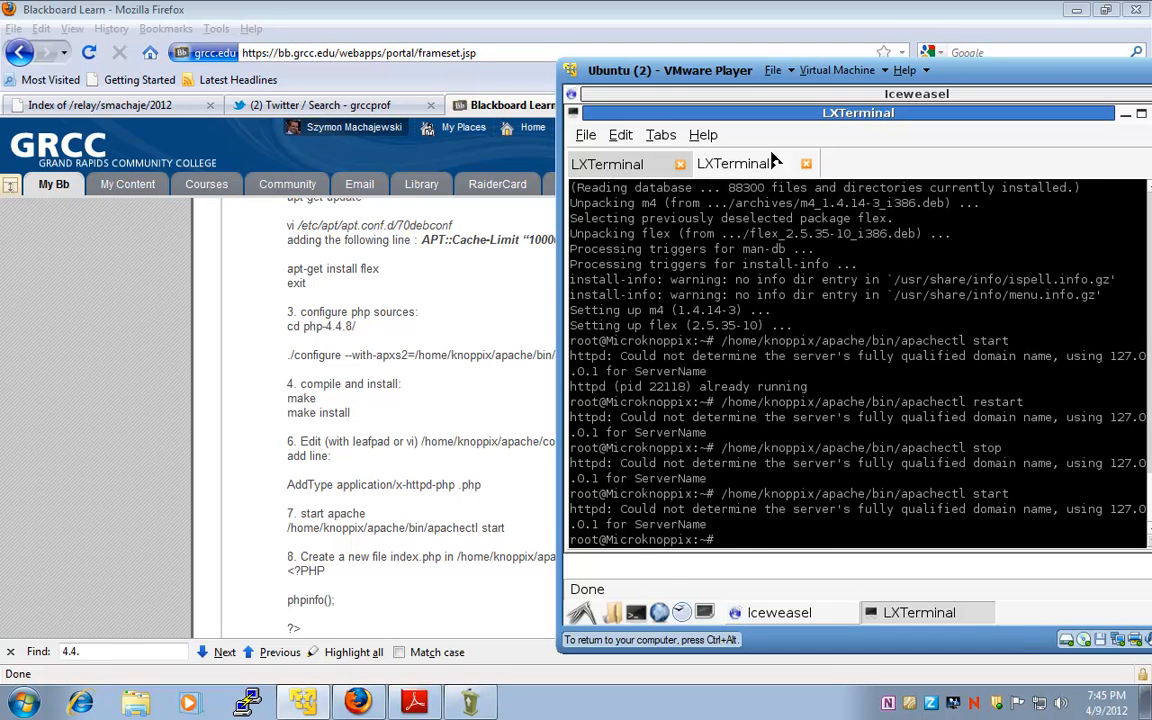
# Step: Tail /home/knoppix/apache/logs/error_log, then reload test.php to show the phpinfo page
pyautogui.write('tail /home/knoppix/')
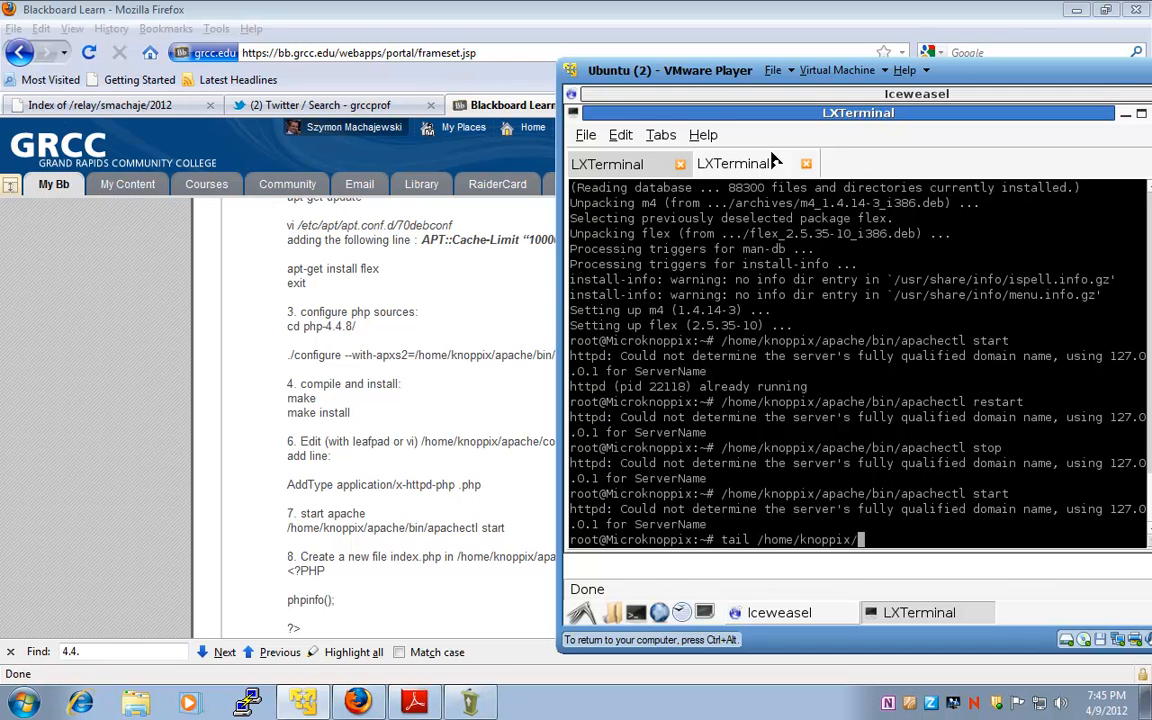
pyautogui.write('apache/logs/error_log')
pyautogui.press('Return')
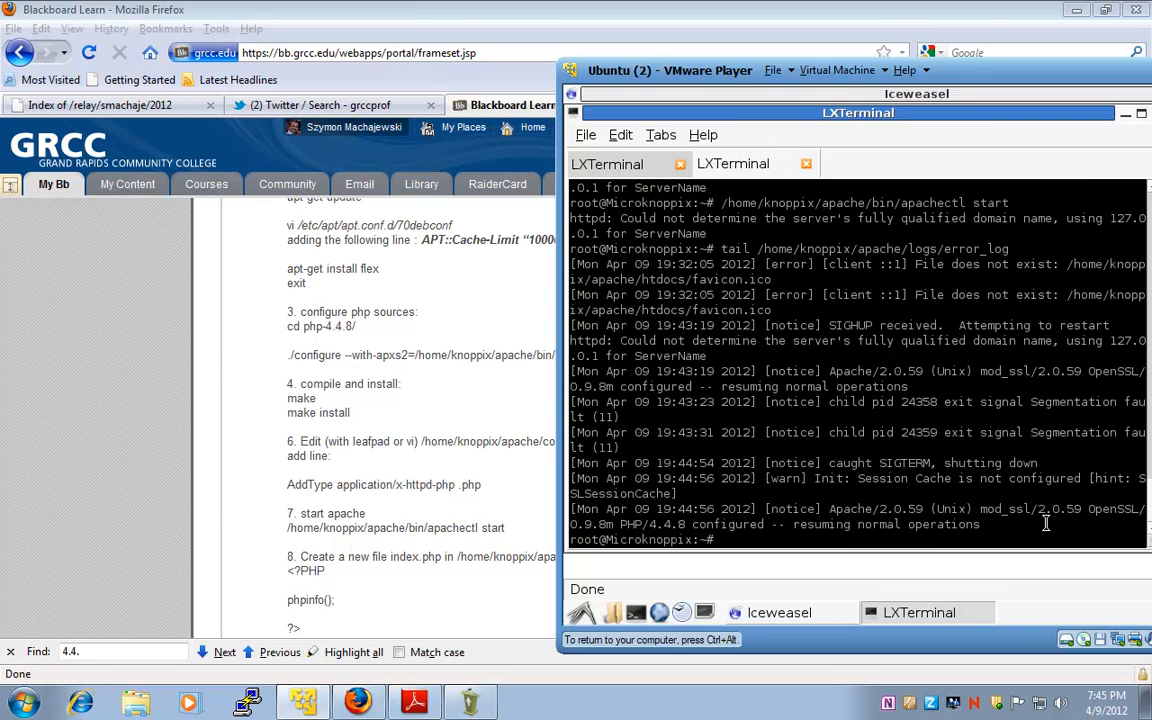
pyautogui.click(773, 614)
pyautogui.click(659, 142)
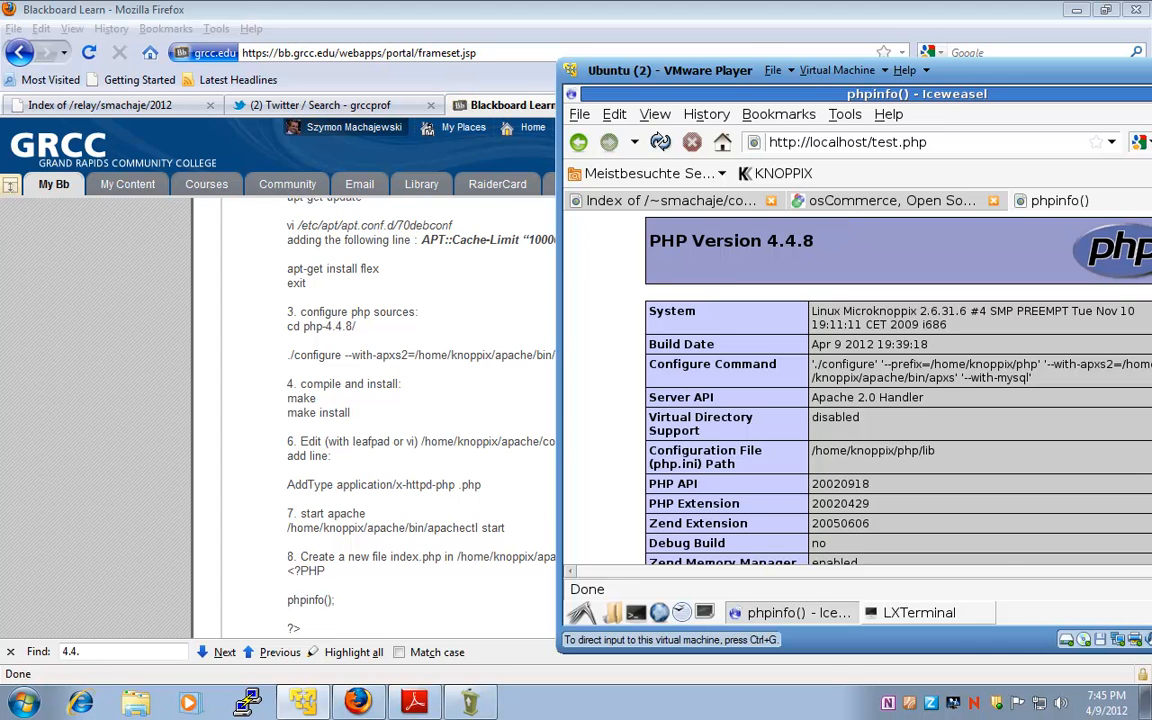
# Step: Reposition the VM window and pick out i686 in the phpinfo System row
pyautogui.moveTo(1093, 77); pyautogui.dragTo(831, 80)
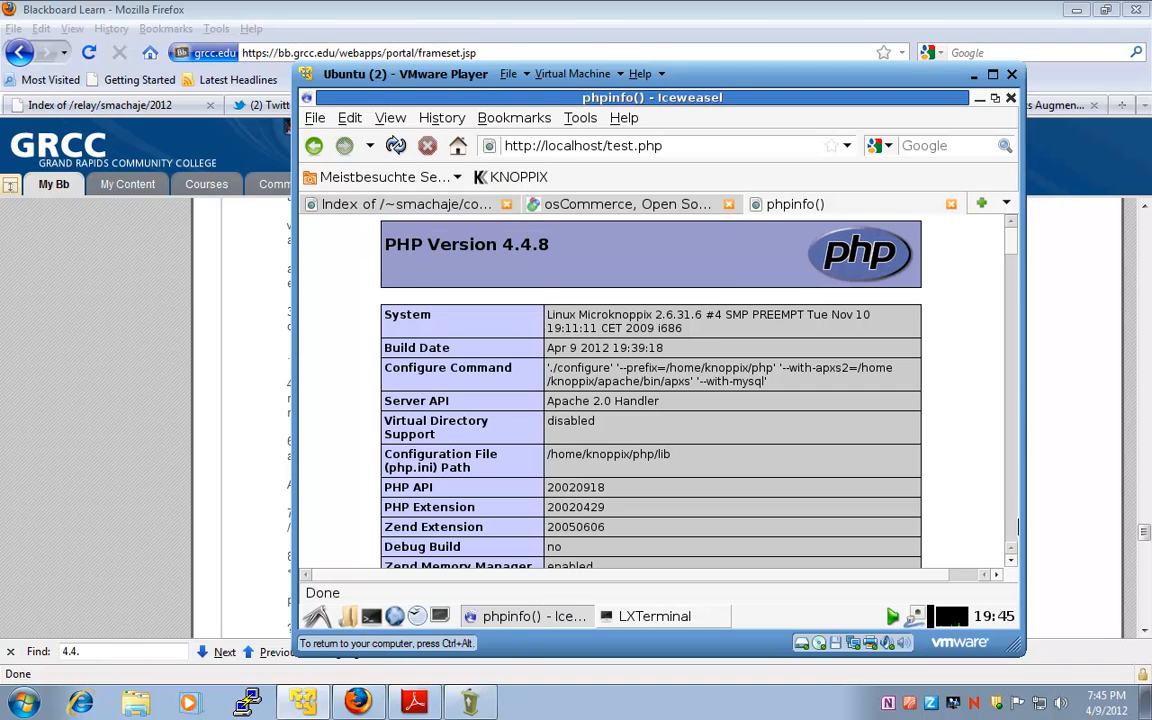
pyautogui.doubleClick(669, 328)
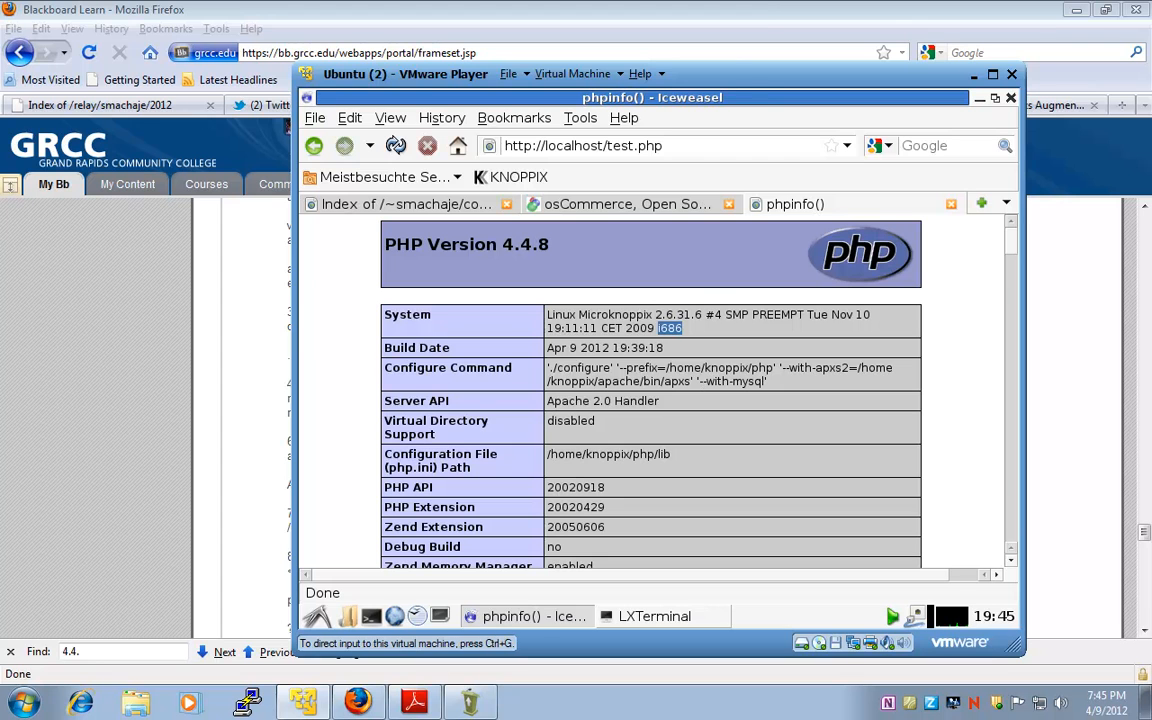
pyautogui.moveTo(684, 72); pyautogui.dragTo(804, 20)
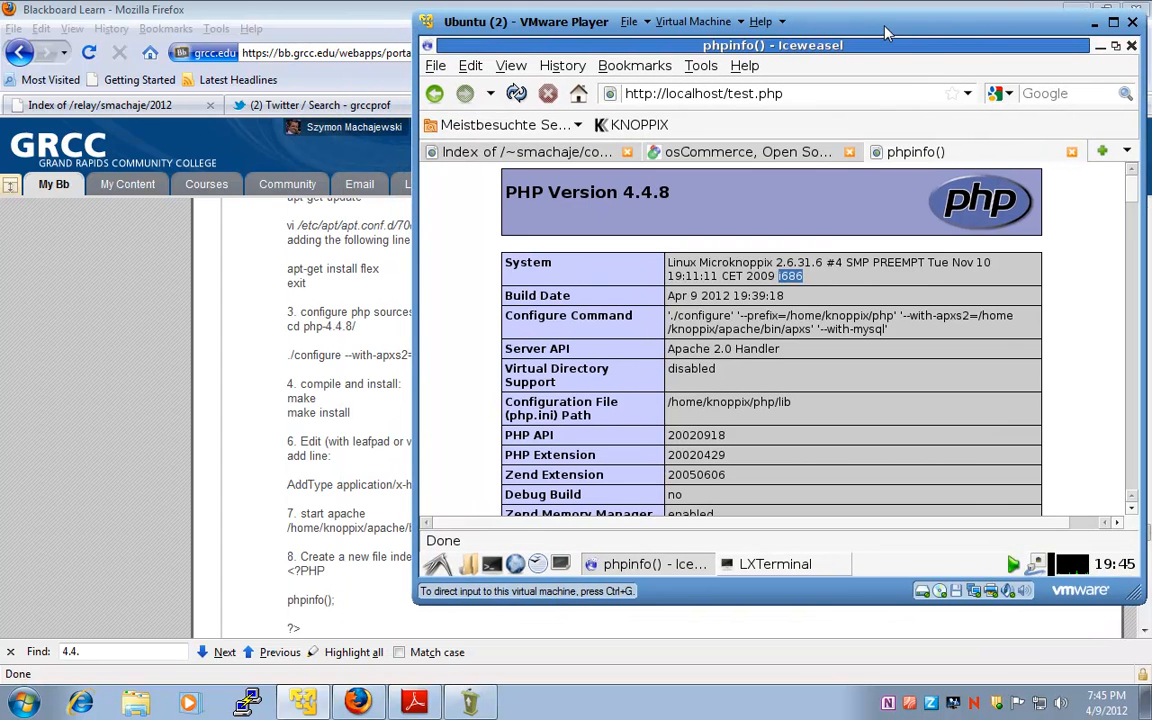
# Step: Bring up the Blackboard osCommerce instructions and select the DirectoryIndex index.php line
pyautogui.click(293, 382)
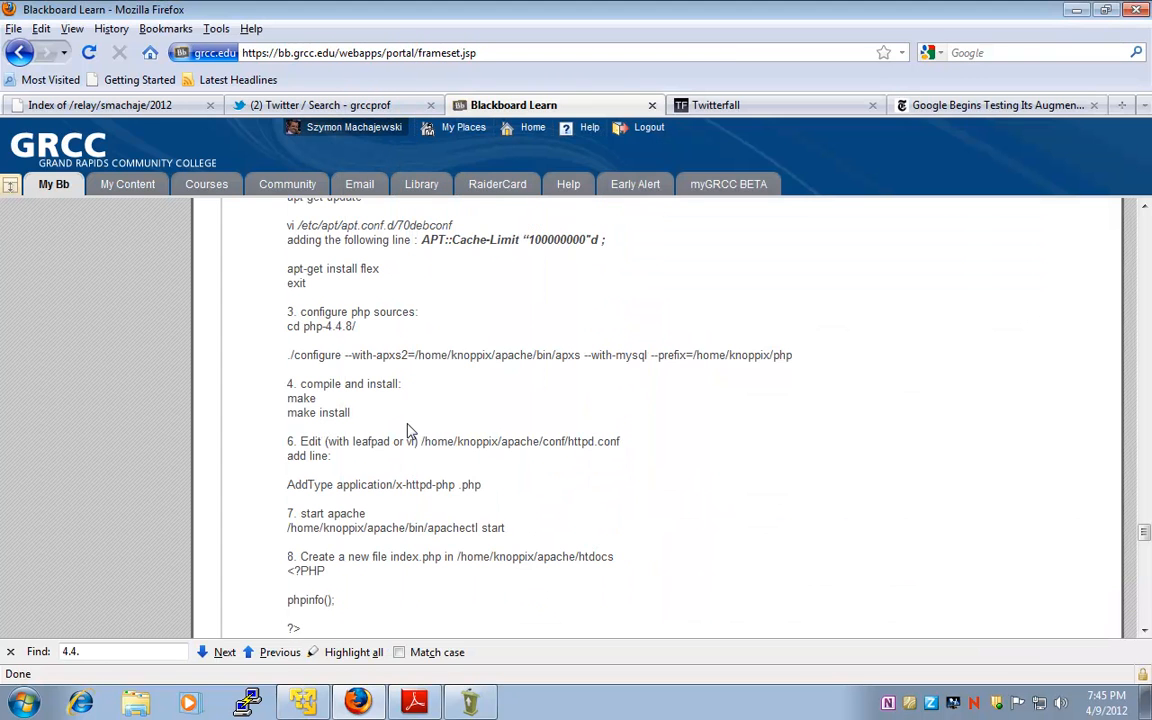
pyautogui.scroll(-20, 407, 426)
pyautogui.scroll(2, 408, 424)
pyautogui.moveTo(285, 381); pyautogui.dragTo(619, 398)
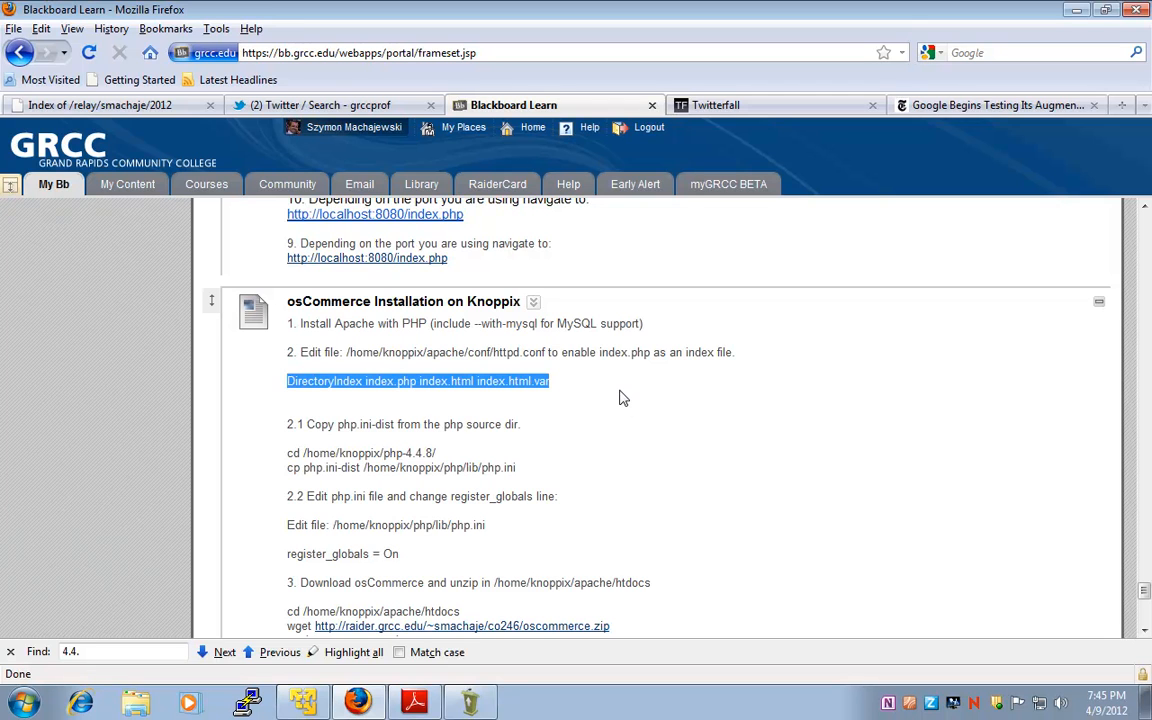
# Step: Select the word DirectoryIndex in the instructions, then raise the VMware Player window
pyautogui.click(310, 404)
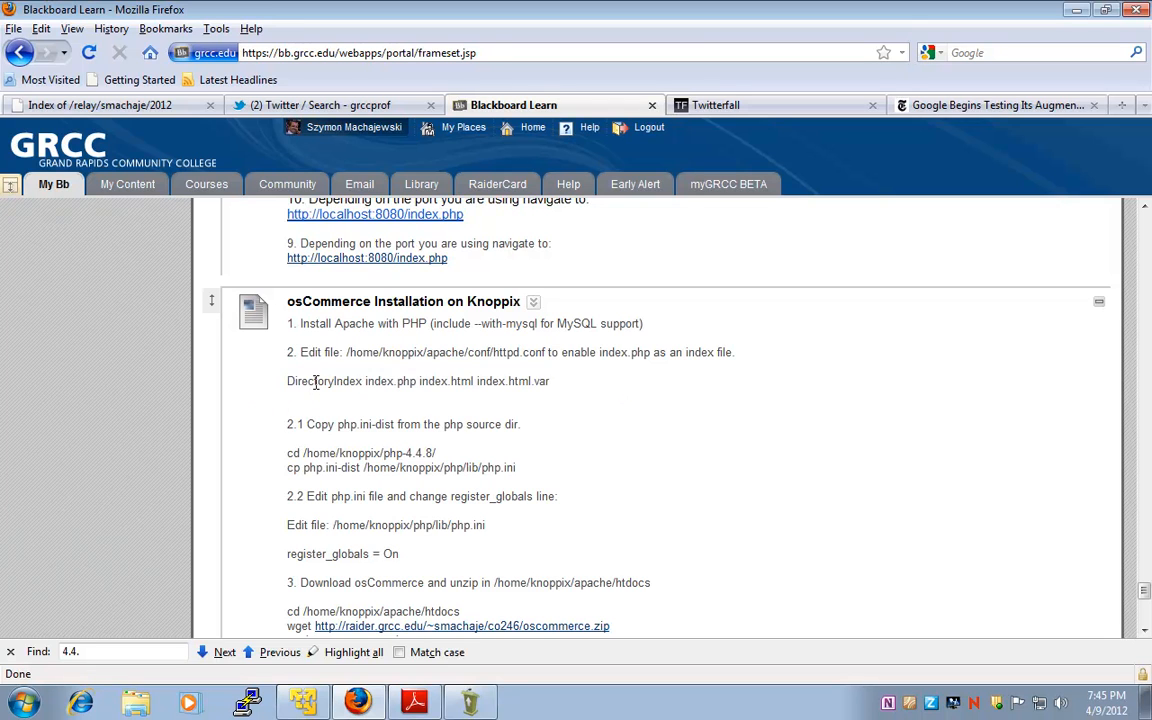
pyautogui.doubleClick(292, 381)
pyautogui.click(476, 702)
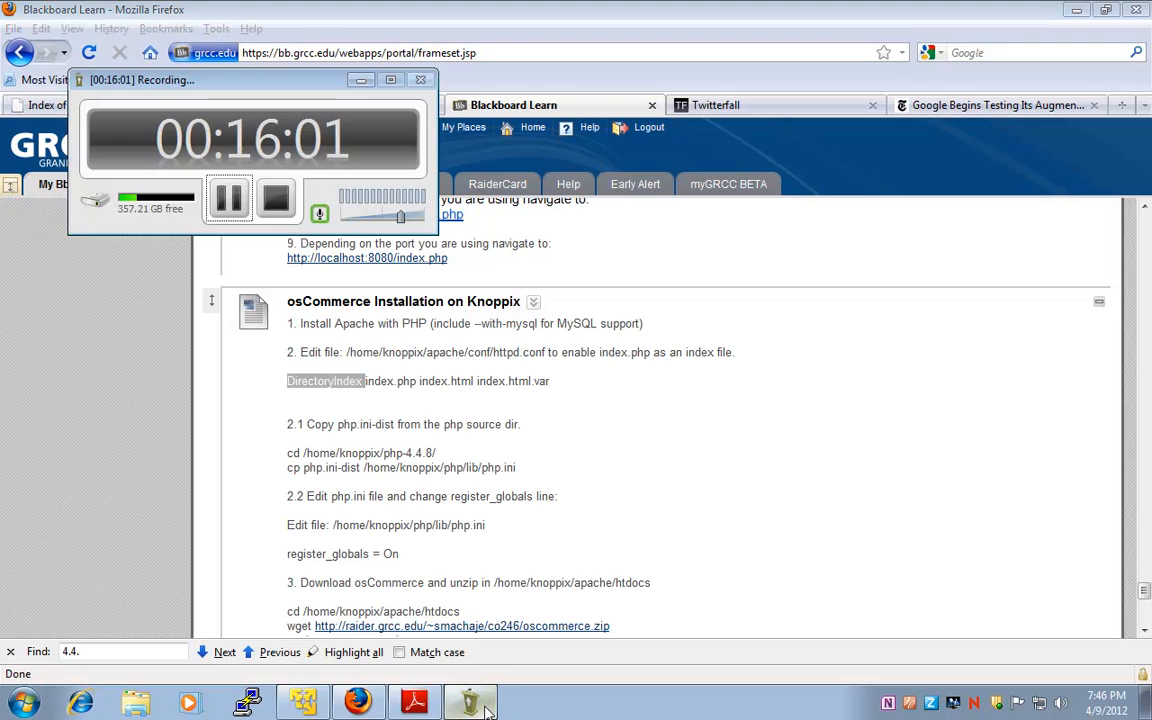
pyautogui.click(350, 712)
pyautogui.moveTo(313, 712)
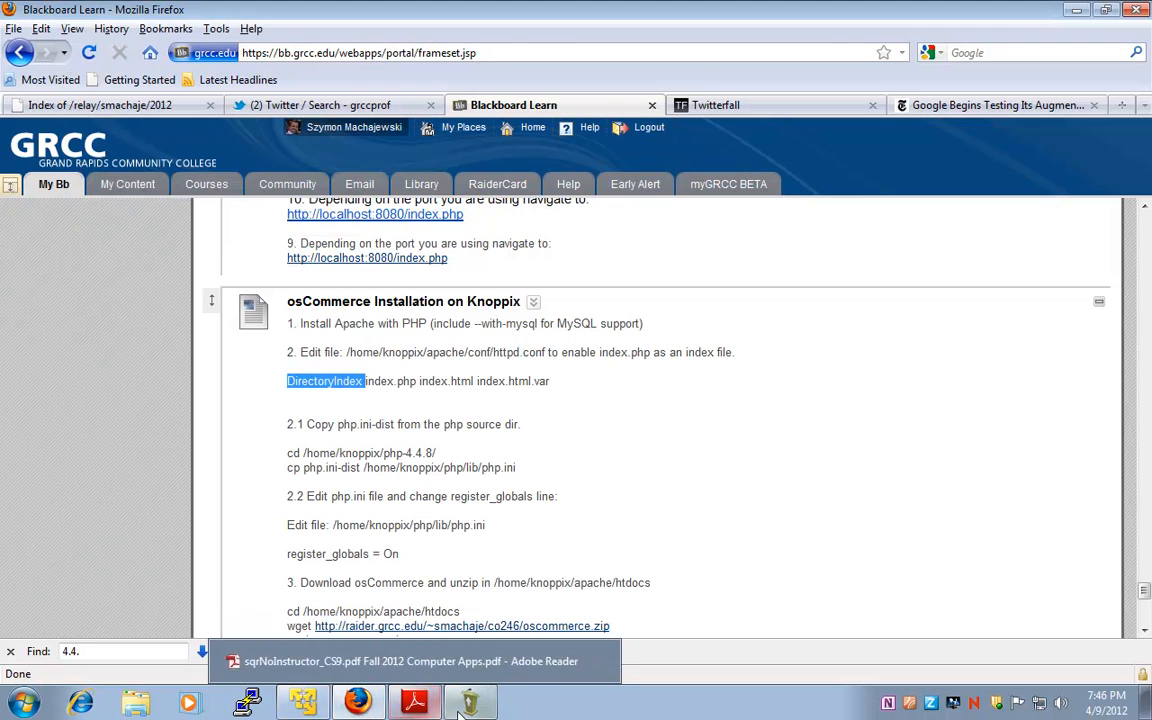
pyautogui.click(318, 707)
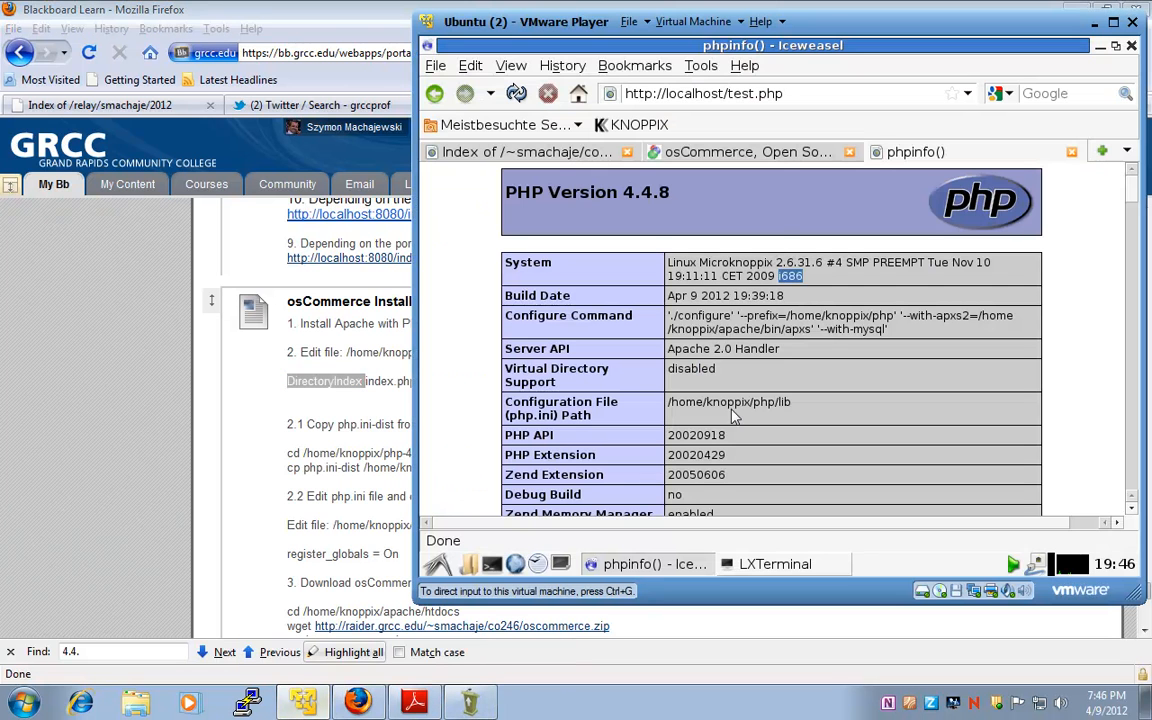
# Step: Reopen httpd.conf in vi as the regular user and find the DirectoryIndex line
pyautogui.click(782, 564)
pyautogui.click(771, 564)
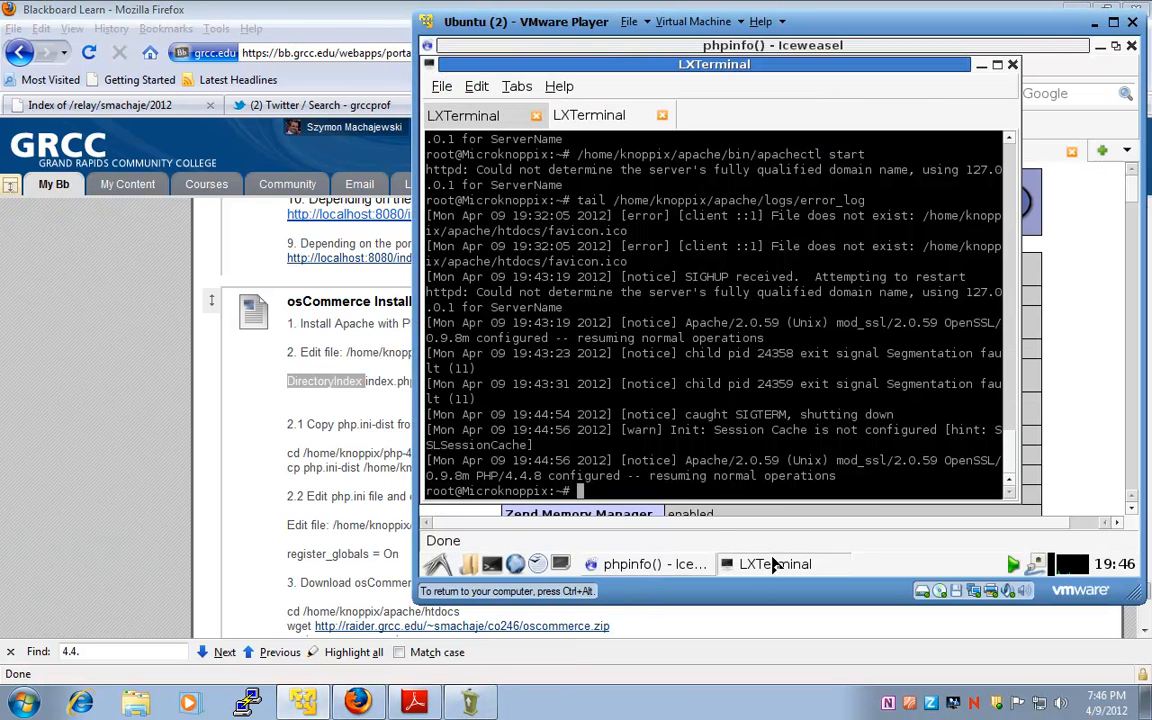
pyautogui.press('Up')
pyautogui.press('Up')
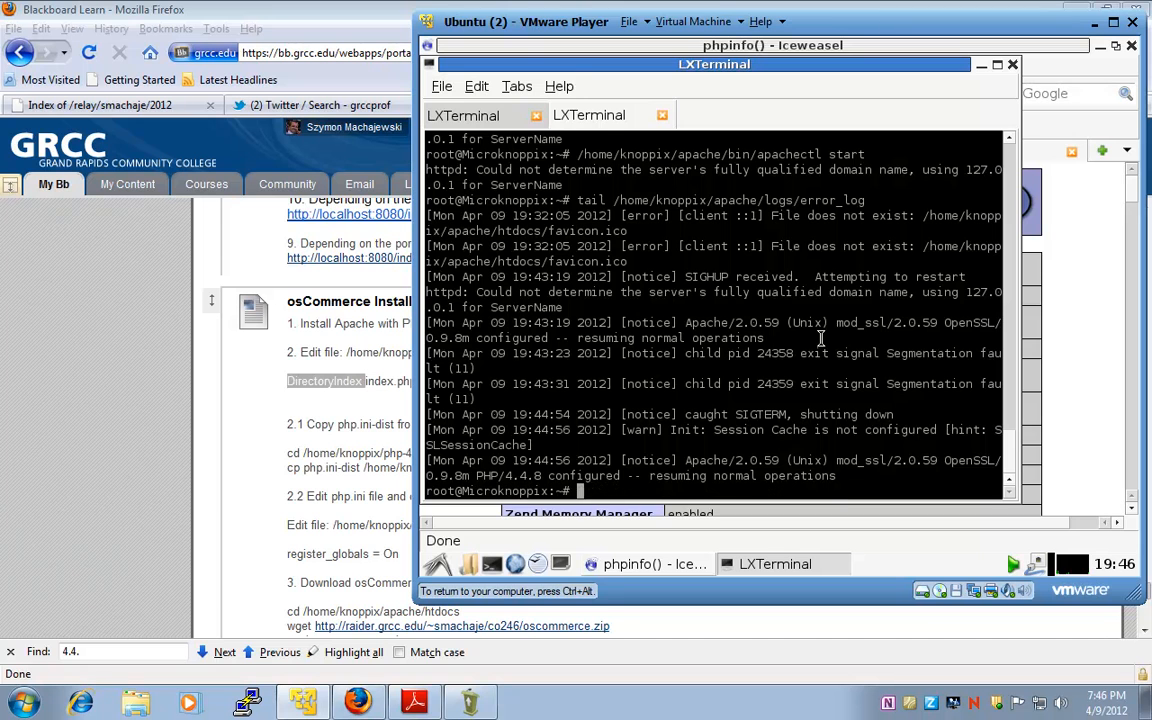
pyautogui.click(497, 118)
pyautogui.press('Up')
pyautogui.press('Up')
pyautogui.press('Up')
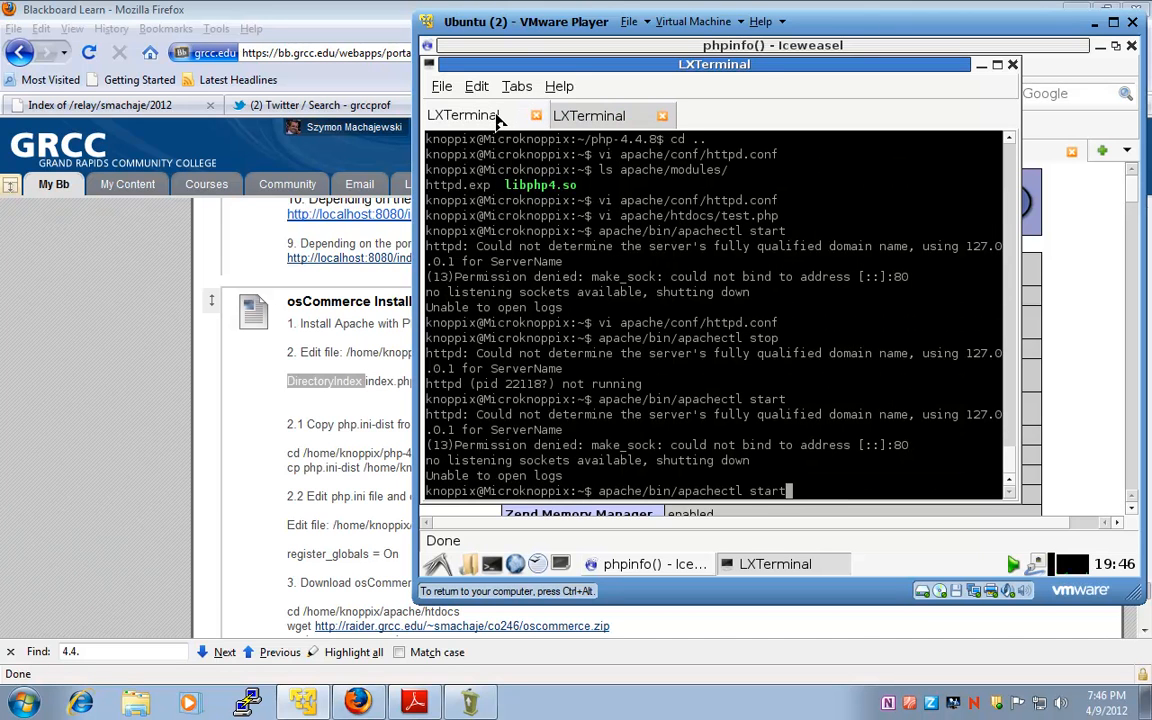
pyautogui.press('Return')
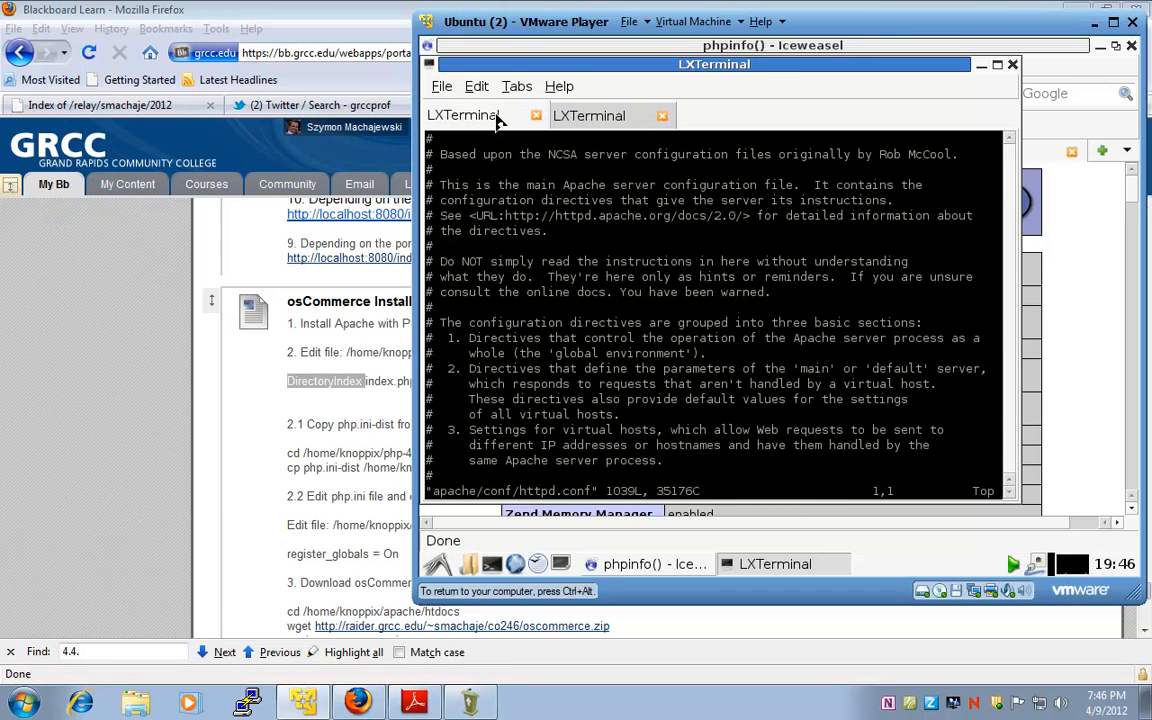
pyautogui.write('/DirectoryIndex')
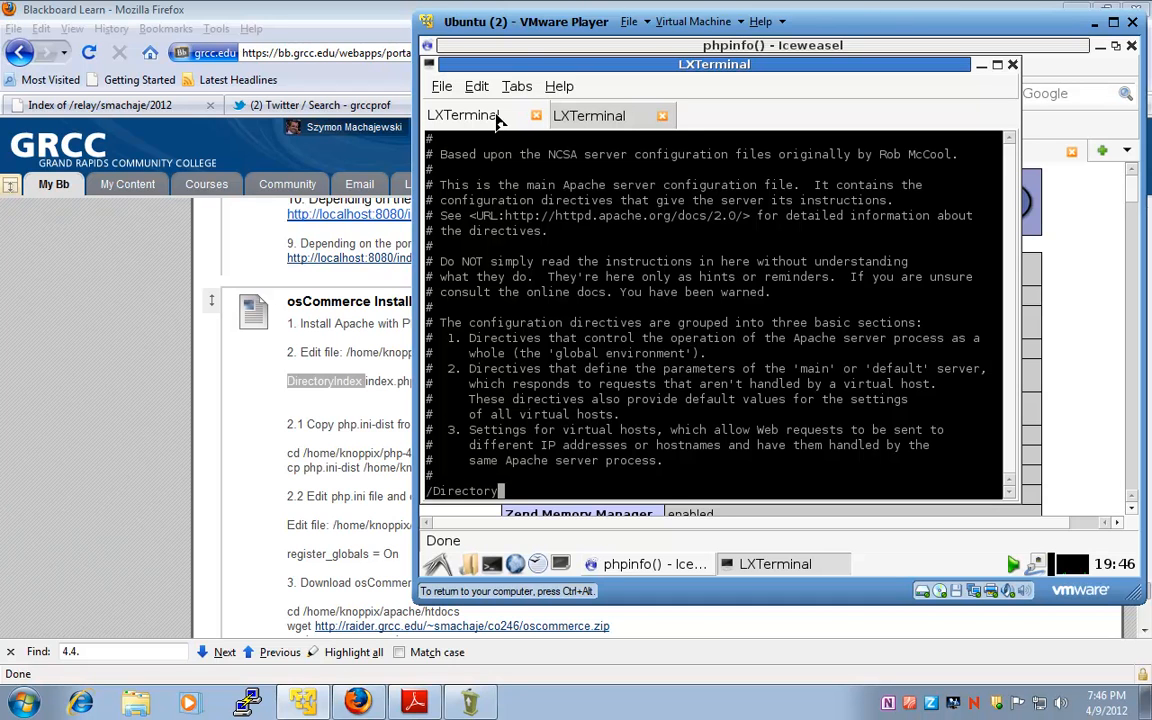
pyautogui.press('Return')
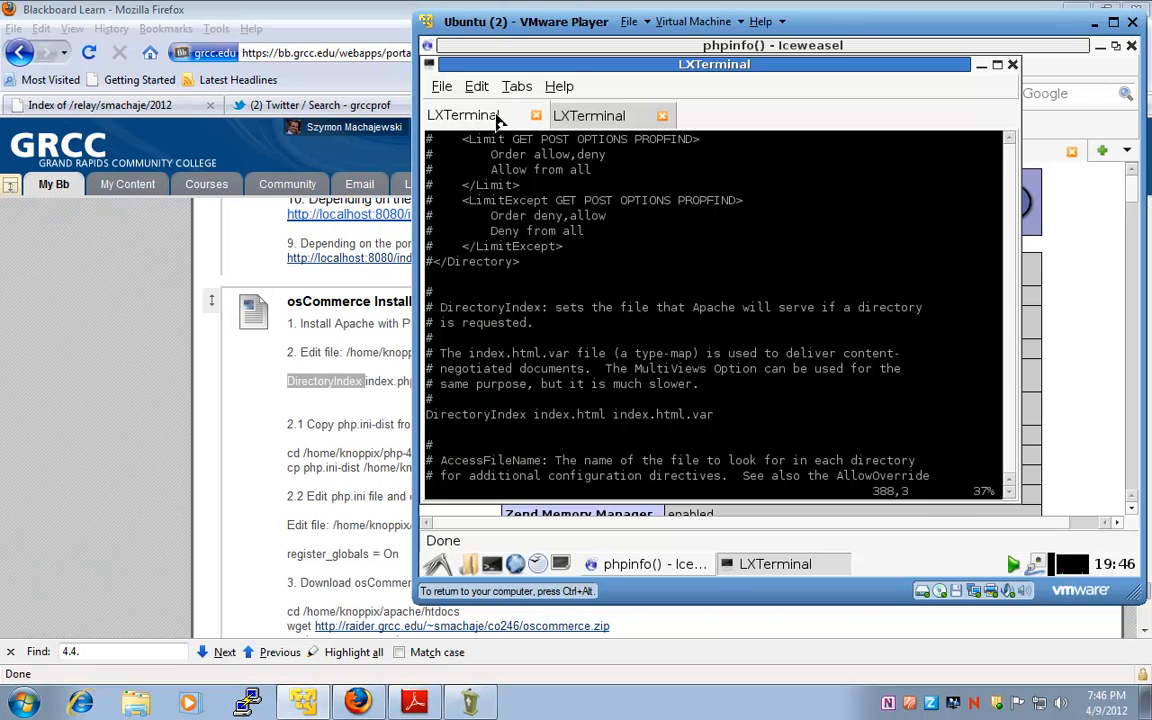
# Step: Insert index.php before index.html on the DirectoryIndex line
pyautogui.press('Down')
pyautogui.press('Down')
pyautogui.press('Down')
pyautogui.press('Down')
pyautogui.press('Down')
pyautogui.press('Down')
pyautogui.press('Right')
pyautogui.press('Right')
pyautogui.press('Right')
pyautogui.press('Right')
pyautogui.press('Right')
pyautogui.press('Right')
pyautogui.press('Right')
pyautogui.press('Right')
pyautogui.press('Right')
pyautogui.press('Right')
pyautogui.press('Right')
pyautogui.press('Right')
pyautogui.press('Right')
pyautogui.write('ii')
pyautogui.write('ndex.p')
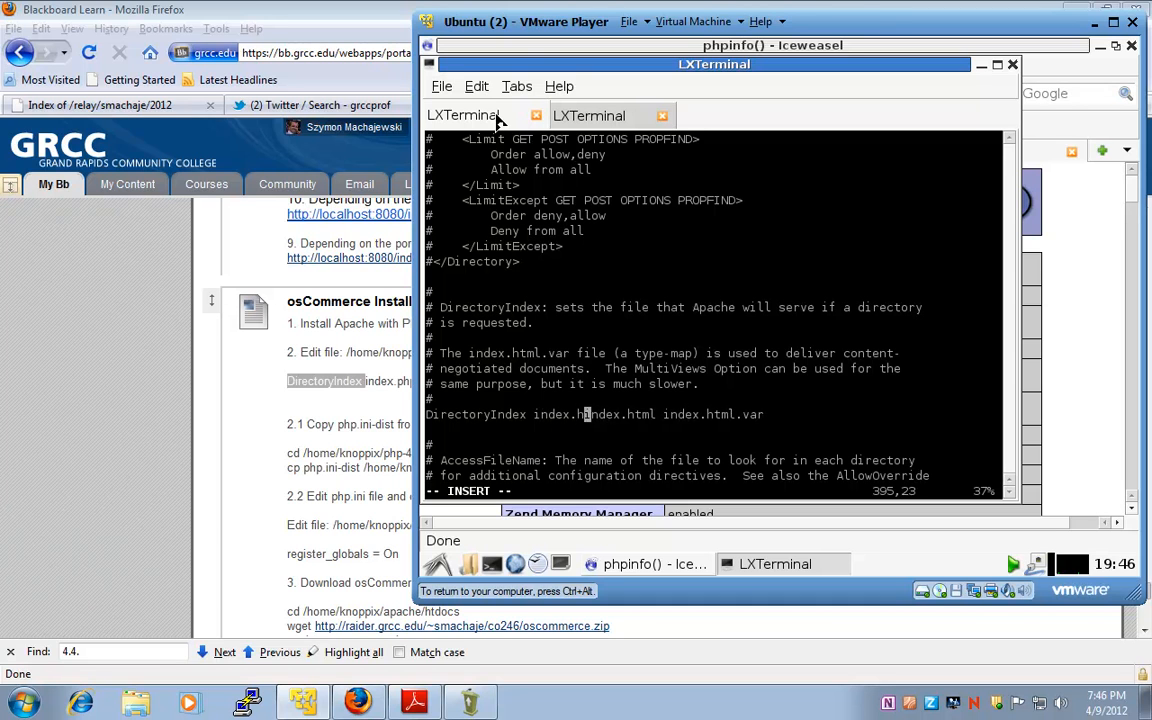
pyautogui.write('hp')
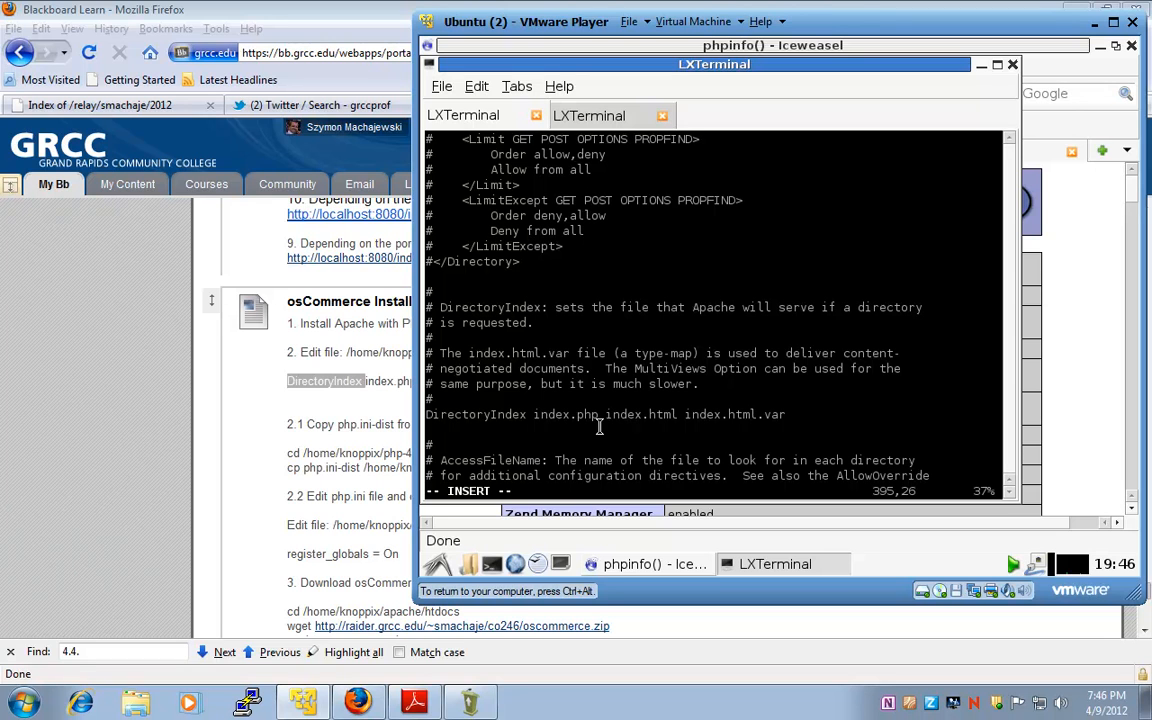
pyautogui.moveTo(533, 414); pyautogui.dragTo(613, 414)
pyautogui.click(644, 365)
pyautogui.press('Escape')
# Step: Review the two php.ini copy commands in the Firefox instructions page
pyautogui.click(290, 465)
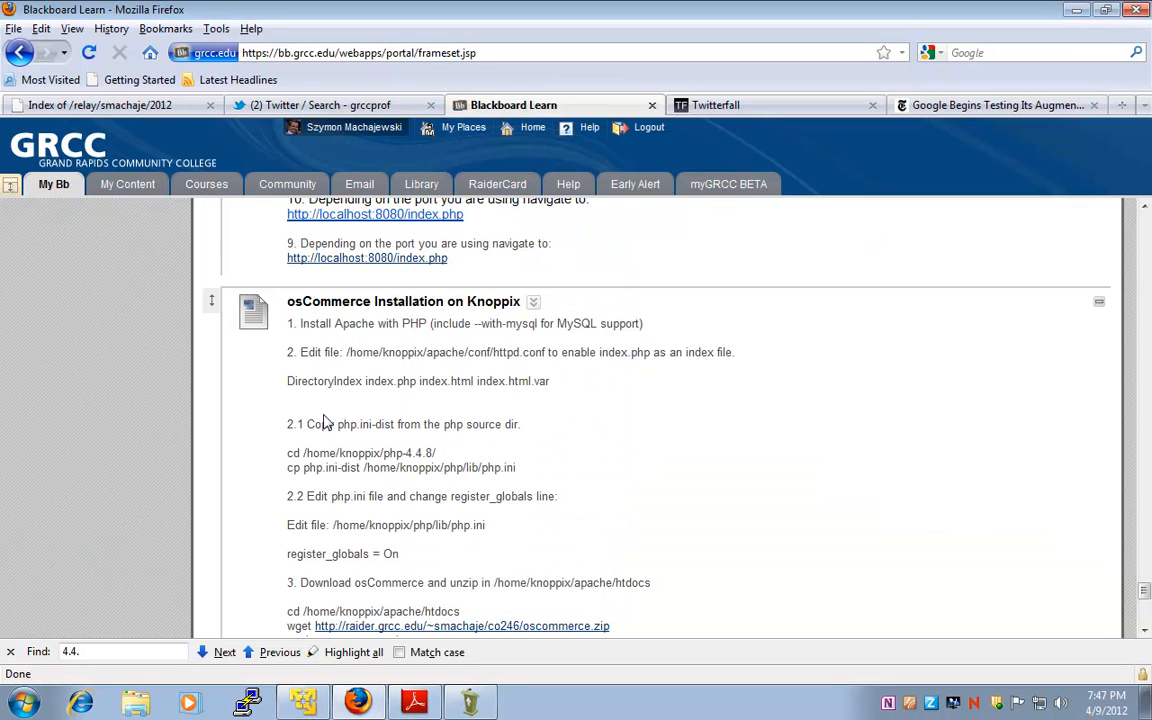
pyautogui.moveTo(288, 453); pyautogui.dragTo(516, 467)
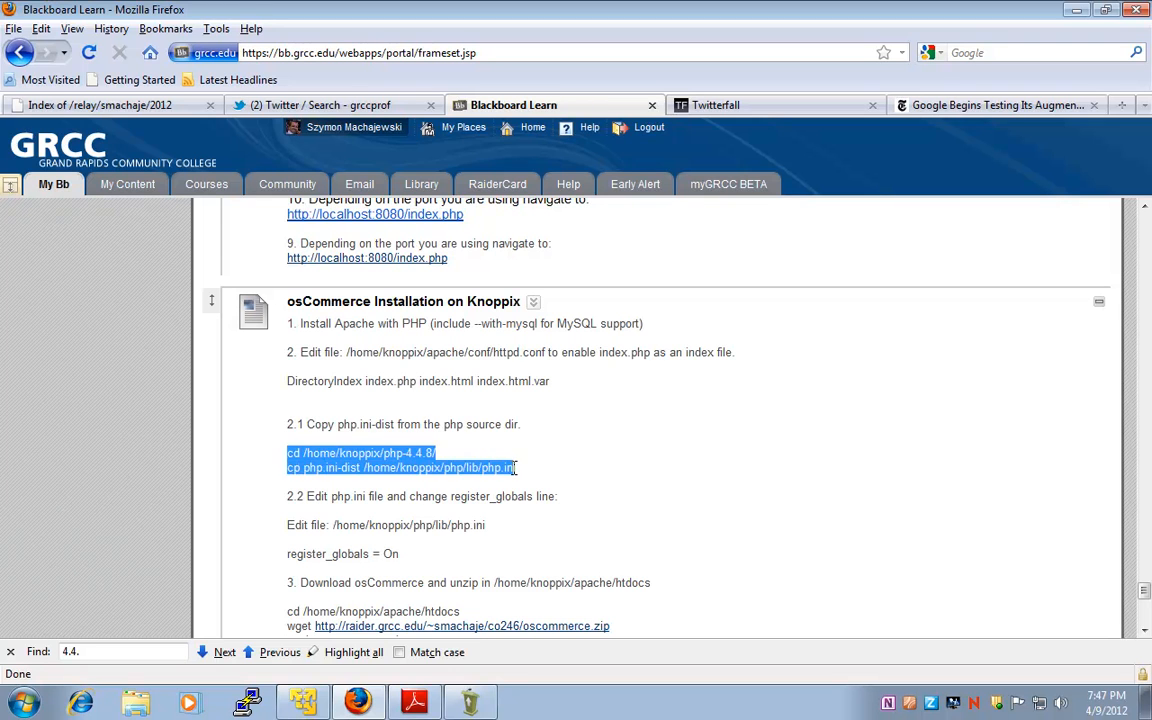
pyautogui.click(538, 479)
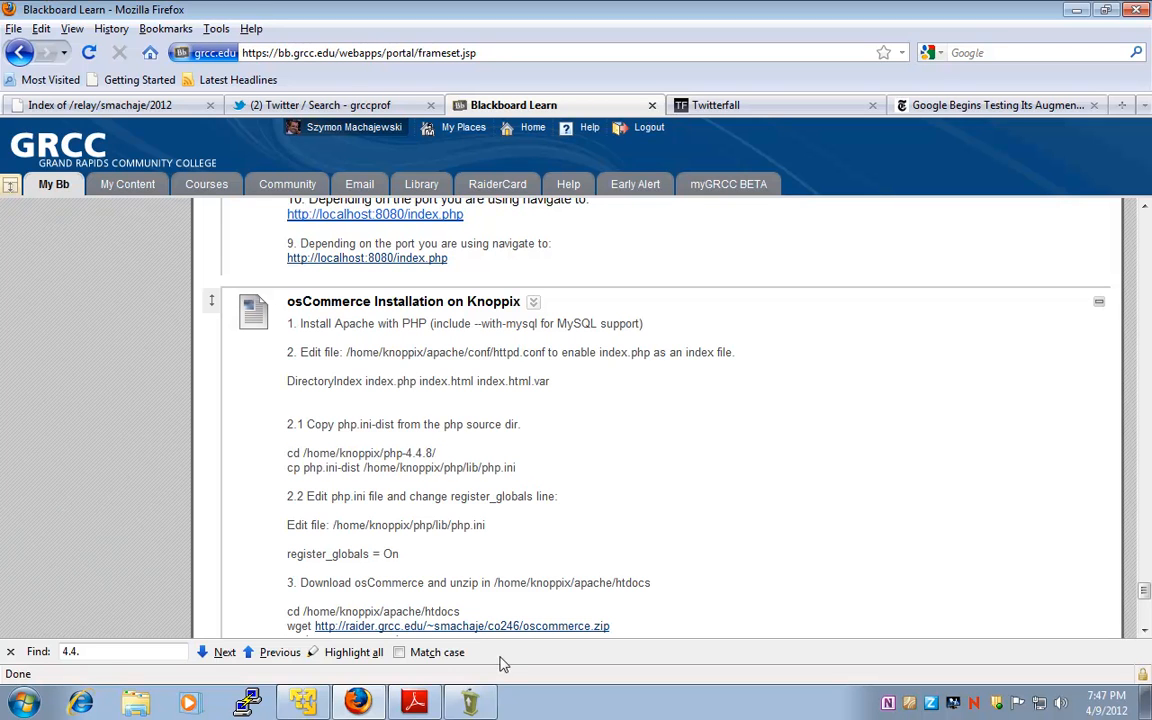
# Step: Quit vi with :q in the VM and bring the PHP 4.4.8 phpinfo page to the front
pyautogui.click(248, 702)
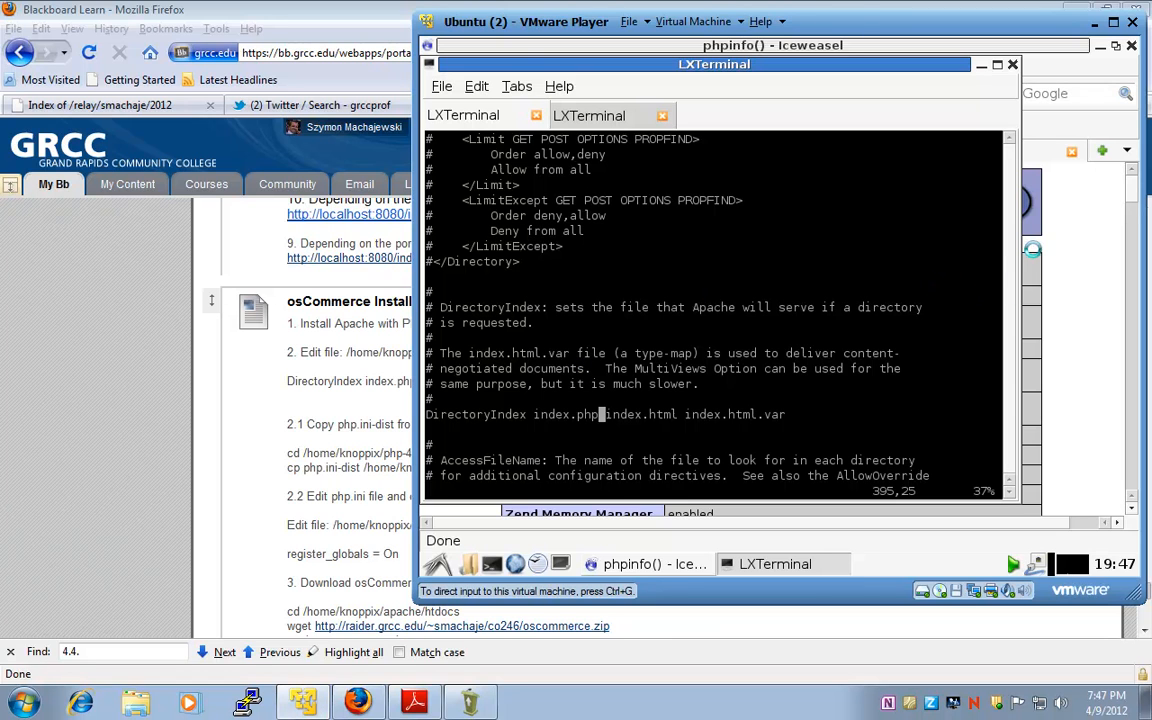
pyautogui.click(501, 516)
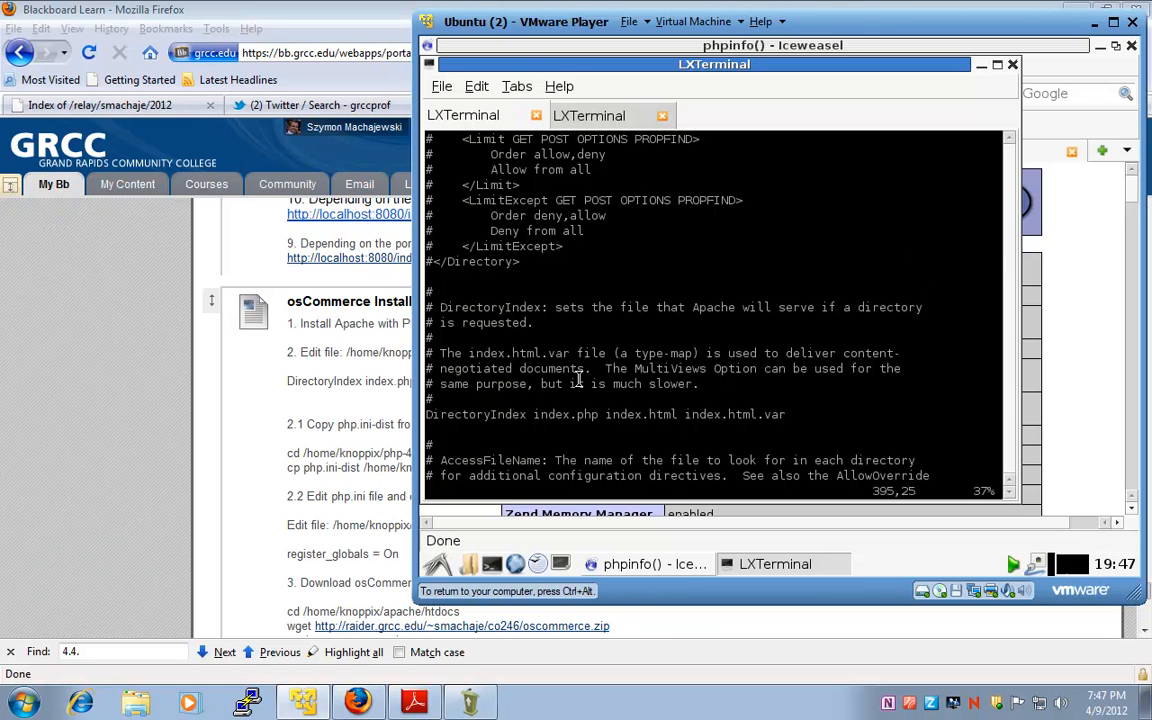
pyautogui.write(':q')
pyautogui.press('Return')
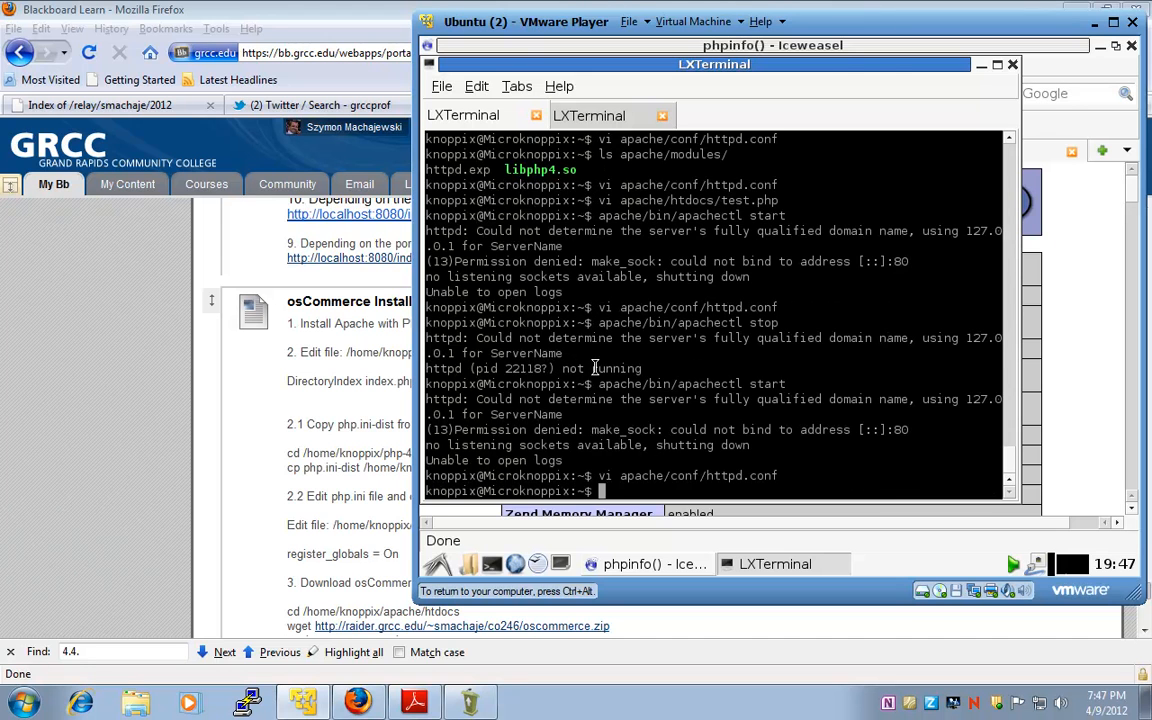
pyautogui.click(1025, 303)
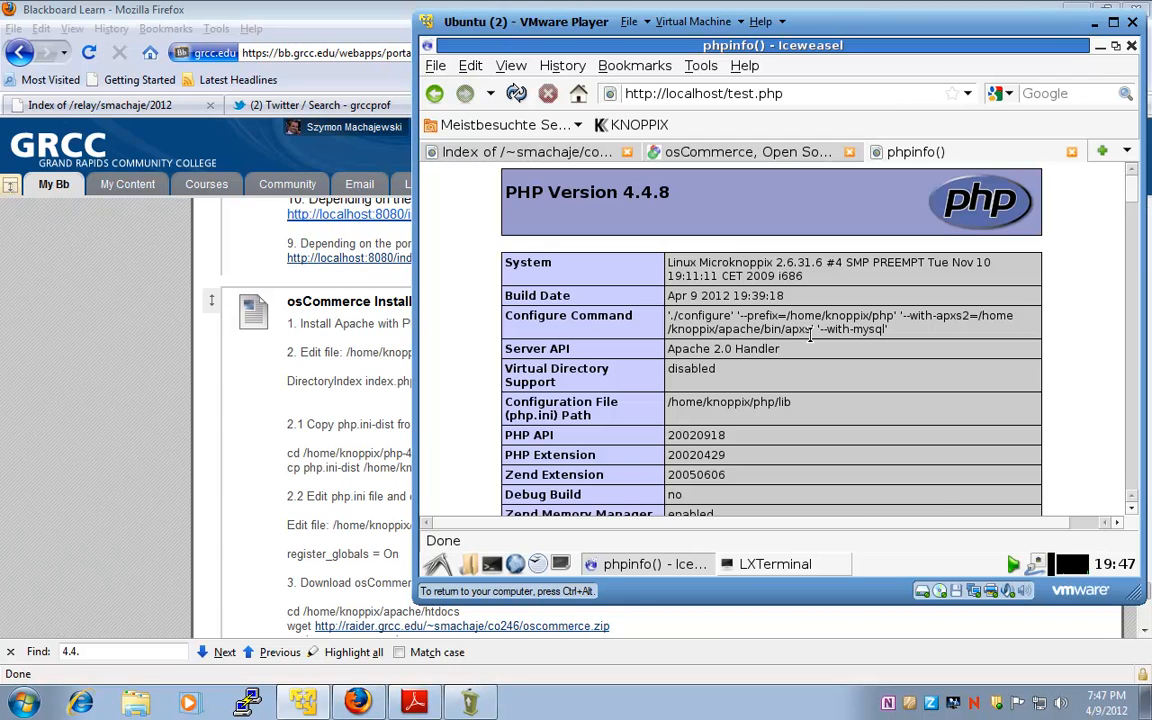
# Step: Search the phpinfo page for 'php.ini' and select the Configuration File row
pyautogui.hotkey('ctrl', 'f')
pyautogui.write('php.ini')
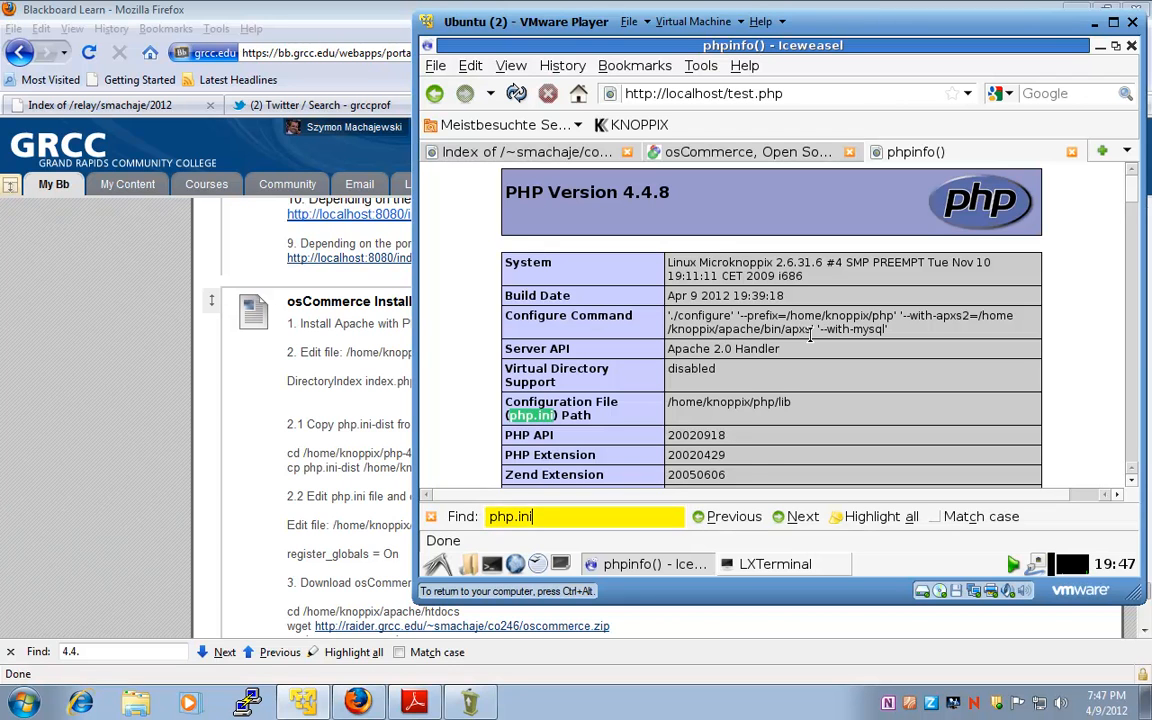
pyautogui.moveTo(506, 403); pyautogui.dragTo(648, 420)
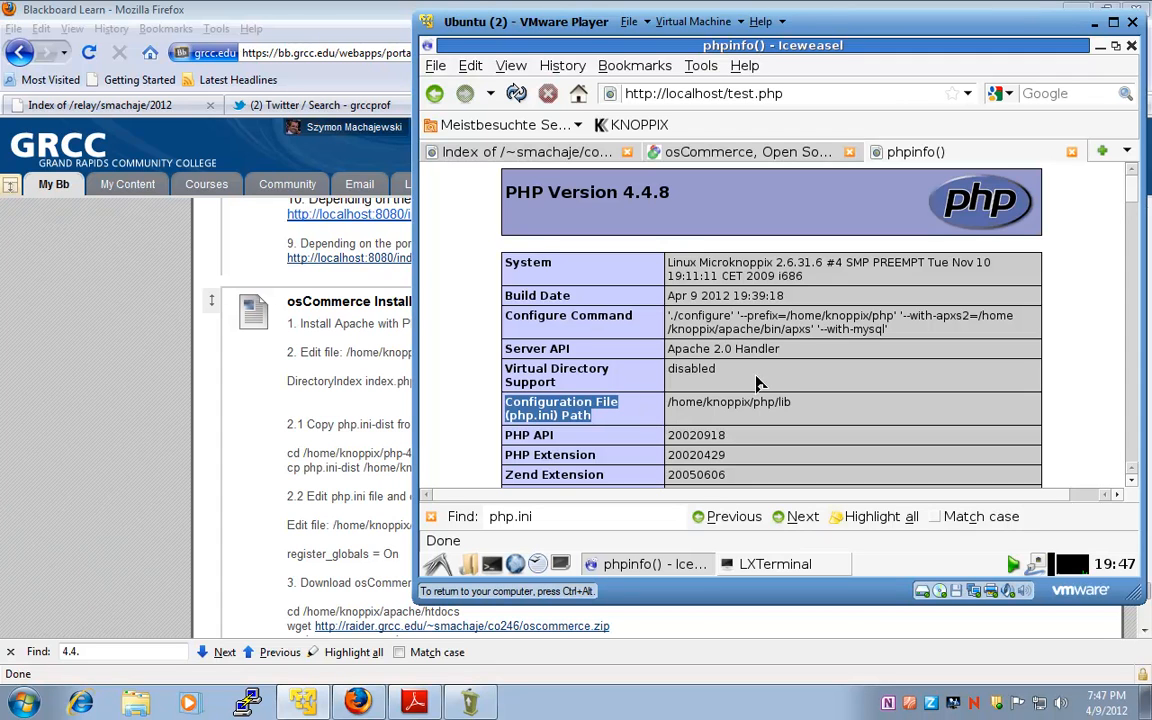
pyautogui.moveTo(799, 406); pyautogui.dragTo(668, 403)
pyautogui.scroll(-2, 684, 400)
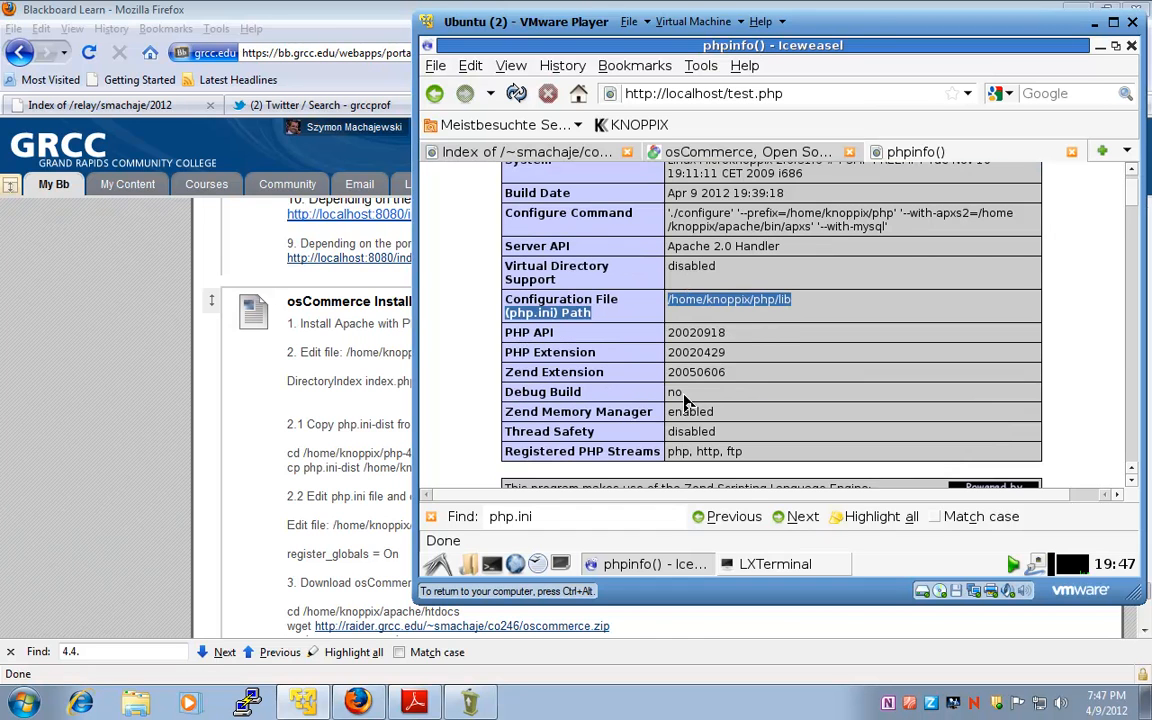
pyautogui.hotkey('ctrl', 'c')
pyautogui.hotkey('ctrl', 'f')
pyautogui.hotkey('ctrl', 'v')
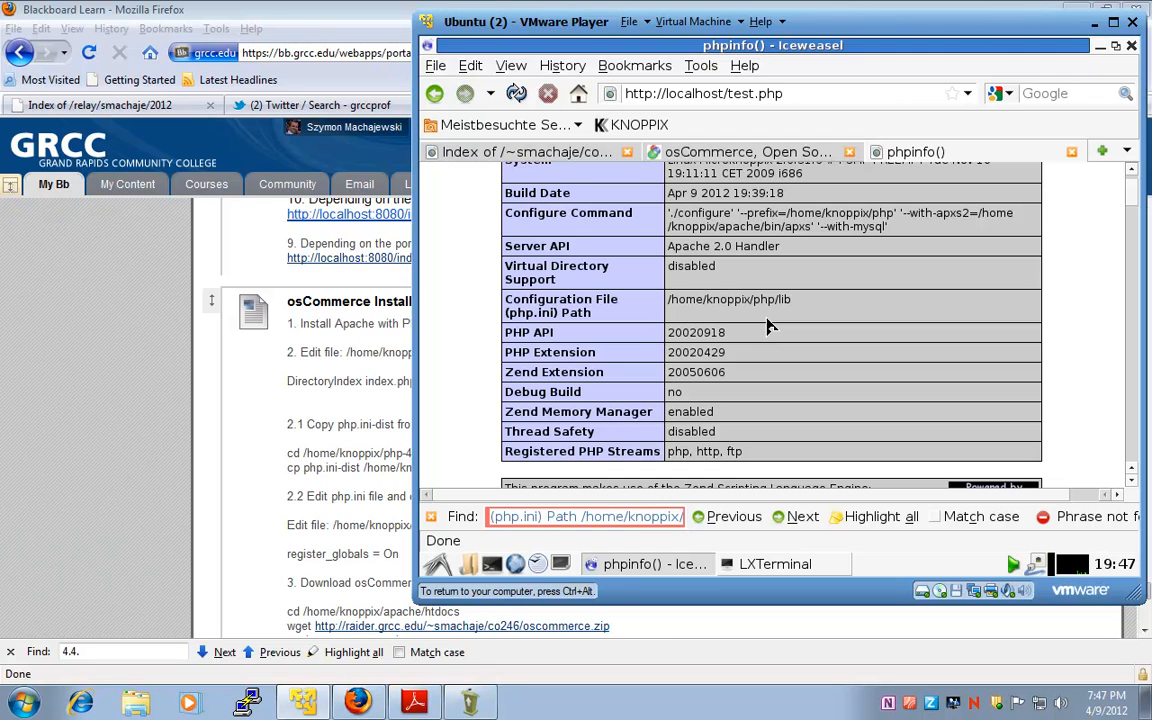
# Step: Reset the page search text back to 'php.ini'
pyautogui.tripleClick(598, 515)
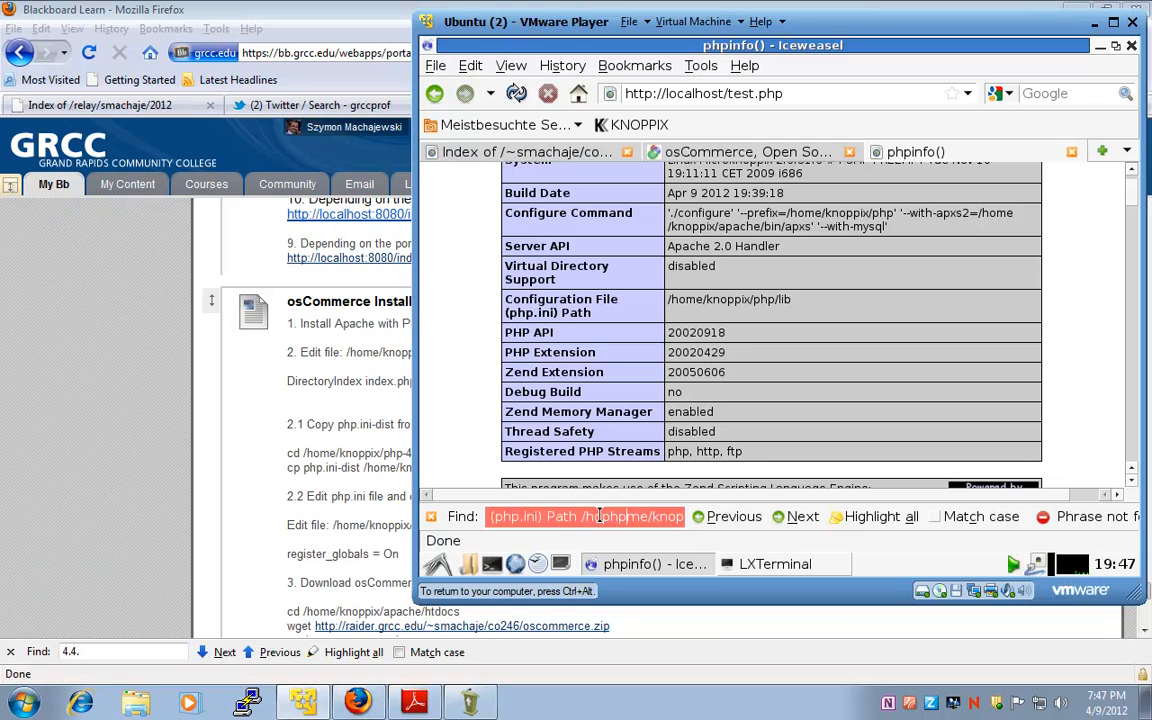
pyautogui.click(598, 516)
pyautogui.write('php')
pyautogui.tripleClick(598, 516)
pyautogui.press('BackSpace')
pyautogui.write('php.ini')
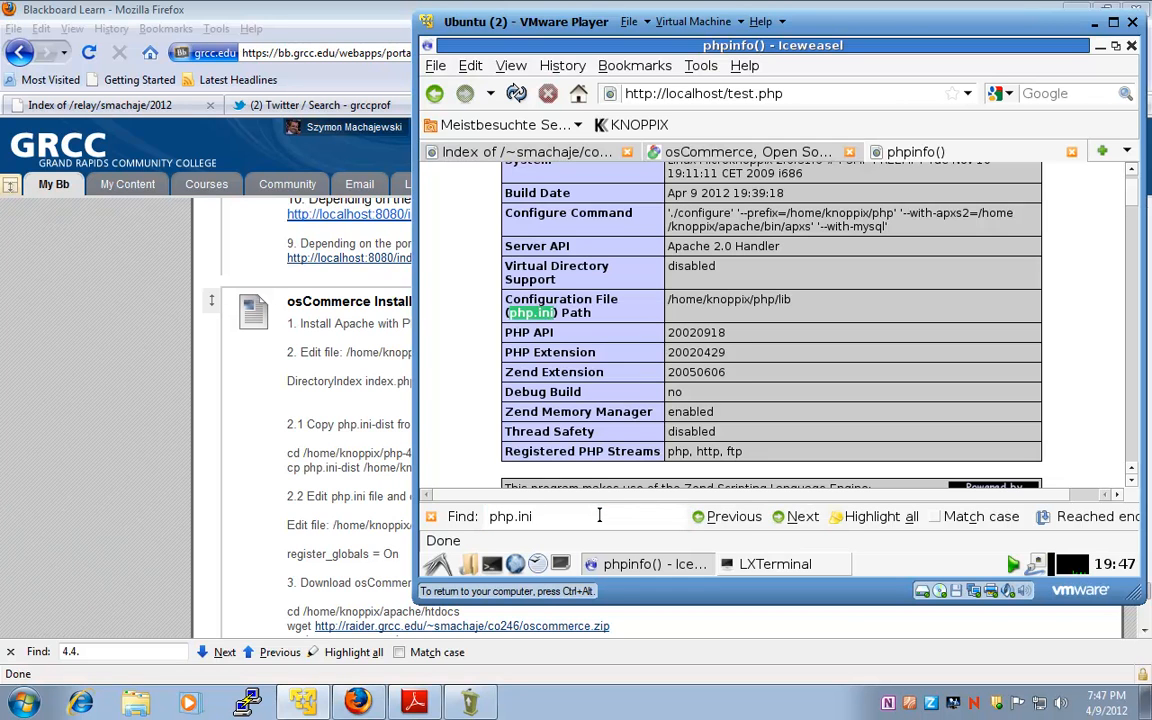
pyautogui.click(636, 319)
# Step: Copy the php.ini path value /home/knoppix/php/lib from the phpinfo page
pyautogui.moveTo(800, 300); pyautogui.dragTo(660, 306)
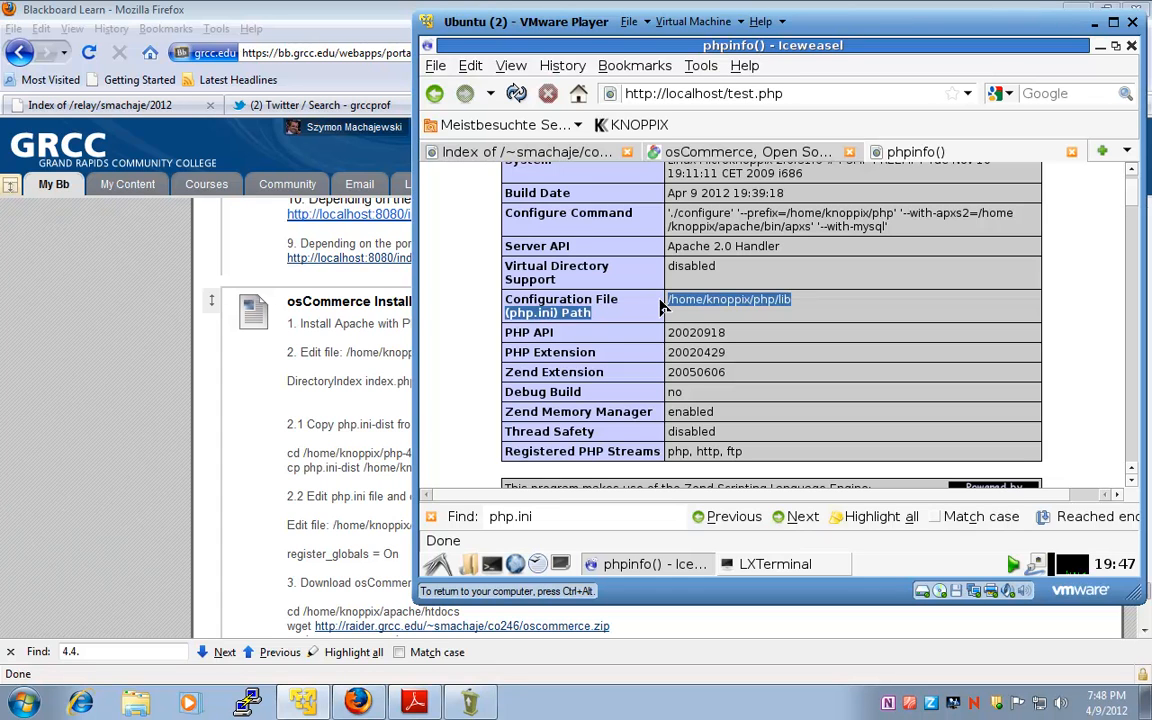
pyautogui.click(695, 302)
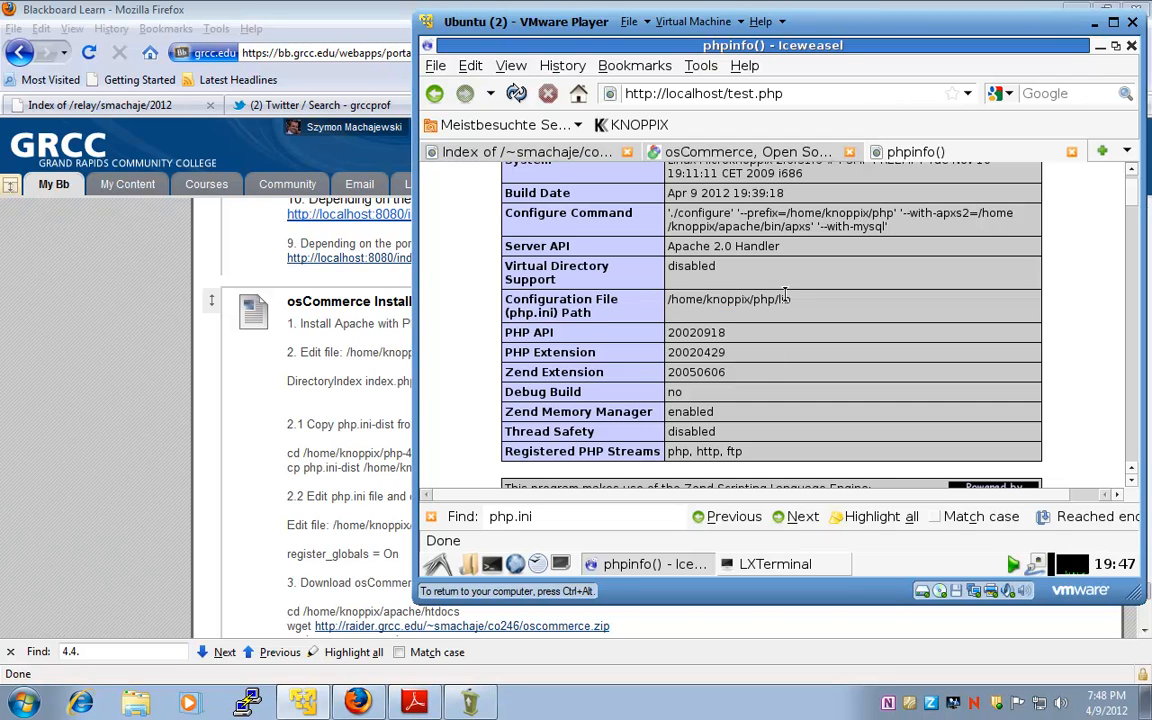
pyautogui.moveTo(790, 299); pyautogui.dragTo(669, 304)
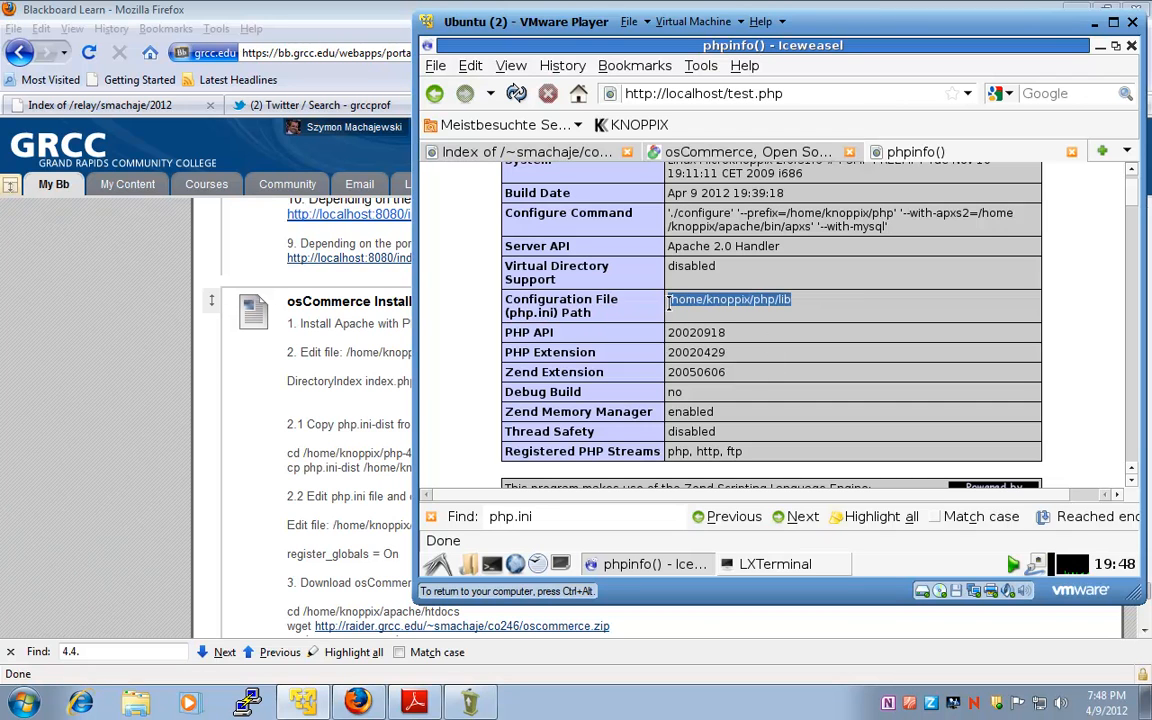
pyautogui.rightClick(650, 280)
pyautogui.click(700, 288)
# Step: In LXTerminal, list /home/knoppix/php/lib by pasting the copied path after ls
pyautogui.click(765, 564)
pyautogui.write('ls')
pyautogui.rightClick(766, 350)
pyautogui.click(790, 428)
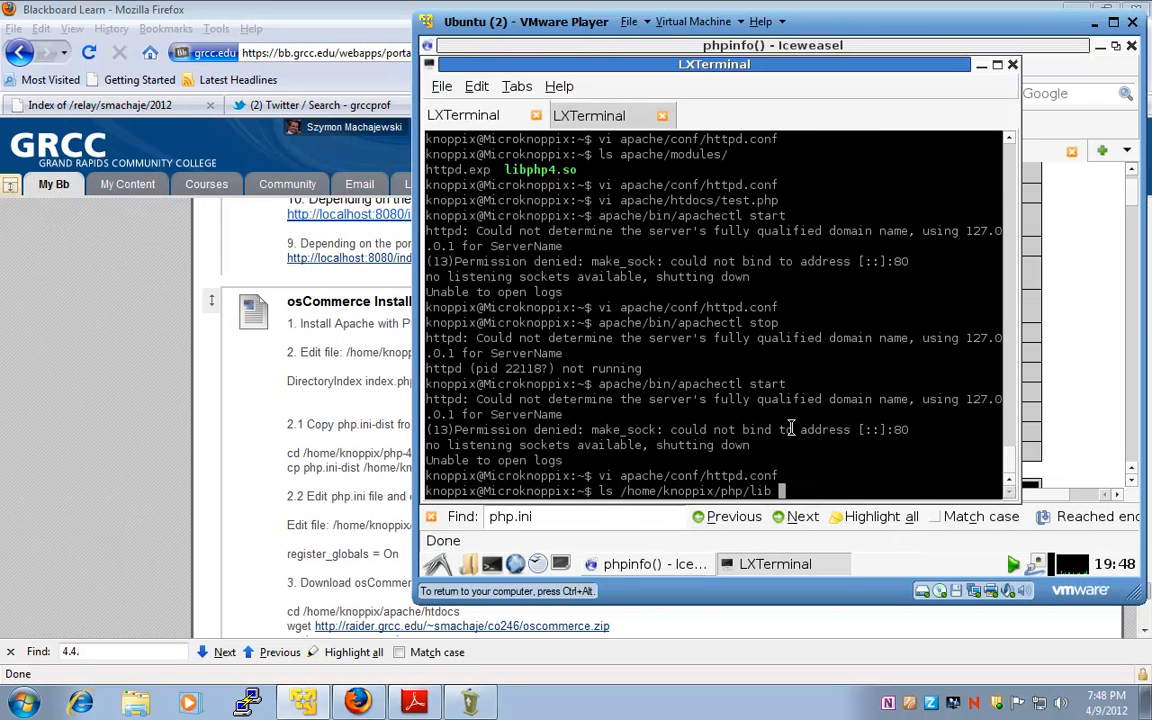
pyautogui.press('Return')
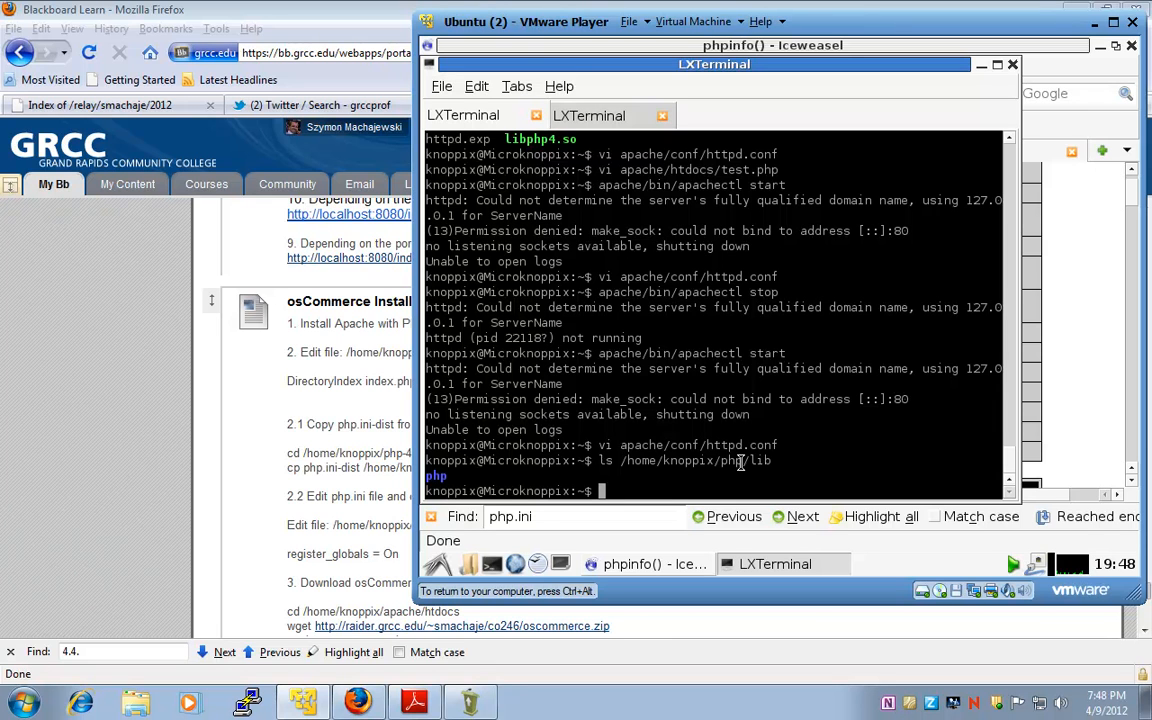
# Step: Run cp php-4.4.8/php.ini-dist /home/knoppix/php/lib/php.ini
pyautogui.write('cp')
pyautogui.moveTo(800, 27); pyautogui.dragTo(912, 19)
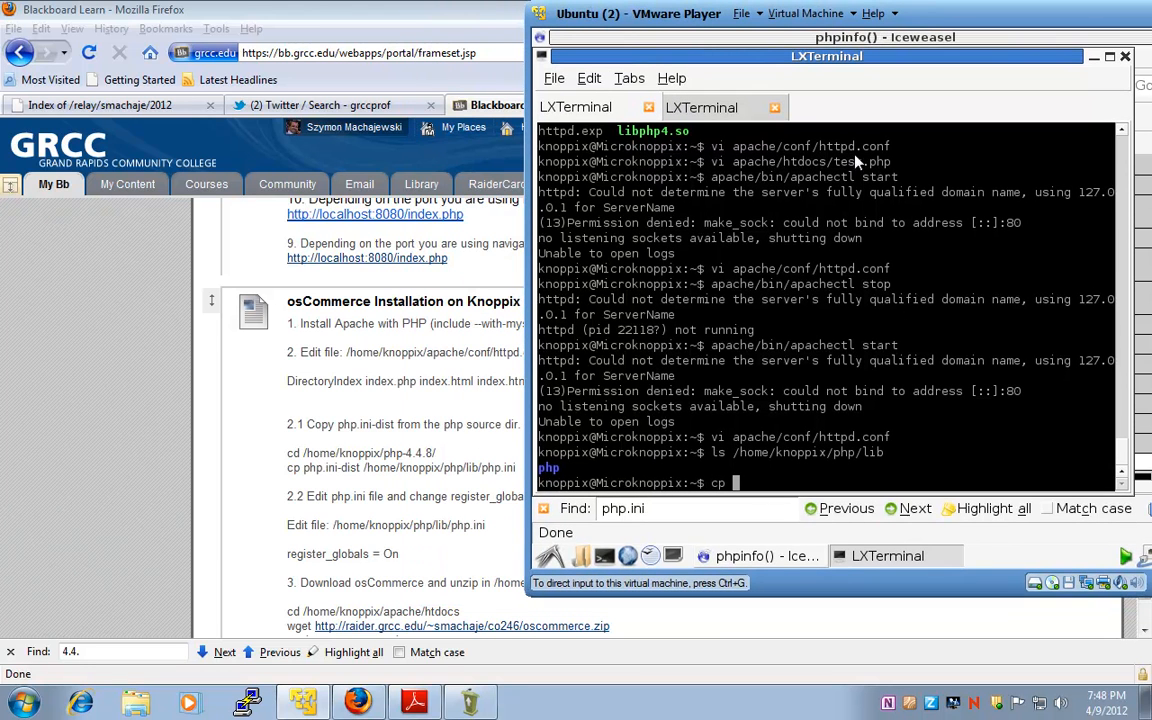
pyautogui.click(743, 365)
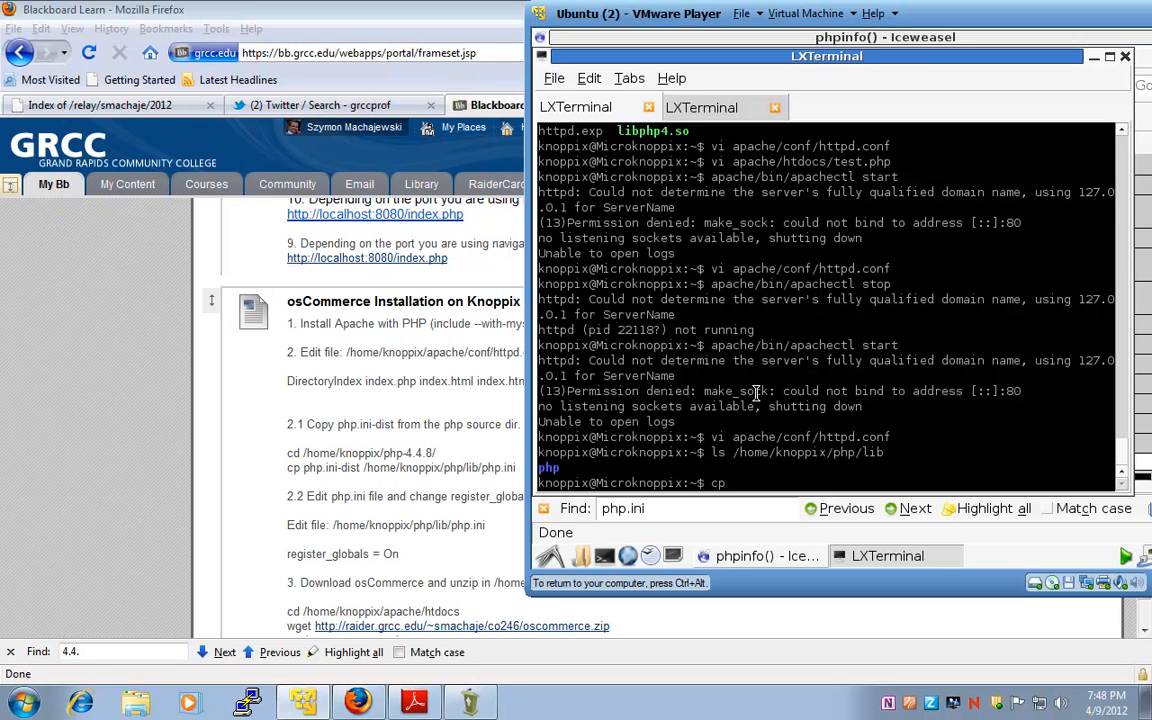
pyautogui.write('php-4.4.8/php')
pyautogui.press('BackSpace')
pyautogui.press('BackSpace')
pyautogui.press('BackSpace')
pyautogui.write('php.ini-dist')
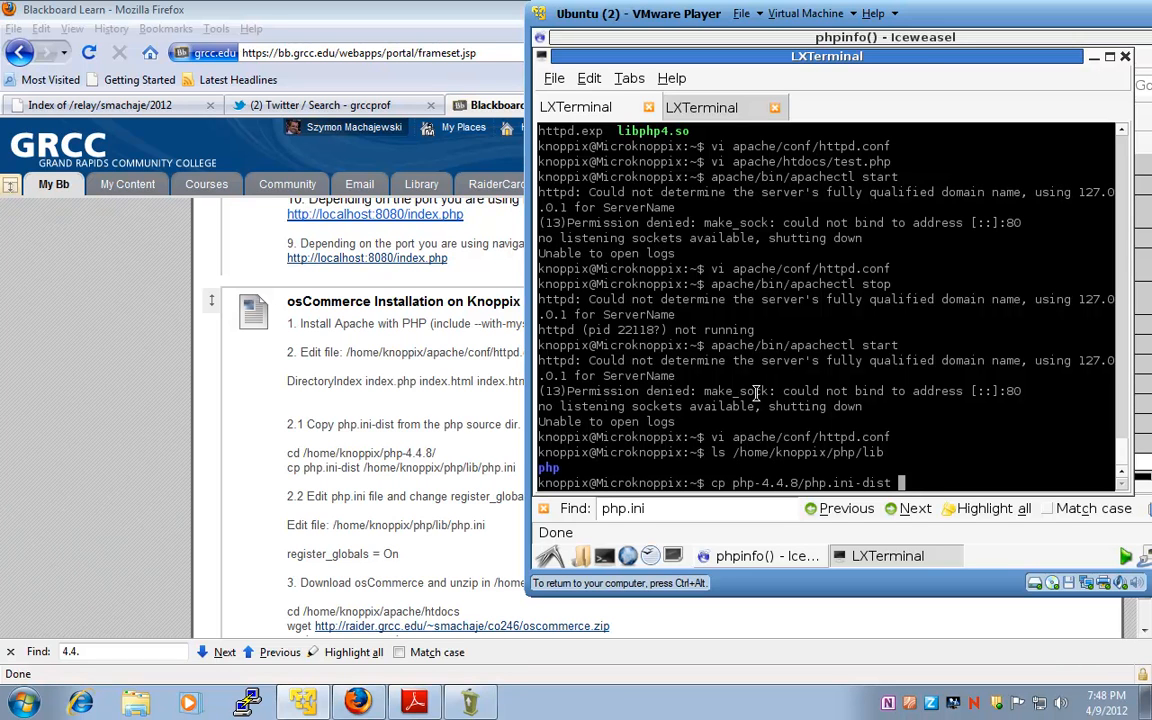
pyautogui.write(' /home/knoppix/php/lib/')
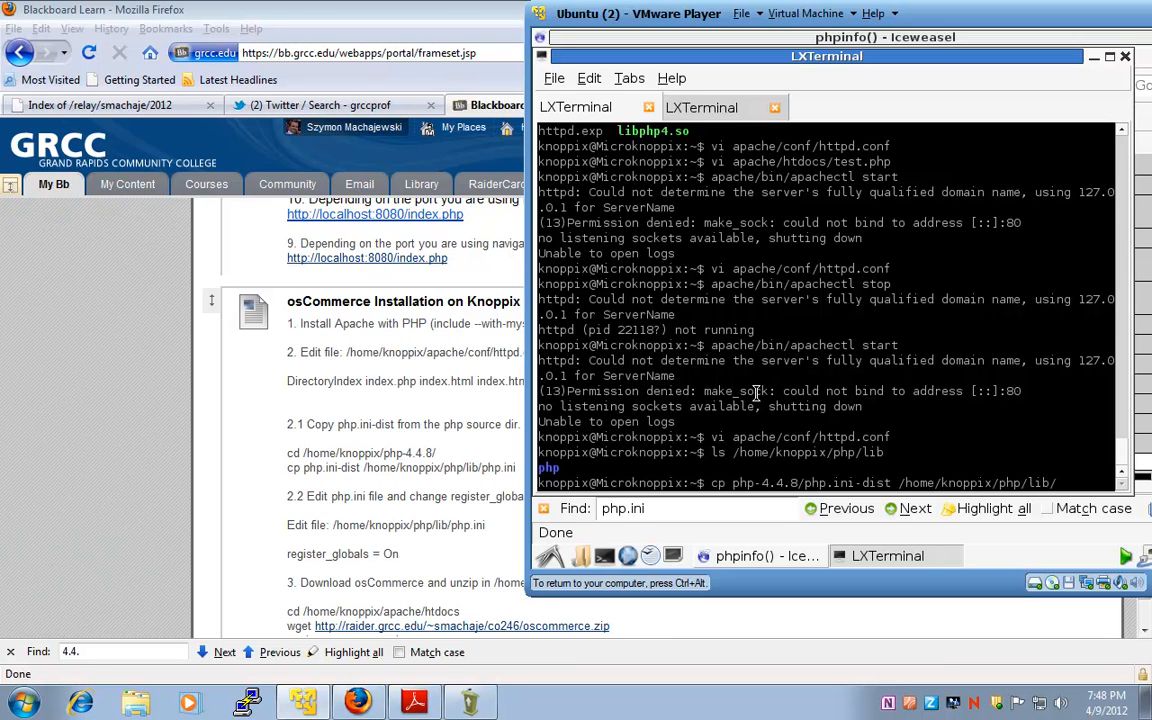
pyautogui.write('php.ini')
pyautogui.press('Return')
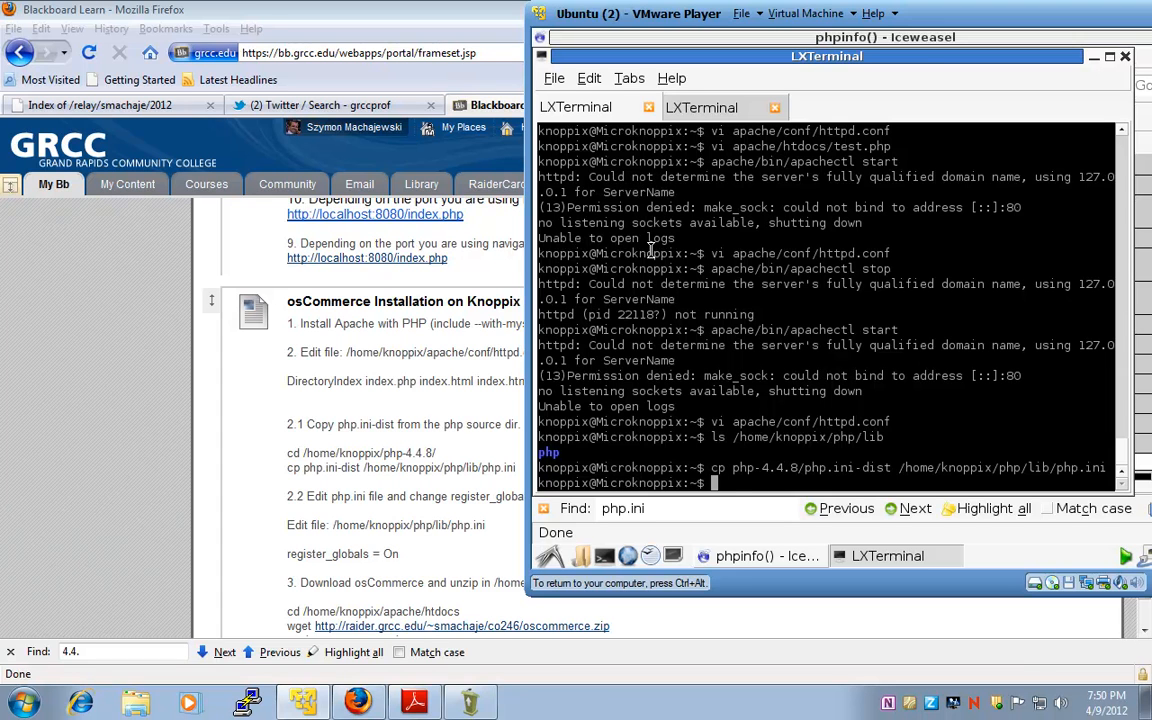
# Step: Open /home/knoppix/php/lib/php.ini in vi and find the register_globals setting line
pyautogui.press('Up')
pyautogui.press('Home')
pyautogui.press('Delete')
pyautogui.press('Delete')
pyautogui.press('Delete')
pyautogui.press('Delete')
pyautogui.press('Delete')
pyautogui.press('Delete')
pyautogui.press('Delete')
pyautogui.press('Delete')
pyautogui.press('Delete')
pyautogui.press('Delete')
pyautogui.press('Delete')
pyautogui.press('Delete')
pyautogui.press('Delete')
pyautogui.press('Delete')
pyautogui.press('Delete')
pyautogui.press('Delete')
pyautogui.press('Delete')
pyautogui.press('Delete')
pyautogui.press('Delete')
pyautogui.press('Delete')
pyautogui.press('Delete')
pyautogui.press('Delete')
pyautogui.press('Delete')
pyautogui.press('Delete')
pyautogui.press('Delete')
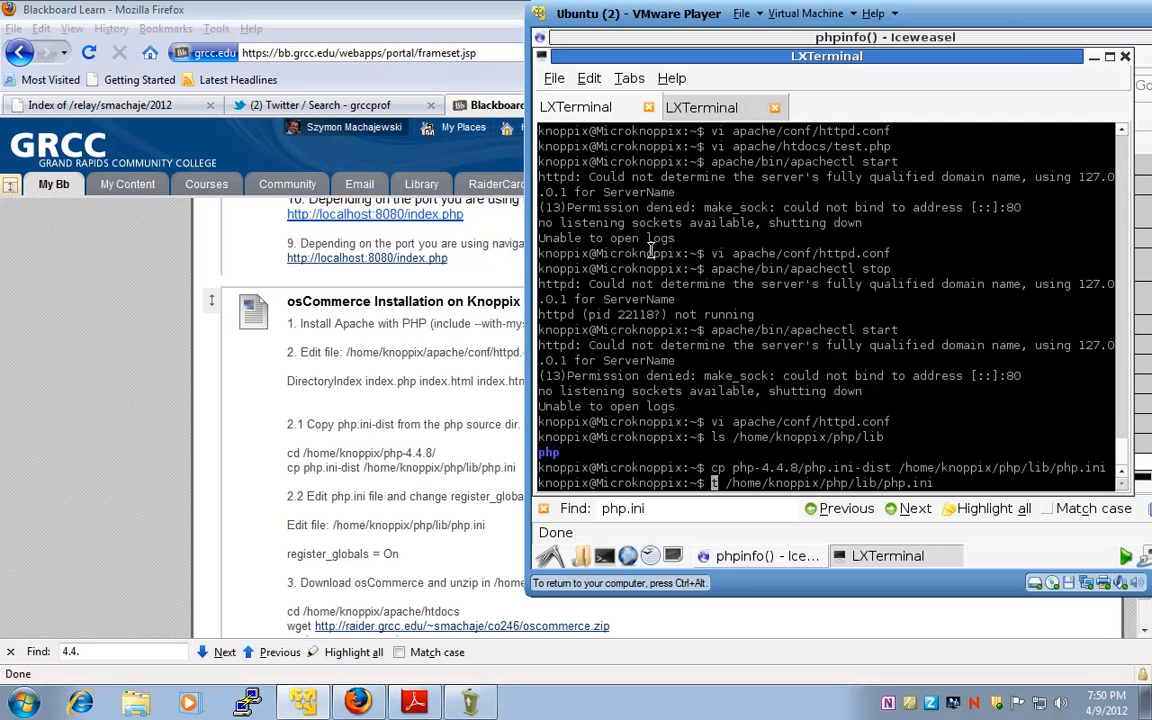
pyautogui.write('vi')
pyautogui.press('Return')
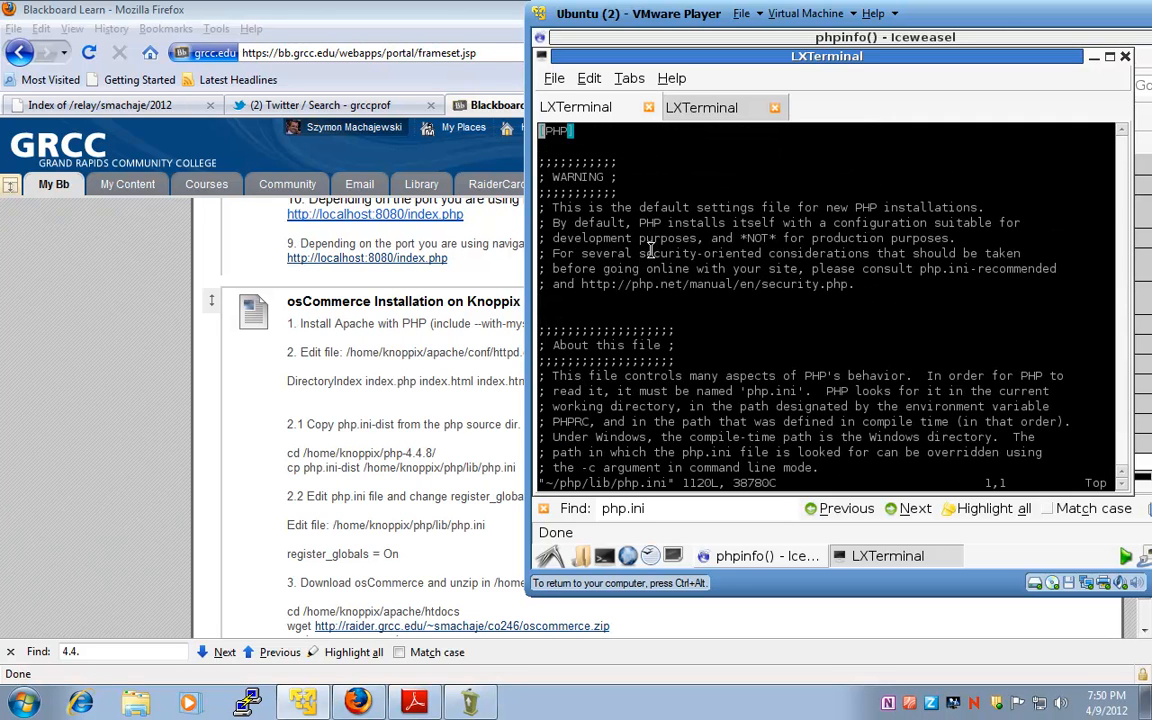
pyautogui.write('/re')
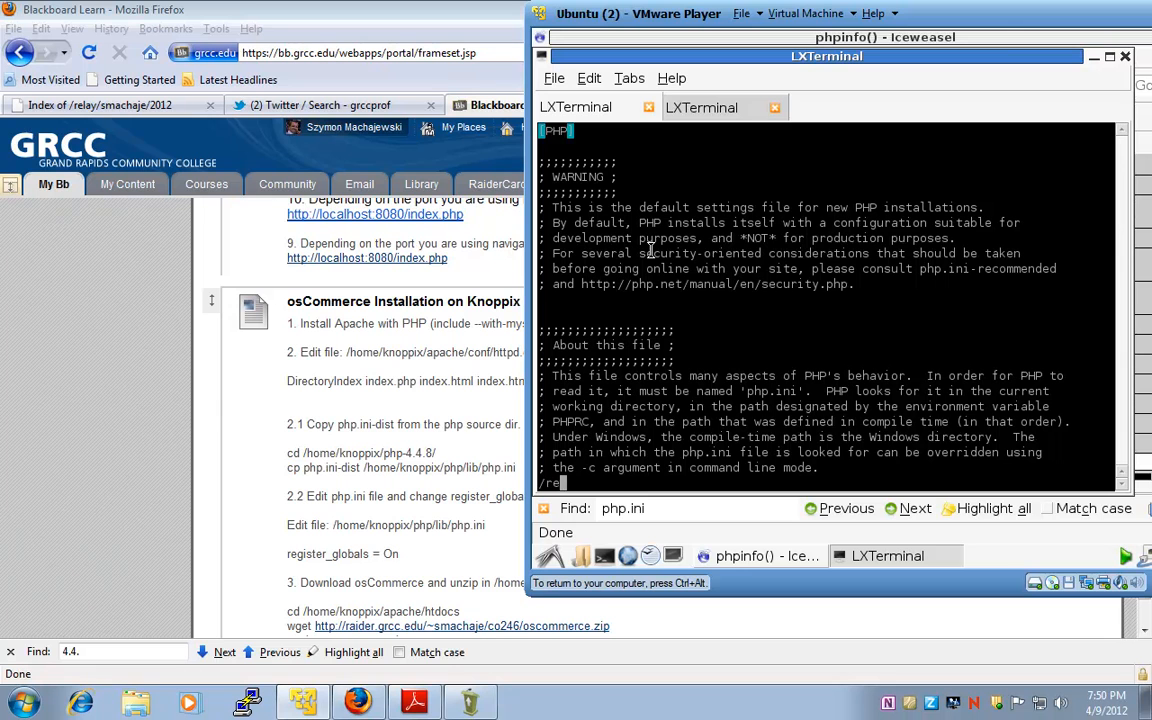
pyautogui.write('gister_globals')
pyautogui.press('Return')
pyautogui.press('n')
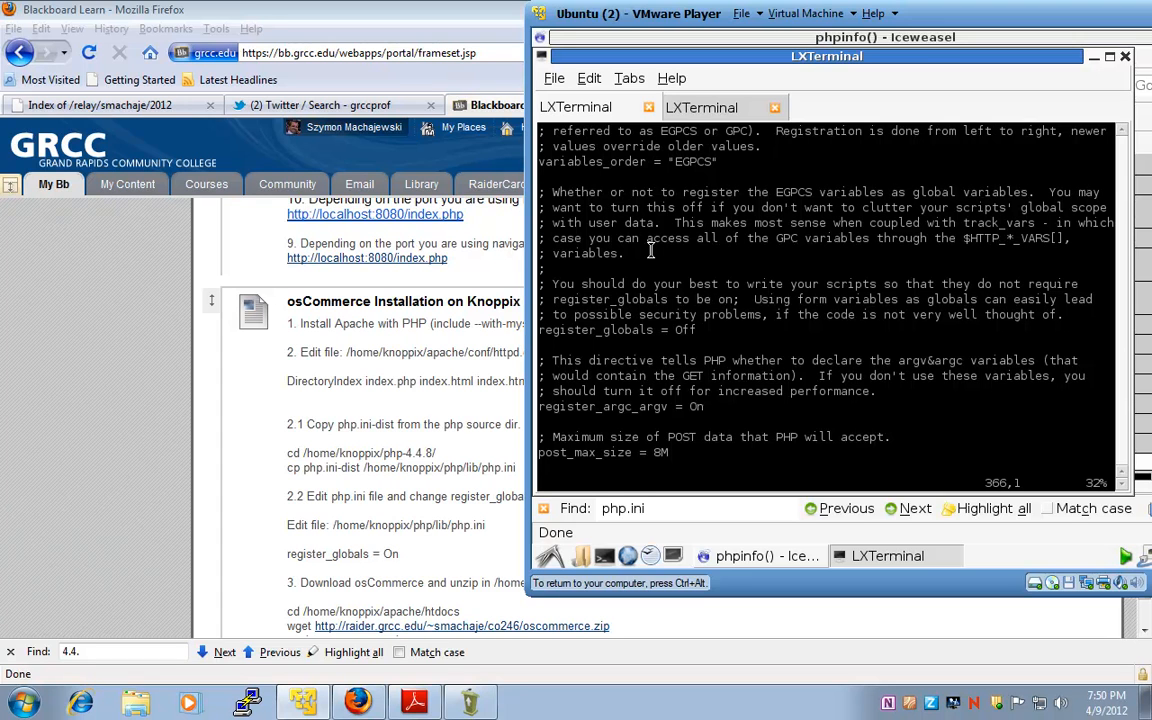
# Step: Comment out register_globals = Off, add register_globals = On below it, and save with :wq
pyautogui.write('i;')
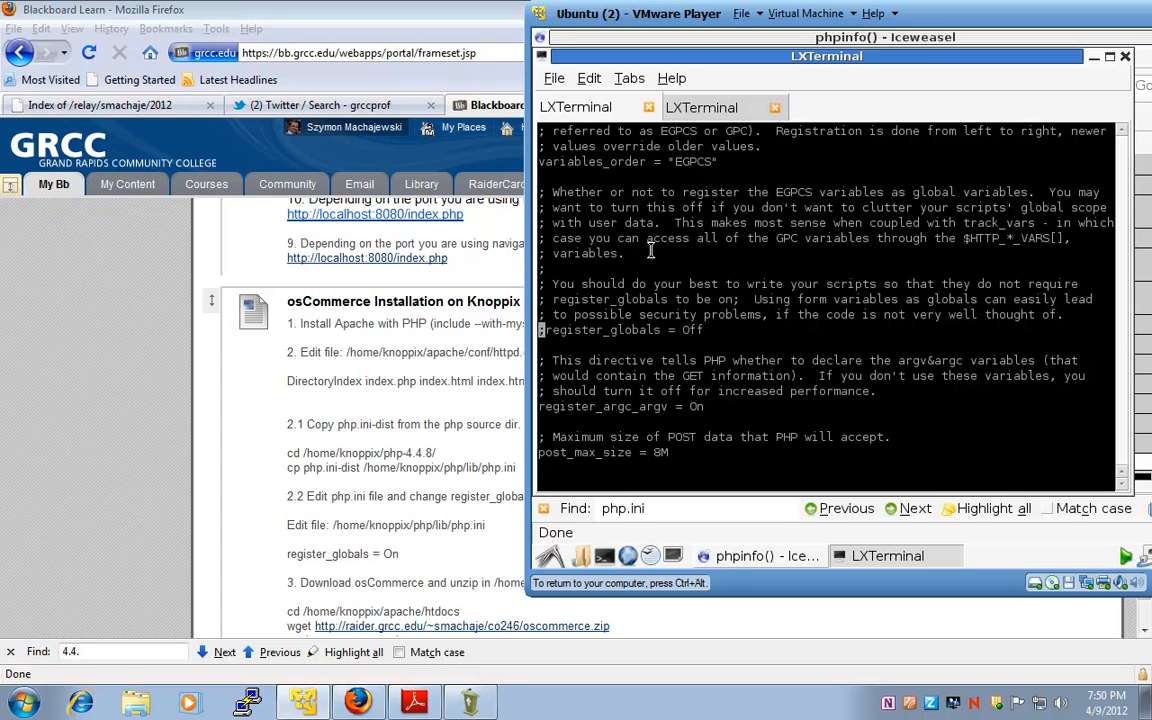
pyautogui.press('Escape')
pyautogui.press('p')
pyautogui.press('x')
pyautogui.press('End')
pyautogui.write('xxan')
pyautogui.press('Escape')
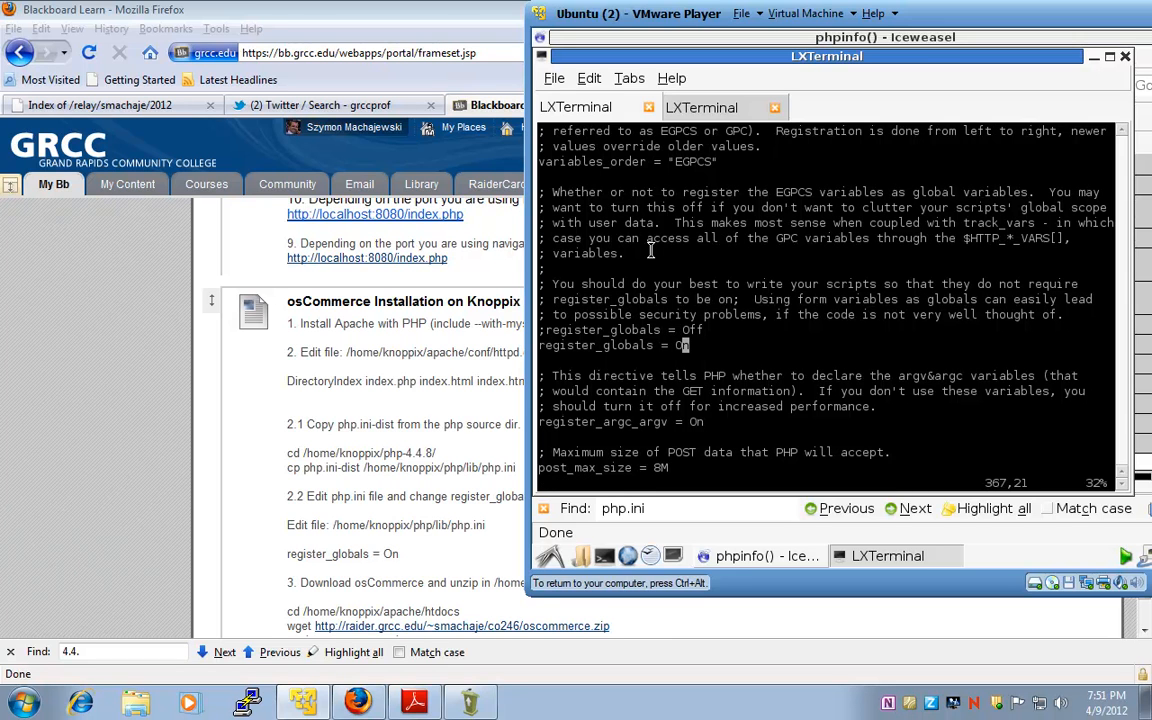
pyautogui.press('Up')
pyautogui.write(':wq')
pyautogui.press('Return')
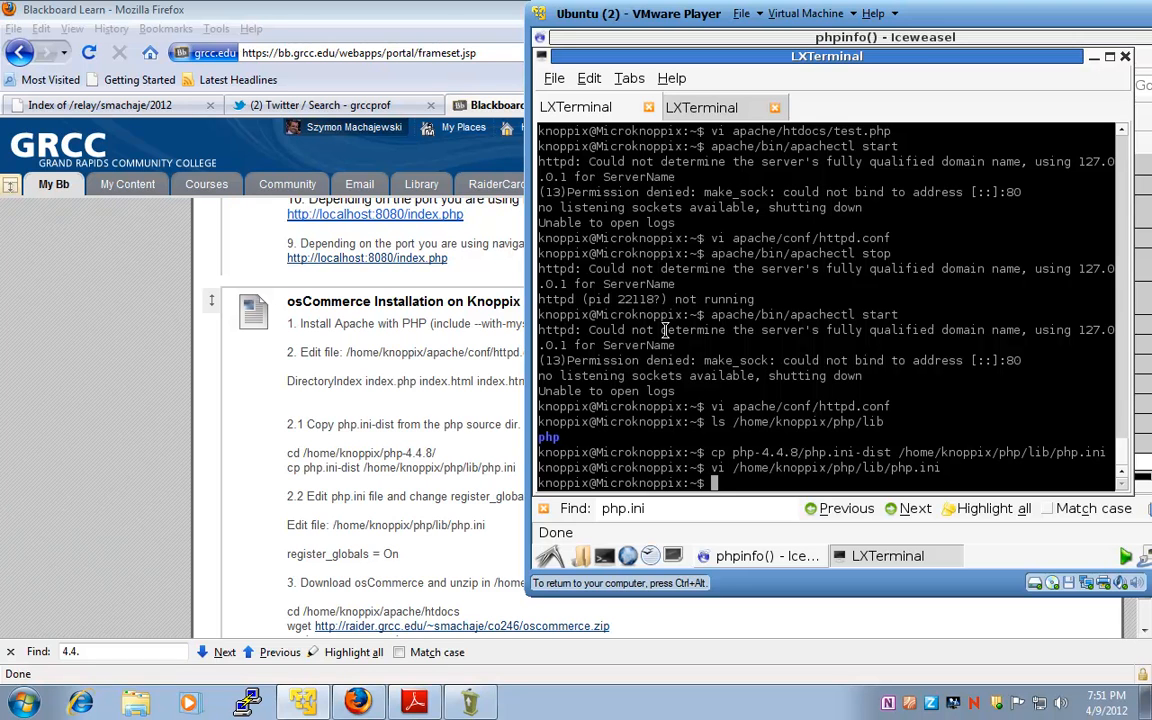
pyautogui.hotkey('ctrl', 'alt')
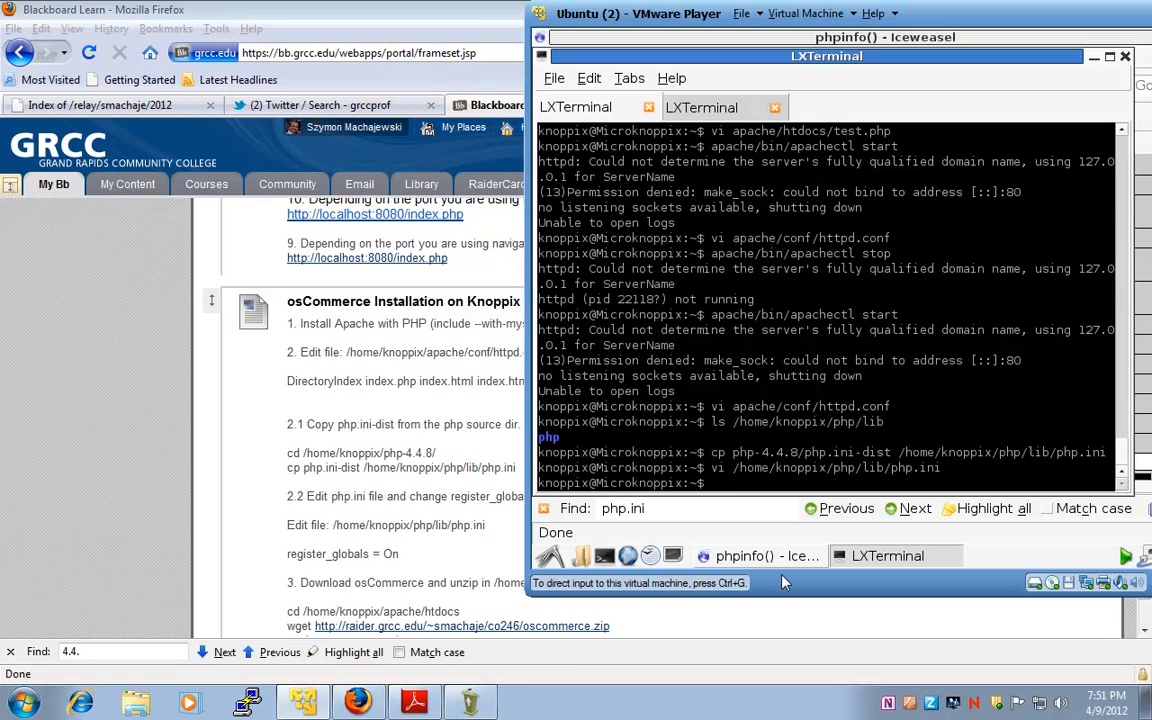
# Step: Search the guest's phpinfo page for register_globals and reload it
pyautogui.click(803, 557)
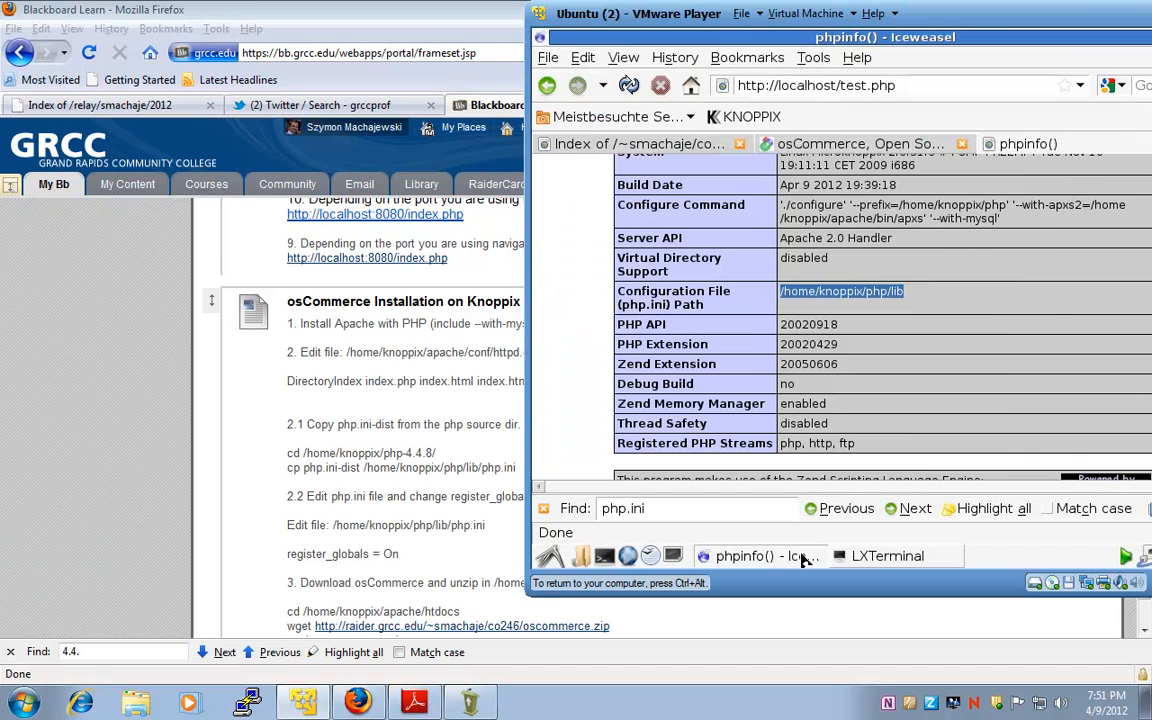
pyautogui.hotkey('ctrl', 'f')
pyautogui.write('register_g')
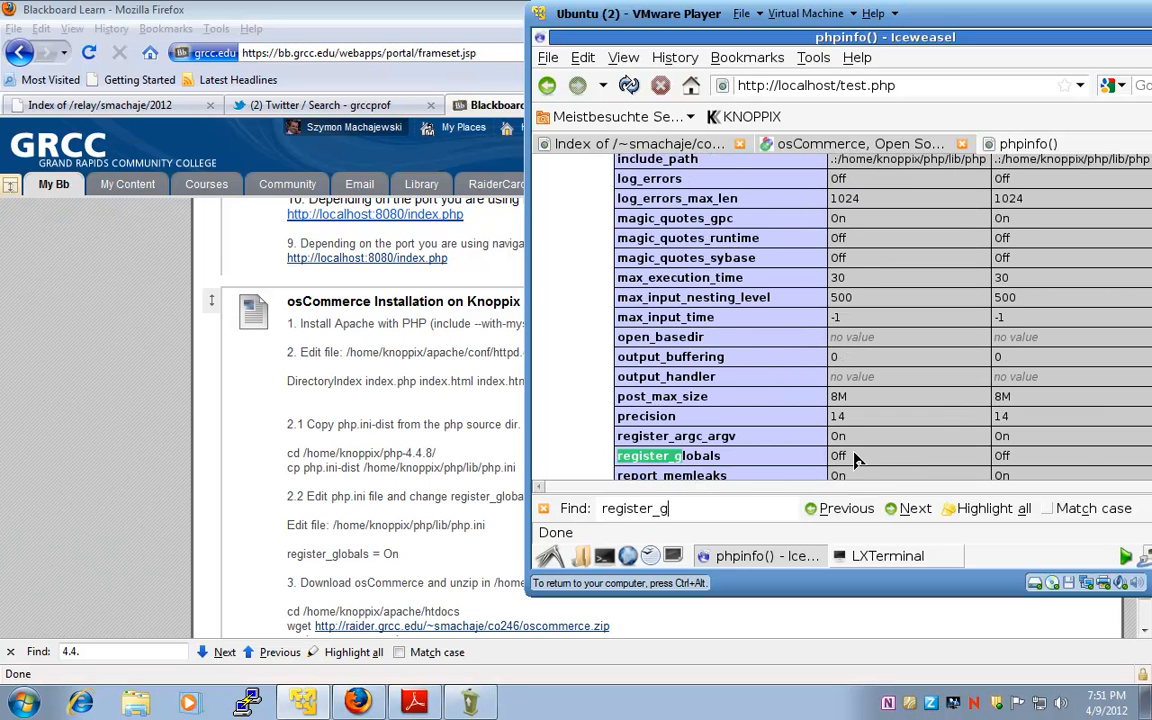
pyautogui.click(630, 86)
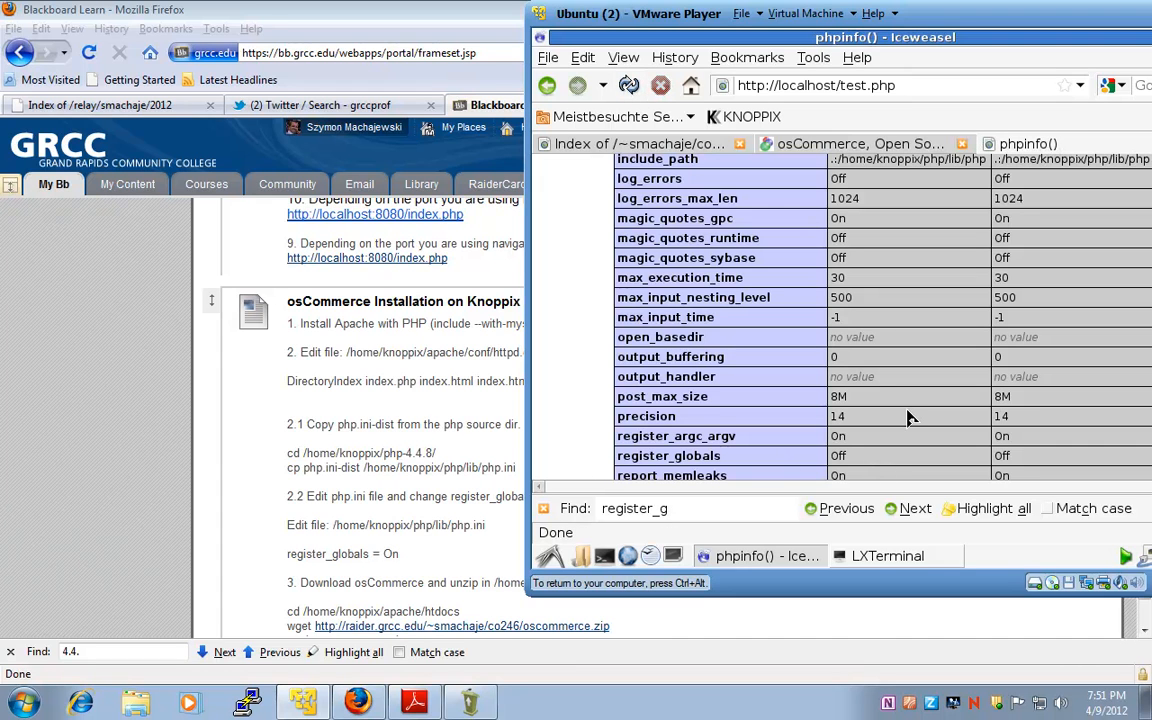
# Step: Run apachectl restart from the root shell terminal tab
pyautogui.click(885, 556)
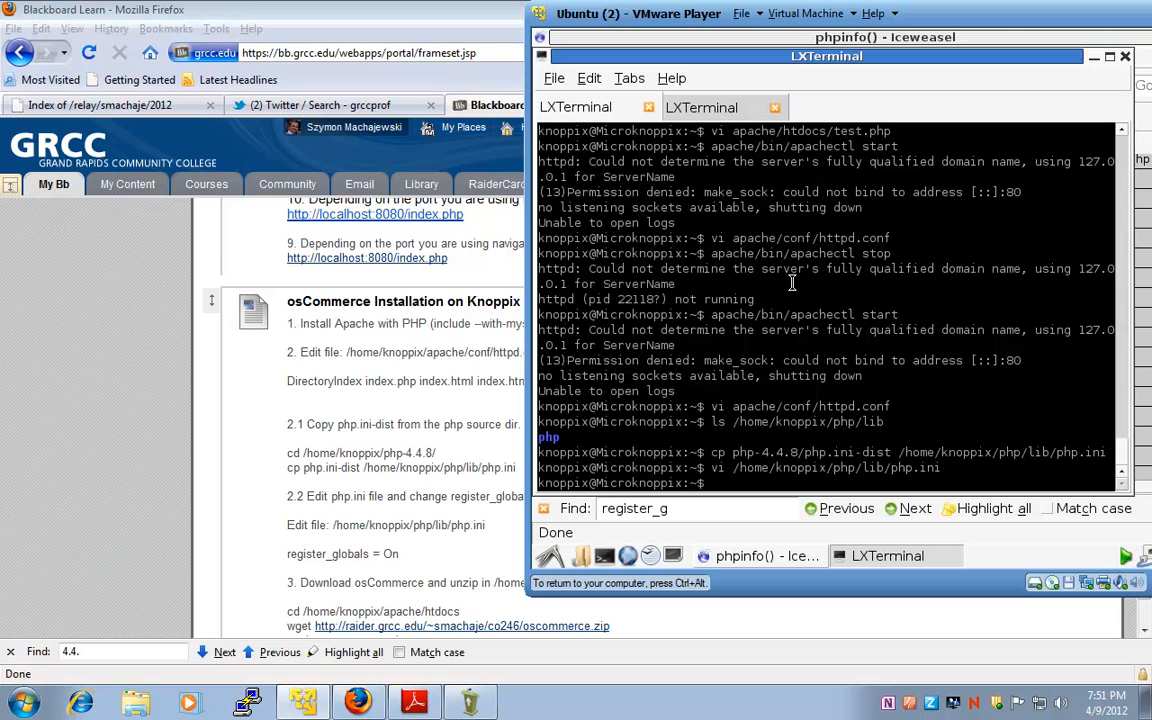
pyautogui.click(718, 107)
pyautogui.press('Up')
pyautogui.press('BackSpace')
pyautogui.press('BackSpace')
pyautogui.press('BackSpace')
pyautogui.press('BackSpace')
pyautogui.press('BackSpace')
pyautogui.write('restart')
pyautogui.press('Return')
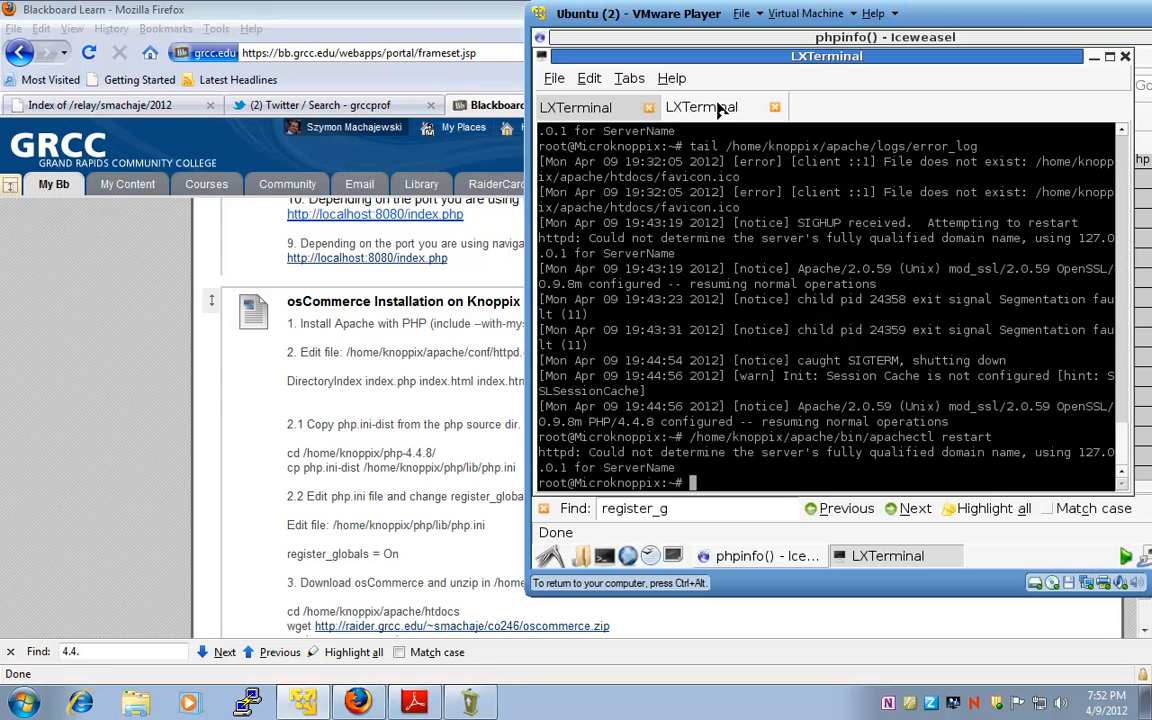
pyautogui.click(577, 107)
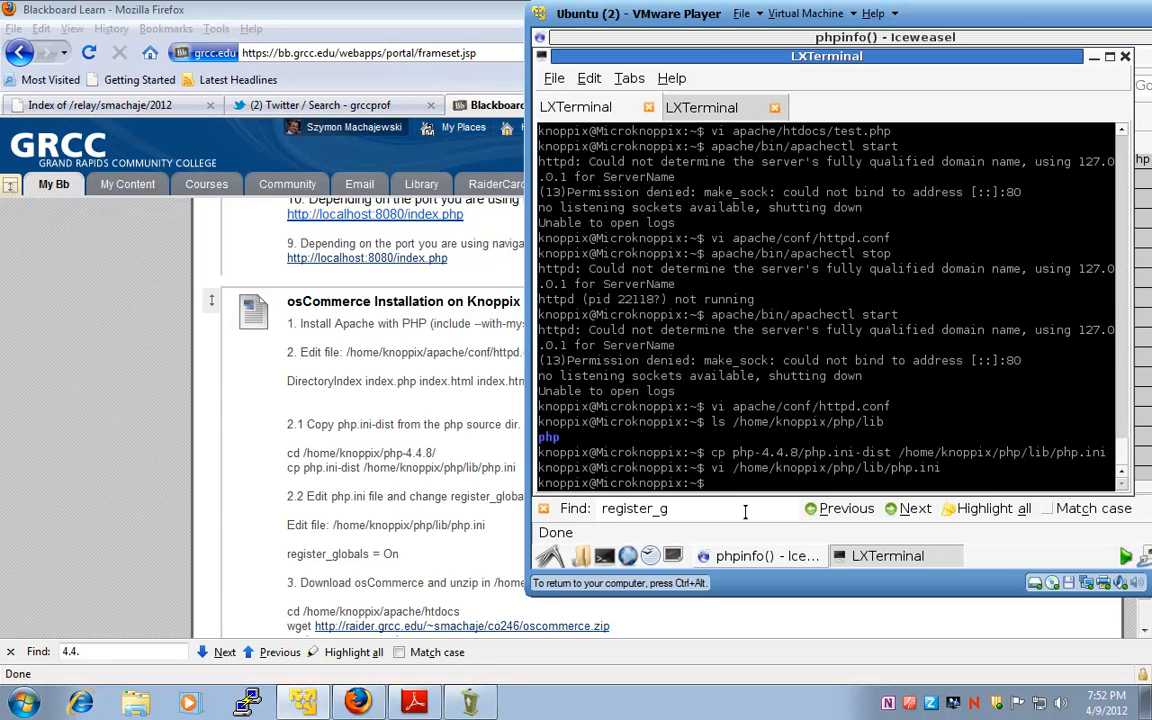
# Step: Confirm the phpinfo page now shows register_globals On
pyautogui.click(762, 556)
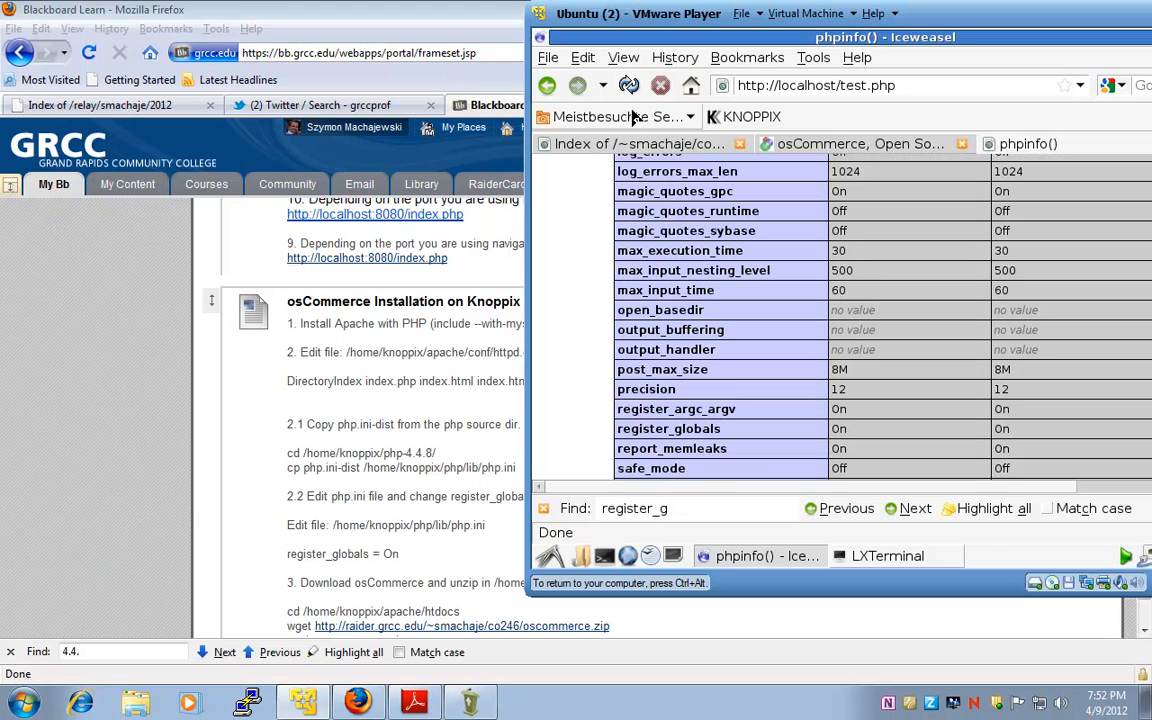
pyautogui.moveTo(639, 431); pyautogui.dragTo(1041, 437)
pyautogui.scroll(9, 1080, 330)
pyautogui.scroll(12, 1010, 303)
pyautogui.scroll(-5, 995, 343)
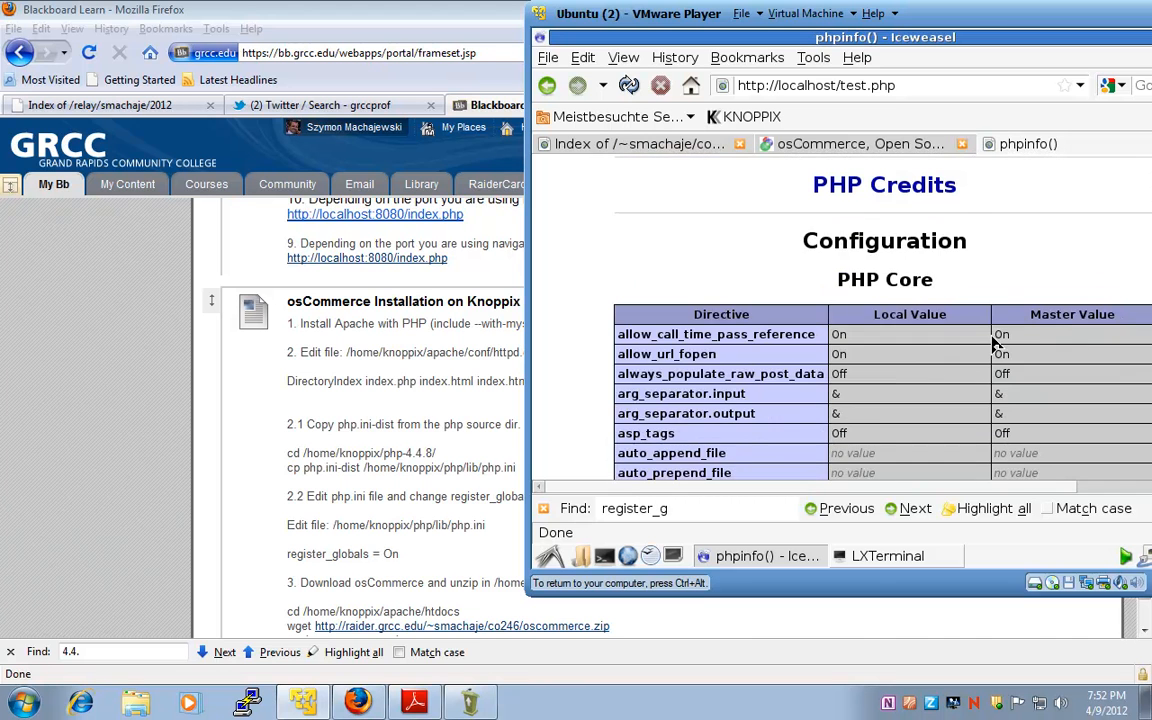
pyautogui.scroll(-6, 995, 343)
pyautogui.scroll(4, 897, 260)
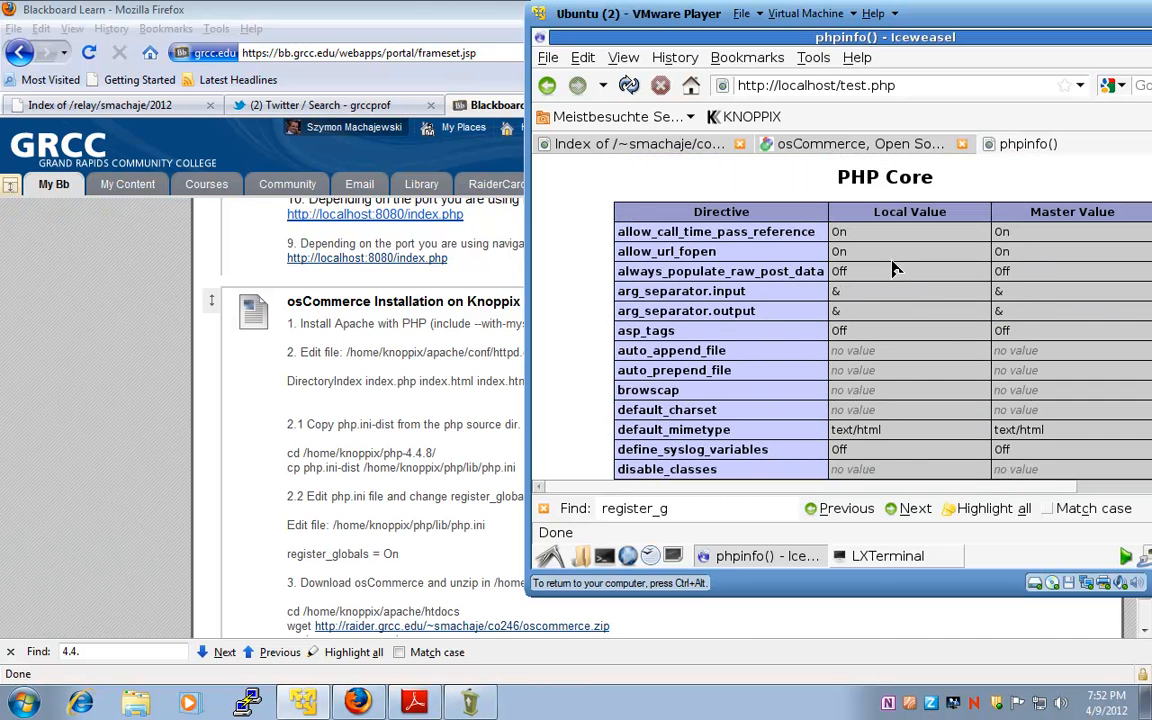
# Step: Check that phpinfo lists /home/knoppix/php/lib/php.ini as the loaded configuration file
pyautogui.hotkey('ctrl', 'f')
pyautogui.write('p')
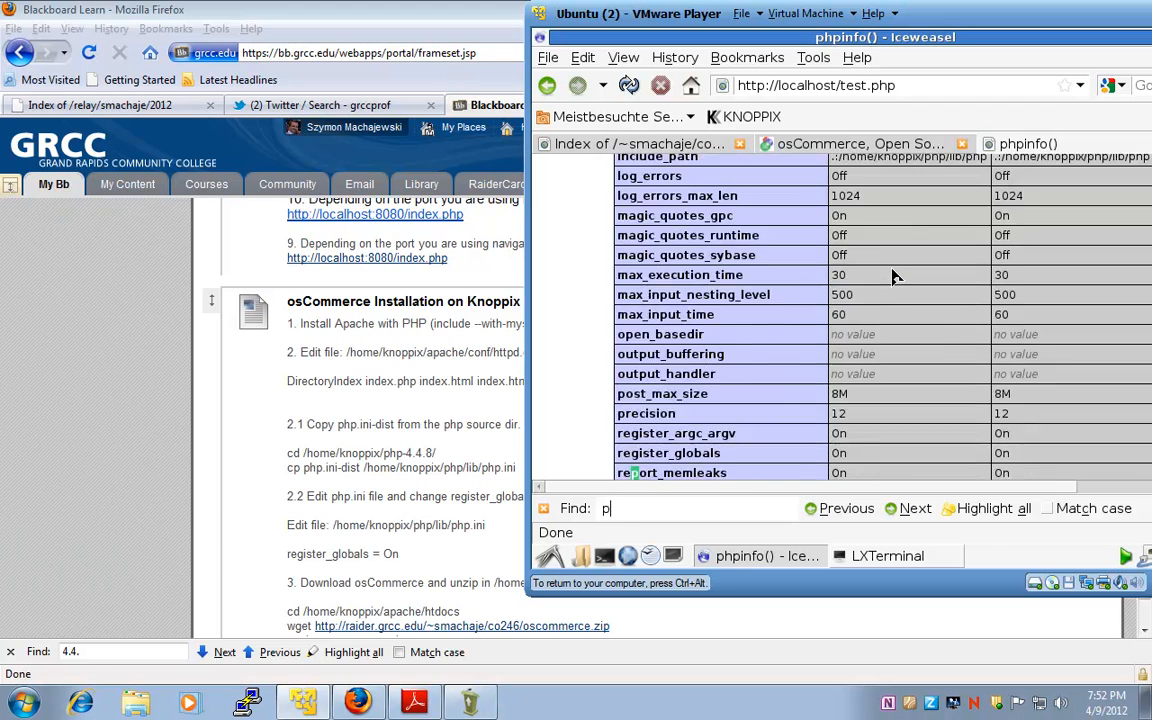
pyautogui.write('hp.ini')
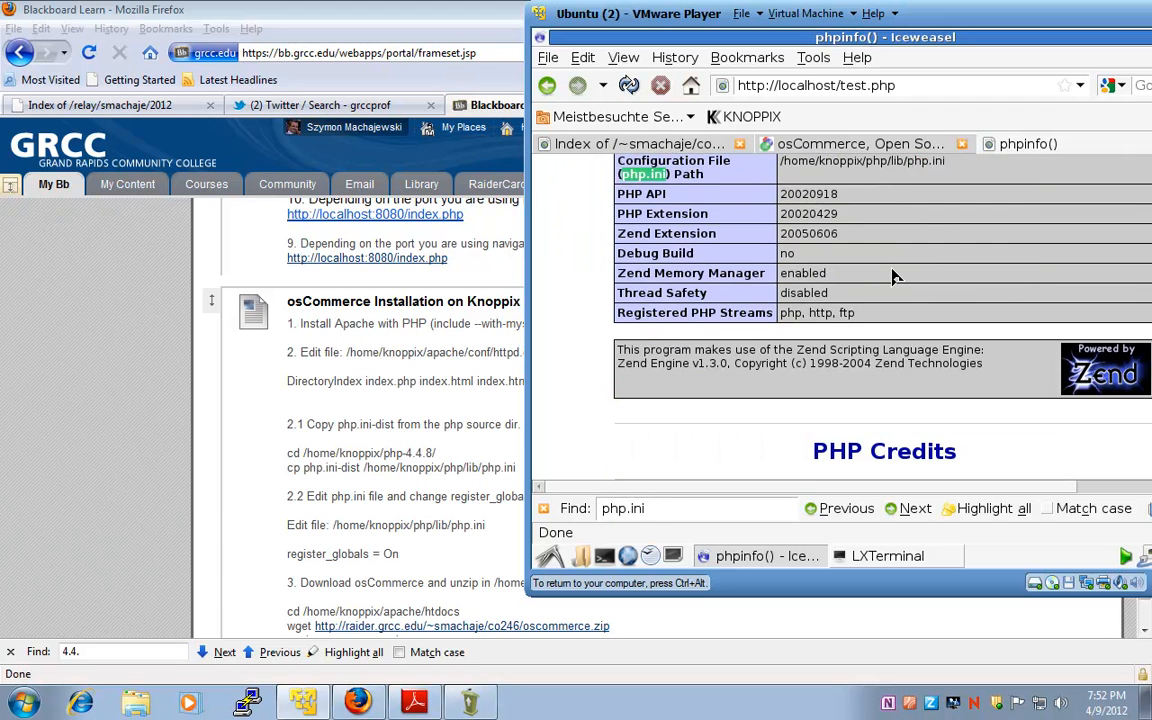
pyautogui.press('Return')
pyautogui.click(924, 235)
pyautogui.moveTo(960, 212); pyautogui.dragTo(751, 201)
pyautogui.click(797, 217)
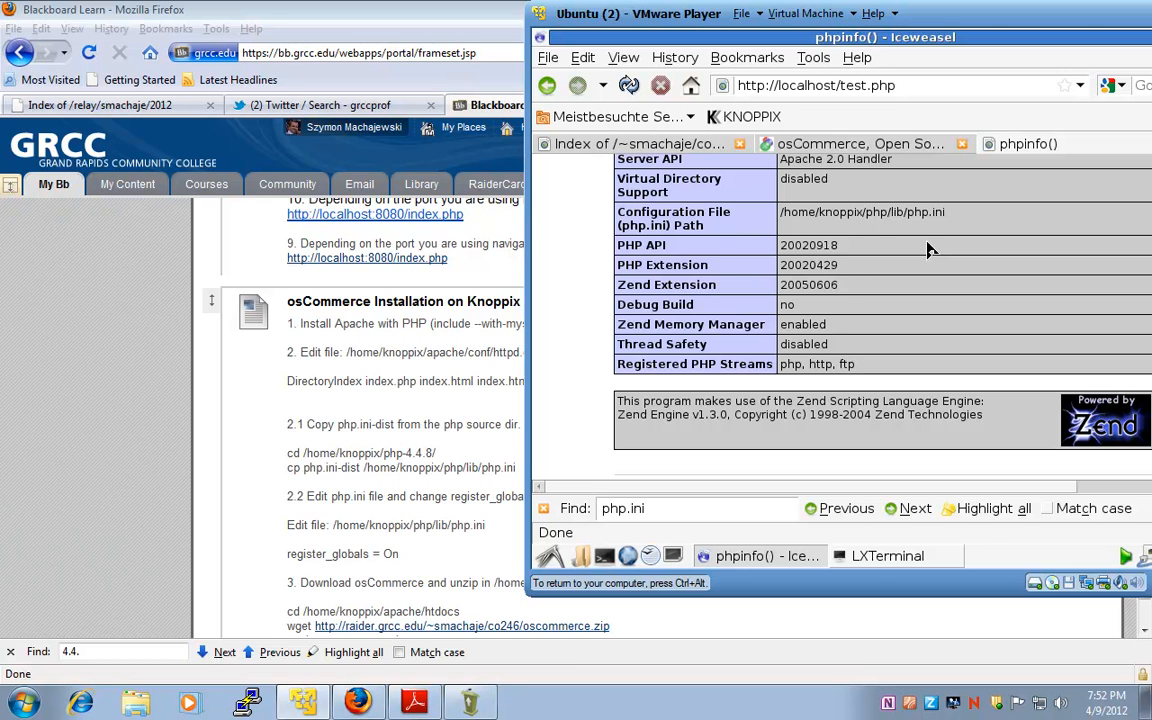
# Step: Check the Blackboard notes, then change into apache/htdocs in the VM terminal and list its files
pyautogui.click(382, 527)
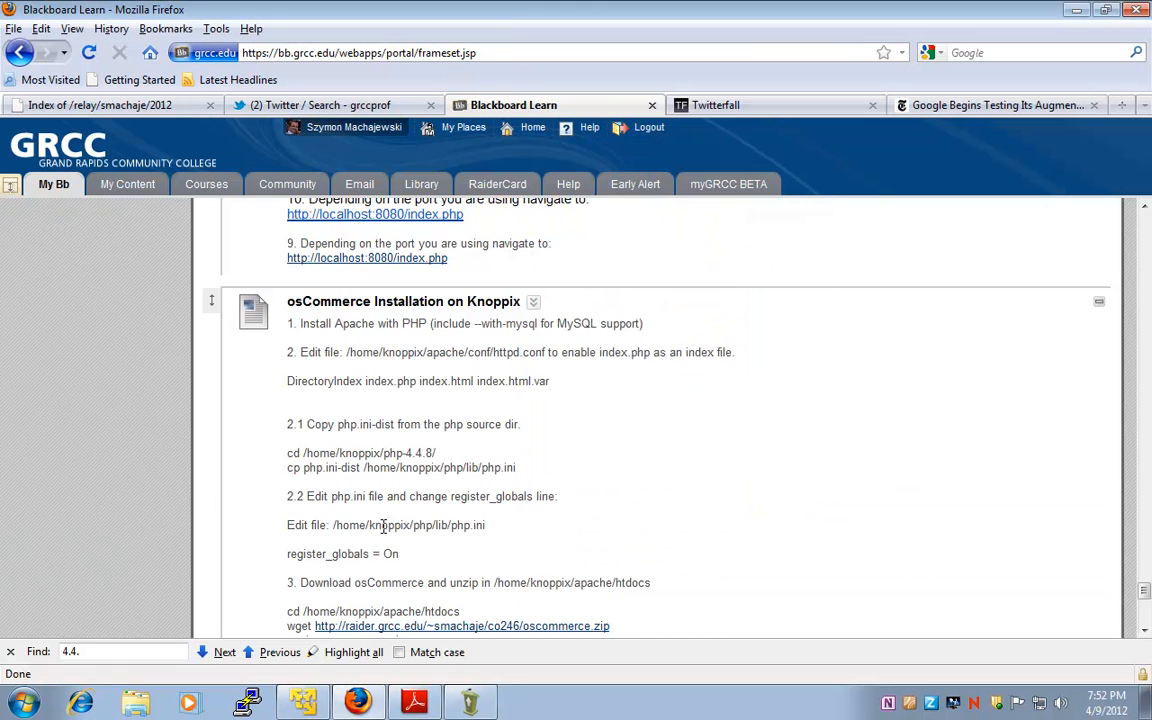
pyautogui.scroll(-5, 382, 527)
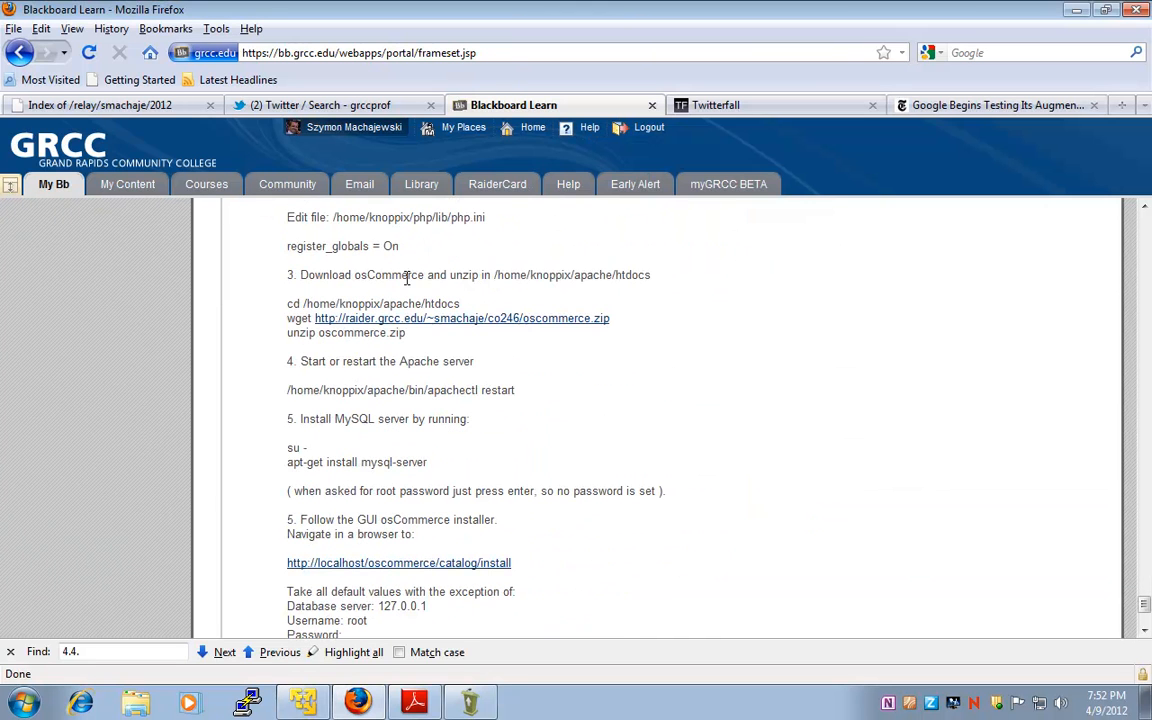
pyautogui.click(306, 703)
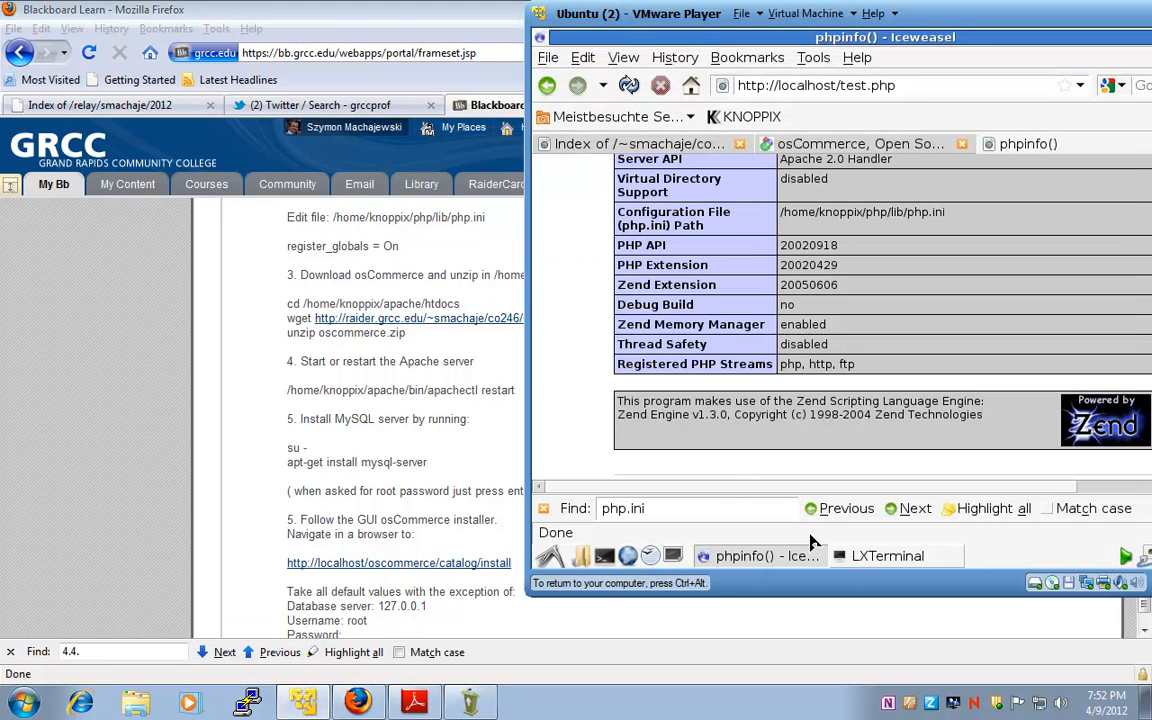
pyautogui.click(880, 556)
pyautogui.write('pwd')
pyautogui.press('Return')
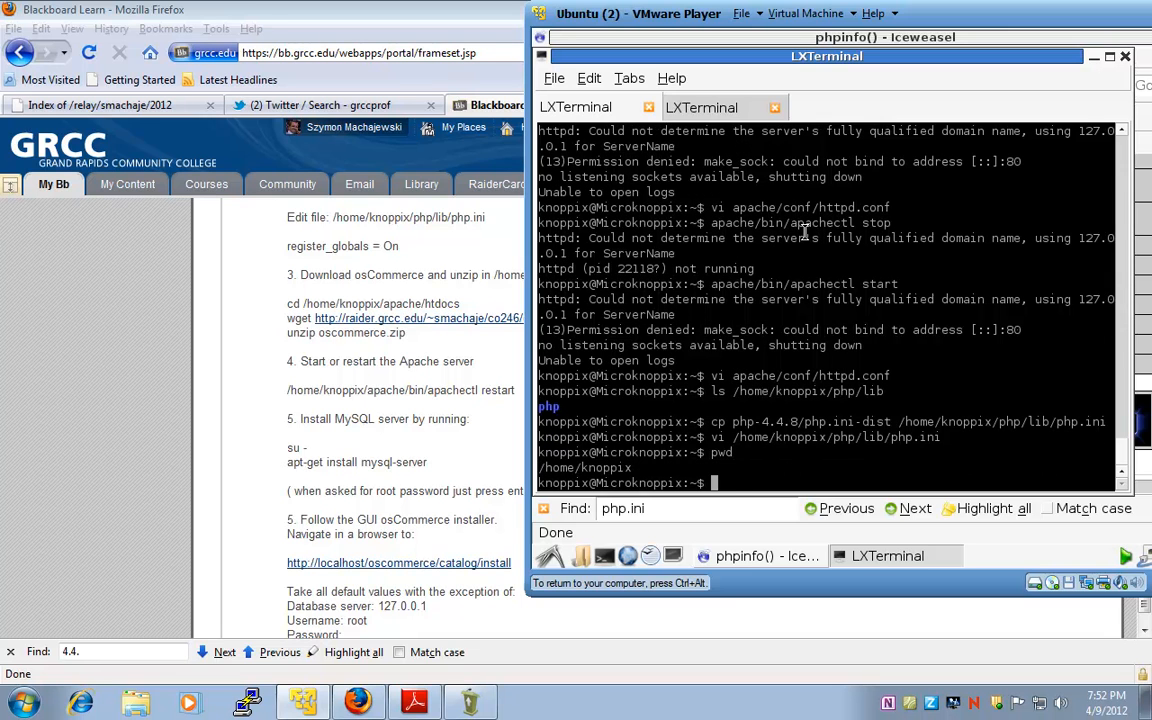
pyautogui.write('cd apache/htd')
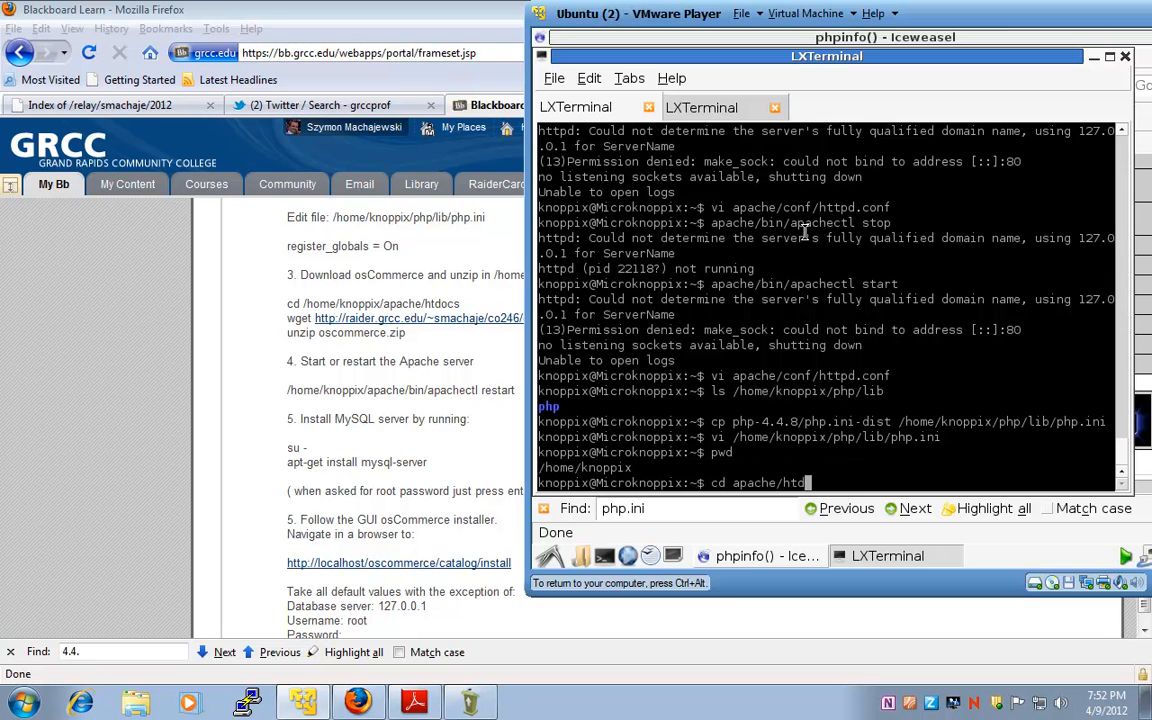
pyautogui.press('Tab')
pyautogui.press('Return')
pyautogui.write('ls')
pyautogui.press('Return')
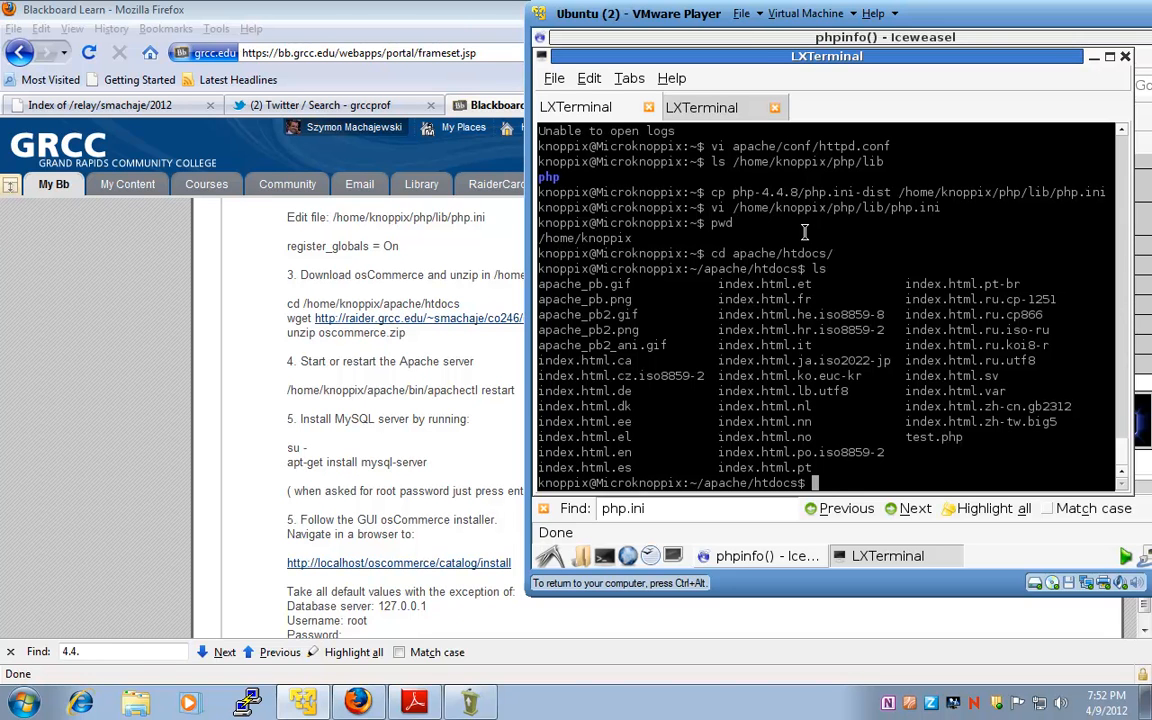
# Step: Delete everything in htdocs with rm -rf * and reload localhost to confirm it's empty
pyautogui.write('rm -rf *')
pyautogui.click(743, 560)
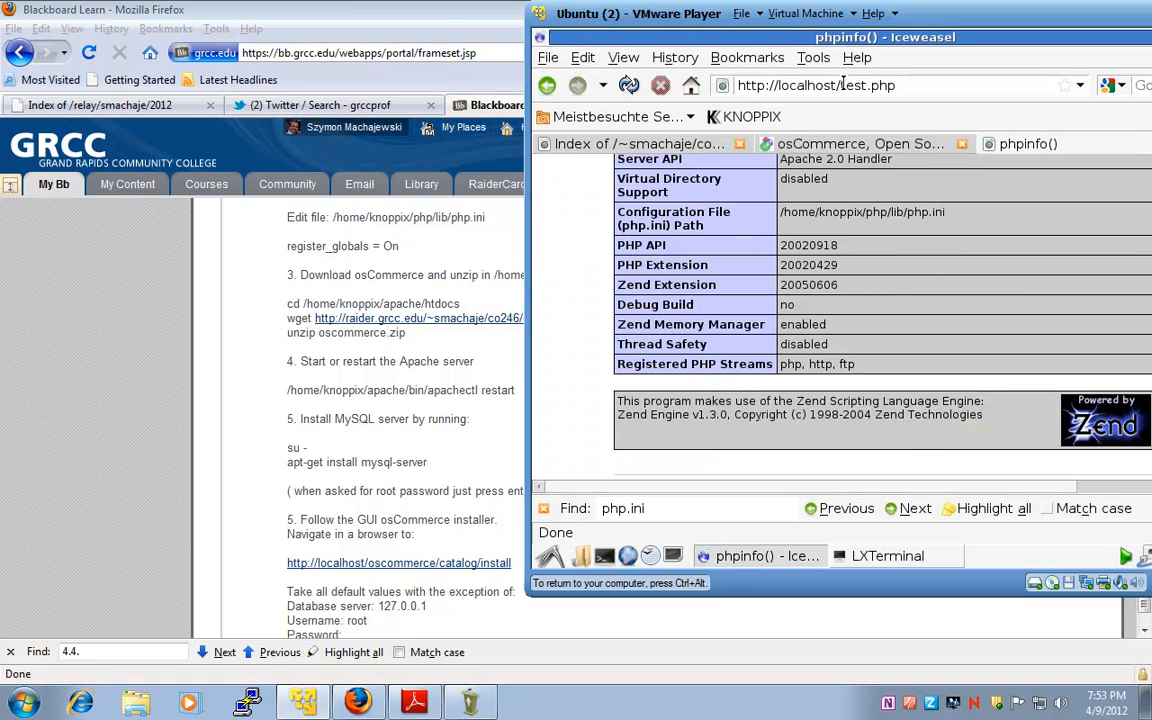
pyautogui.hotkey('ctrl', 't')
pyautogui.write('lo')
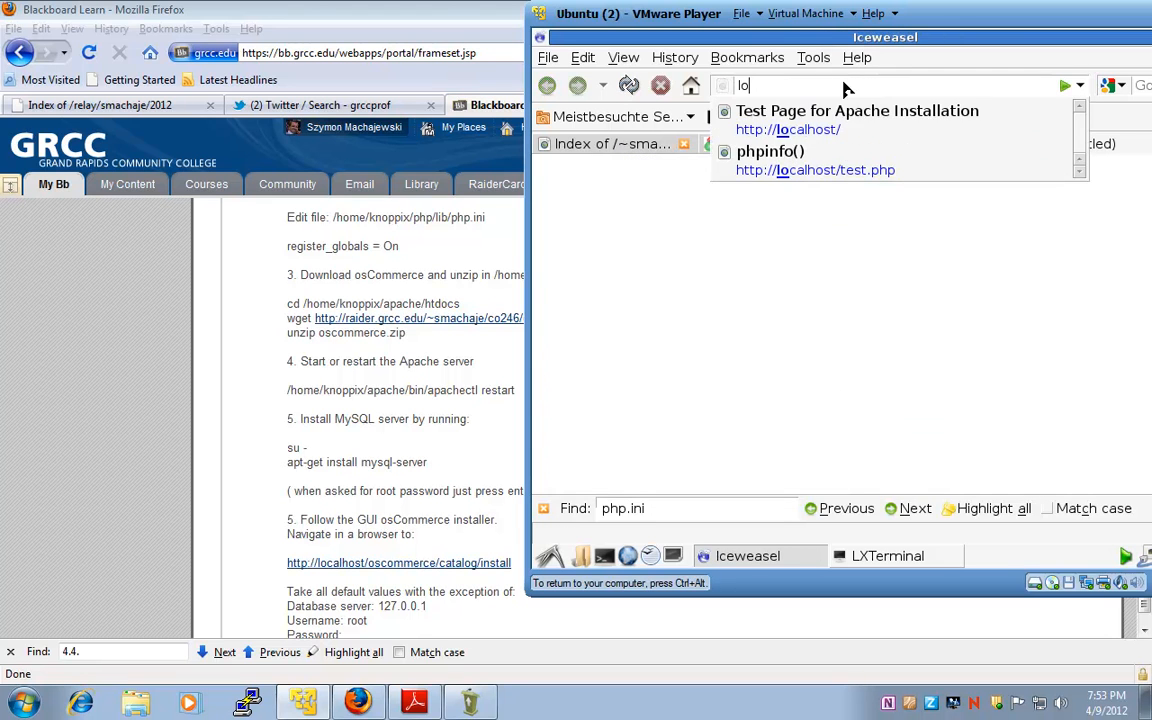
pyautogui.press('Down')
pyautogui.press('Return')
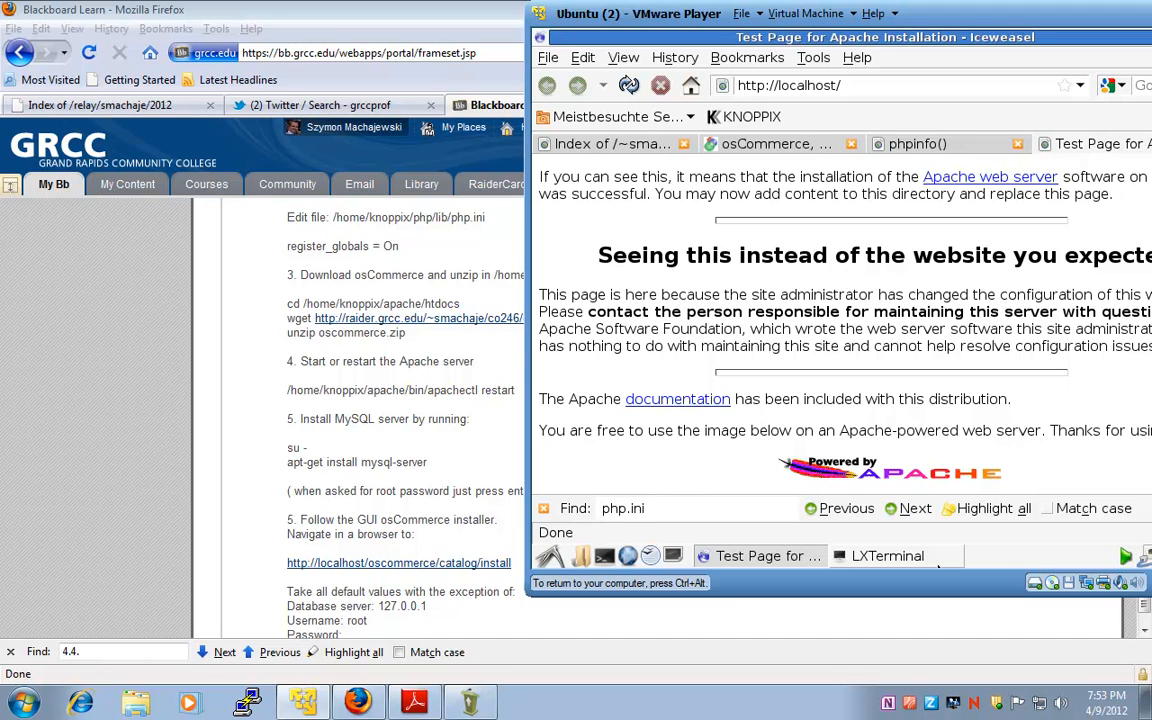
pyautogui.hotkey('alt', 'Tab')
pyautogui.press('Return')
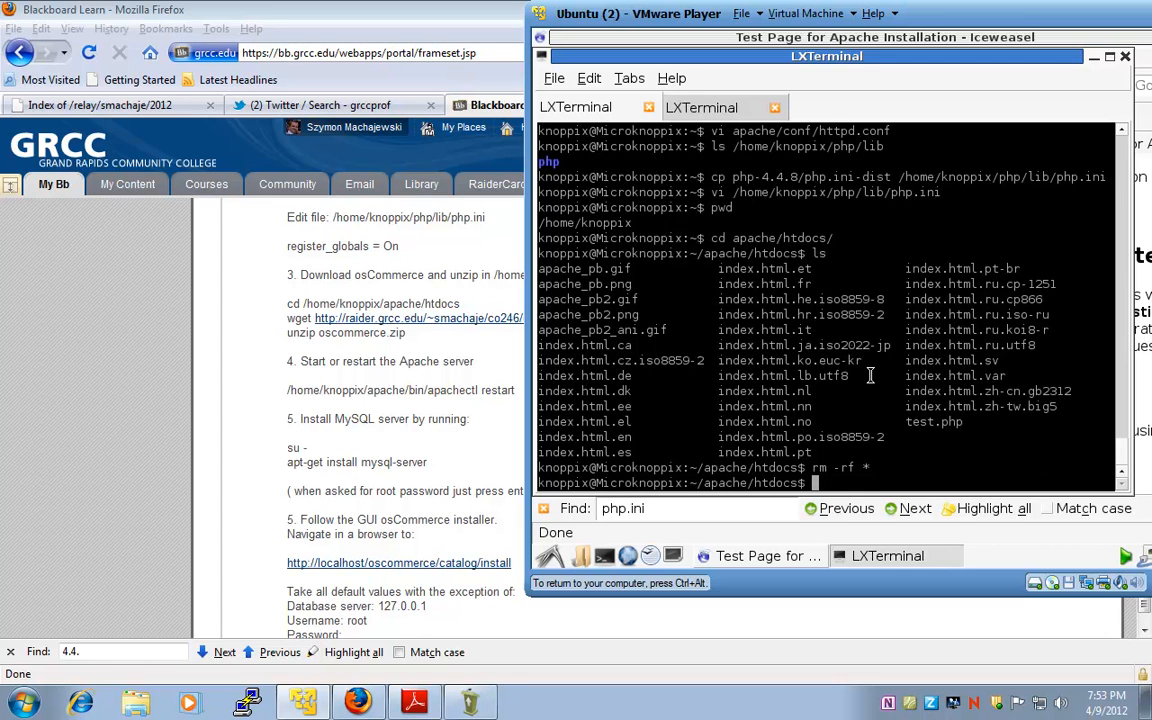
pyautogui.click(797, 550)
pyautogui.click(628, 86)
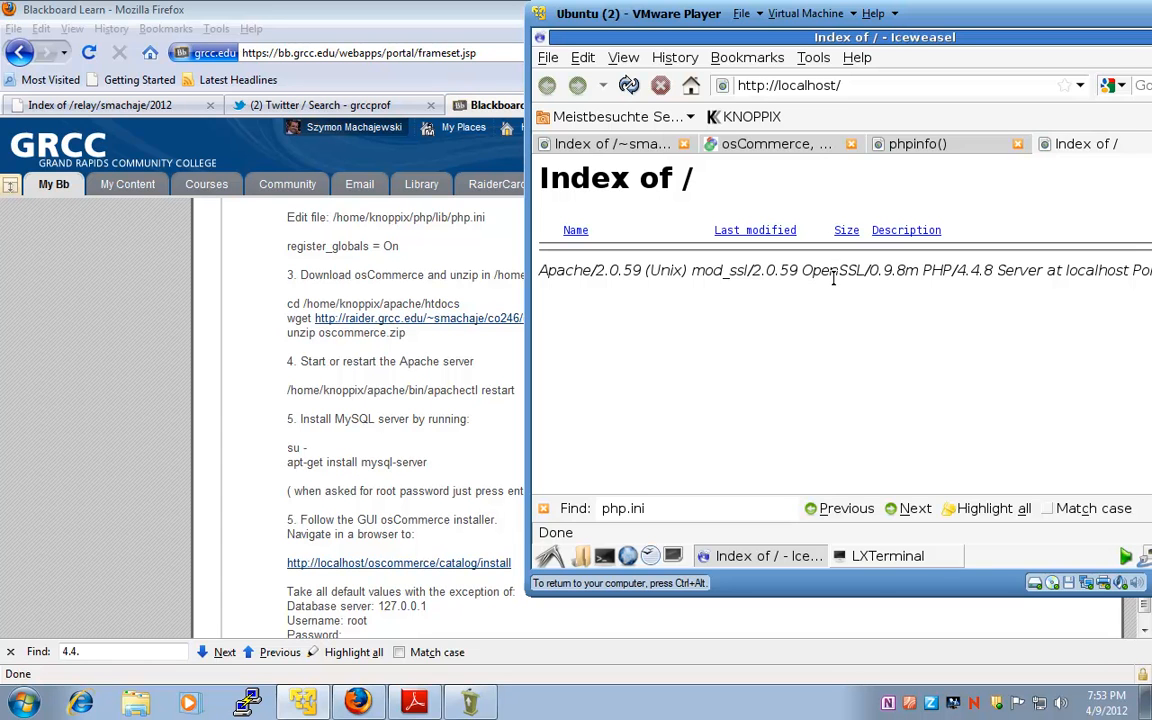
# Step: Unzip oscommerce.zip from /home/knoppix/Downloads into htdocs and list the new oscommerce folder
pyautogui.click(885, 556)
pyautogui.write('unzip /home/knoppix/Downloads/oscommerce.zip')
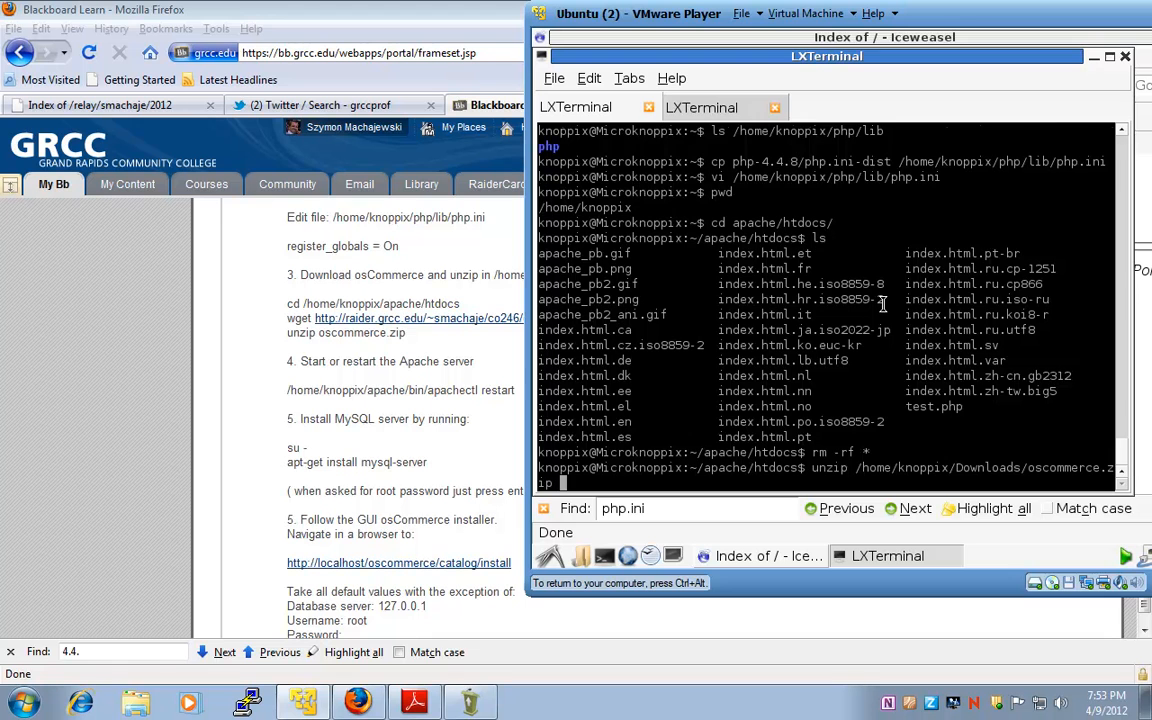
pyautogui.press('Return')
pyautogui.write('ls')
pyautogui.press('Return')
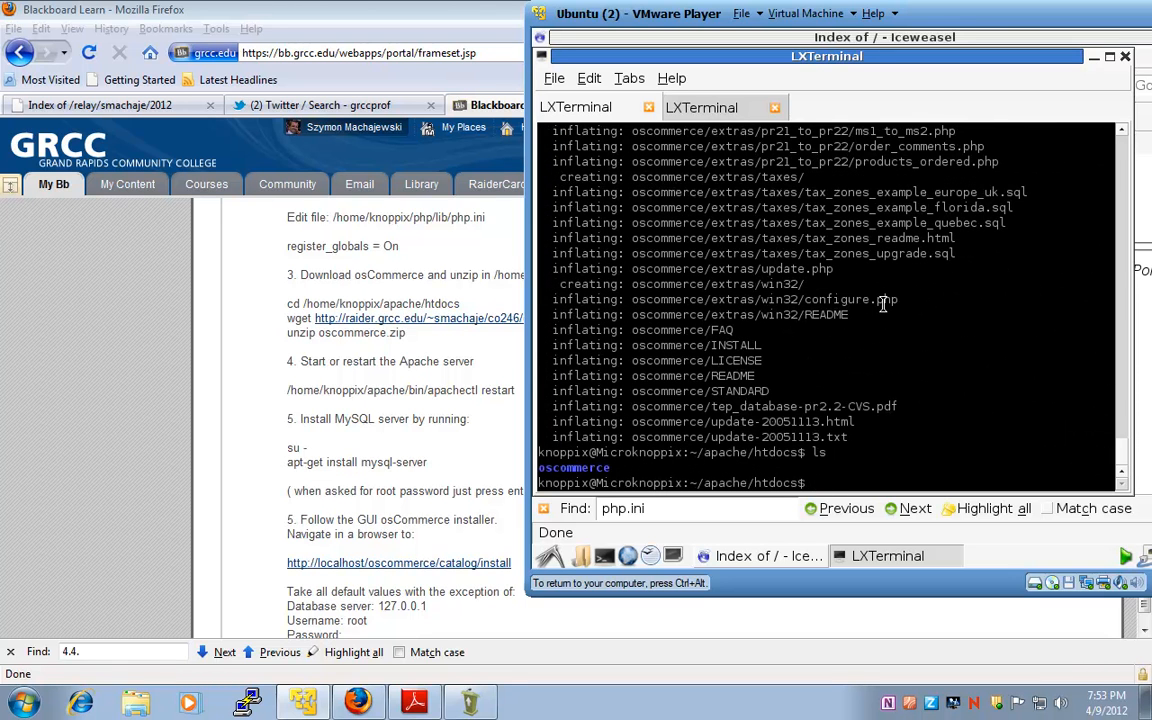
pyautogui.doubleClick(570, 467)
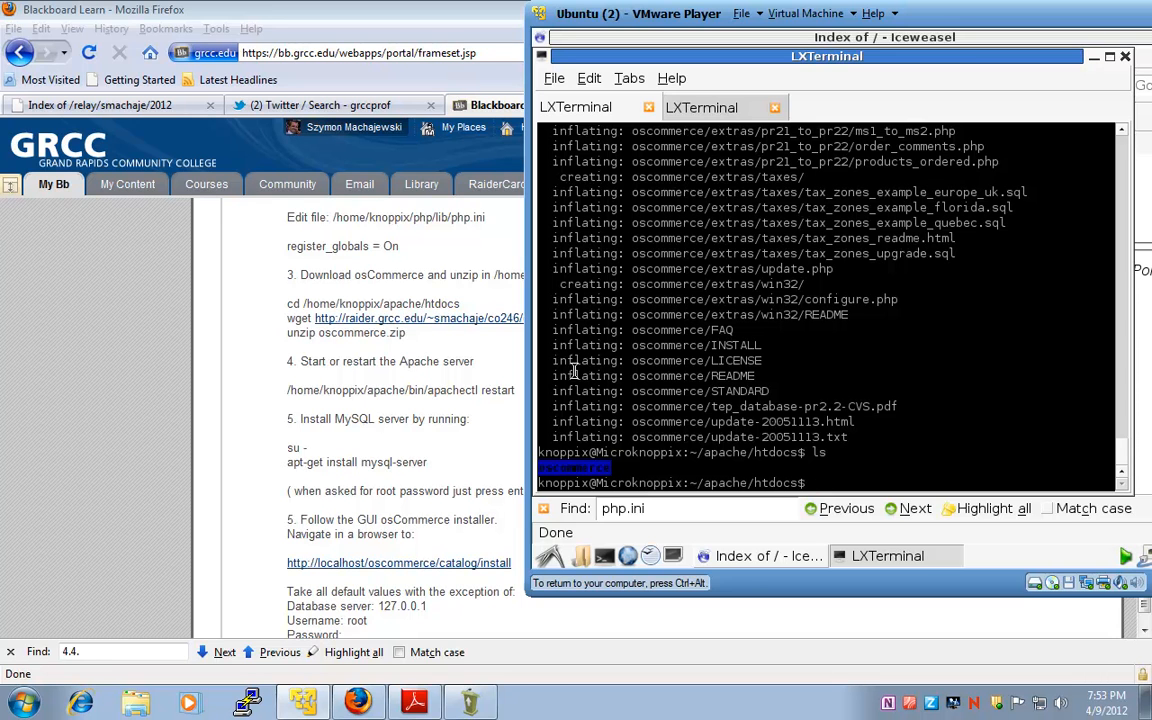
pyautogui.click(390, 432)
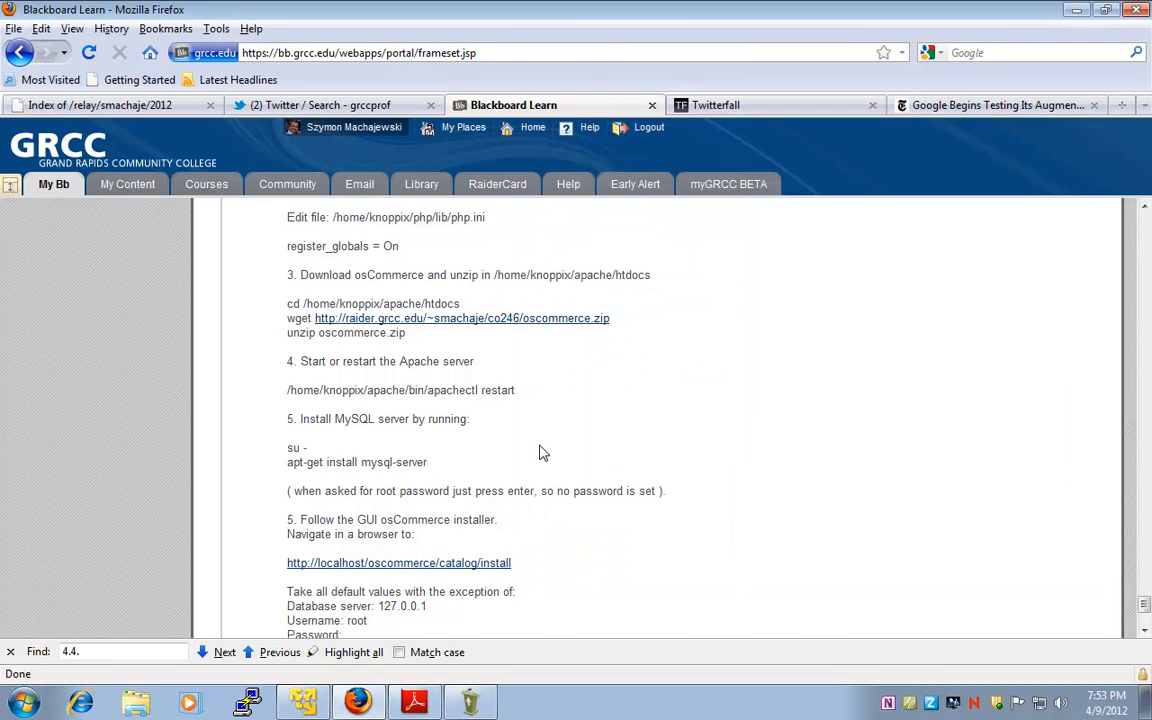
# Step: Highlight step 5 'Install MySQL server' in the Blackboard notes, then return to VMware Player
pyautogui.scroll(-4, 539, 453)
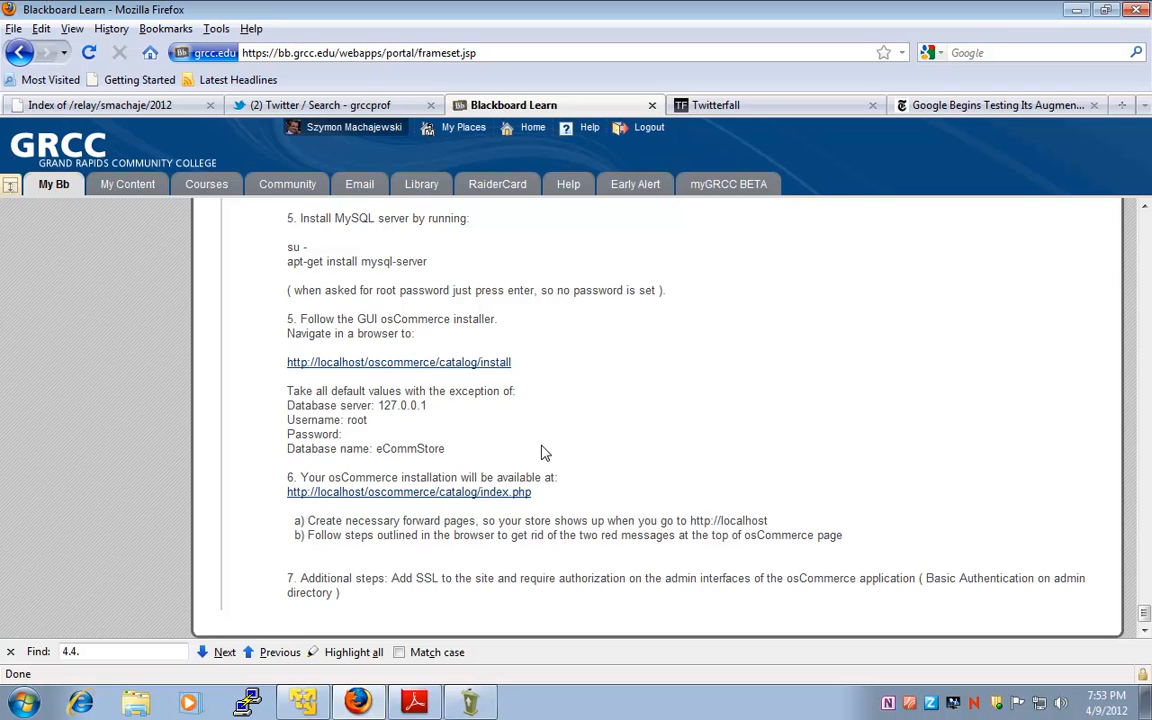
pyautogui.scroll(2, 541, 453)
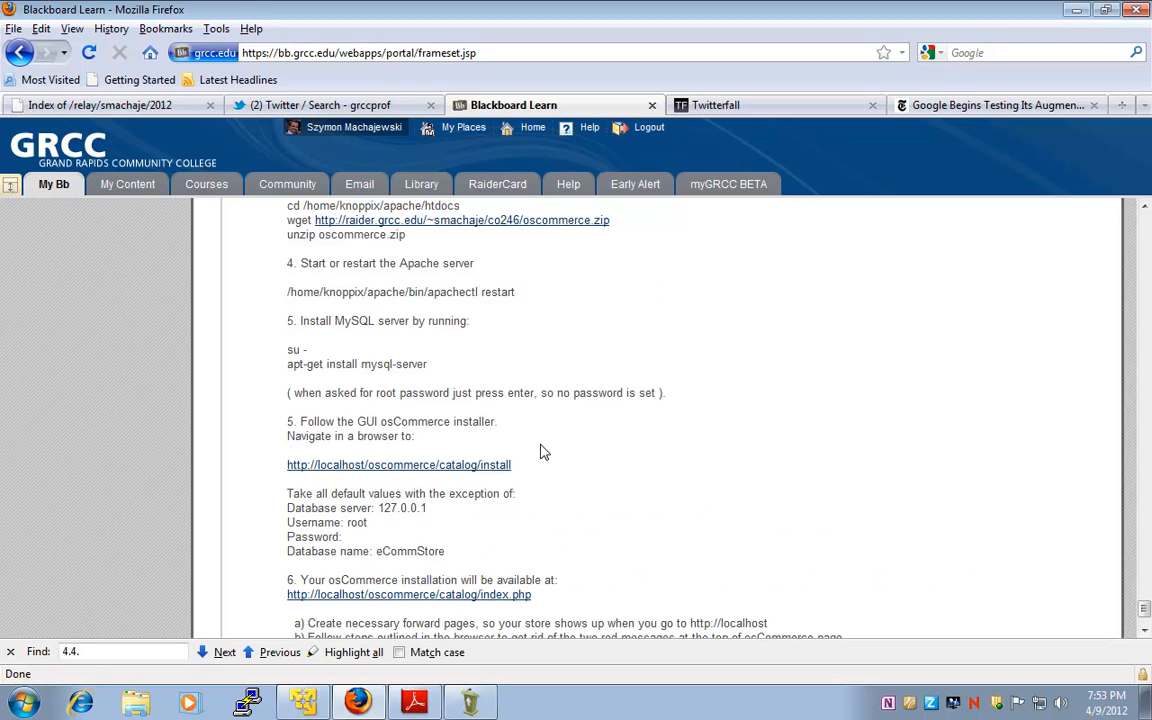
pyautogui.moveTo(282, 268); pyautogui.dragTo(527, 342)
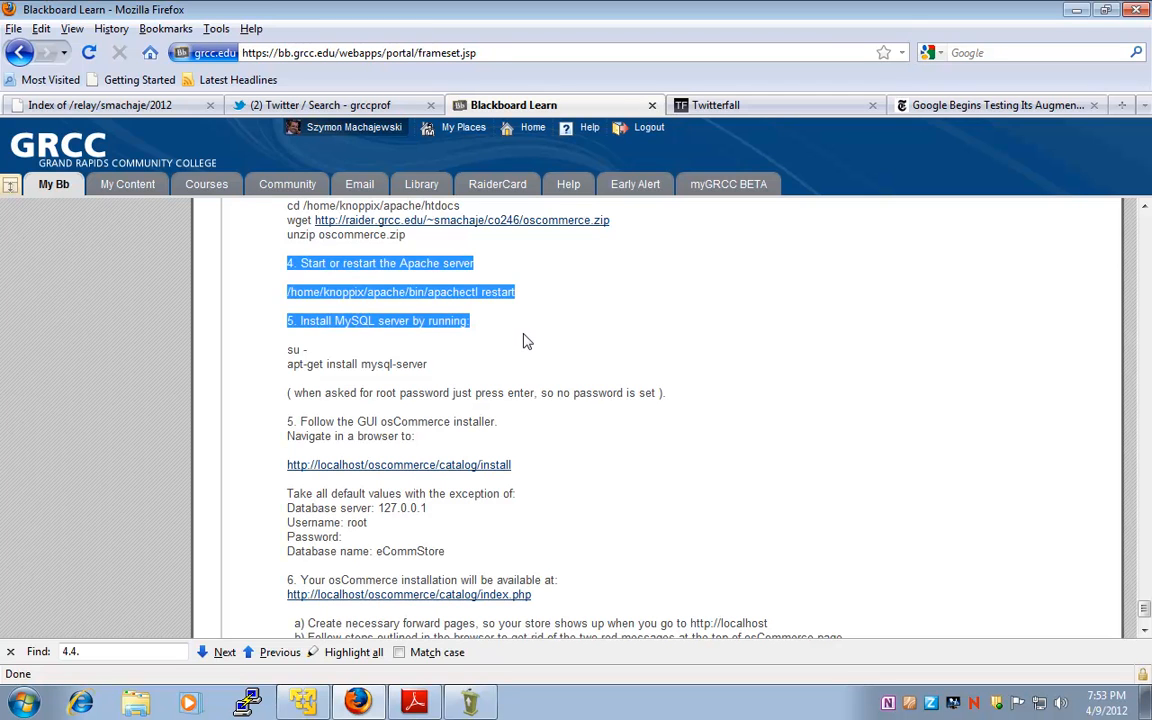
pyautogui.click(527, 342)
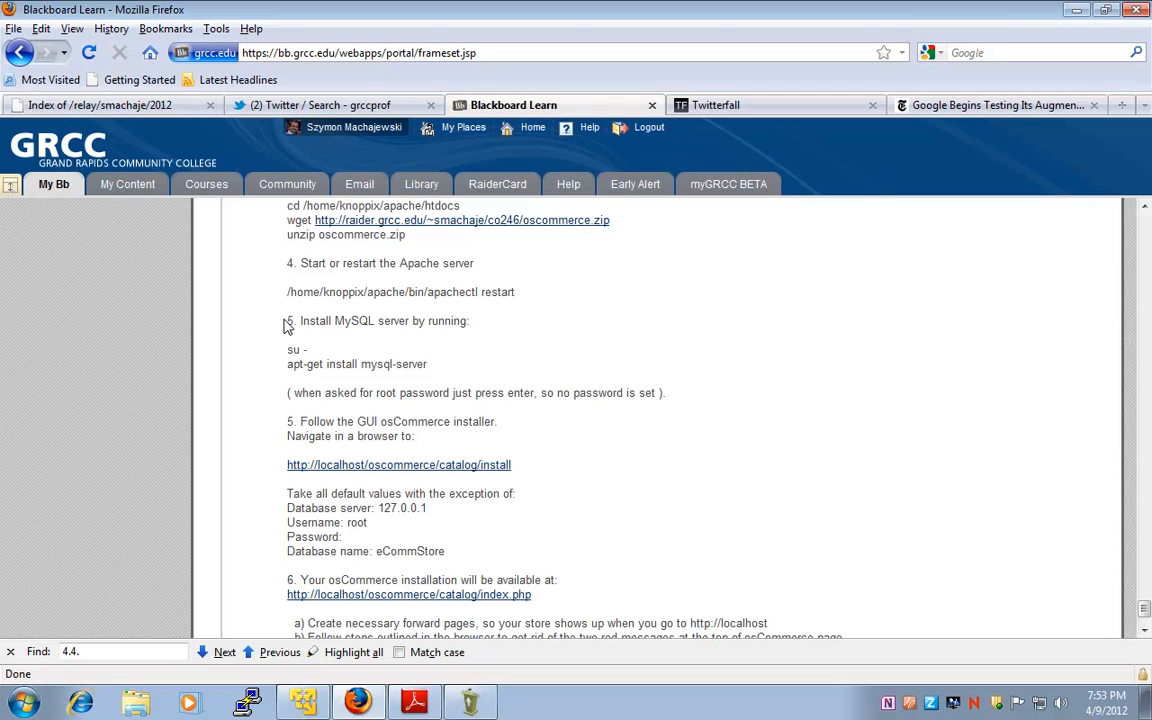
pyautogui.moveTo(287, 322); pyautogui.dragTo(428, 365)
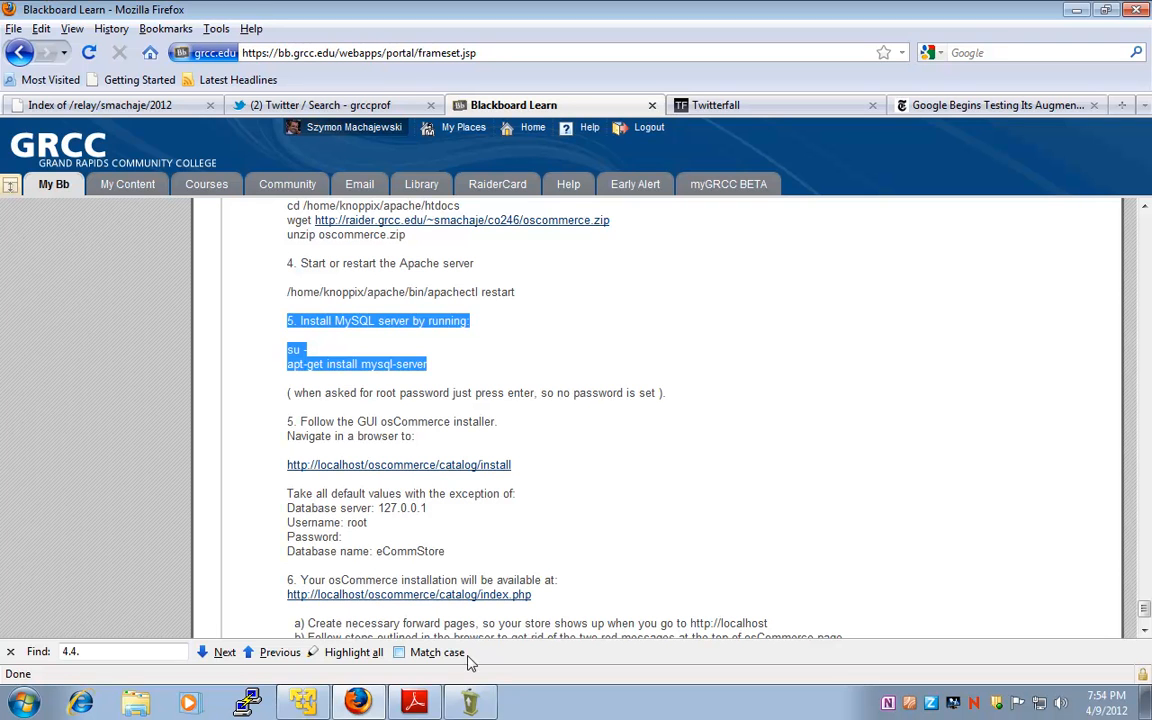
pyautogui.click(305, 703)
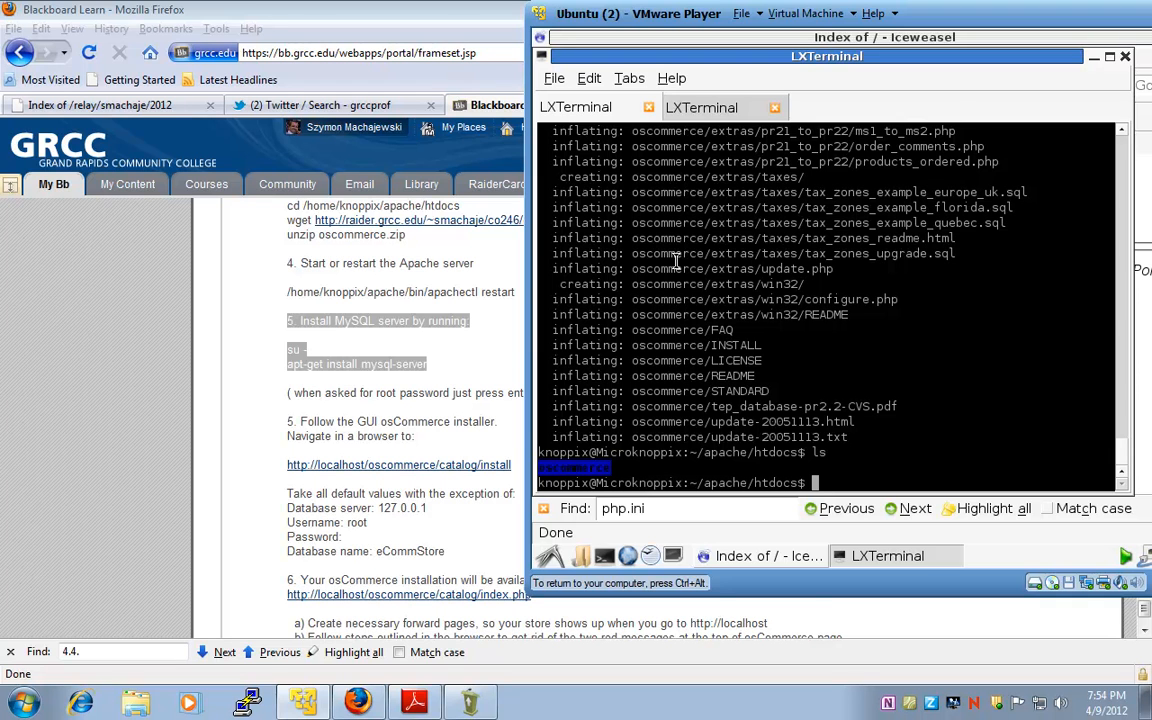
# Step: In the root shell tab, type apt-get install mysql-server
pyautogui.click(738, 107)
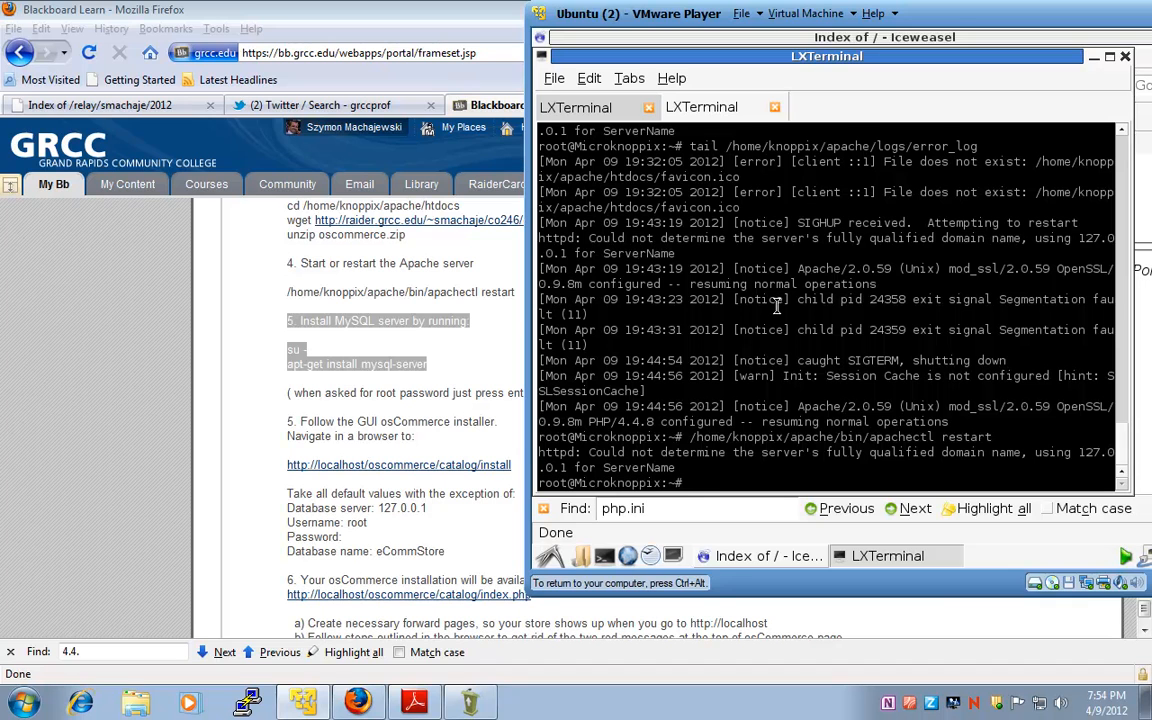
pyautogui.write('apt-get install mysql-server')
# Step: Run the mysql-server install, answering y to continue and y to accept unverified packages
pyautogui.press('Return')
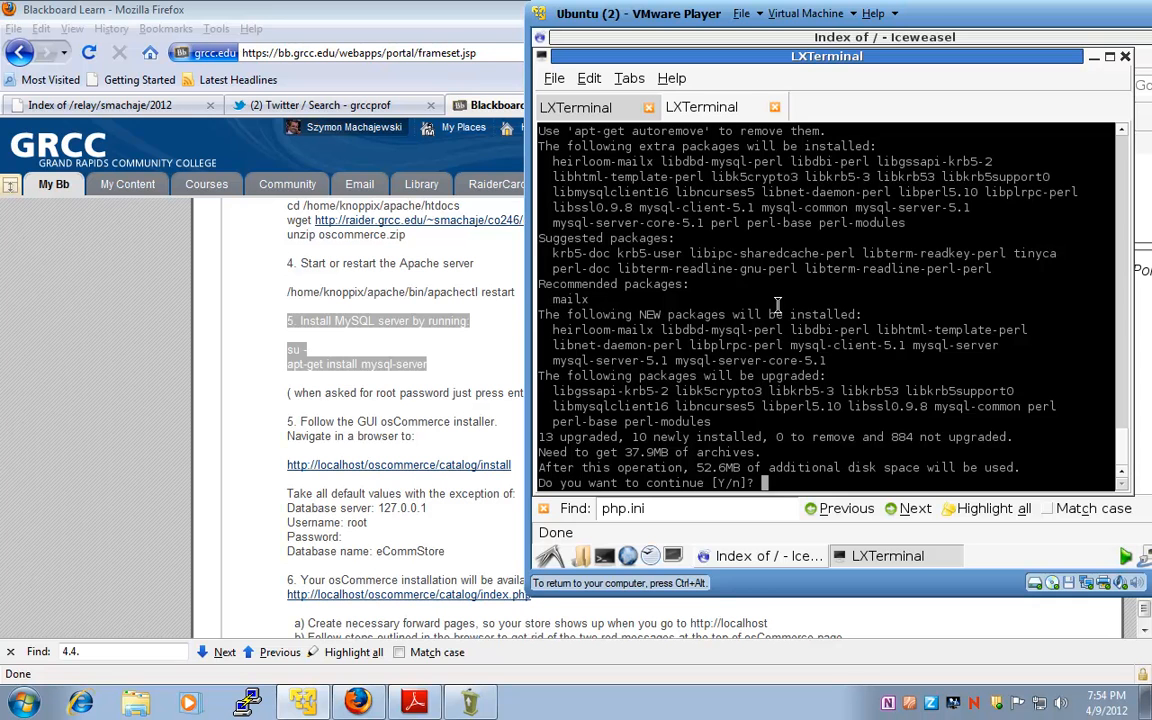
pyautogui.write('y')
pyautogui.press('Return')
pyautogui.write('y')
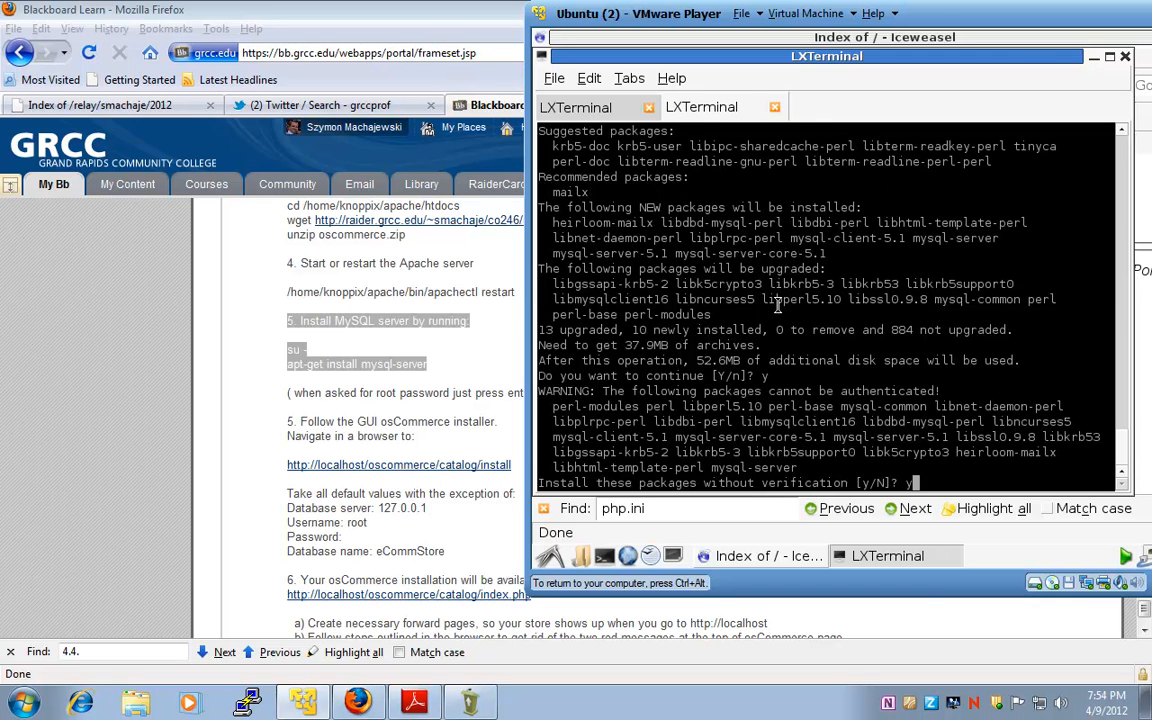
pyautogui.press('Return')
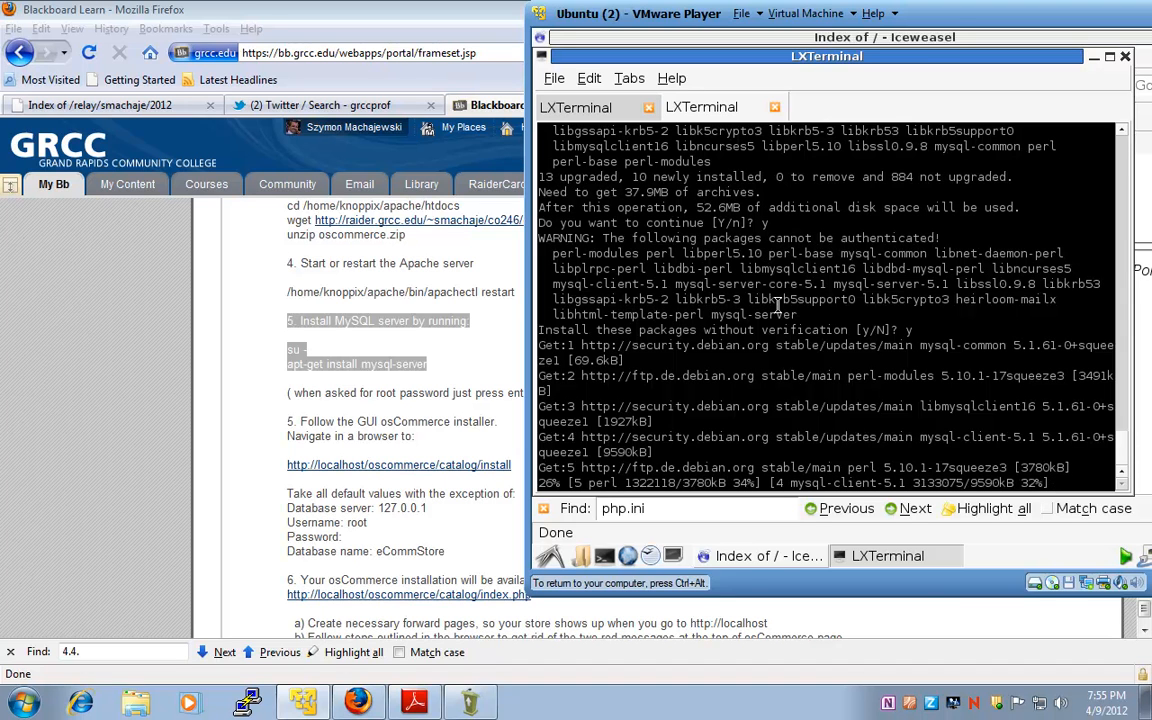
pyautogui.click(475, 705)
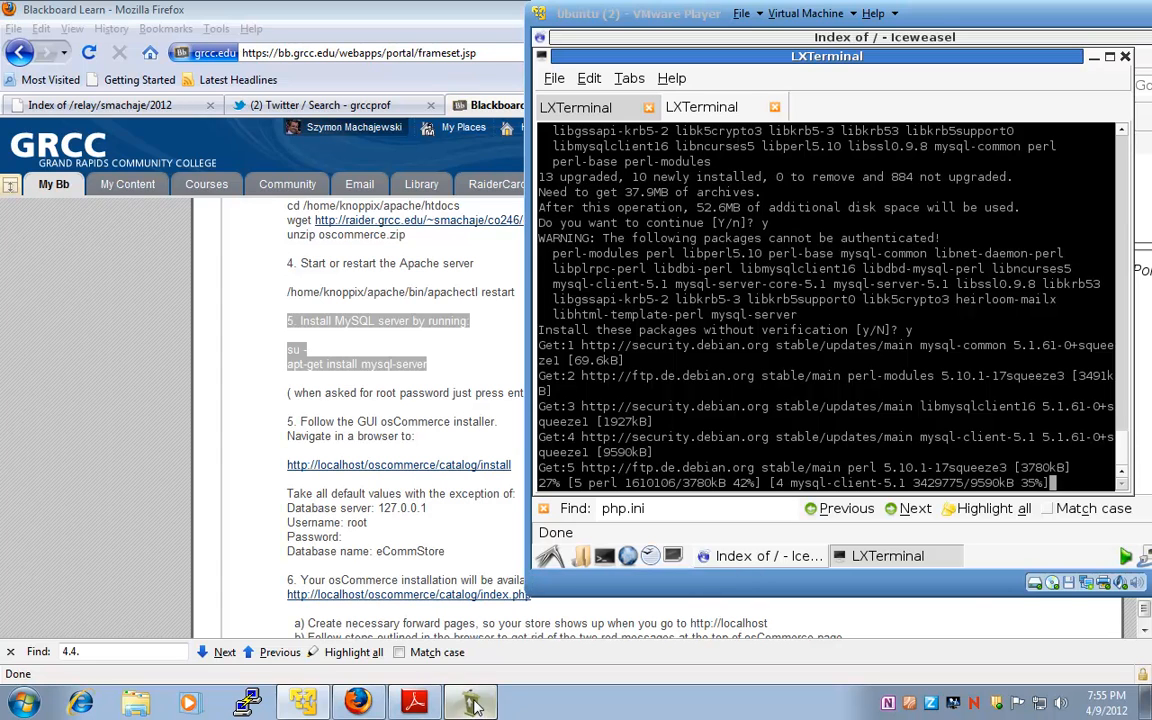
pyautogui.click(230, 196)
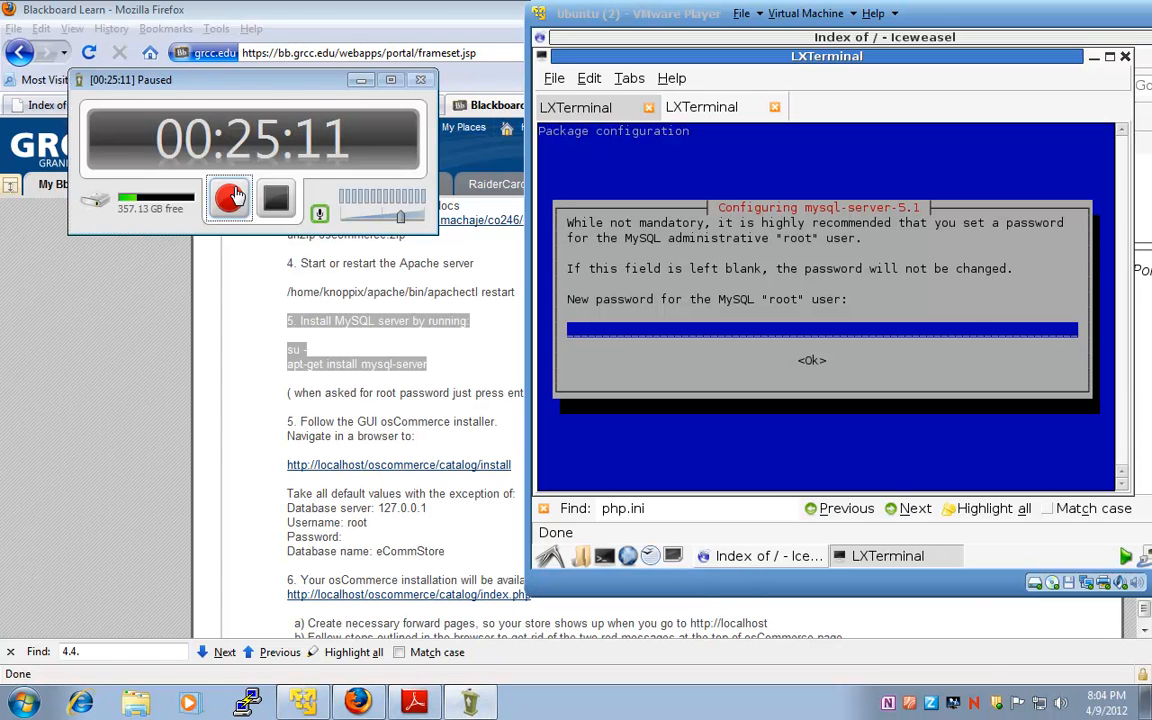
# Step: Submit an empty MySQL root password and confirm it empty again
pyautogui.click(231, 196)
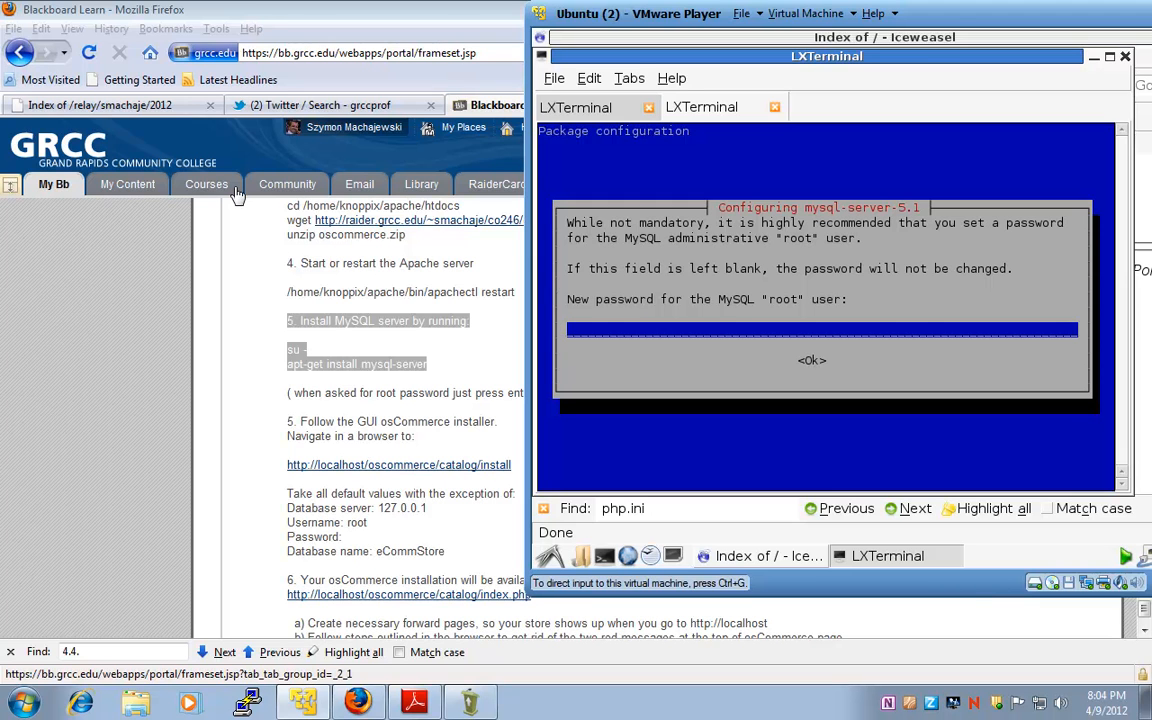
pyautogui.click(660, 227)
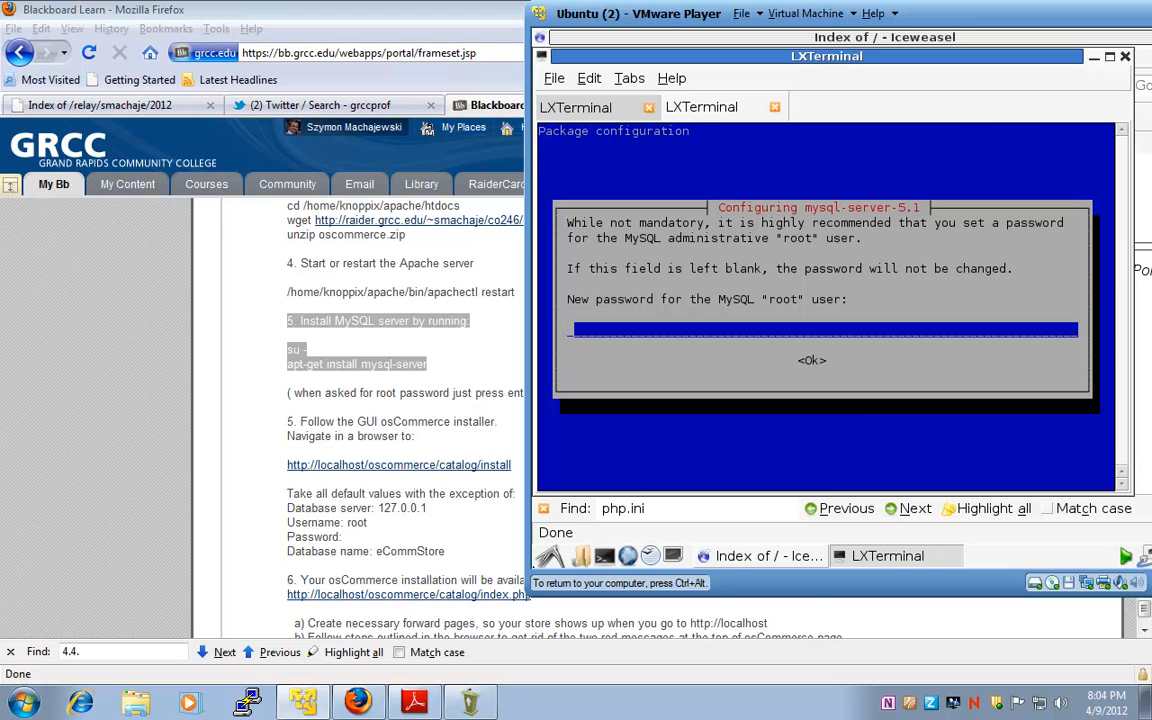
pyautogui.press('Return')
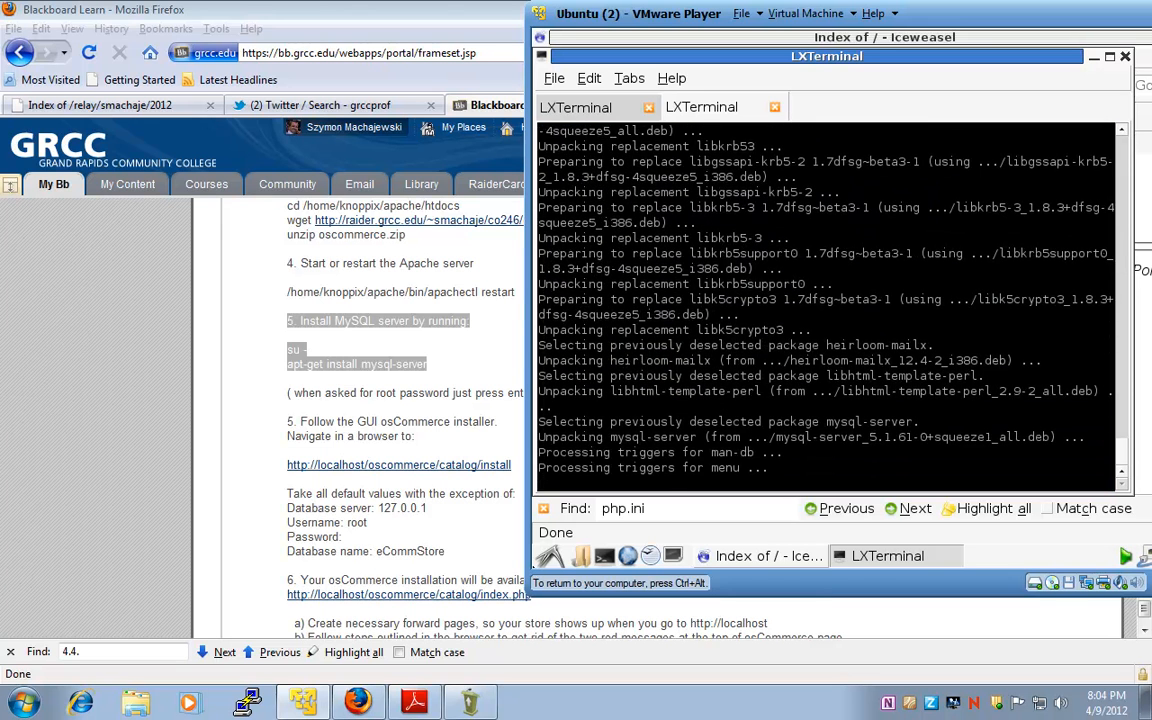
pyautogui.press('Return')
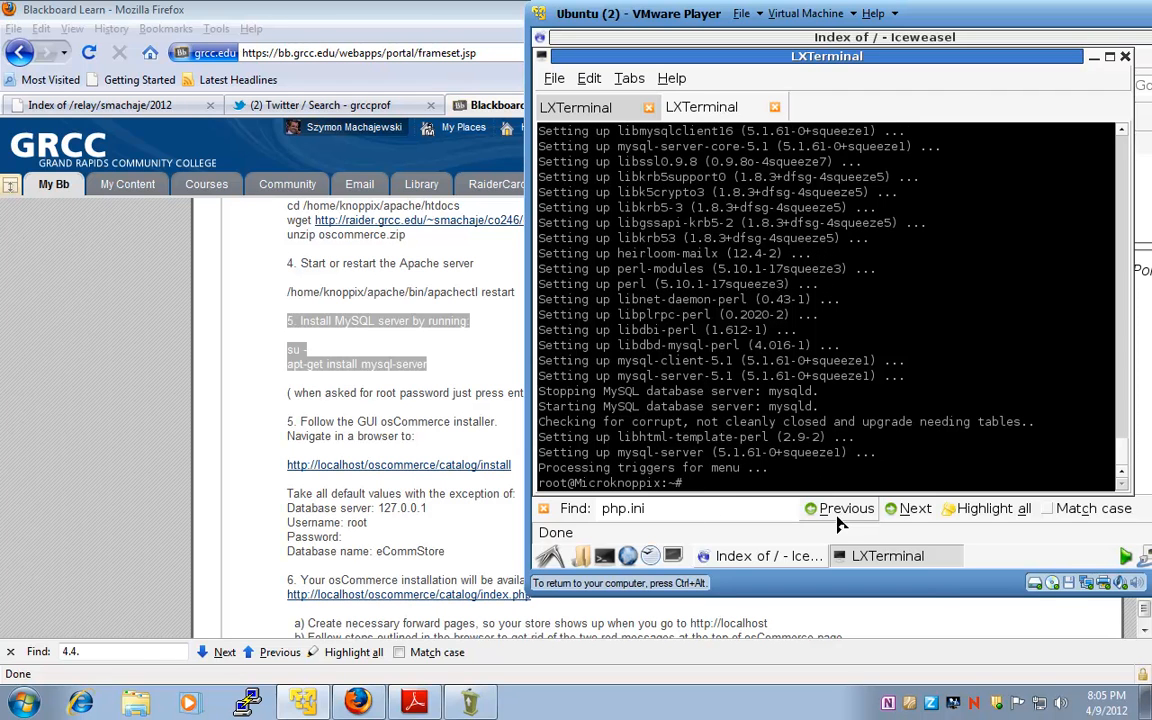
pyautogui.click(762, 557)
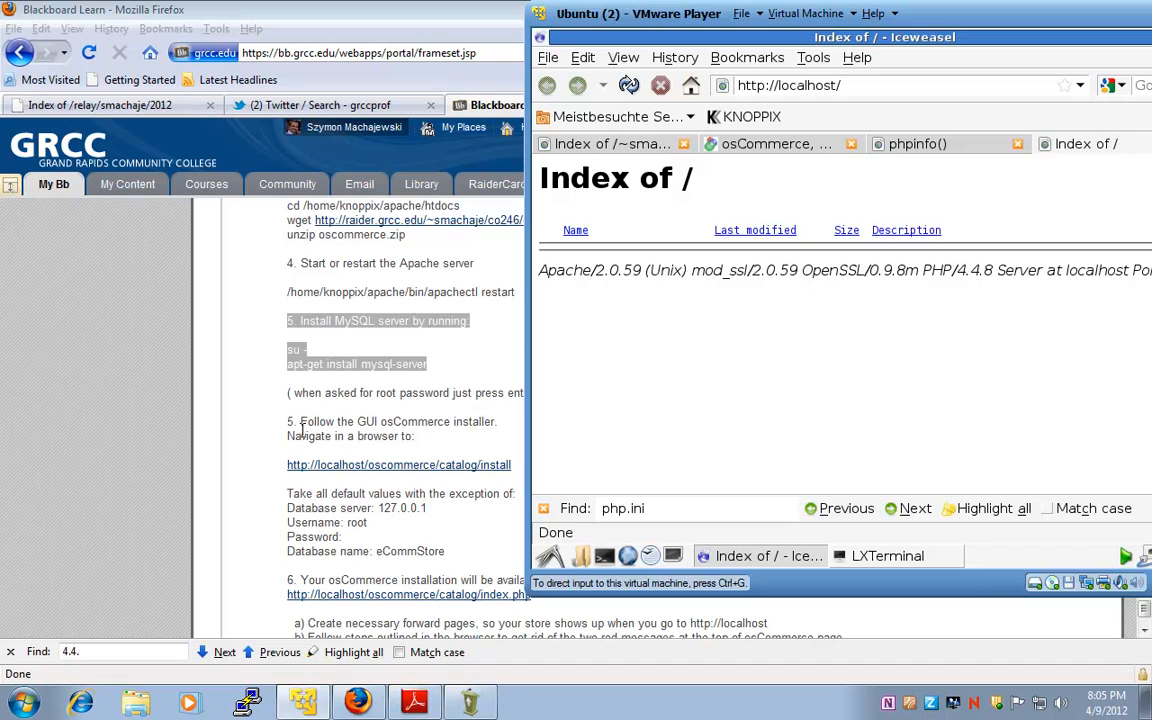
pyautogui.click(692, 378)
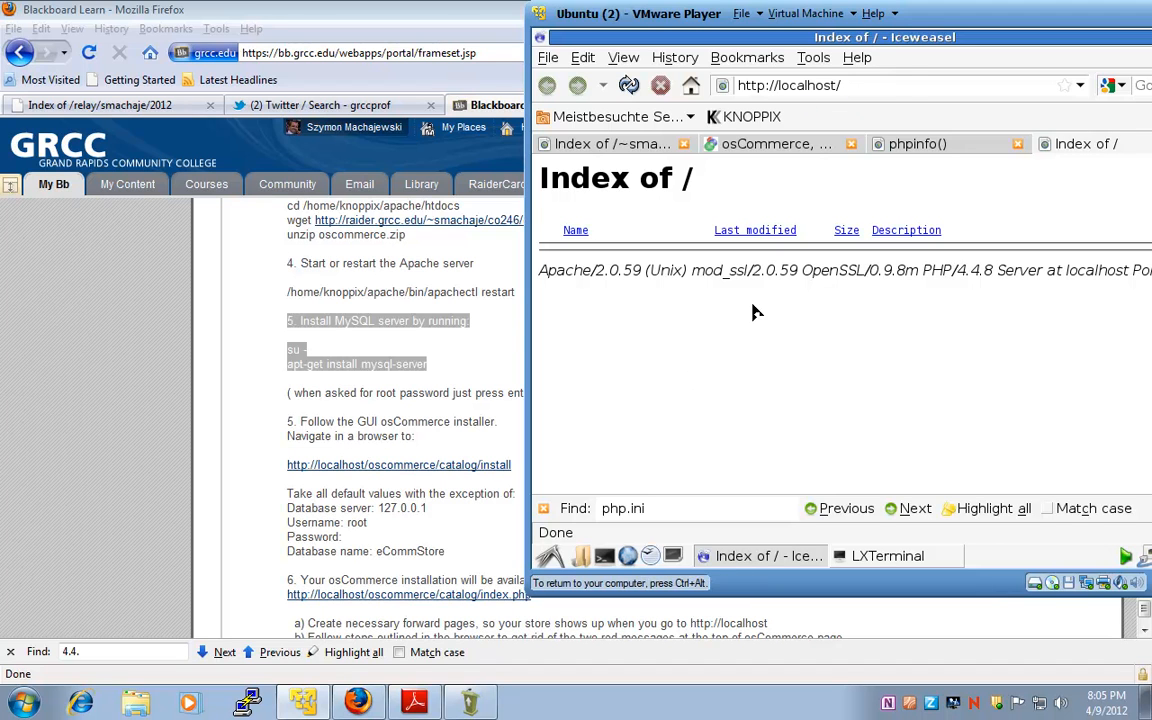
pyautogui.click(908, 88)
pyautogui.write('oscommerce/catalog/install')
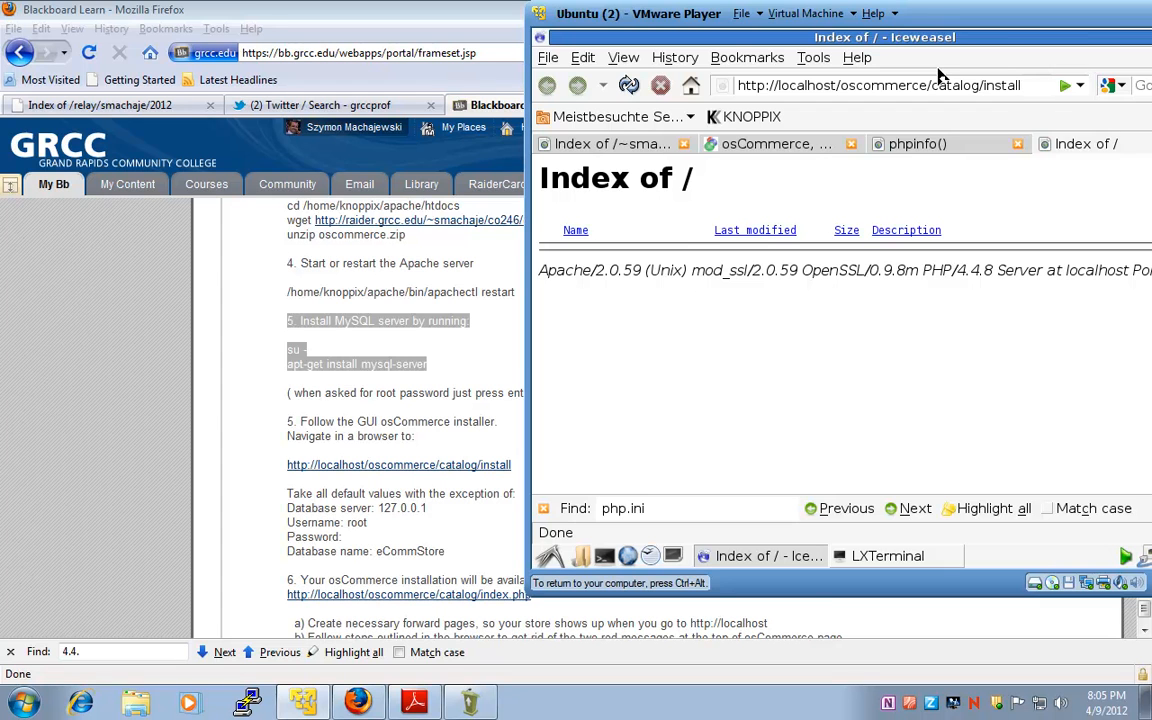
# Step: Load the install URL, then hide Iceweasel's status bar and bookmarks toolbar
pyautogui.press('Return')
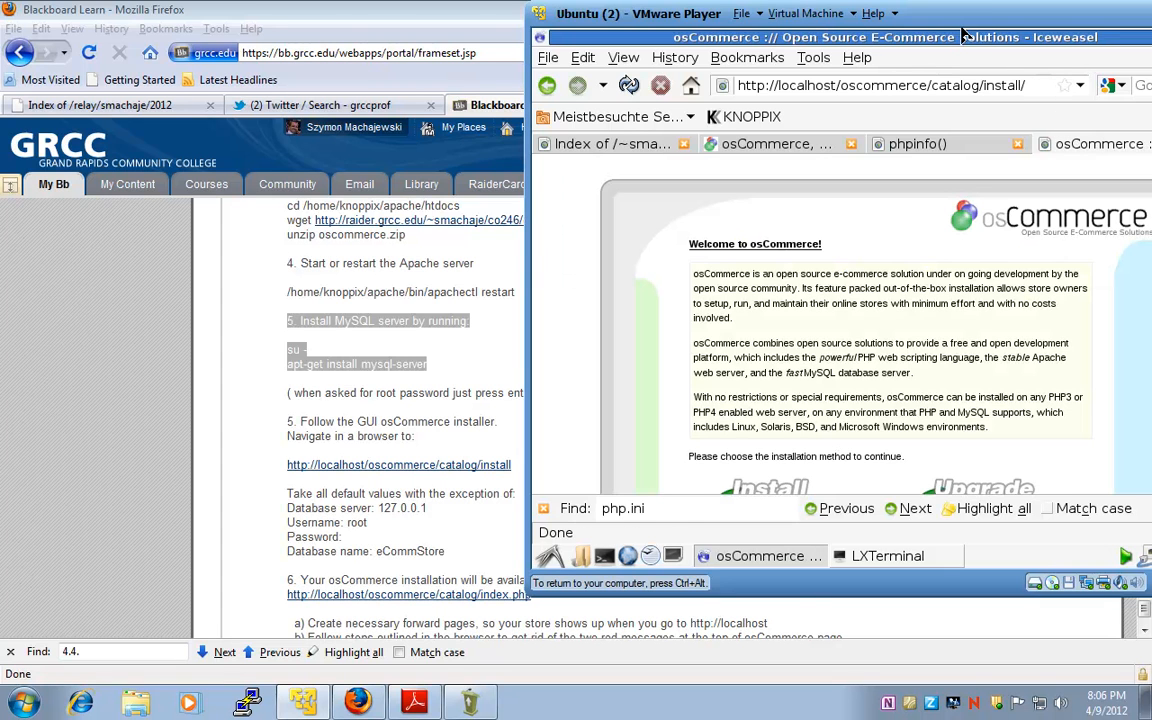
pyautogui.hotkey('ctrl', 'alt')
pyautogui.moveTo(1037, 14); pyautogui.dragTo(960, 17)
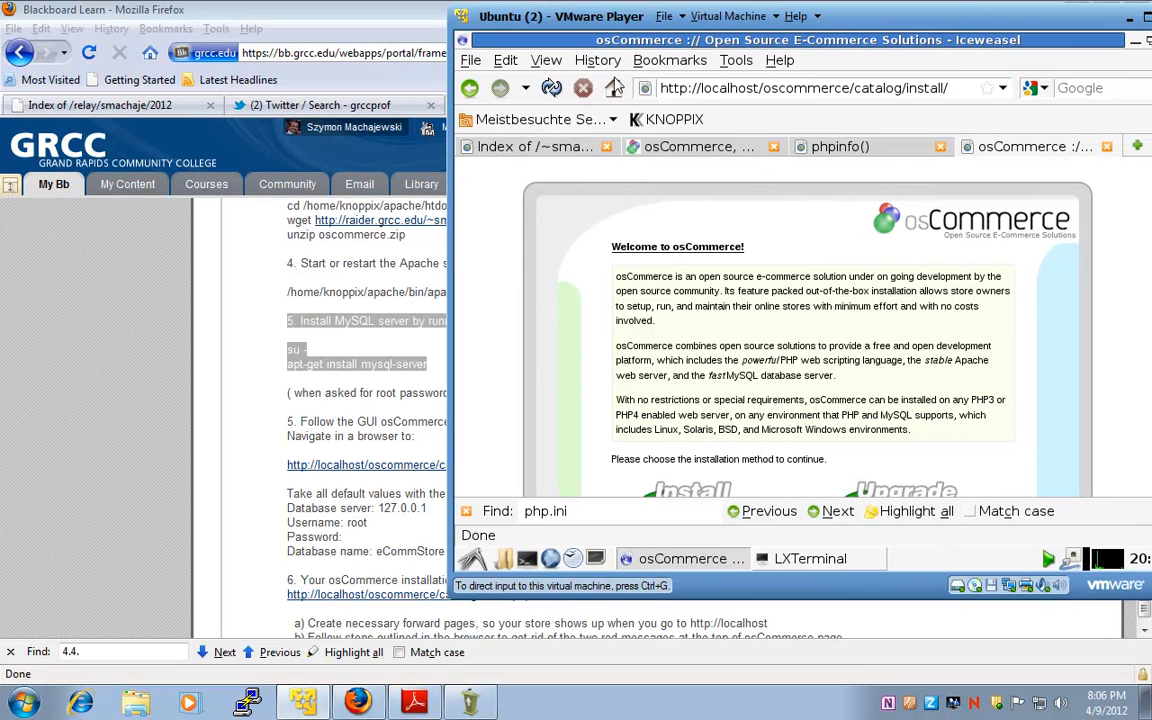
pyautogui.click(505, 62)
pyautogui.click(545, 62)
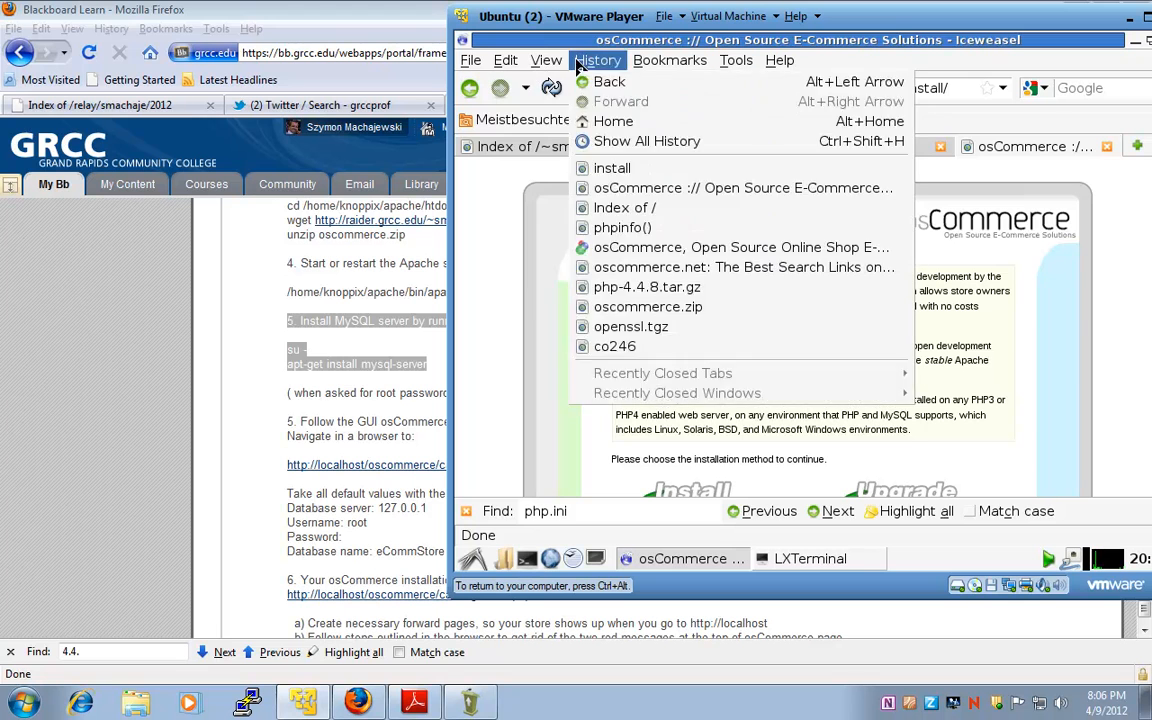
pyautogui.click(584, 101)
pyautogui.click(545, 60)
pyautogui.moveTo(617, 88)
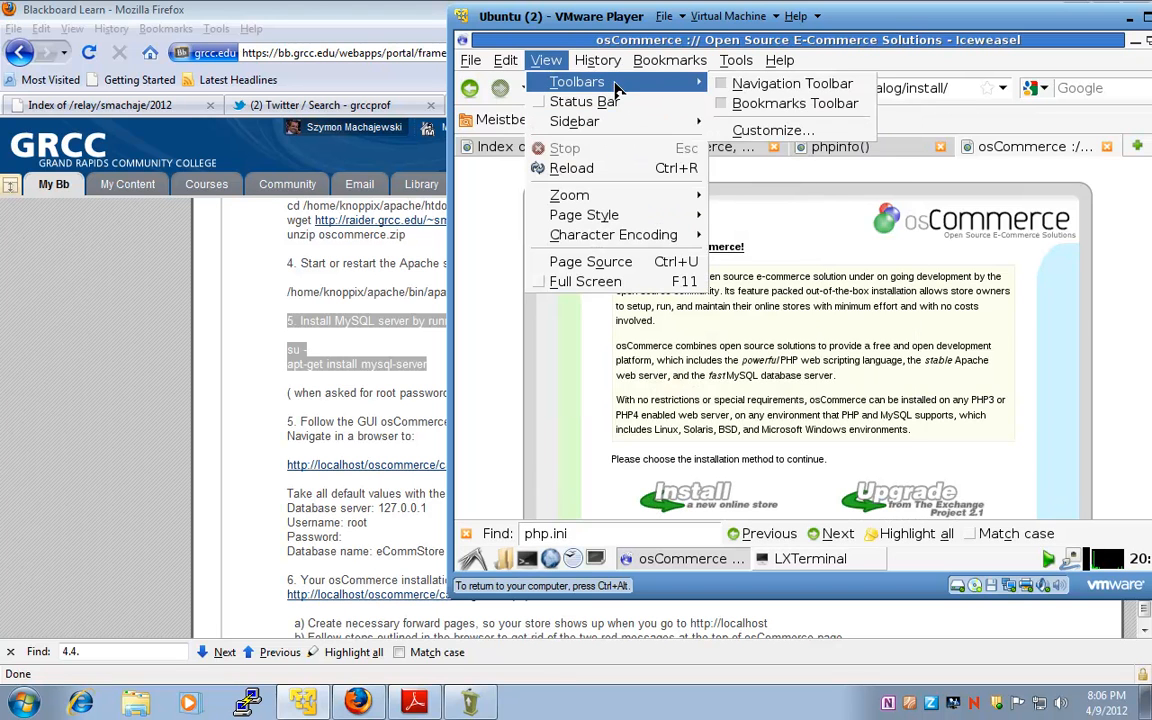
pyautogui.click(808, 104)
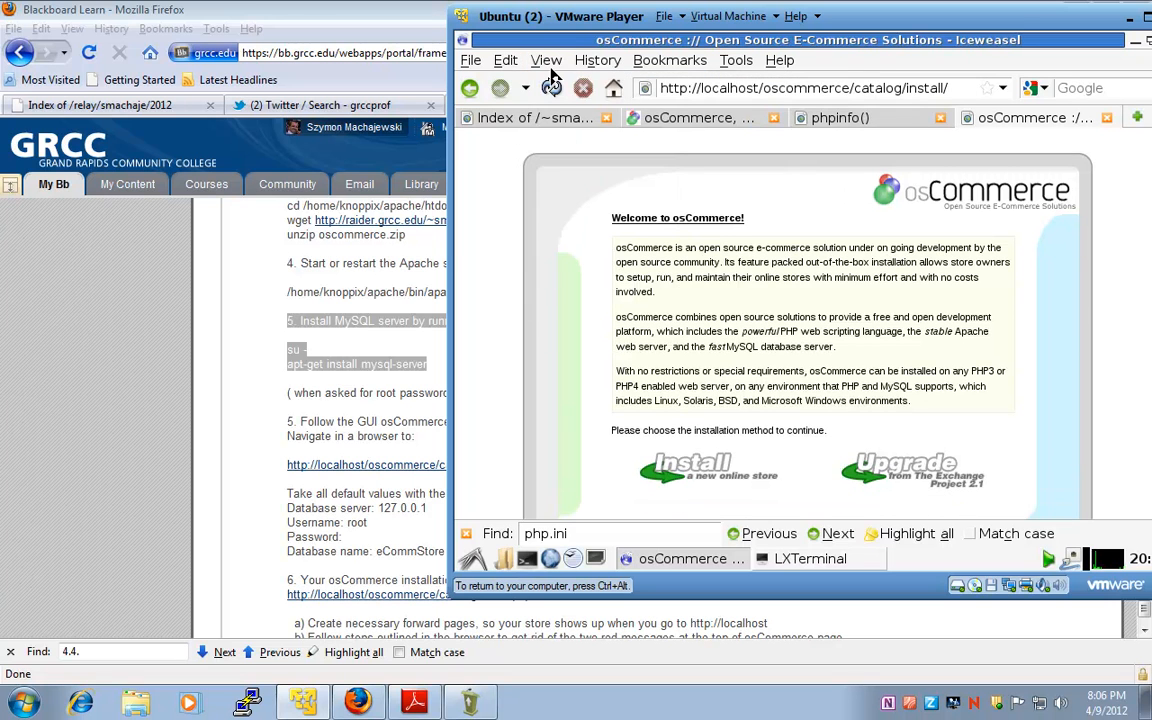
pyautogui.scroll(-1, 988, 310)
pyautogui.scroll(1, 988, 310)
# Step: Append index.php to load the osCommerce installer's welcome page
pyautogui.write('index.php')
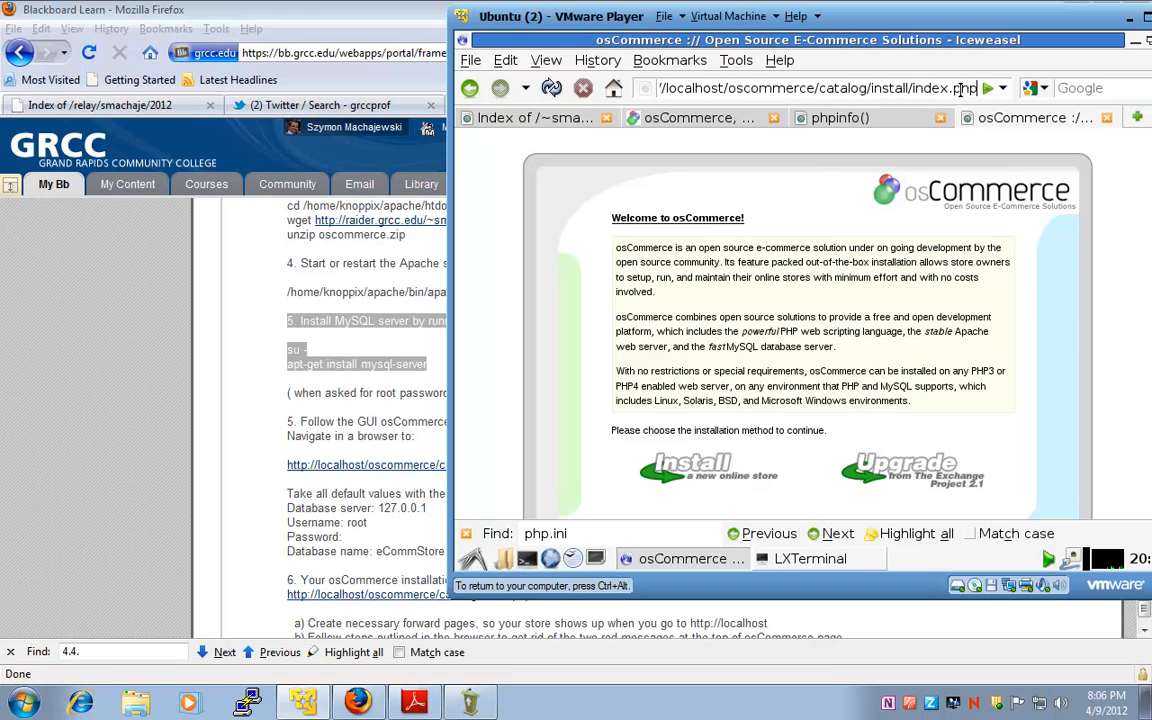
pyautogui.press('Return')
pyautogui.moveTo(917, 89); pyautogui.dragTo(1004, 71)
pyautogui.click(830, 332)
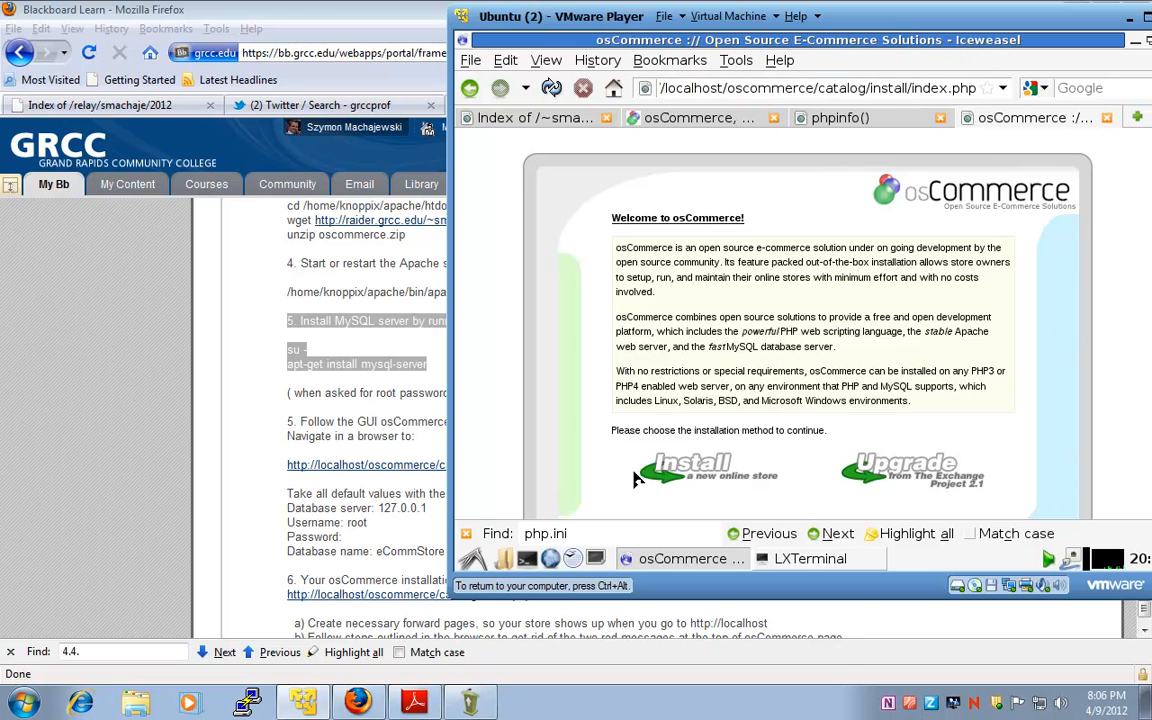
# Step: Begin a new osCommerce installation and toggle the Import Catalog Database option
pyautogui.click(698, 465)
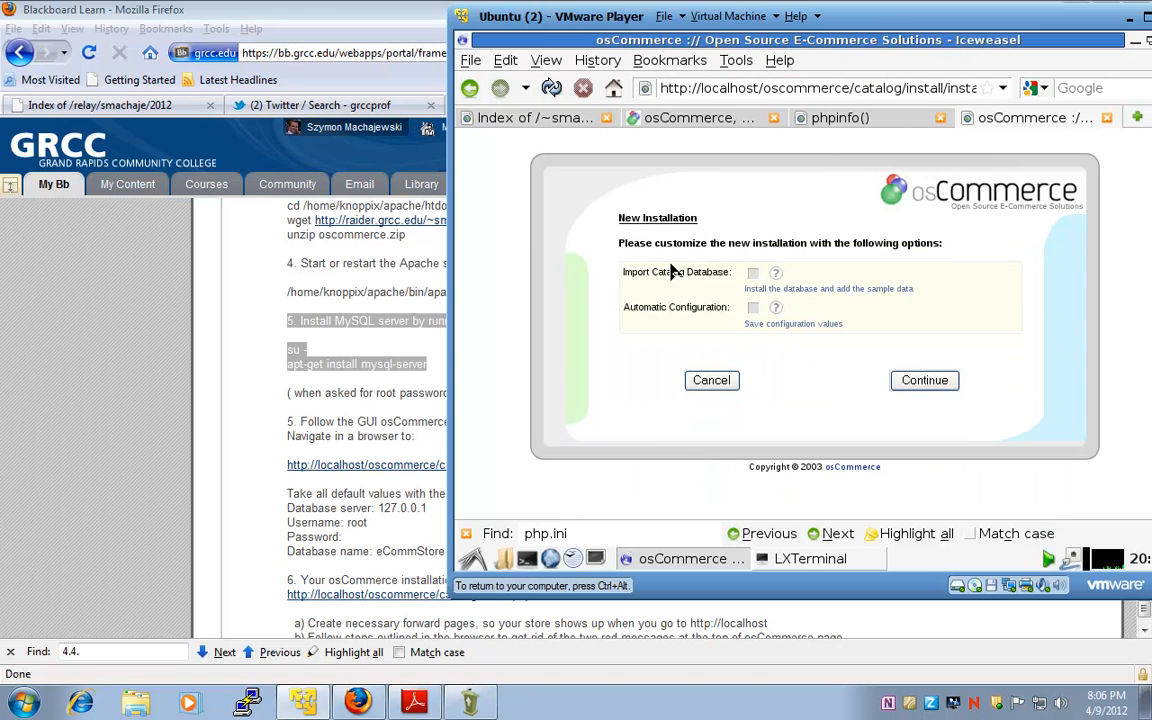
pyautogui.click(752, 275)
pyautogui.hotkey('ctrl', 'alt')
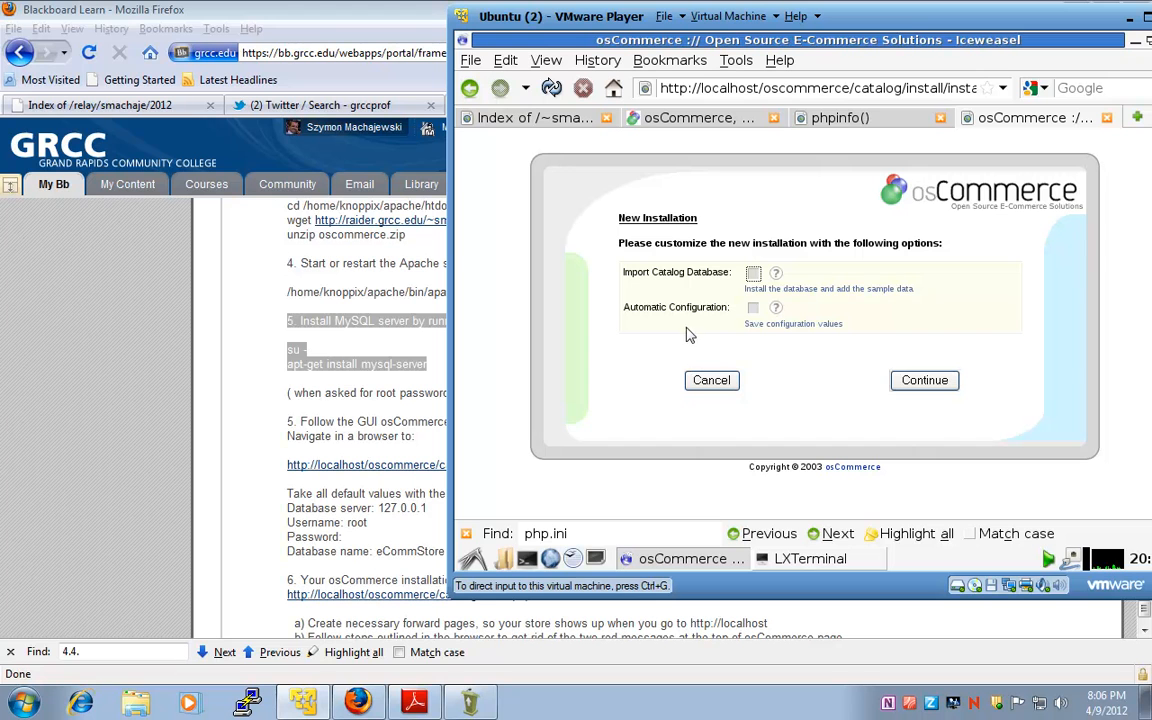
# Step: Run ifconfig in the guest terminal to show eth0 at 192.168.188.151
pyautogui.click(716, 502)
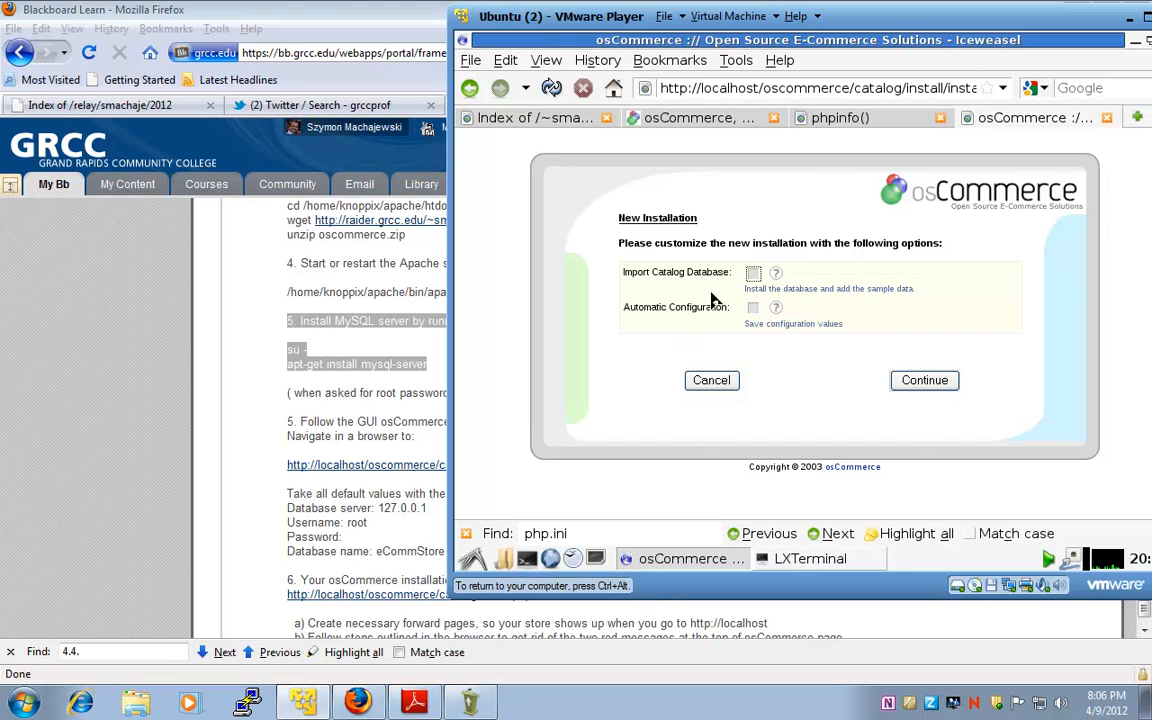
pyautogui.click(788, 561)
pyautogui.write('ifconfig')
pyautogui.press('Return')
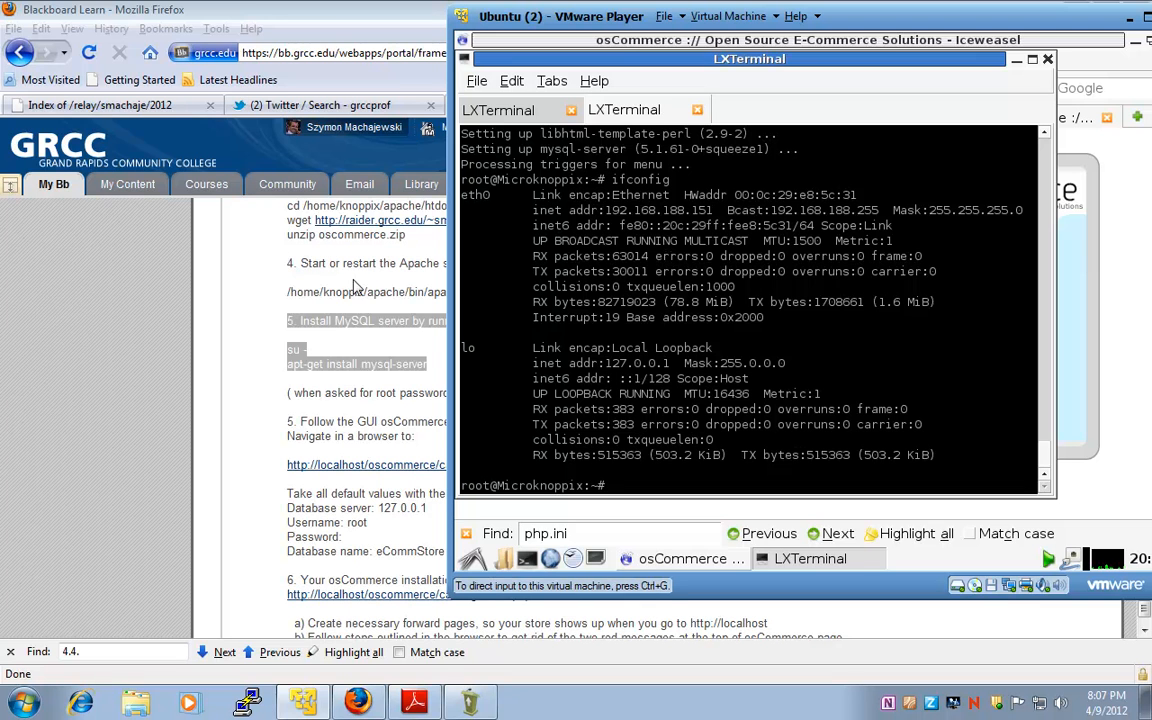
# Step: Switch the virtual machine's network adapter from NAT to Bridged
pyautogui.click(140, 297)
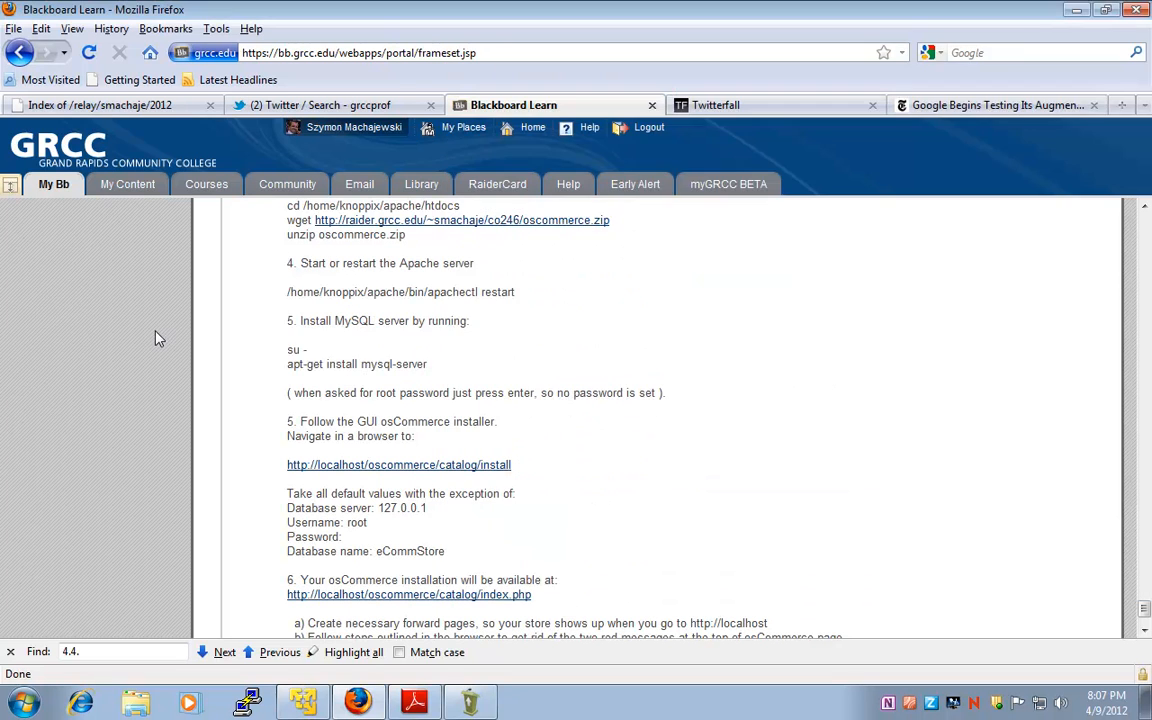
pyautogui.click(1105, 10)
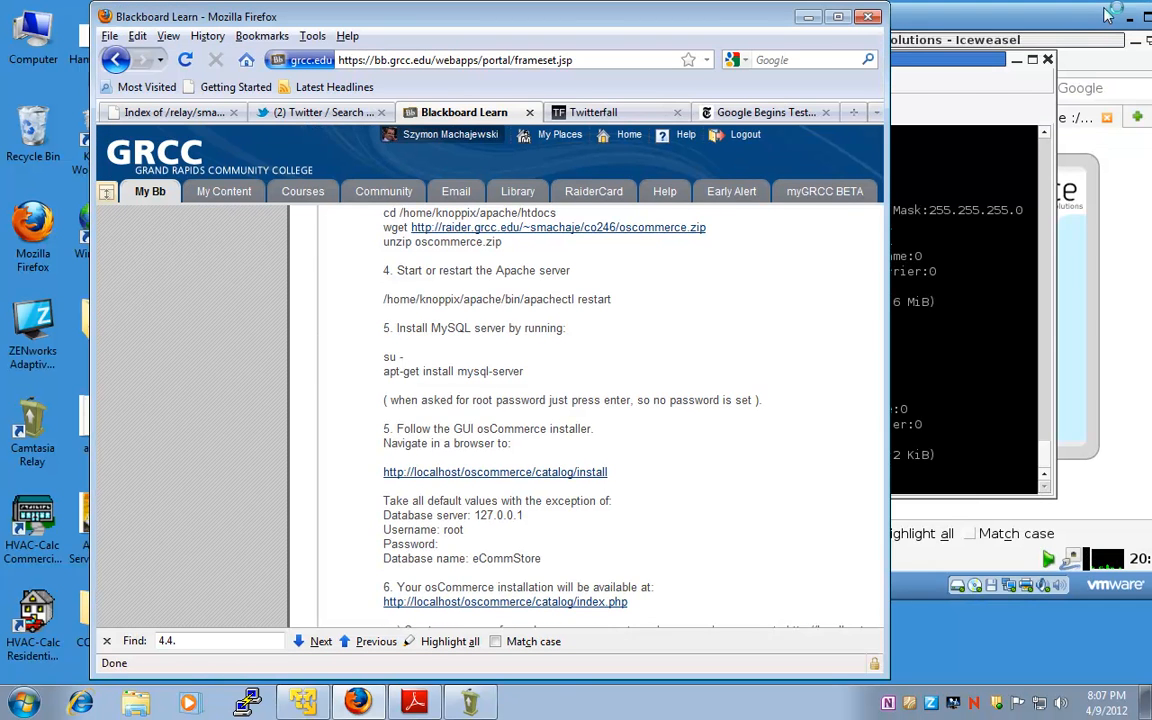
pyautogui.click(934, 590)
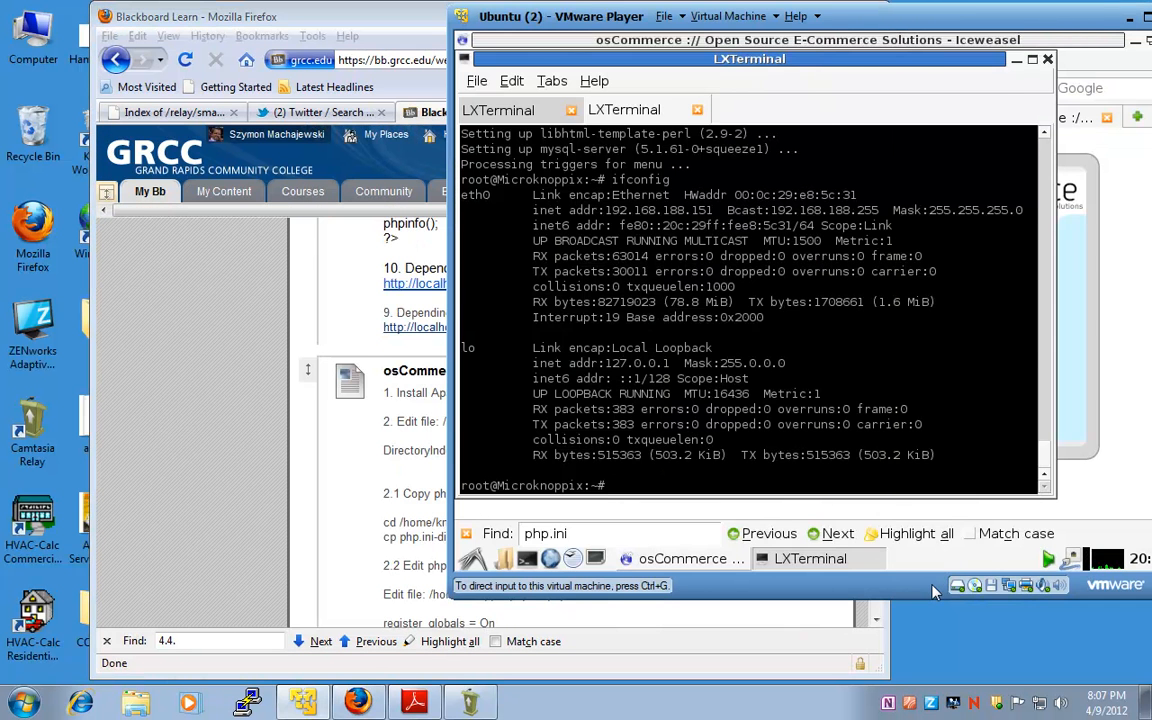
pyautogui.click(1010, 588)
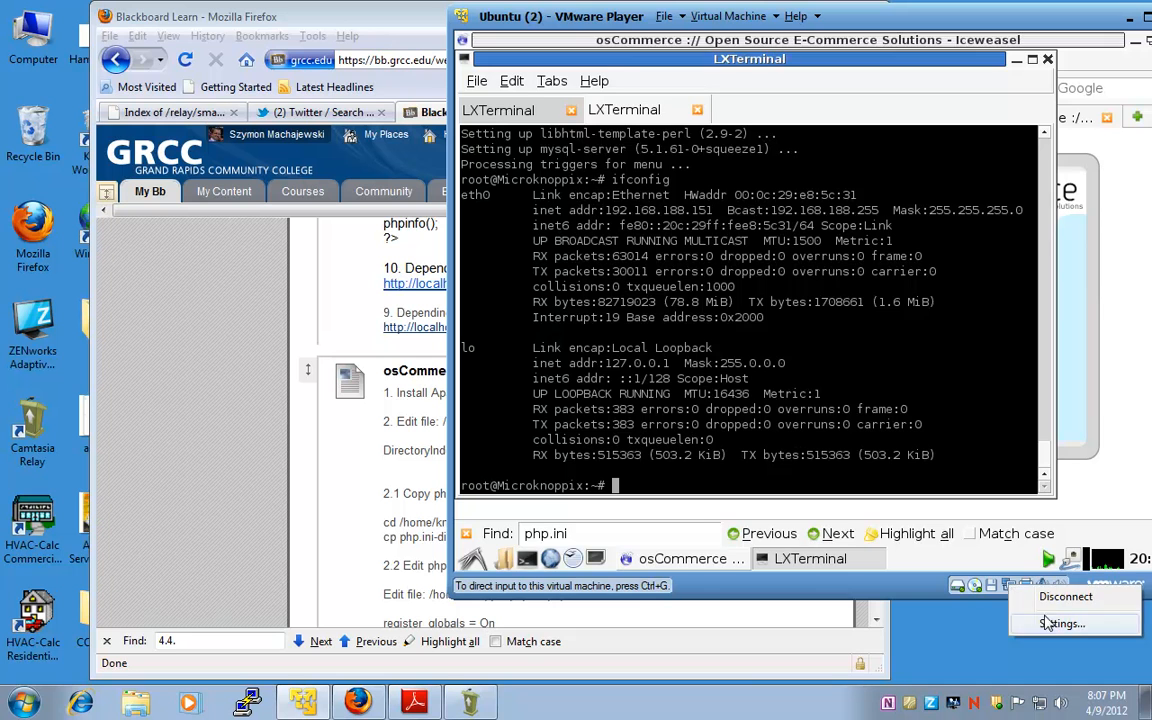
pyautogui.click(1044, 693)
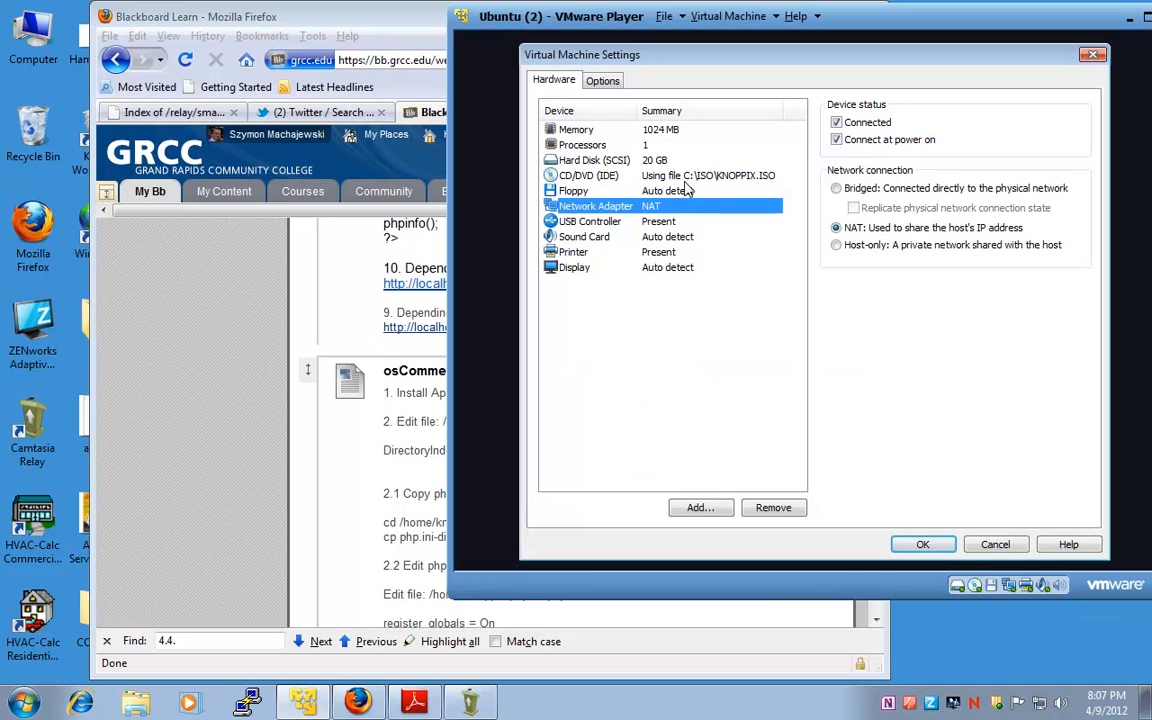
pyautogui.click(888, 190)
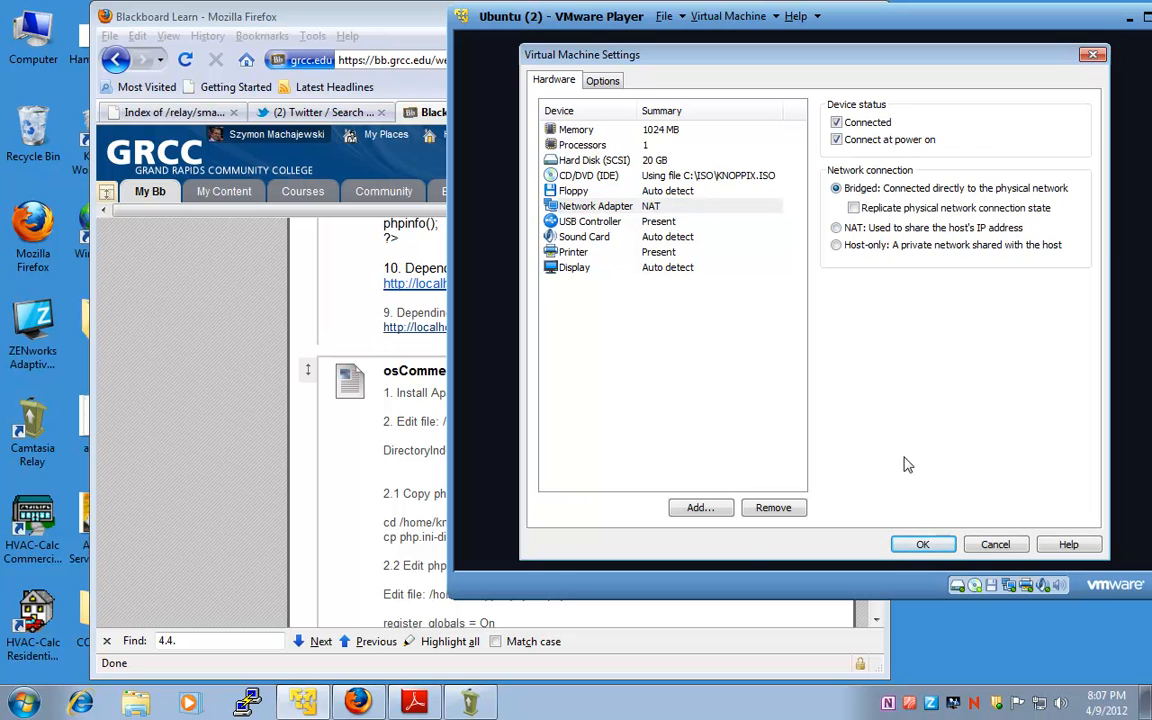
pyautogui.click(922, 544)
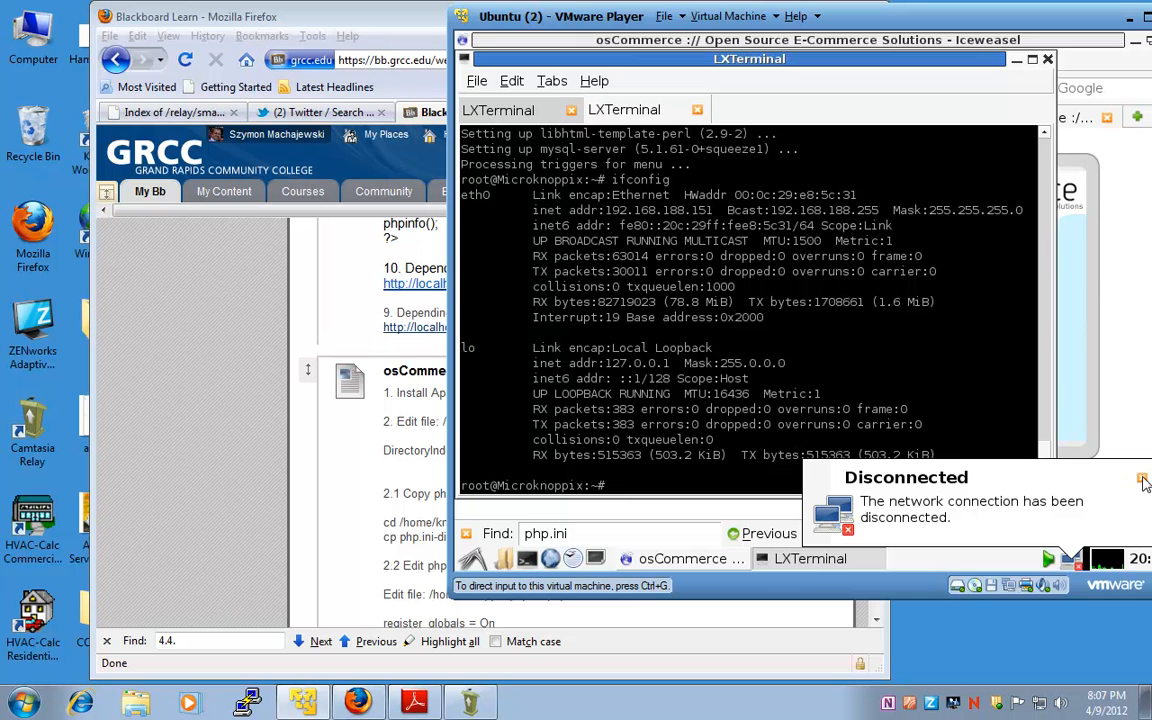
# Step: Rerun ifconfig in the guest until eth0 shows 172.22.204.173
pyautogui.click(950, 380)
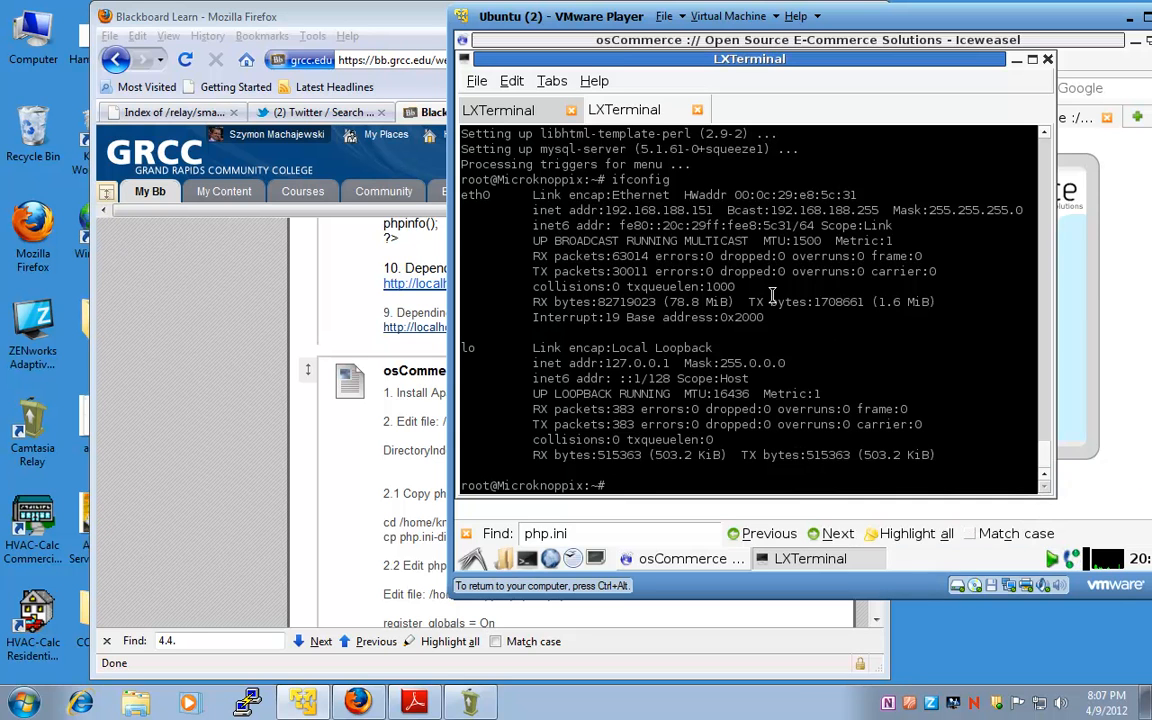
pyautogui.press('Up')
pyautogui.press('Return')
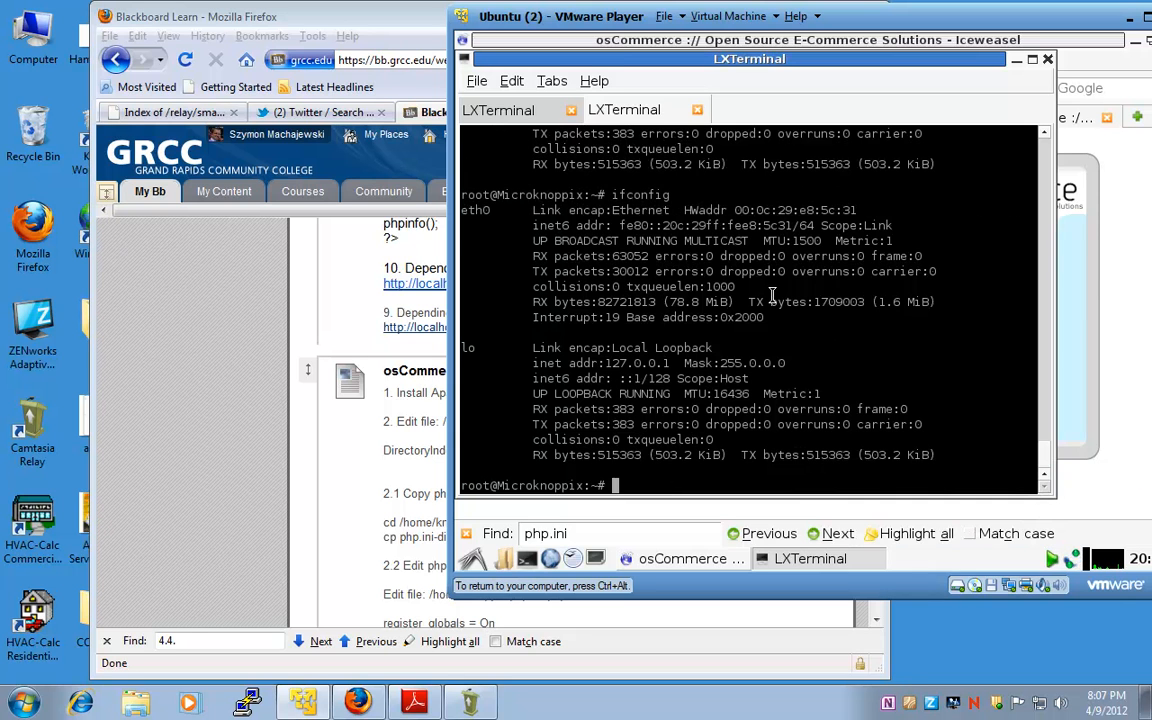
pyautogui.press('Up')
pyautogui.press('Return')
pyautogui.press('Up')
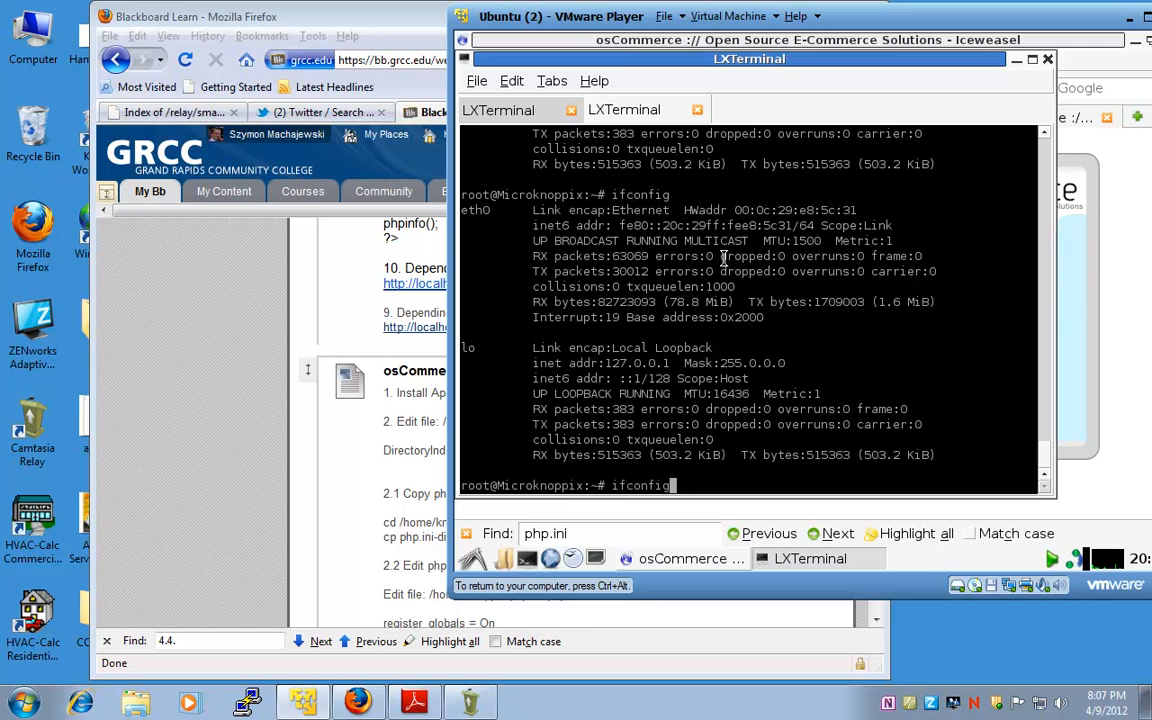
pyautogui.press('Return')
pyautogui.press('Up')
pyautogui.press('Return')
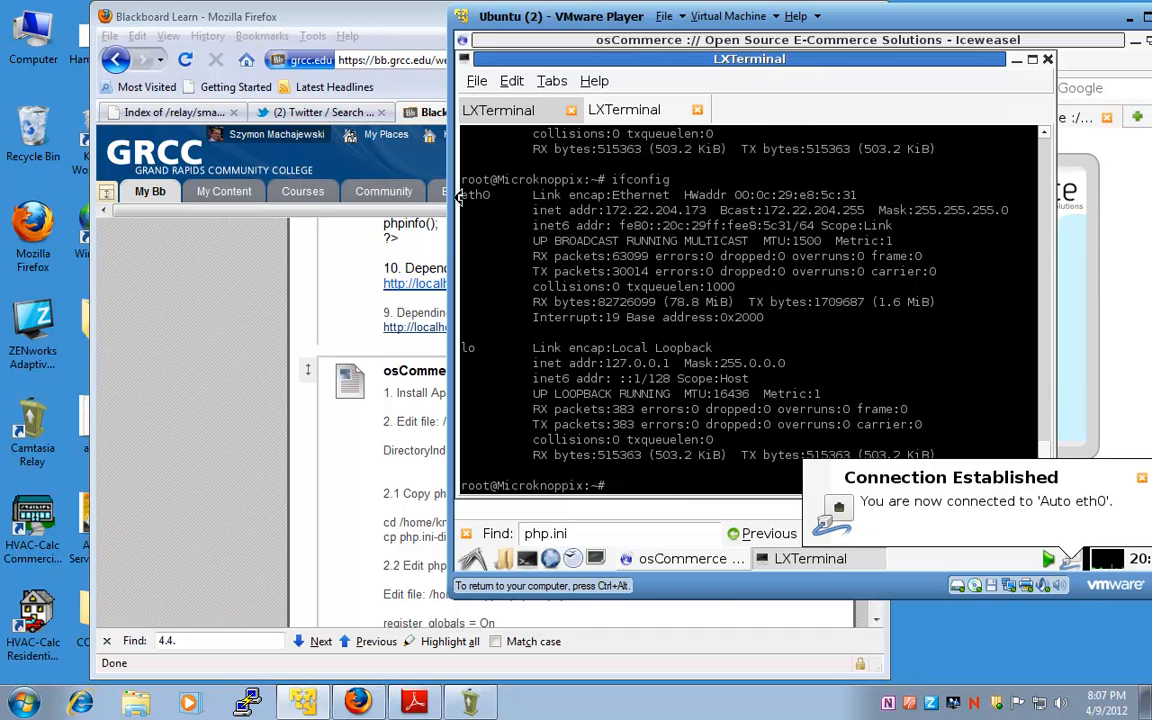
# Step: Browse host Firefox to 172.22.204.173/oscommerce/catalog on the guest
pyautogui.moveTo(403, 12); pyautogui.dragTo(398, 262)
pyautogui.click(612, 350)
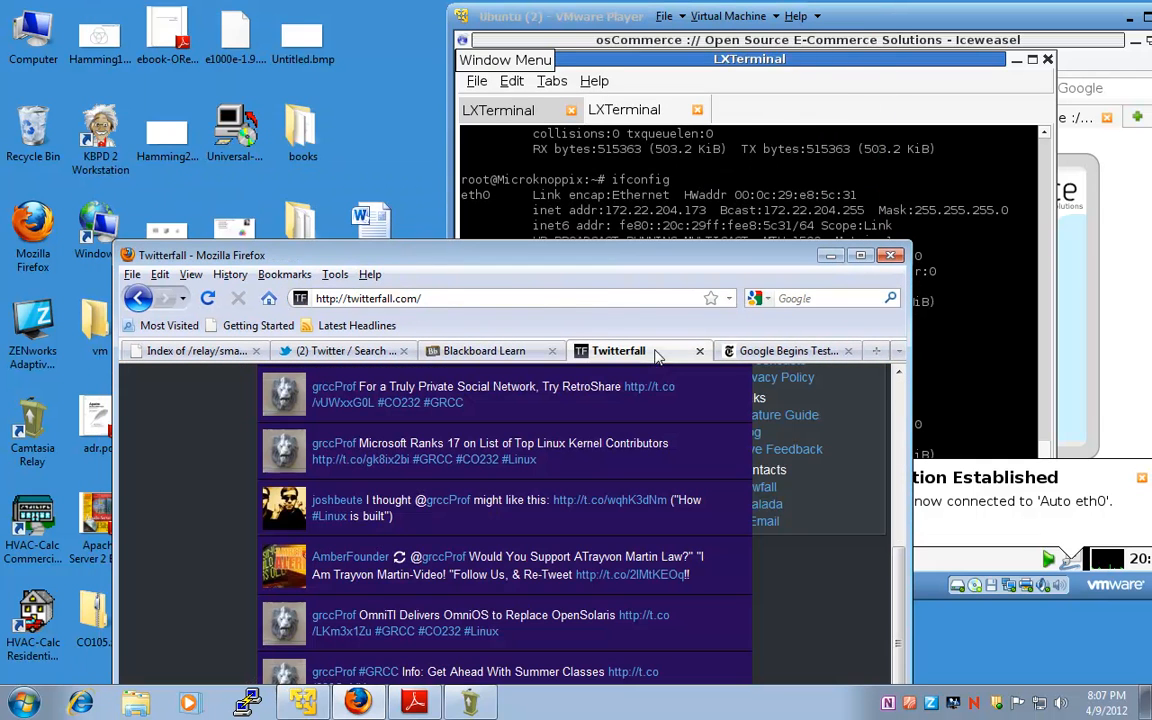
pyautogui.click(638, 297)
pyautogui.write('172.22.204.173')
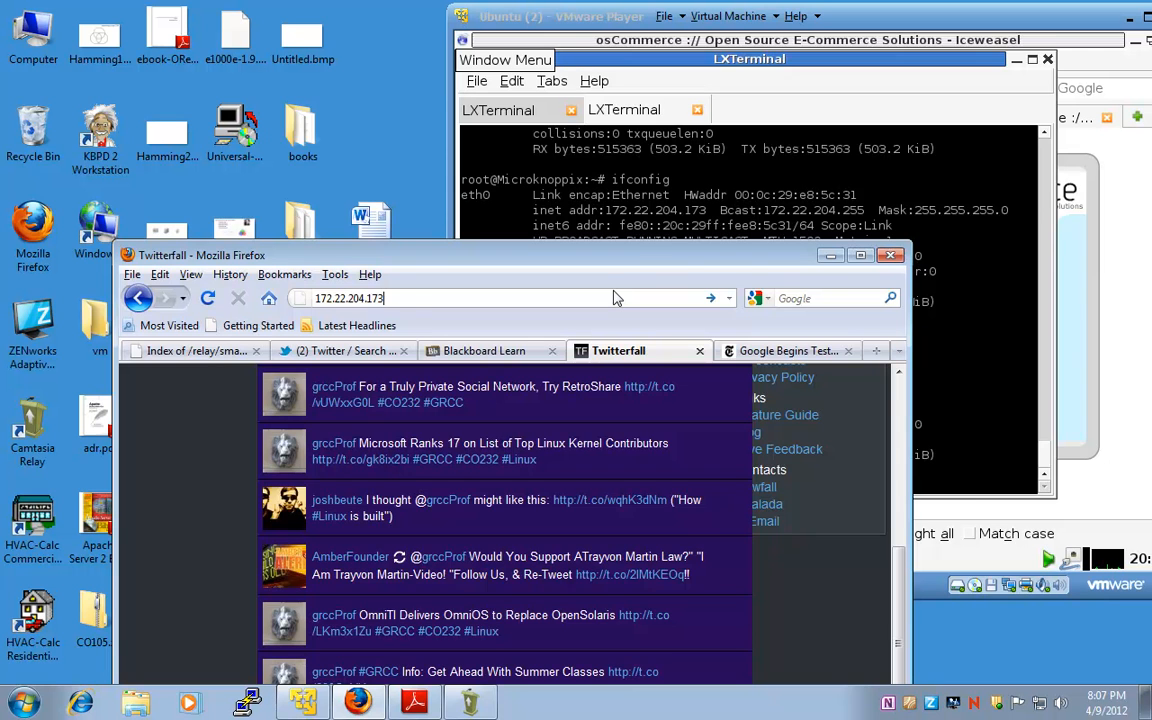
pyautogui.press('Return')
pyautogui.click(606, 297)
pyautogui.click(606, 297)
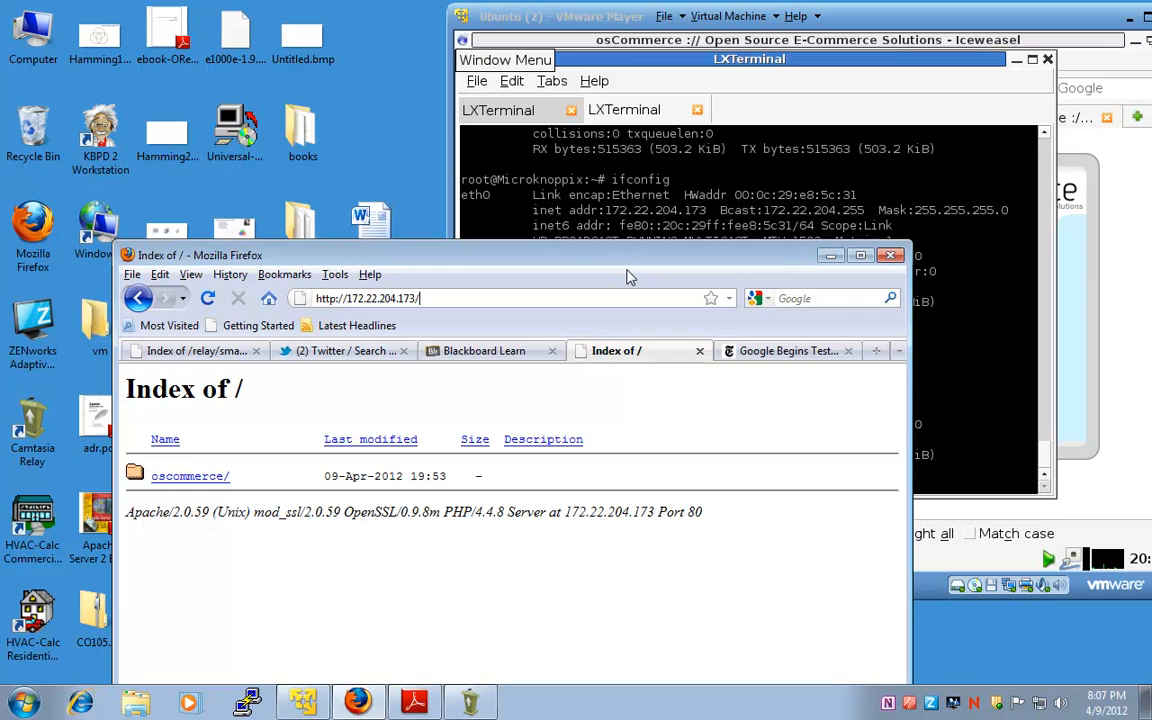
pyautogui.write('oscommerce/catalog/')
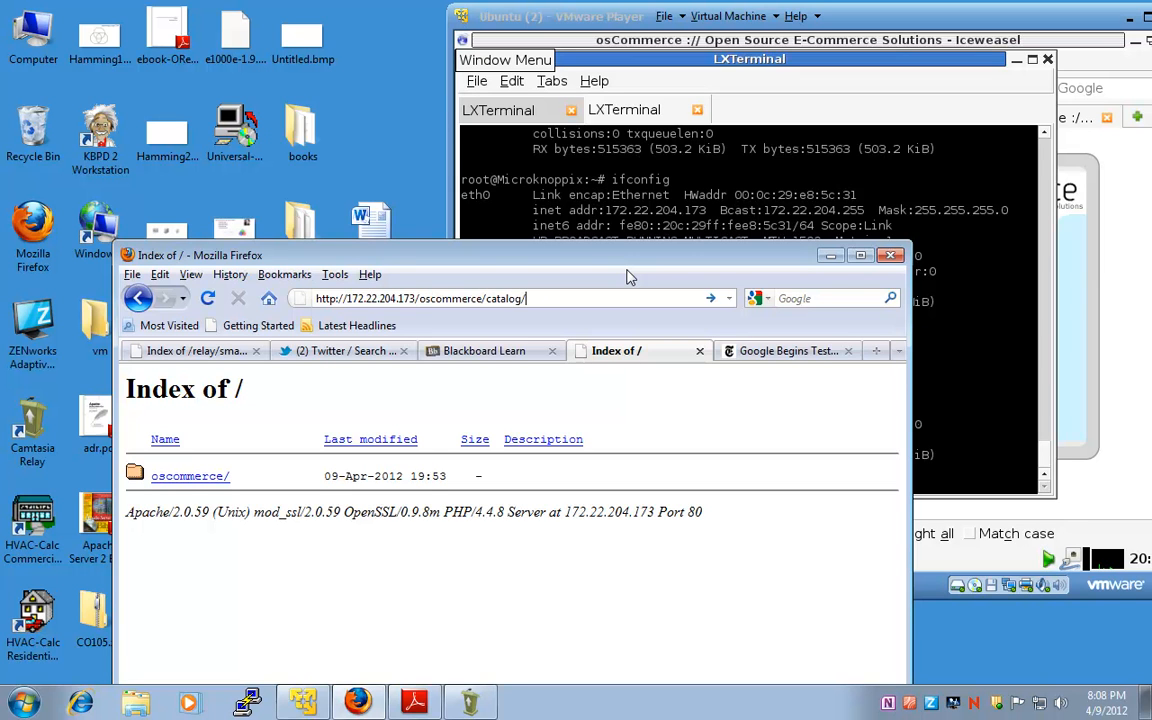
pyautogui.press('Return')
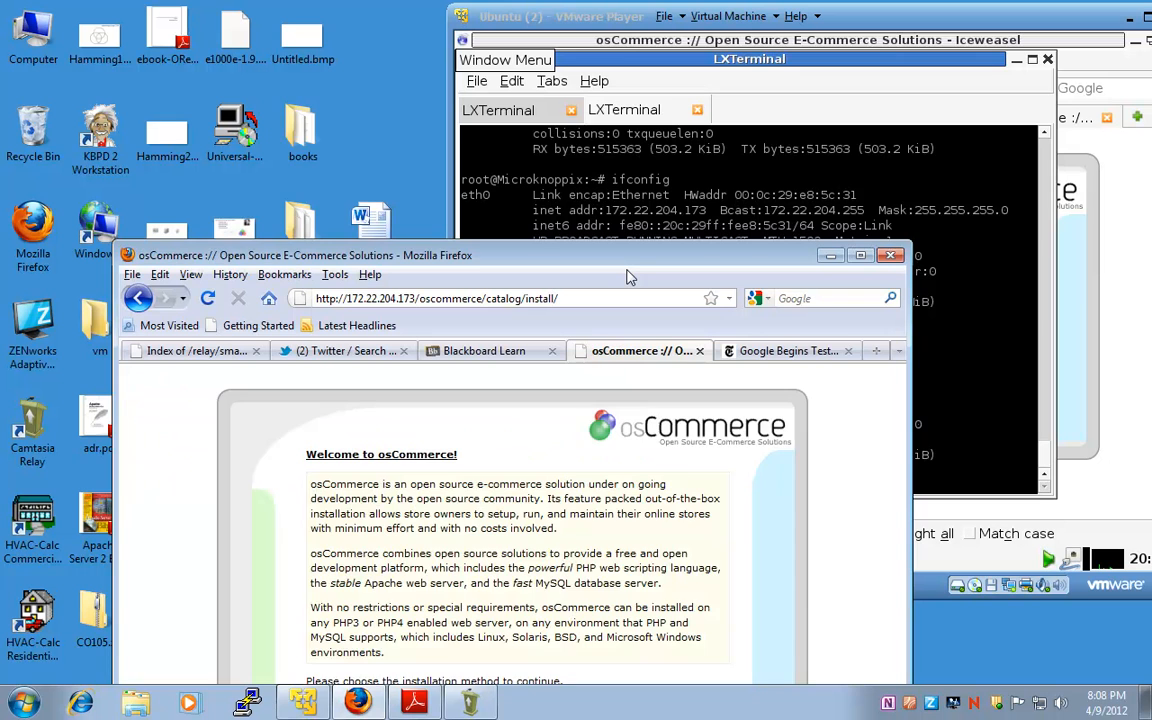
# Step: Start a new installation from the osCommerce installer page
pyautogui.moveTo(632, 266); pyautogui.dragTo(678, 30)
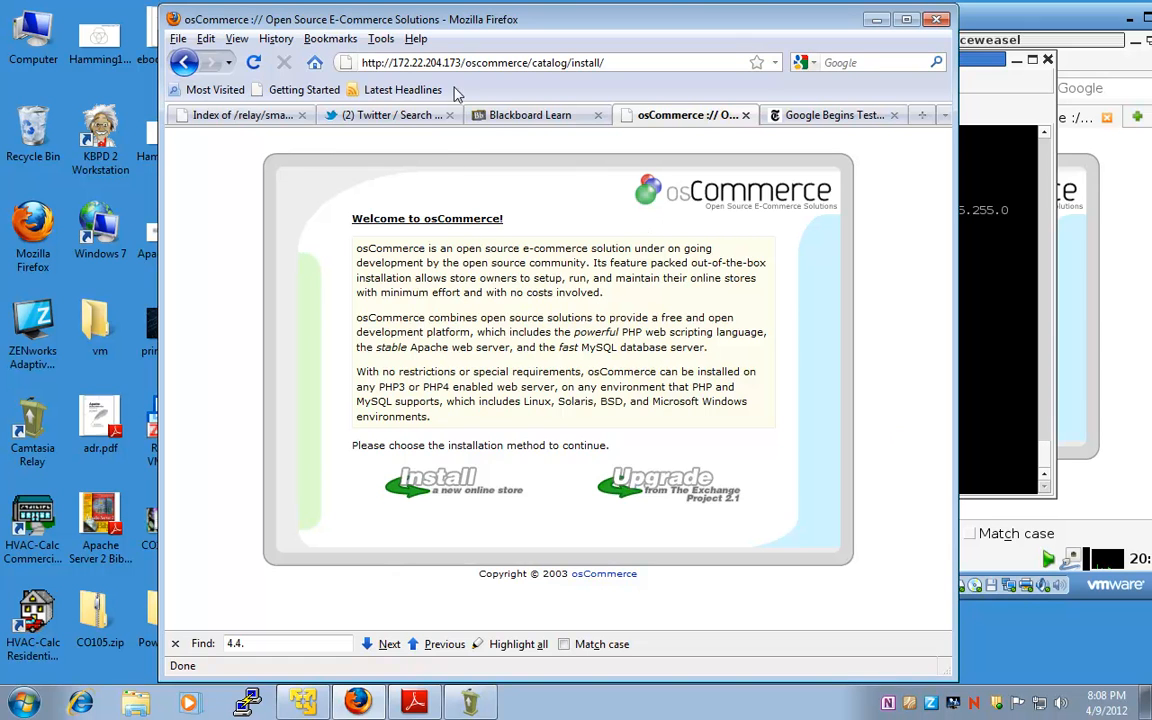
pyautogui.moveTo(461, 62); pyautogui.dragTo(393, 62)
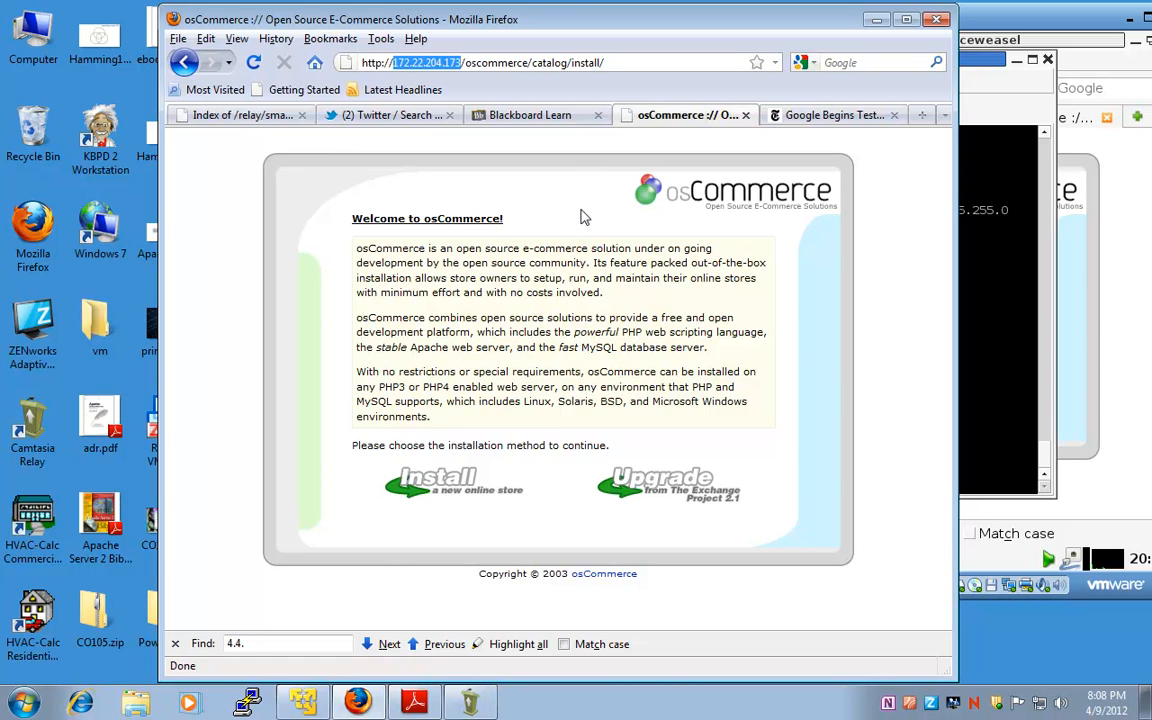
pyautogui.click(446, 480)
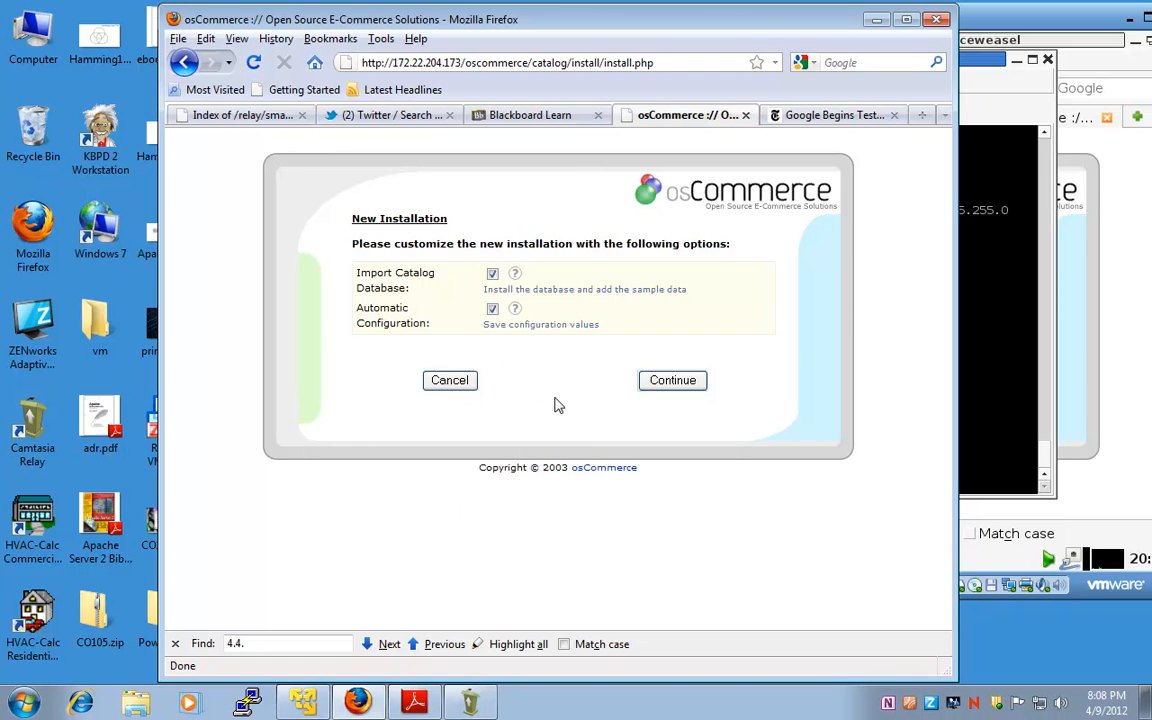
# Step: Continue to the database step and enter server 172.22.204.173 with username root
pyautogui.click(692, 381)
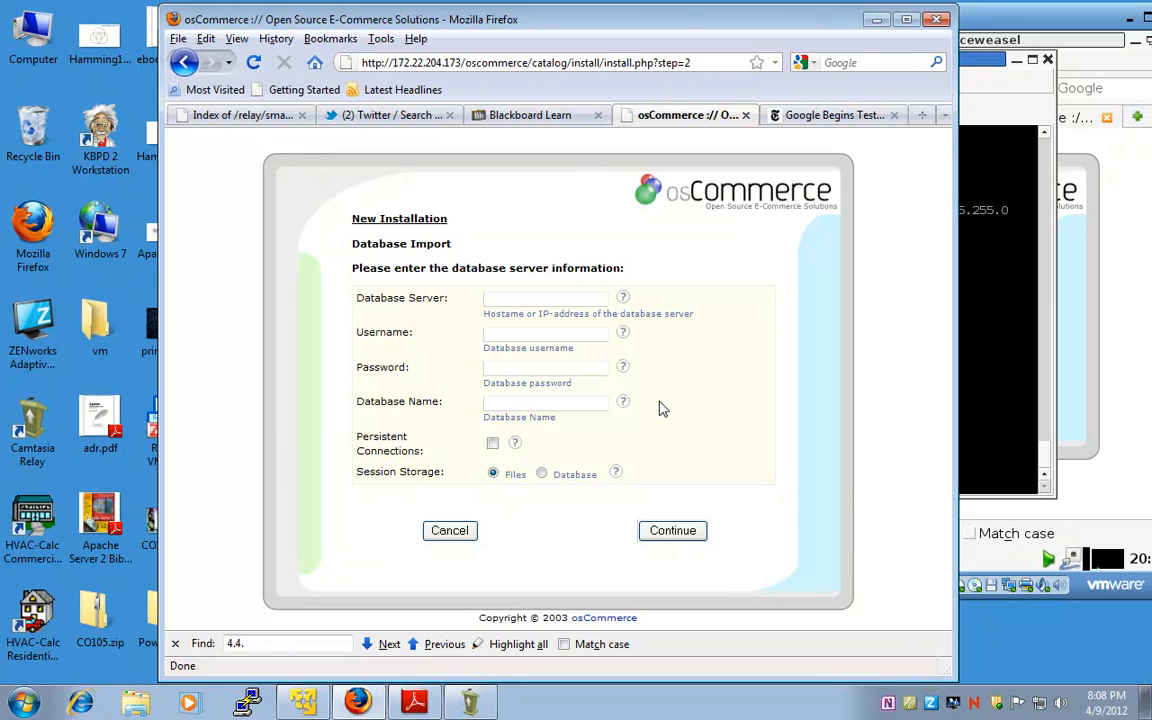
pyautogui.click(544, 297)
pyautogui.write('172')
pyautogui.write('.22.')
pyautogui.write('204.173')
pyautogui.write('root')
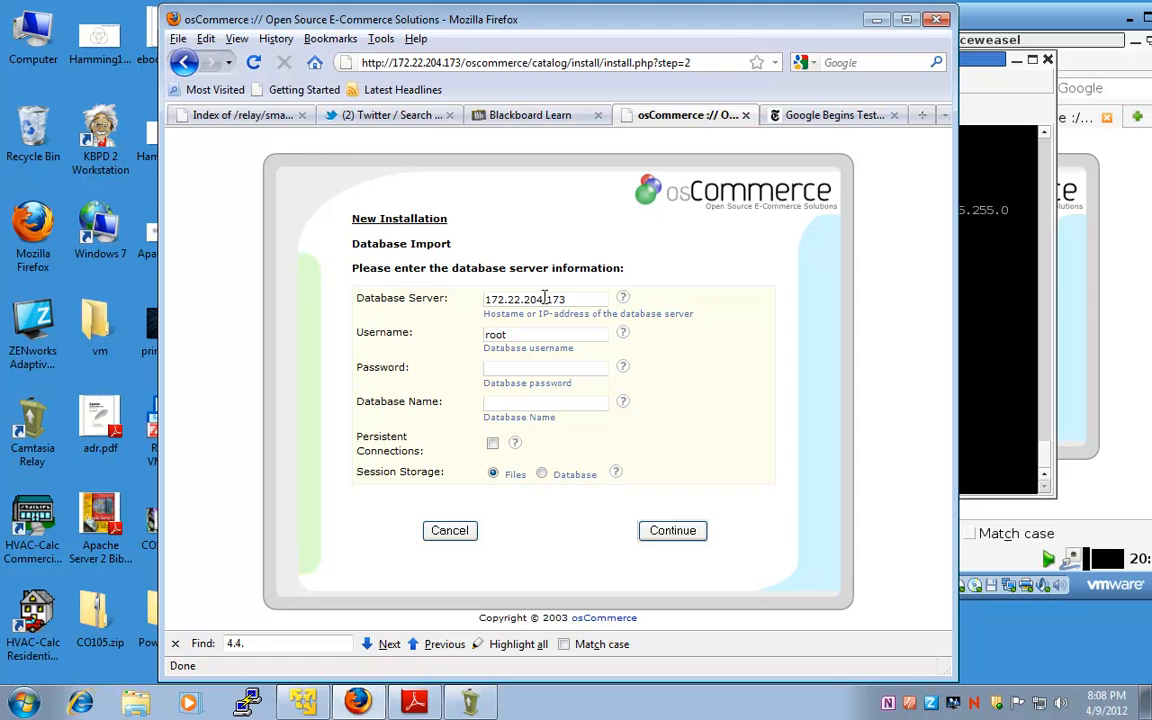
pyautogui.click(373, 711)
pyautogui.click(358, 705)
# Step: Copy 'eCommStore' from the Blackboard instructions into Database Name and submit the form
pyautogui.click(573, 117)
pyautogui.scroll(-10, 530, 426)
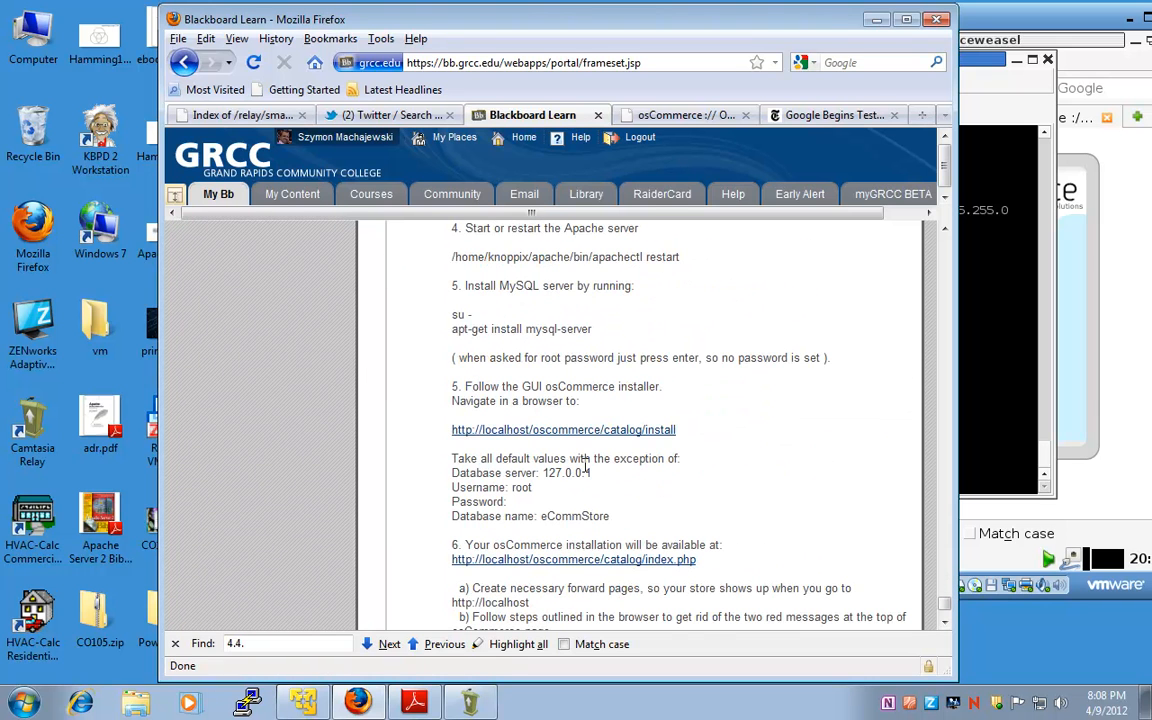
pyautogui.doubleClick(575, 516)
pyautogui.hotkey('ctrl', 'c')
pyautogui.click(690, 115)
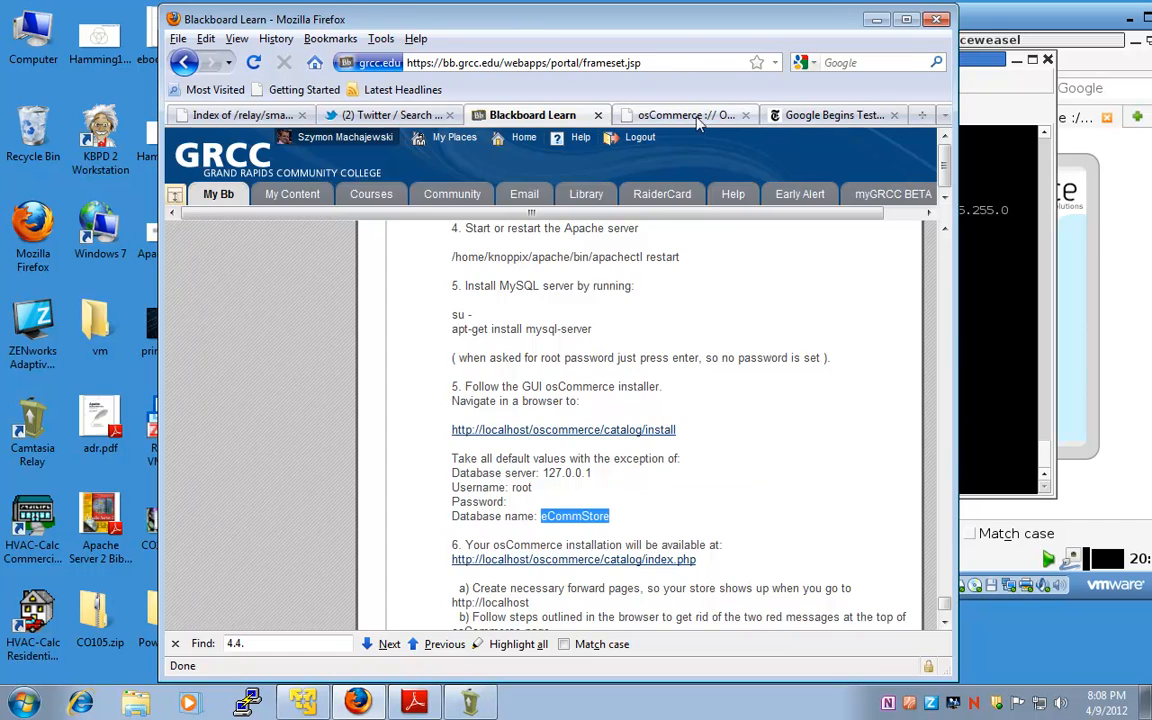
pyautogui.hotkey('ctrl', 'v')
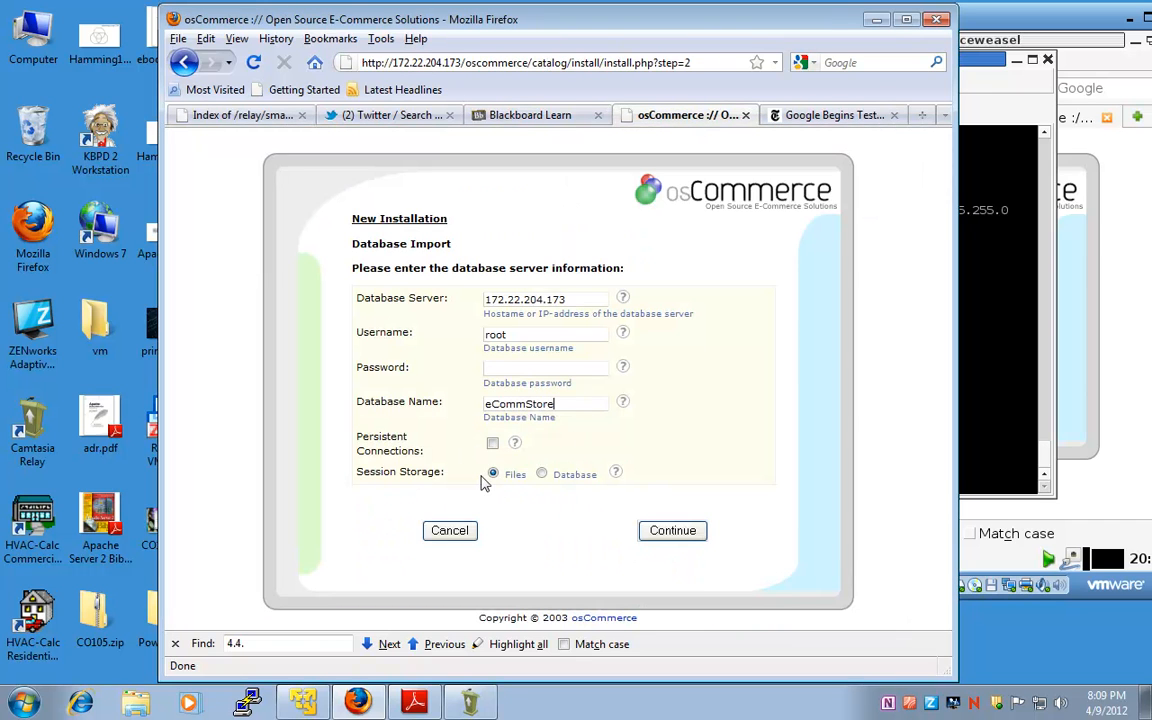
pyautogui.click(674, 533)
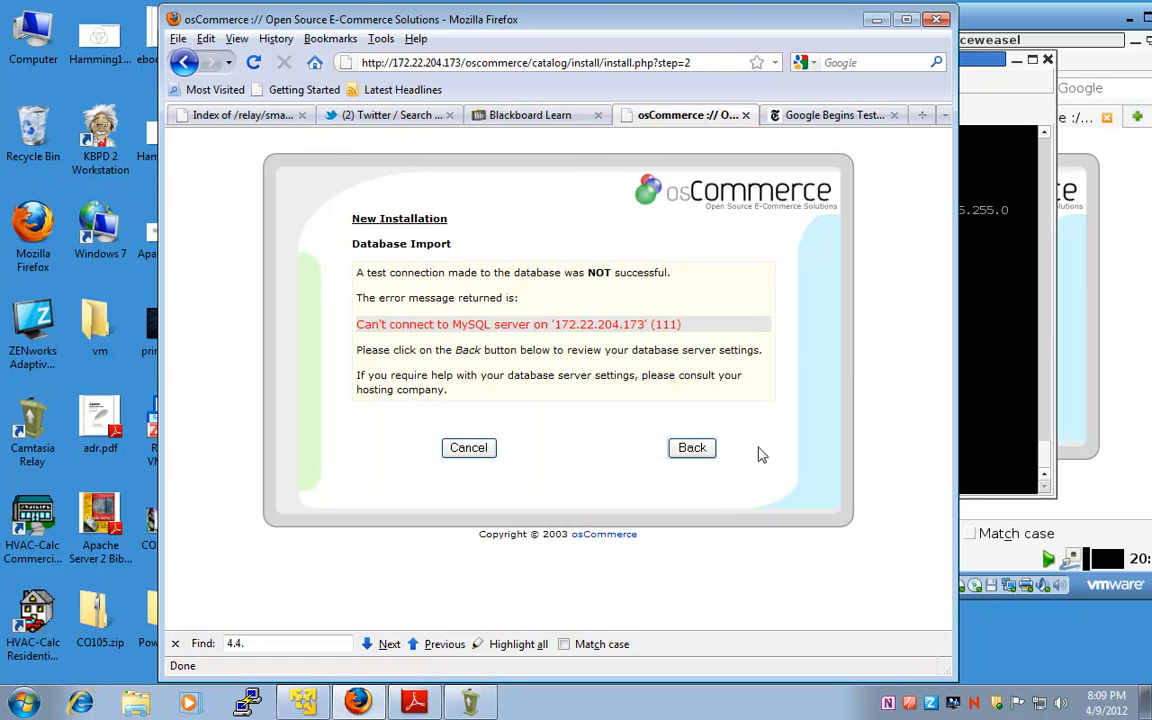
pyautogui.click(981, 310)
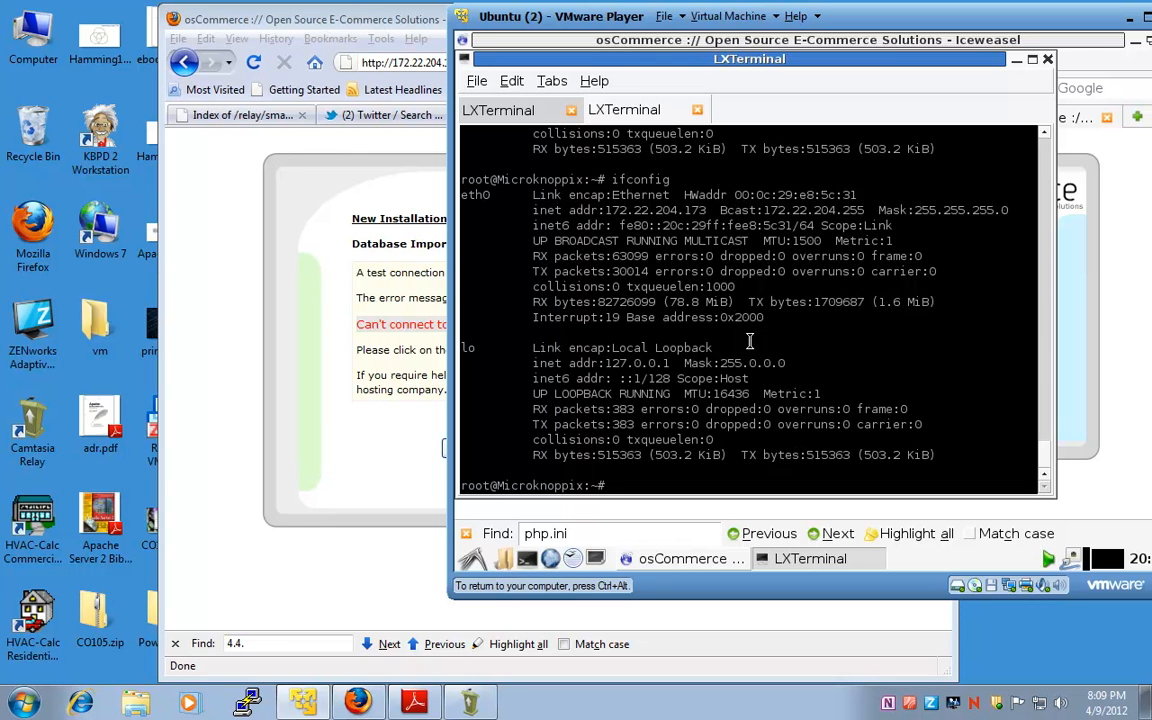
# Step: Start mysql and grant root all privileges on *.* from any host ('%')
pyautogui.write('mysql')
pyautogui.press('Return')
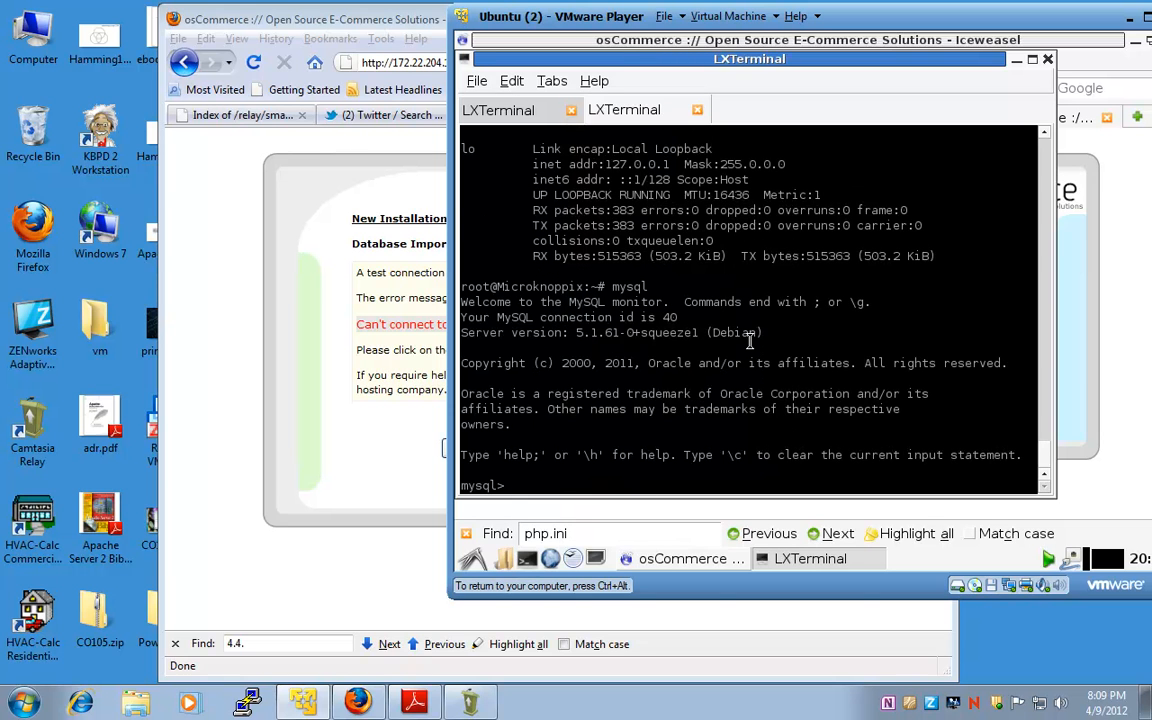
pyautogui.write('grant all privileges')
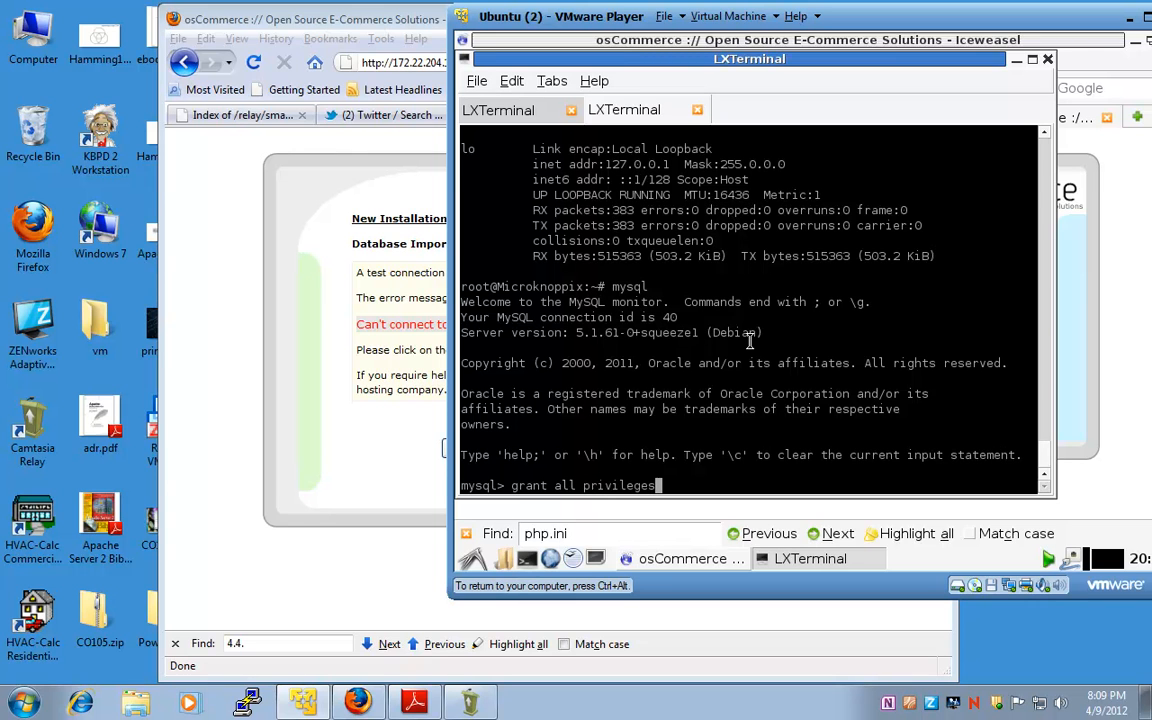
pyautogui.write("*.* to root@'%'")
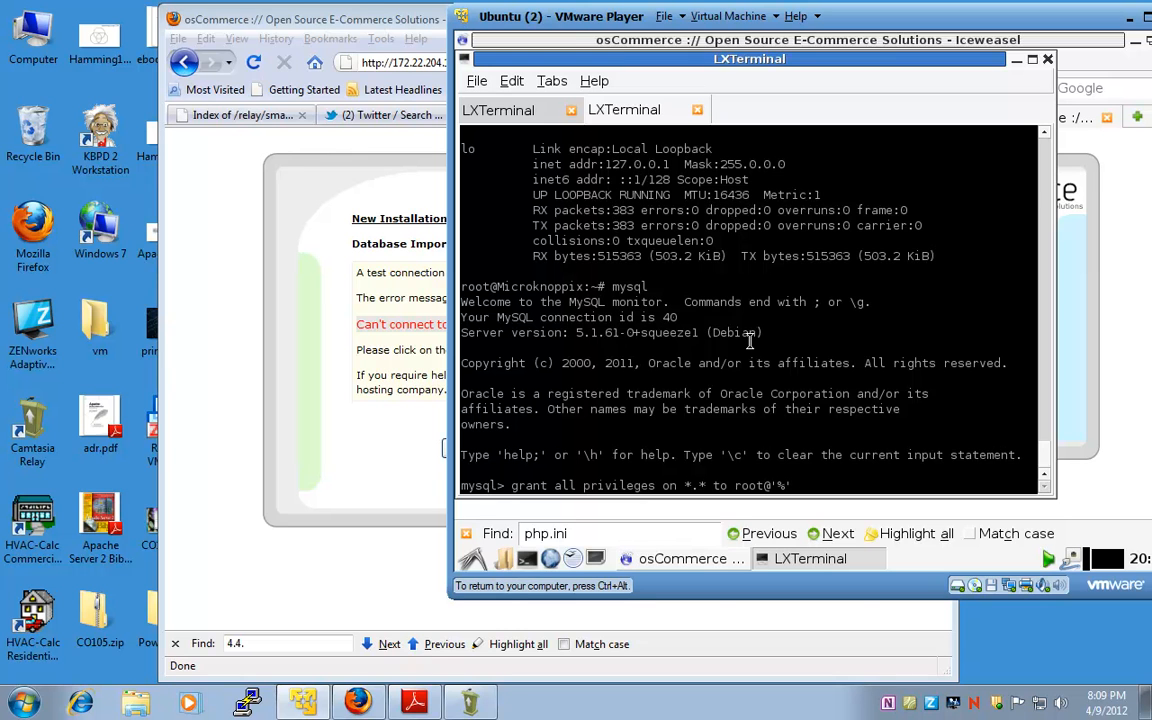
pyautogui.write(';')
pyautogui.press('Return')
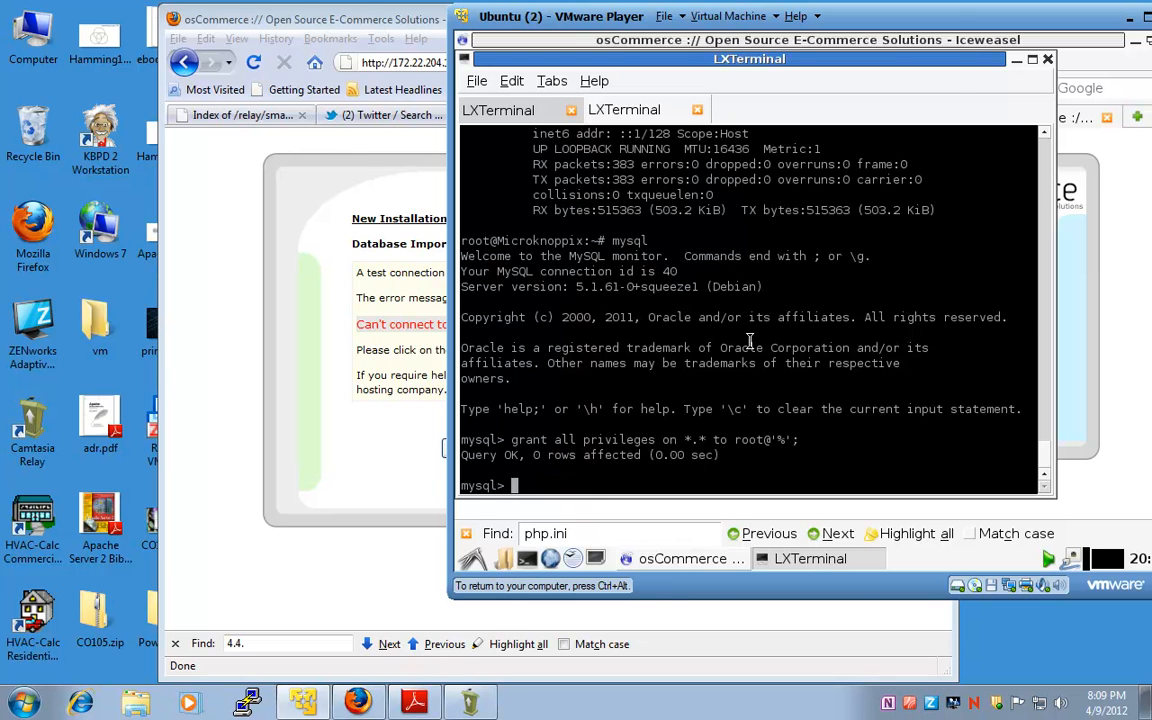
# Step: Go back in the osCommerce installer and retry the database connection
pyautogui.click(372, 390)
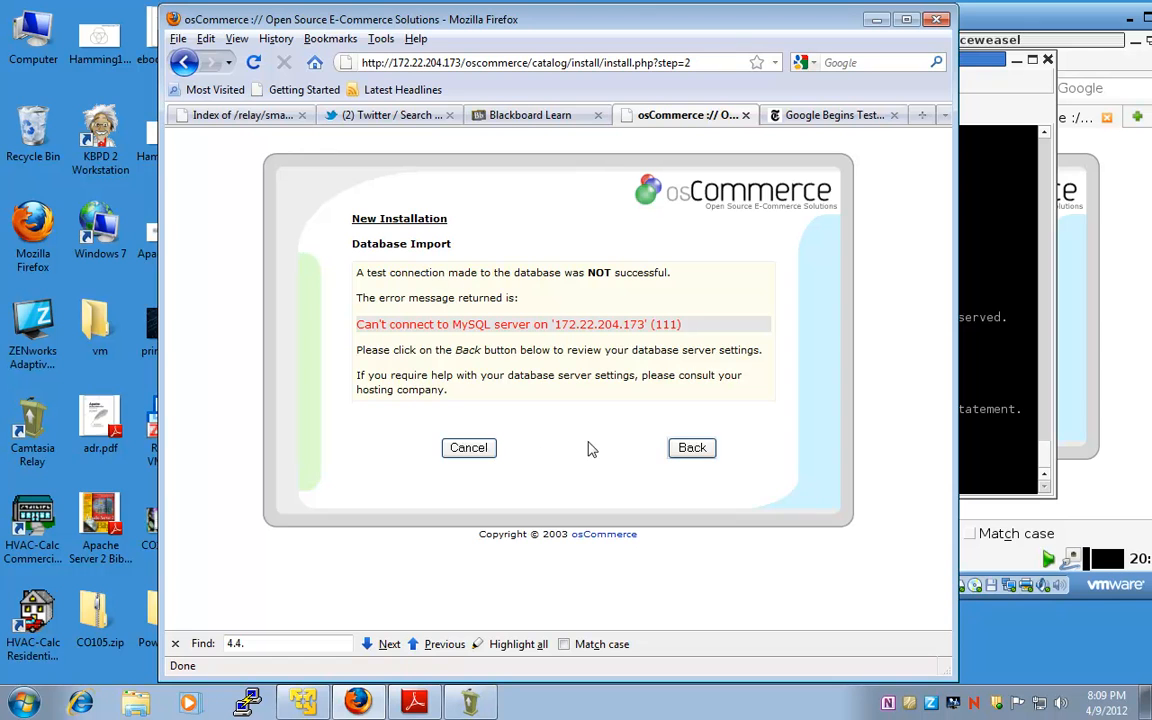
pyautogui.click(690, 448)
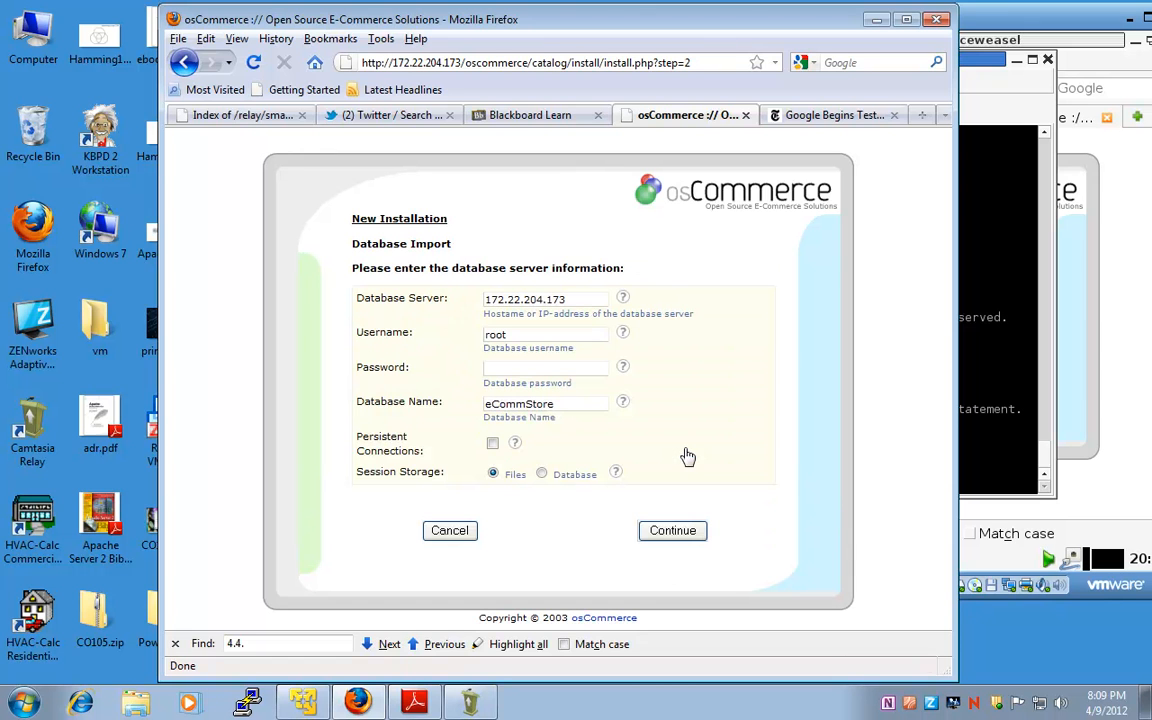
pyautogui.click(687, 520)
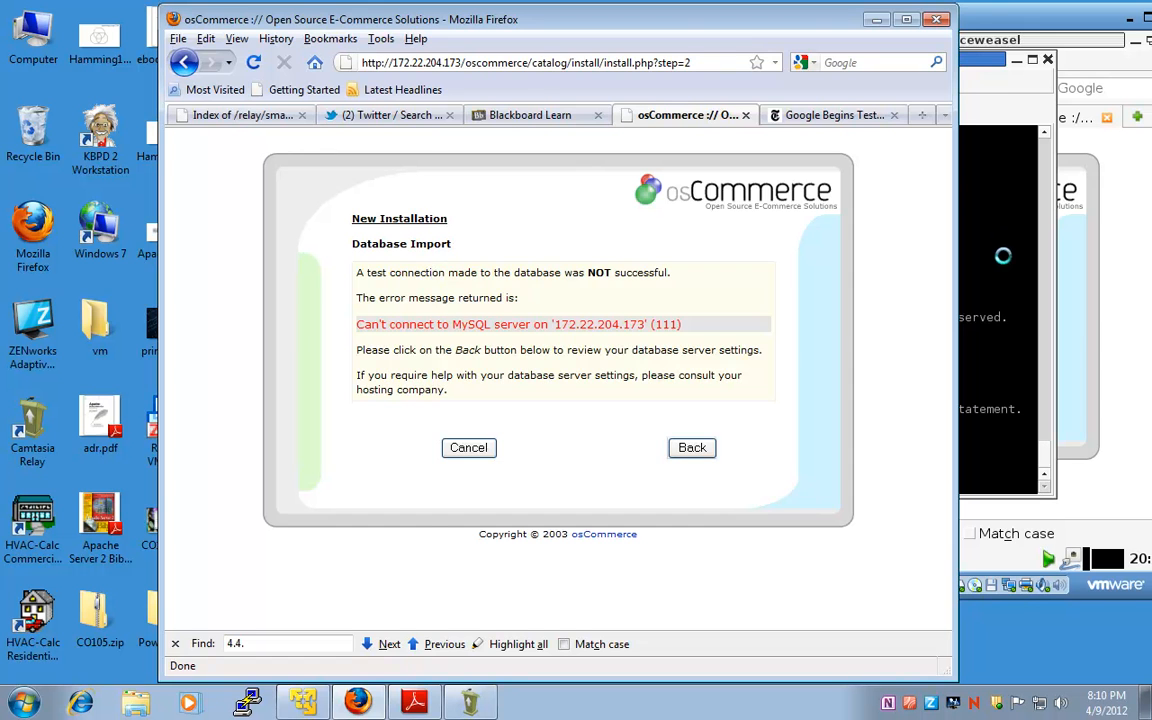
# Step: Run flush privileges; in MySQL and return to the install page
pyautogui.click(1003, 237)
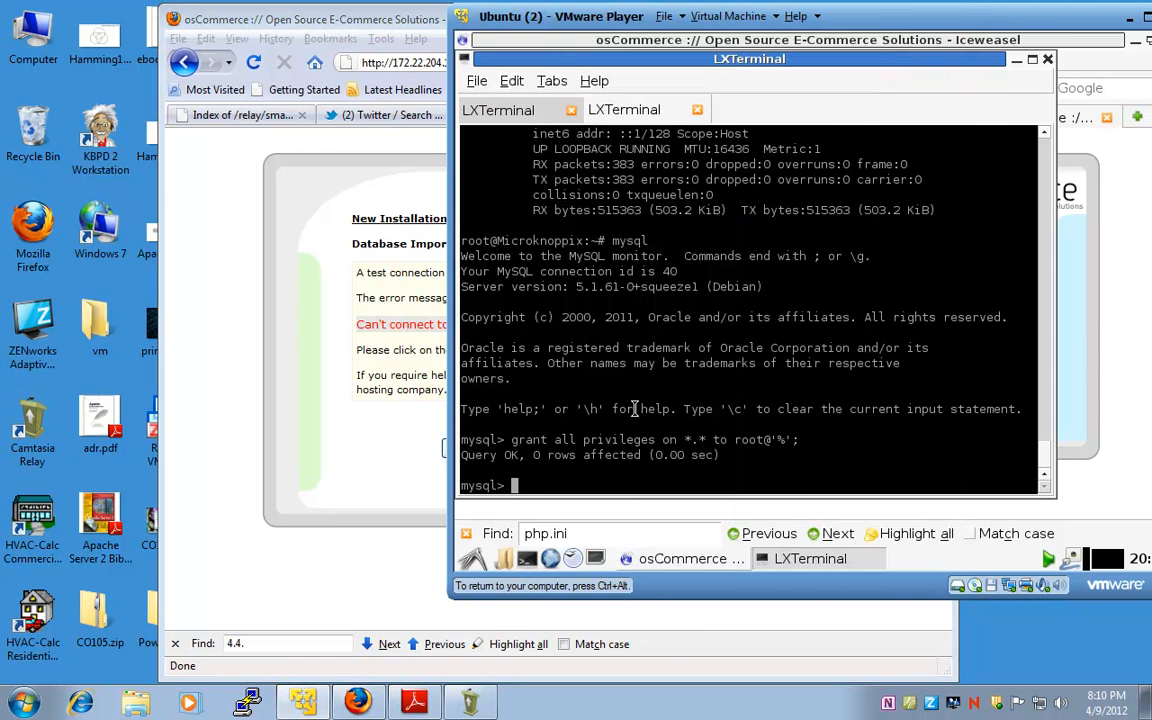
pyautogui.write('flush pri')
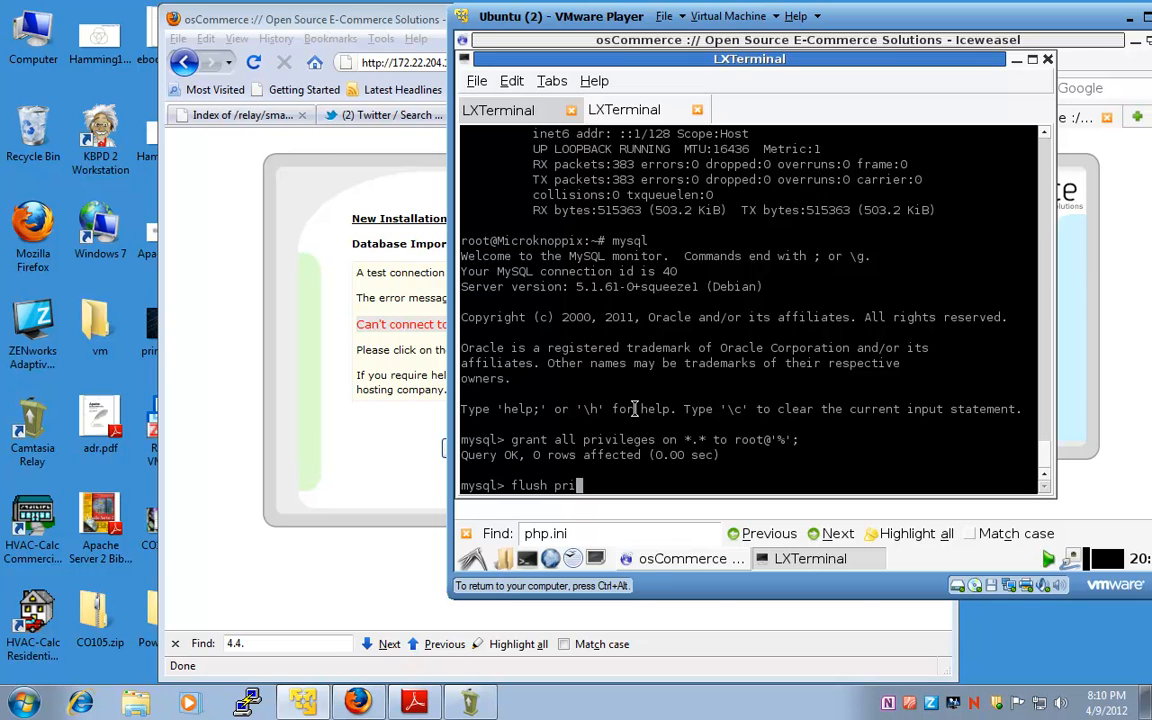
pyautogui.write('vileges;')
pyautogui.press('Return')
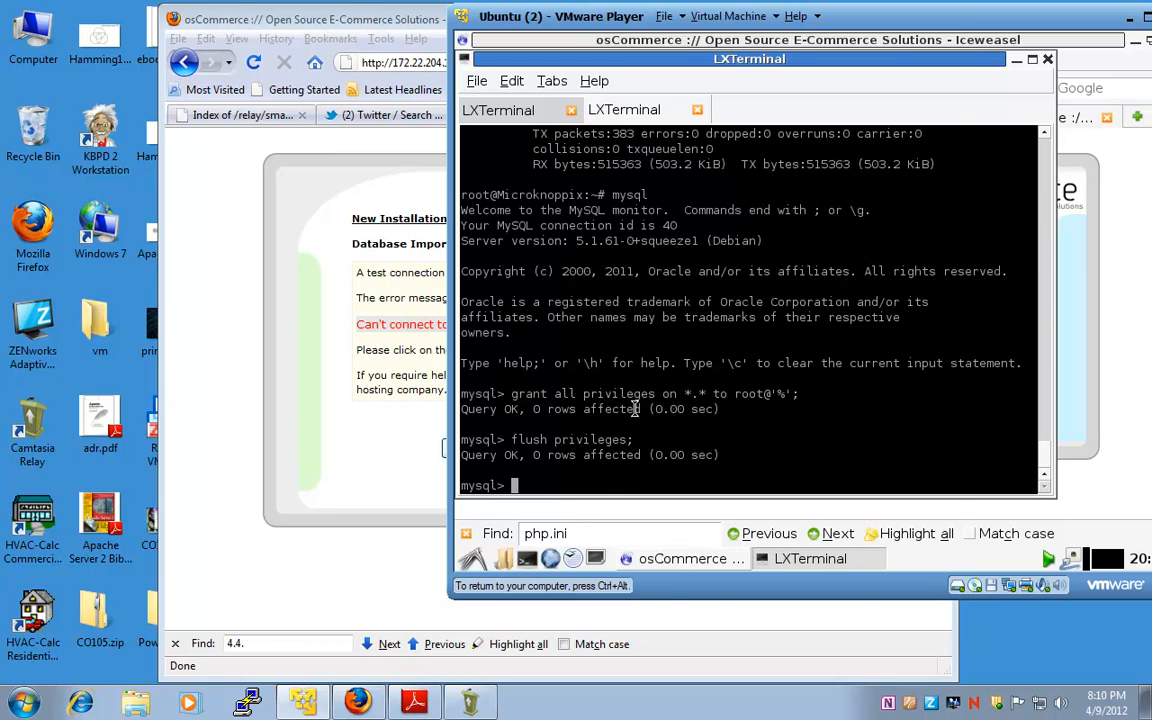
pyautogui.click(293, 413)
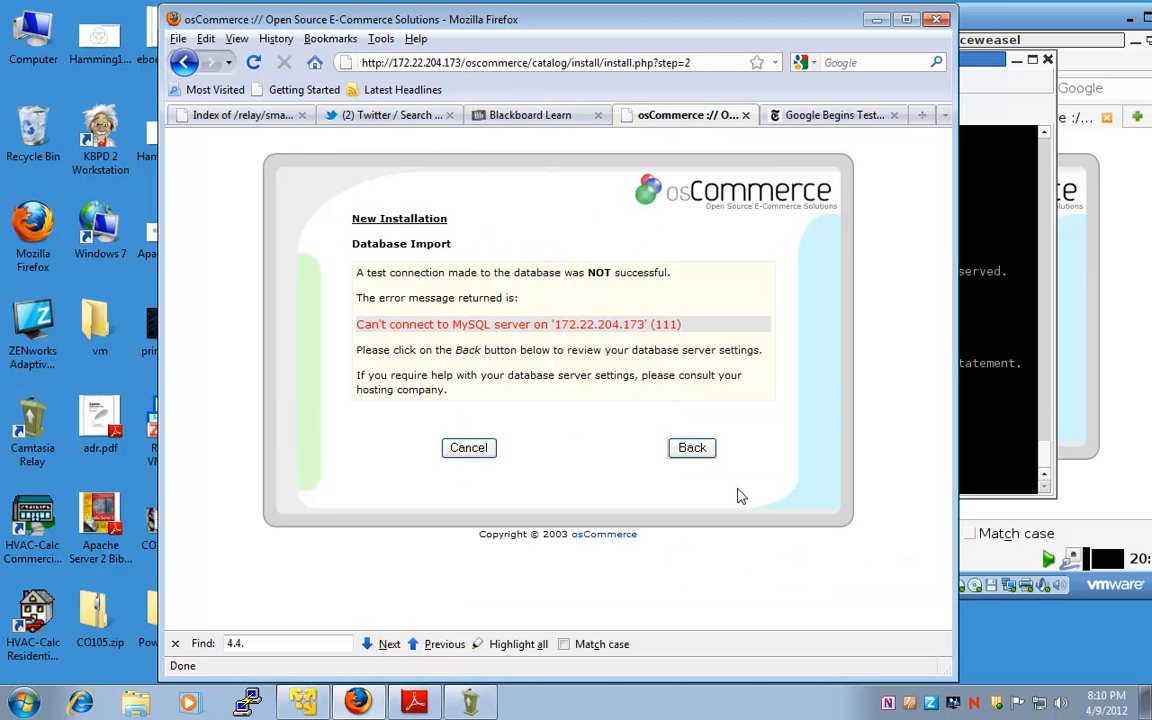
# Step: Change the Database Server to 127.0.0.1, pass the connection test, and import the database
pyautogui.click(693, 449)
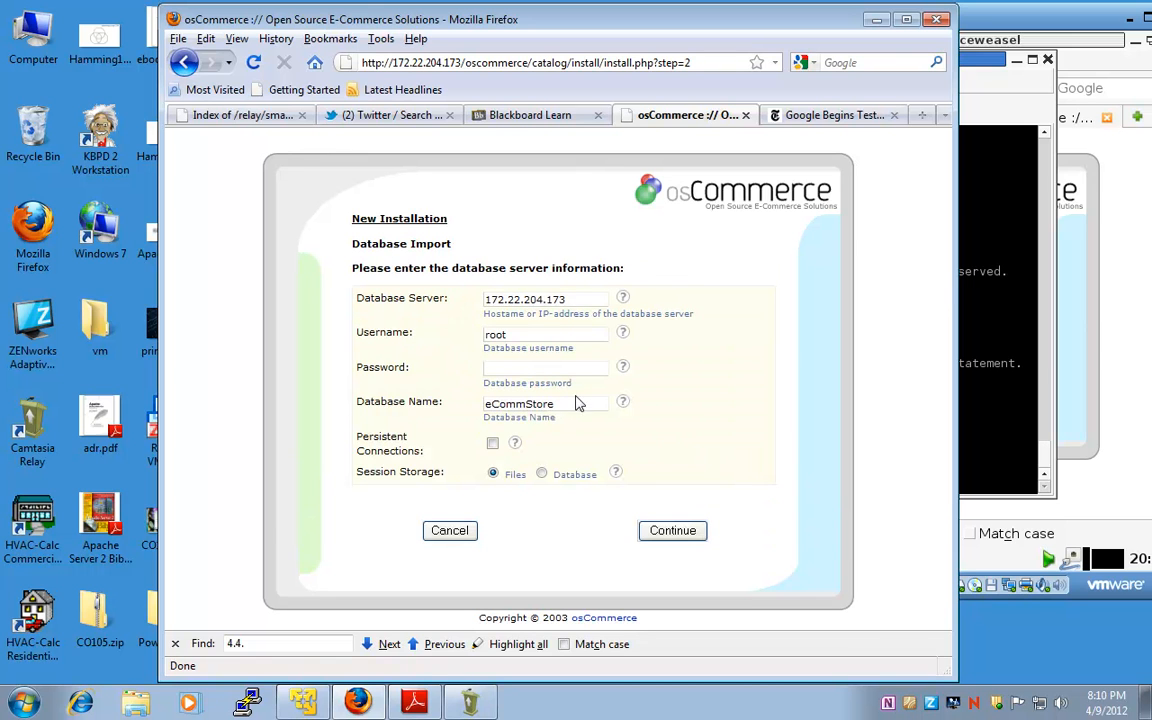
pyautogui.moveTo(586, 303); pyautogui.dragTo(459, 290)
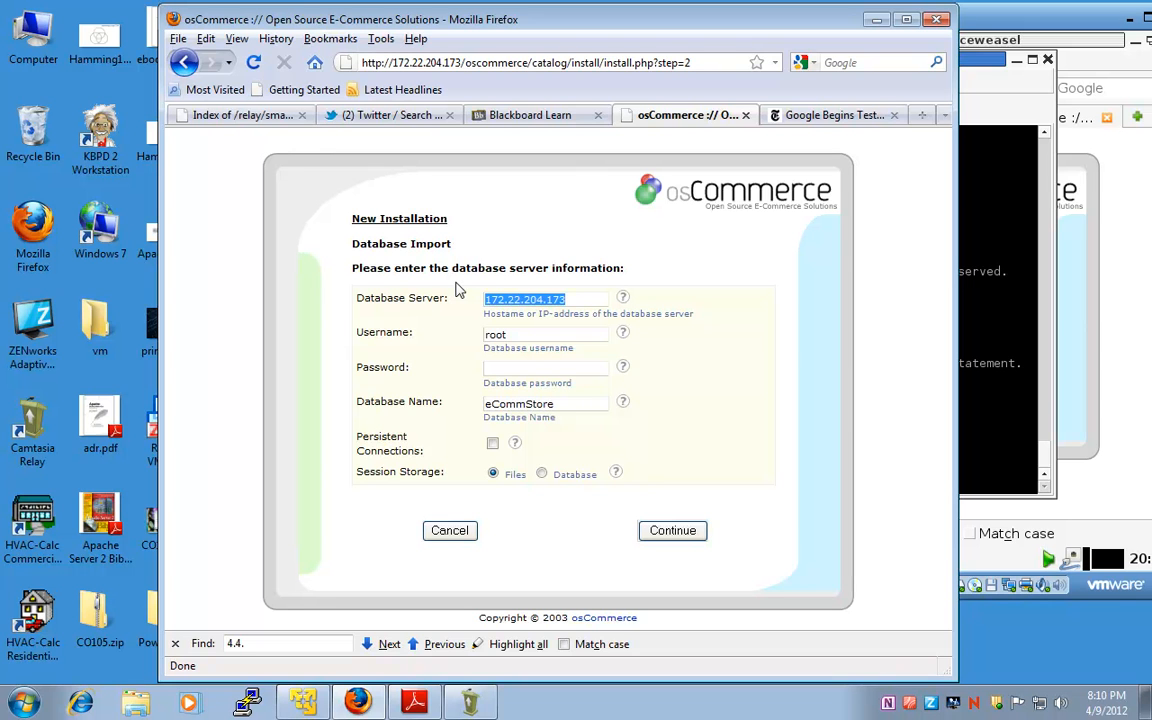
pyautogui.write('1')
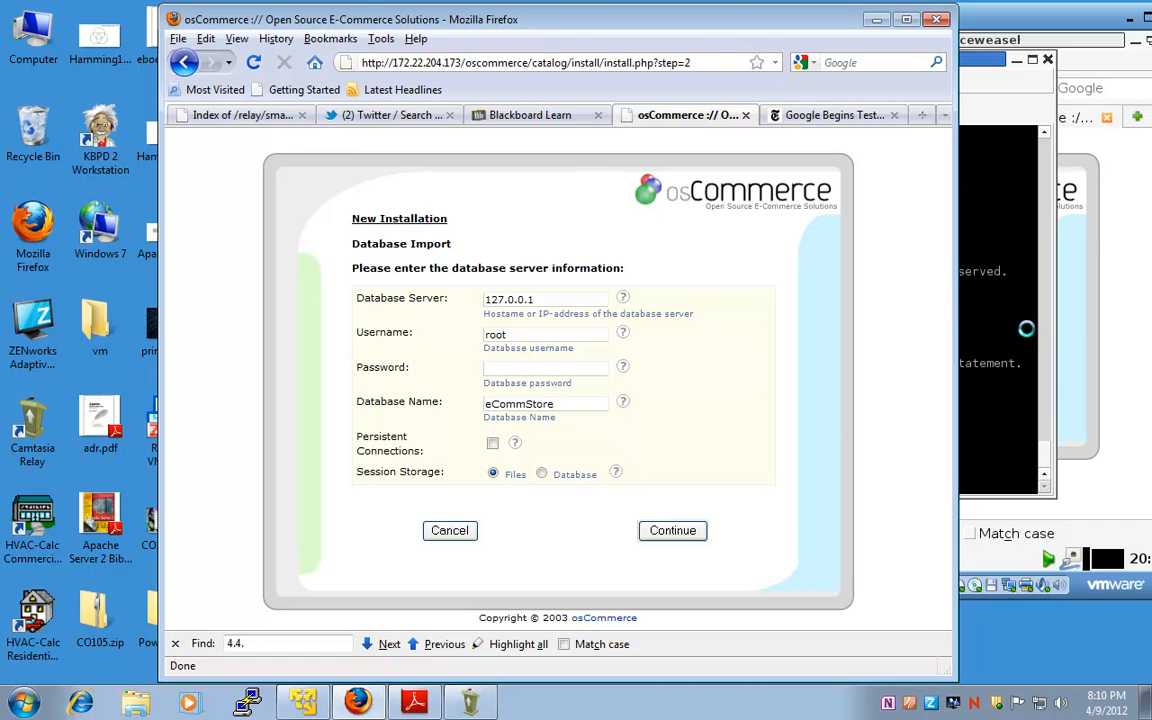
pyautogui.click(672, 531)
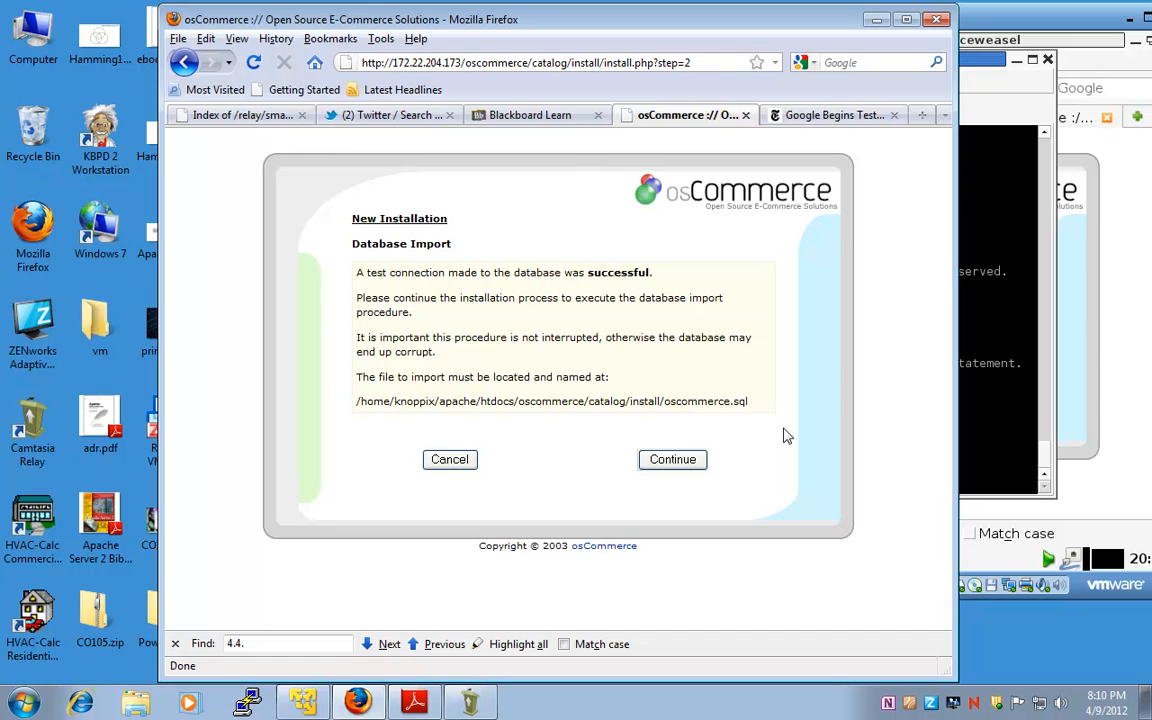
pyautogui.click(674, 460)
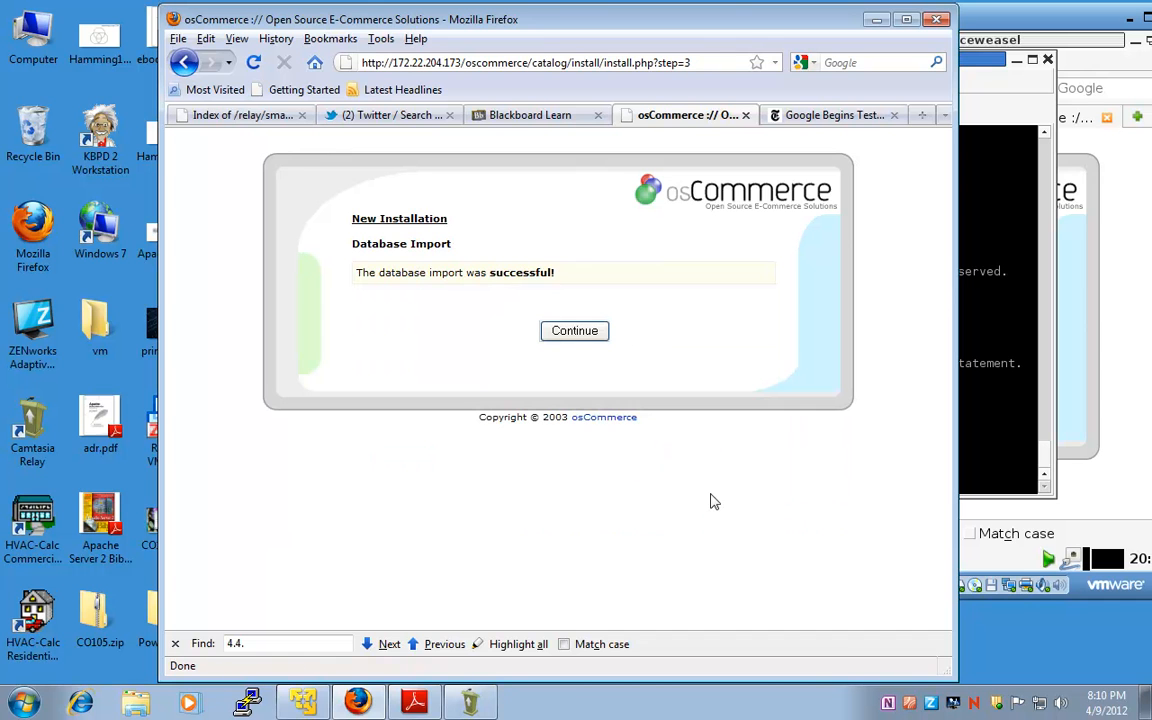
pyautogui.click(576, 333)
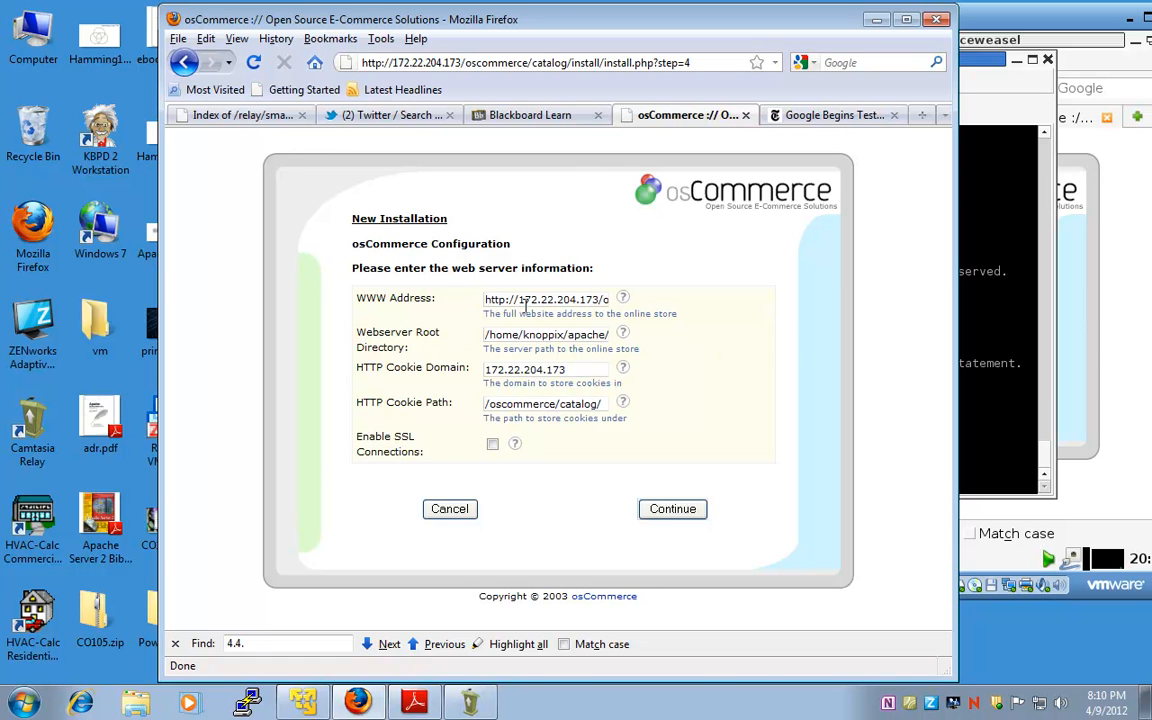
# Step: Accept the web server and database settings as shown to reach step 7
pyautogui.moveTo(519, 299); pyautogui.dragTo(601, 300)
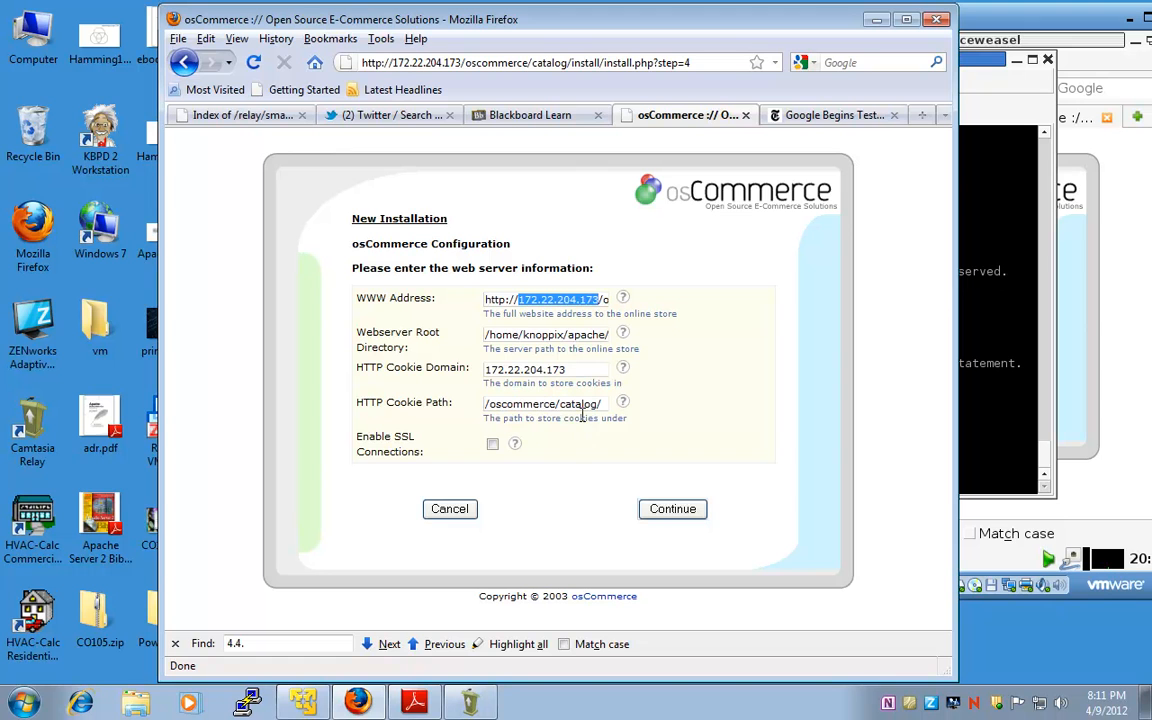
pyautogui.click(677, 510)
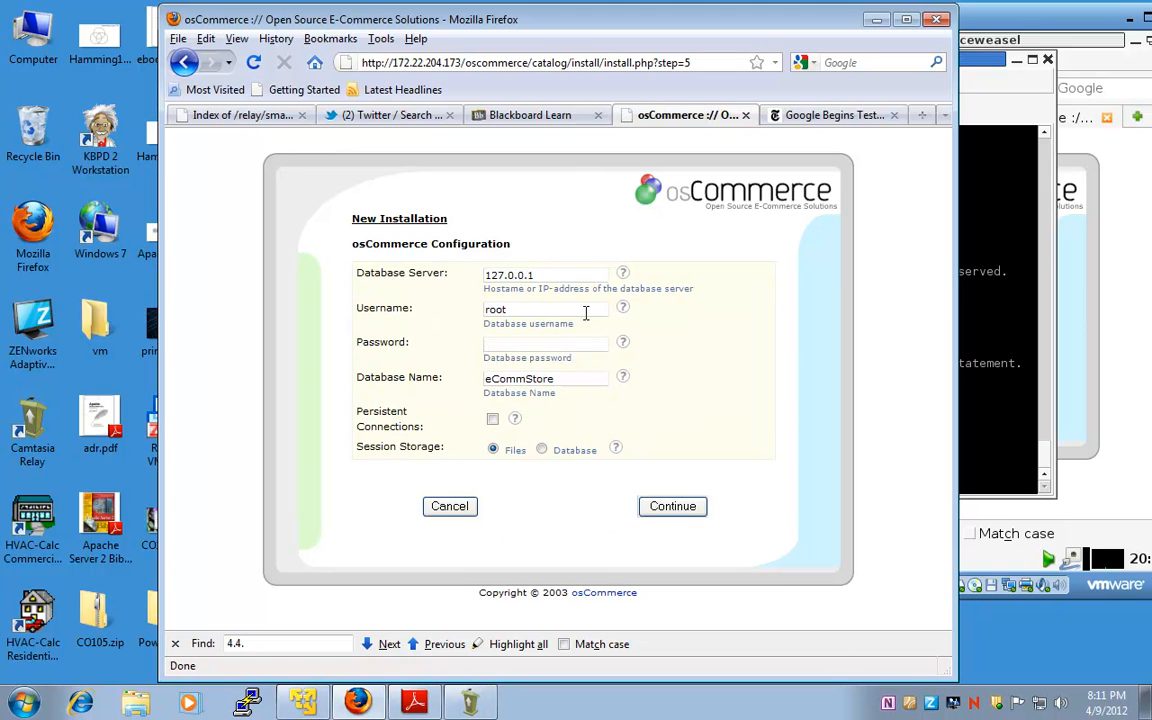
pyautogui.click(669, 506)
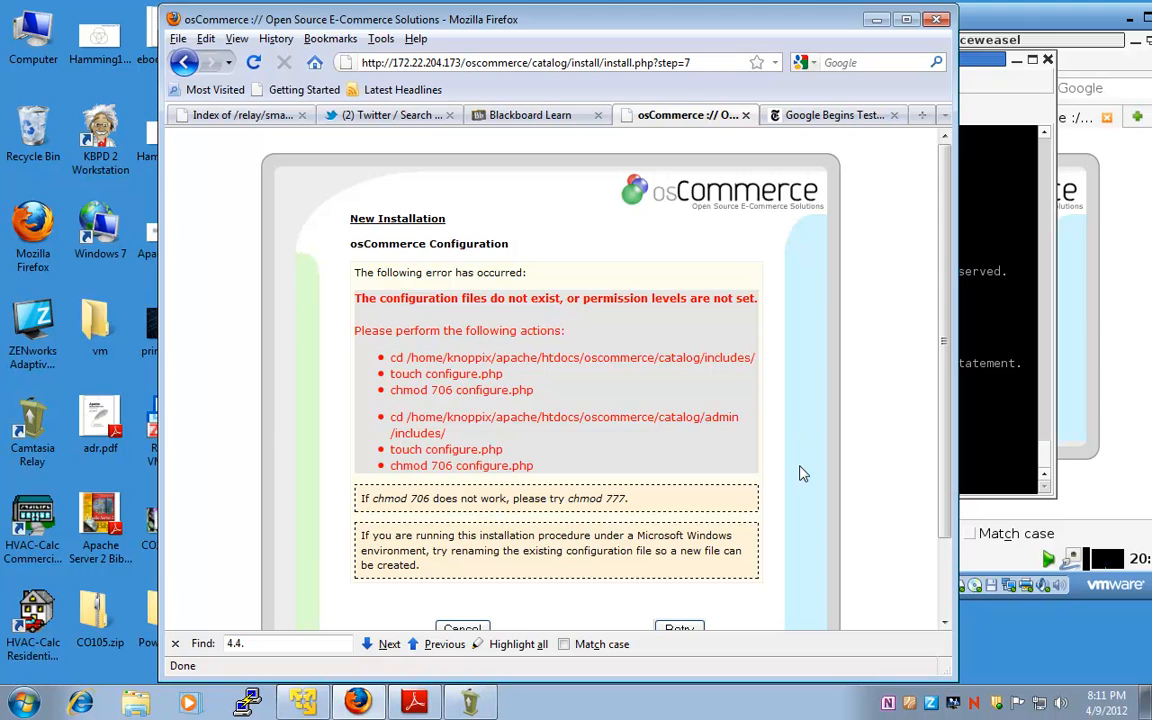
# Step: Check the includes folder path in the instructions and uncover the guest terminal
pyautogui.scroll(-2, 774, 455)
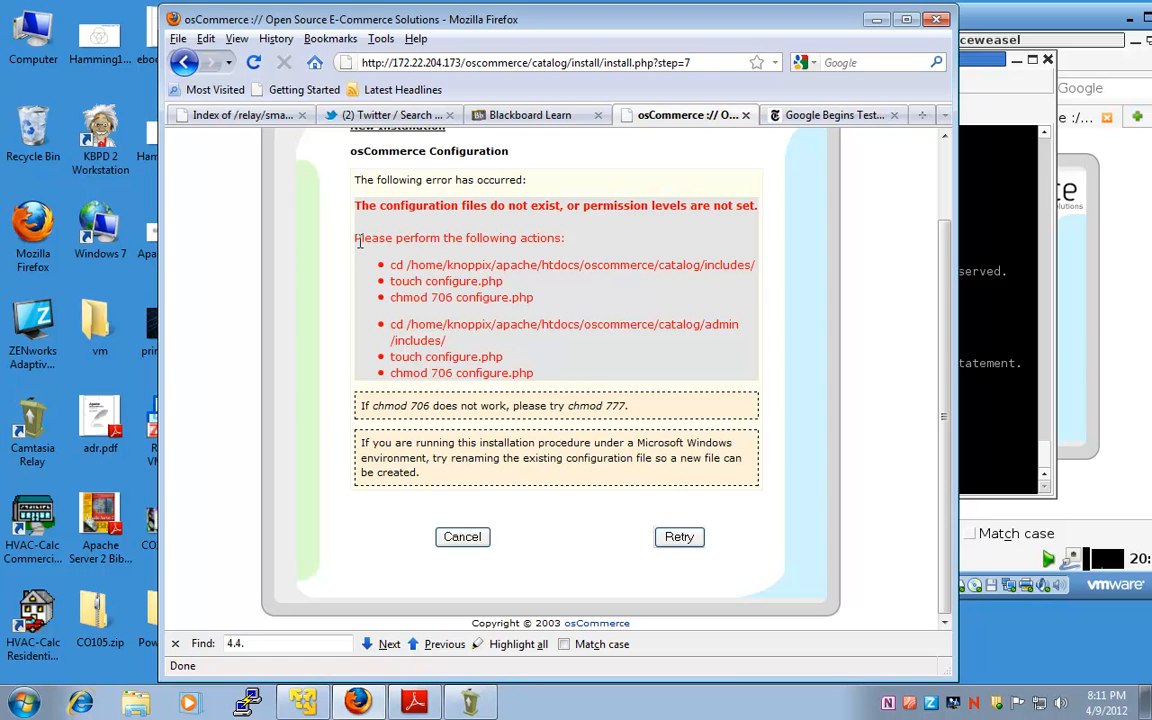
pyautogui.moveTo(407, 264); pyautogui.dragTo(757, 265)
pyautogui.click(528, 317)
pyautogui.moveTo(624, 37); pyautogui.dragTo(470, 2)
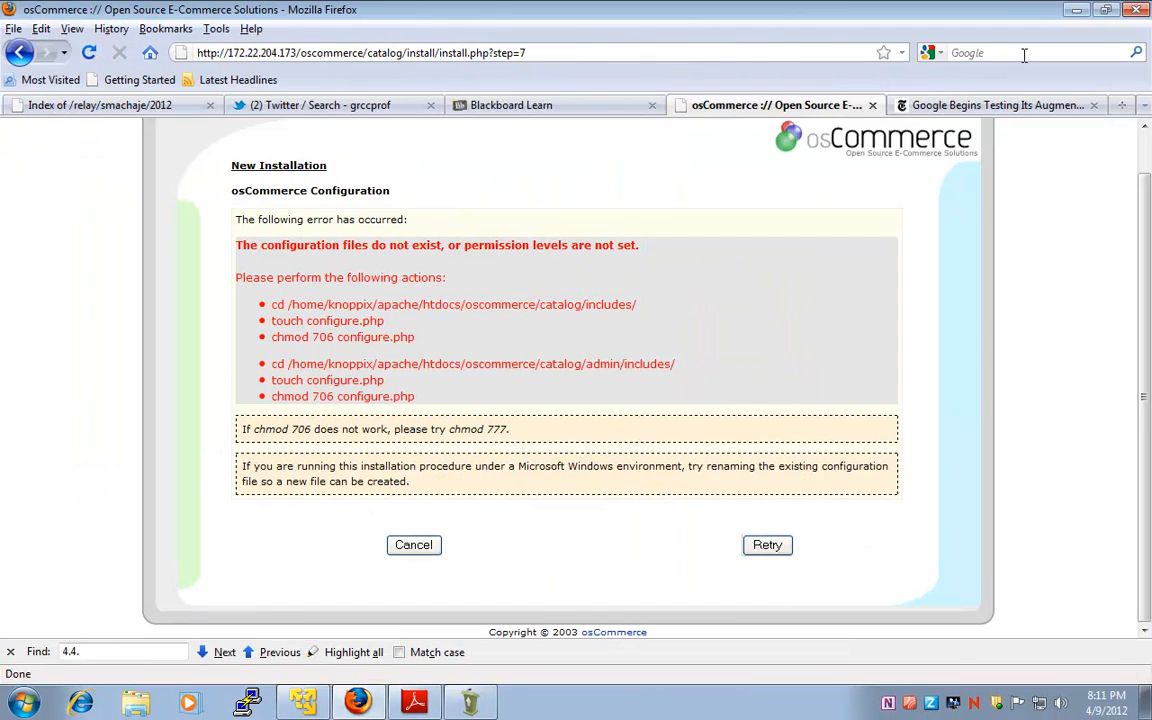
pyautogui.click(1106, 8)
pyautogui.moveTo(828, 35); pyautogui.dragTo(486, 37)
pyautogui.click(829, 333)
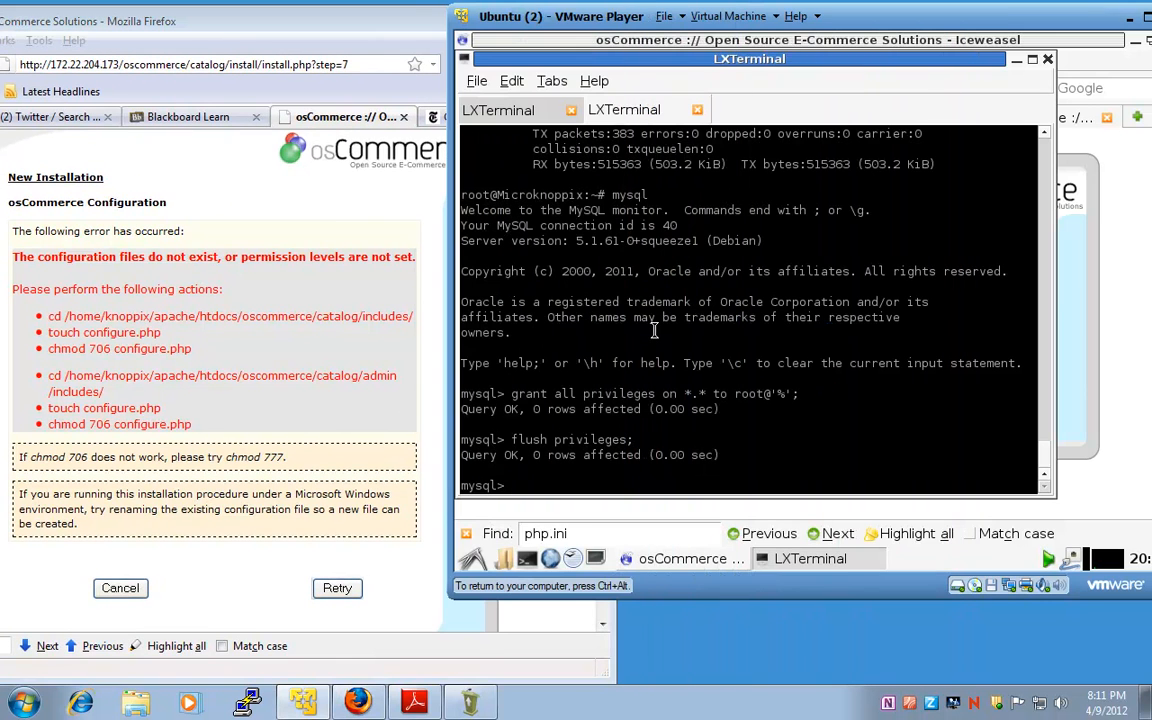
# Step: Quit MySQL, list the directory, and start entering cd /home/knoppix/
pyautogui.write('quit')
pyautogui.press('Return')
pyautogui.write('ls')
pyautogui.press('Return')
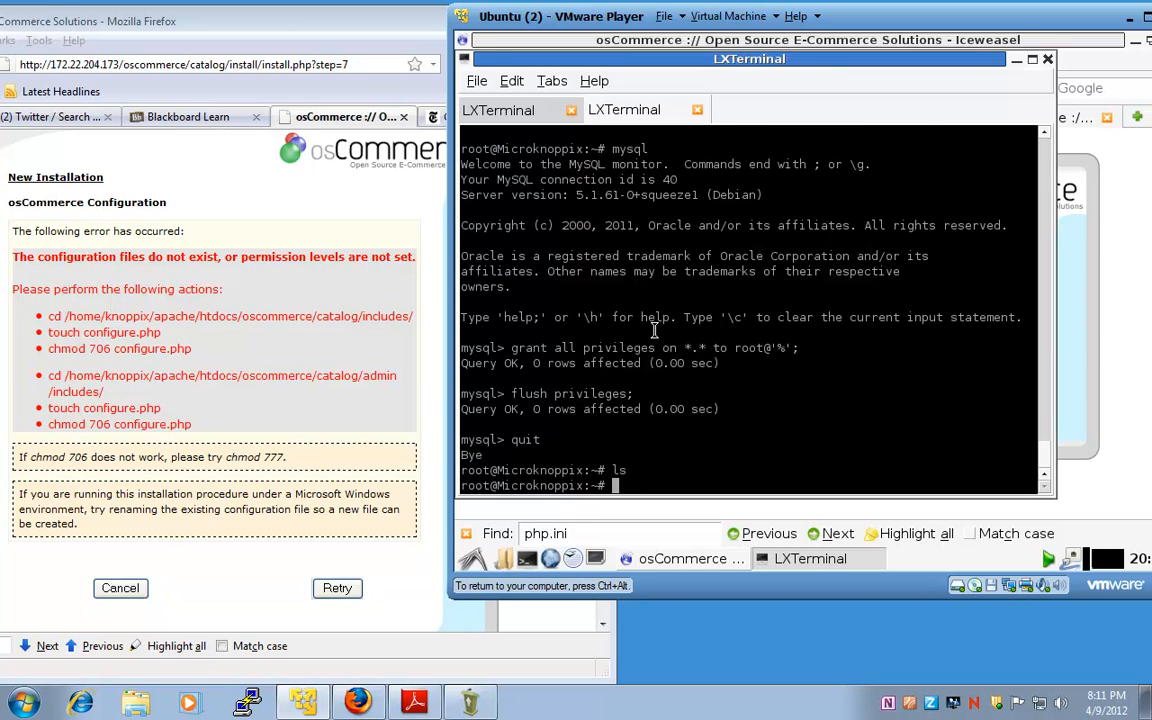
pyautogui.write('cd /home/knoppix/')
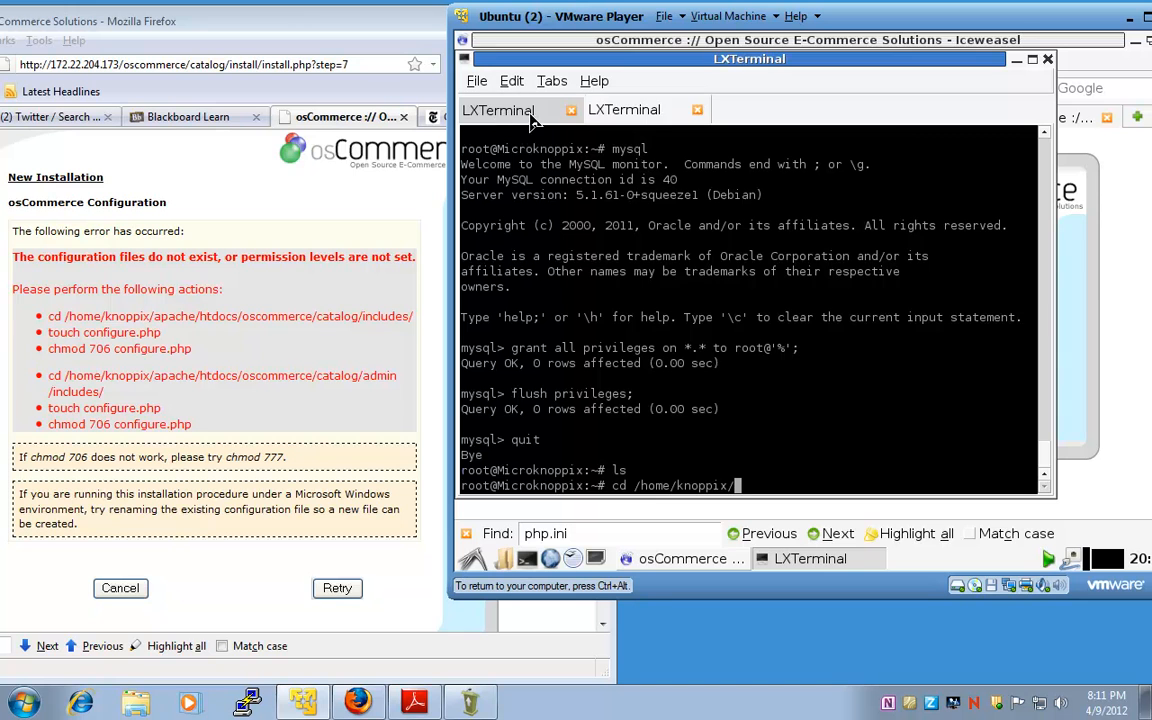
# Step: Create configure.php in oscommerce/catalog/includes and set it to mode 706
pyautogui.click(488, 111)
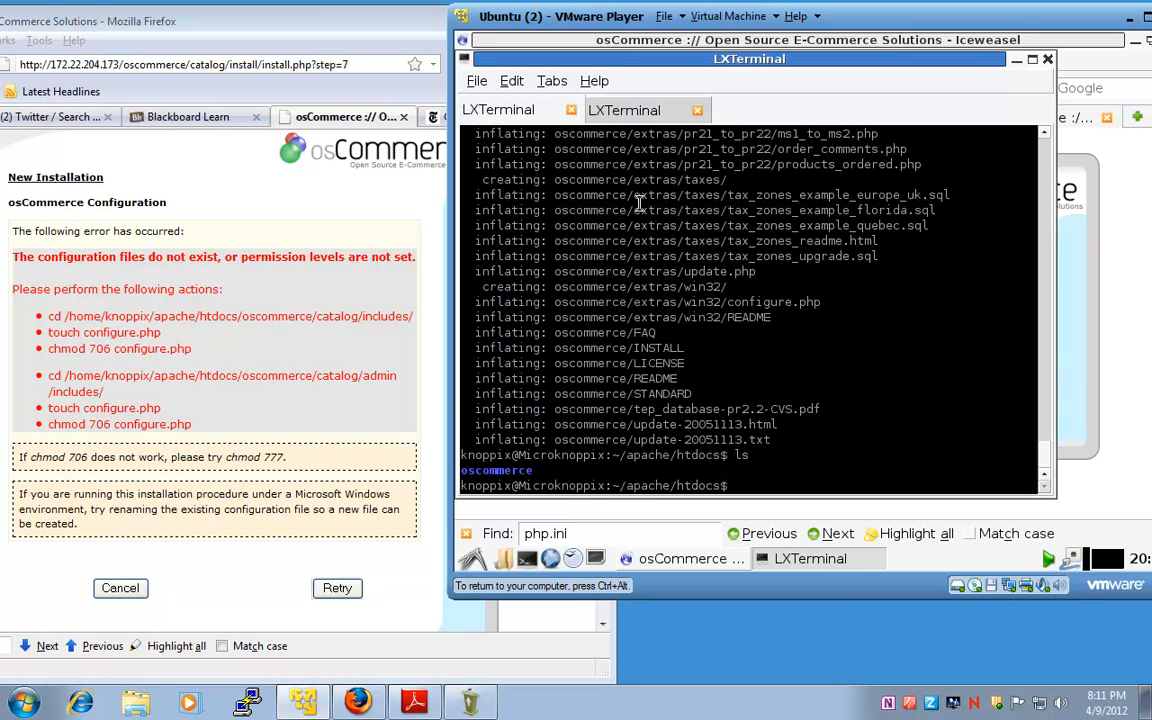
pyautogui.press('Return')
pyautogui.write('cd o')
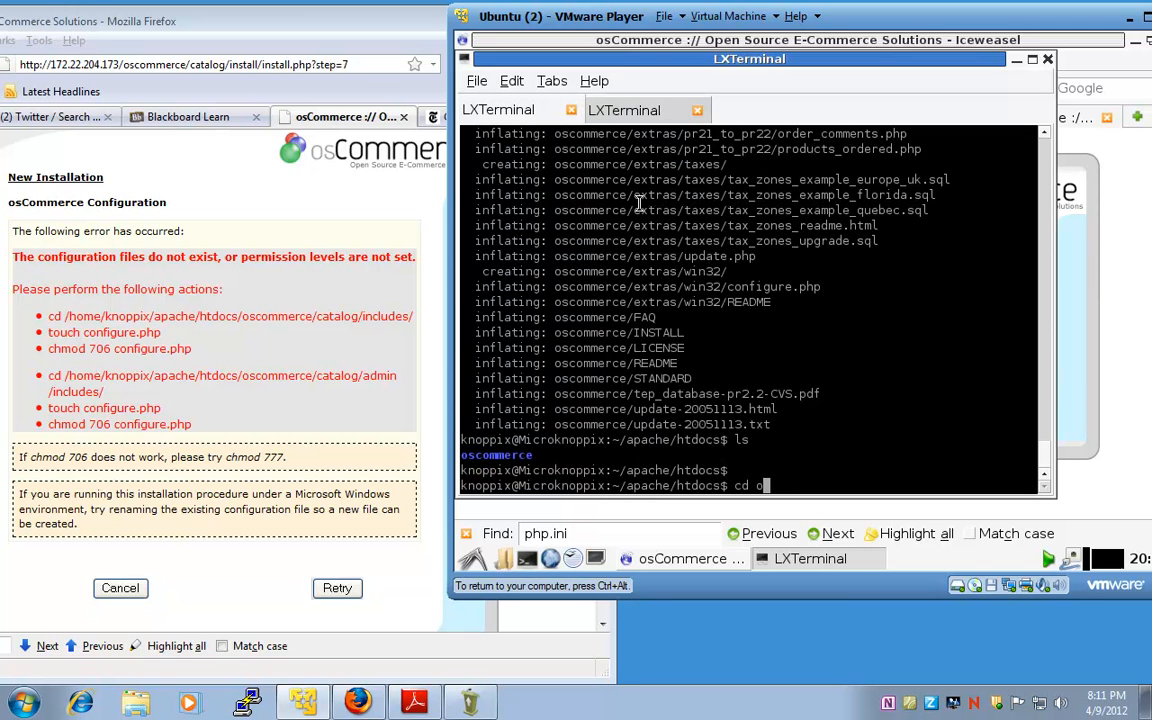
pyautogui.write('scommerce/catalog/includes/')
pyautogui.press('Return')
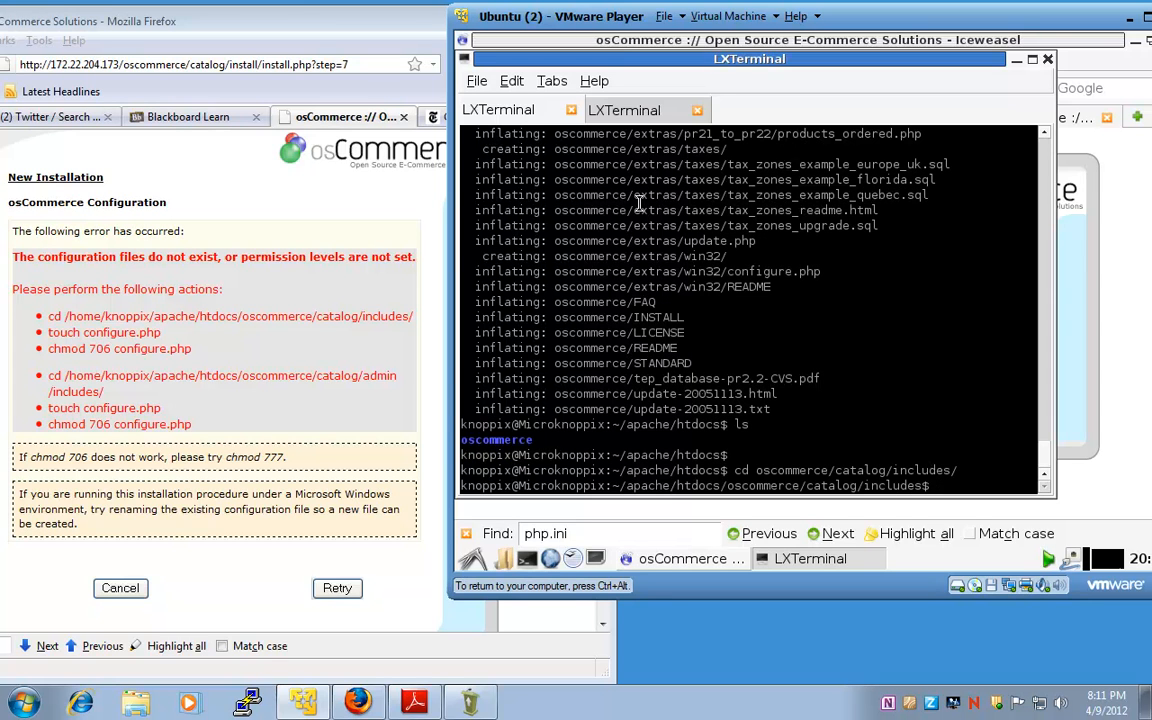
pyautogui.write('touch configure.php')
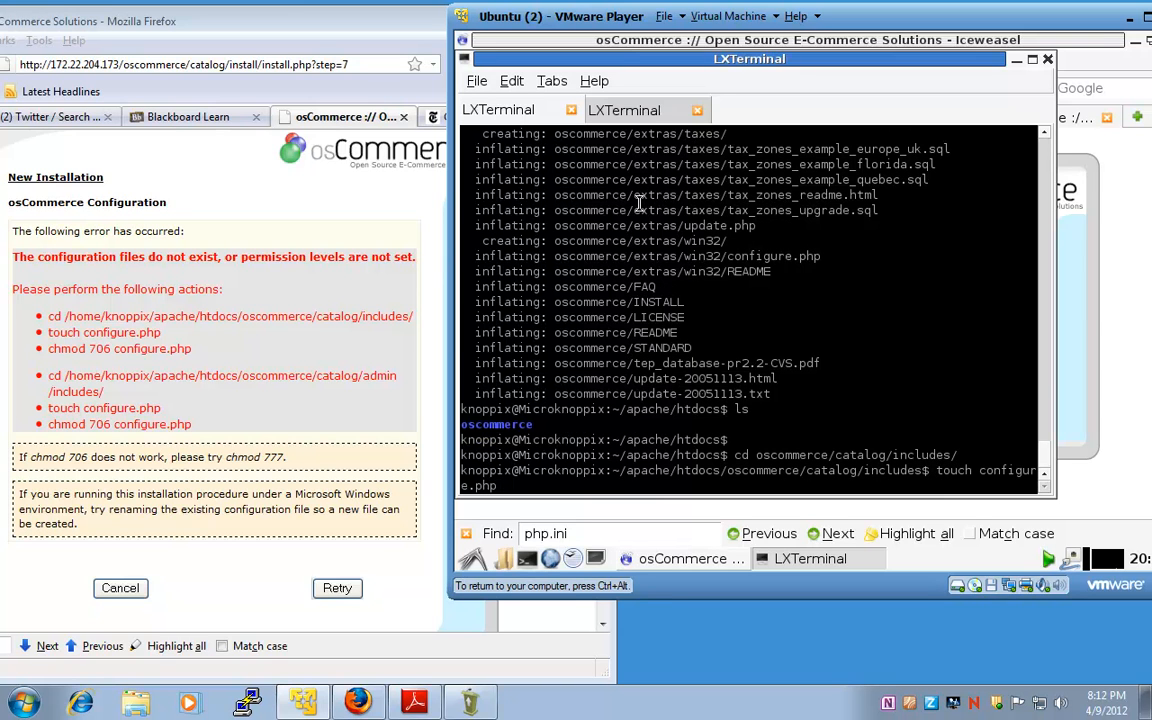
pyautogui.press('Return')
pyautogui.write('chmod 706')
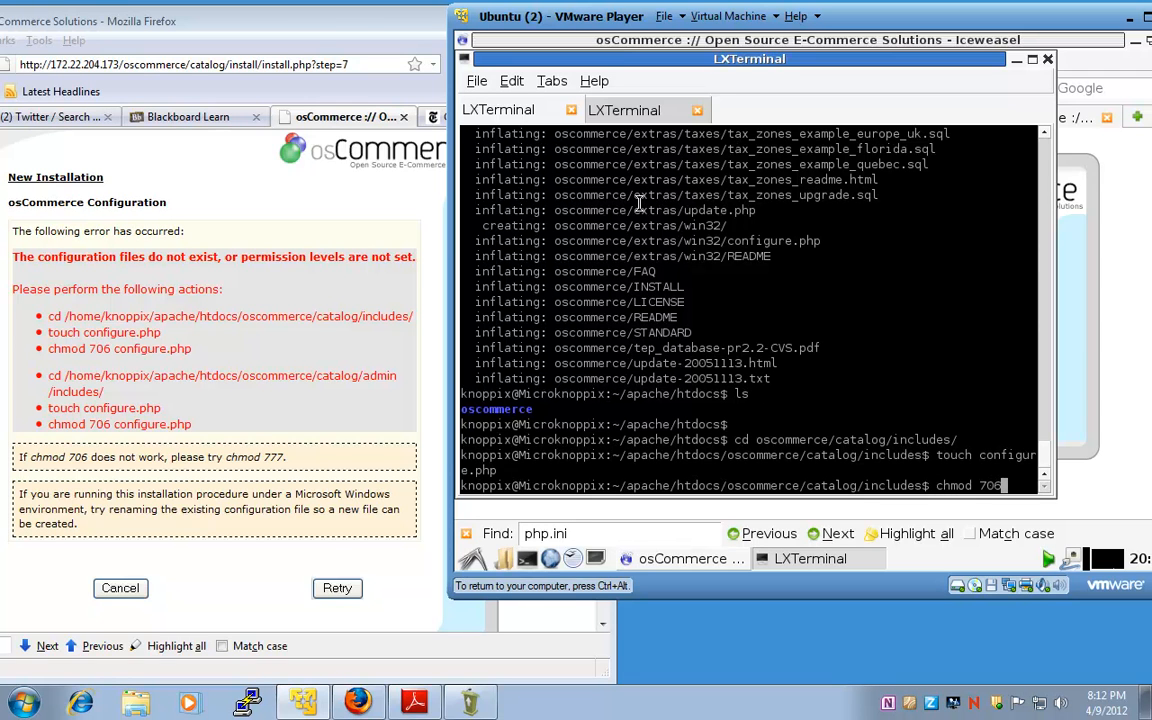
pyautogui.write(' conf')
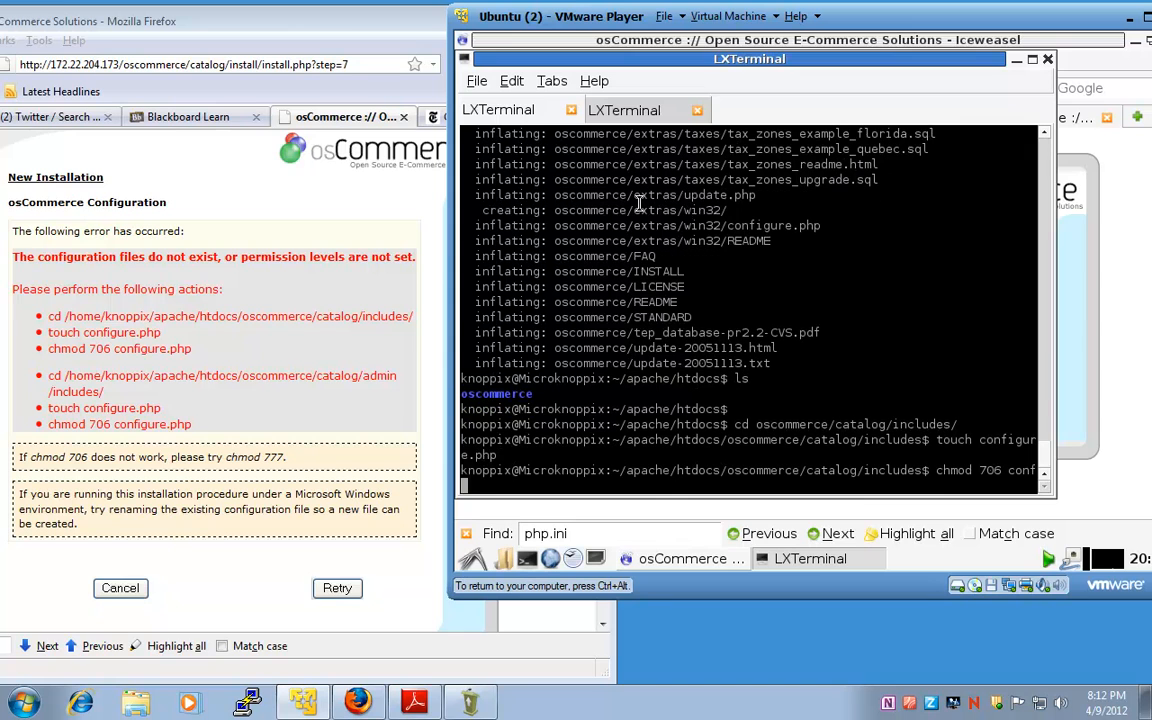
pyautogui.write('igure.php')
pyautogui.press('Return')
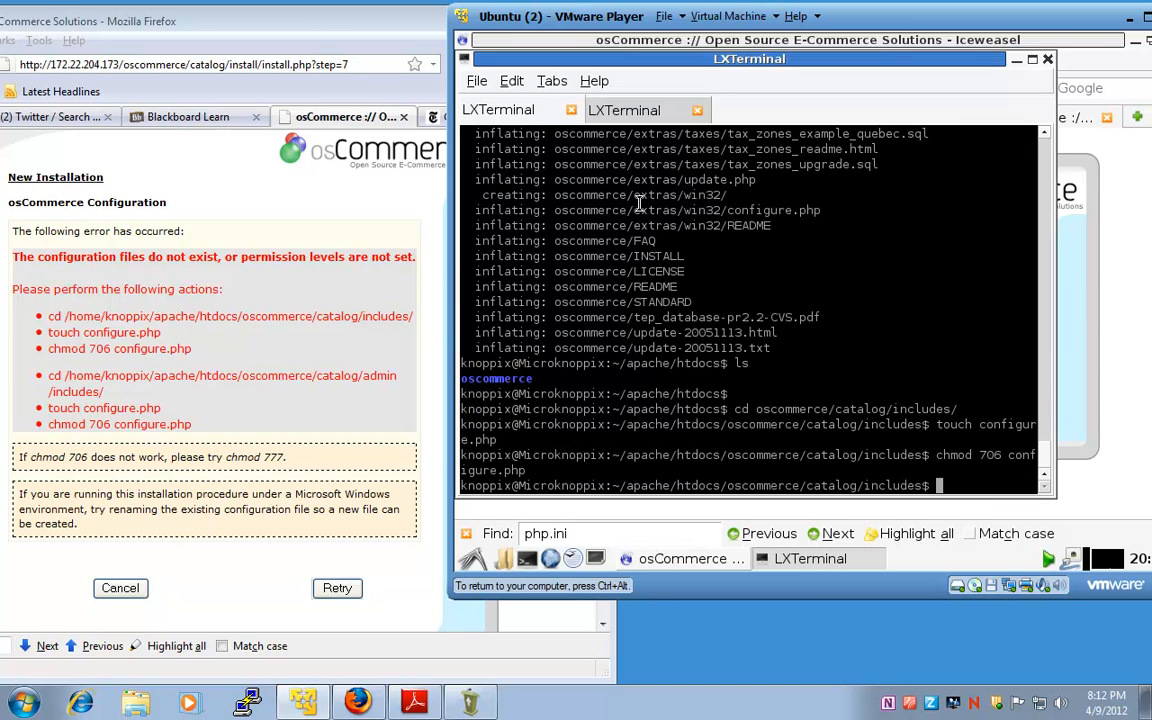
# Step: Create configure.php in catalog/admin/includes with mode 706, then return to the installer
pyautogui.write('cd ../..')
pyautogui.press('Return')
pyautogui.write('ls')
pyautogui.press('Return')
pyautogui.write('c')
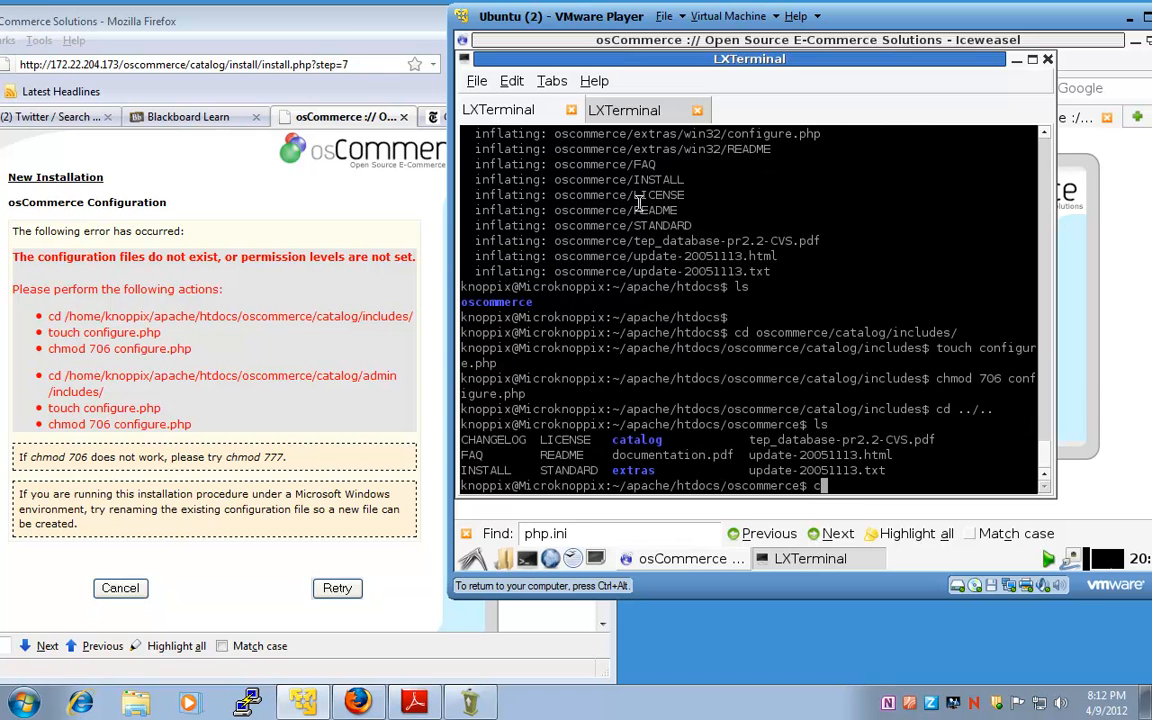
pyautogui.write('d catalog/admin/')
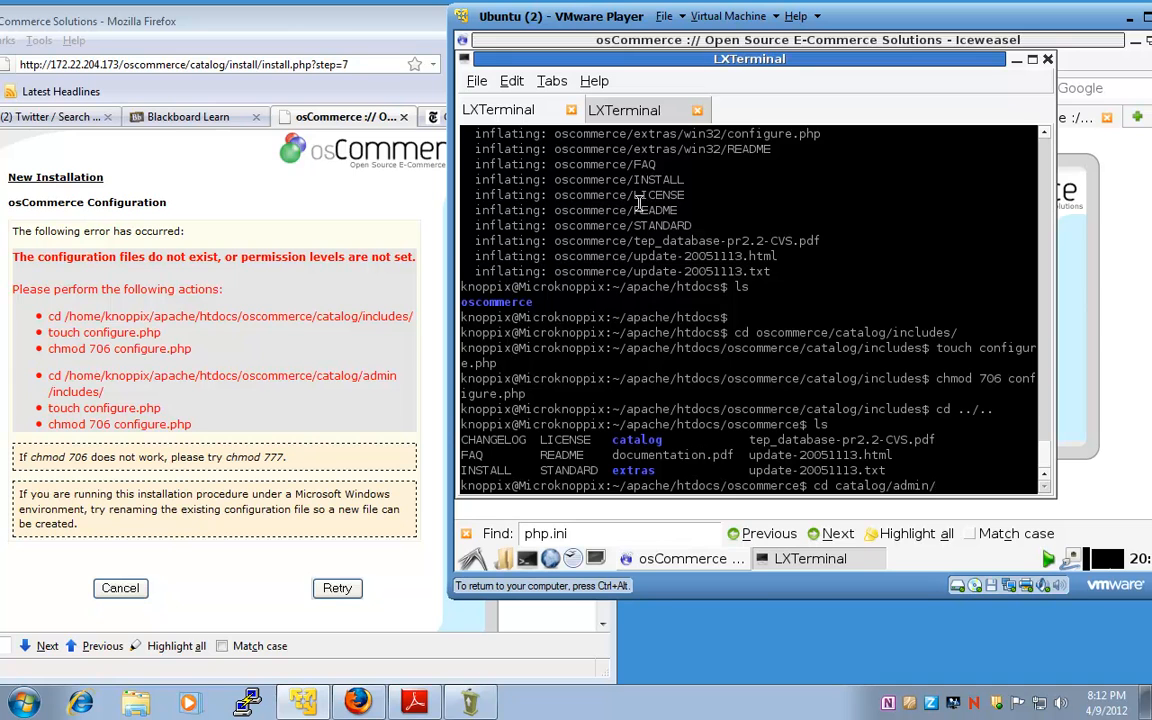
pyautogui.press('Return')
pyautogui.write('cd includes/')
pyautogui.press('Return')
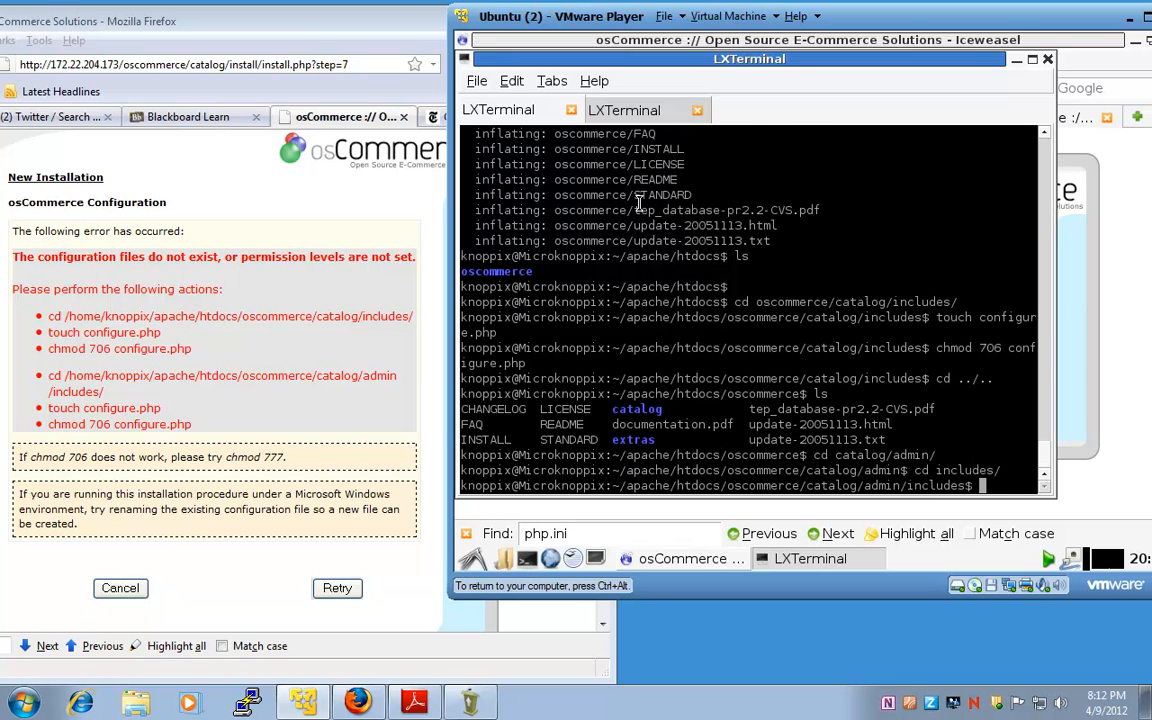
pyautogui.write('touch con')
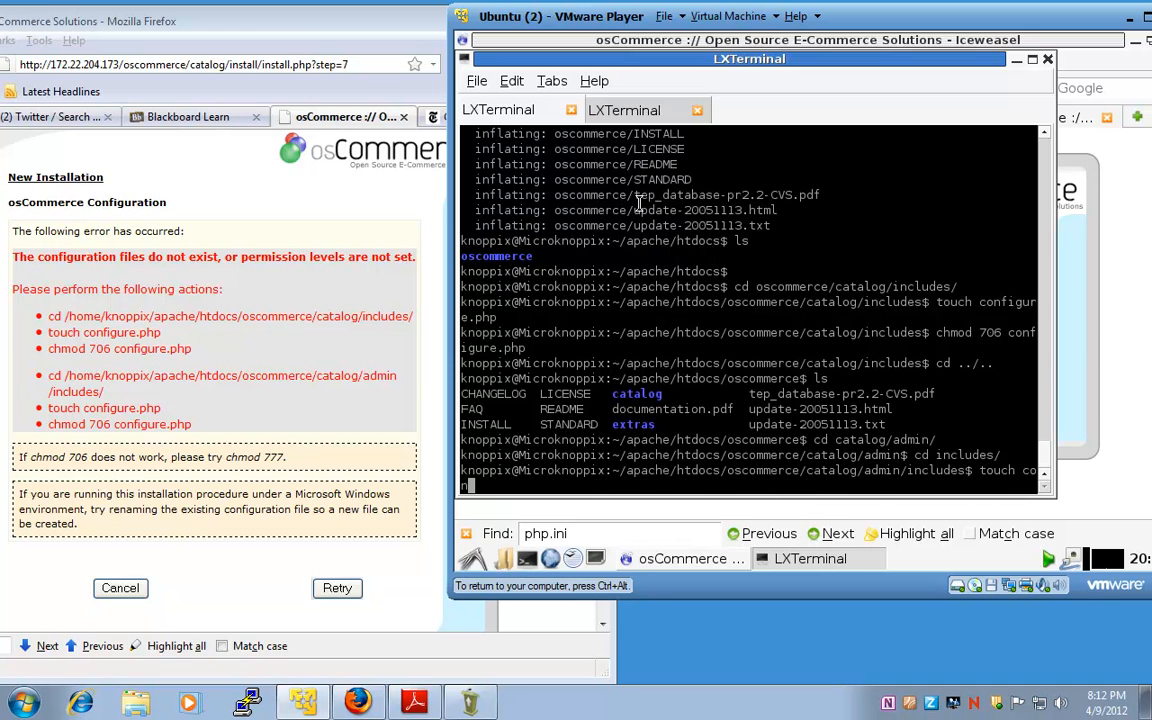
pyautogui.write('figure.php')
pyautogui.press('Return')
pyautogui.write('chmod 70')
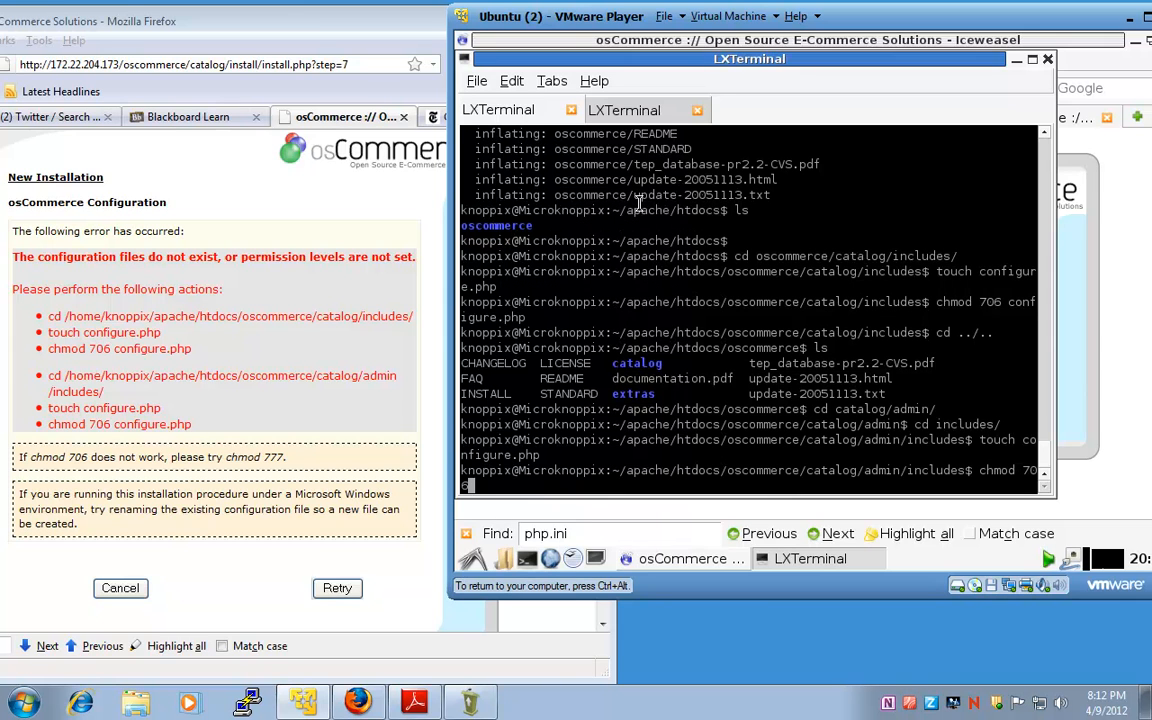
pyautogui.write('6 configure.php')
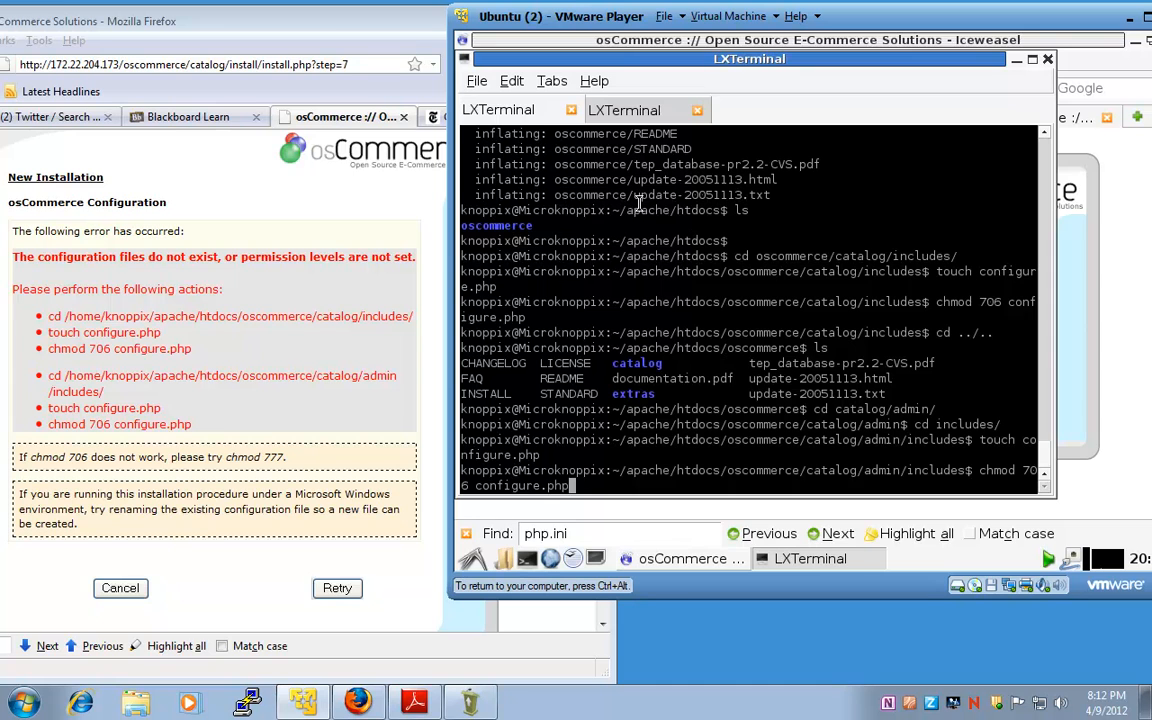
pyautogui.press('Return')
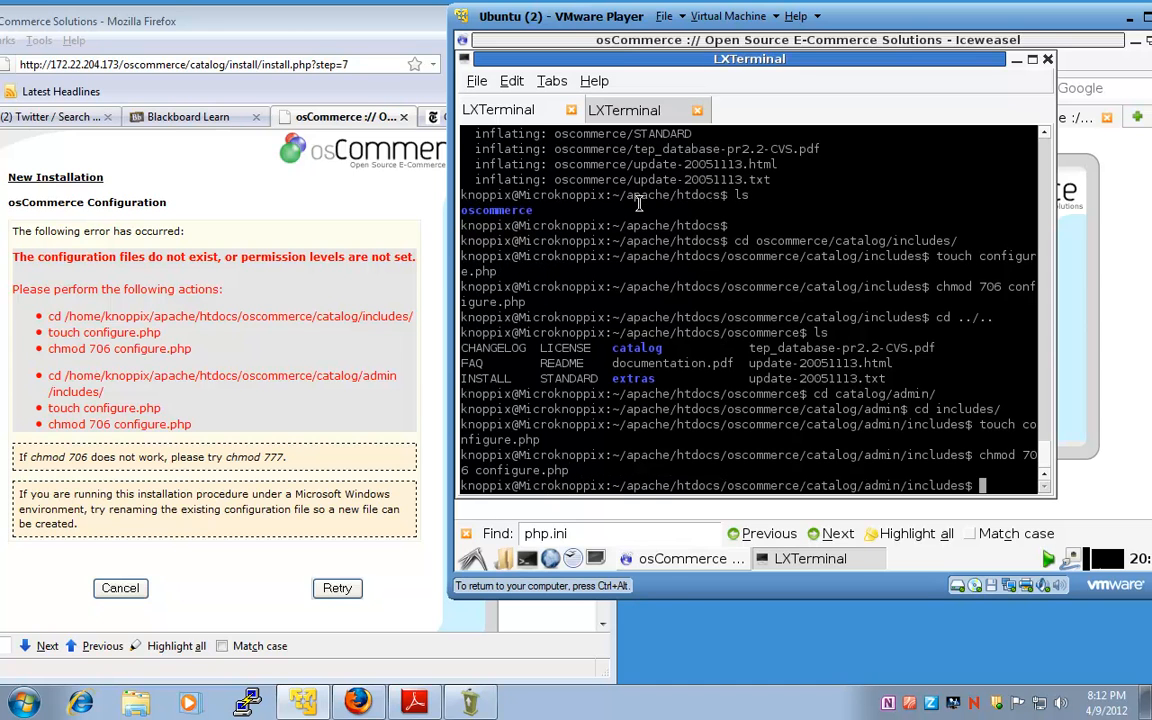
pyautogui.click(196, 380)
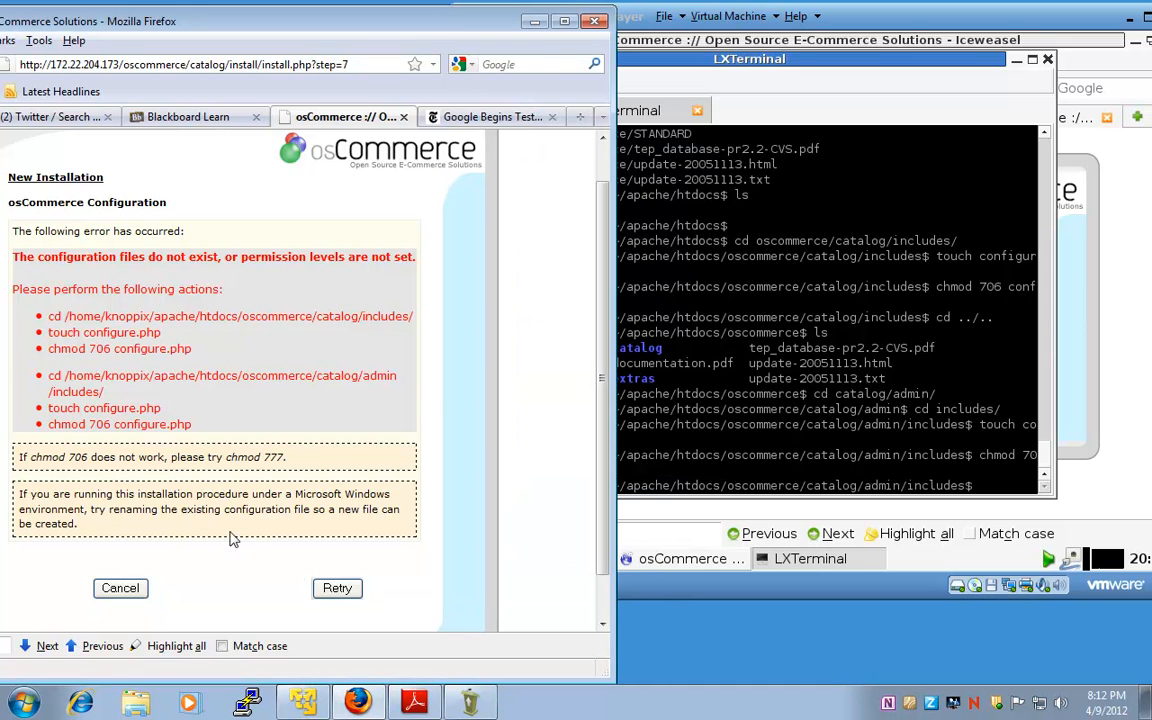
# Step: Retry the configuration check so the installer reports success
pyautogui.click(336, 588)
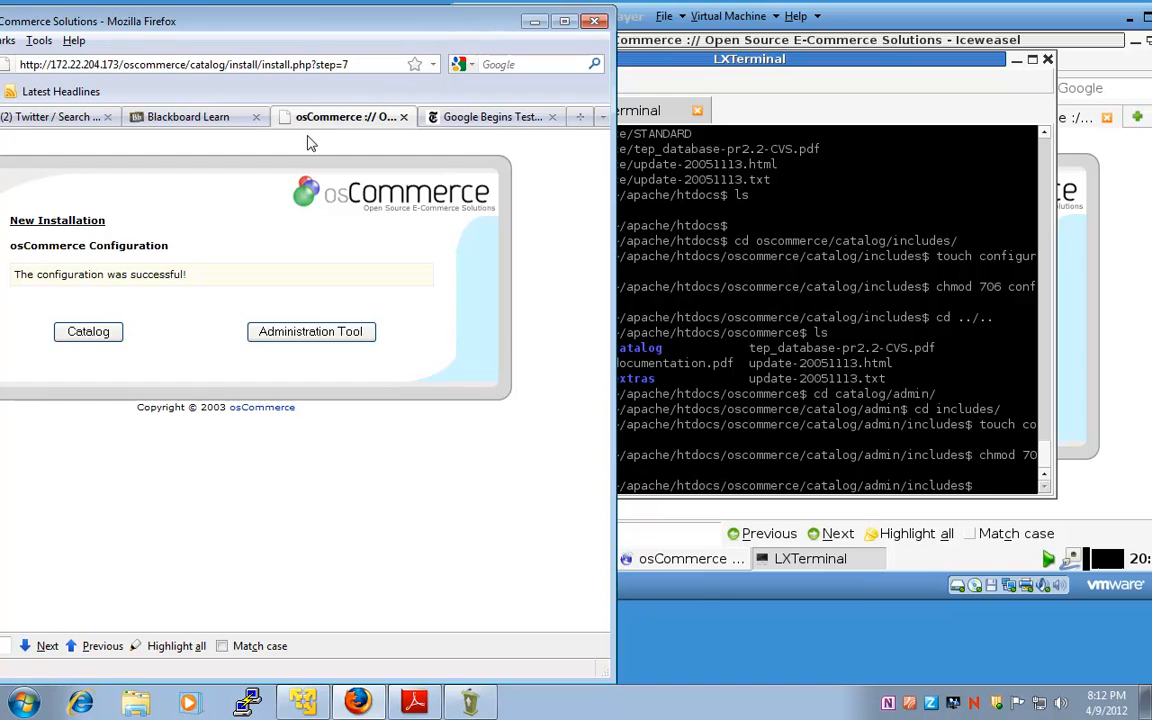
pyautogui.moveTo(323, 21); pyautogui.dragTo(408, 17)
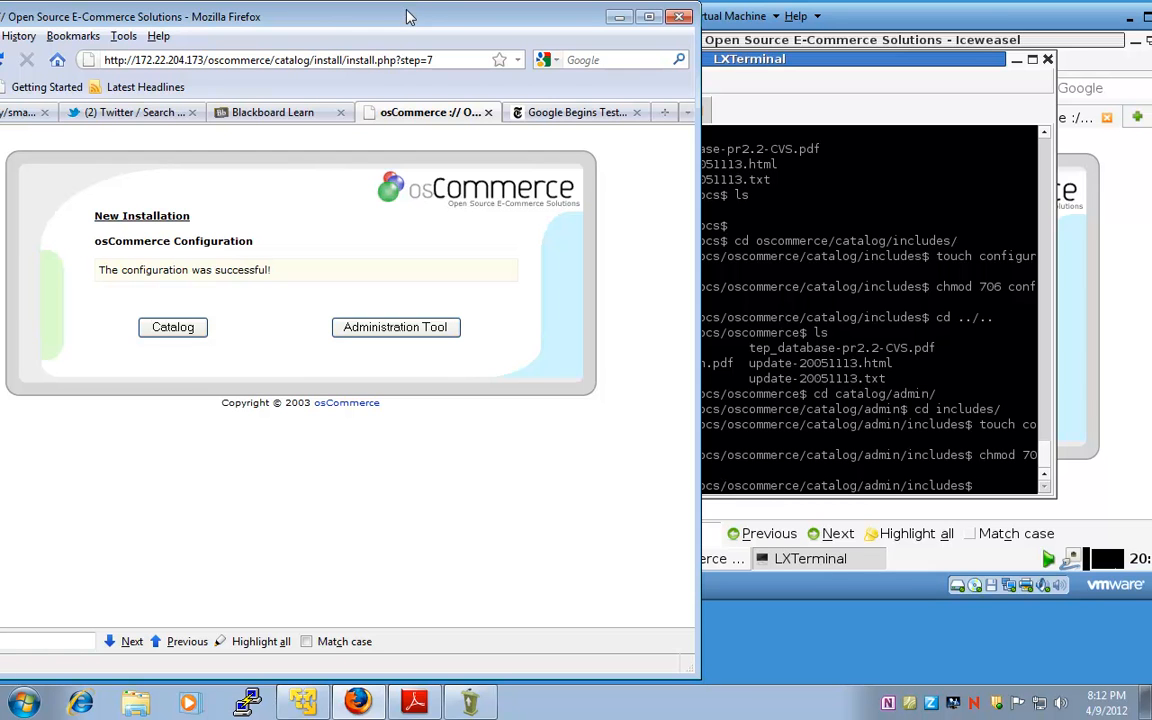
# Step: Open the store catalog front page and its Software category
pyautogui.click(176, 330)
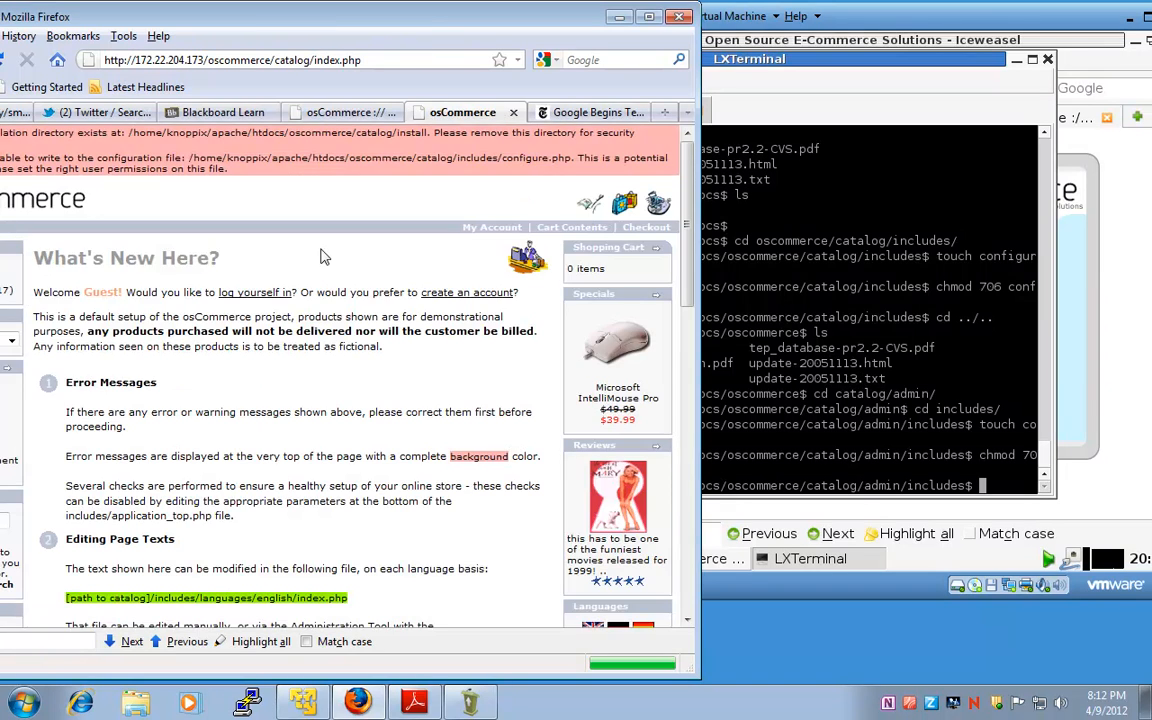
pyautogui.moveTo(297, 12); pyautogui.dragTo(392, 9)
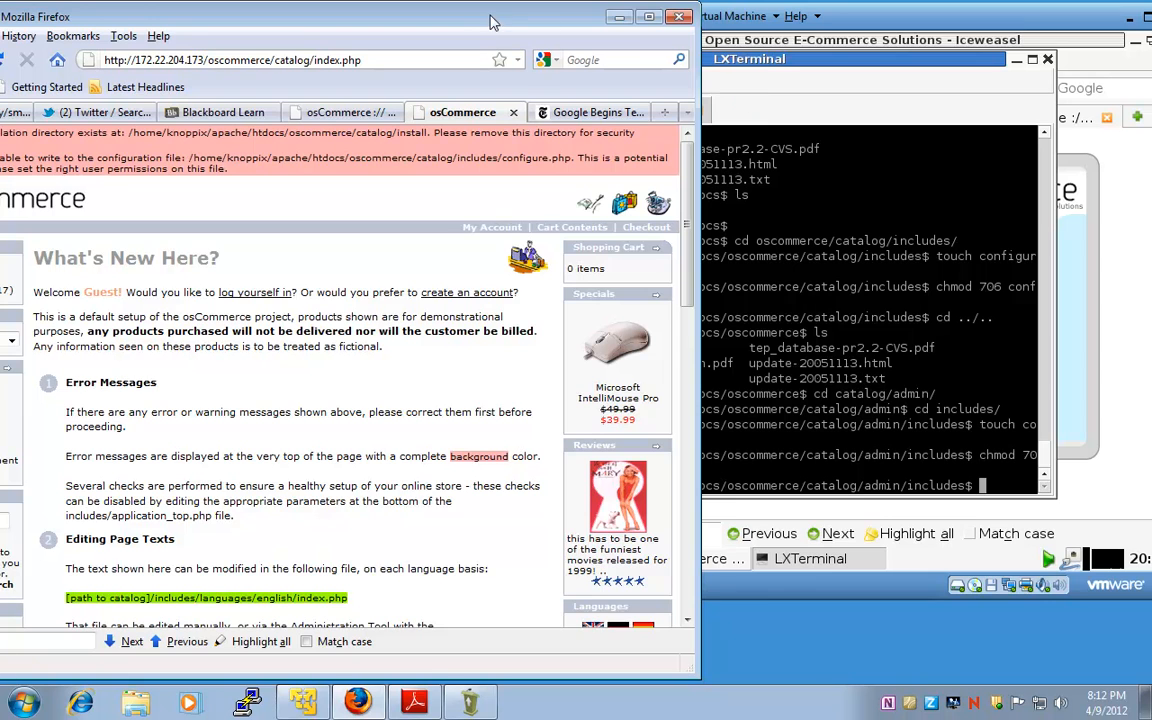
pyautogui.moveTo(487, 25); pyautogui.dragTo(590, 28)
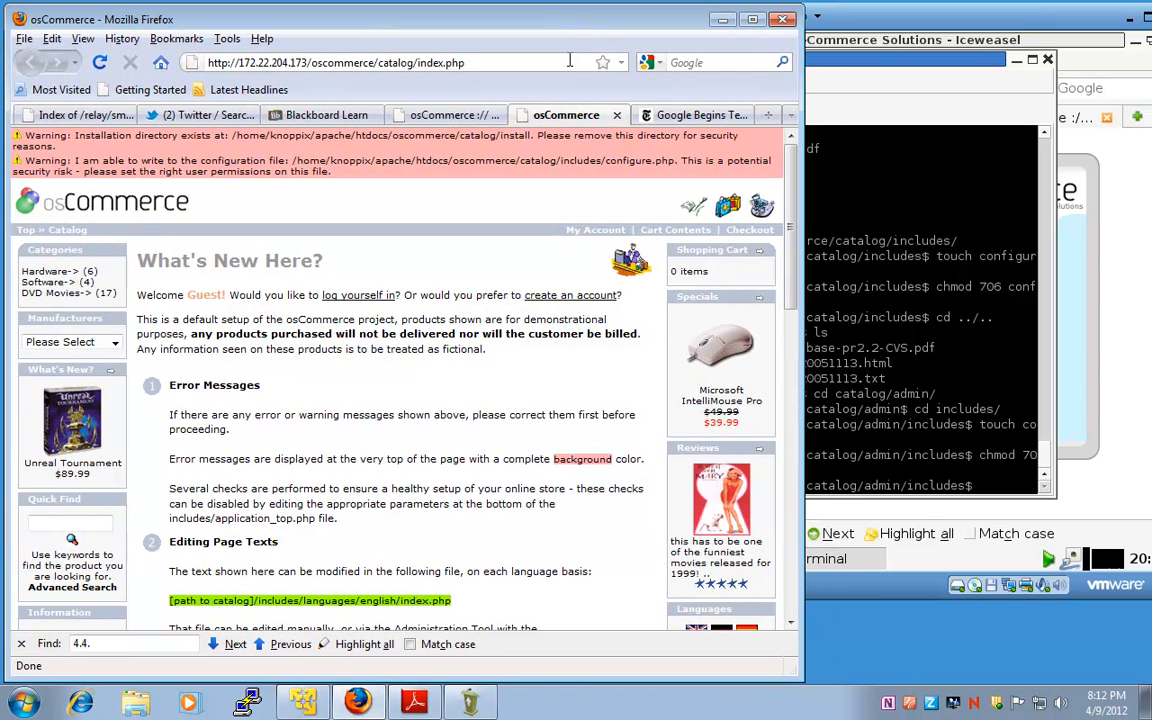
pyautogui.click(58, 285)
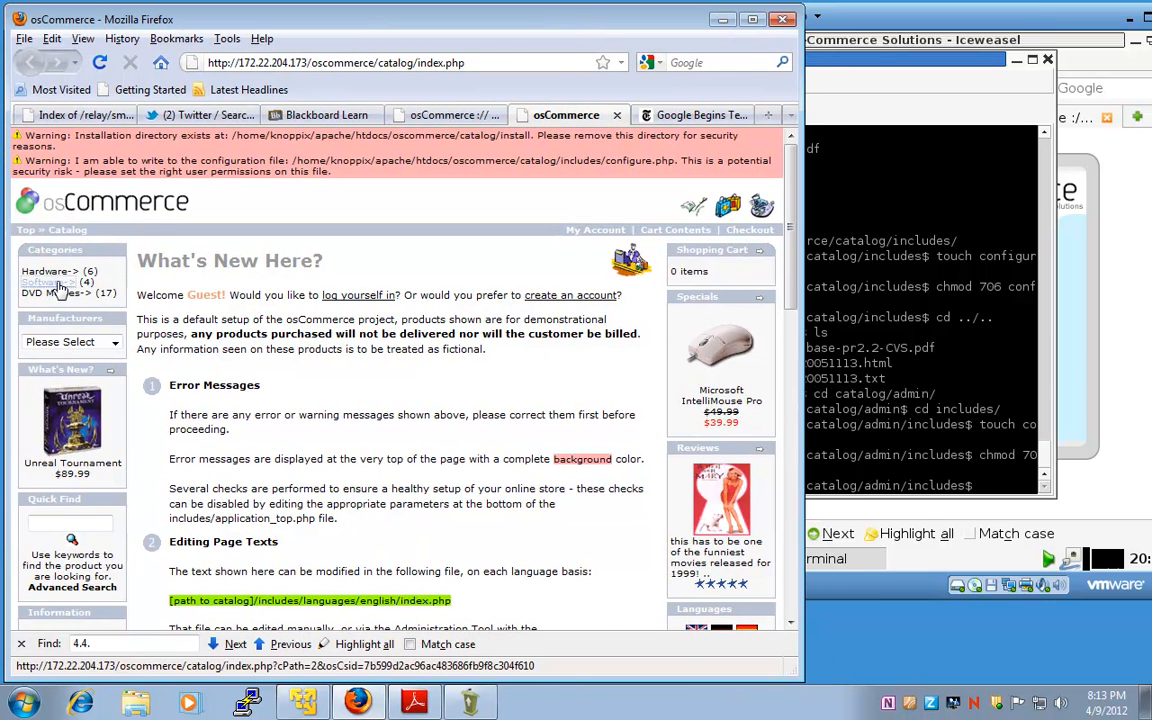
pyautogui.moveTo(330, 170); pyautogui.dragTo(10, 135)
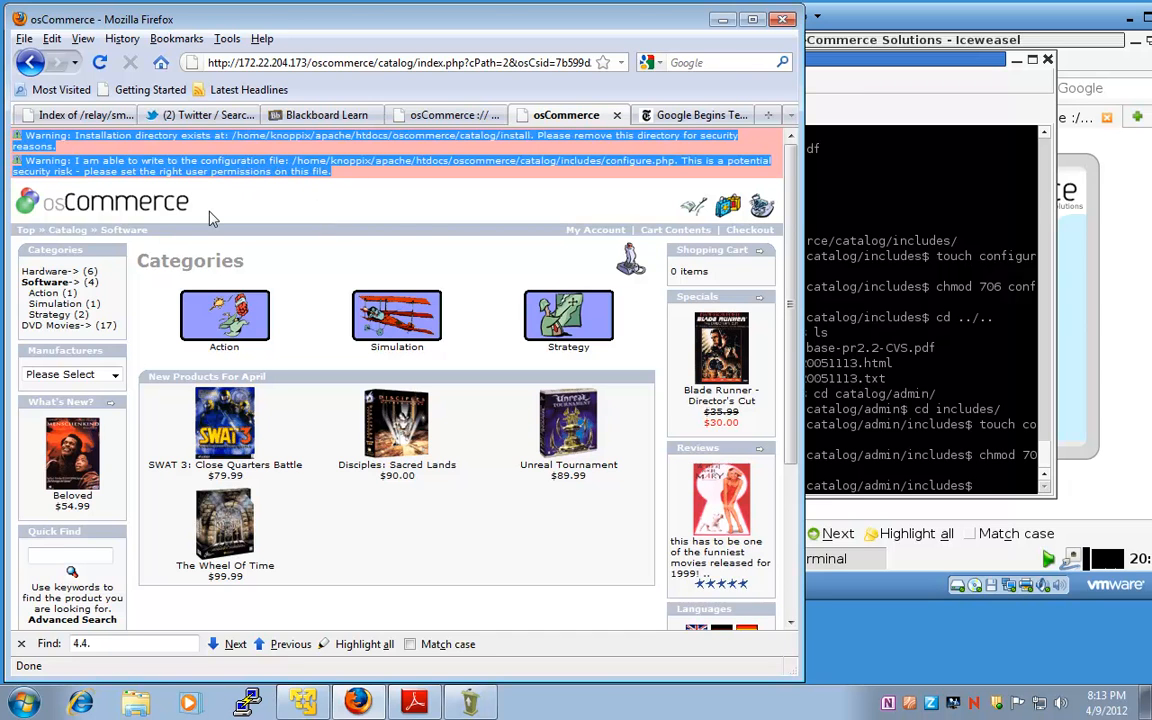
pyautogui.click(352, 198)
# Step: Add SWAT 3: Close Quarters Battle from Simulation to the cart ($79.99)
pyautogui.click(396, 315)
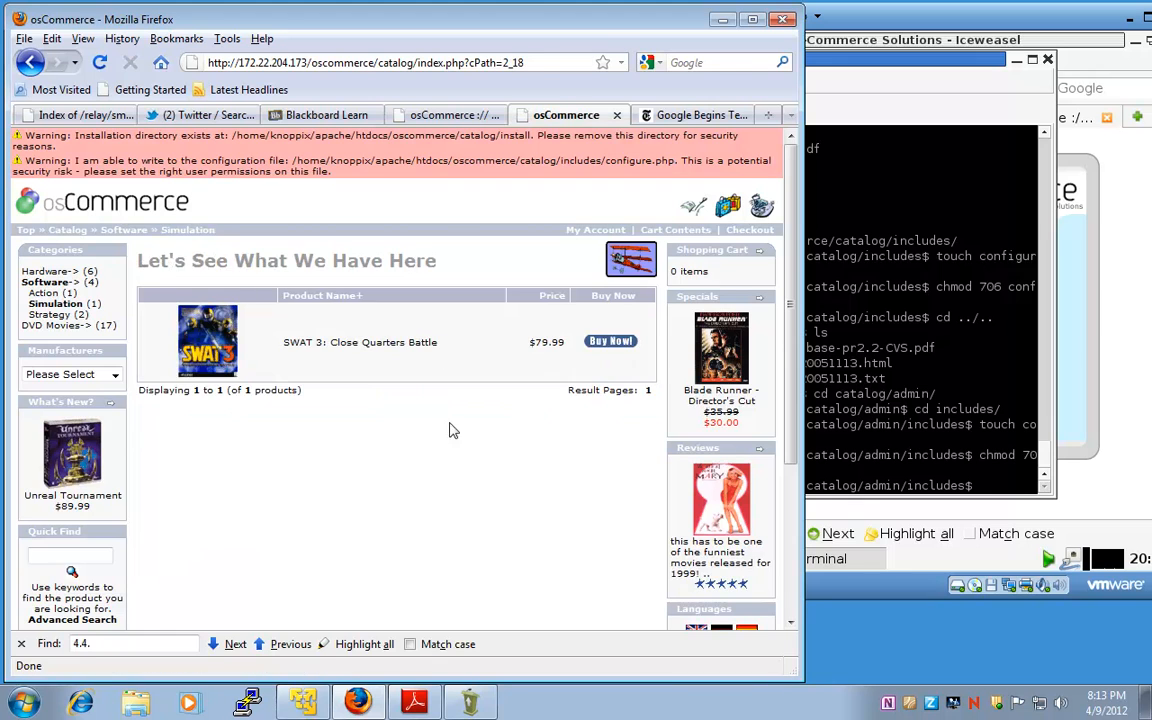
pyautogui.click(609, 341)
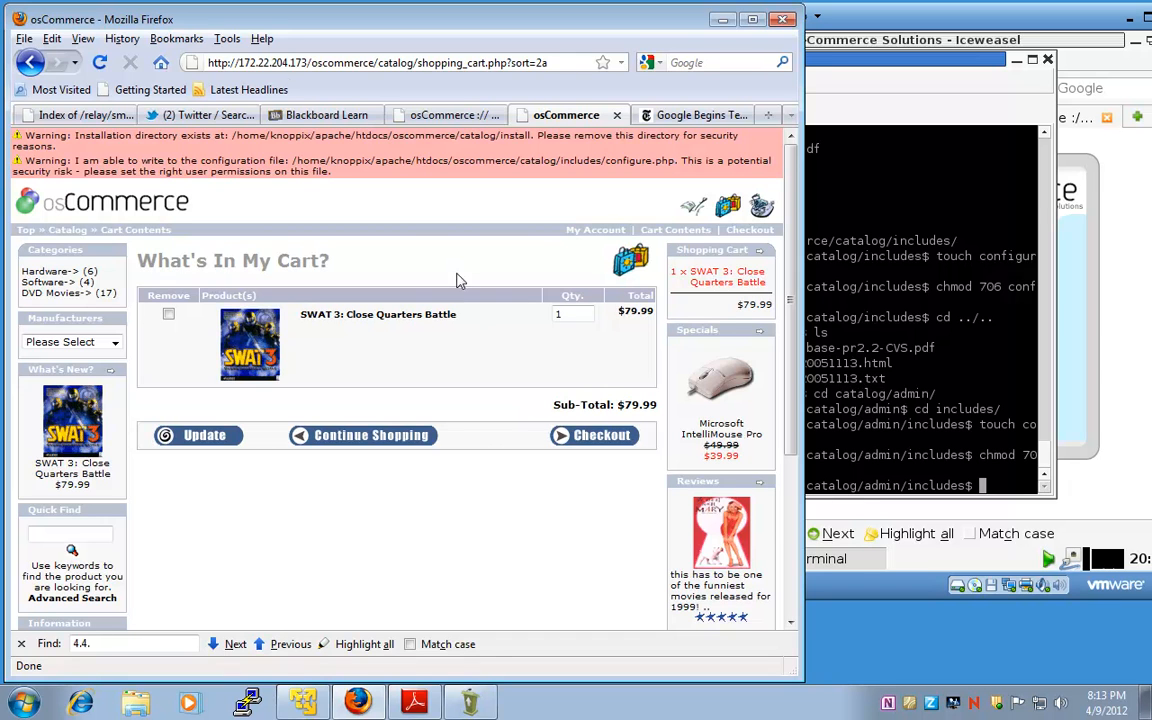
pyautogui.moveTo(304, 62); pyautogui.dragTo(238, 62)
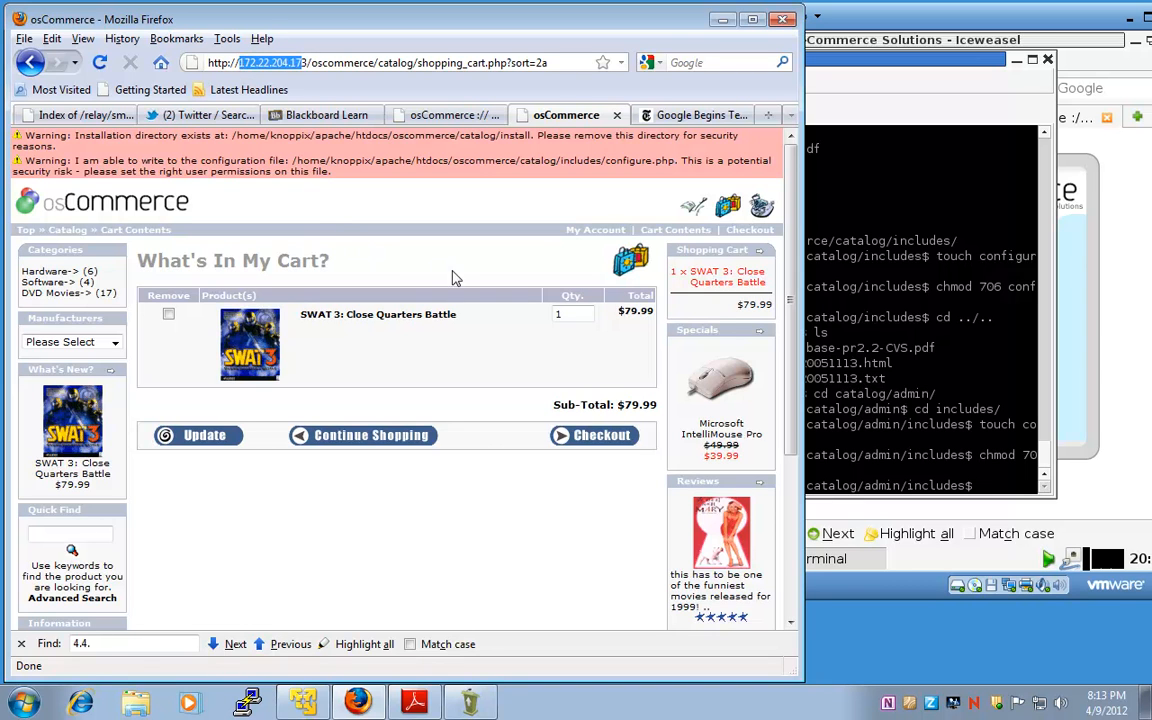
pyautogui.click(363, 556)
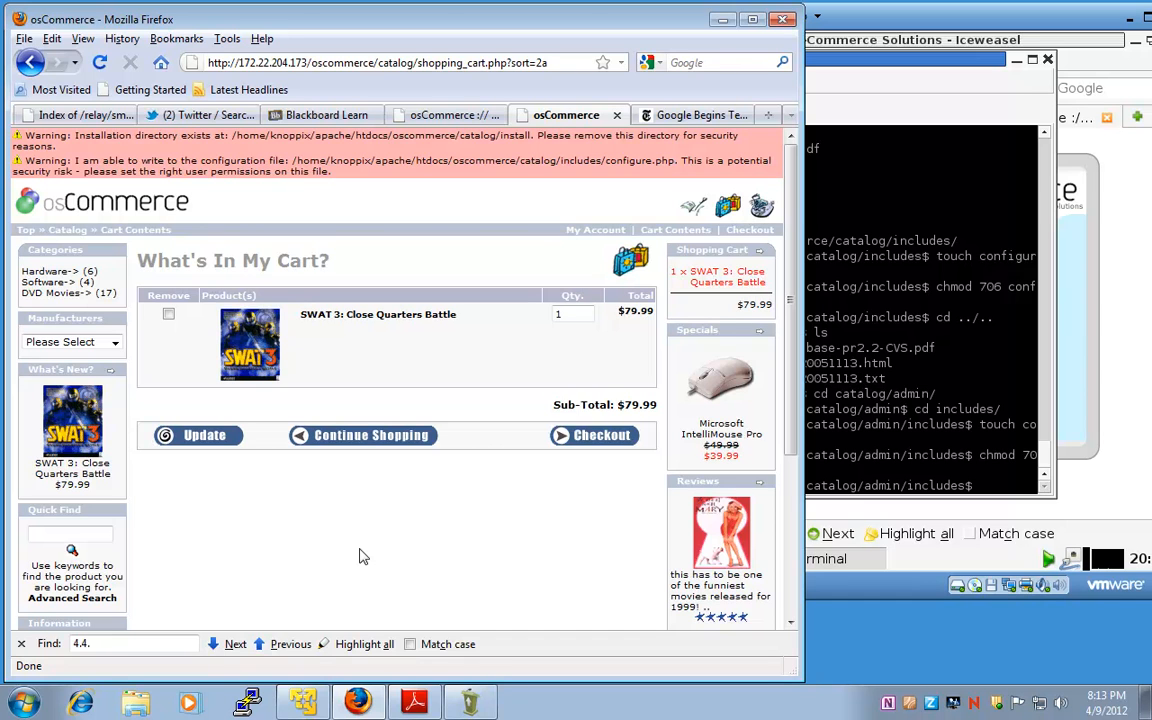
pyautogui.click(476, 704)
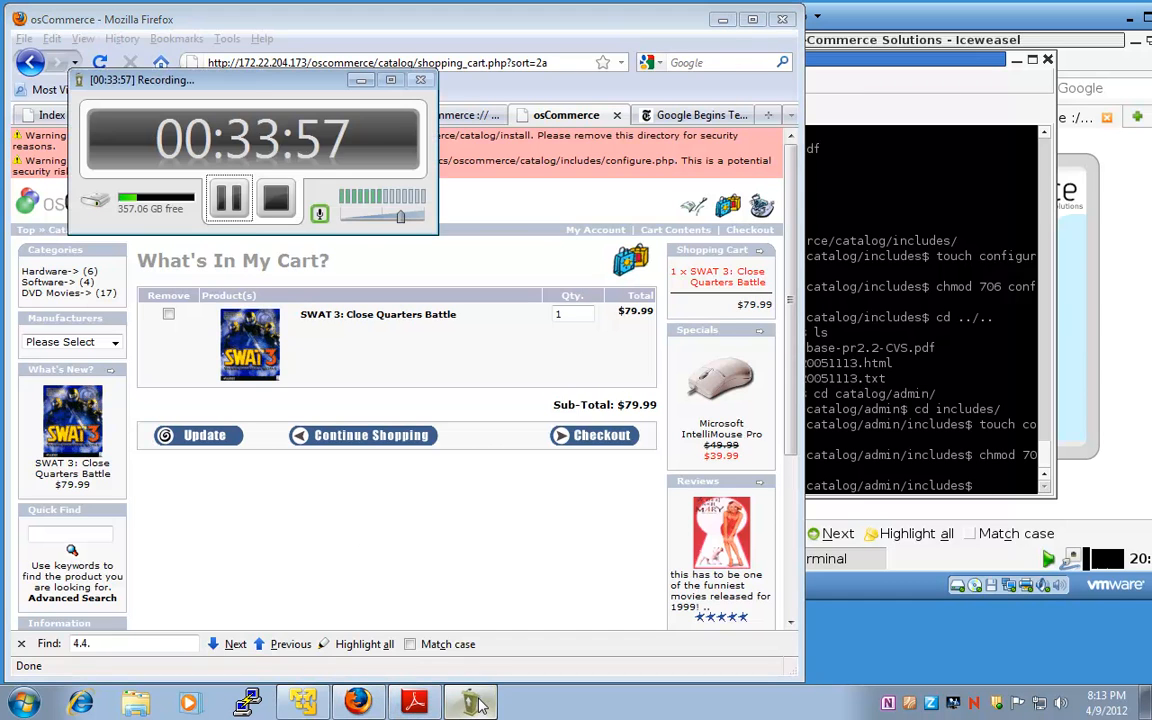
pyautogui.click(228, 198)
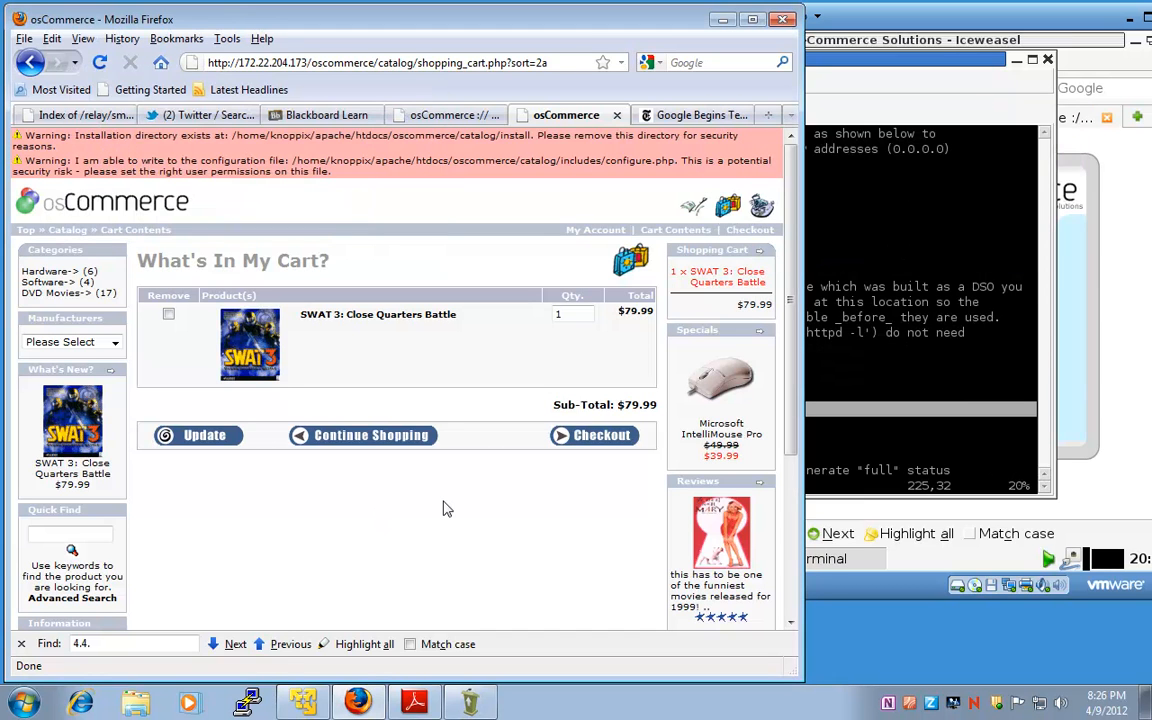
# Step: Return from the cart to index.php via the osCommerce logo, then switch to the VM terminal
pyautogui.moveTo(332, 172); pyautogui.dragTo(18, 133)
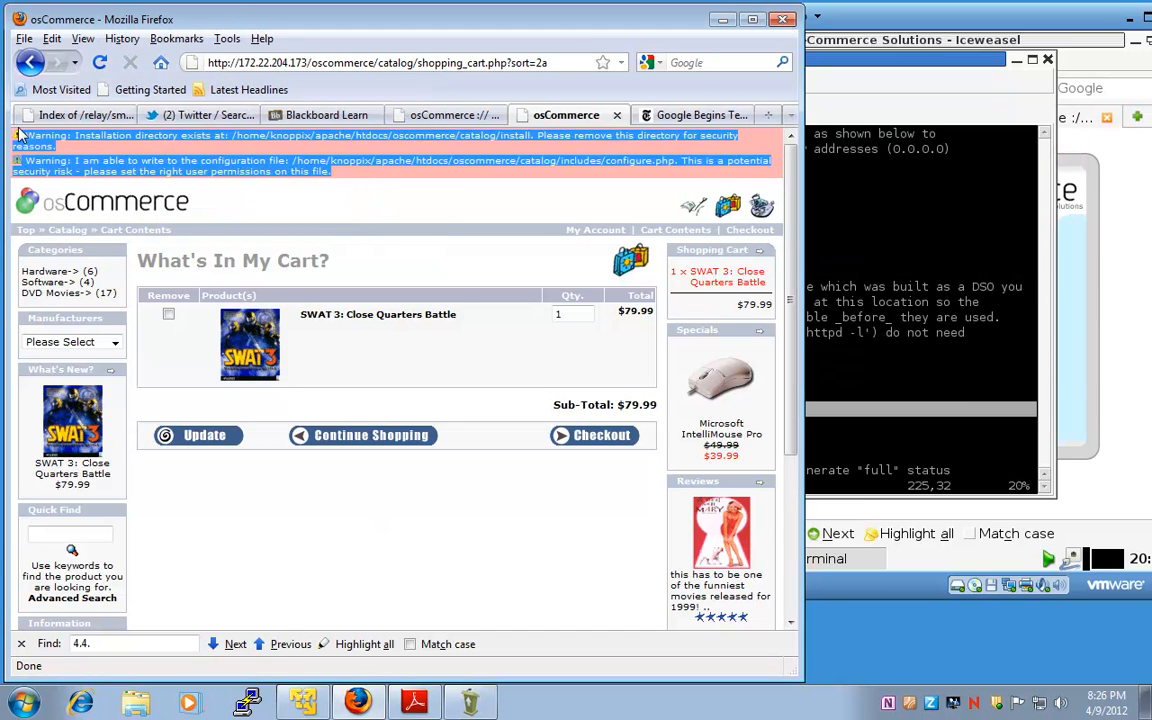
pyautogui.click(319, 500)
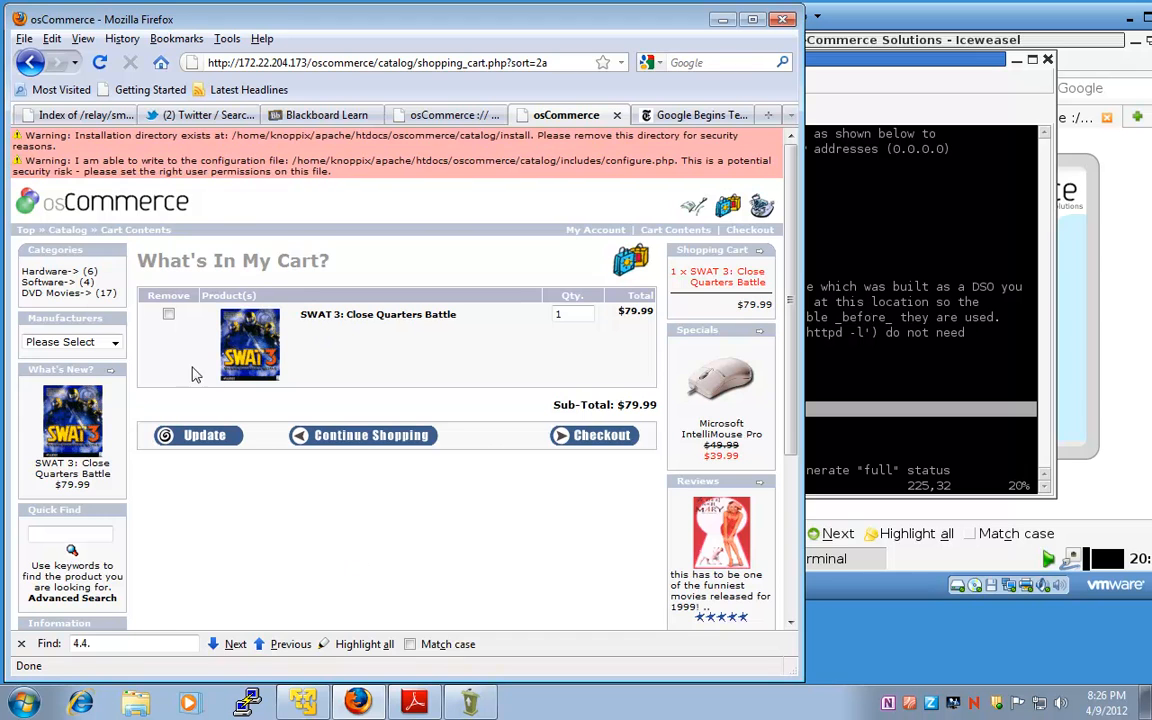
pyautogui.click(128, 207)
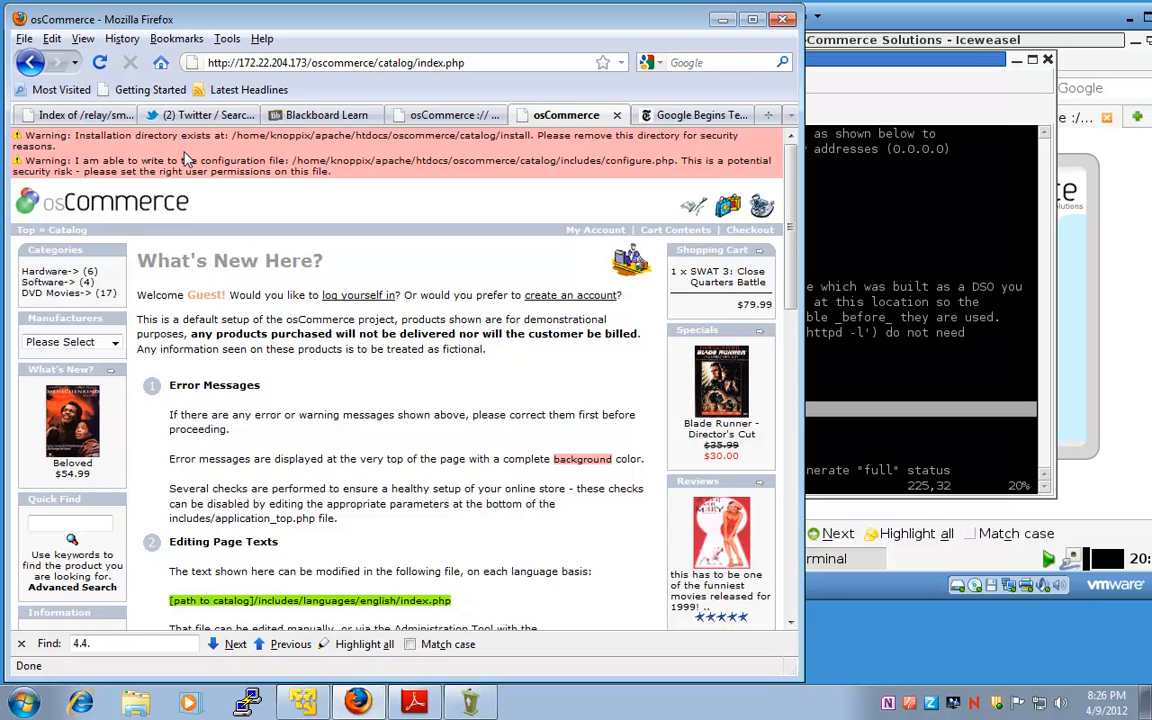
pyautogui.moveTo(72, 135); pyautogui.dragTo(522, 139)
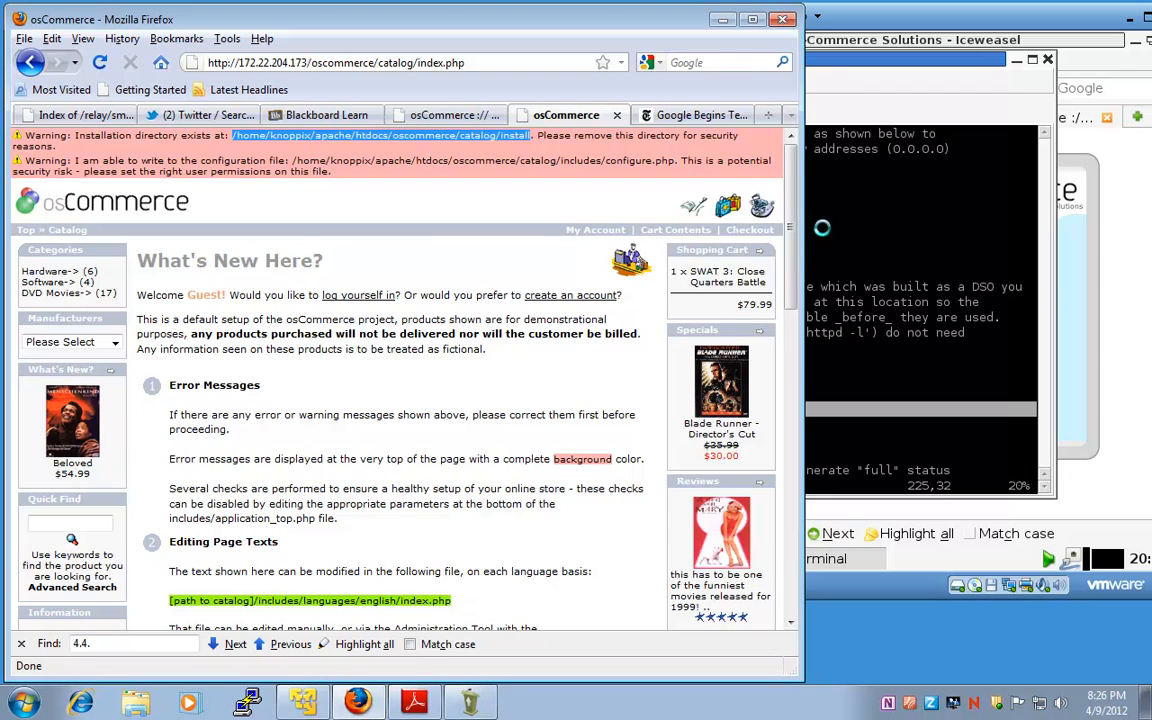
pyautogui.click(987, 311)
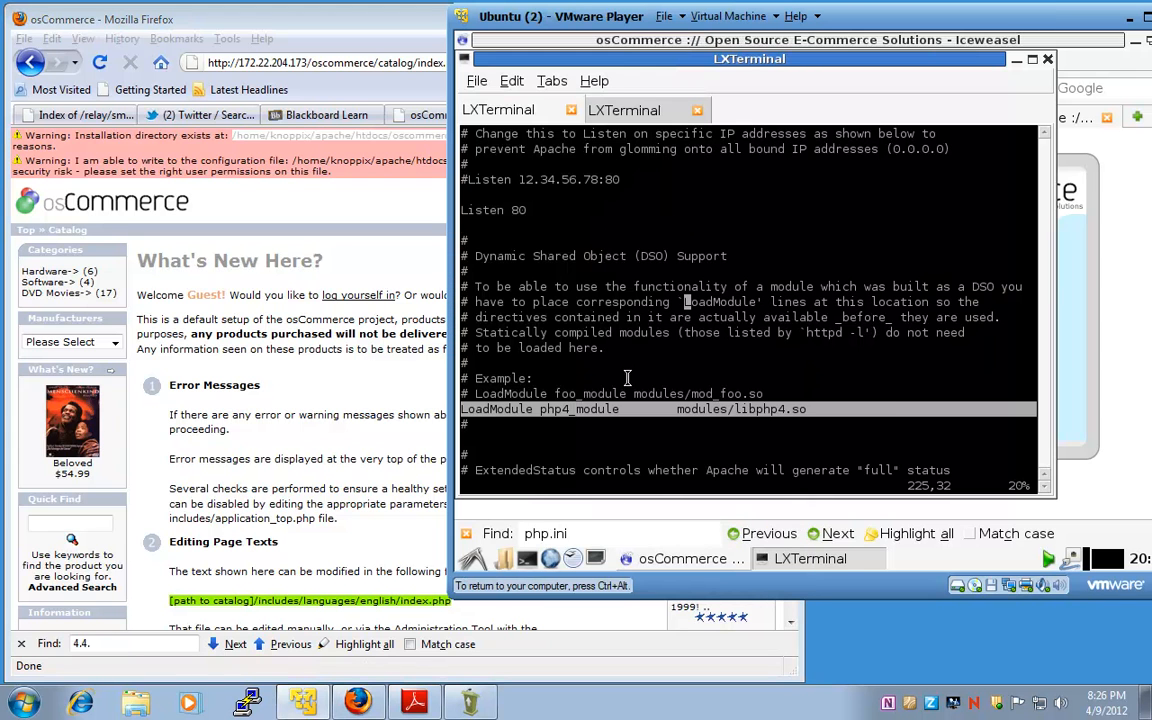
# Step: Quit the httpd.conf editor with :q and check the current working directory
pyautogui.write(':q')
pyautogui.press('Return')
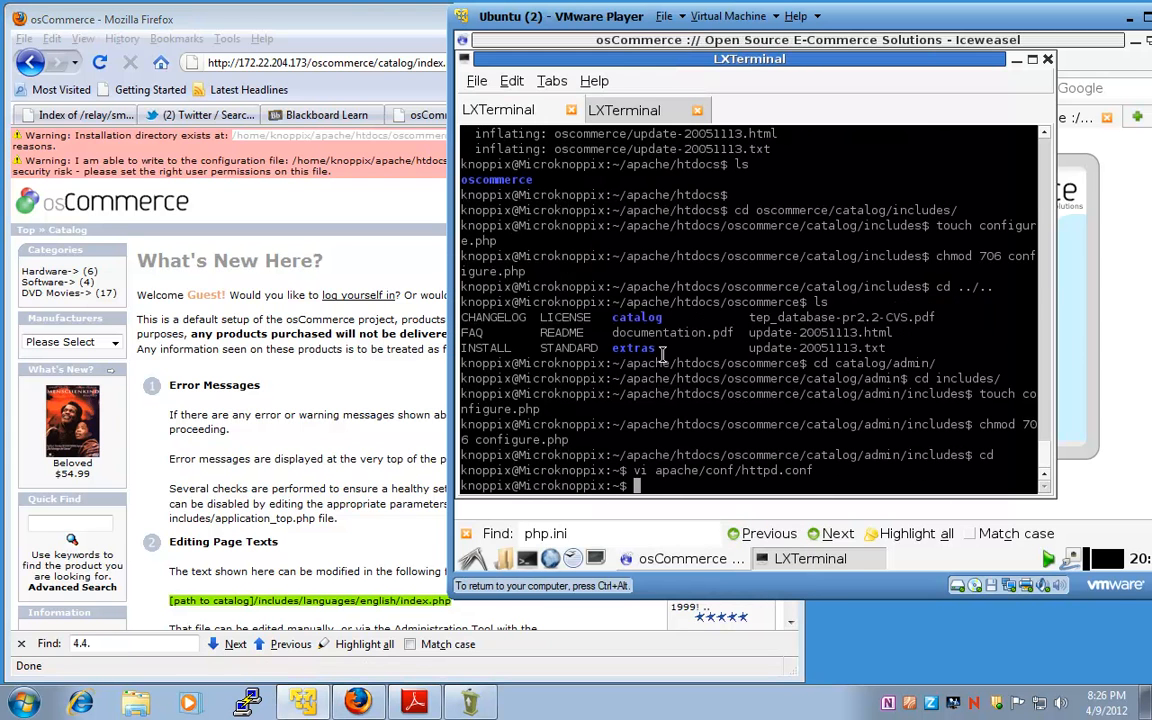
pyautogui.write('pwd')
pyautogui.press('Return')
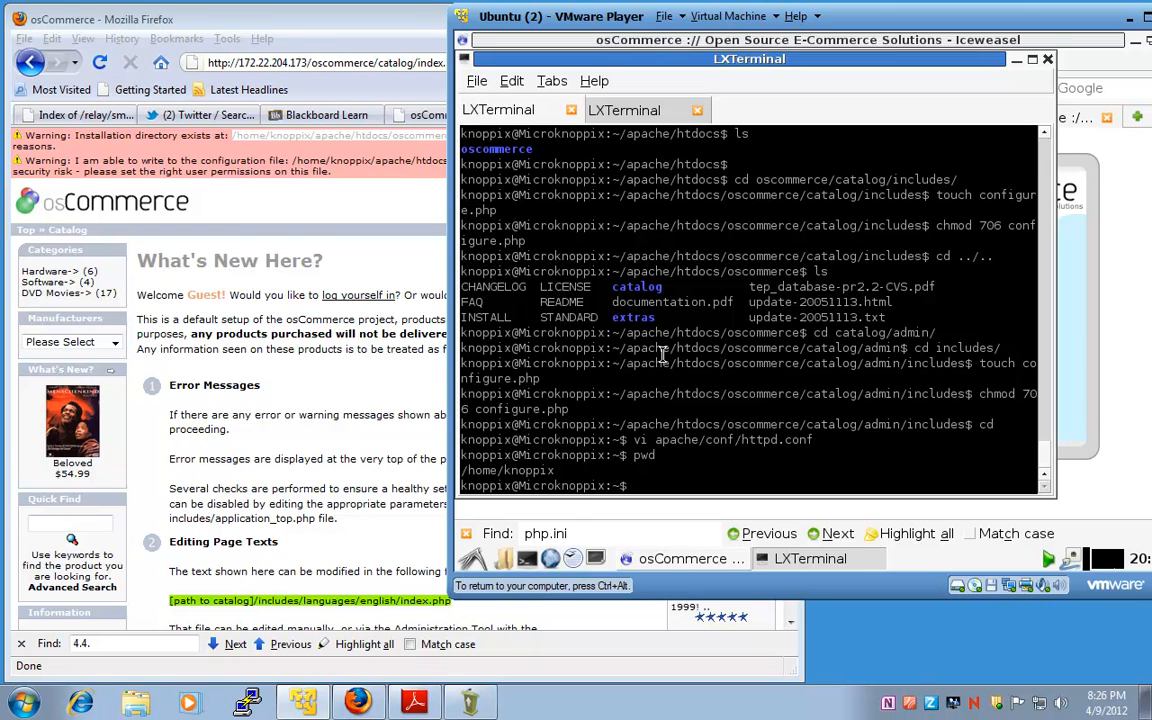
pyautogui.press('Up')
pyautogui.press('Return')
# Step: Try entering apache/htdocs/oscommerce/, list the home folder, and recheck the working directory
pyautogui.write('cd ht')
pyautogui.write('do')
pyautogui.press('BackSpace')
pyautogui.press('BackSpace')
pyautogui.press('BackSpace')
pyautogui.press('BackSpace')
pyautogui.press('BackSpace')
pyautogui.press('BackSpace')
pyautogui.press('BackSpace')
pyautogui.write('apache/htdocs/oscommerce/')
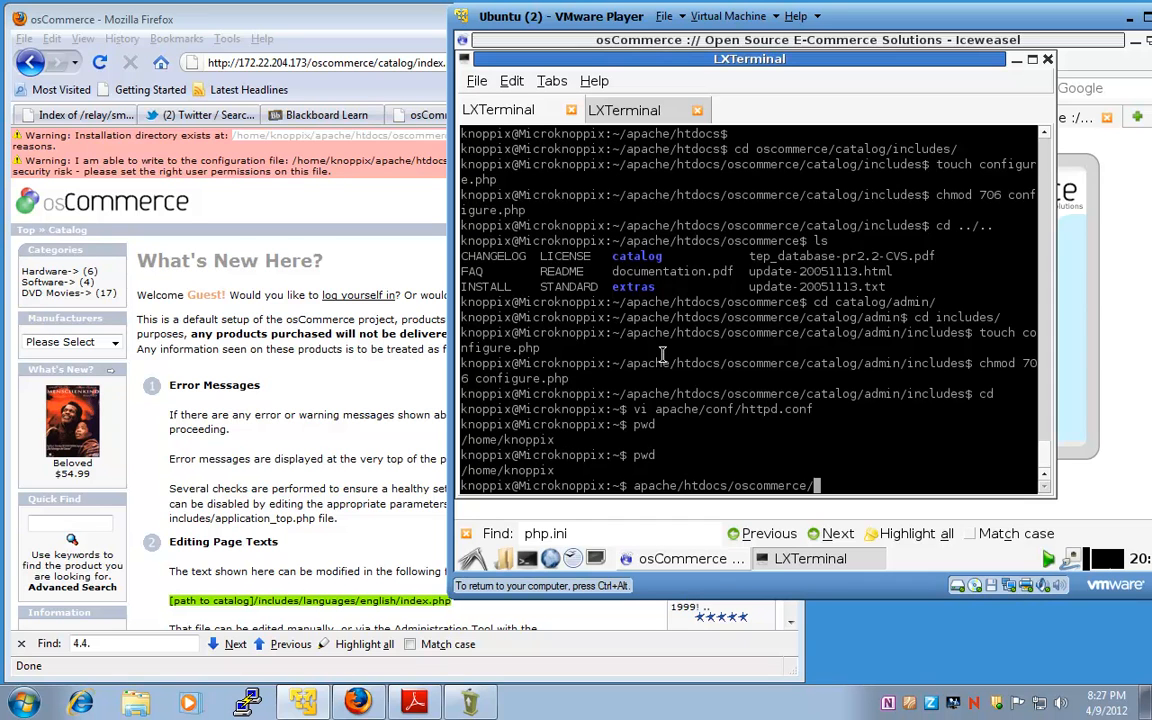
pyautogui.press('Return')
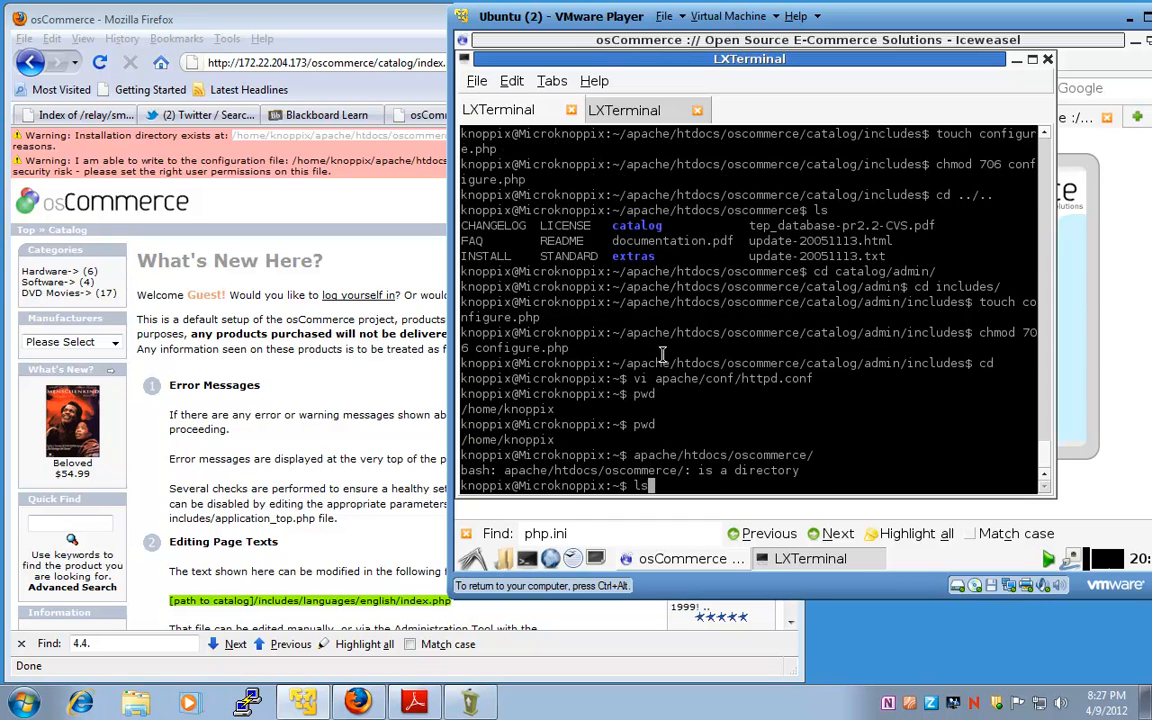
pyautogui.write('ls')
pyautogui.press('Return')
pyautogui.write('wpd')
pyautogui.press('Return')
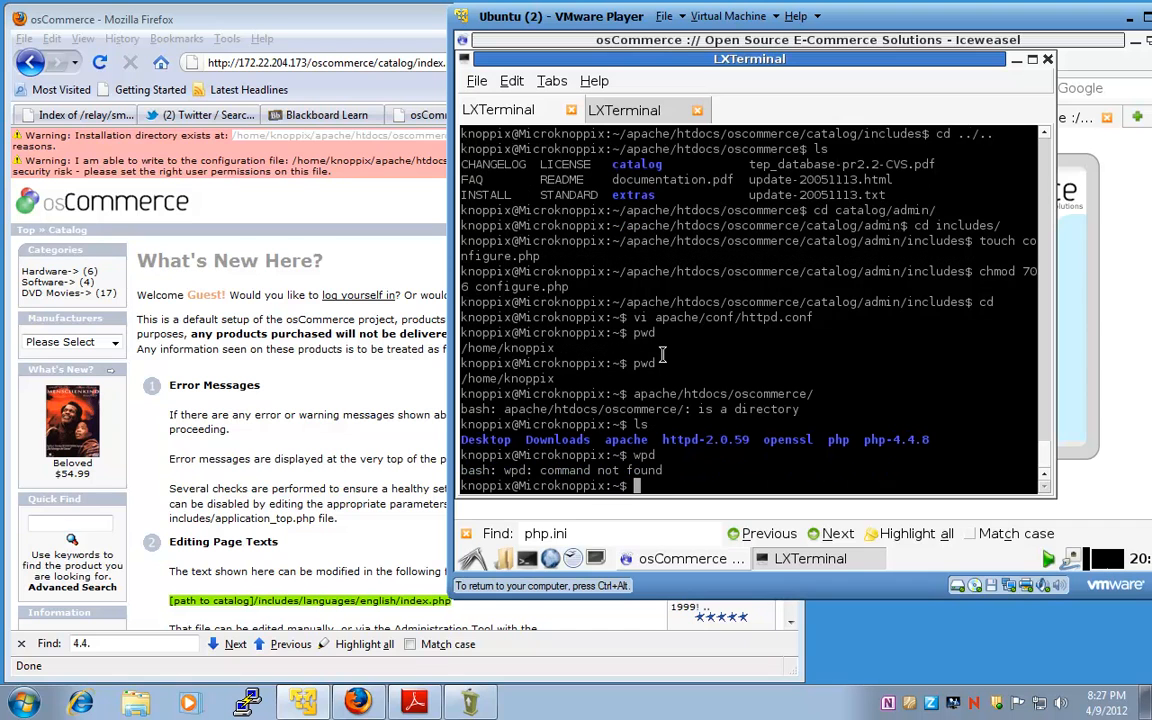
pyautogui.write('pwd')
pyautogui.press('Return')
# Step: Change into apache/htdocs/oscommerce/ with the recalled path and list its contents
pyautogui.write('pwd')
pyautogui.press('Up')
pyautogui.press('Up')
pyautogui.press('Up')
pyautogui.press('Up')
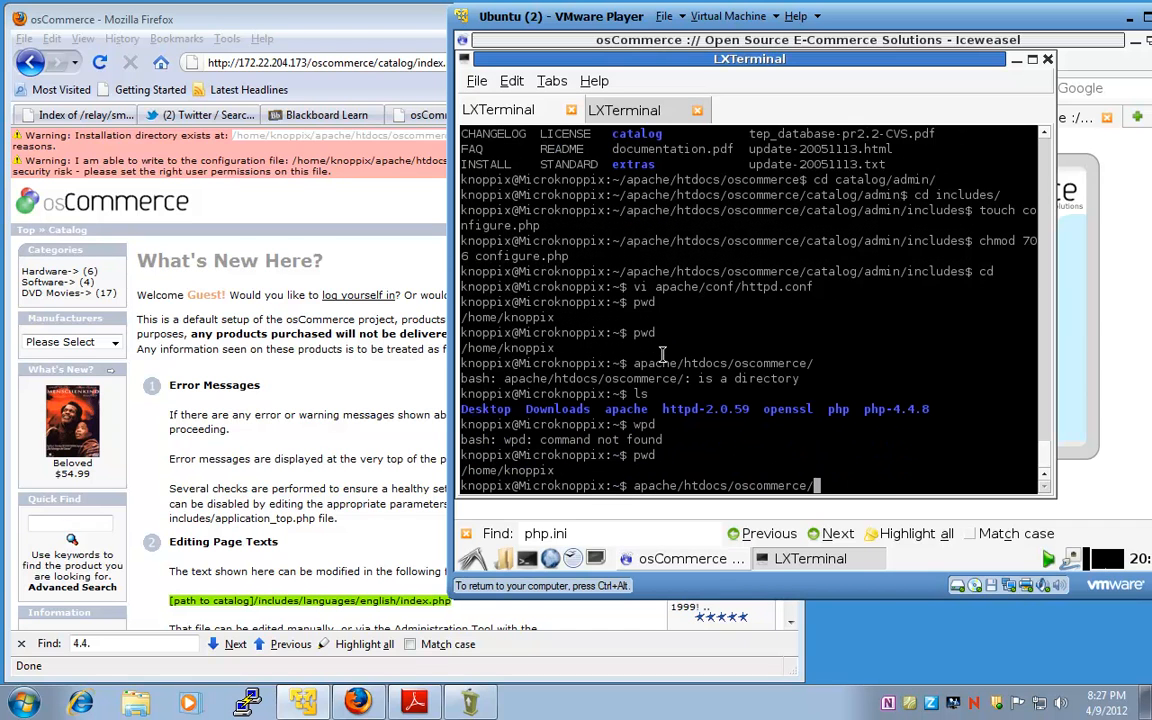
pyautogui.press('Return')
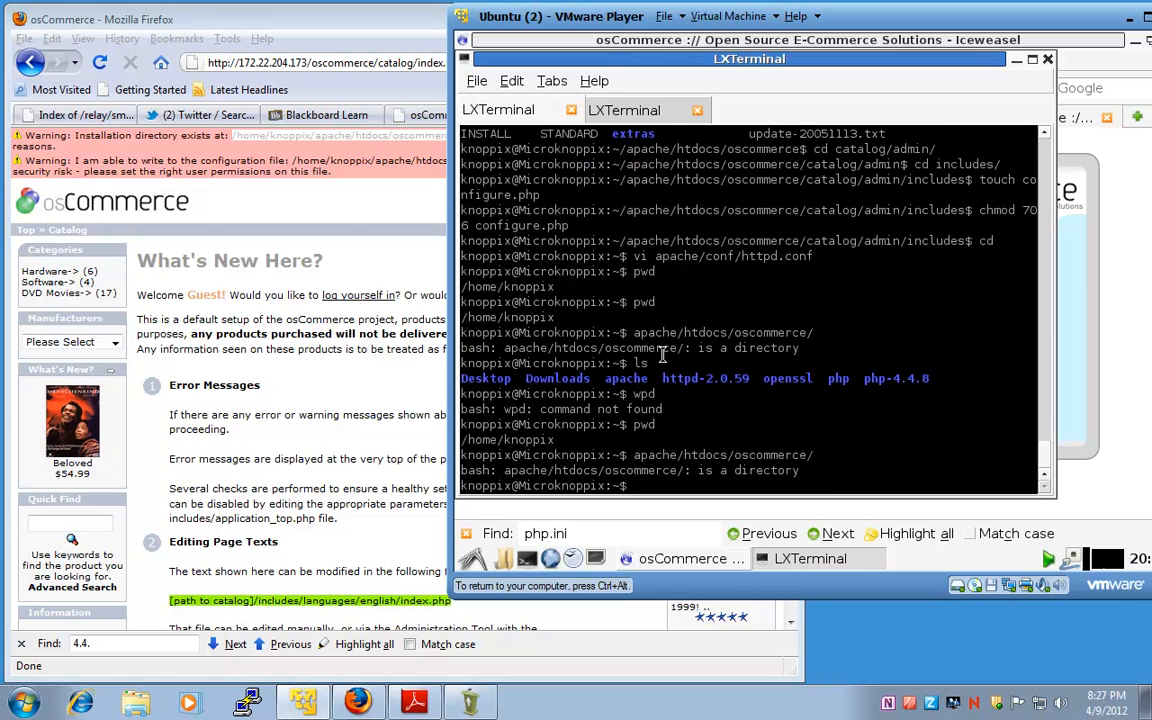
pyautogui.press('Up')
pyautogui.press('Home')
pyautogui.write('cd')
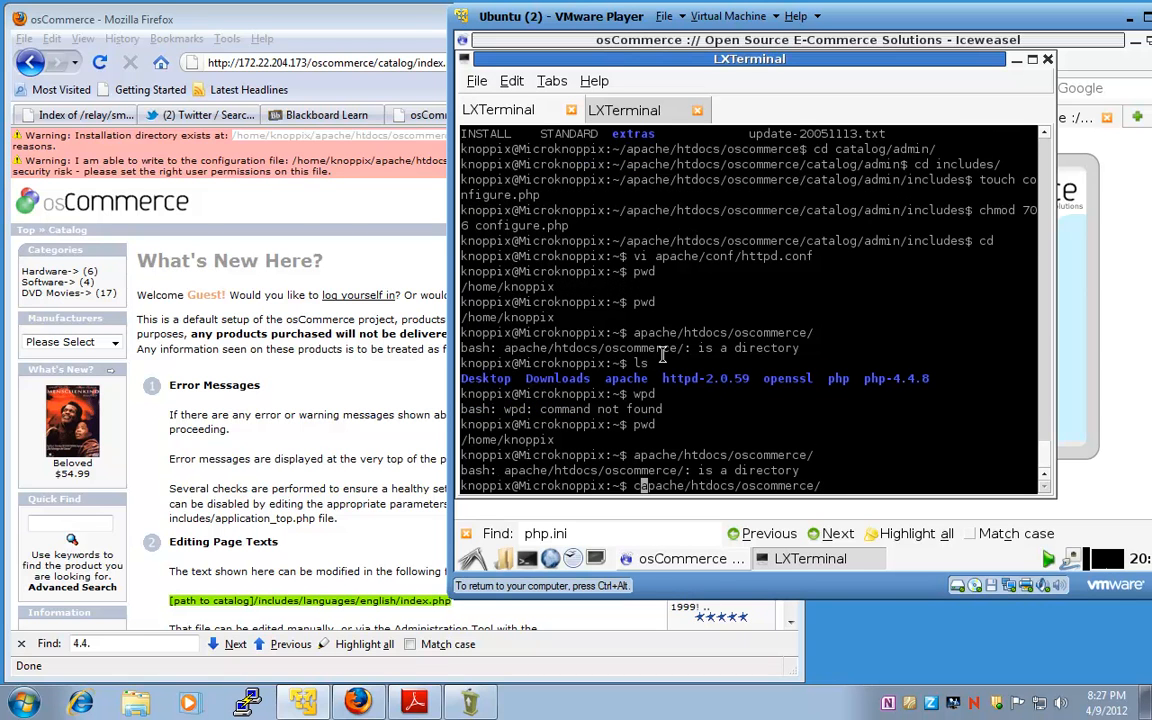
pyautogui.press('Return')
pyautogui.write('ls')
pyautogui.press('Return')
# Step: In the catalog folder, rename the install directory to asdf with mv install asdf
pyautogui.write('cd catalog/')
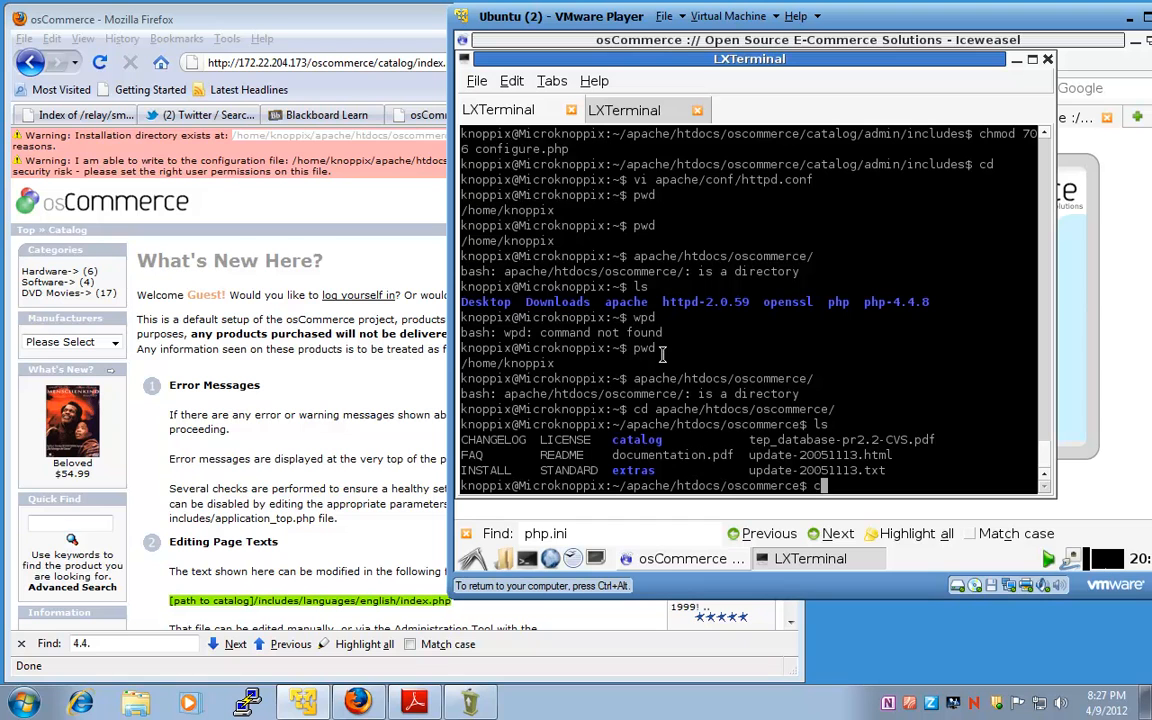
pyautogui.press('Return')
pyautogui.write('ls')
pyautogui.press('Return')
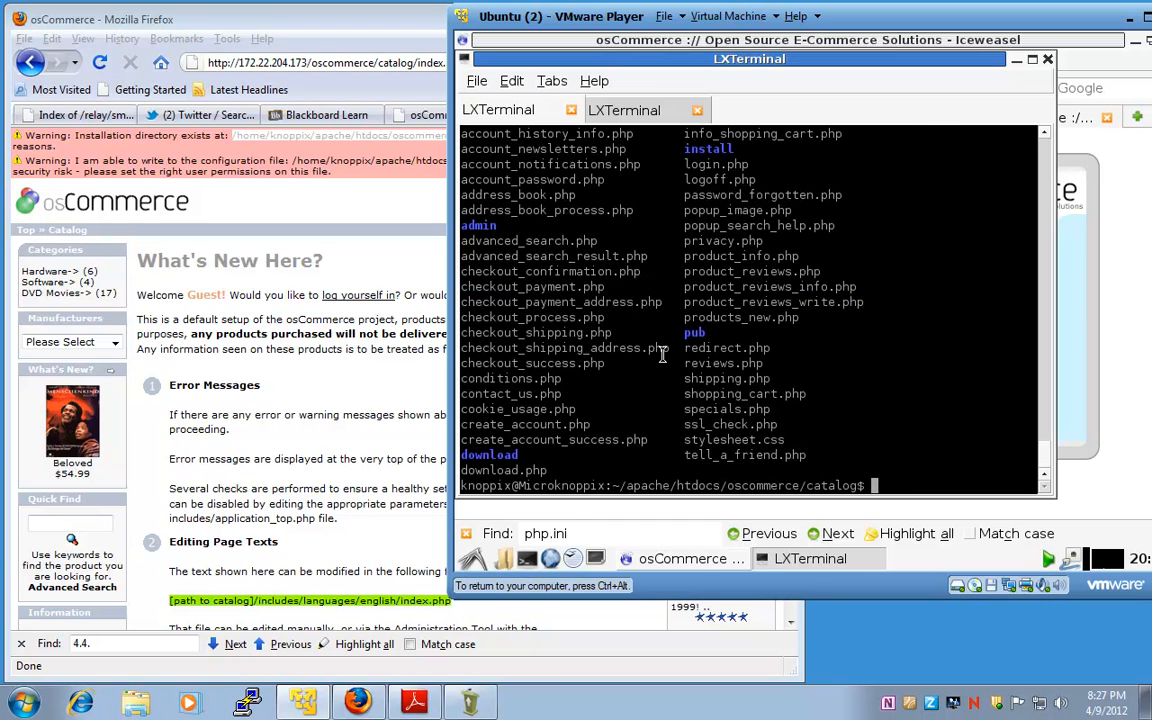
pyautogui.doubleClick(711, 148)
pyautogui.write('mv')
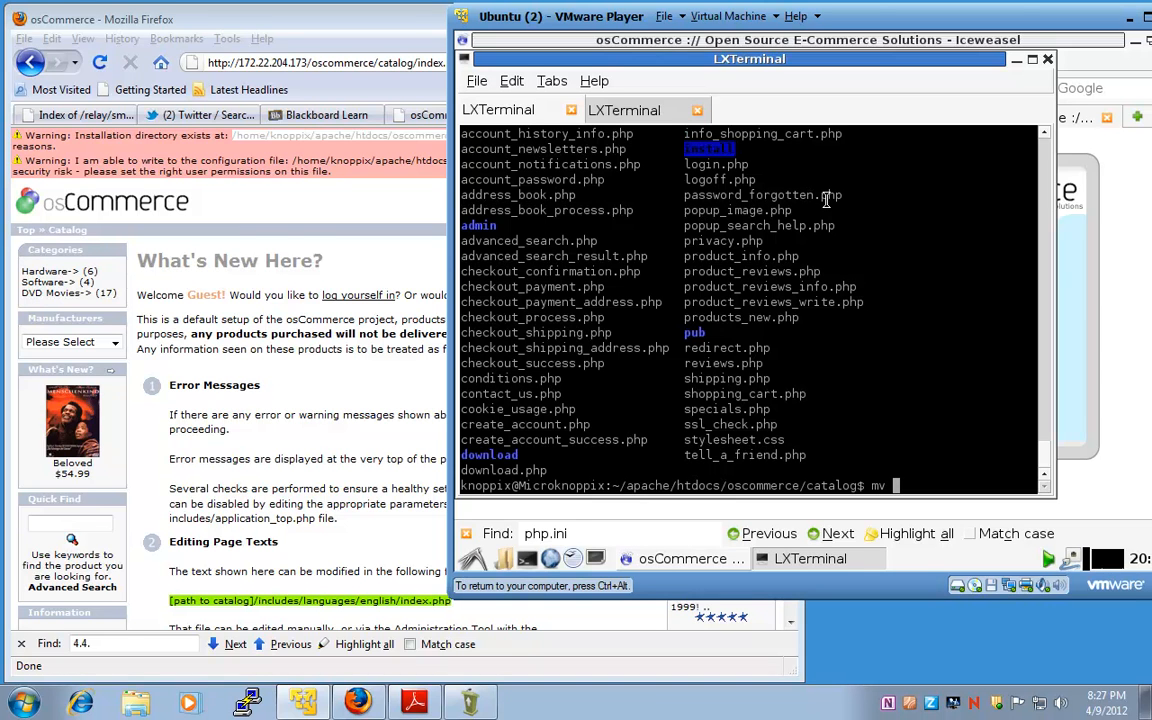
pyautogui.write(' install asdf')
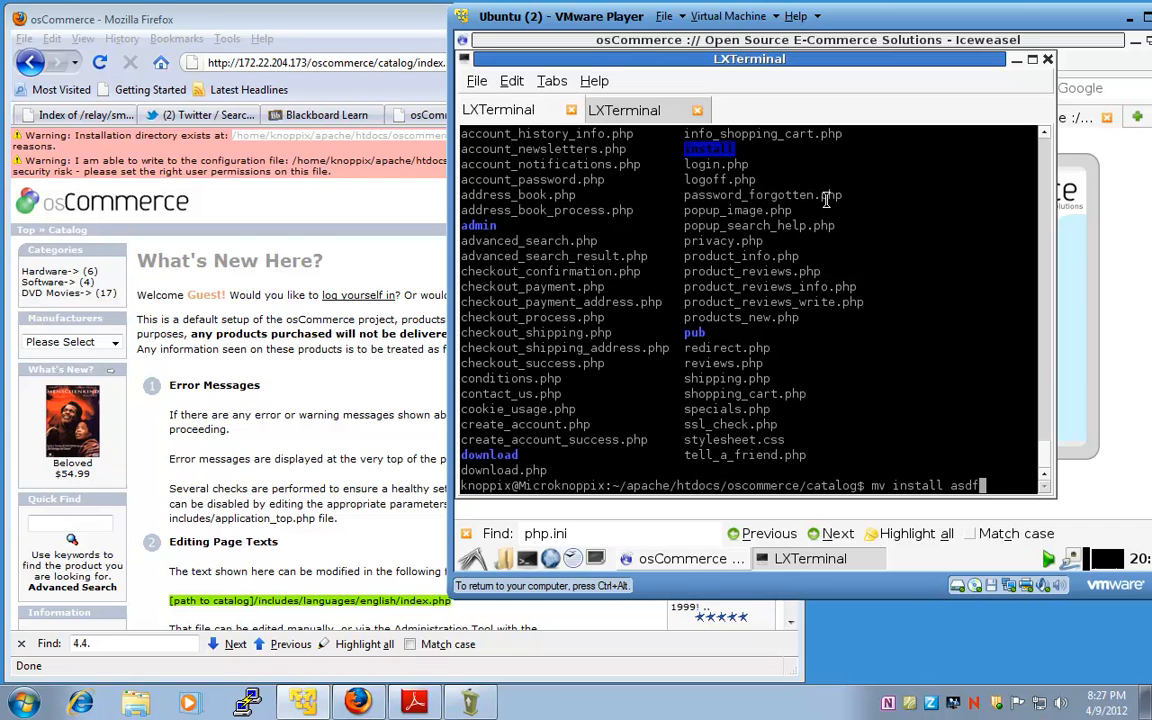
pyautogui.press('Return')
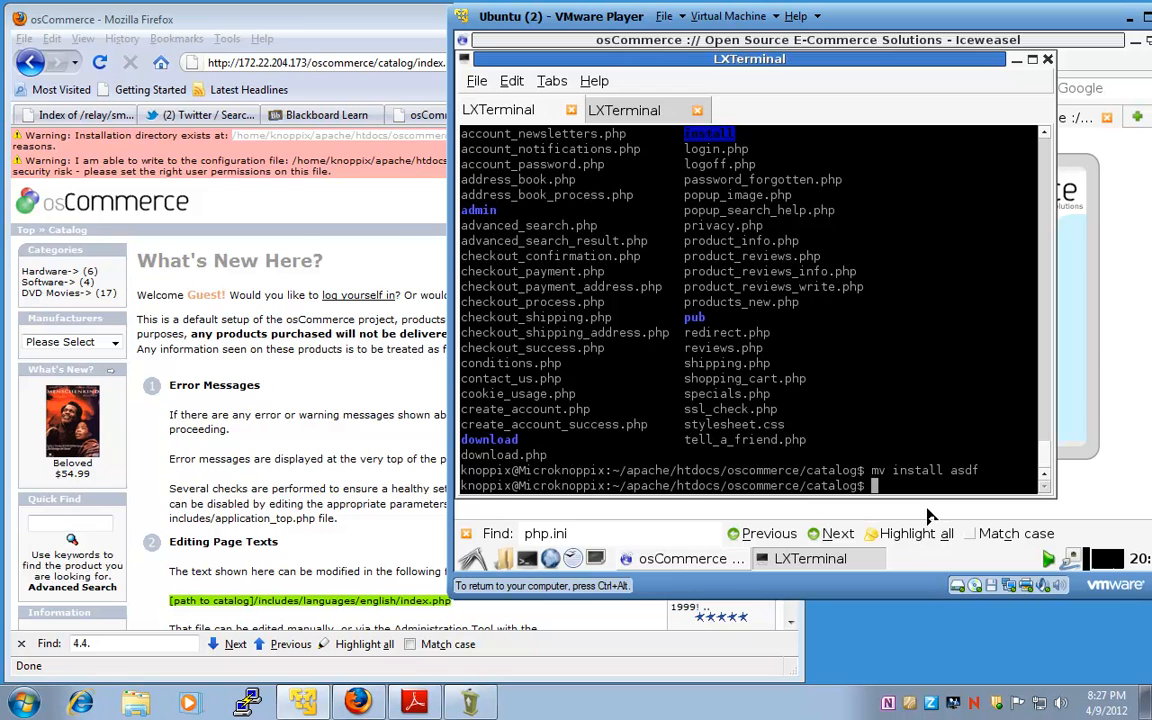
pyautogui.hotkey('ctrl', 'alt')
pyautogui.click(285, 187)
# Step: Reload index.php and select the remaining catalog/includes/configure.php writable warning
pyautogui.click(99, 62)
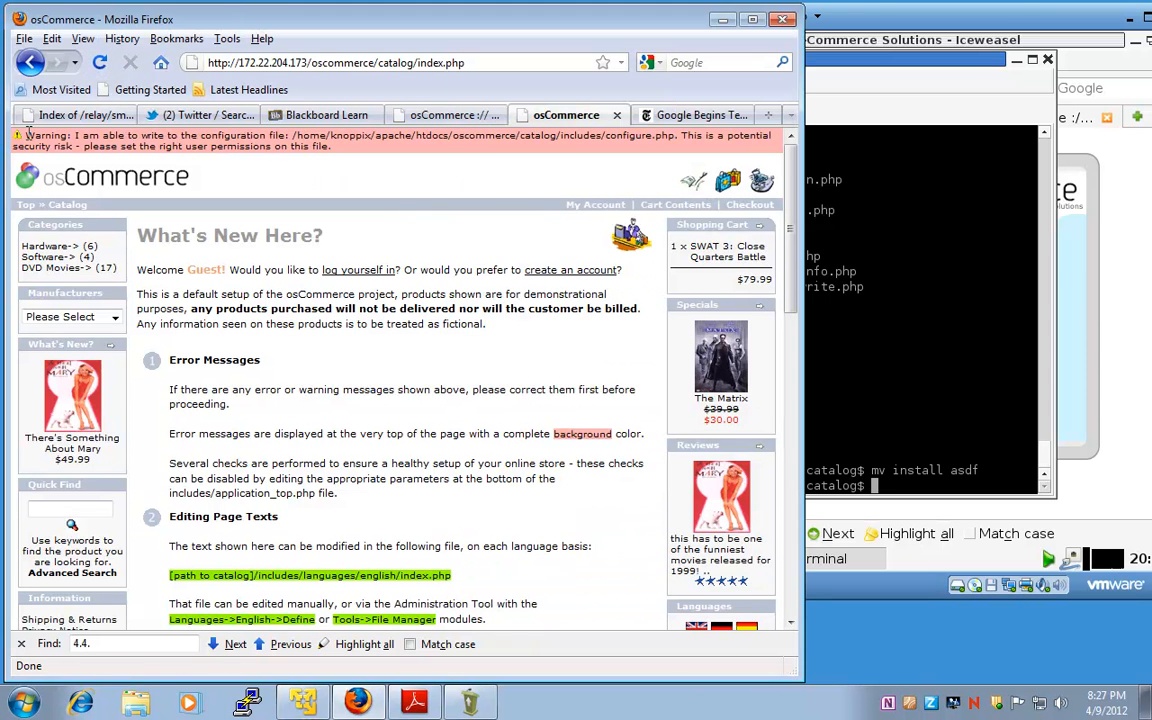
pyautogui.click(932, 472)
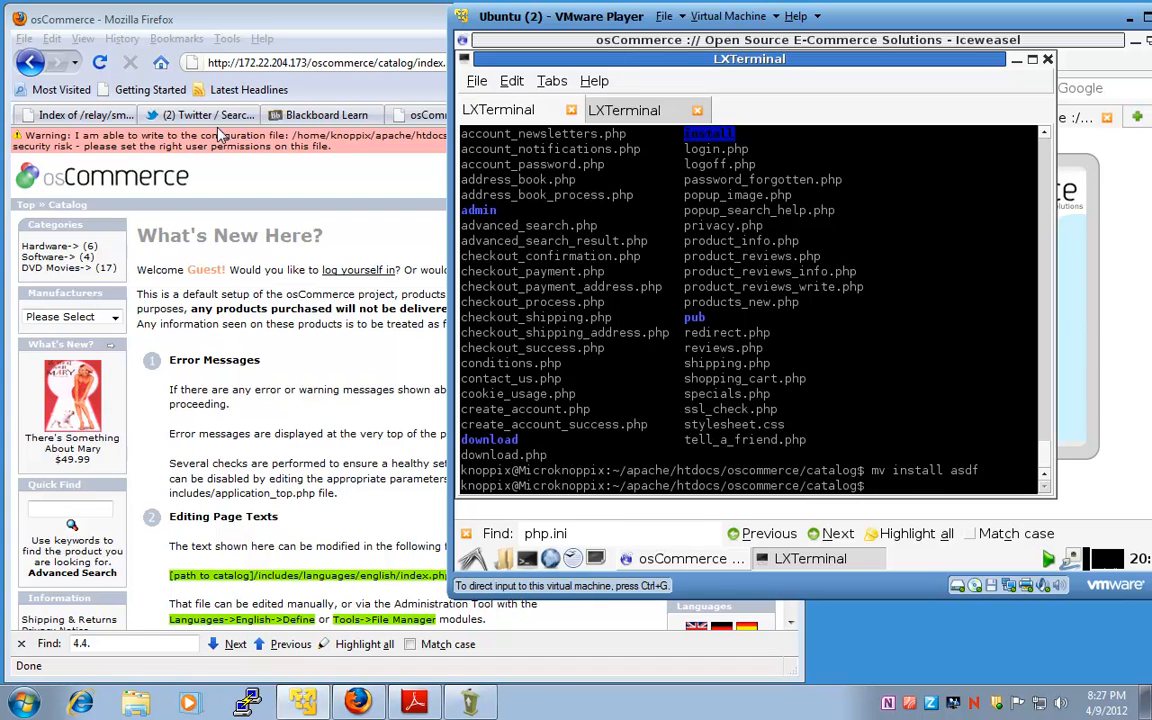
pyautogui.click(186, 136)
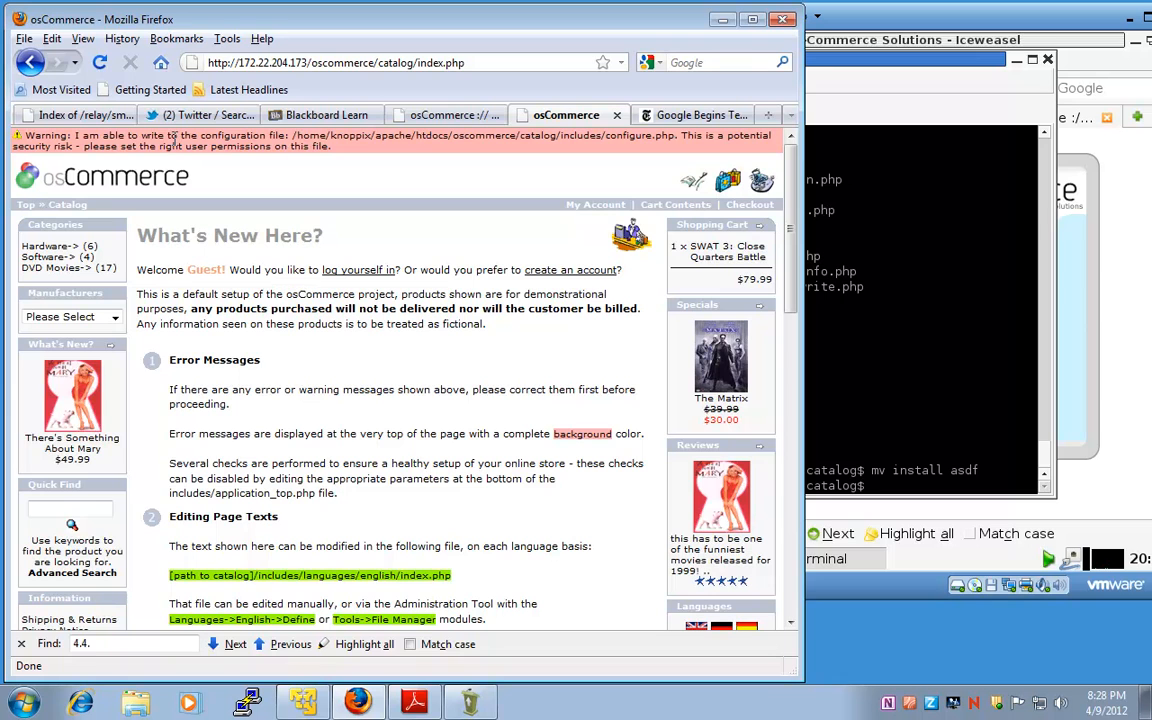
pyautogui.moveTo(75, 135); pyautogui.dragTo(285, 144)
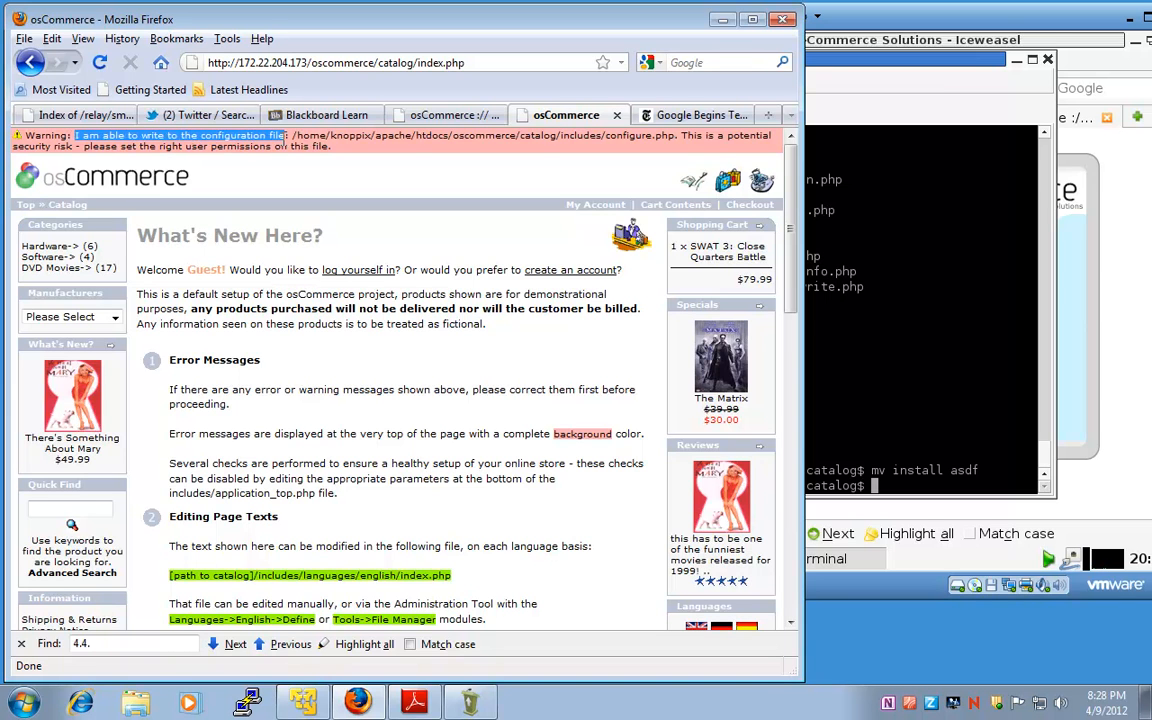
pyautogui.moveTo(290, 135); pyautogui.dragTo(675, 135)
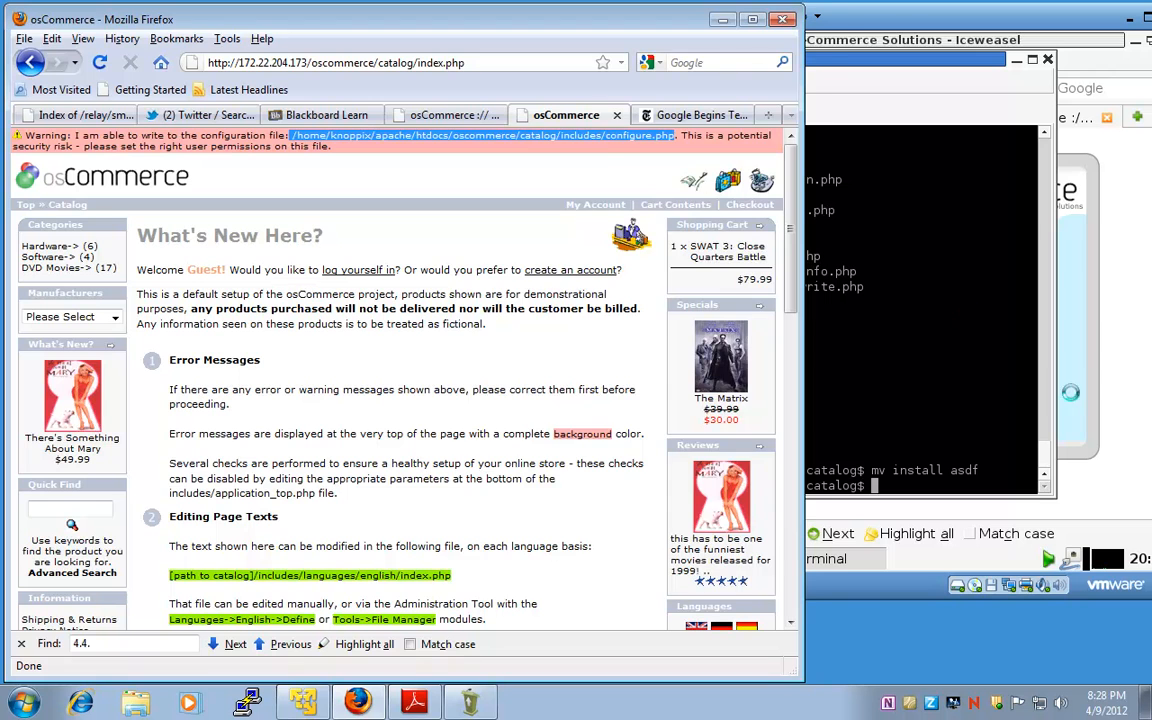
pyautogui.click(846, 280)
# Step: Cancel the recalled commands, return to the home directory, and check the working directory
pyautogui.press('Up')
pyautogui.hotkey('ctrl', 'c')
pyautogui.write('cd')
pyautogui.press('Return')
pyautogui.write('ls')
pyautogui.press('BackSpace')
pyautogui.press('BackSpace')
pyautogui.write('vi apache/conf/httpd.conf')
pyautogui.press('Up')
pyautogui.press('Up')
pyautogui.press('Up')
pyautogui.press('Up')
pyautogui.press('Up')
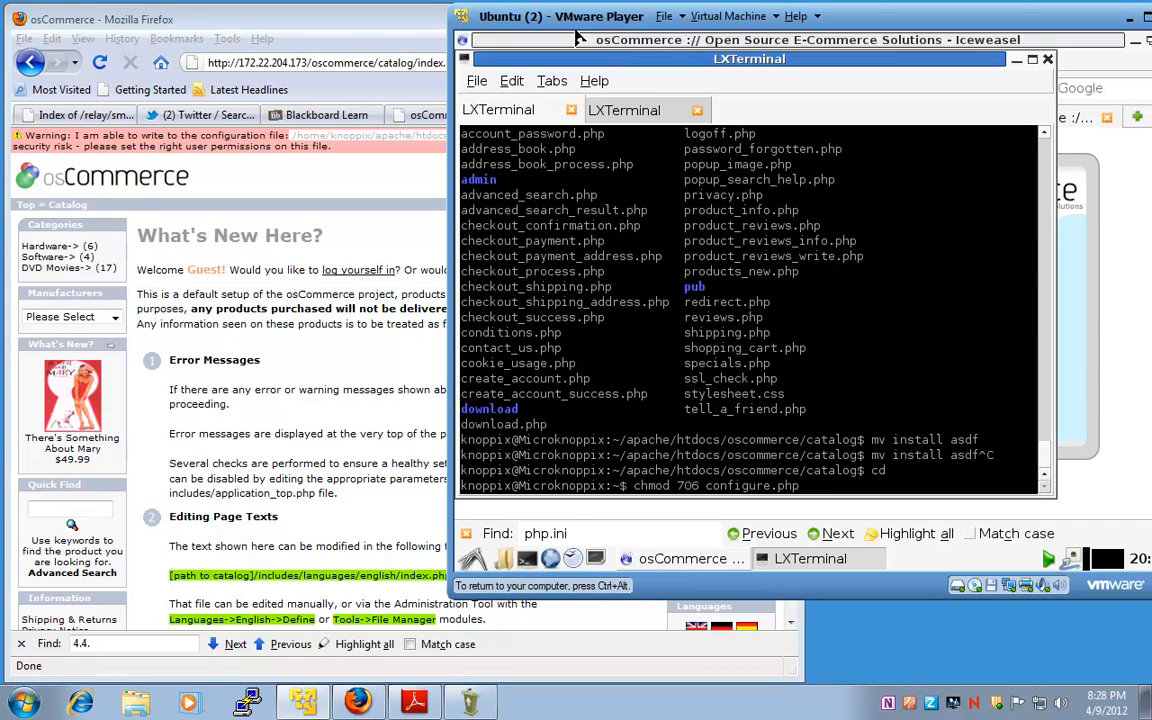
pyautogui.moveTo(895, 14); pyautogui.dragTo(968, 27)
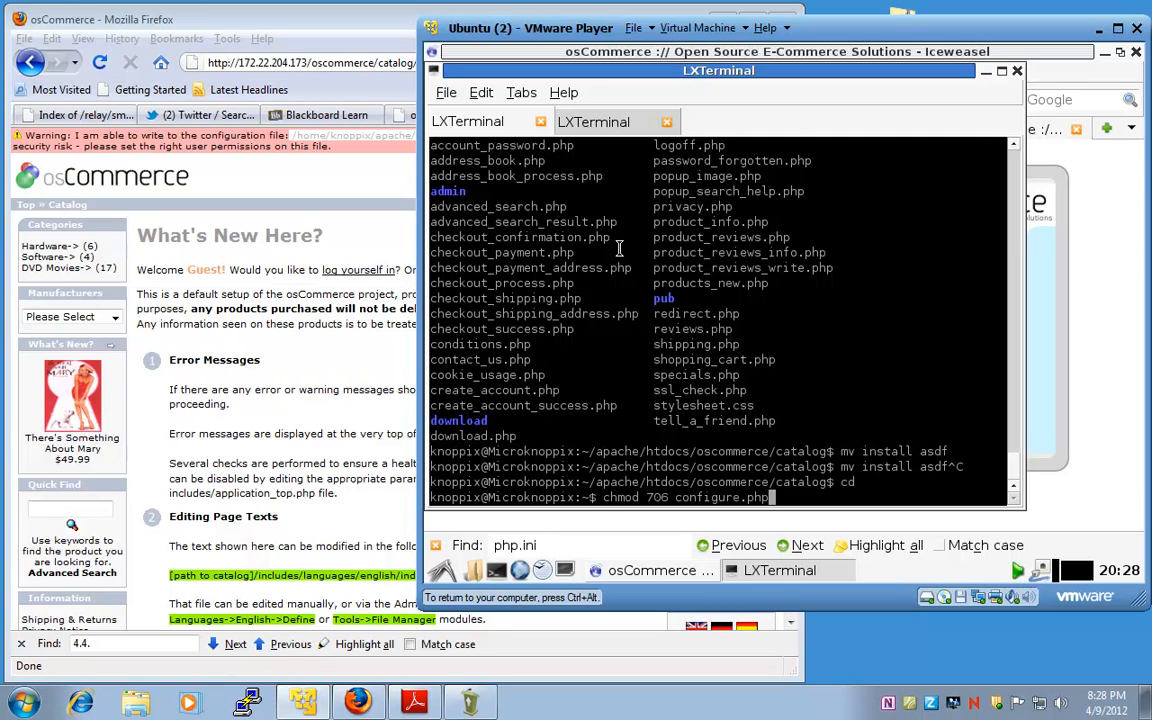
pyautogui.hotkey('ctrl', 'c')
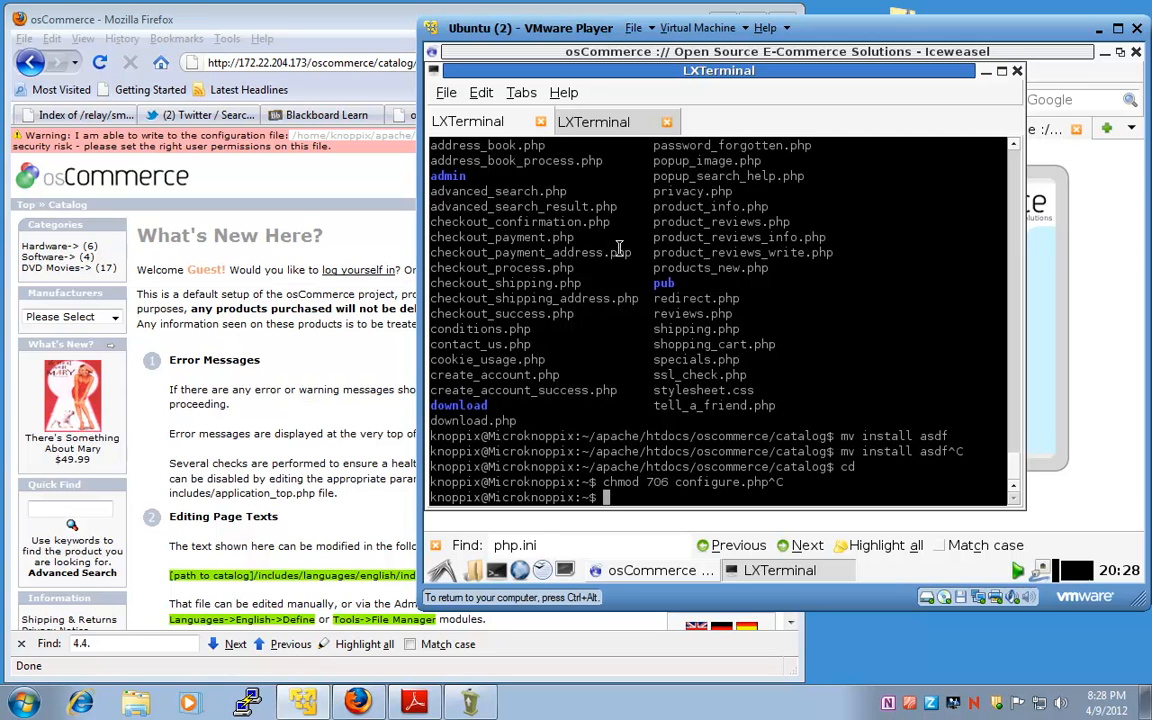
pyautogui.write('pwd')
pyautogui.press('Return')
# Step: Change into /home/knoppix/apache/htdocs/oscommerce/catalog/includes using tab completion
pyautogui.write('cd /home/')
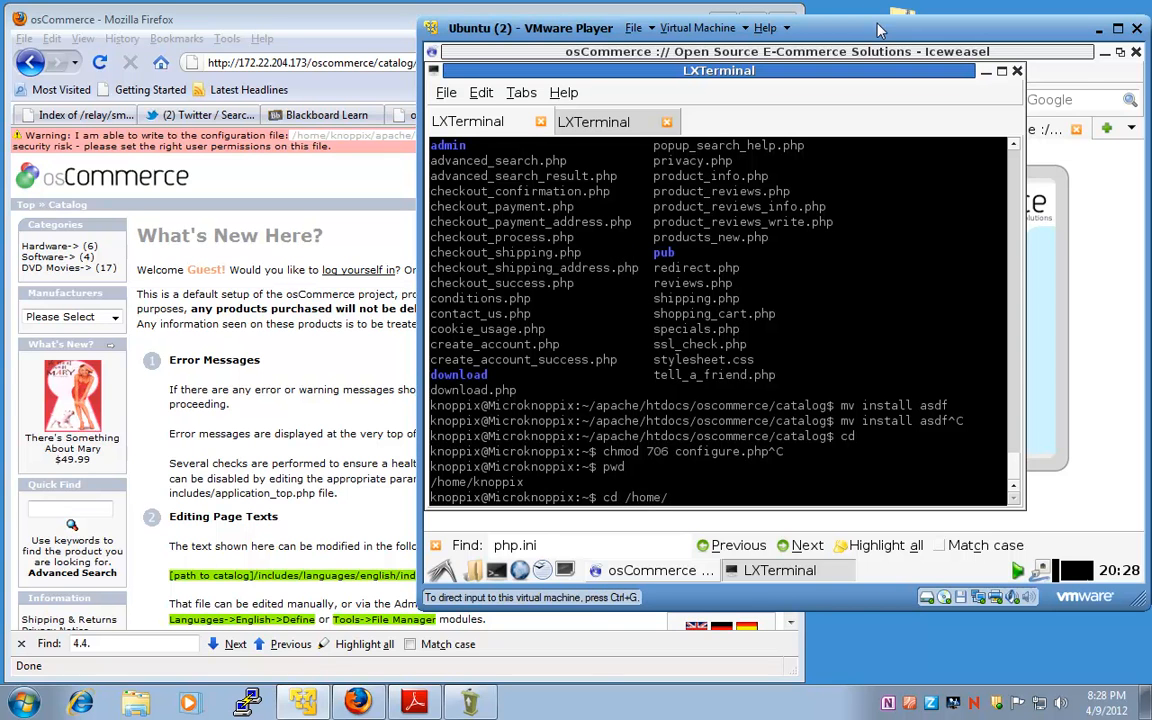
pyautogui.moveTo(877, 28); pyautogui.dragTo(822, 160)
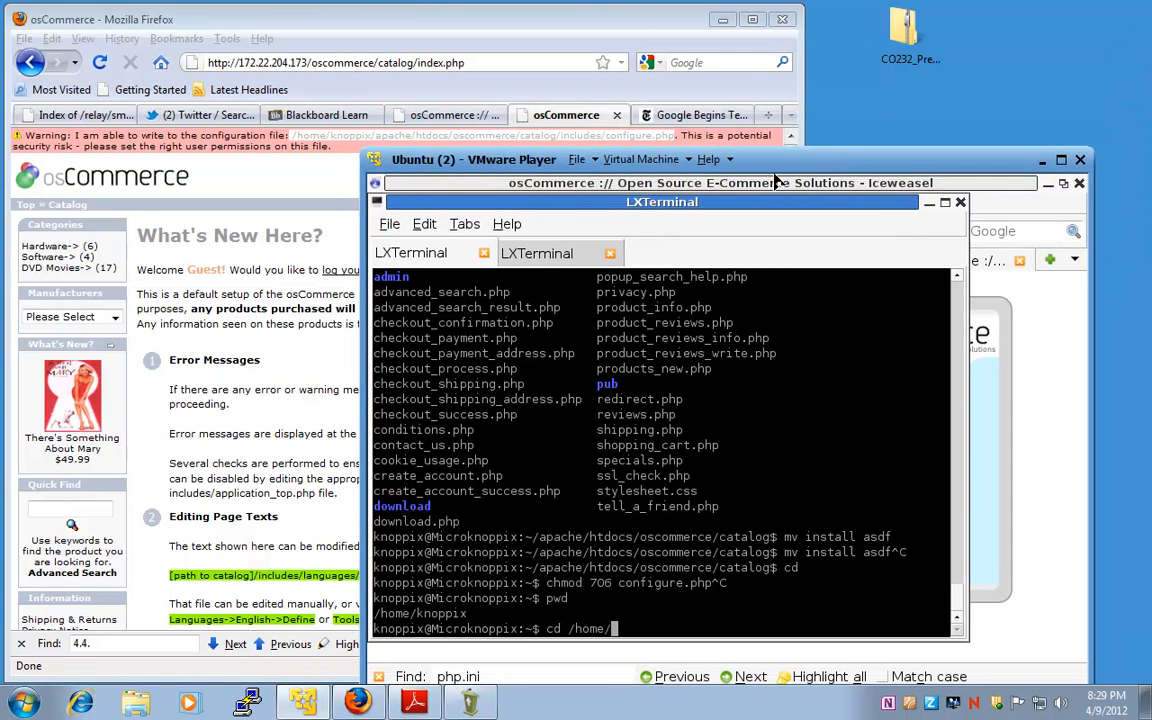
pyautogui.write('knoppix/apache/htdocs/')
pyautogui.write('os')
pyautogui.press('Tab')
pyautogui.write('ca')
pyautogui.press('Tab')
pyautogui.write('in')
pyautogui.press('Tab')
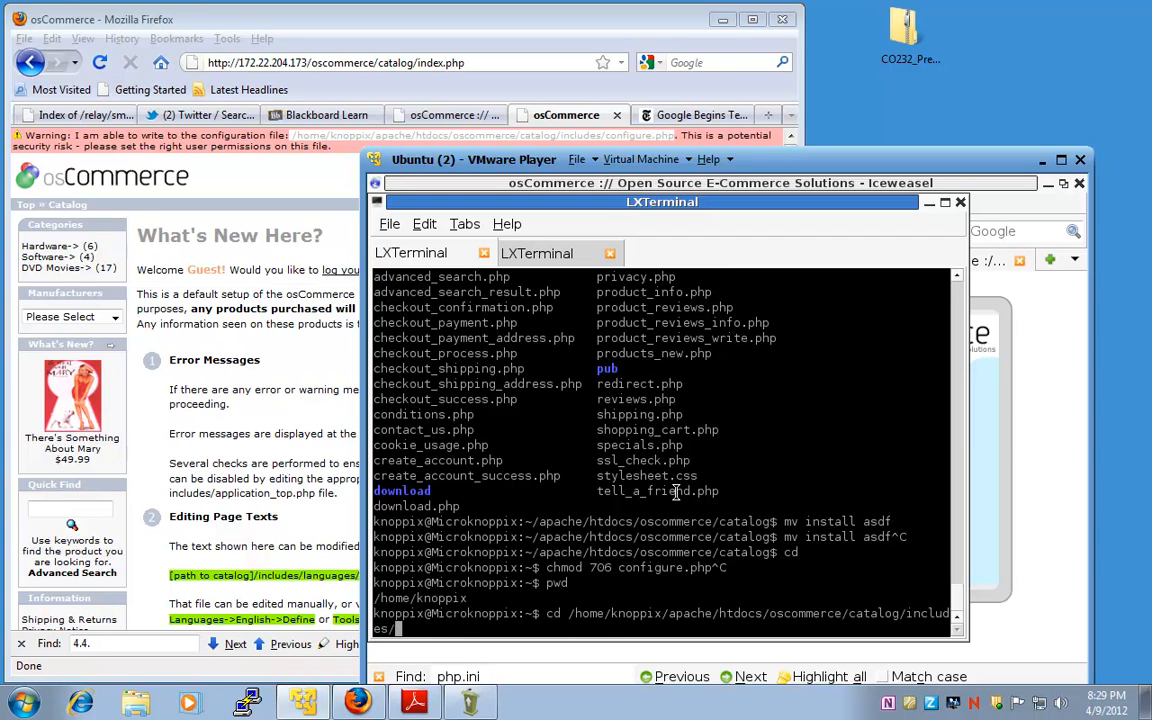
pyautogui.press('Return')
# Step: List configure.php with ll to show its current rwx---rw- permissions
pyautogui.write('ll confi')
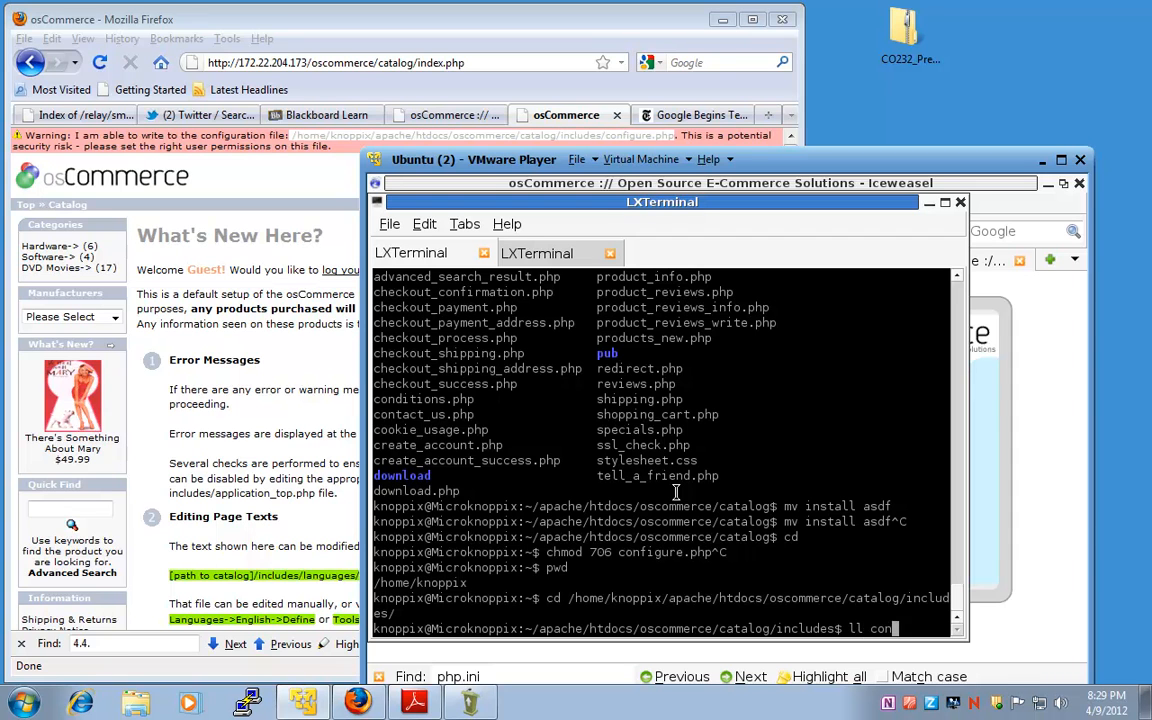
pyautogui.press('Tab')
pyautogui.press('Return')
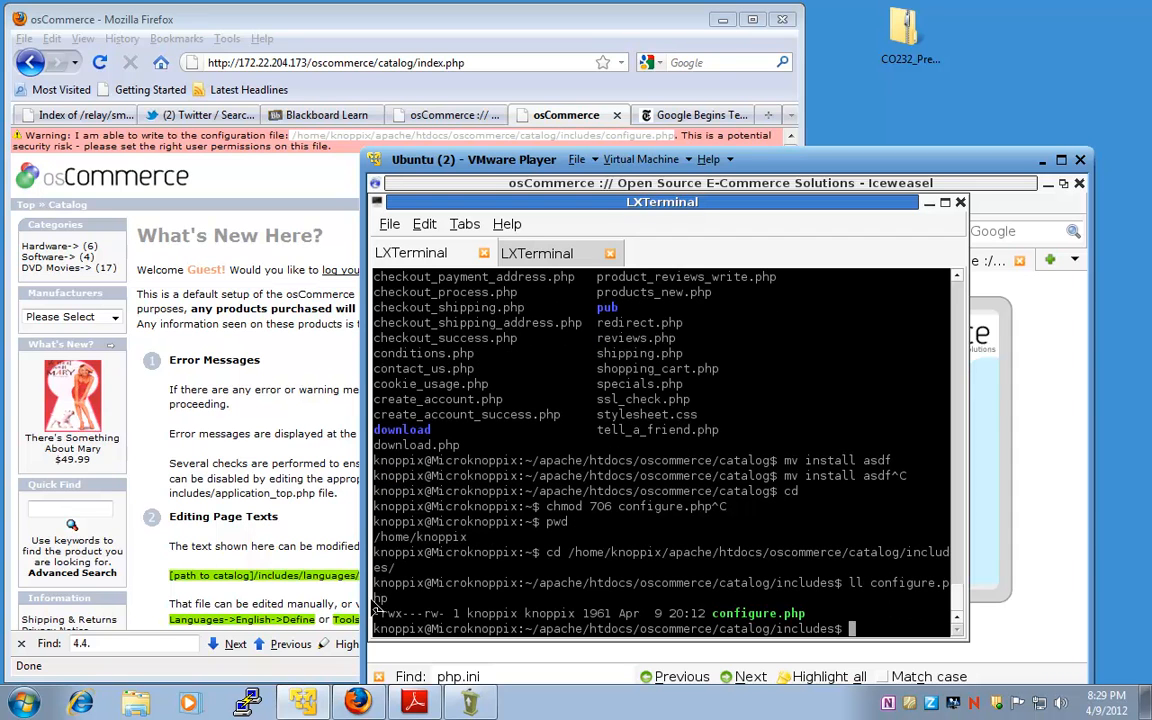
pyautogui.moveTo(379, 612); pyautogui.dragTo(438, 613)
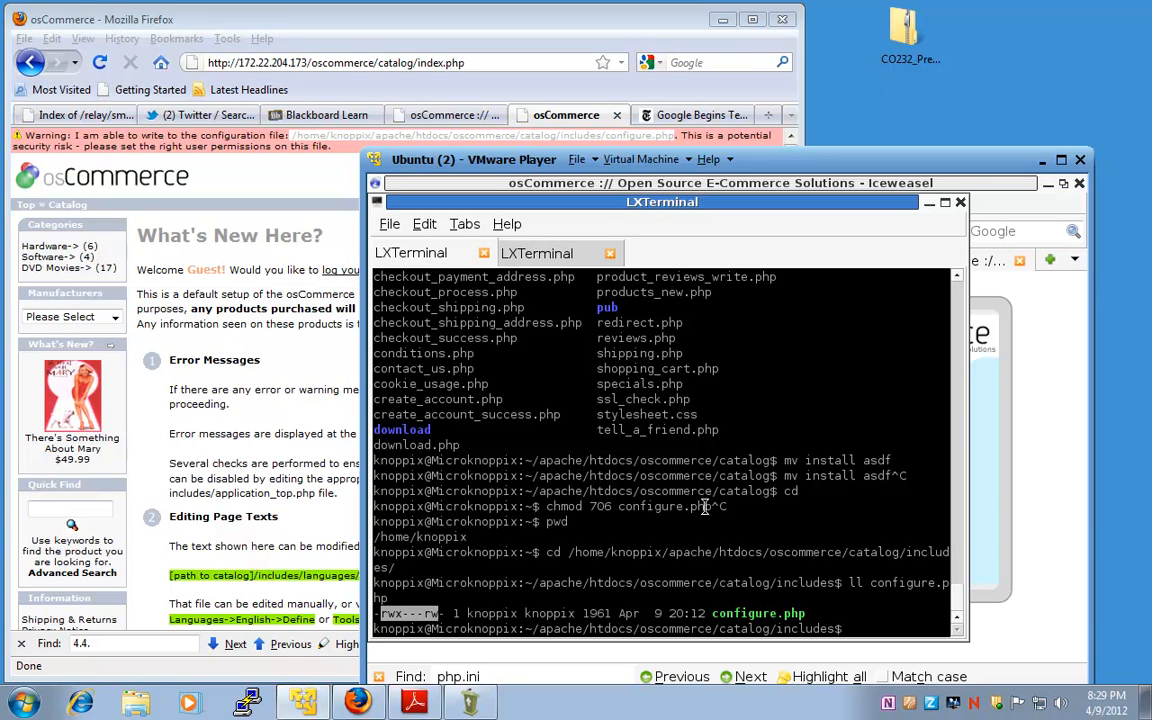
# Step: Set configure.php to mode 555 with chmod and verify it shows r-xr-xr-x
pyautogui.write('chmod')
pyautogui.write('755')
pyautogui.press('BackSpace')
pyautogui.press('BackSpace')
pyautogui.press('BackSpace')
pyautogui.write('555 configure.php')
pyautogui.press('Return')
pyautogui.write('ll configure.php')
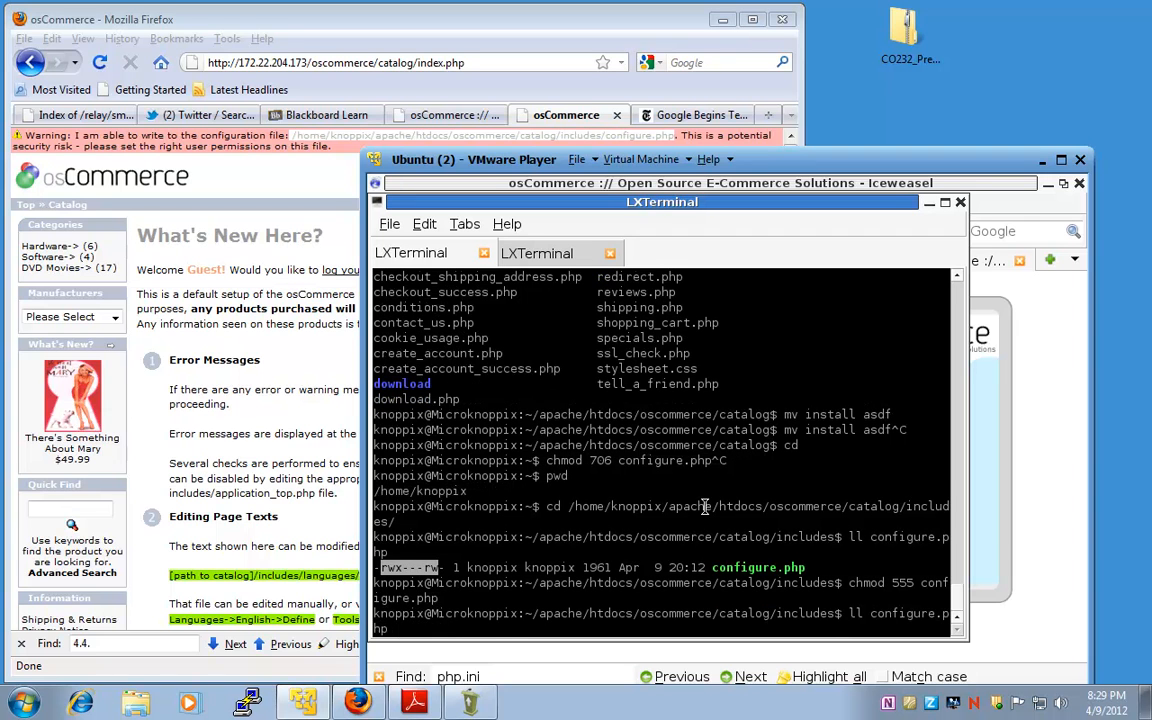
pyautogui.press('Return')
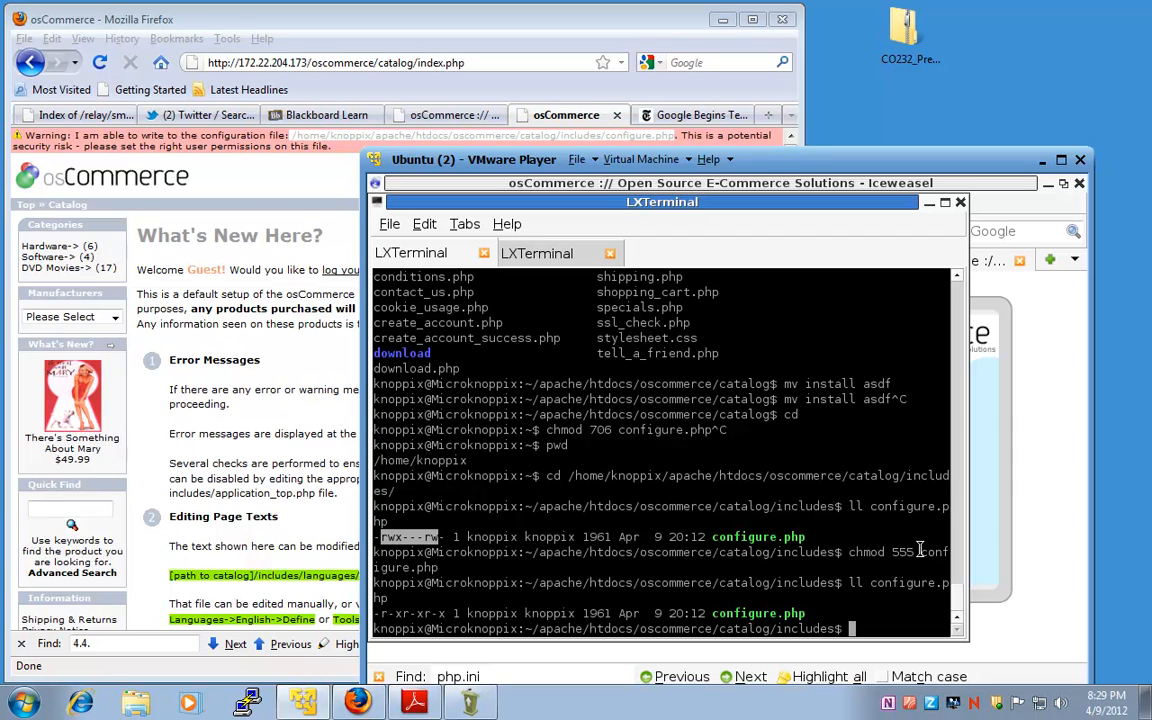
# Step: Reload the storefront to confirm the configure.php warning is gone
pyautogui.click(228, 186)
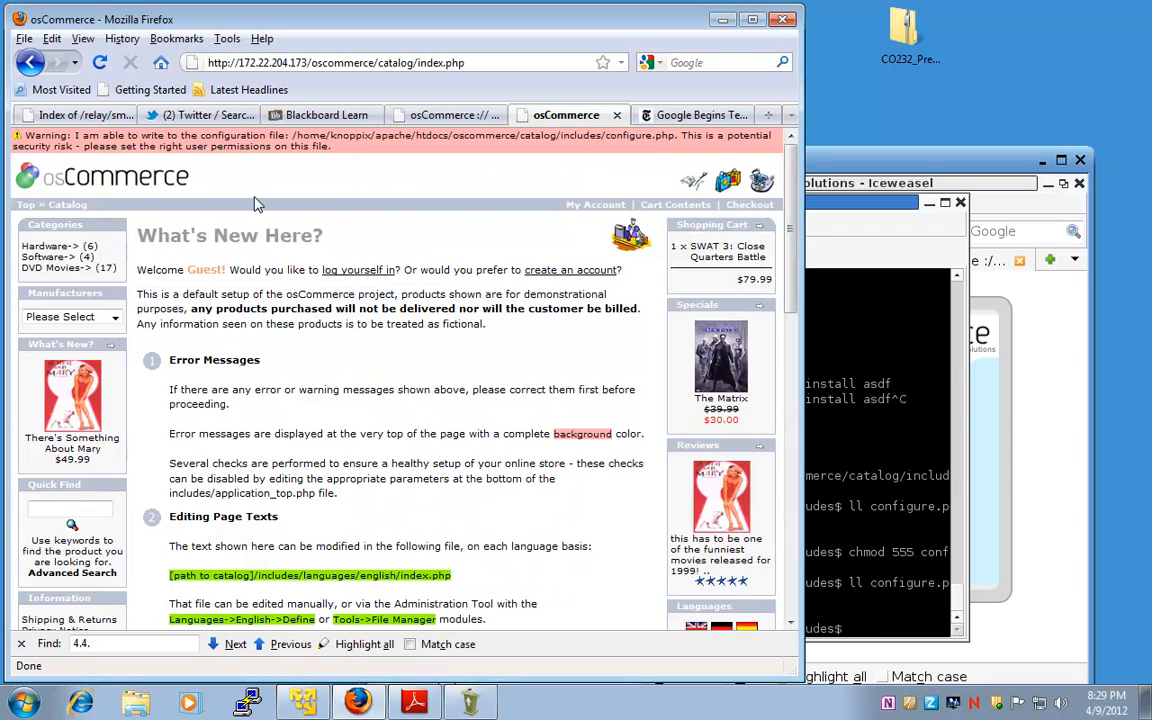
pyautogui.click(99, 62)
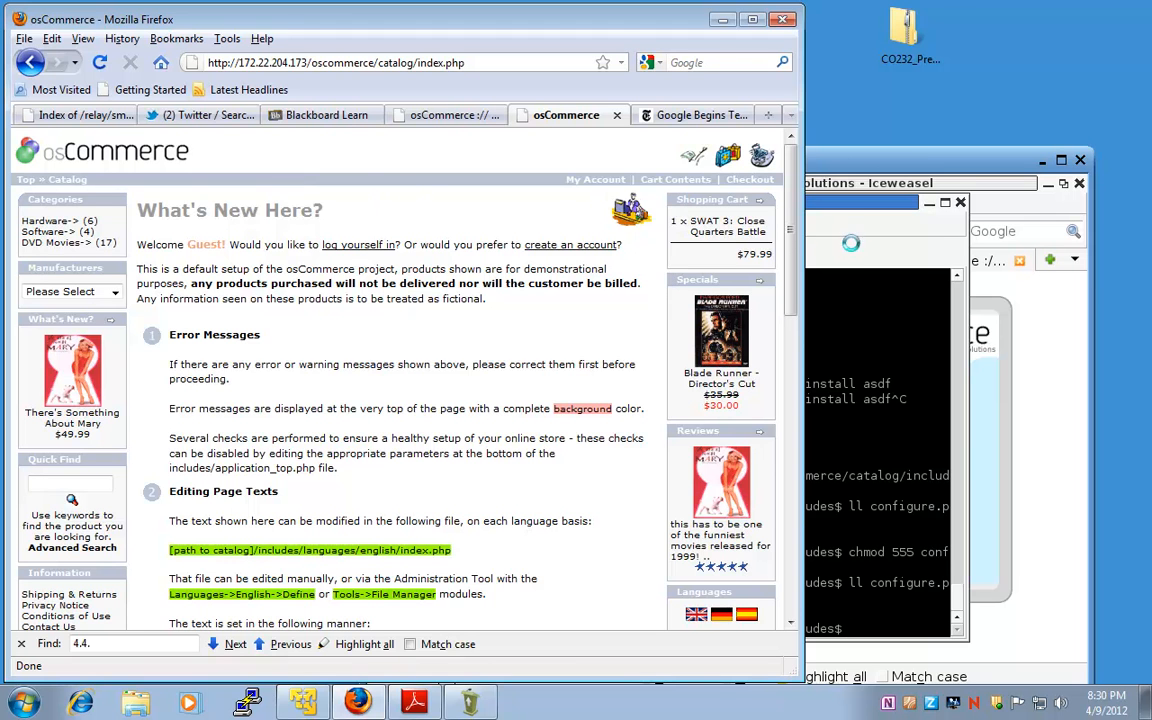
pyautogui.click(812, 228)
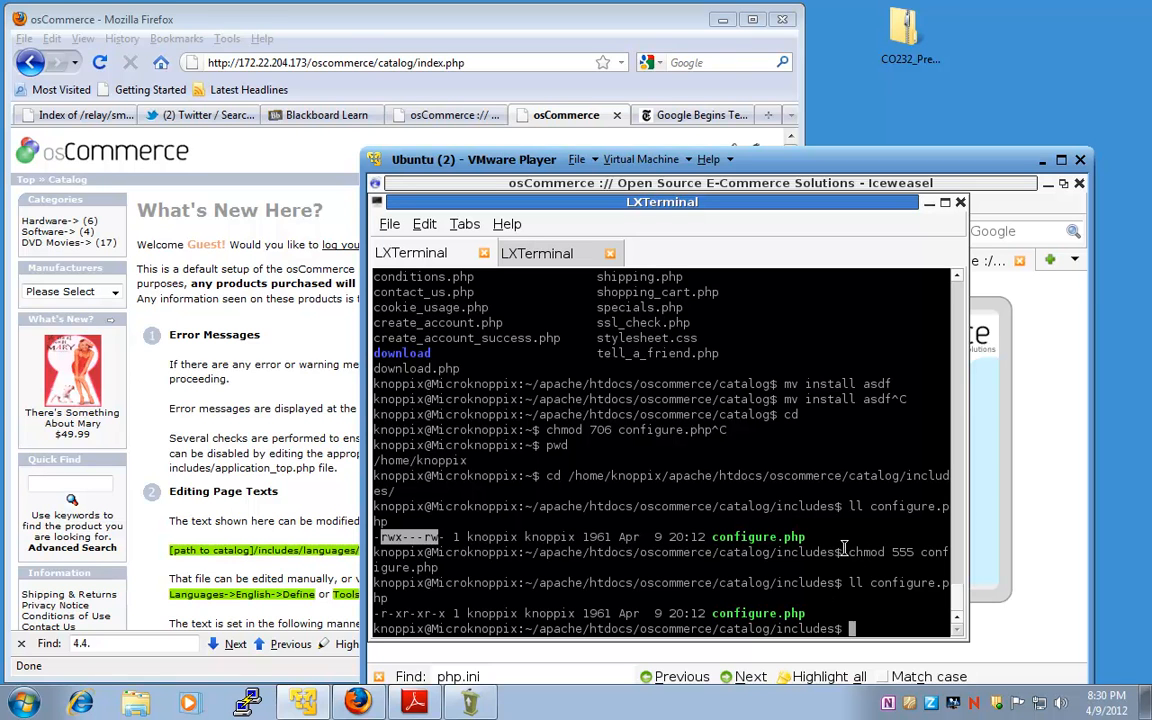
pyautogui.moveTo(848, 552); pyautogui.dragTo(847, 560)
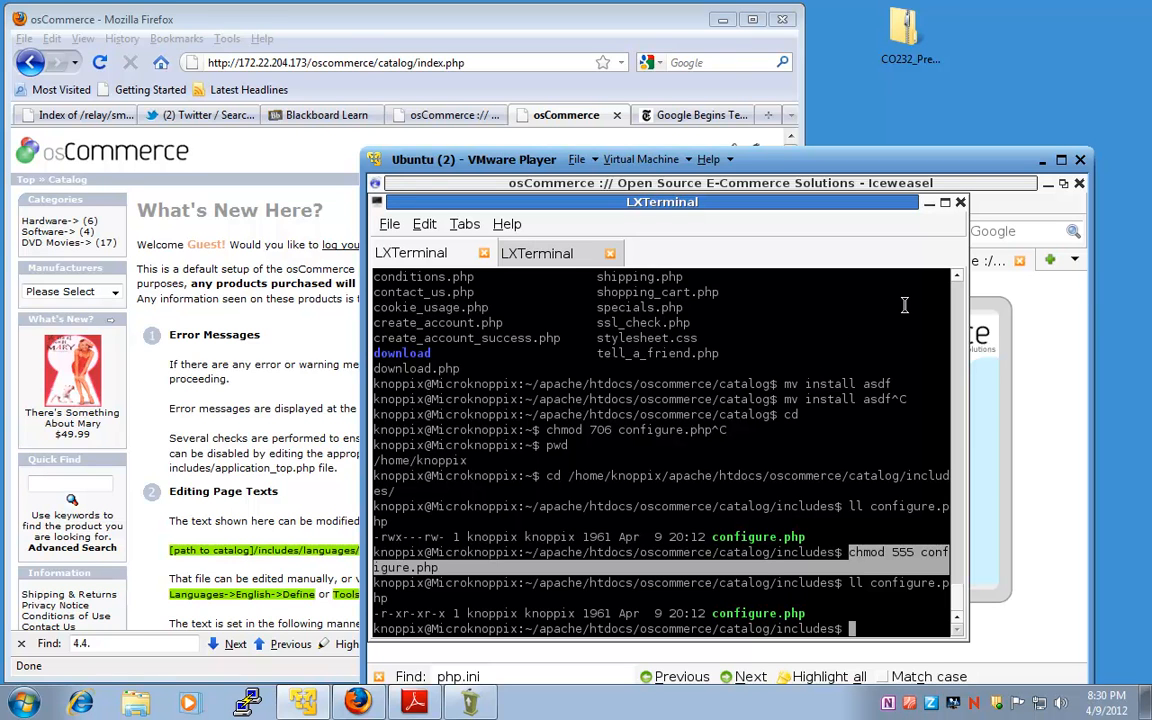
pyautogui.moveTo(695, 155); pyautogui.dragTo(710, 146)
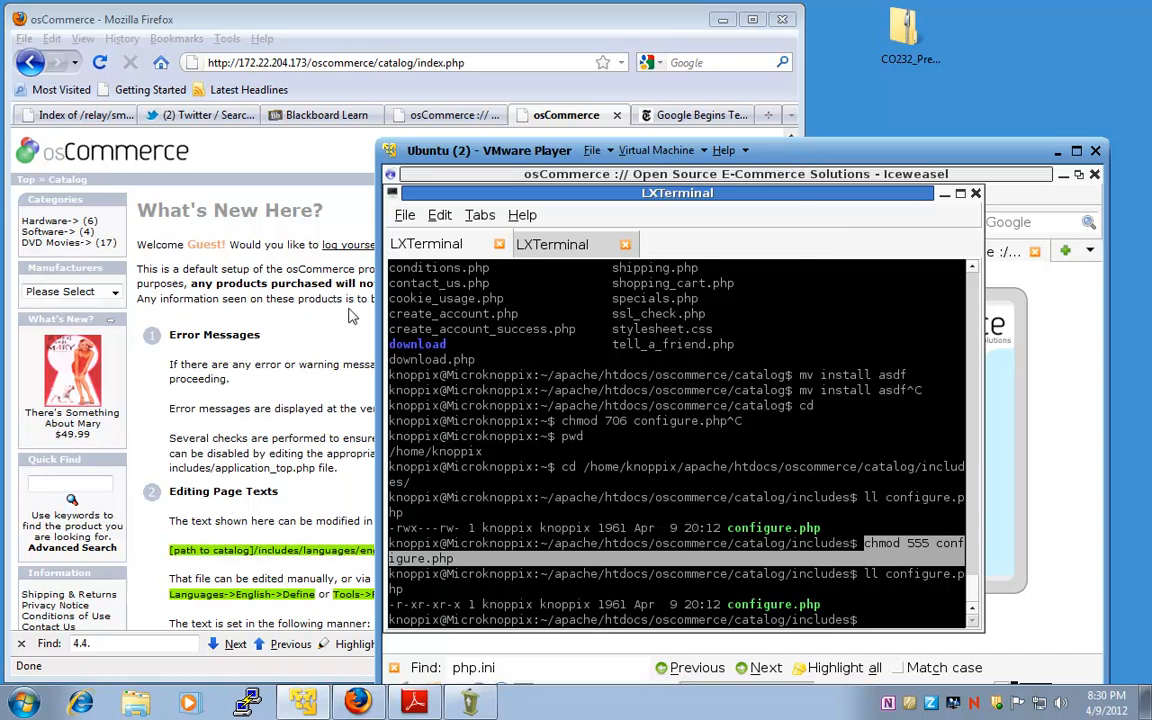
# Step: From the My Account login page, load /oscommerce/admin/, which returns 404 Not Found
pyautogui.click(326, 329)
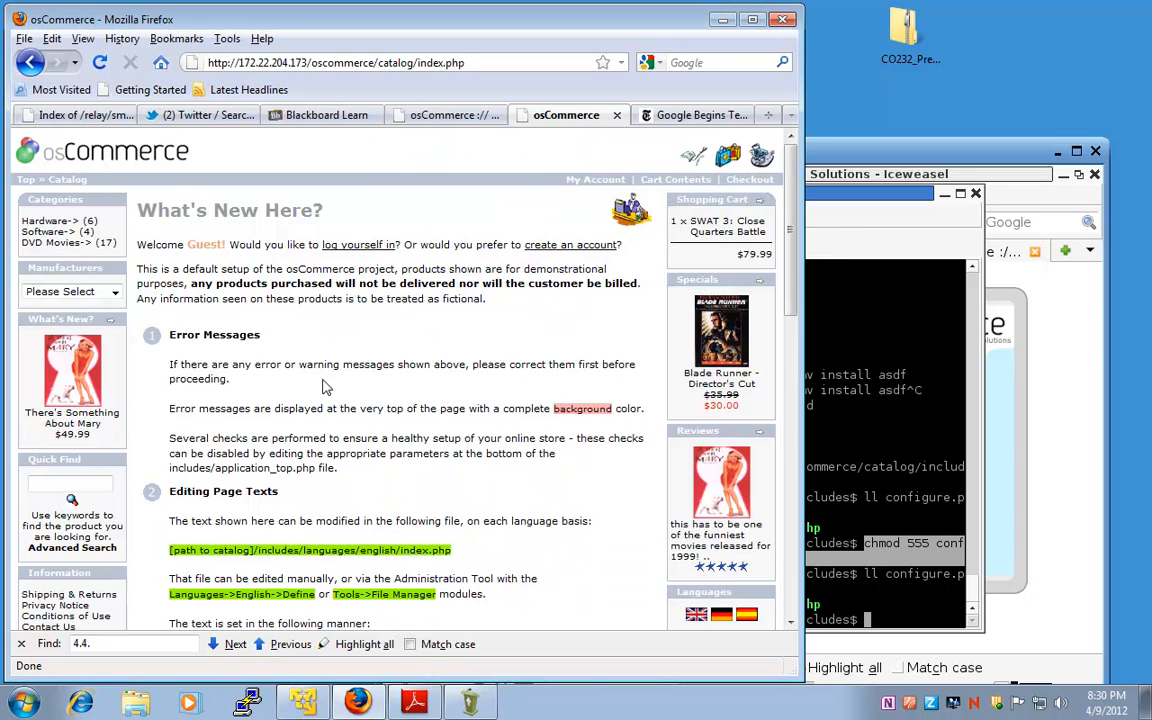
pyautogui.scroll(-10, 325, 395)
pyautogui.scroll(10, 325, 395)
pyautogui.click(590, 180)
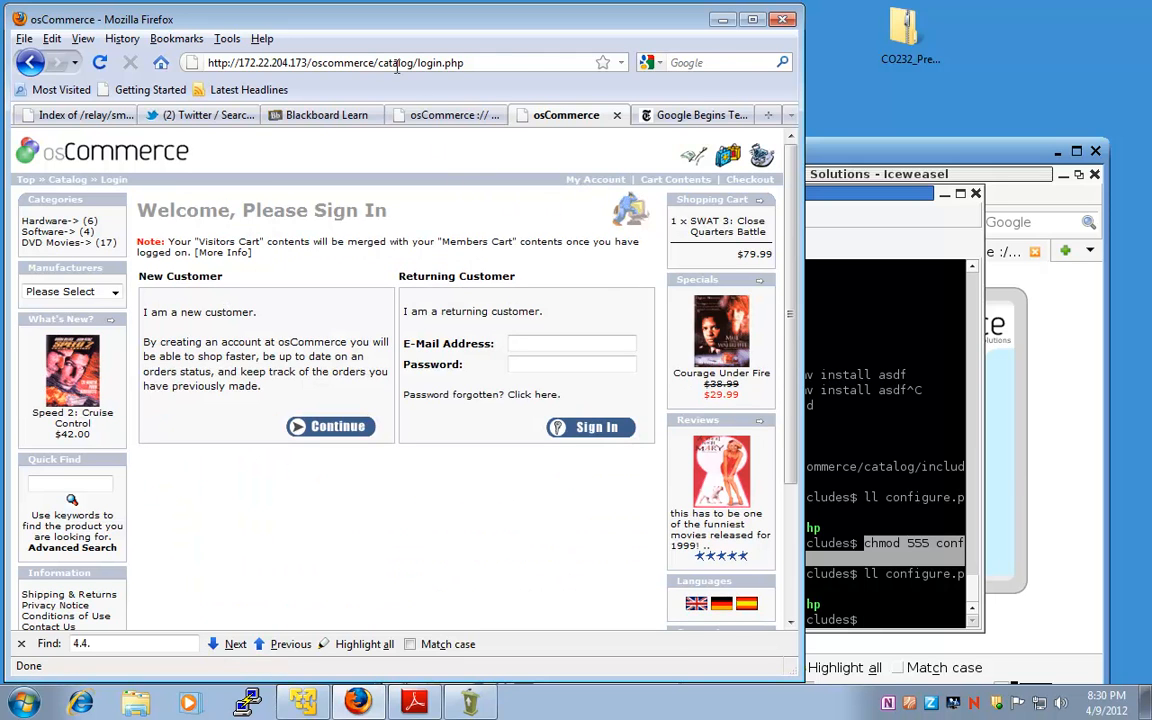
pyautogui.moveTo(379, 63); pyautogui.dragTo(509, 67)
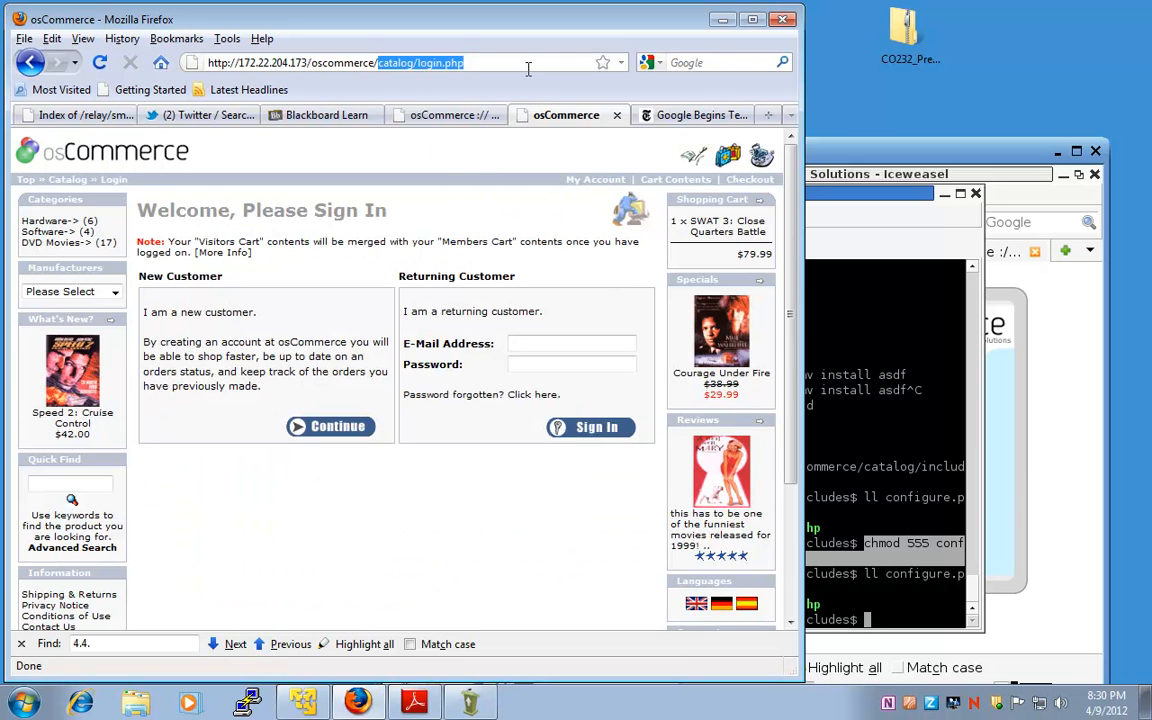
pyautogui.write('admin/')
pyautogui.press('Return')
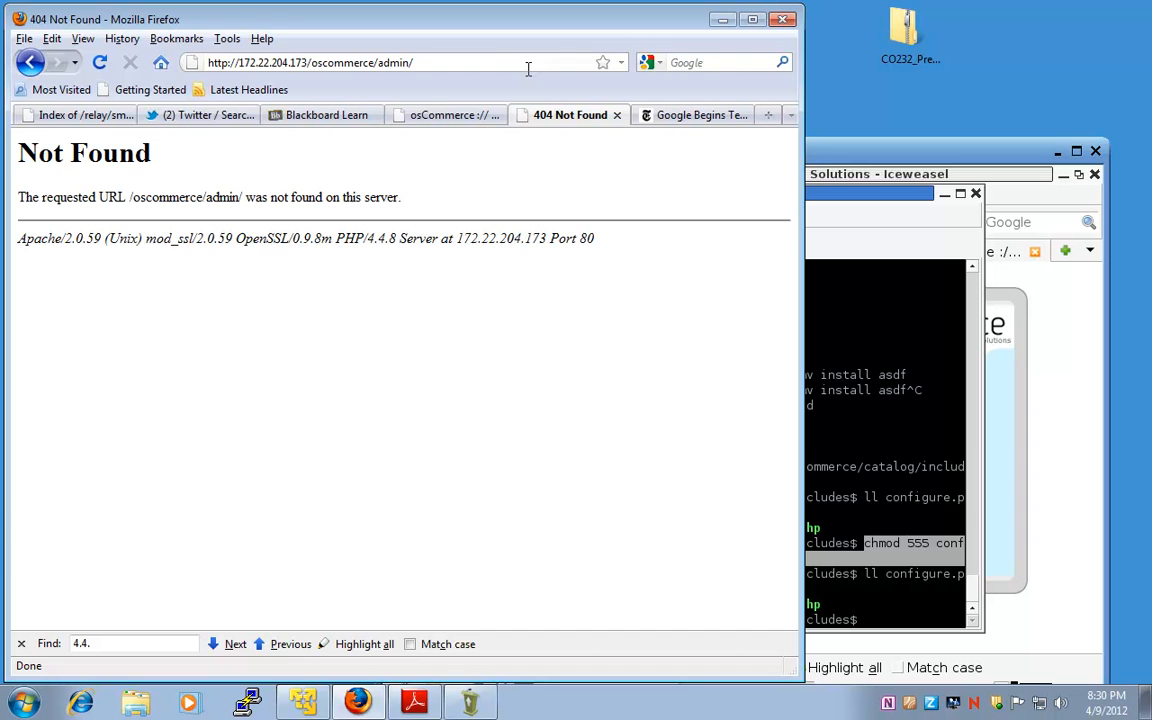
pyautogui.click(478, 63)
# Step: List the includes folder, move up to catalog, and list it to locate admin
pyautogui.click(864, 330)
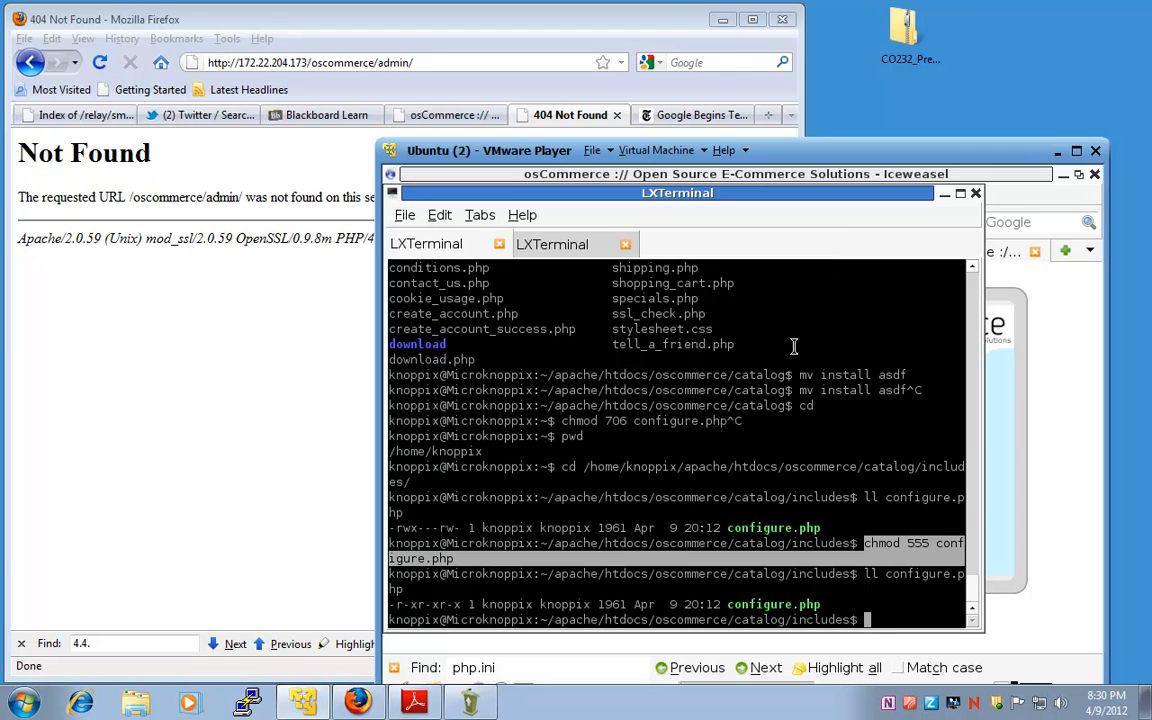
pyautogui.click(763, 497)
pyautogui.write('ls')
pyautogui.press('Return')
pyautogui.write('cd ..')
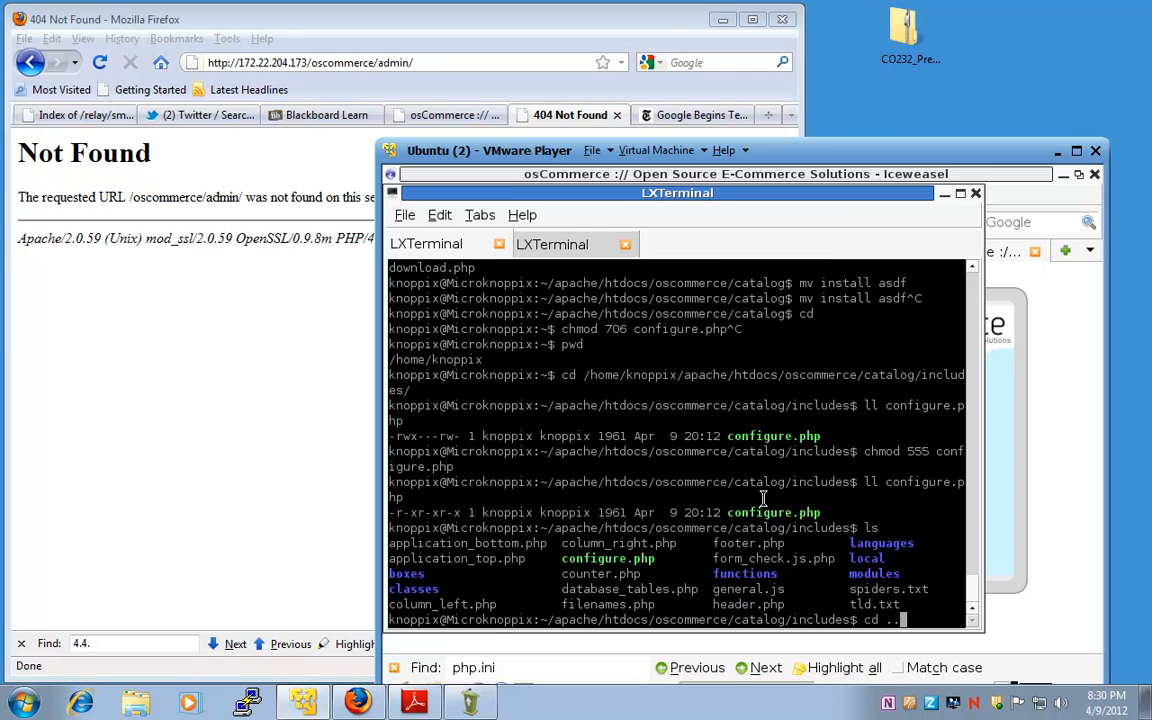
pyautogui.press('Return')
pyautogui.write('ls')
pyautogui.press('Return')
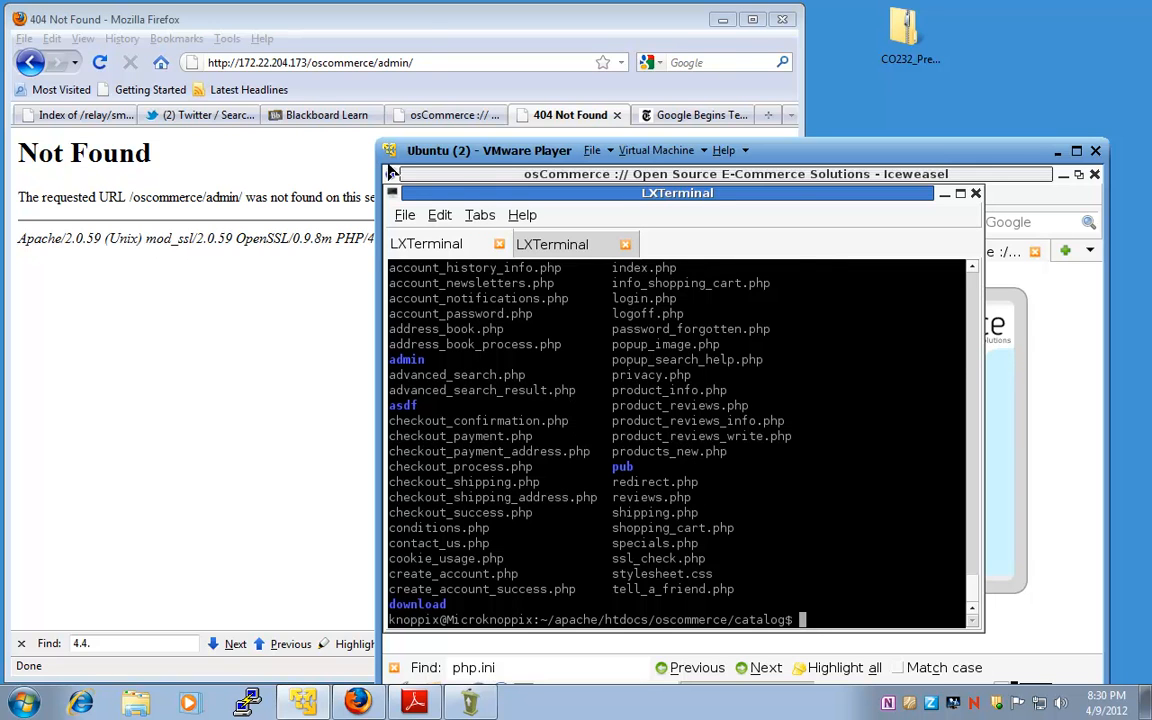
# Step: Change the browser address to /oscommerce/catalog/admin/ and load the administration home
pyautogui.click(432, 64)
pyautogui.click(442, 64)
pyautogui.tripleClick(443, 65)
pyautogui.click(443, 65)
pyautogui.press('BackSpace')
pyautogui.press('BackSpace')
pyautogui.press('BackSpace')
pyautogui.press('BackSpace')
pyautogui.press('BackSpace')
pyautogui.press('BackSpace')
pyautogui.write('catalog/admin/')
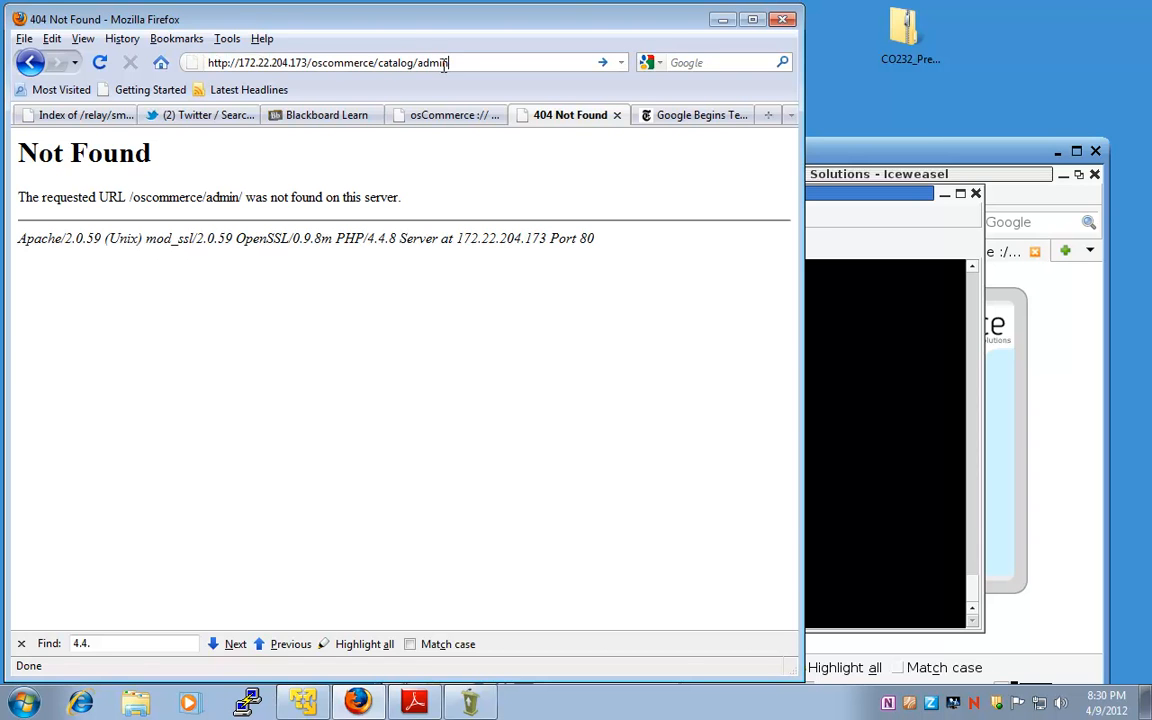
pyautogui.press('Return')
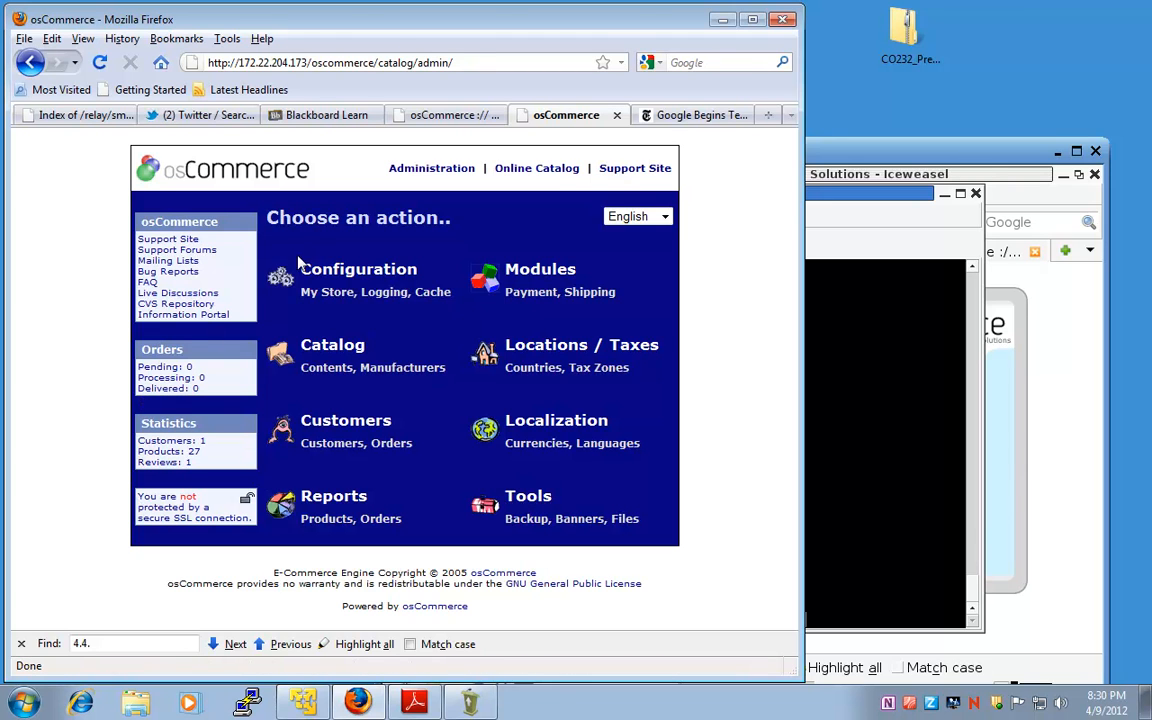
pyautogui.moveTo(478, 62); pyautogui.dragTo(207, 62)
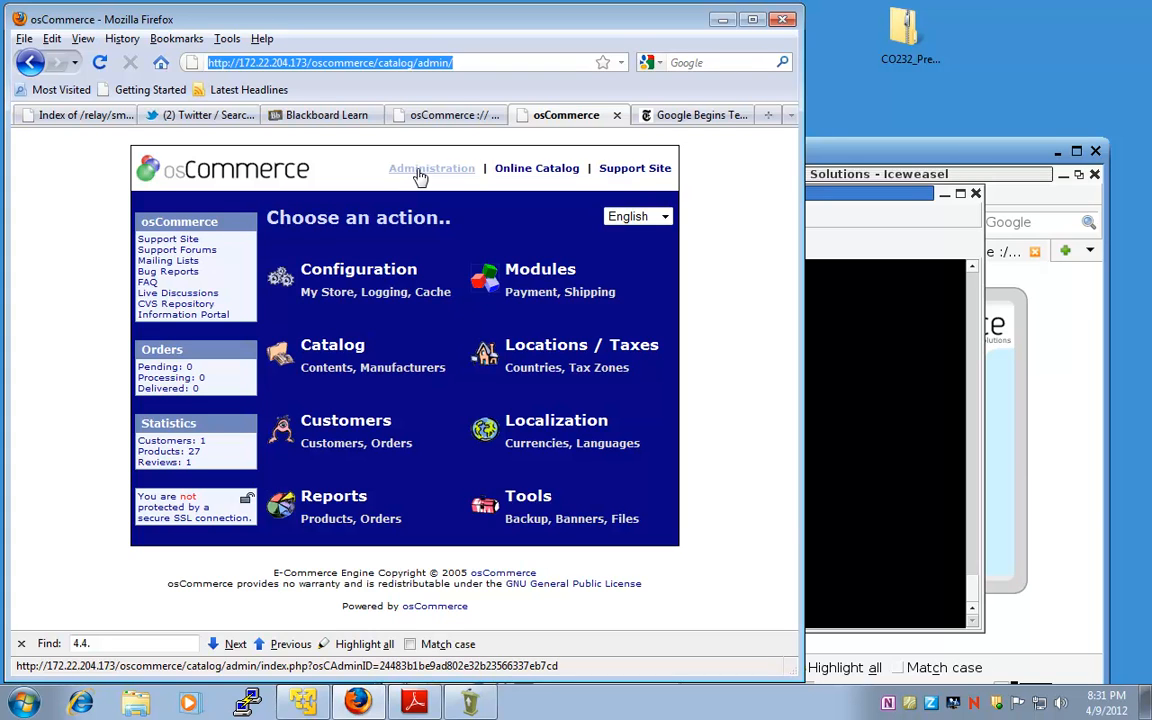
# Step: In Blackboard Learn's Authorization Lab notes, copy the step 4 <Location> block, then return to the terminal
pyautogui.click(318, 116)
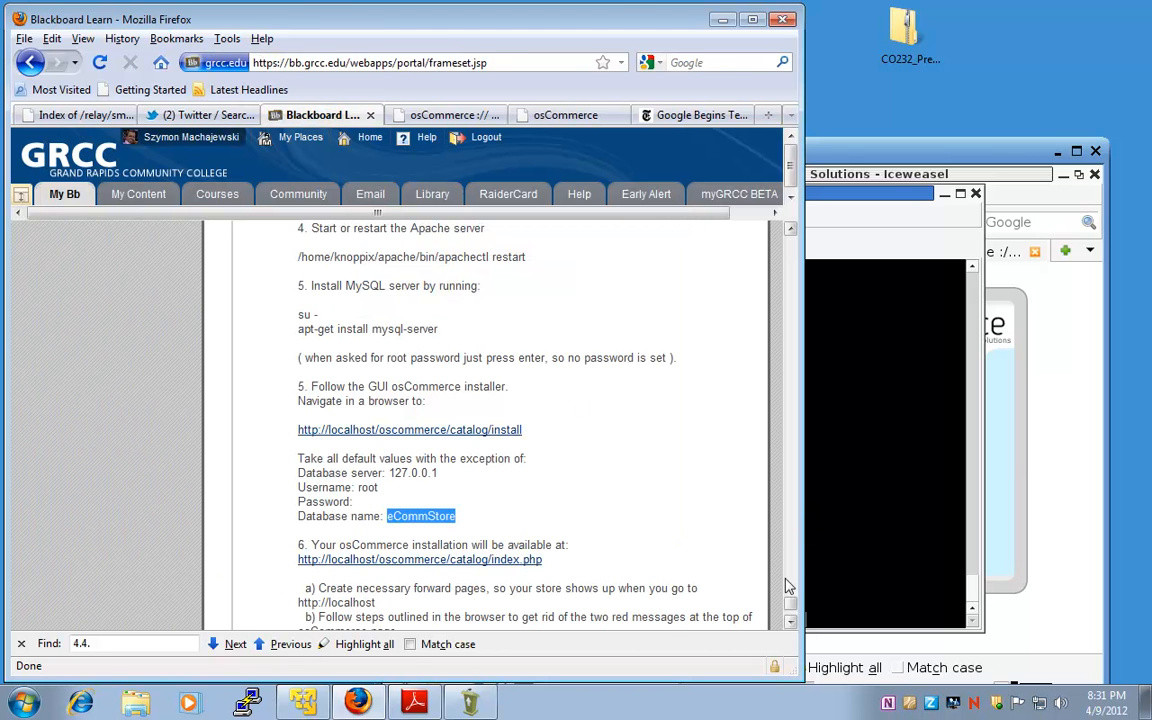
pyautogui.moveTo(790, 602); pyautogui.dragTo(791, 467)
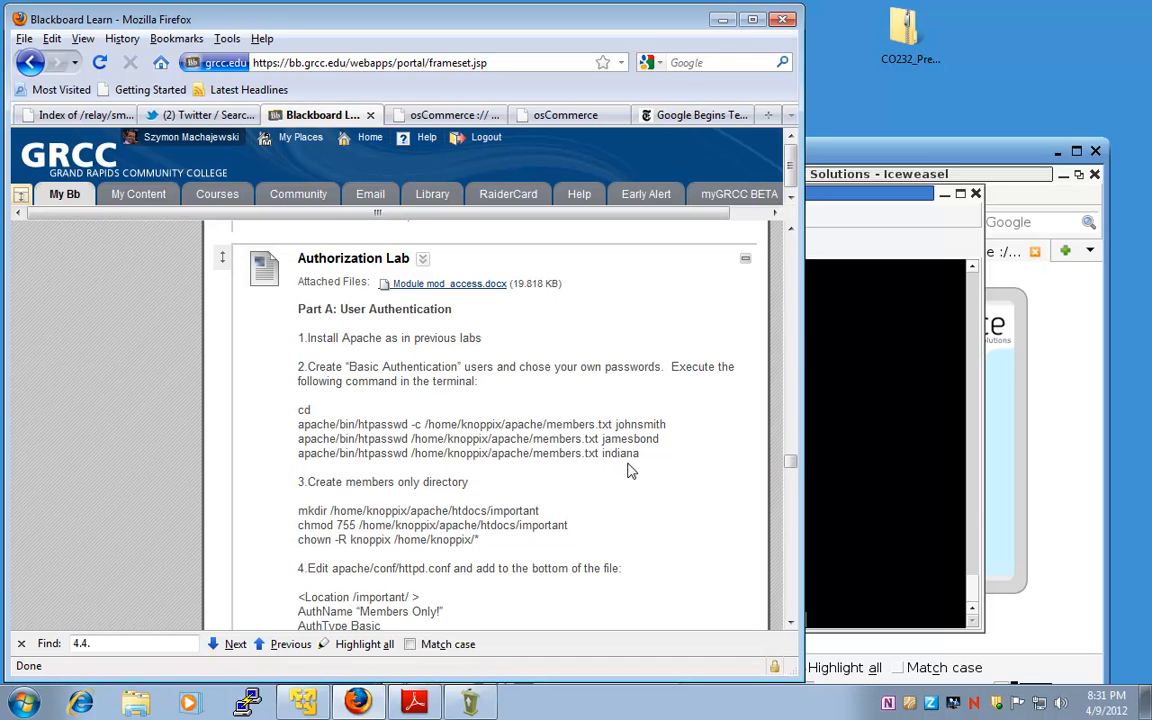
pyautogui.moveTo(640, 456); pyautogui.dragTo(298, 428)
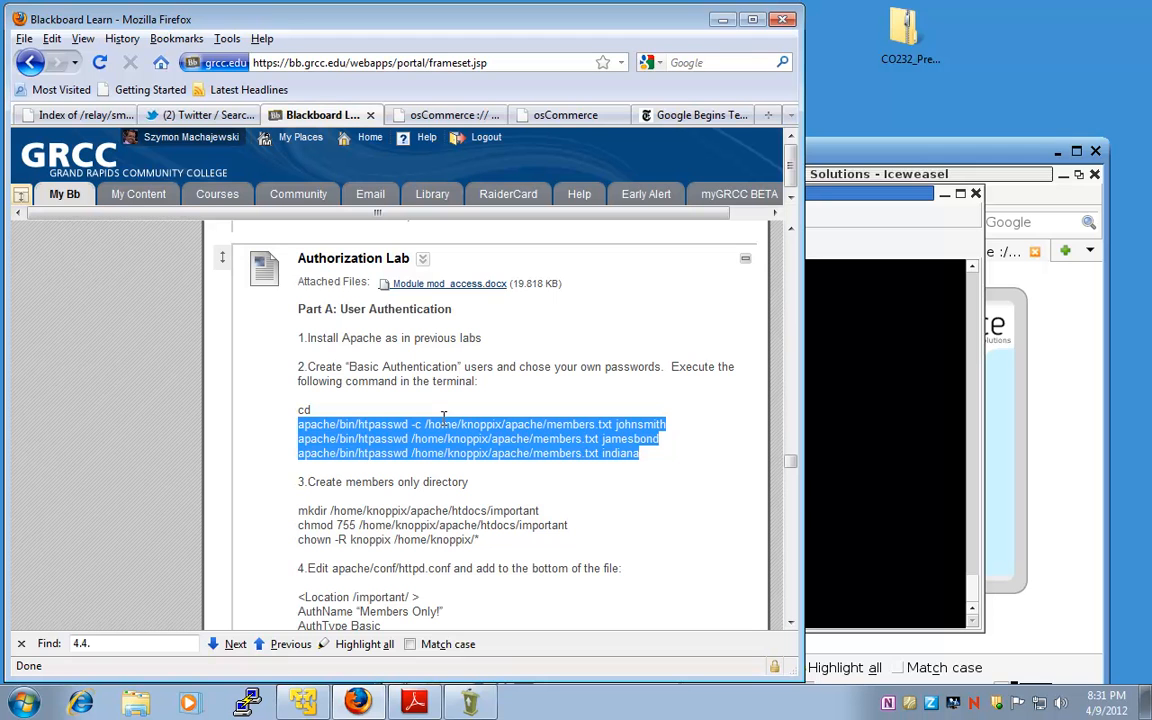
pyautogui.scroll(-2, 443, 420)
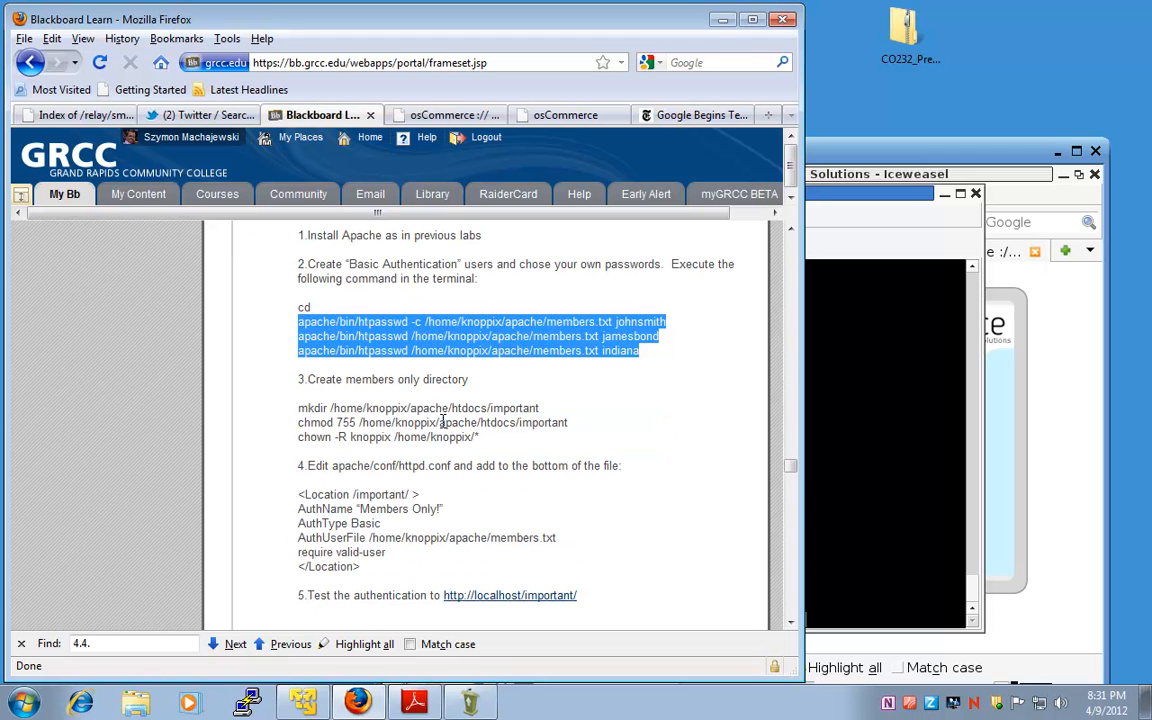
pyautogui.moveTo(363, 568); pyautogui.dragTo(295, 500)
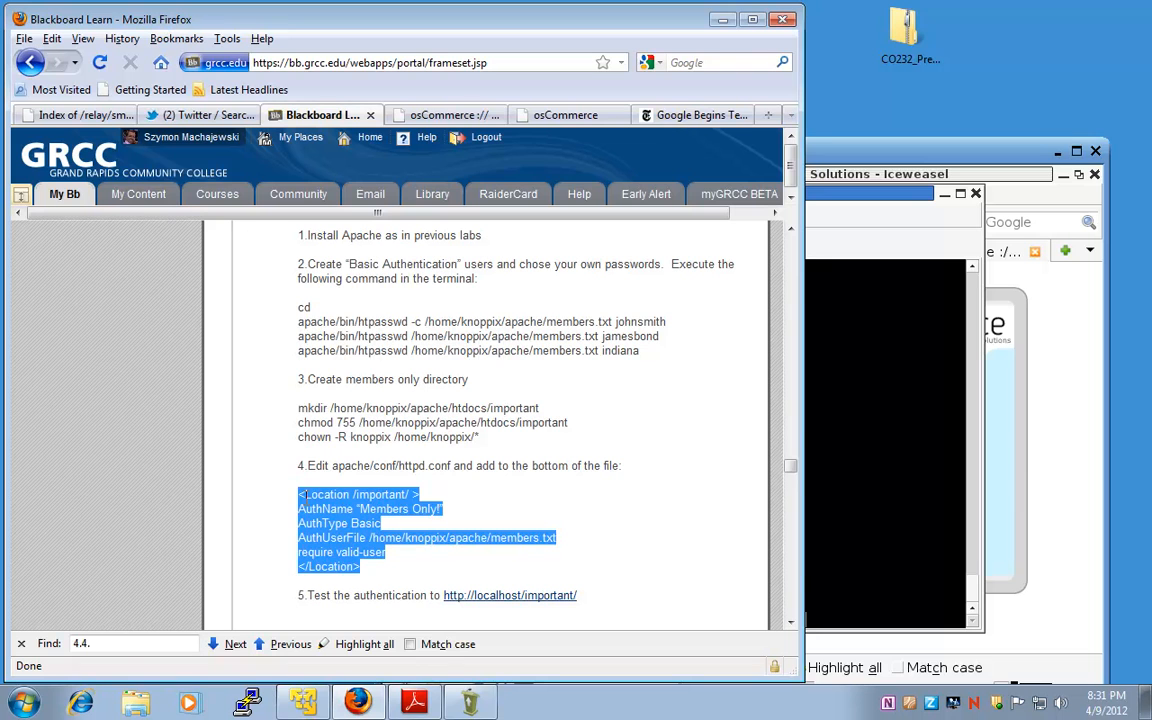
pyautogui.rightClick(368, 524)
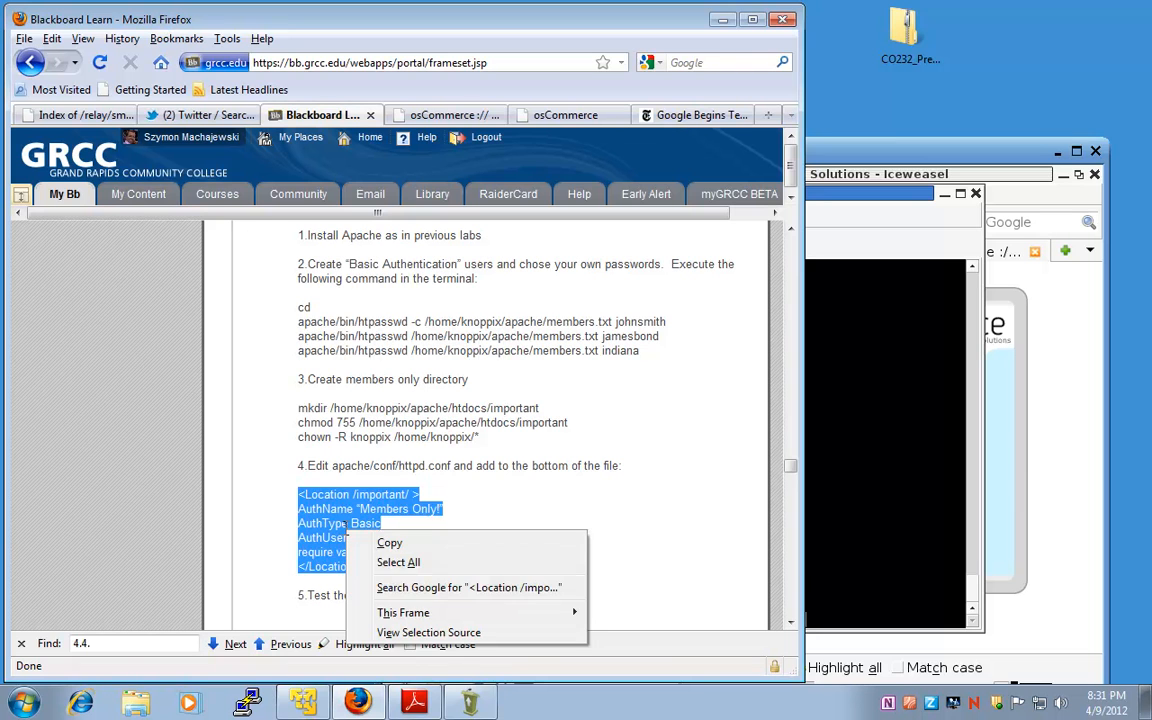
pyautogui.click(392, 543)
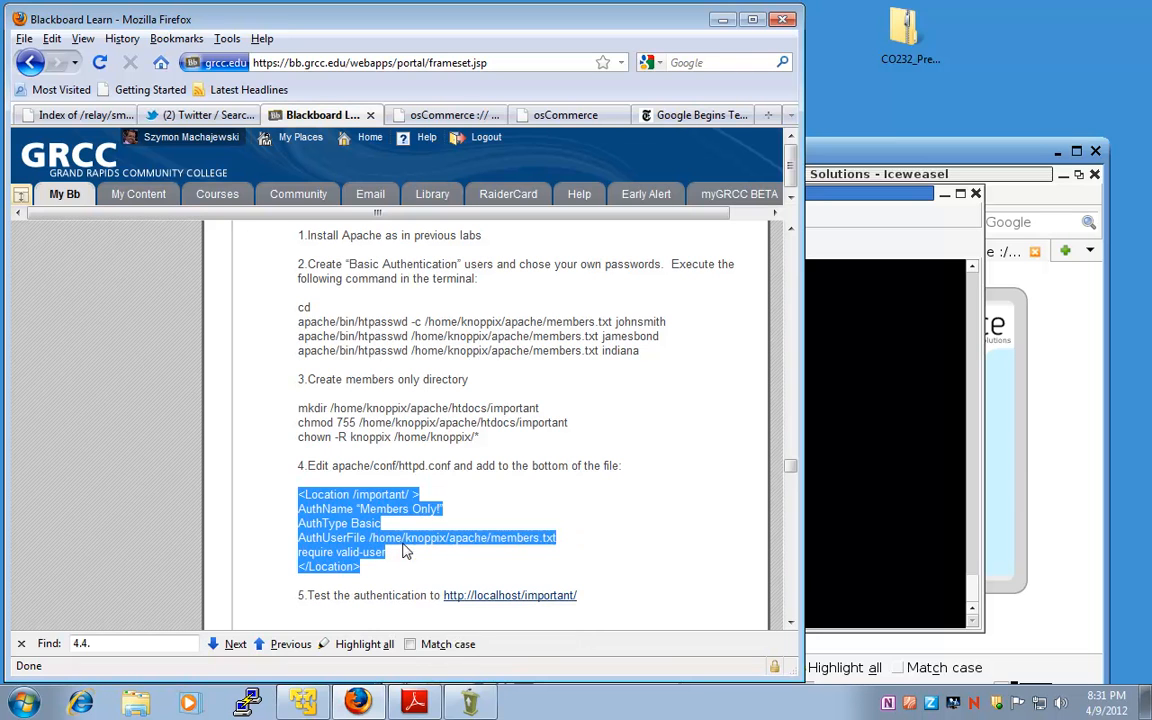
pyautogui.click(864, 440)
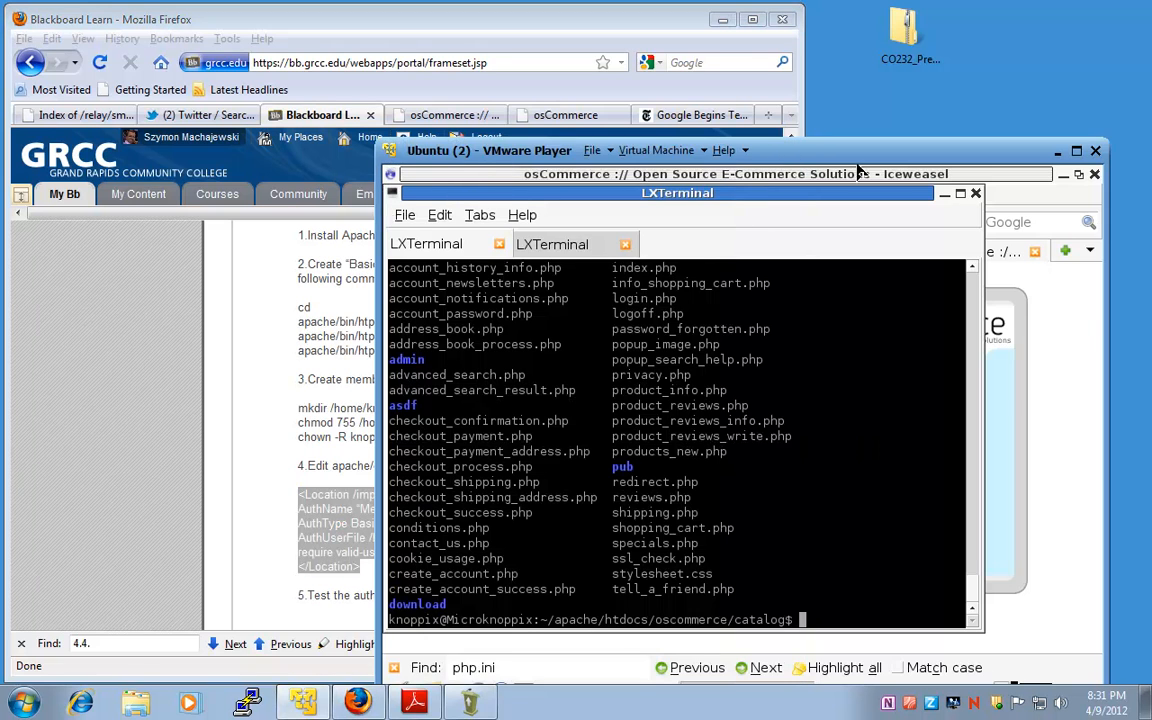
# Step: Open apache/conf/httpd.conf in vi from home and jump to its end with :10000
pyautogui.moveTo(860, 150); pyautogui.dragTo(1040, 79)
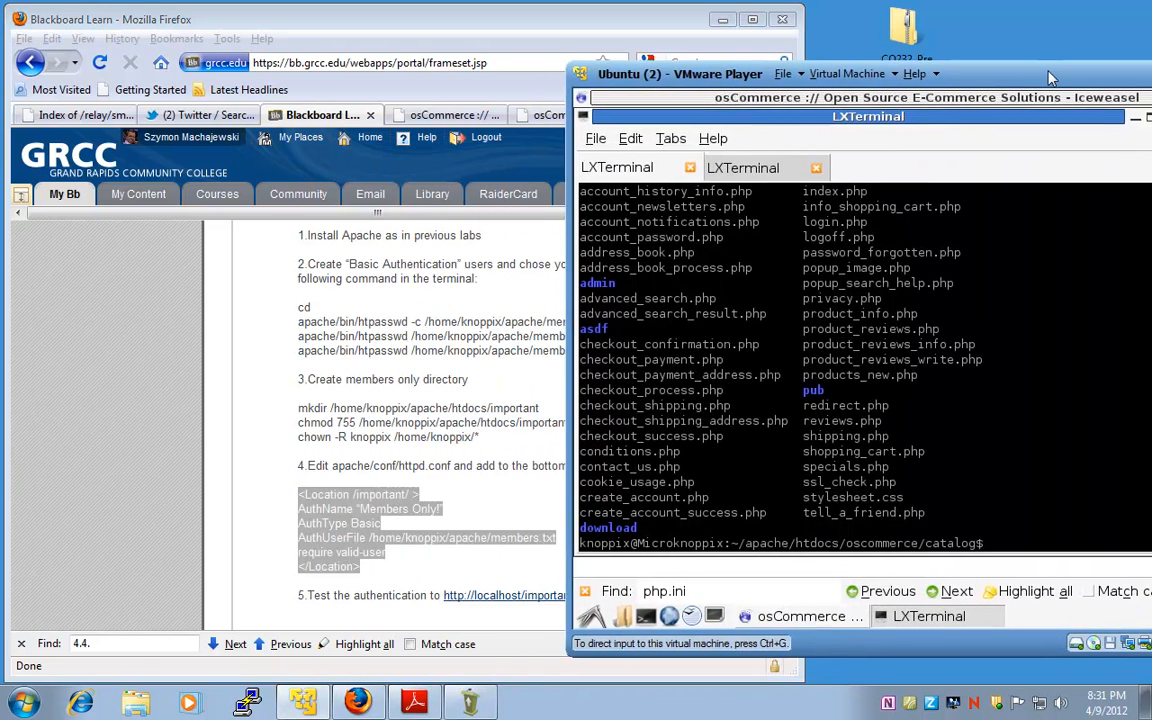
pyautogui.click(901, 350)
pyautogui.write('cd')
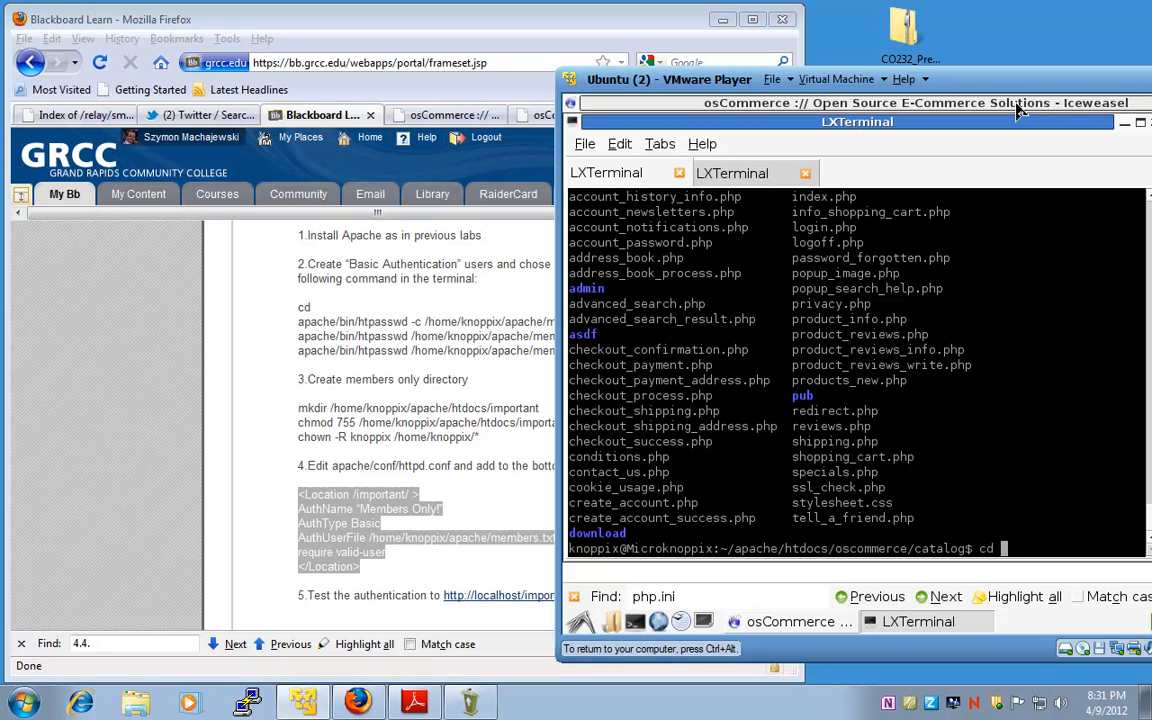
pyautogui.press('Return')
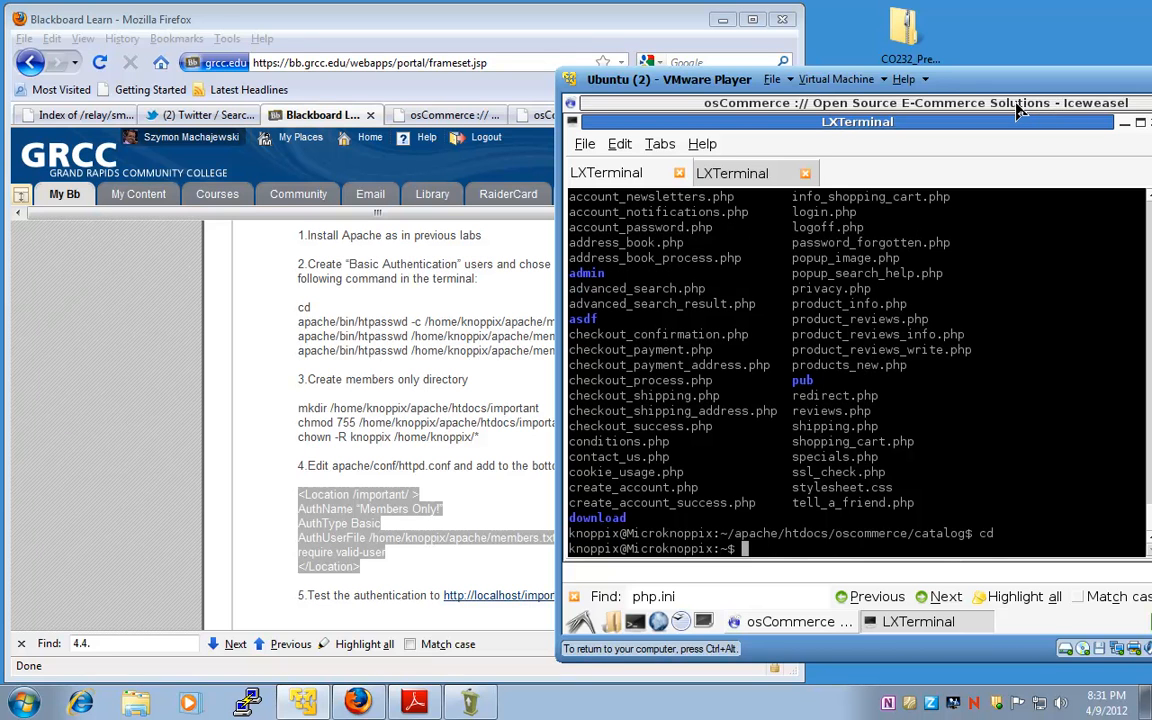
pyautogui.write('vi apache/conf/htd')
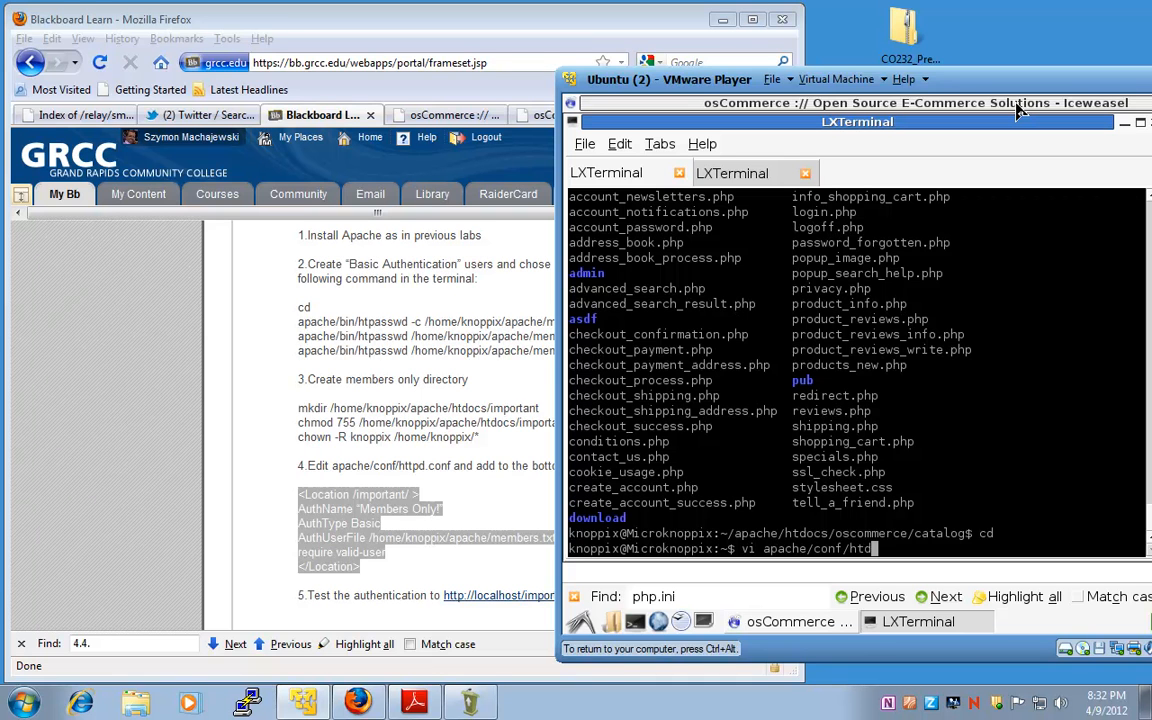
pyautogui.write('pd.conf')
pyautogui.press('Return')
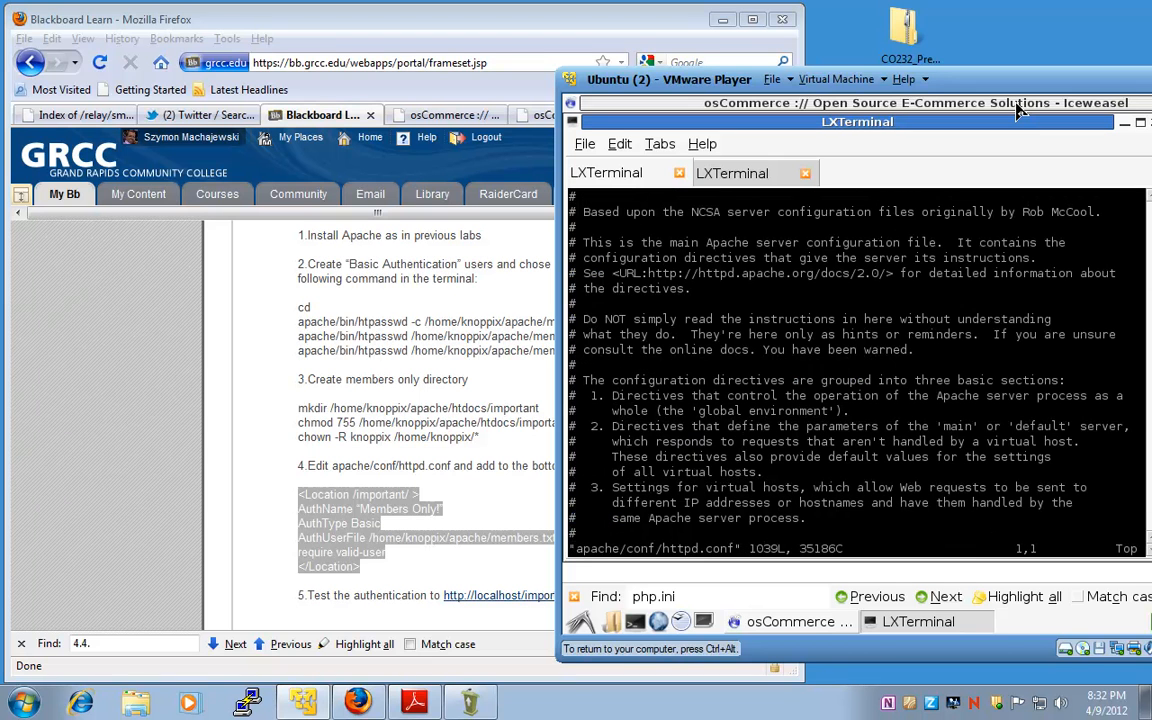
pyautogui.write(':10000')
pyautogui.press('Return')
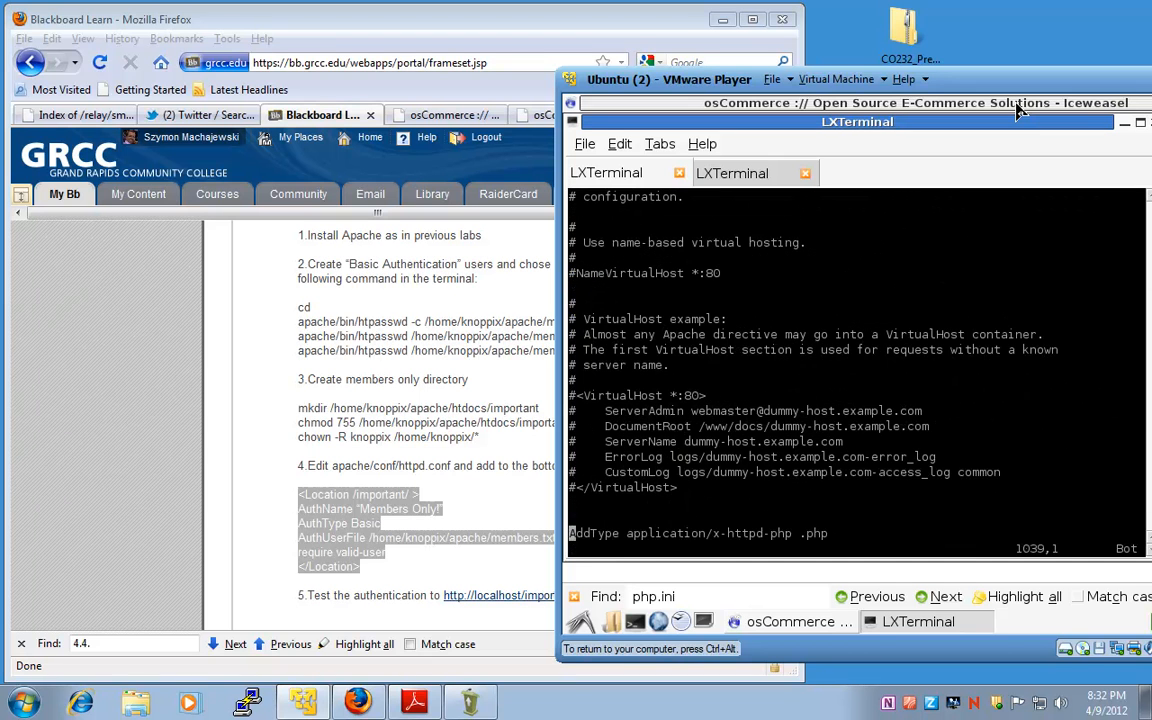
# Step: Add <Location /important/ > with AuthName "Store Admins Only!" and AuthType Basic at the file end
pyautogui.press('o')
pyautogui.press('Return')
pyautogui.write('<L')
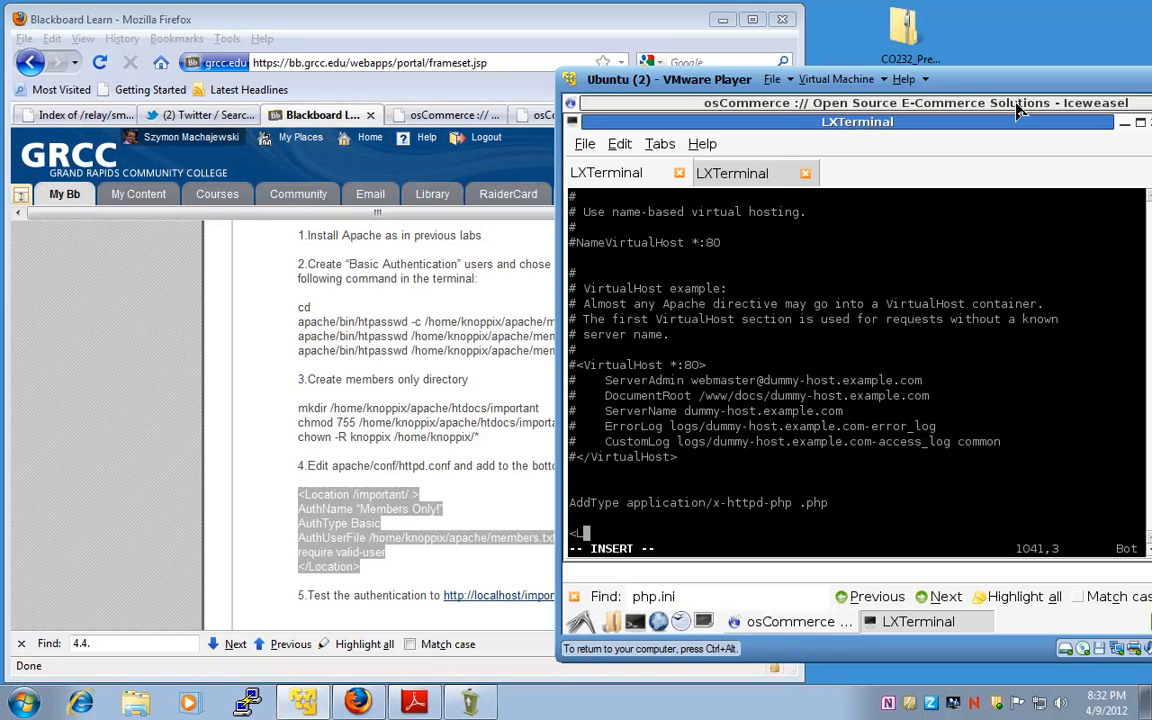
pyautogui.write('ocation ')
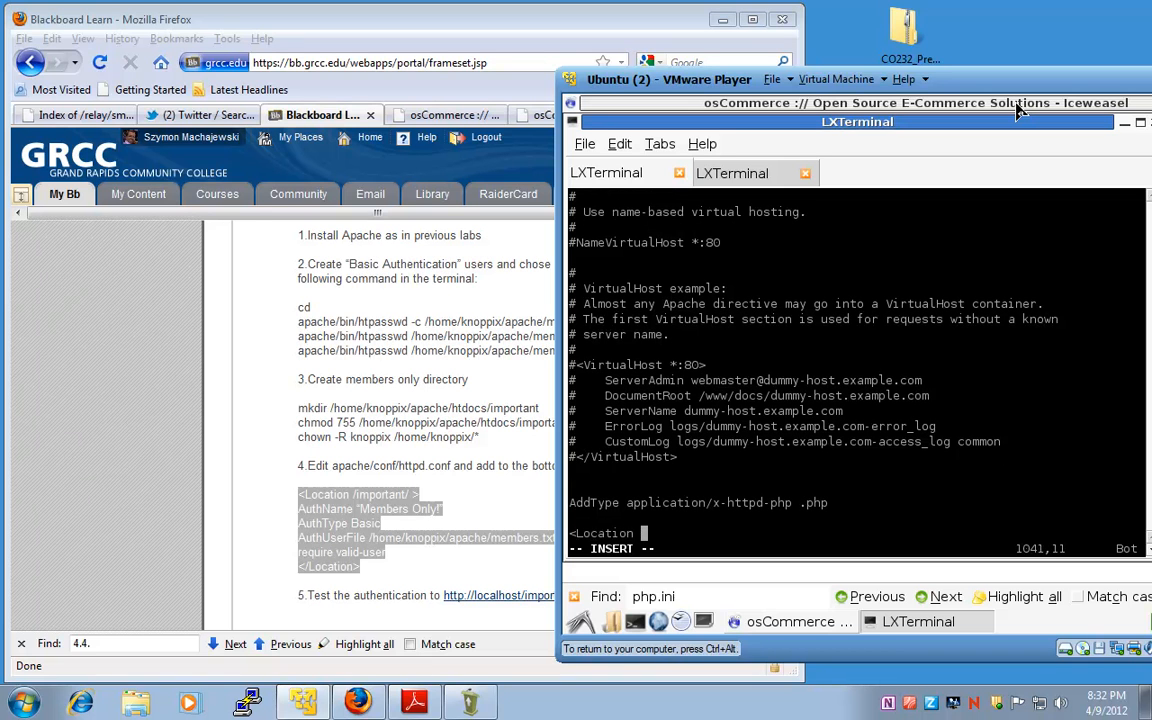
pyautogui.write('/importa')
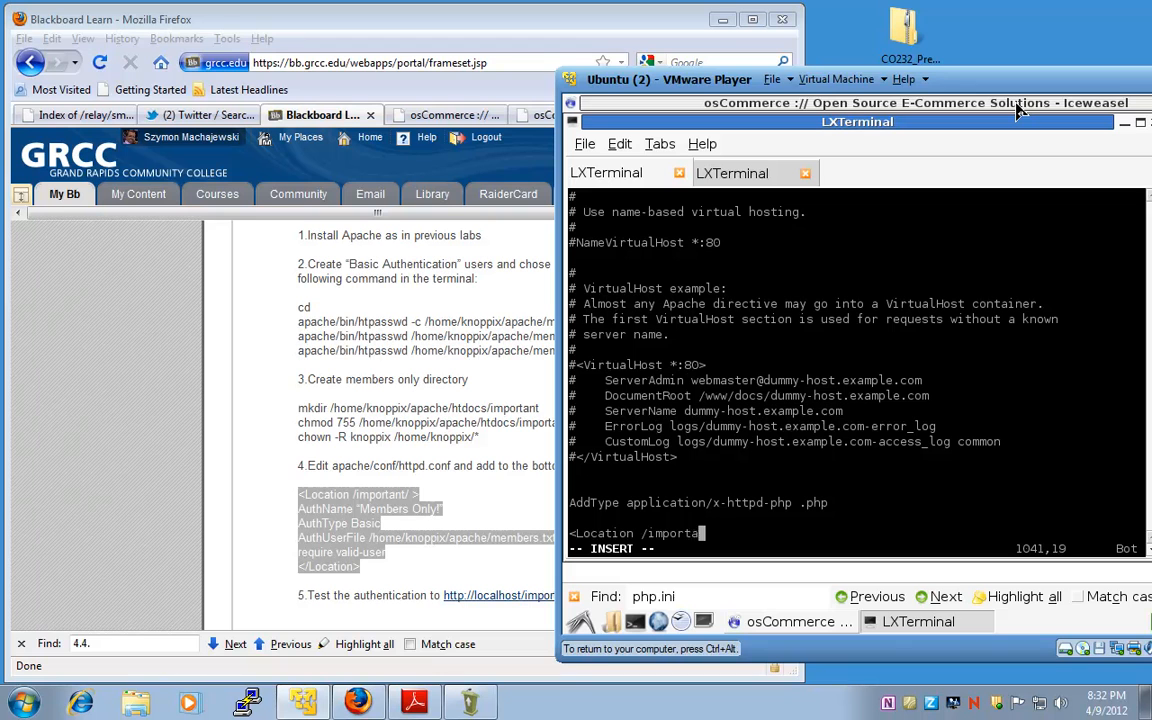
pyautogui.write('nt/ >')
pyautogui.press('Return')
pyautogui.write('Auth')
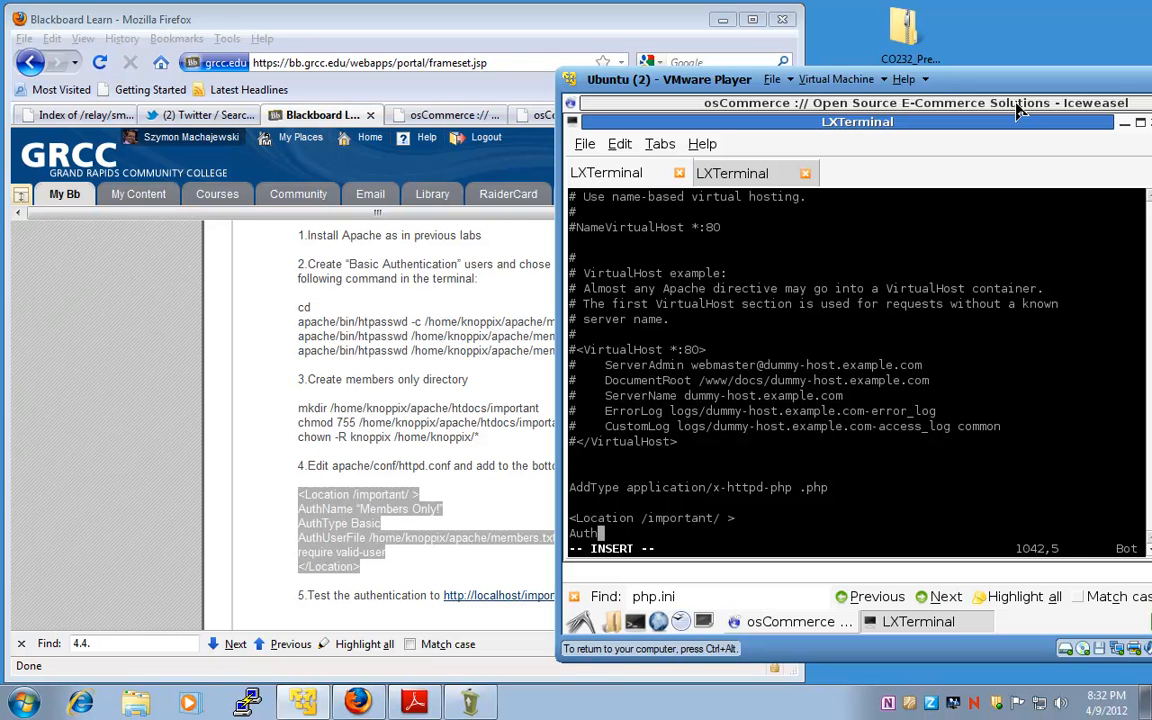
pyautogui.write('Name "Store Admins Only')
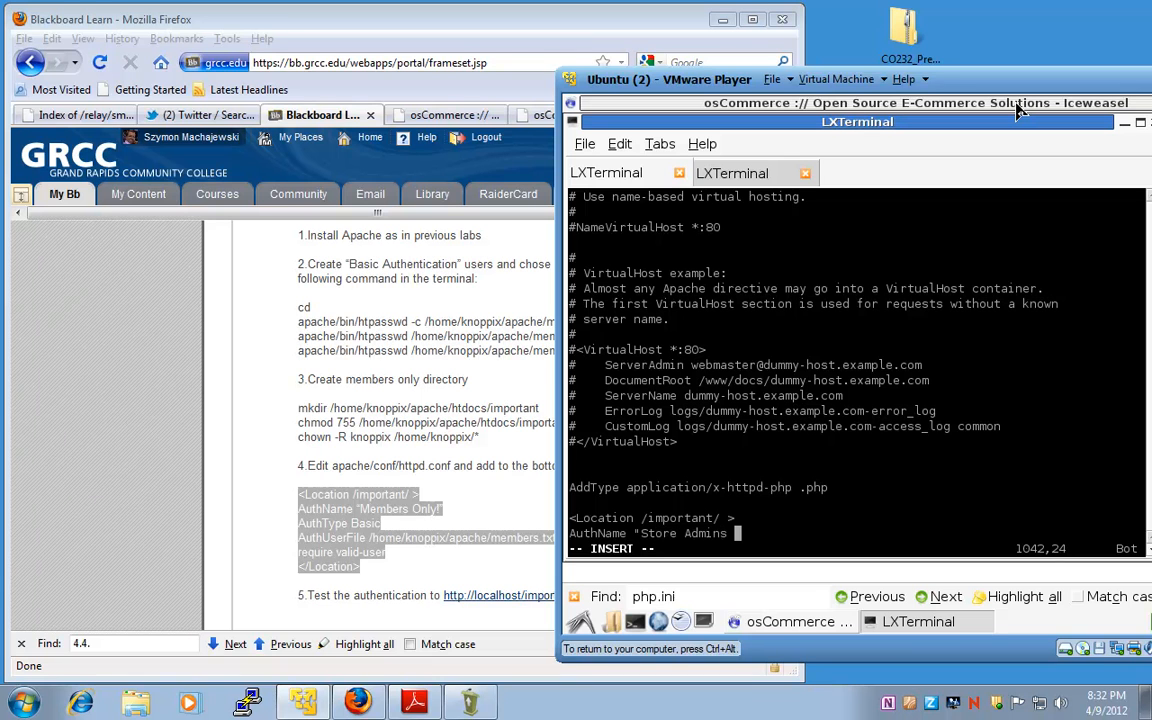
pyautogui.write('"')
pyautogui.press('Return')
pyautogui.write('Aut')
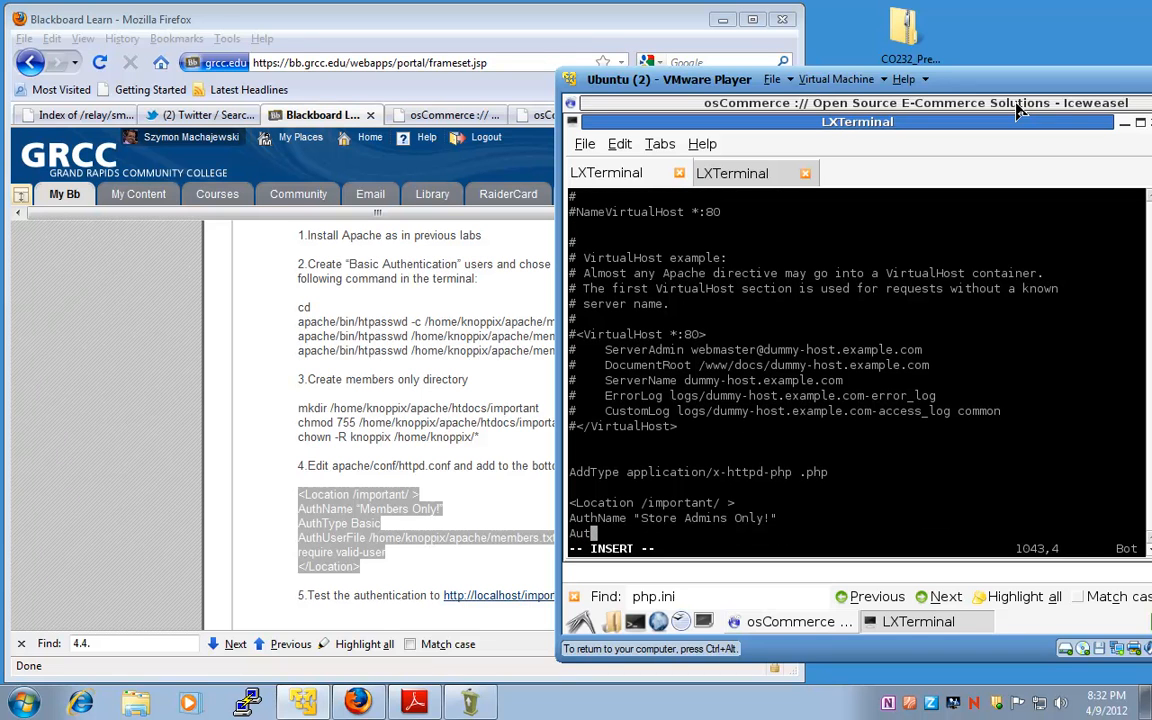
pyautogui.write('hType Basic')
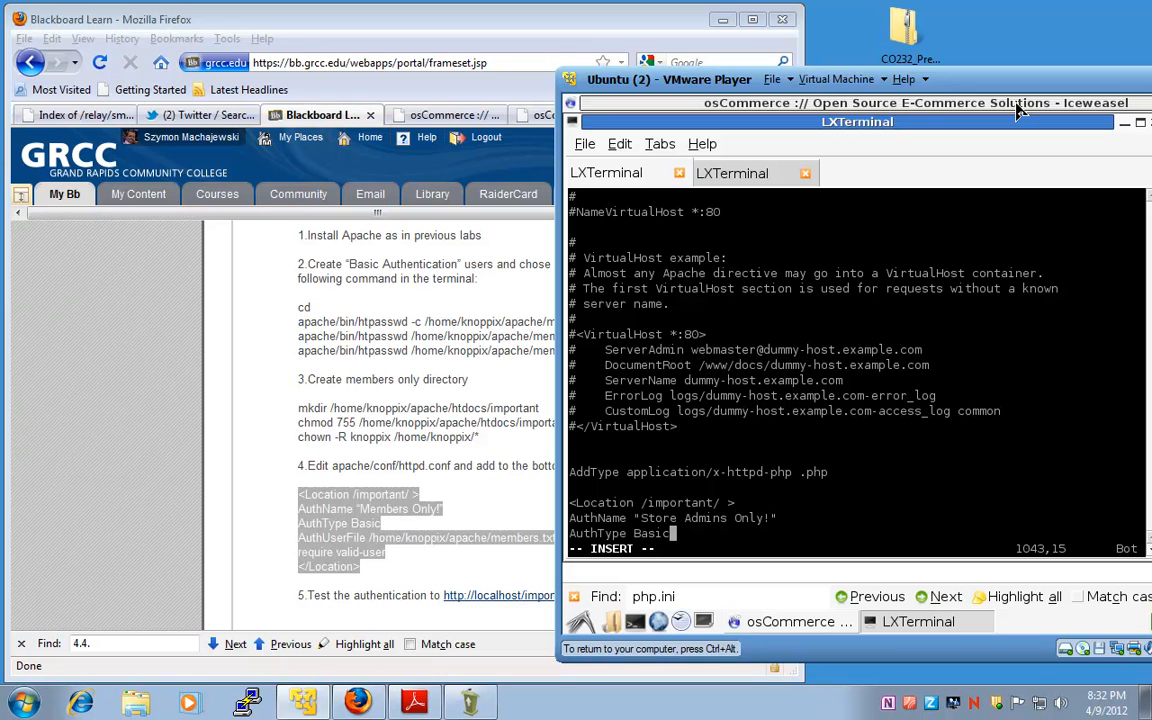
pyautogui.press('Return')
# Step: Finish with AuthUserFile /home/knoppix/apache/members.txt, require valid-user, </Location>, then save with :wq
pyautogui.write('AuthUserFile /ho')
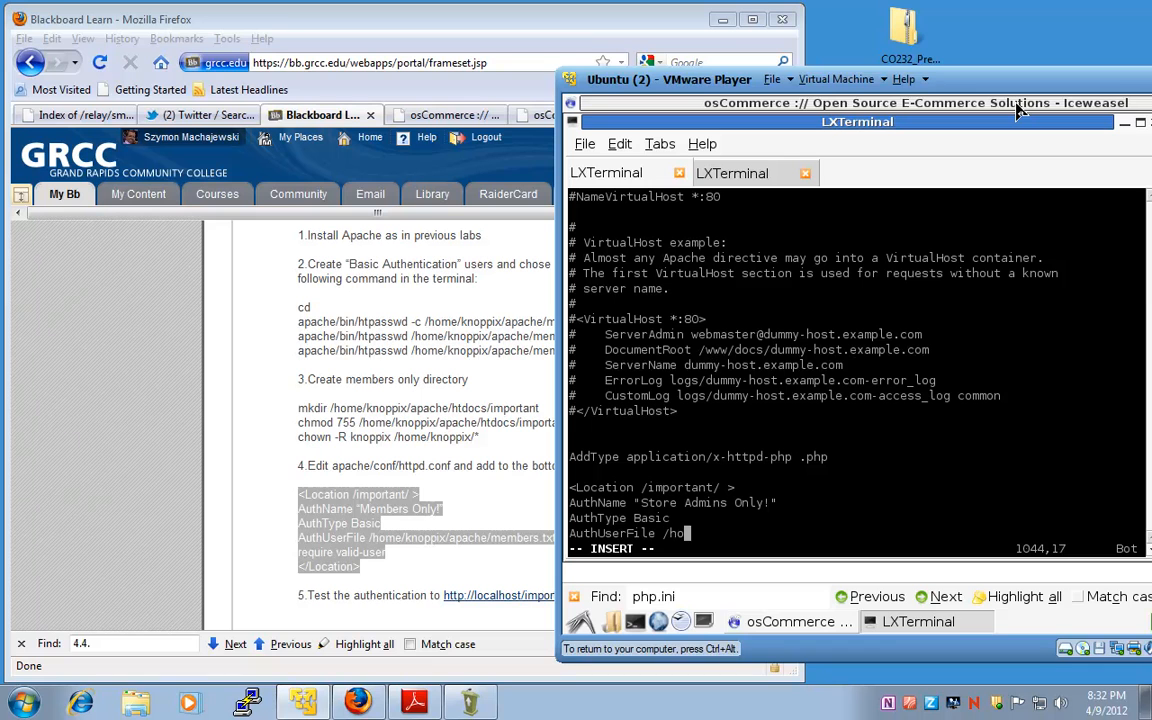
pyautogui.write('me/knoppix/')
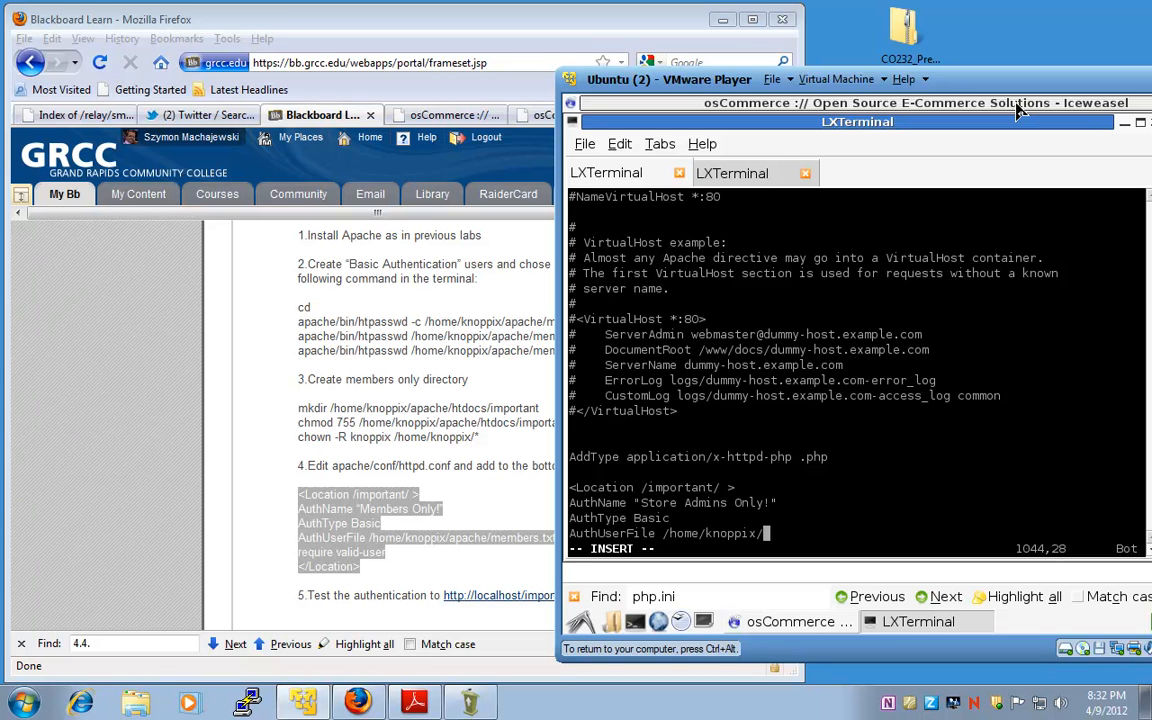
pyautogui.write('apache/members.txt')
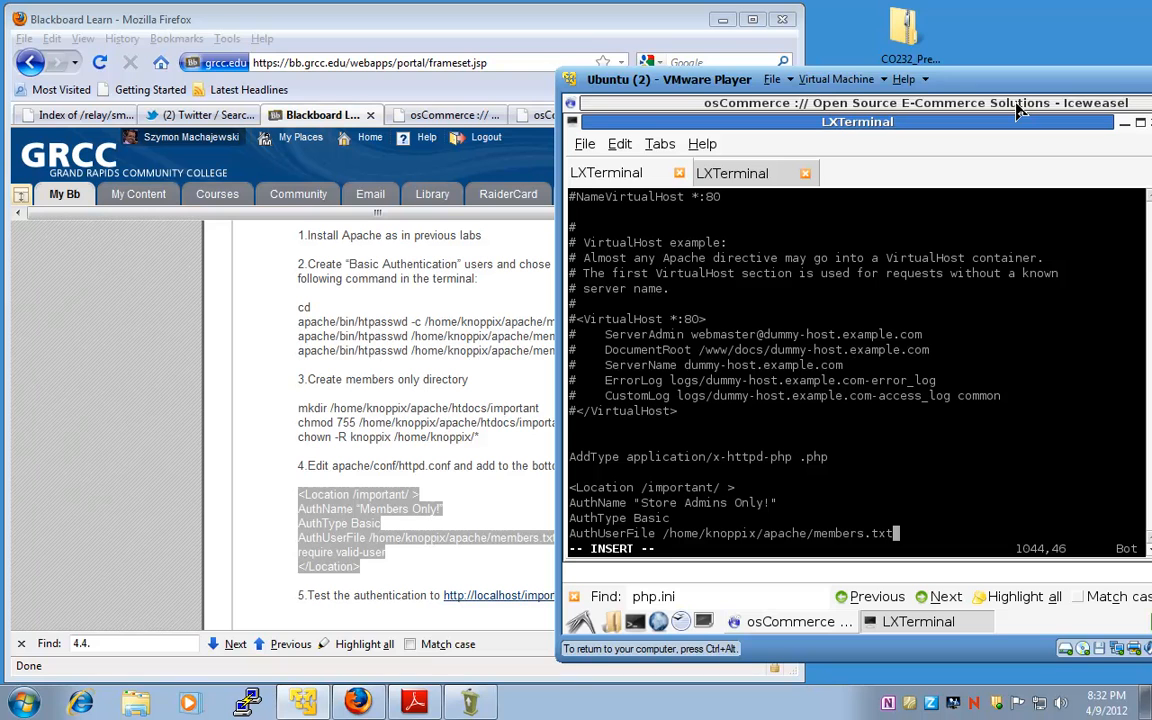
pyautogui.press('Return')
pyautogui.write('require valid-user')
pyautogui.press('Return')
pyautogui.write('</Location>')
pyautogui.press('Escape')
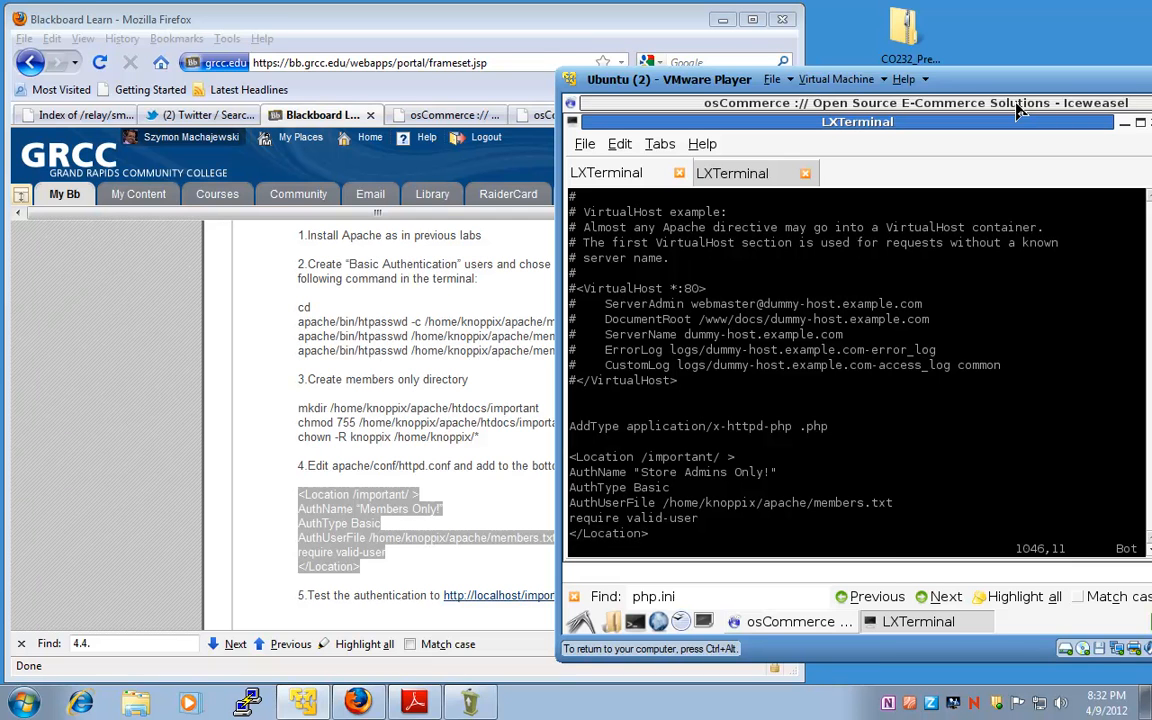
pyautogui.write(':wq')
pyautogui.press('Return')
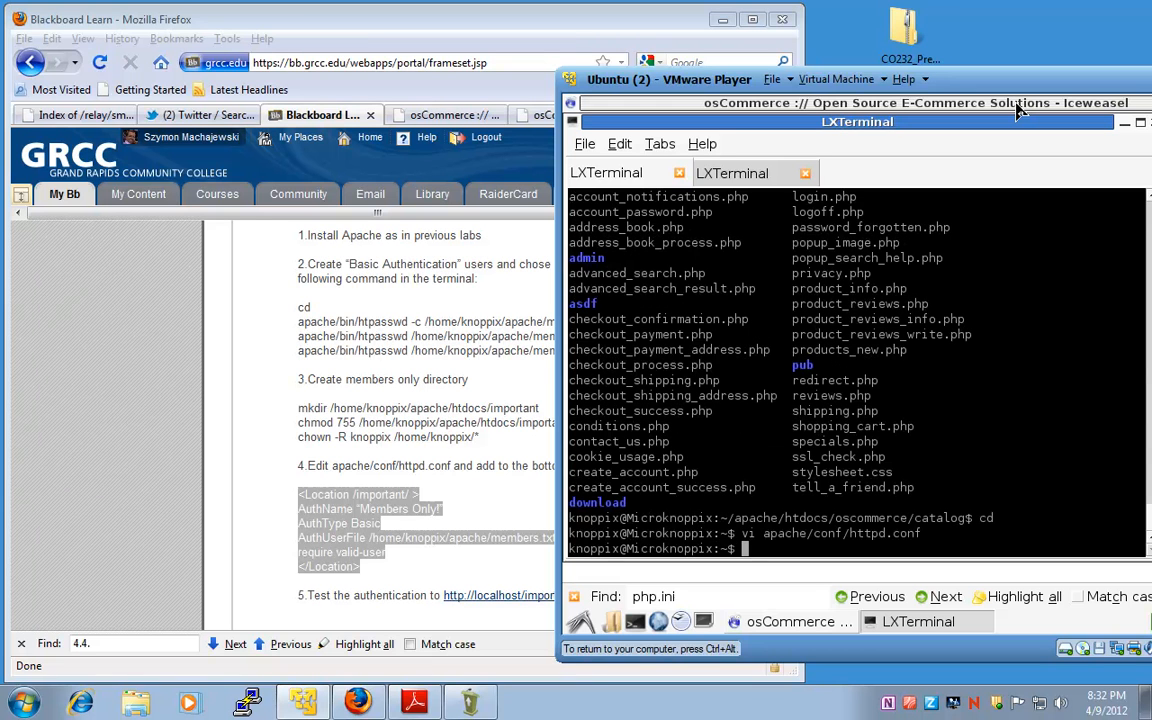
# Step: Run apache/bin/htpasswd -c with the file /home/knoppix/apache/members.txt
pyautogui.write('apache/bin/ht')
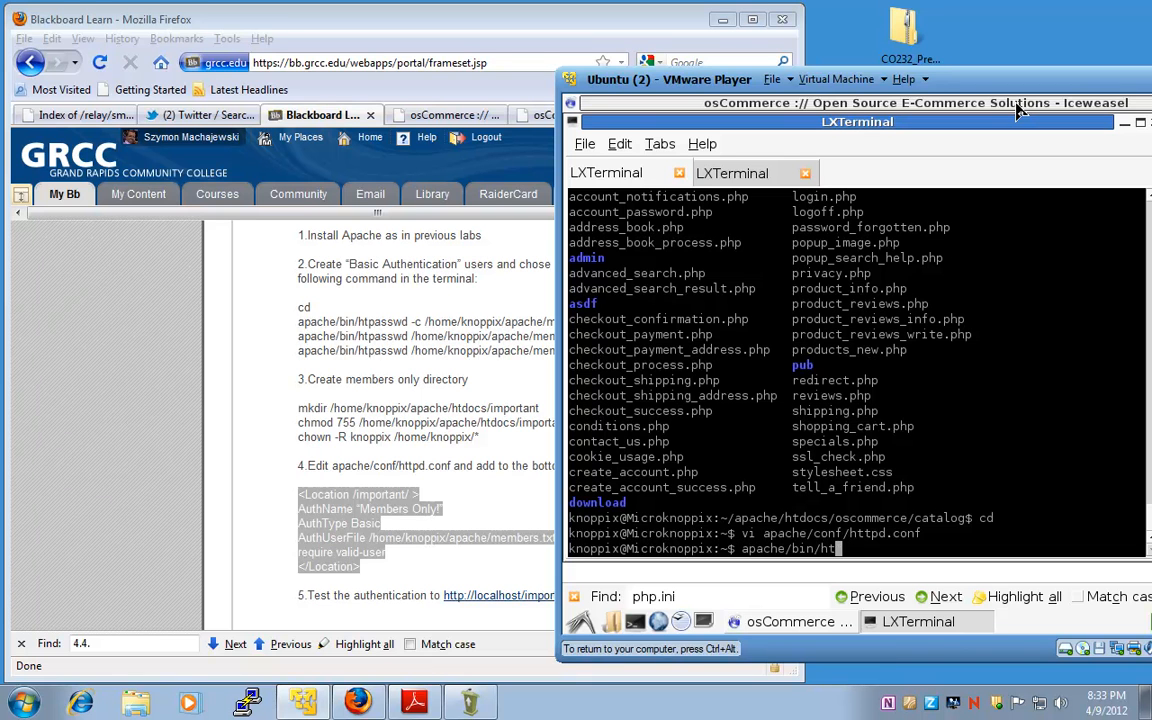
pyautogui.press('Tab')
pyautogui.press('Tab')
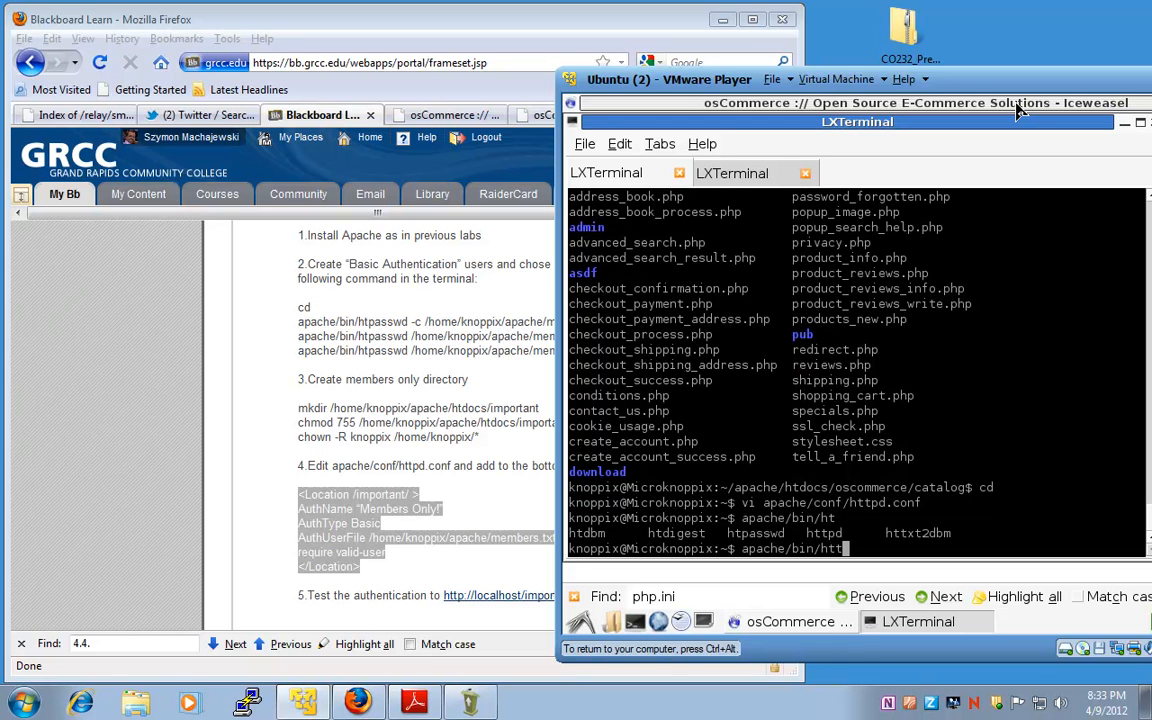
pyautogui.write('p')
pyautogui.press('Tab')
pyautogui.write('-c /home/k')
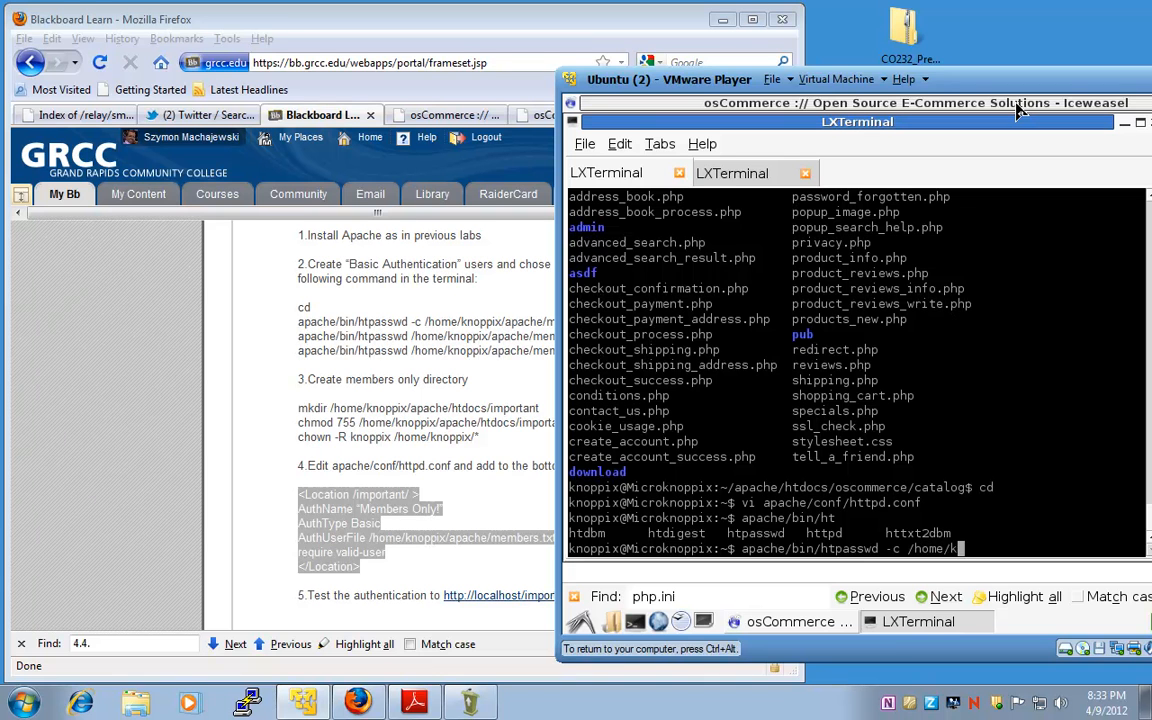
pyautogui.press('Tab')
pyautogui.write('apache/meme')
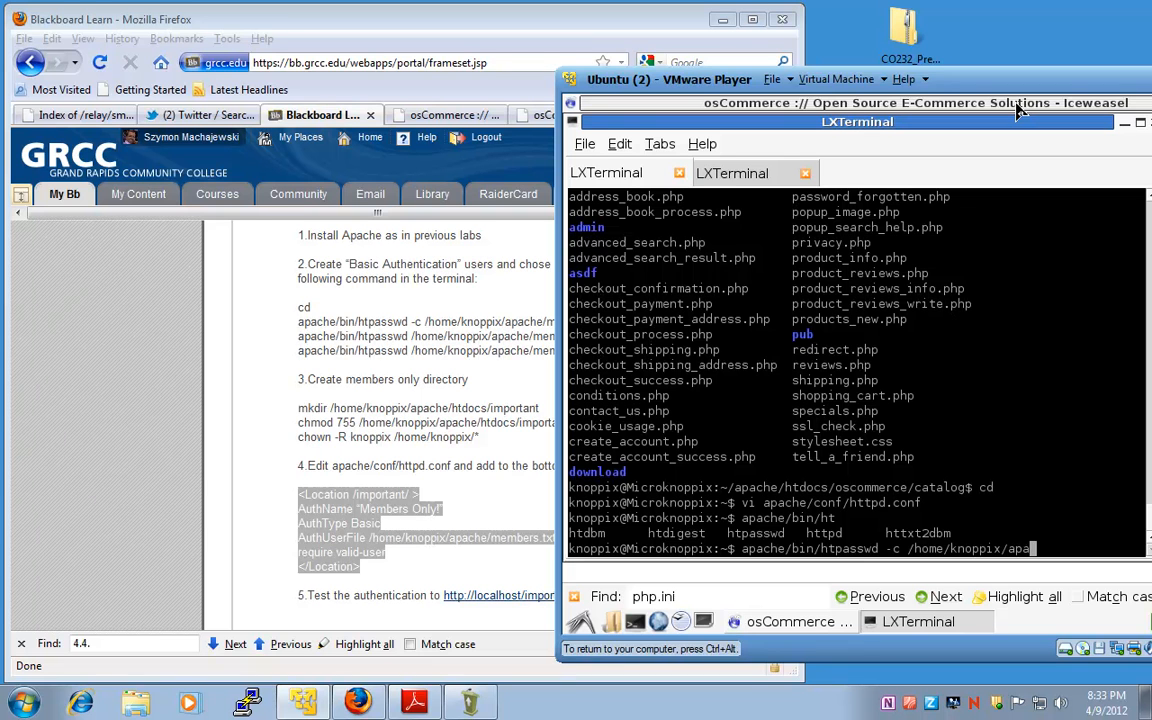
pyautogui.press('BackSpace')
pyautogui.write('bers.txt')
pyautogui.press('Return')
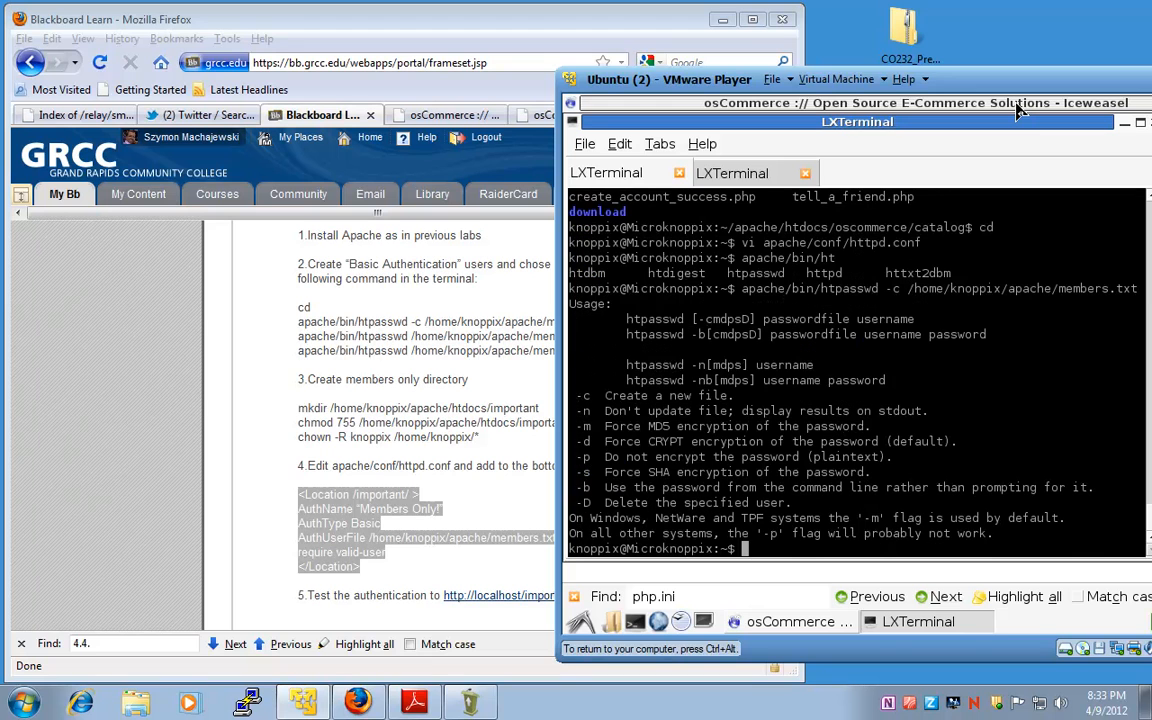
# Step: Rerun htpasswd with user name admin to create the admin entry in members.txt
pyautogui.press('Up')
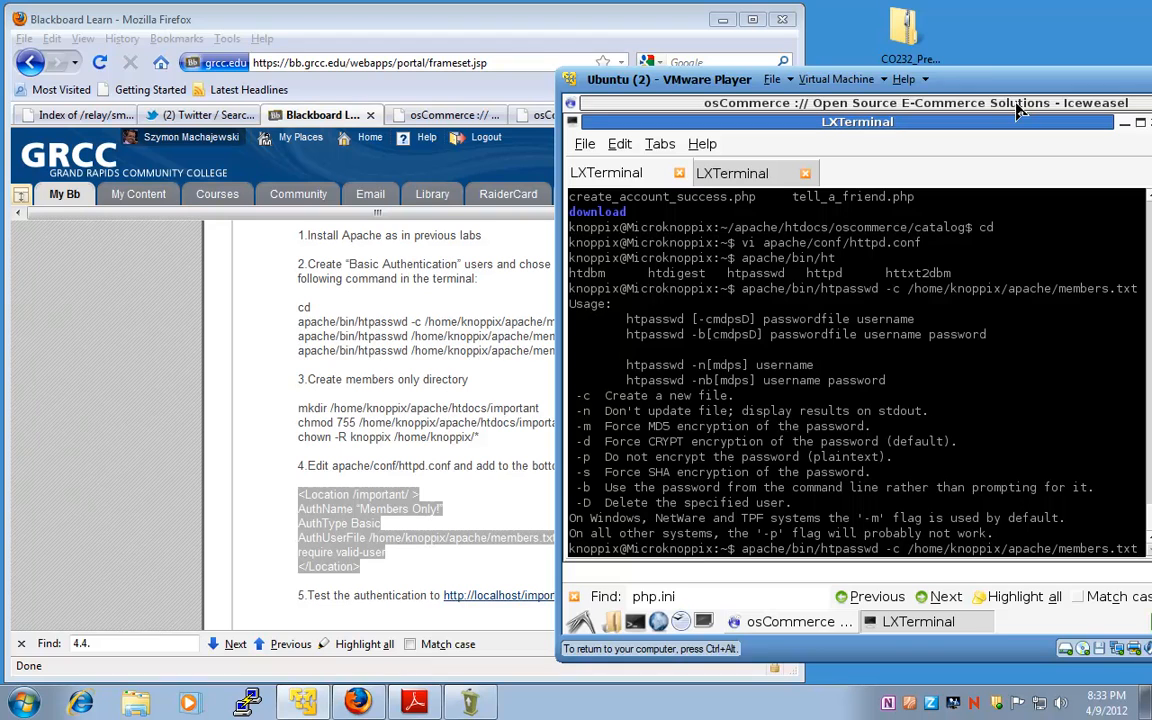
pyautogui.moveTo(893, 80); pyautogui.dragTo(783, 82)
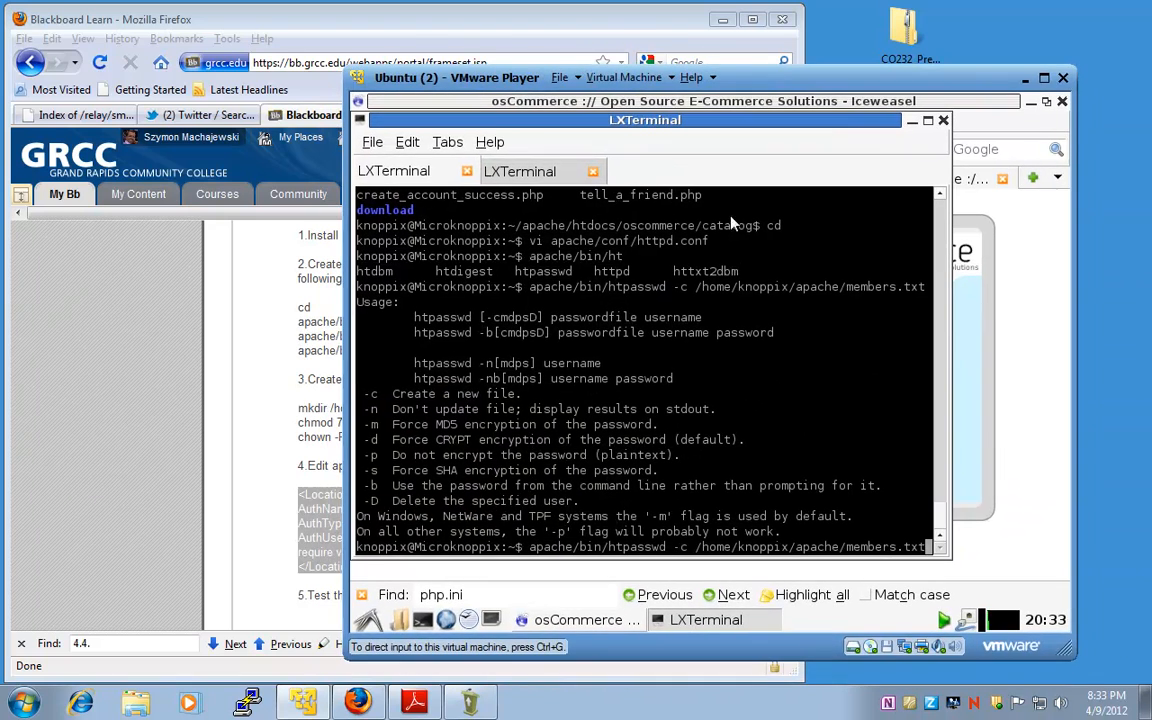
pyautogui.click(684, 348)
pyautogui.press('Return')
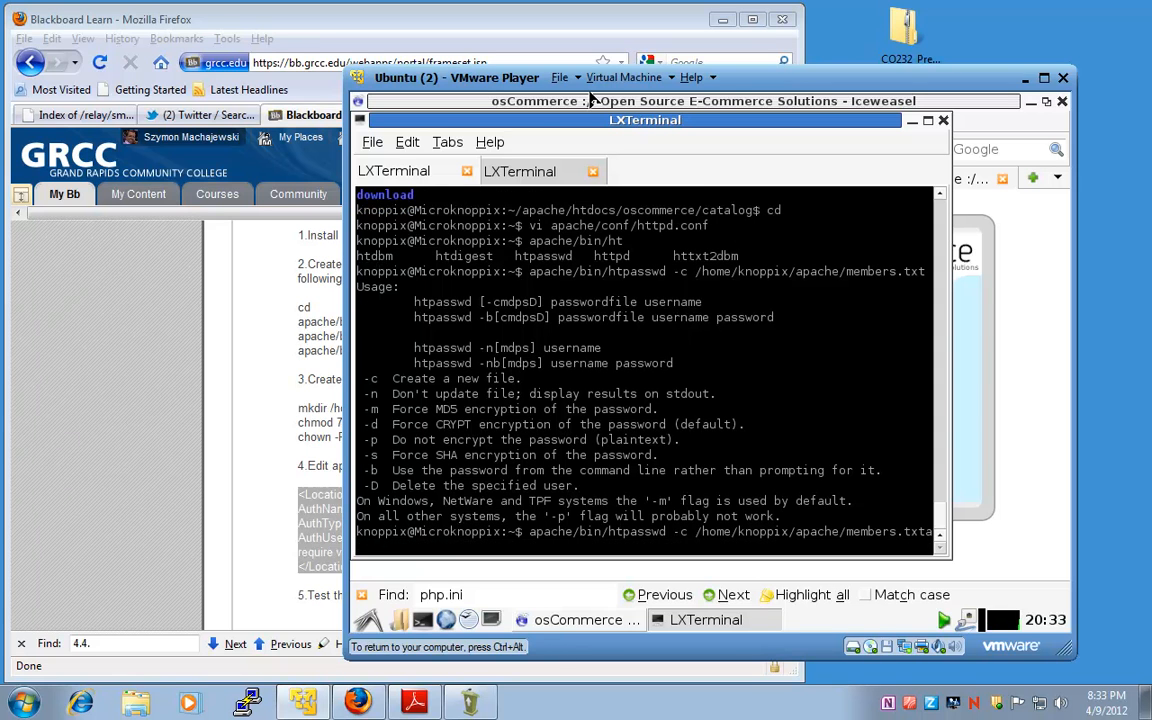
pyautogui.write('admin')
pyautogui.press('Return')
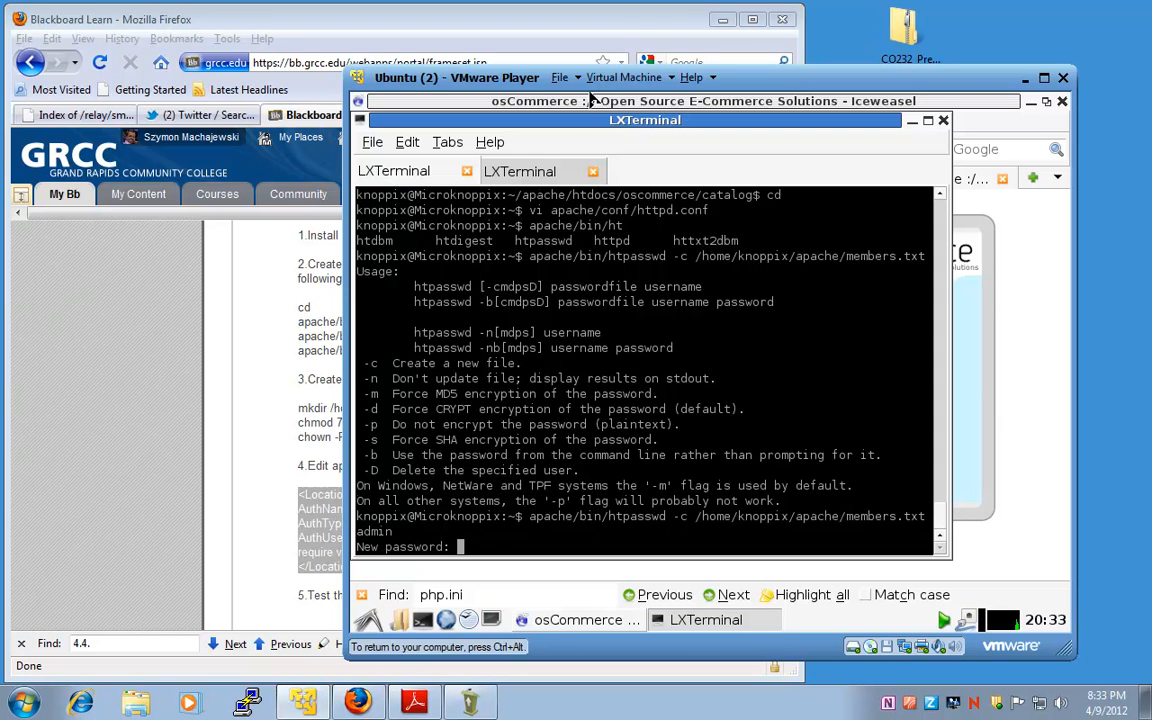
pyautogui.press('Return')
pyautogui.press('Return')
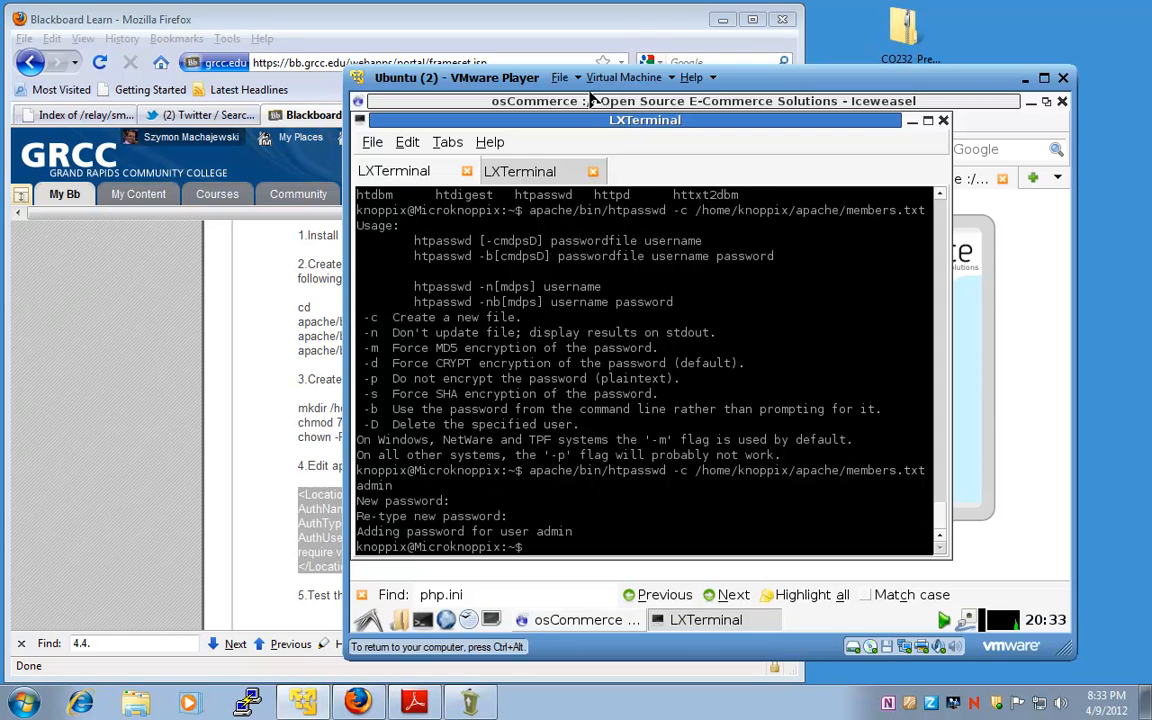
# Step: Try apachectl restart as knoppix, which fails on port 80, then switch to the root shell
pyautogui.write('apache/bin/apa')
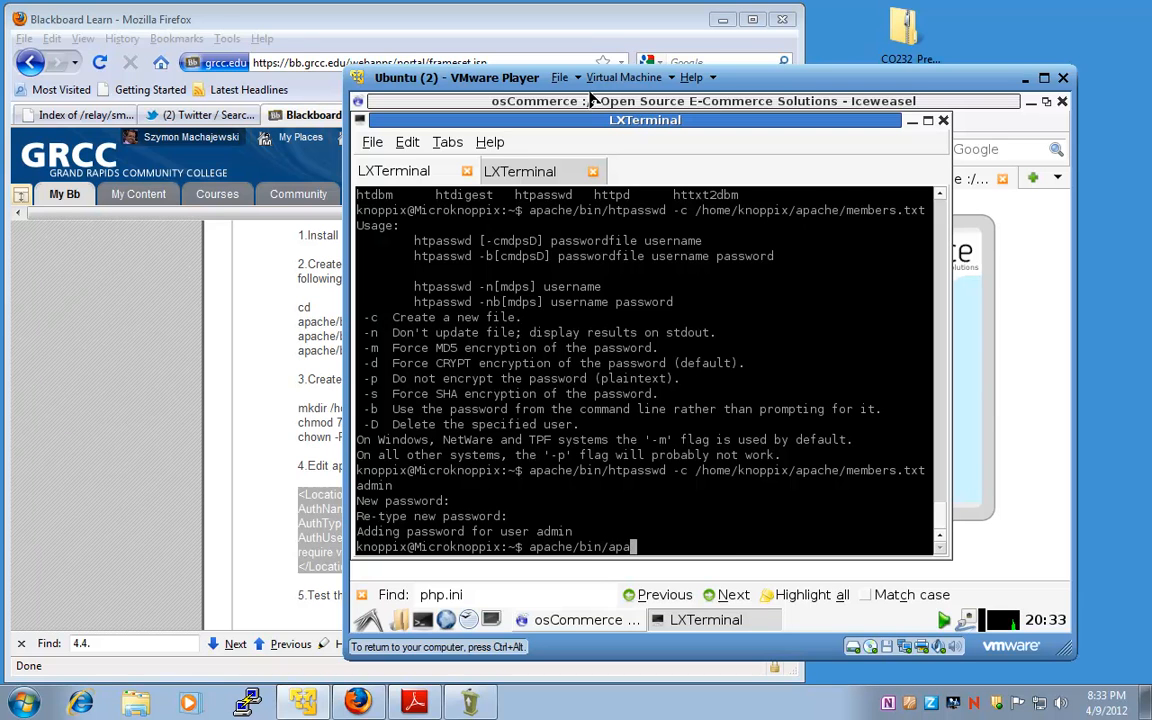
pyautogui.write('chectl restart')
pyautogui.press('Return')
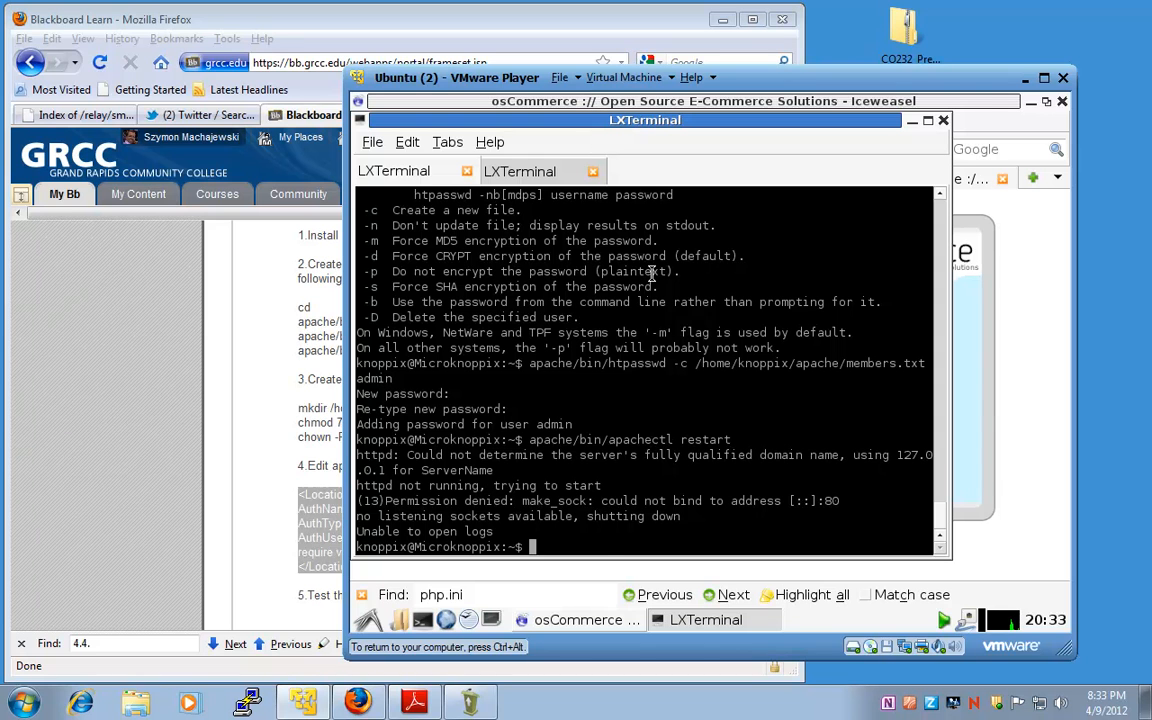
pyautogui.click(519, 172)
pyautogui.press('Up')
pyautogui.press('Up')
pyautogui.press('Up')
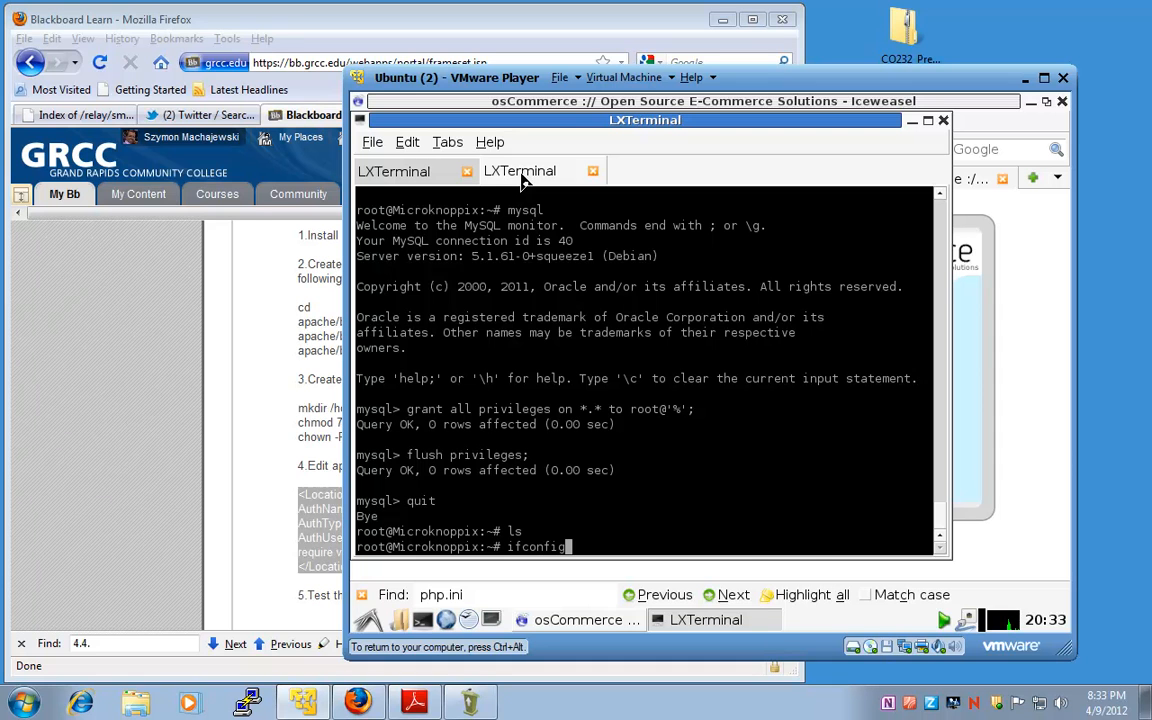
# Step: Restart Apache from the root shell, then reload the osCommerce admin page twice to check for a login prompt
pyautogui.press('Up')
pyautogui.press('Up')
pyautogui.press('Return')
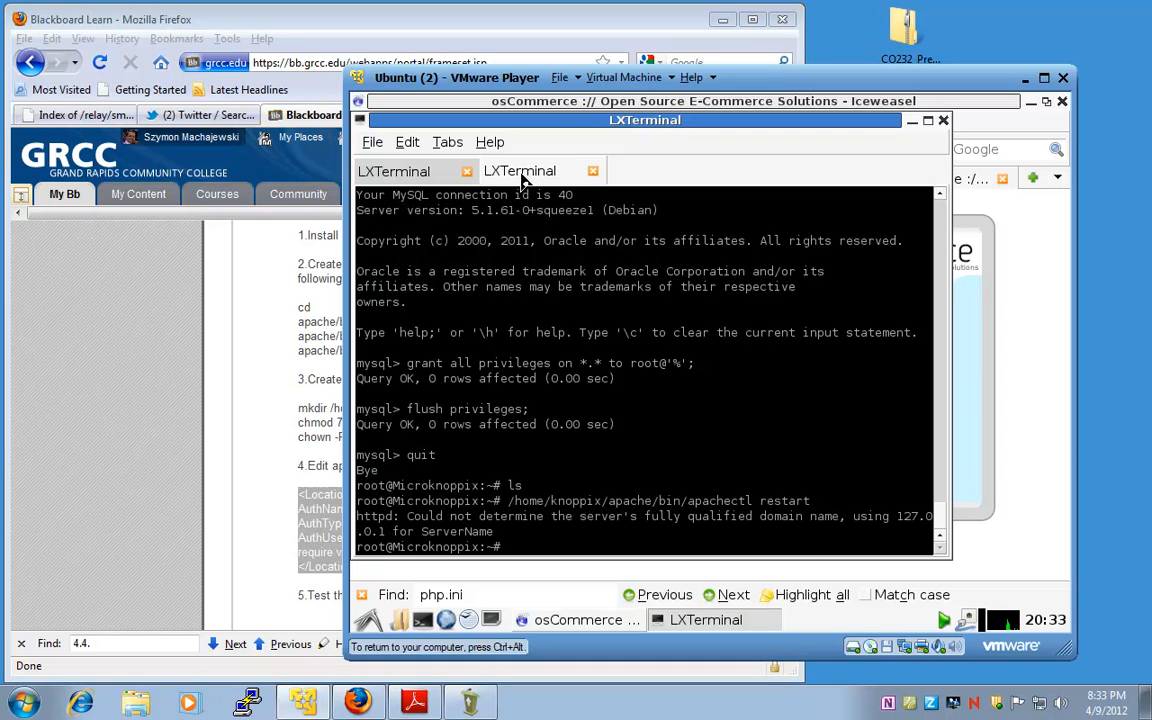
pyautogui.click(215, 258)
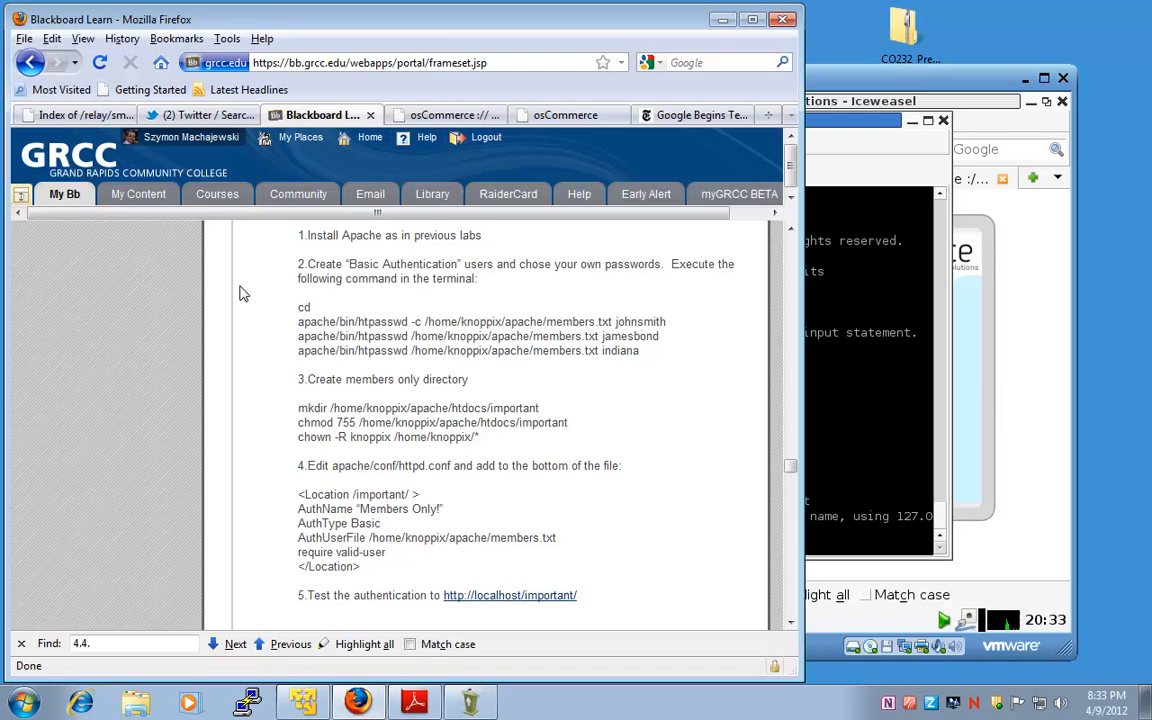
pyautogui.click(519, 120)
pyautogui.click(102, 62)
pyautogui.click(102, 62)
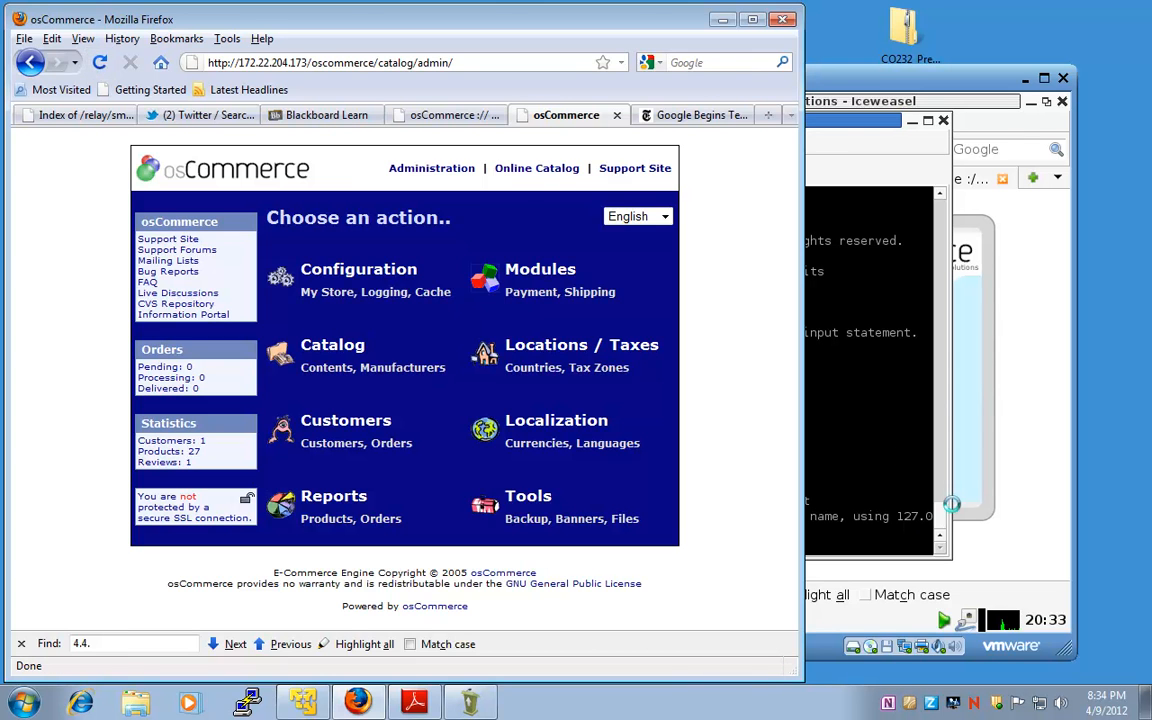
pyautogui.click(856, 454)
pyautogui.press('Up')
pyautogui.press('Up')
pyautogui.press('Up')
pyautogui.press('Up')
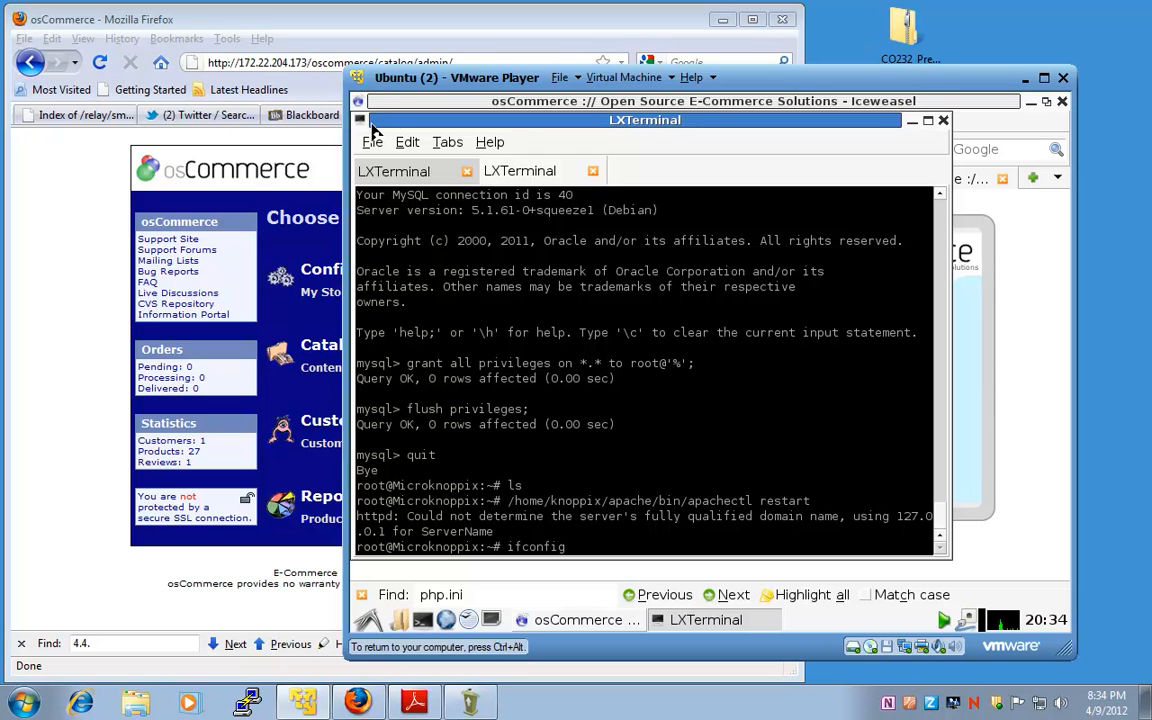
# Step: Open apache/conf/httpd.conf in vi and move to the <Location /important/> block
pyautogui.click(410, 171)
pyautogui.press('Up')
pyautogui.press('Up')
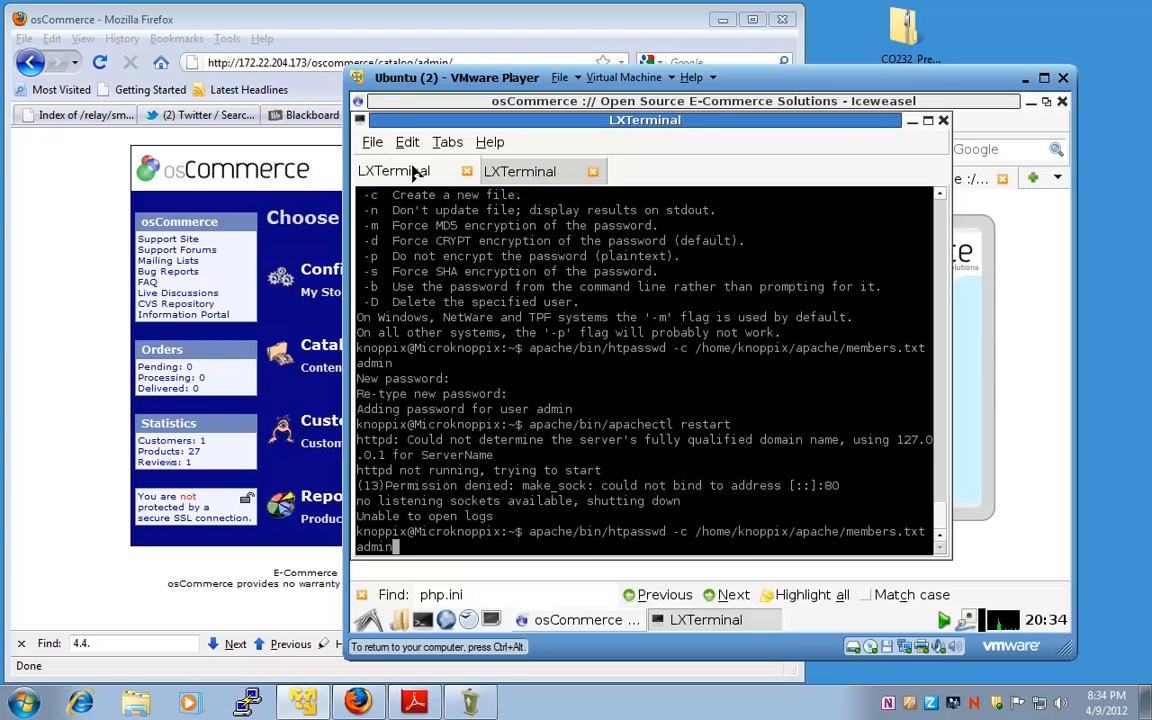
pyautogui.press('Return')
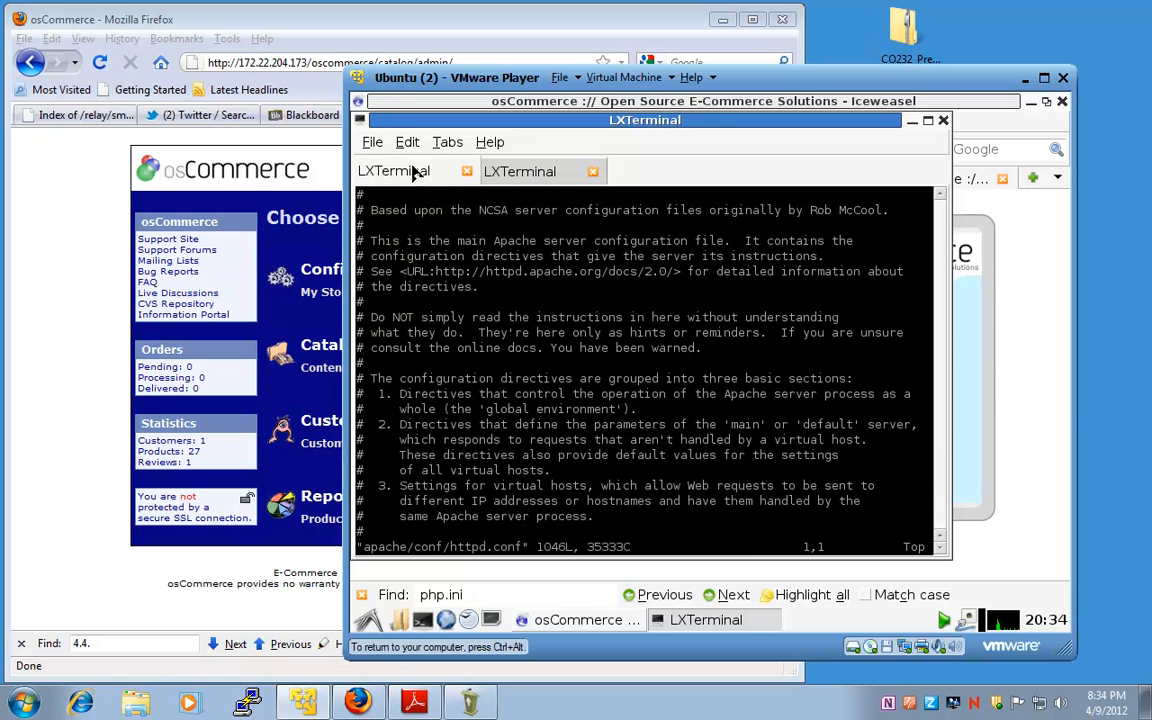
pyautogui.press('pagedown')
pyautogui.press('pagedown')
pyautogui.press('pagedown')
pyautogui.press('pagedown')
pyautogui.press('pagedown')
pyautogui.press('pagedown')
pyautogui.press('pagedown')
pyautogui.press('pagedown')
pyautogui.press('pagedown')
pyautogui.press('pagedown')
pyautogui.press('pagedown')
pyautogui.press('pagedown')
pyautogui.press('pagedown')
pyautogui.press('pagedown')
pyautogui.press('pagedown')
pyautogui.press('pagedown')
pyautogui.press('pagedown')
pyautogui.press('pagedown')
pyautogui.press('pagedown')
pyautogui.press('pagedown')
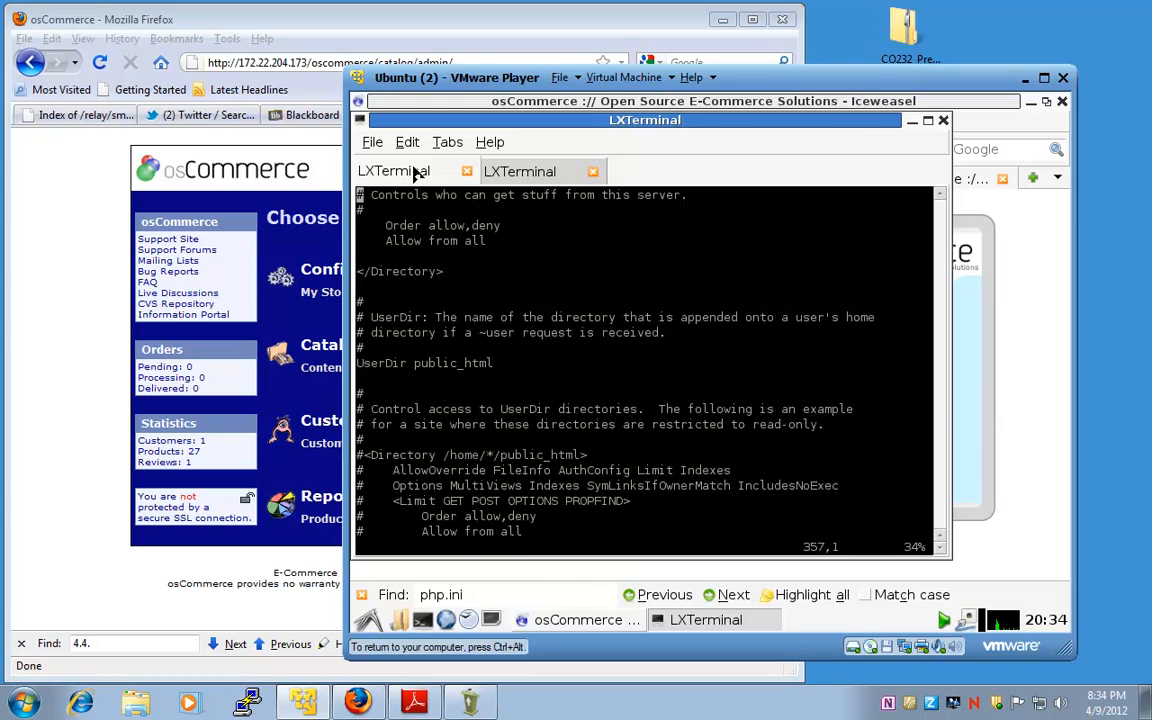
pyautogui.press('pagedown')
pyautogui.press('pagedown')
pyautogui.press('pagedown')
pyautogui.press('pagedown')
pyautogui.press('pagedown')
pyautogui.press('pagedown')
pyautogui.press('pagedown')
pyautogui.press('pagedown')
pyautogui.press('pagedown')
pyautogui.press('pagedown')
pyautogui.press('pagedown')
pyautogui.press('pagedown')
pyautogui.press('pagedown')
pyautogui.press('pagedown')
pyautogui.press('pagedown')
pyautogui.press('pagedown')
pyautogui.press('pagedown')
pyautogui.press('pagedown')
pyautogui.press('pagedown')
pyautogui.press('Up')
pyautogui.press('Up')
pyautogui.press('Up')
pyautogui.press('Up')
pyautogui.press('Up')
pyautogui.press('End')
# Step: Change the Location path to /oscommerce/catalog/admin/ and save the file with :wq
pyautogui.press('Left')
pyautogui.press('Left')
pyautogui.press('Left')
pyautogui.press('Left')
pyautogui.press('Left')
pyautogui.press('Left')
pyautogui.press('Left')
pyautogui.press('Left')
pyautogui.press('Left')
pyautogui.press('Left')
pyautogui.press('Left')
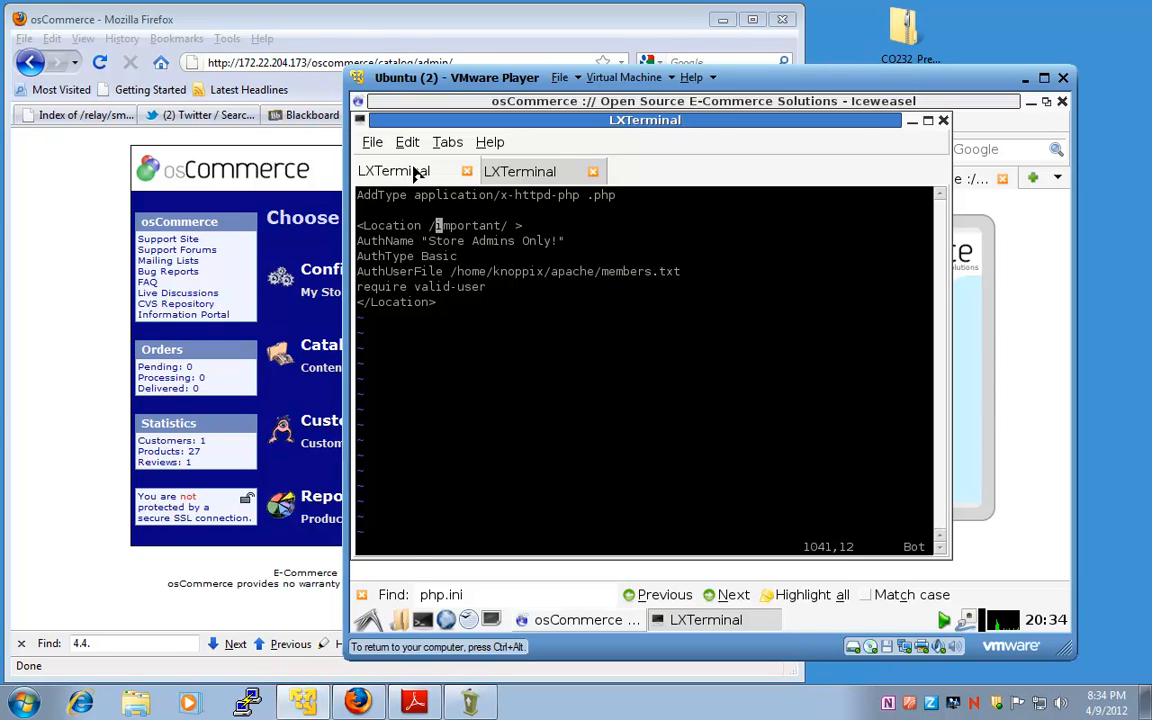
pyautogui.write('cwoscommerc')
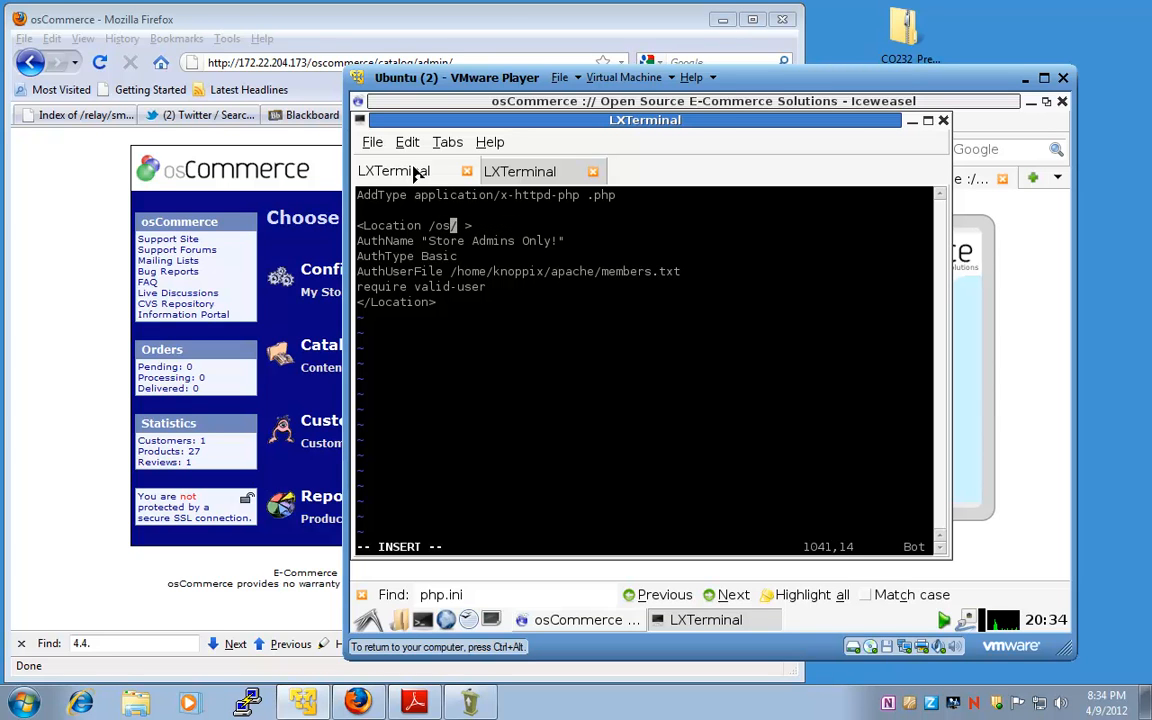
pyautogui.write('e/ca')
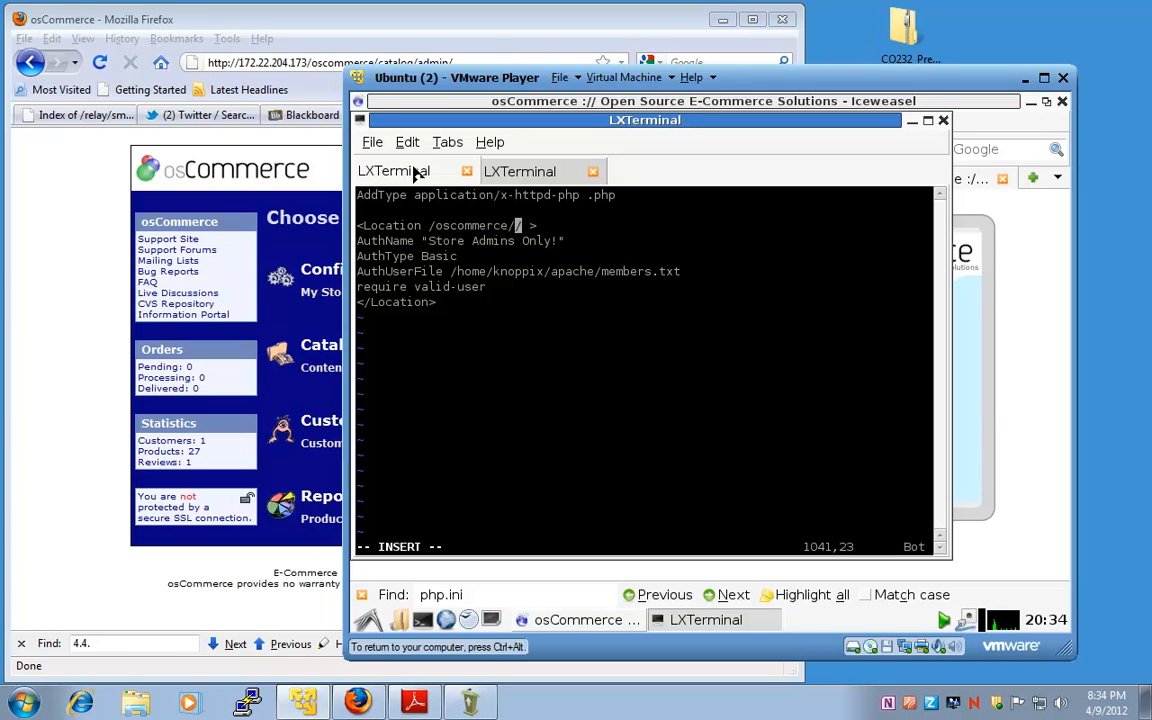
pyautogui.write('talog/a')
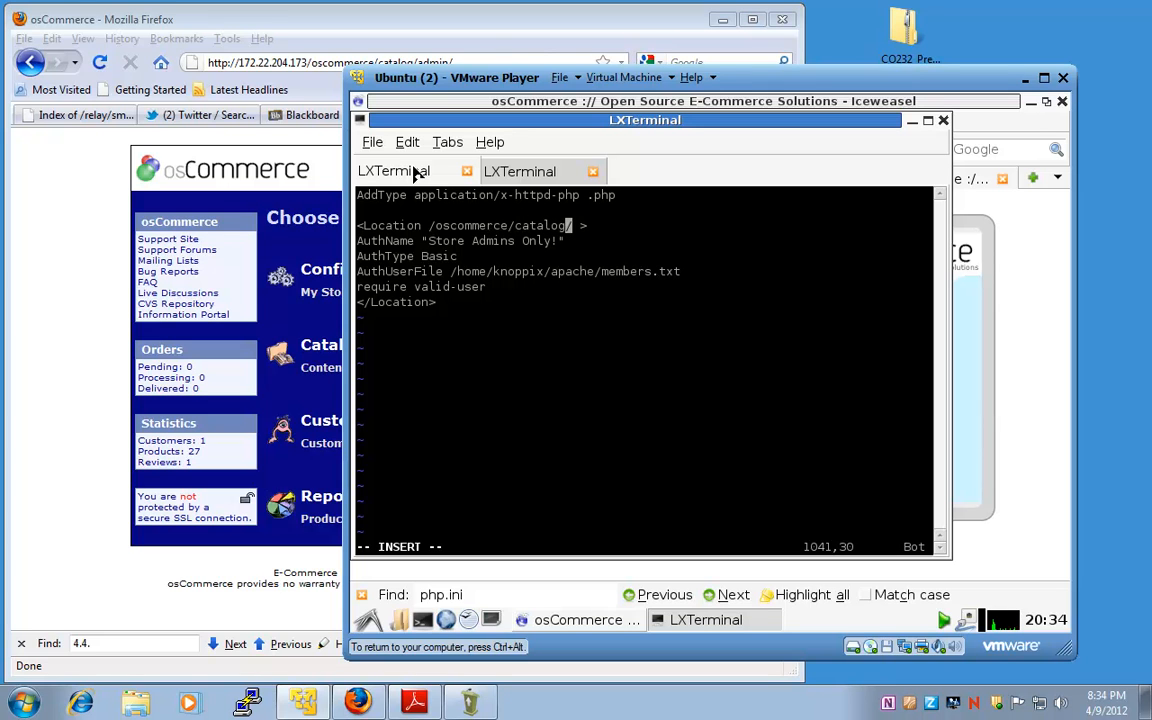
pyautogui.write('dmin/')
pyautogui.press('Escape')
pyautogui.press('Right')
pyautogui.write('x')
pyautogui.write(':')
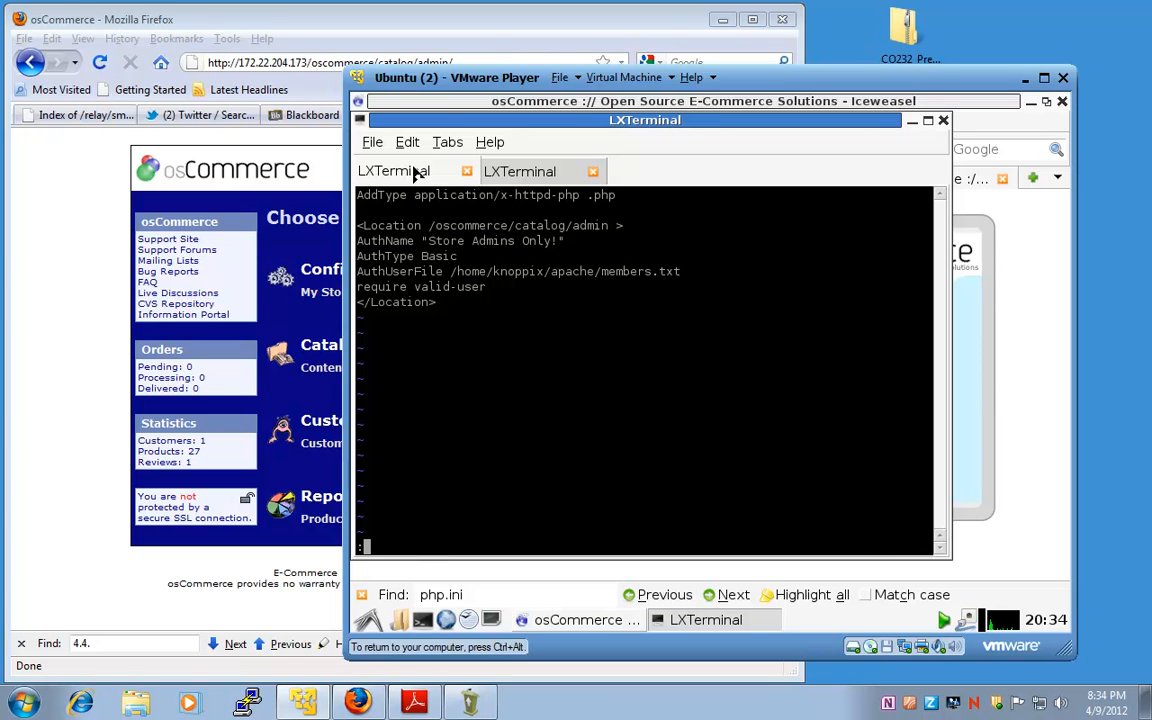
pyautogui.press('Escape')
pyautogui.write('in/')
pyautogui.press('Escape')
pyautogui.write(':wq')
pyautogui.press('Return')
# Step: Restart Apache as root and reload the osCommerce admin page in Firefox
pyautogui.press('Up')
pyautogui.click(555, 171)
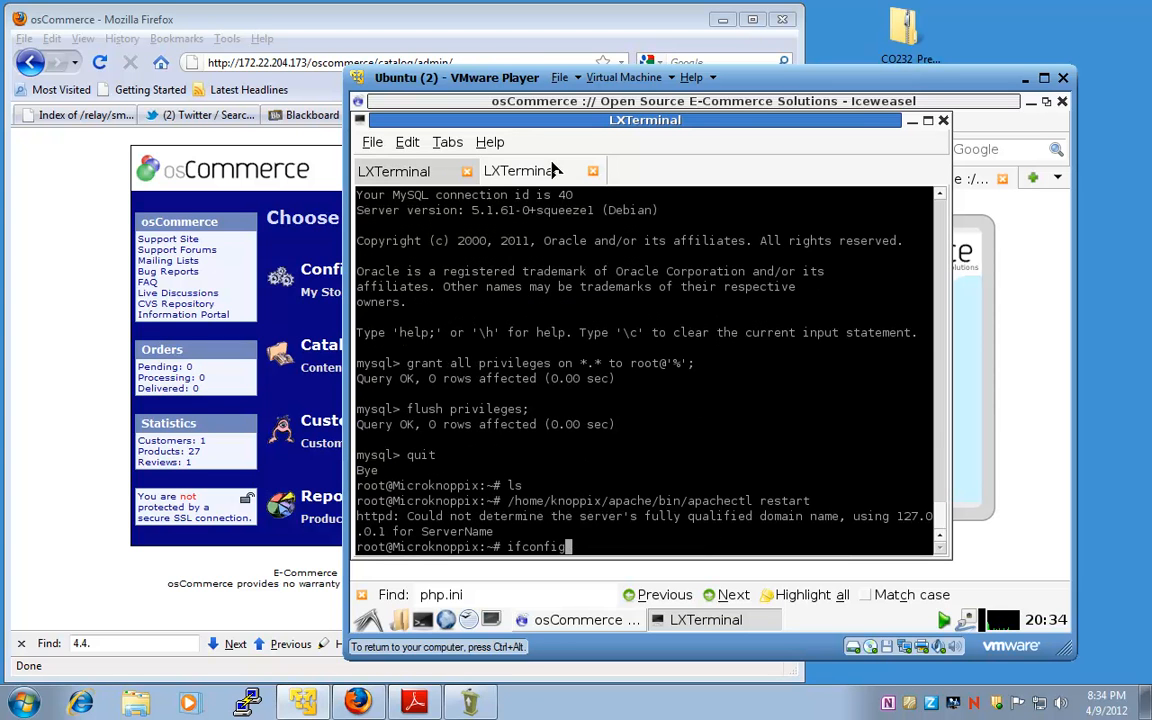
pyautogui.press('Up')
pyautogui.press('Up')
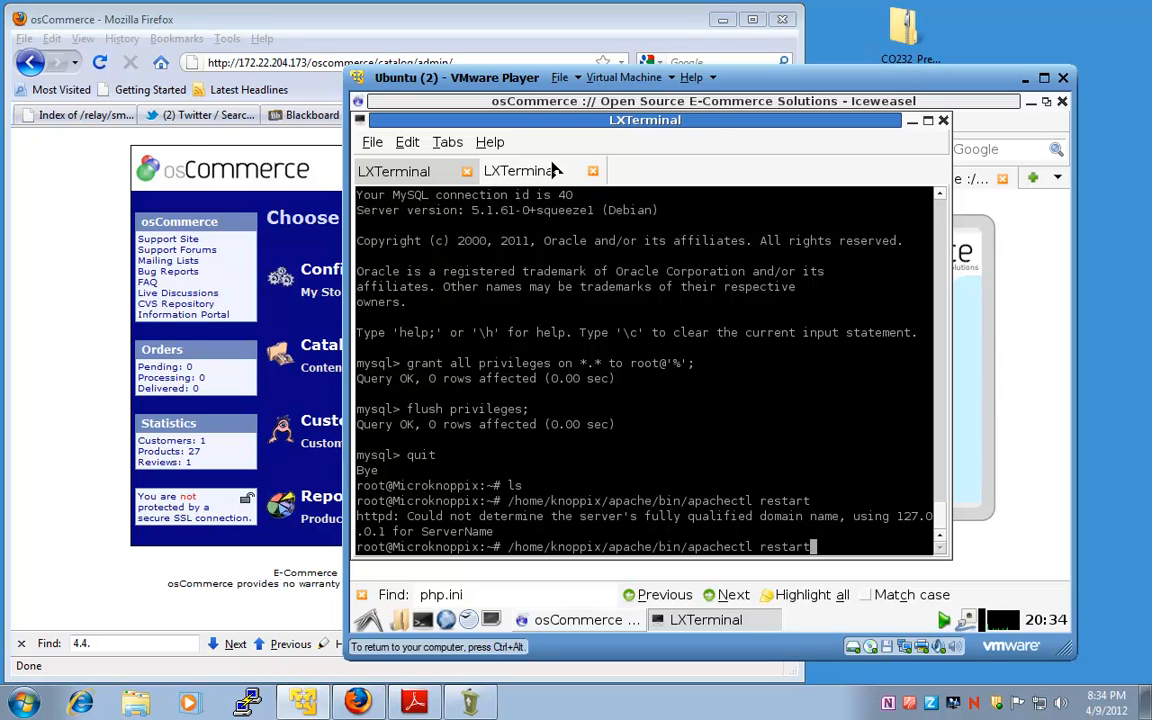
pyautogui.press('Down')
pyautogui.press('Down')
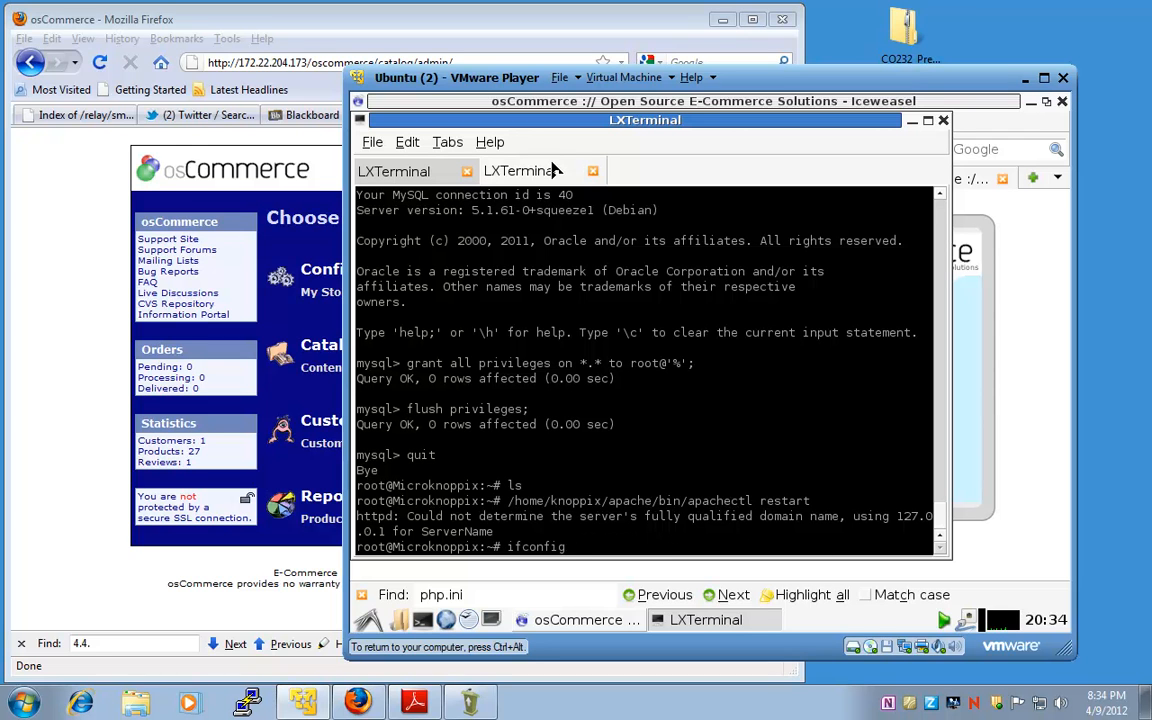
pyautogui.press('Up')
pyautogui.press('Return')
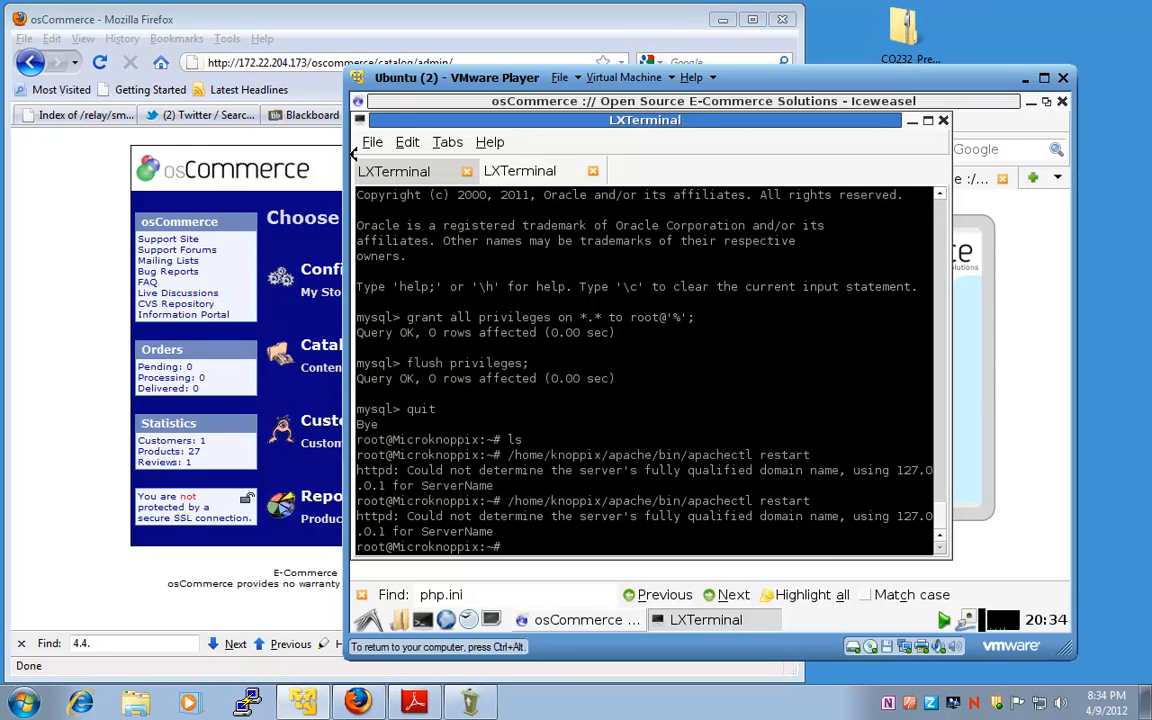
pyautogui.click(84, 234)
pyautogui.click(100, 63)
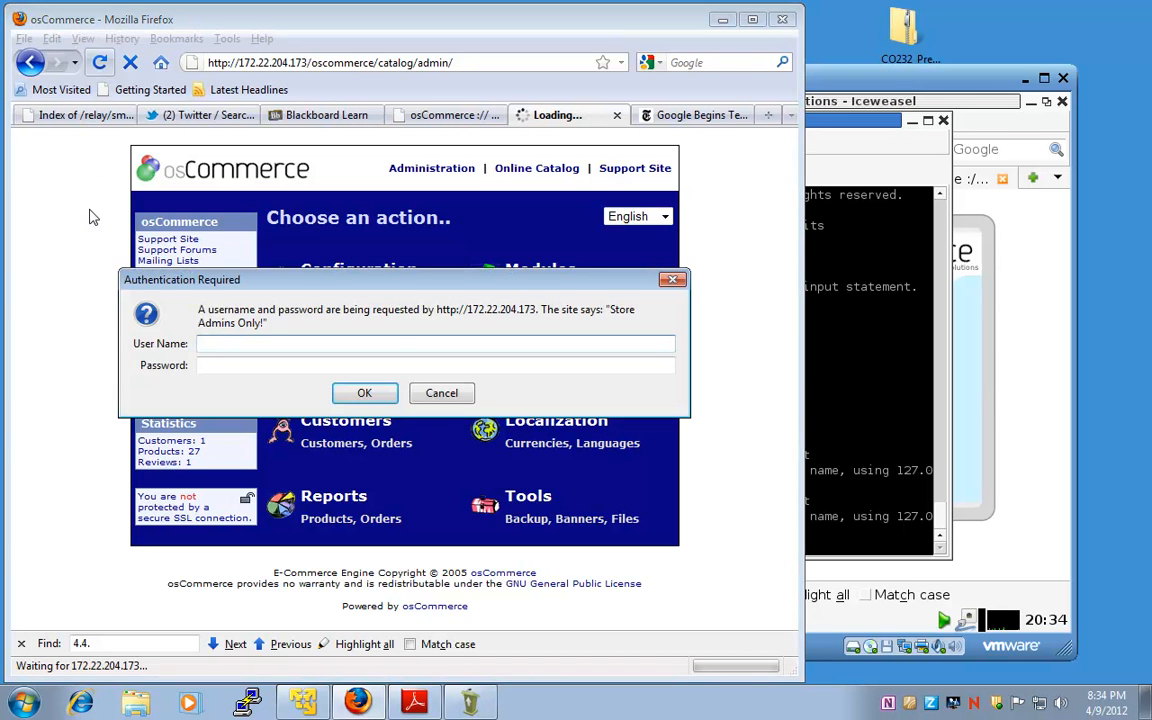
# Step: Cancel the Store Admins Only! prompt and load the public /catalog/ page without credentials
pyautogui.click(441, 393)
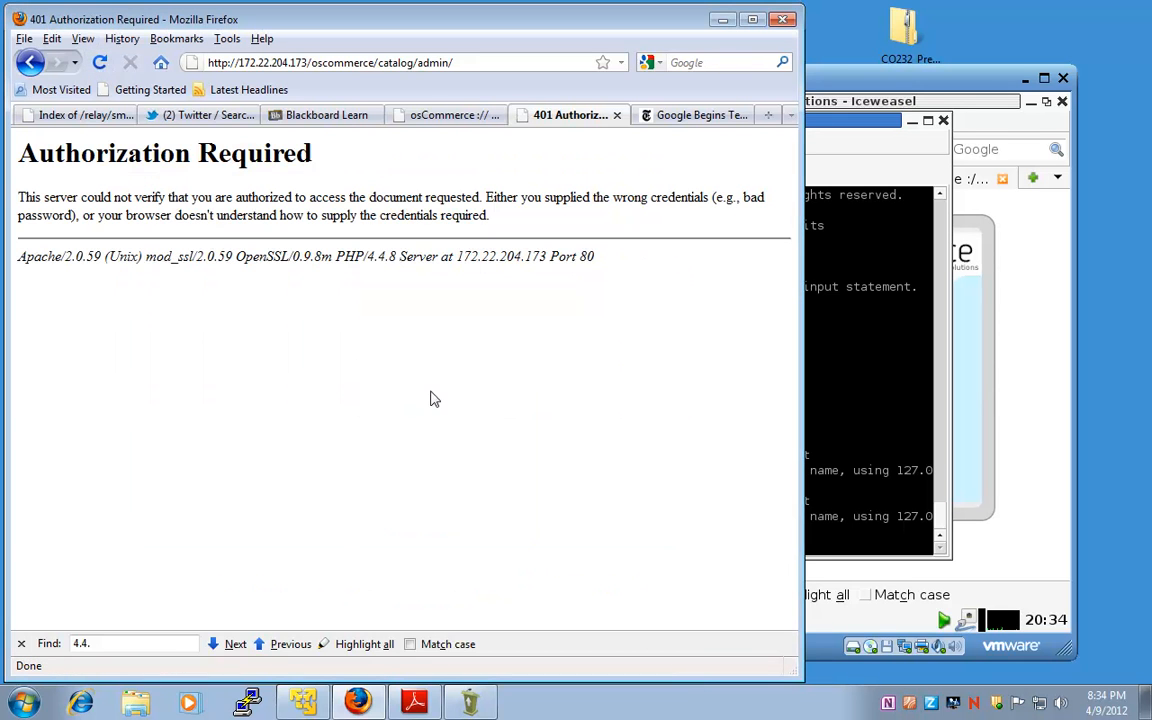
pyautogui.moveTo(418, 62); pyautogui.dragTo(460, 62)
pyautogui.press('BackSpace')
pyautogui.press('Return')
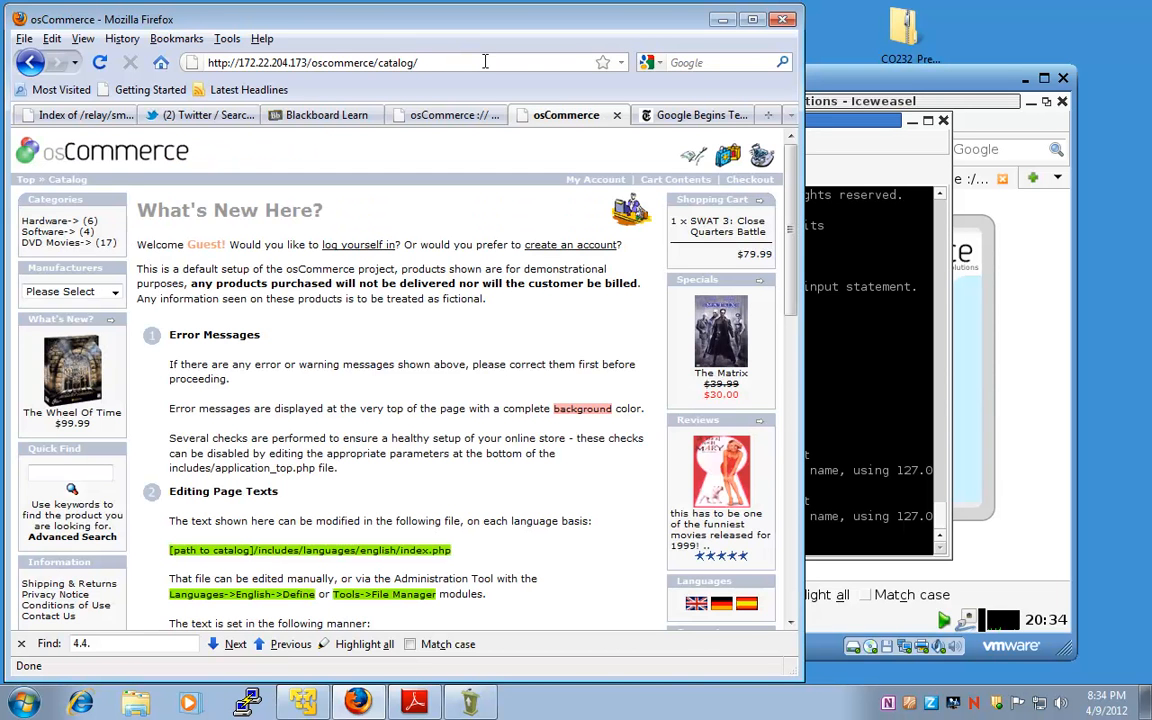
# Step: Reopen /catalog/admin, log in as user admin with its password, and open the admin home
pyautogui.click(485, 62)
pyautogui.click(485, 62)
pyautogui.write('admin')
pyautogui.press('Return')
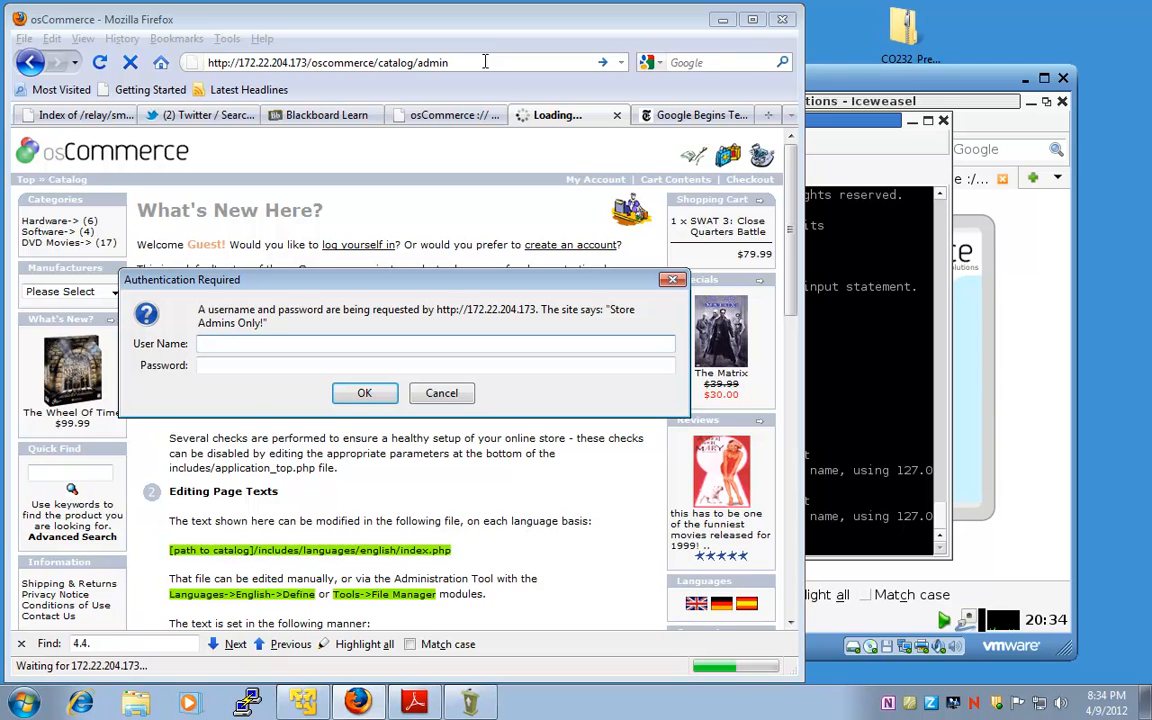
pyautogui.write('admin')
pyautogui.press('Tab')
pyautogui.write('admin')
pyautogui.press('Return')
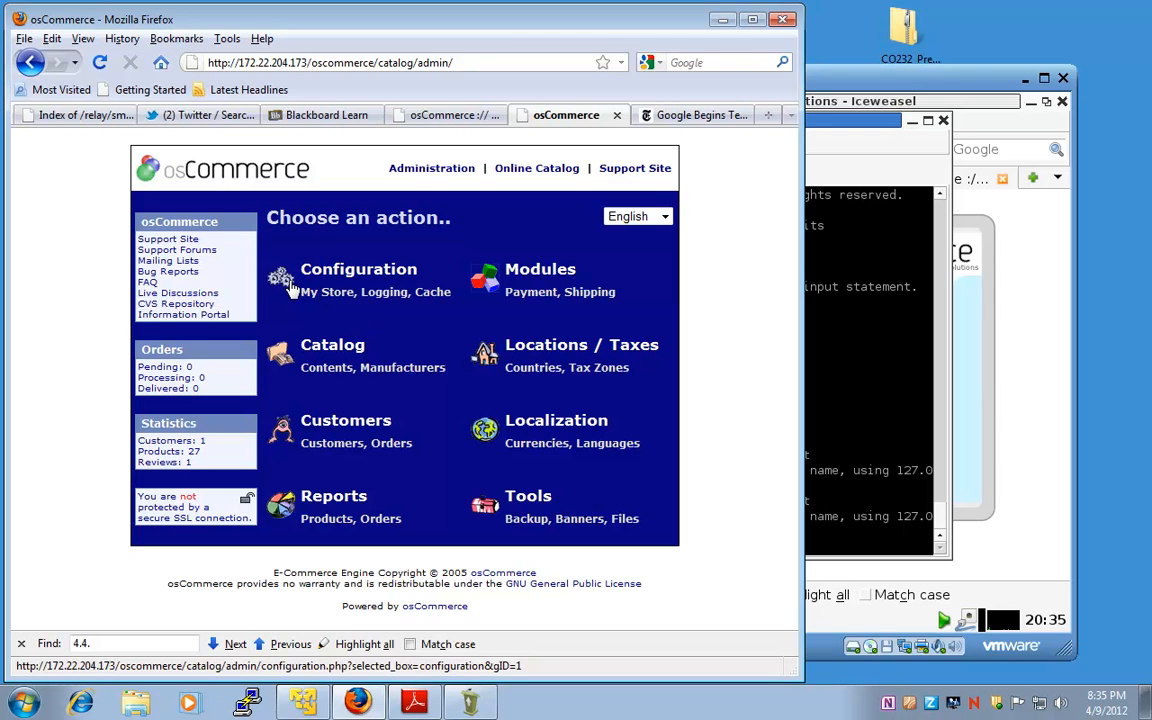
pyautogui.click(428, 174)
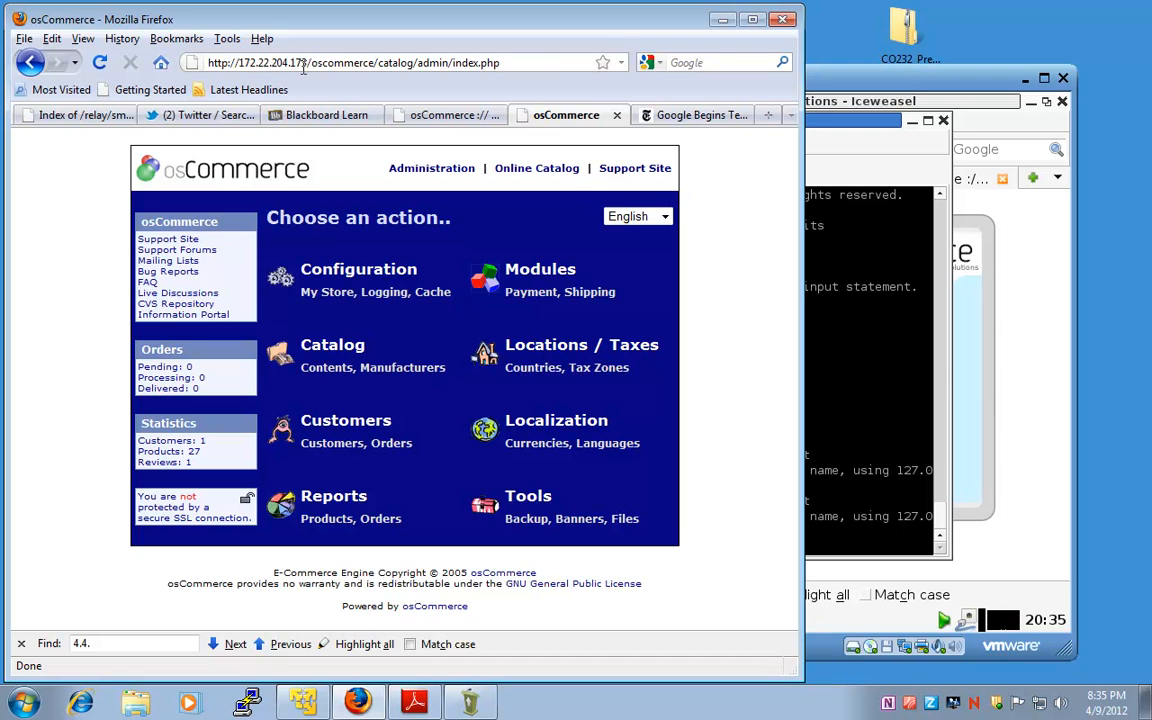
# Step: Load the server root's Index of / listing, then return to the VMware terminal
pyautogui.moveTo(311, 62); pyautogui.dragTo(540, 60)
pyautogui.press('BackSpace')
pyautogui.press('Return')
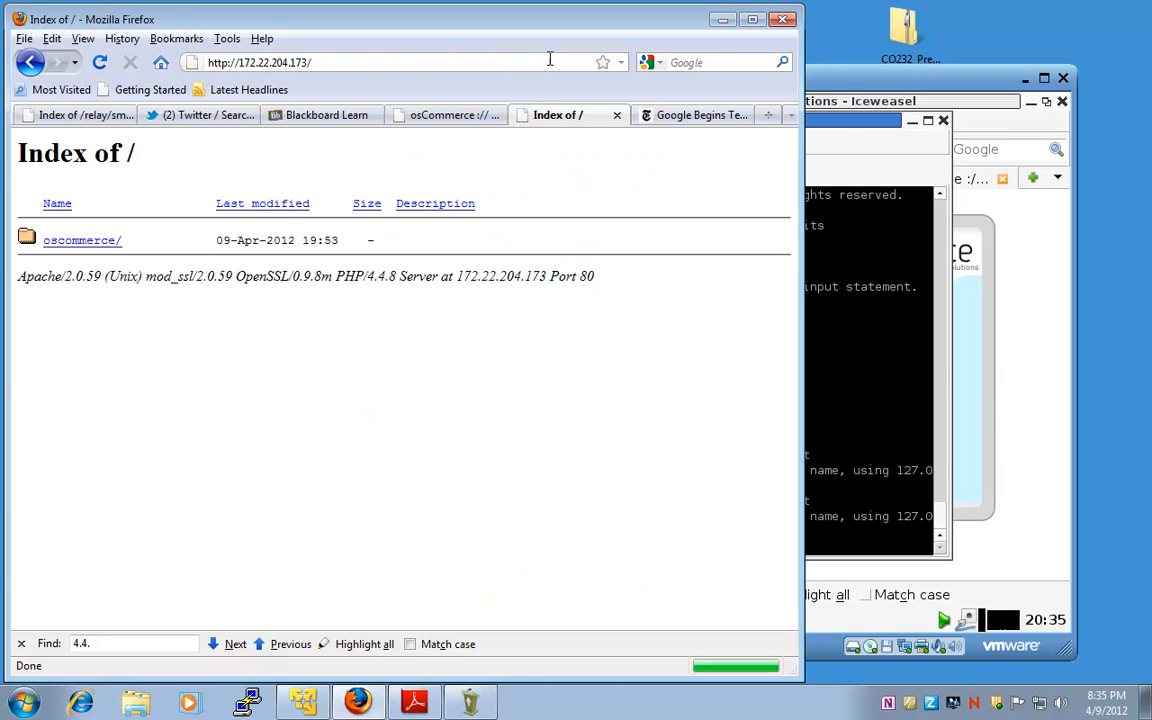
pyautogui.click(299, 57)
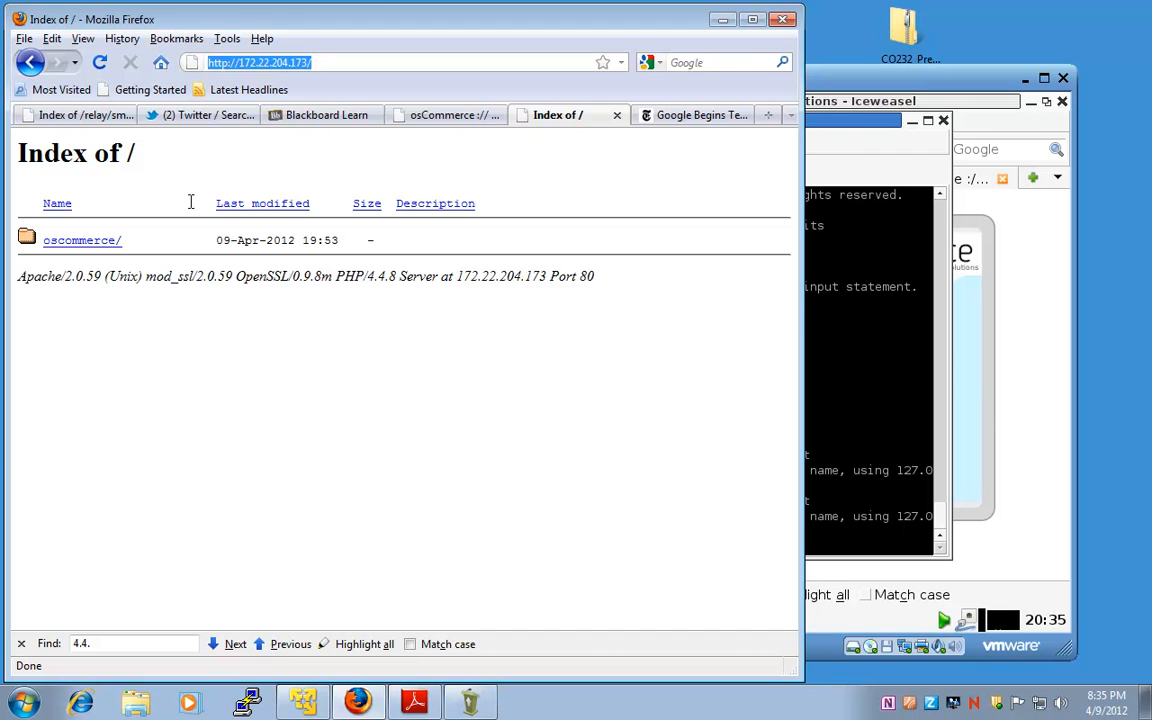
pyautogui.click(880, 297)
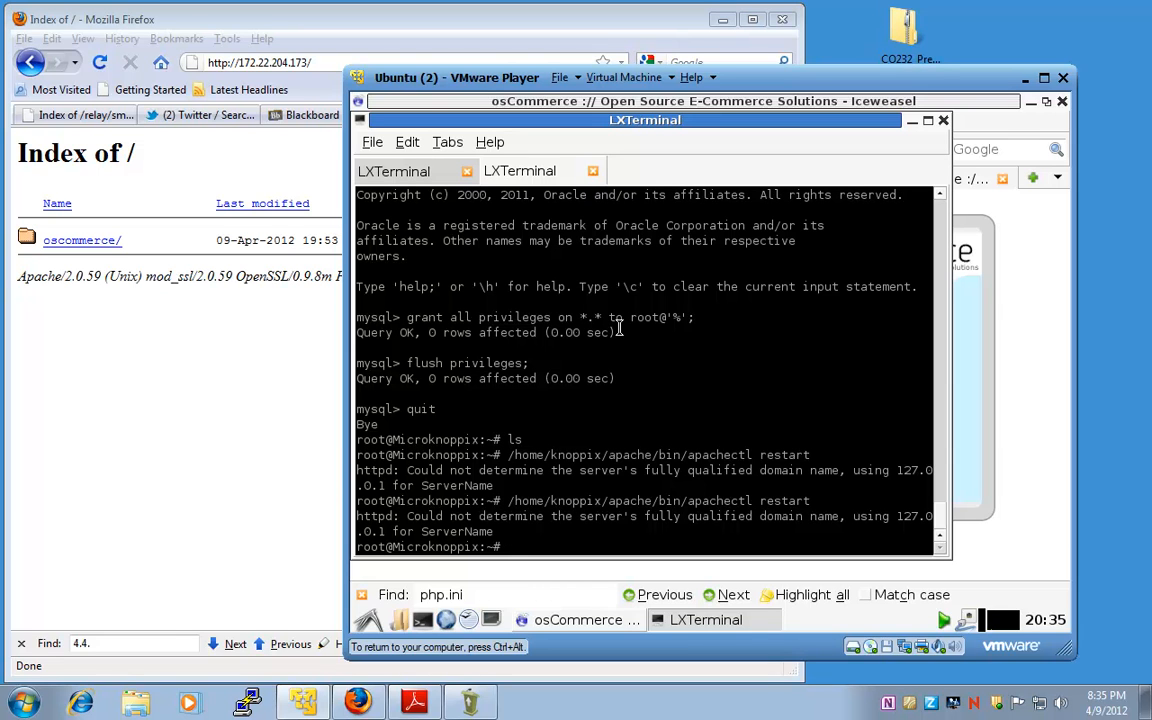
# Step: Check the working directory, then cancel the half-typed command in the other terminal session
pyautogui.write('pwd')
pyautogui.press('Return')
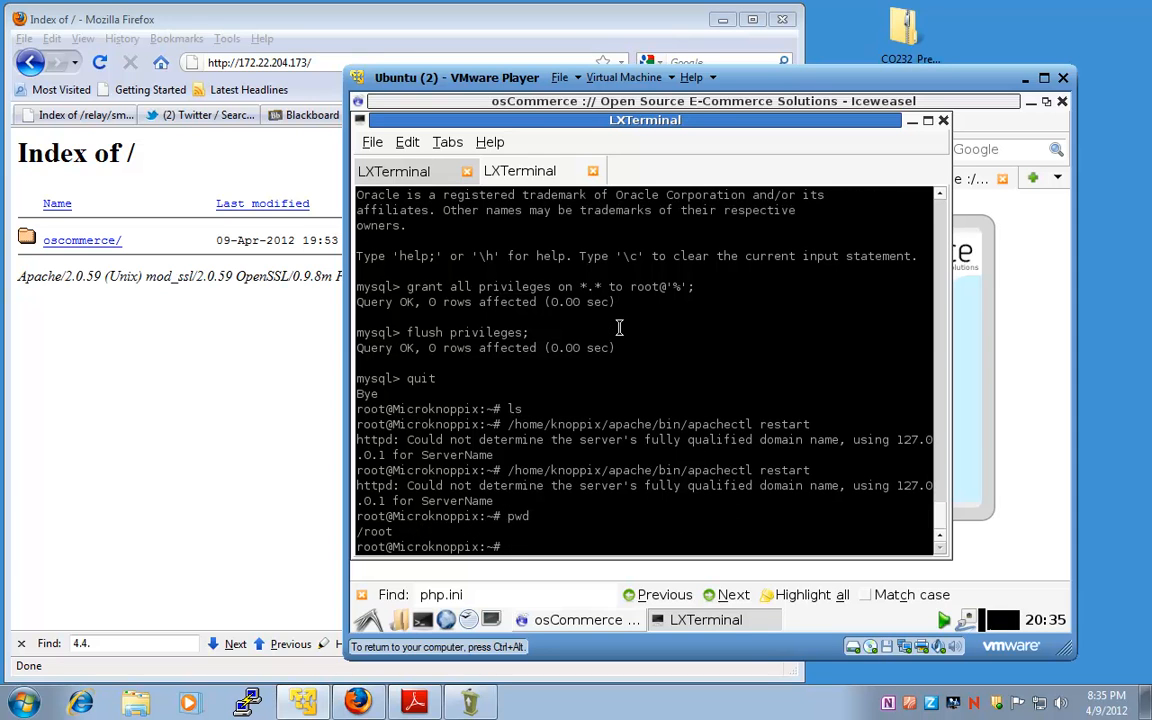
pyautogui.click(390, 172)
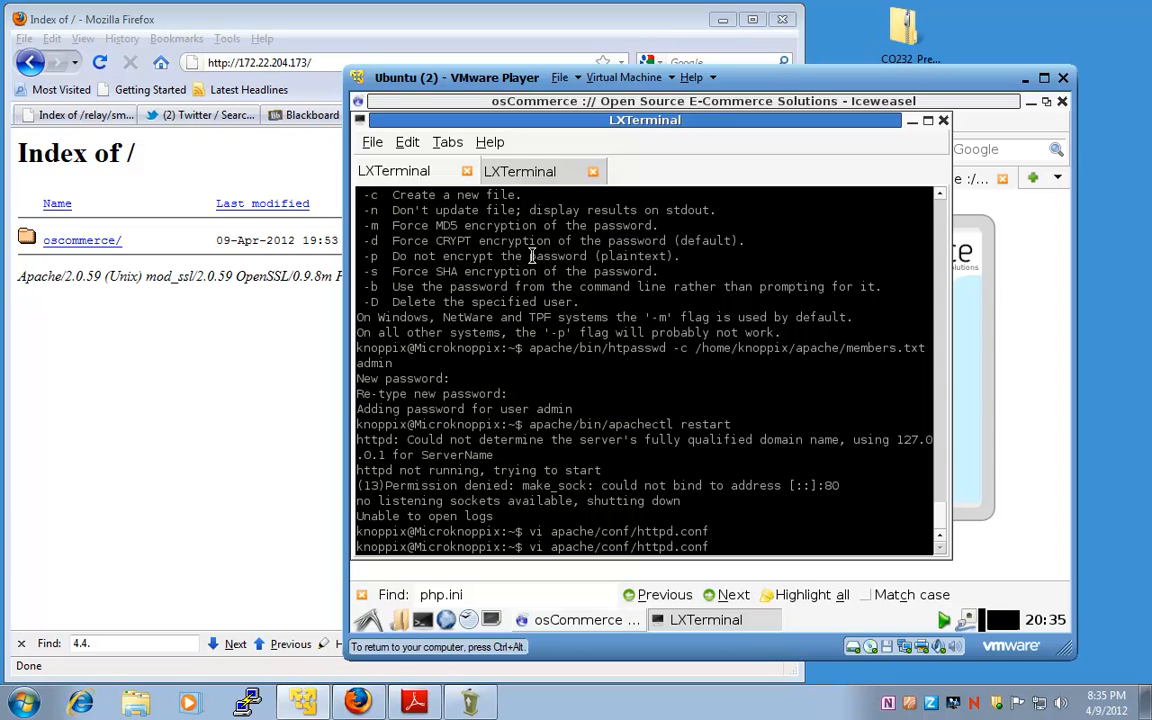
pyautogui.hotkey('ctrl', 'c')
# Step: Move into apache/htdocs, list its files, and open a new index.php in vi
pyautogui.write('cd')
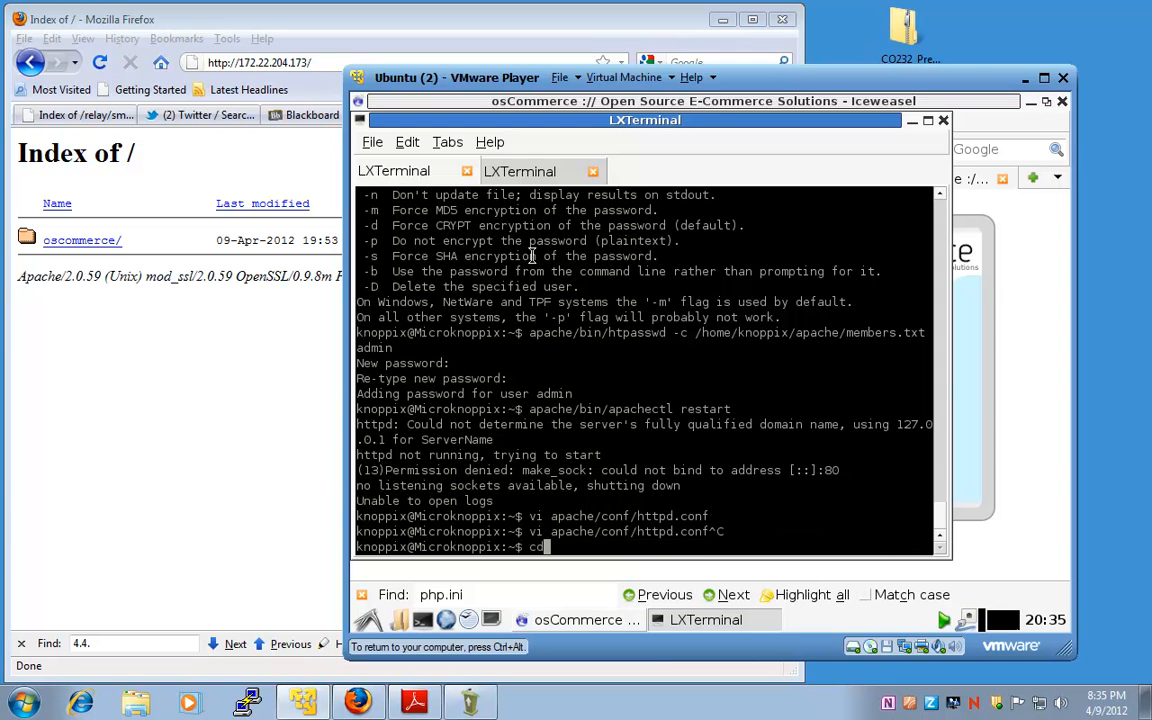
pyautogui.write(' apache/htdocs/')
pyautogui.press('Return')
pyautogui.write('ls')
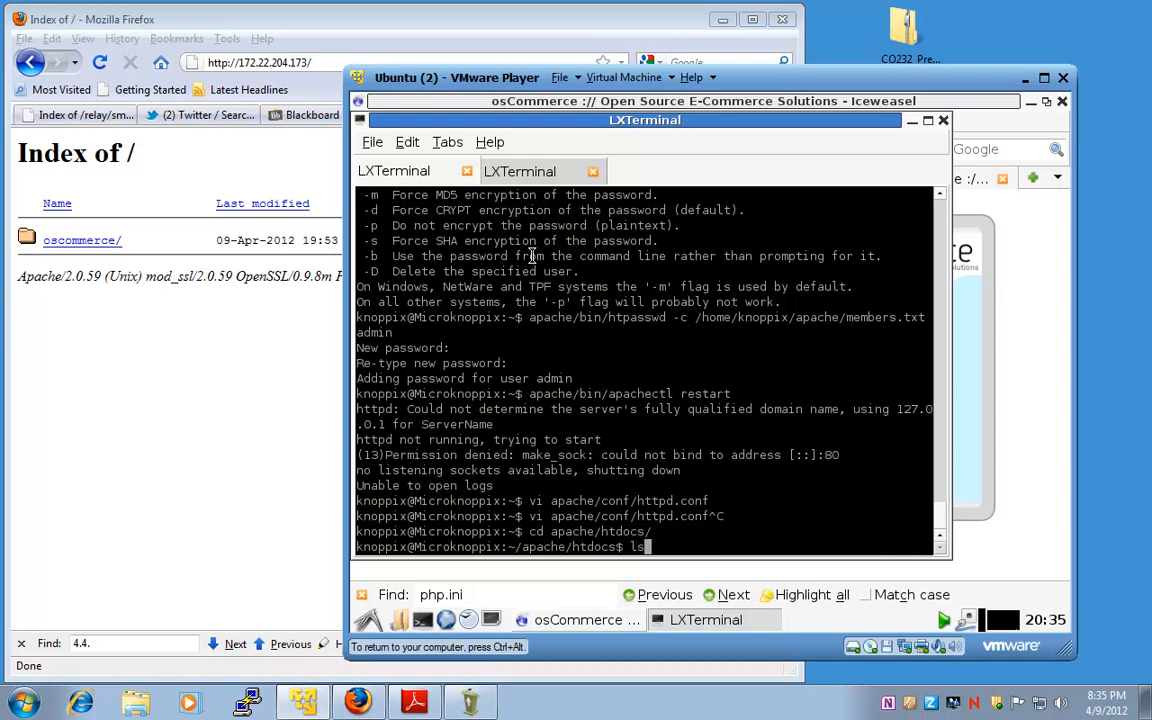
pyautogui.press('Return')
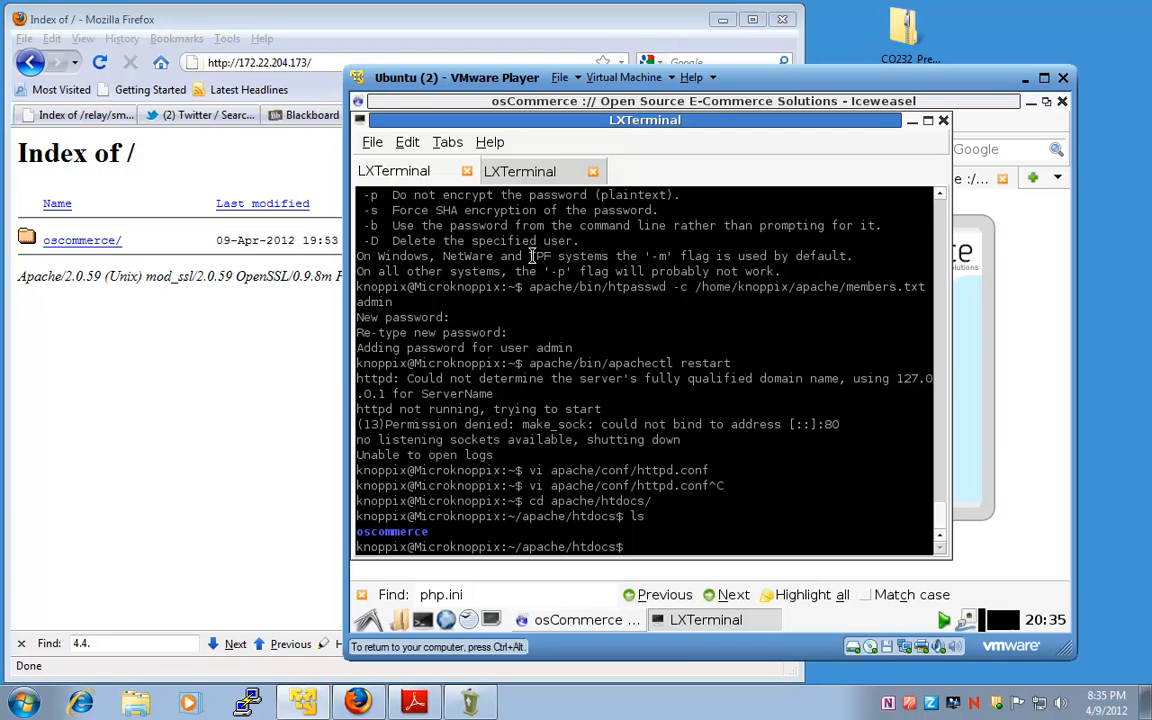
pyautogui.write('vi index.php')
pyautogui.press('Return')
# Step: Write header("Location: oscommerce/catalog/"); between <?PHP and ?> tags in index.php
pyautogui.write('i<?PHP')
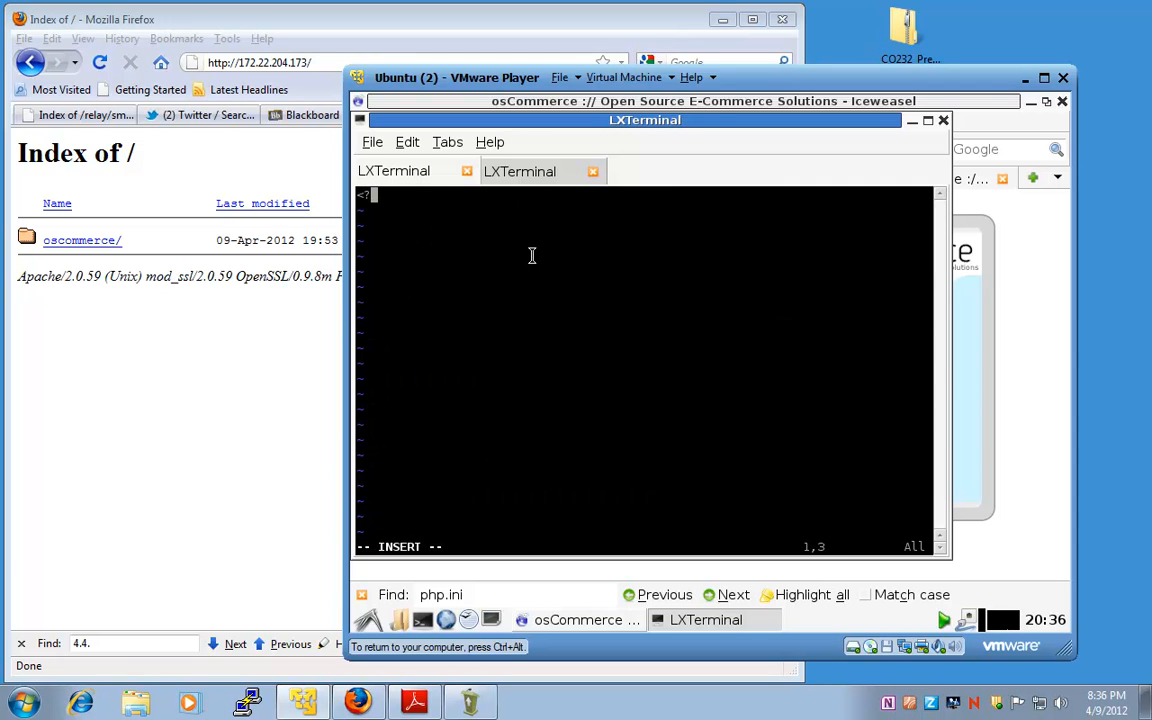
pyautogui.press('Return')
pyautogui.press('Return')
pyautogui.write('?>')
pyautogui.press('Up')
pyautogui.write('header("L')
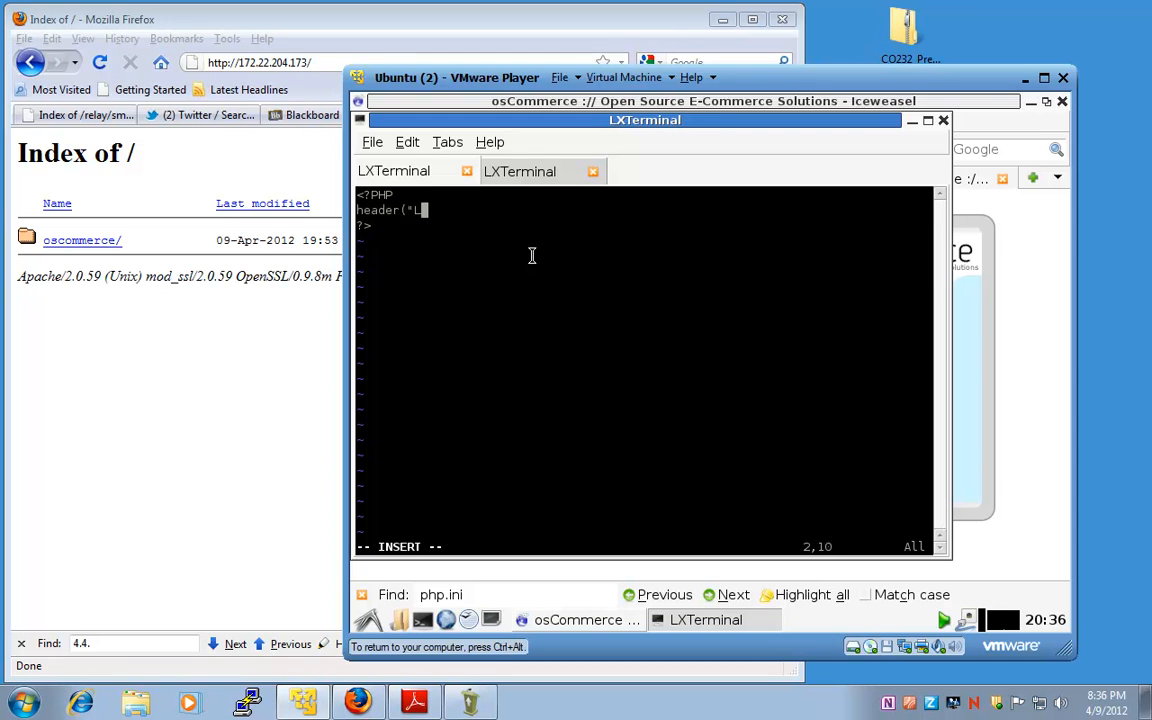
pyautogui.write('ocation: os')
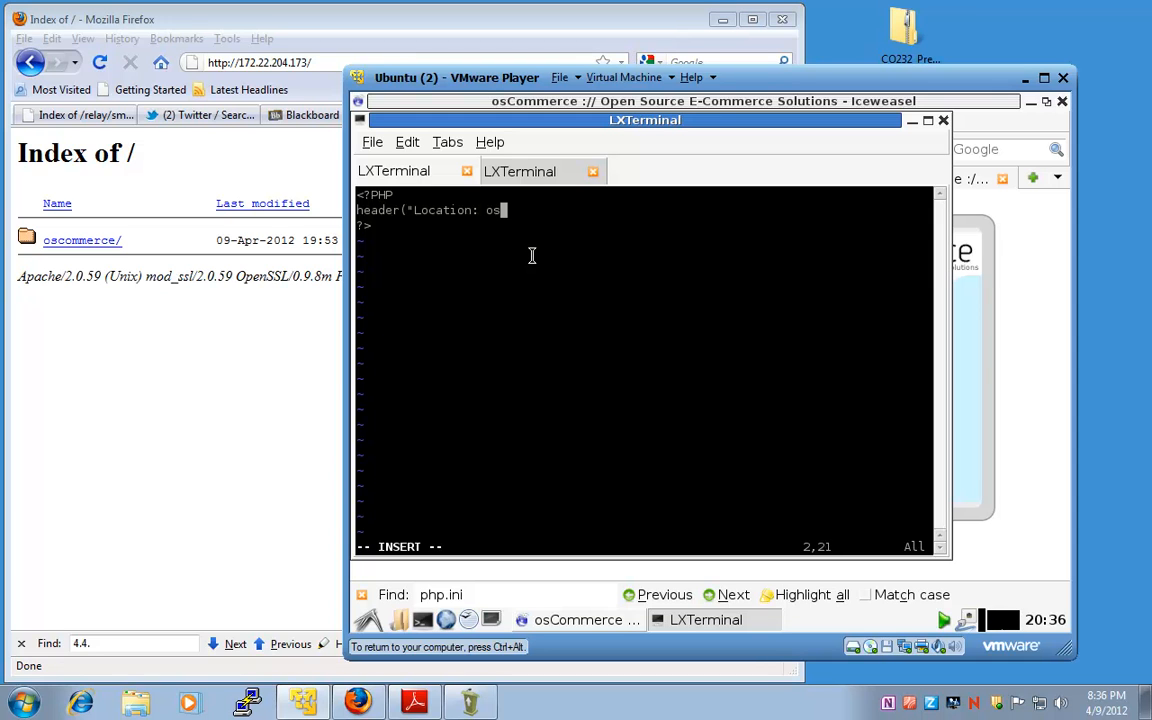
pyautogui.write('commerce/catalo')
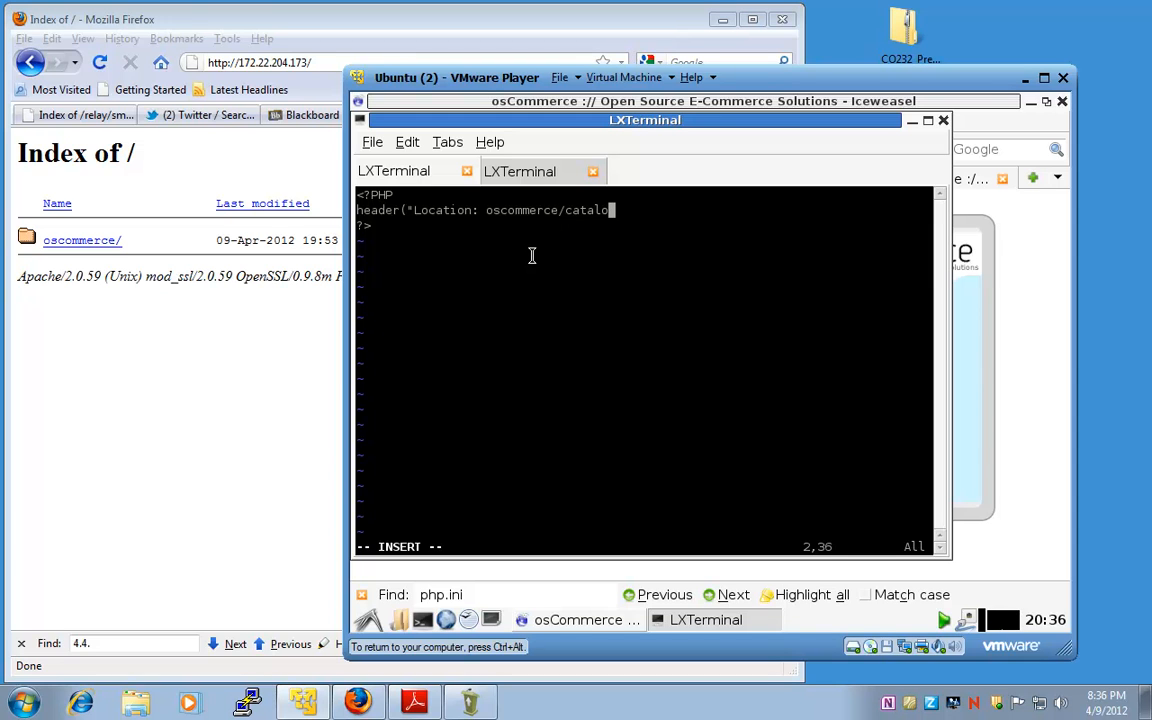
pyautogui.write('g/");')
pyautogui.press('Escape')
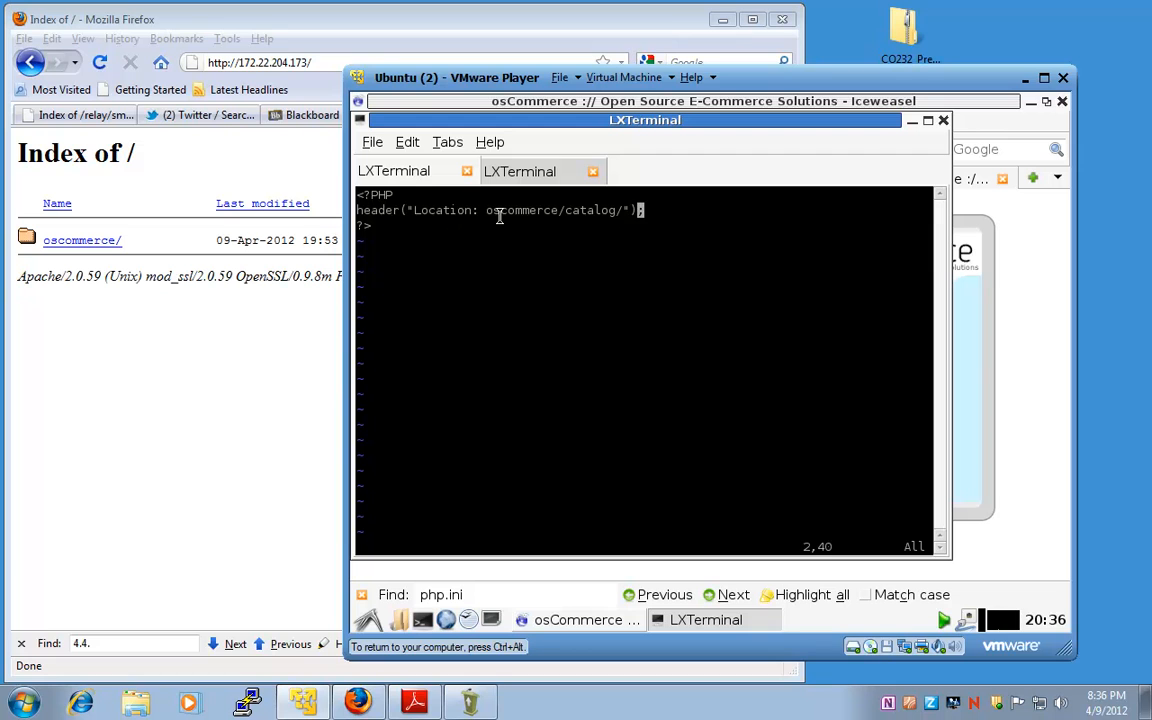
# Step: Copy the oscommerce/catalog/ path, then save index.php and quit vi with :wq
pyautogui.moveTo(486, 210); pyautogui.dragTo(625, 210)
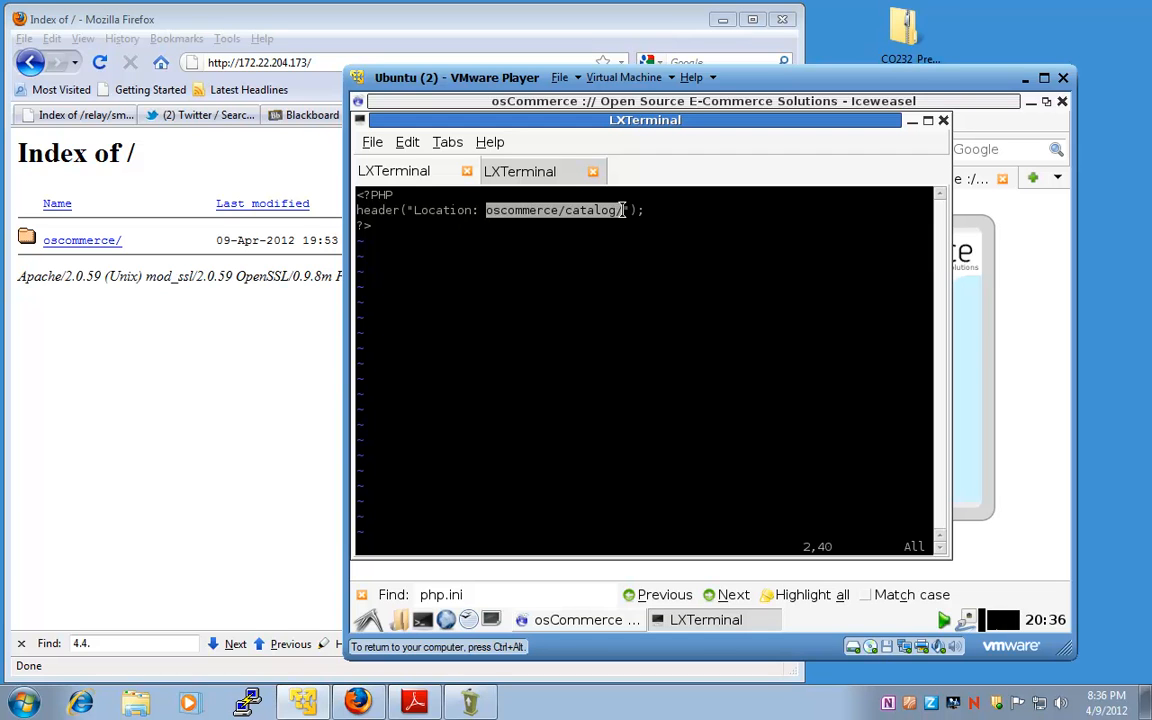
pyautogui.rightClick(625, 210)
pyautogui.click(678, 268)
pyautogui.write(':wq')
pyautogui.press('Return')
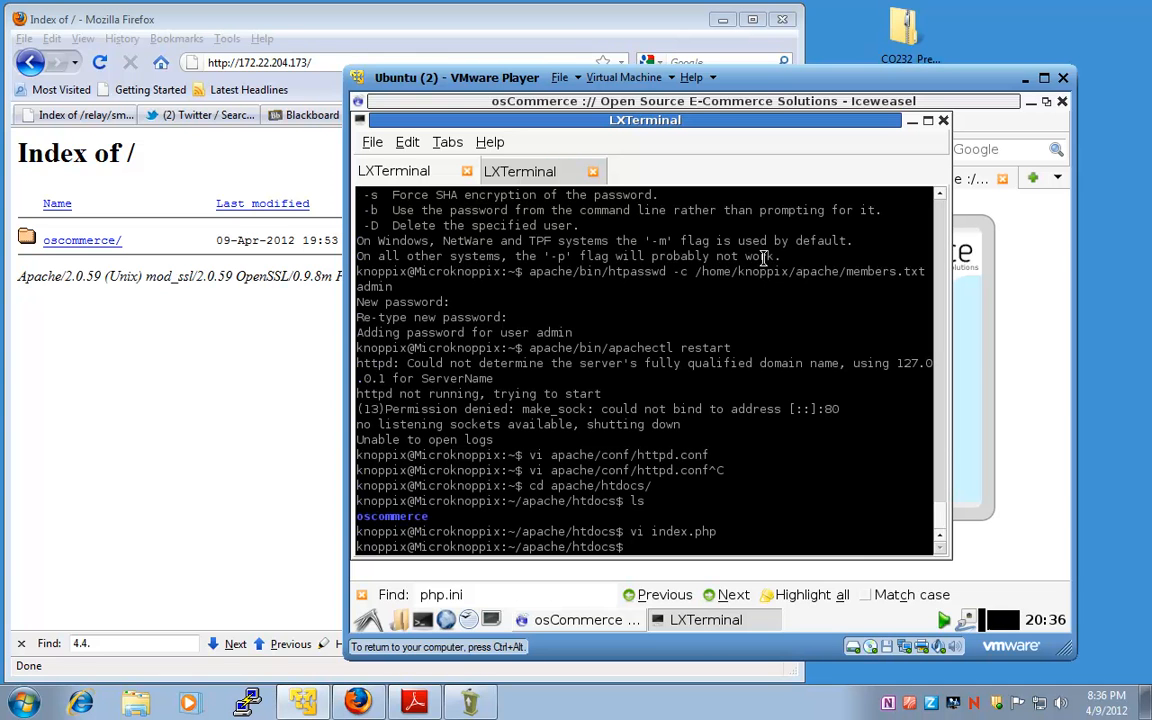
# Step: In host Firefox, strip oscommerce/catalog/ from the address and load the site root to test the redirect
pyautogui.click(1005, 257)
pyautogui.click(175, 283)
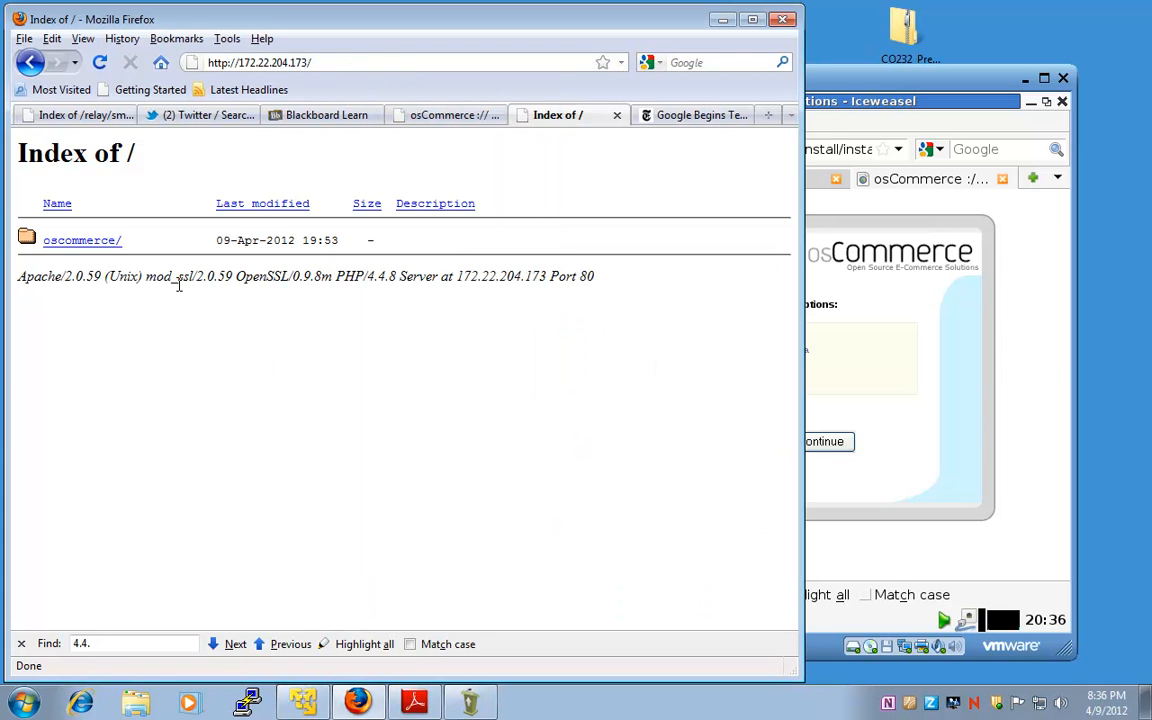
pyautogui.click(100, 63)
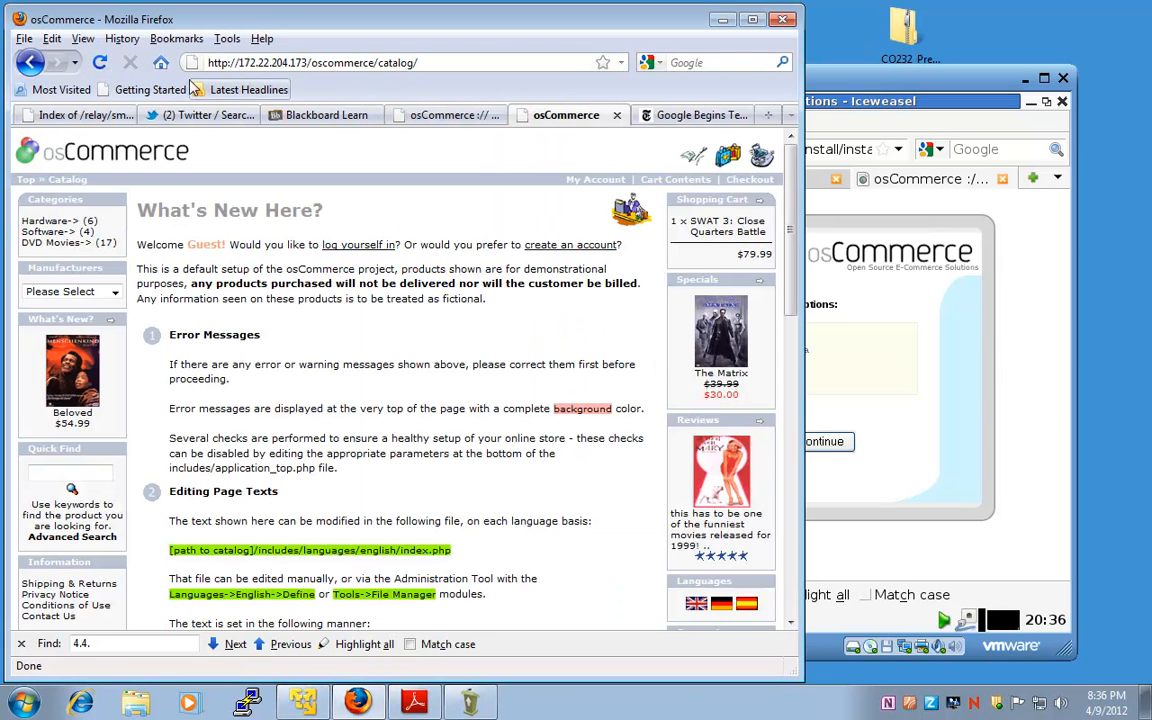
pyautogui.moveTo(312, 63); pyautogui.dragTo(490, 63)
pyautogui.press('BackSpace')
pyautogui.press('Return')
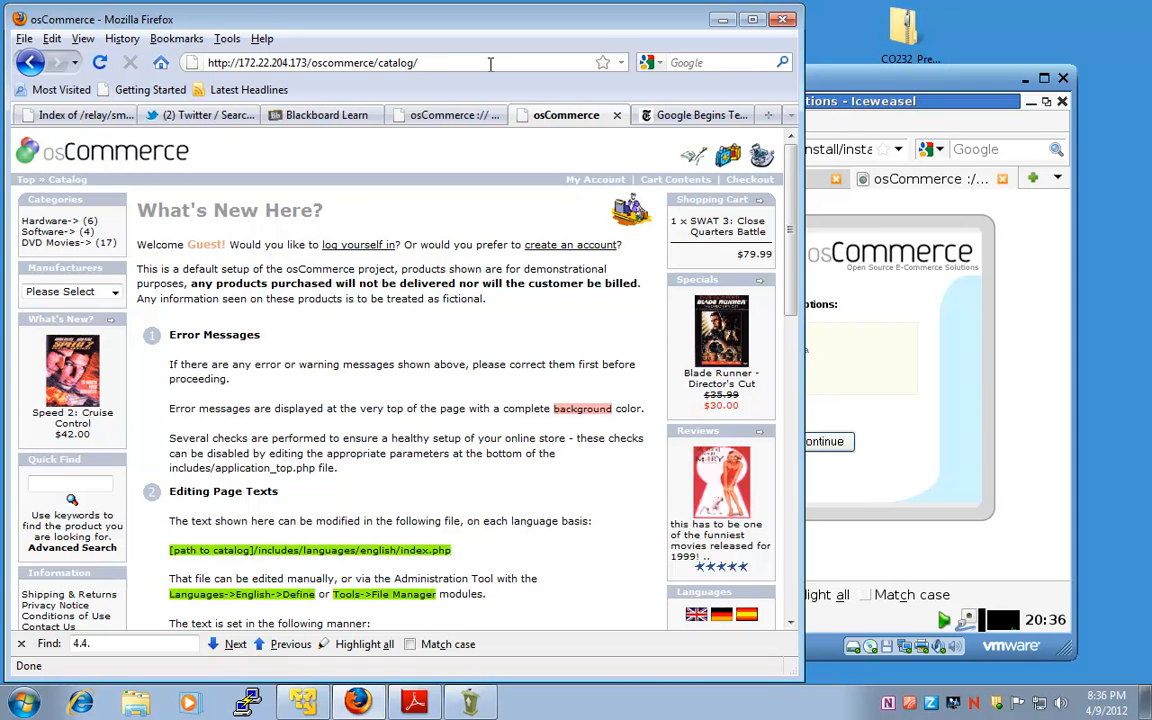
# Step: Reload the bare site root to confirm it lands on the catalog, then return to the guest terminal
pyautogui.moveTo(308, 63); pyautogui.dragTo(459, 70)
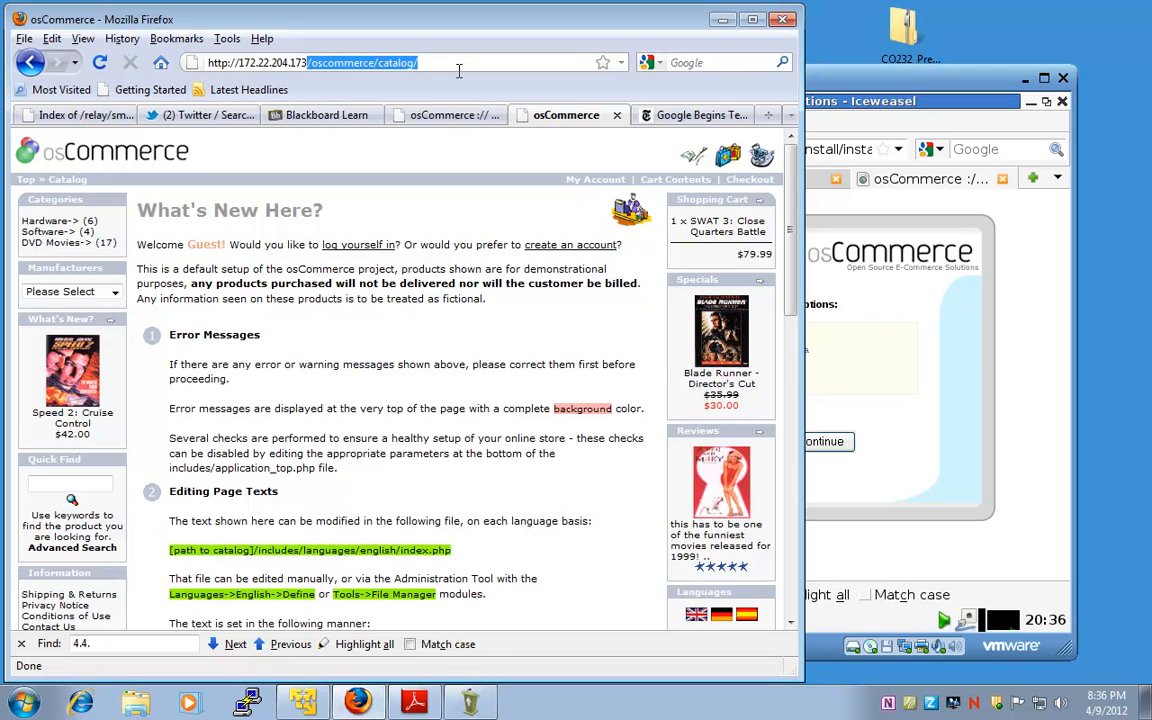
pyautogui.hotkey('ctrl', 'x')
pyautogui.hotkey('ctrl', 'v')
pyautogui.press('Return')
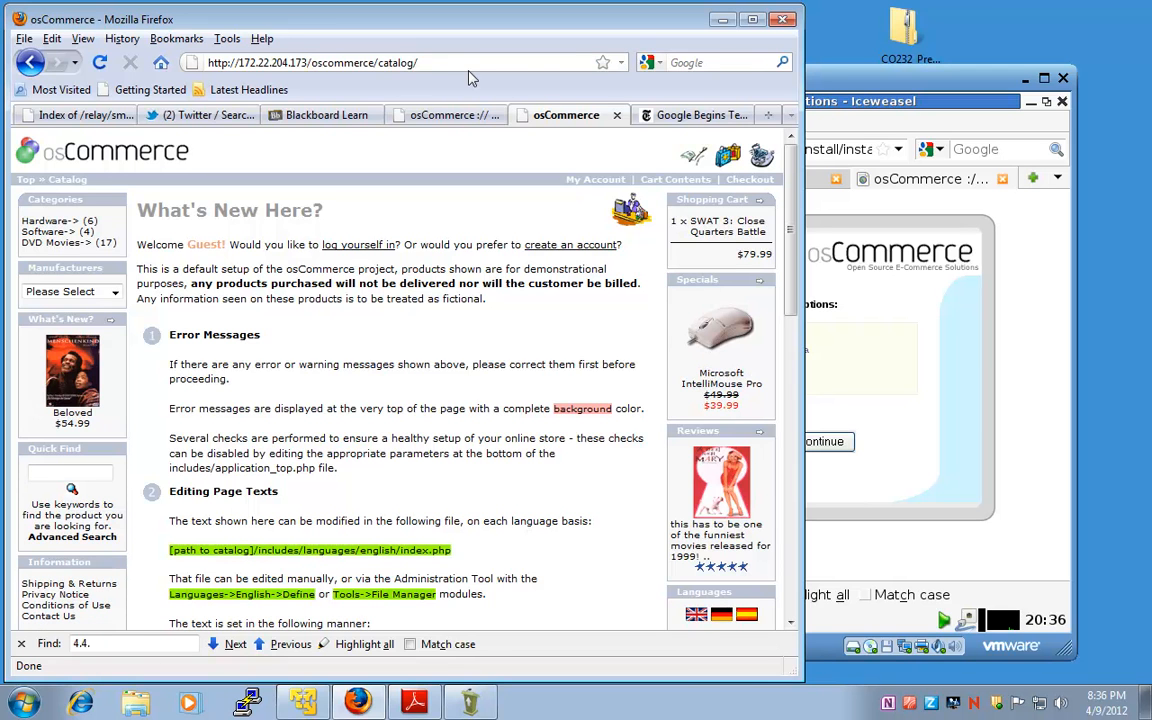
pyautogui.hotkey('alt', 'Tab')
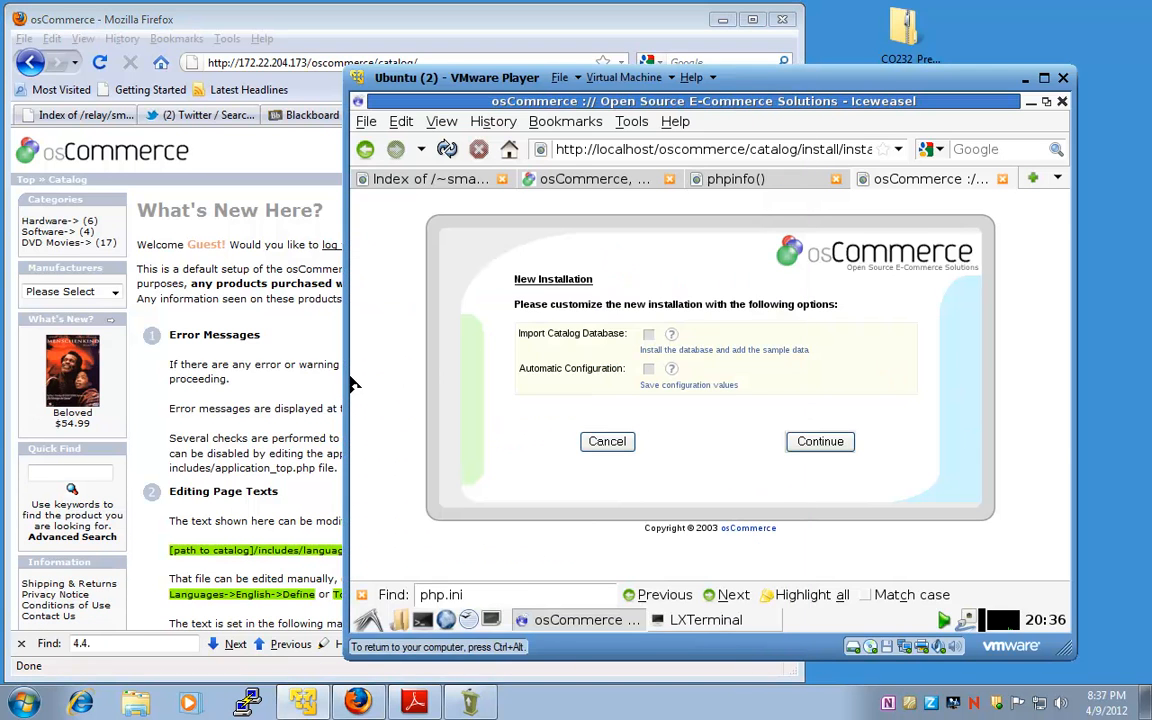
pyautogui.click(706, 620)
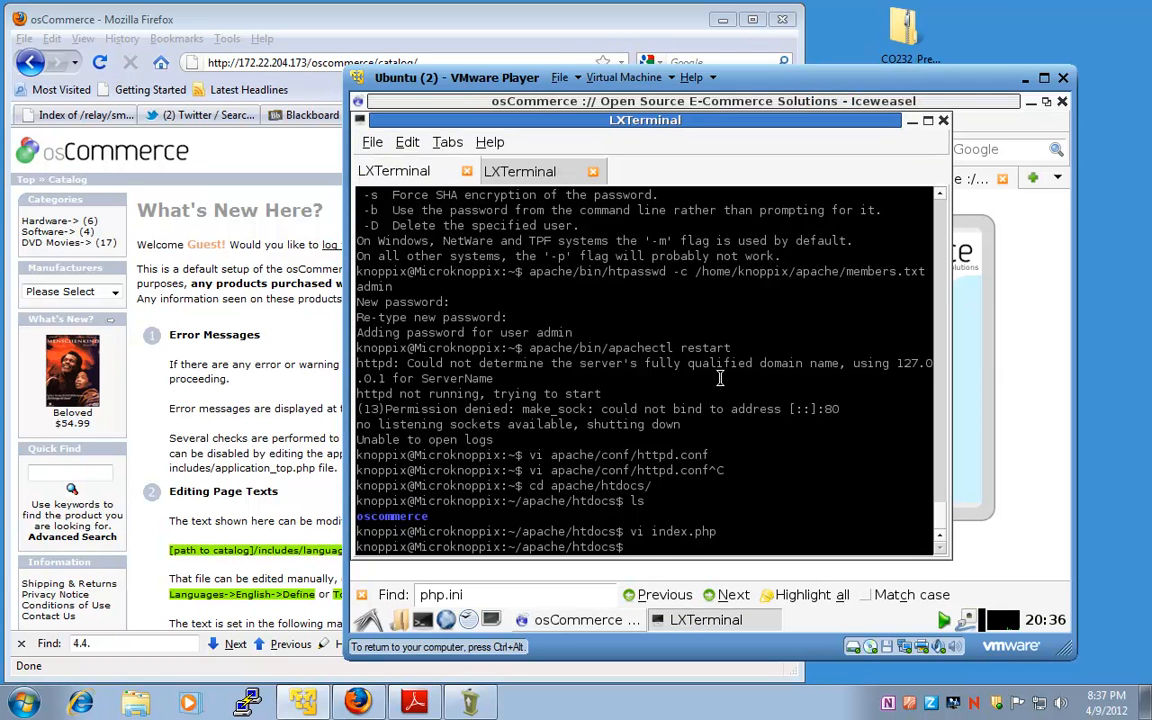
pyautogui.write('wget --spider -S ')
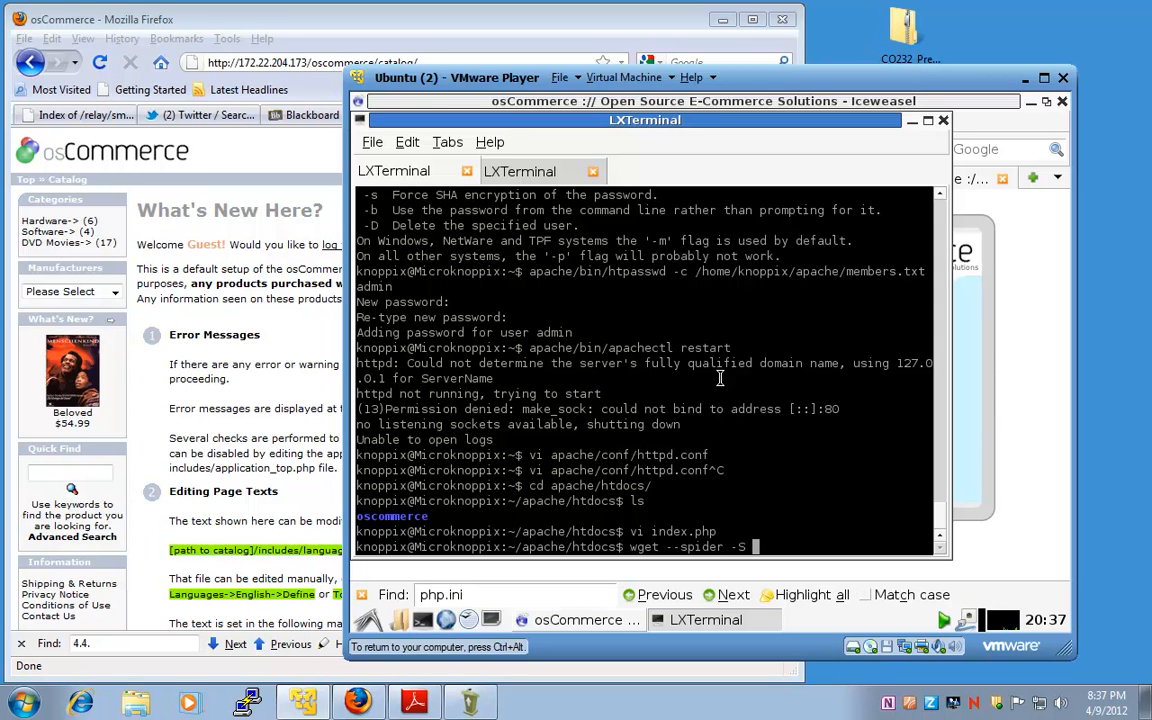
pyautogui.write('http://localhost/')
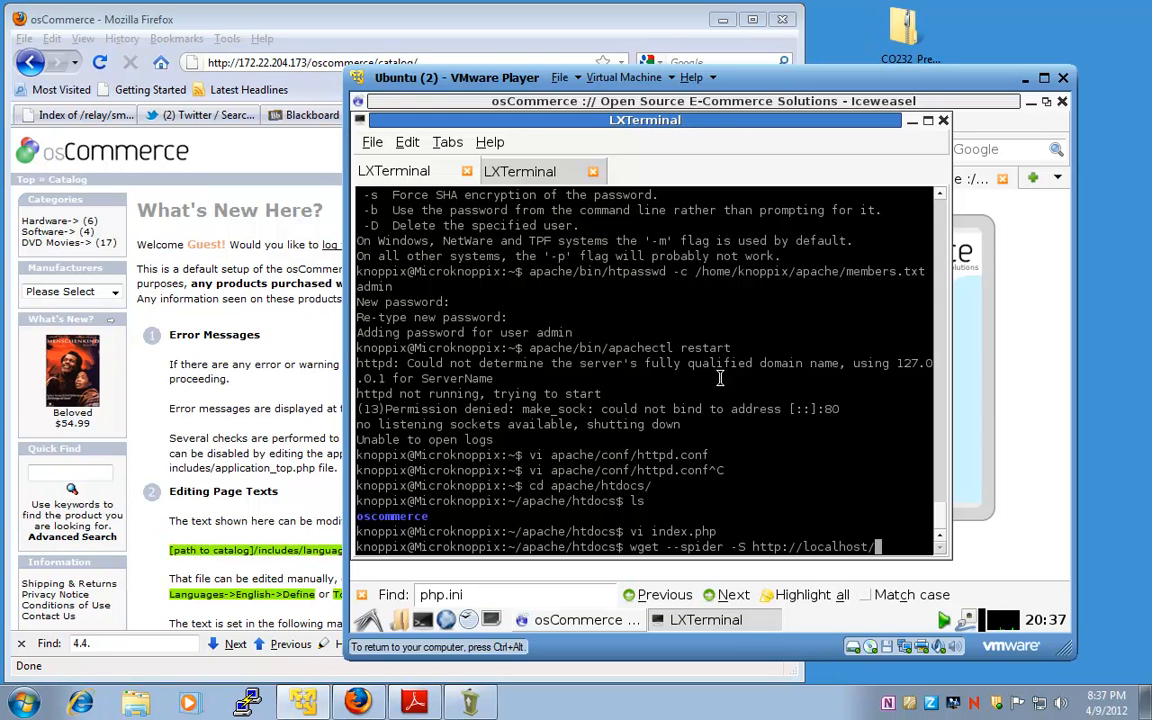
pyautogui.press('Return')
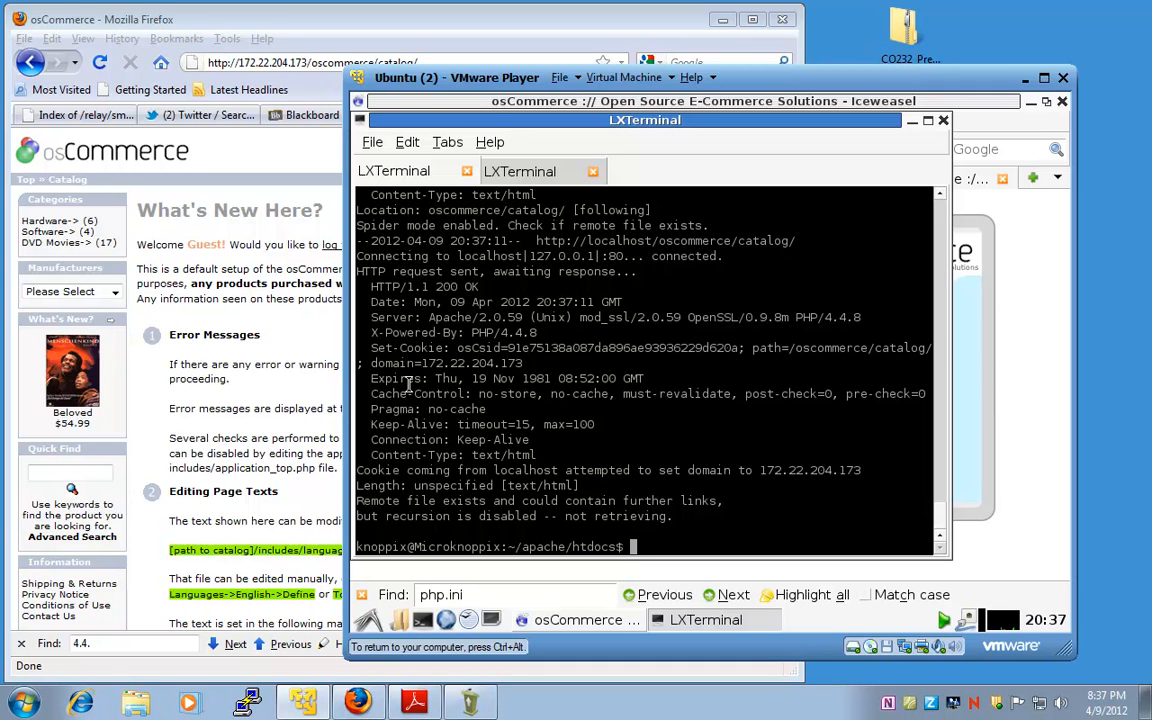
pyautogui.moveTo(384, 287); pyautogui.dragTo(513, 289)
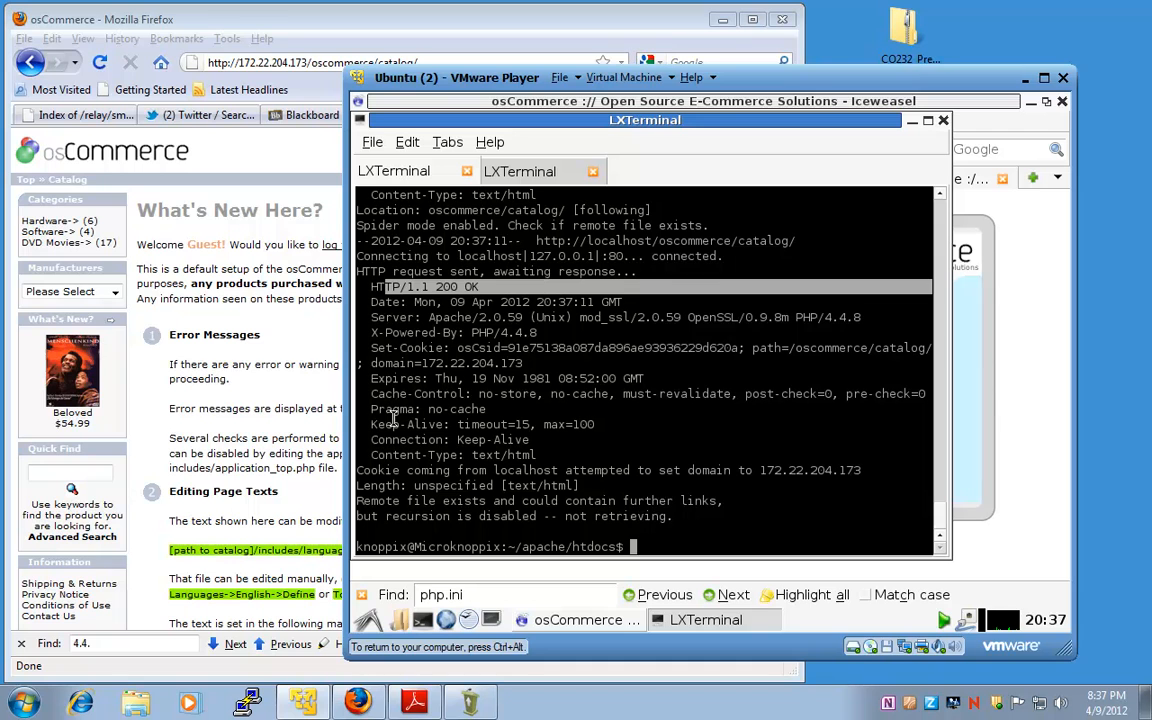
pyautogui.moveTo(393, 455); pyautogui.dragTo(536, 456)
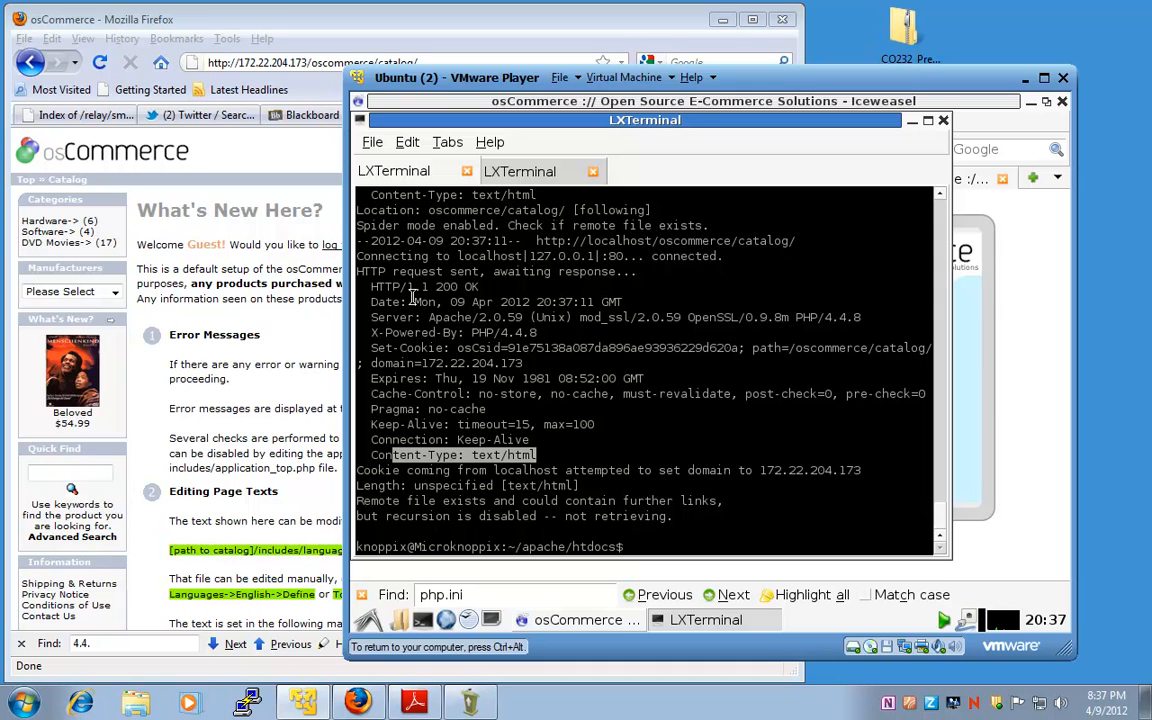
pyautogui.press('Up')
pyautogui.write('index.php')
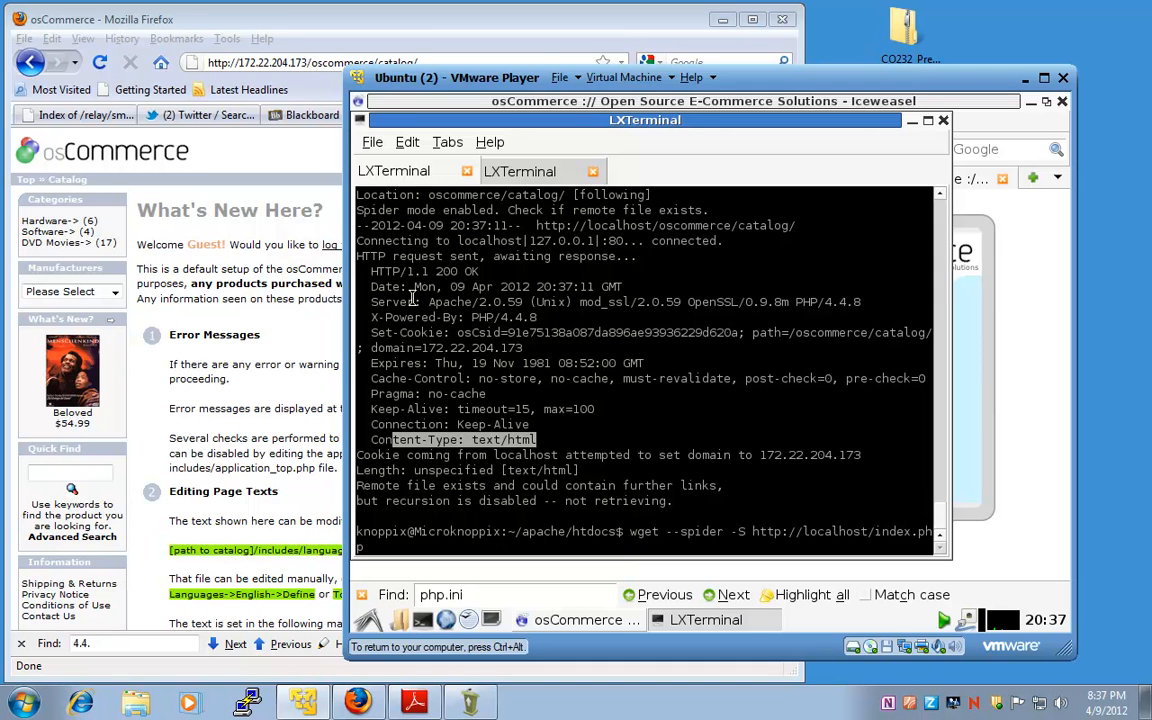
pyautogui.press('Return')
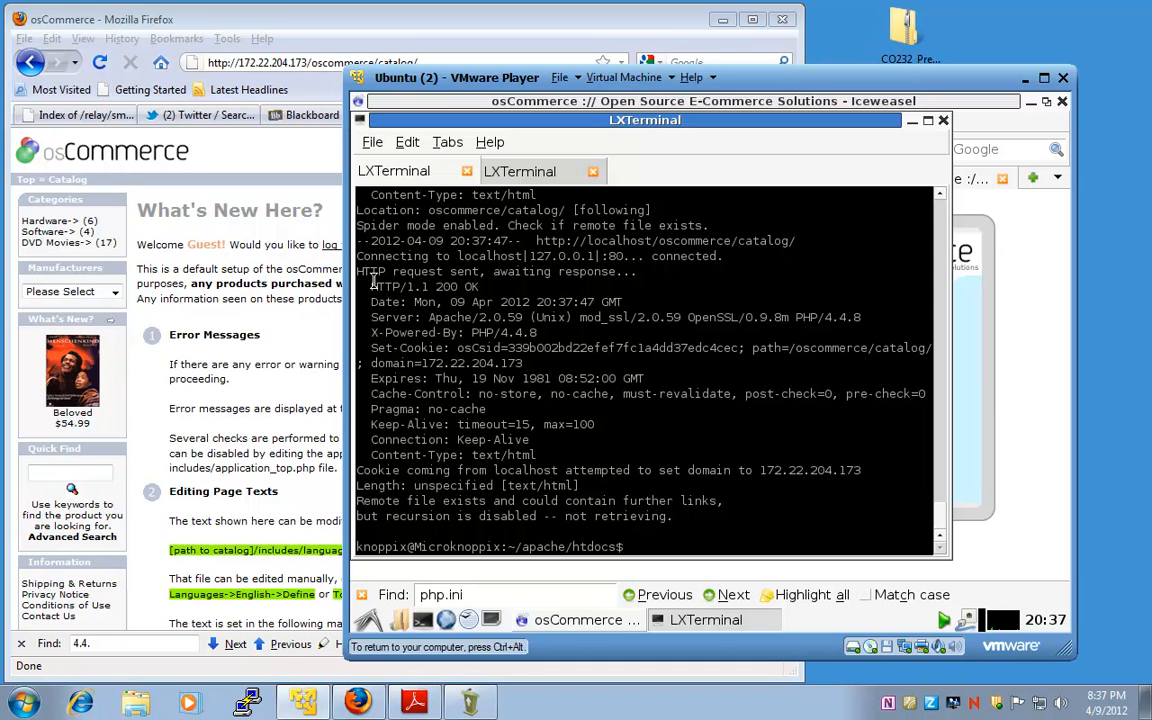
pyautogui.moveTo(372, 284); pyautogui.dragTo(478, 286)
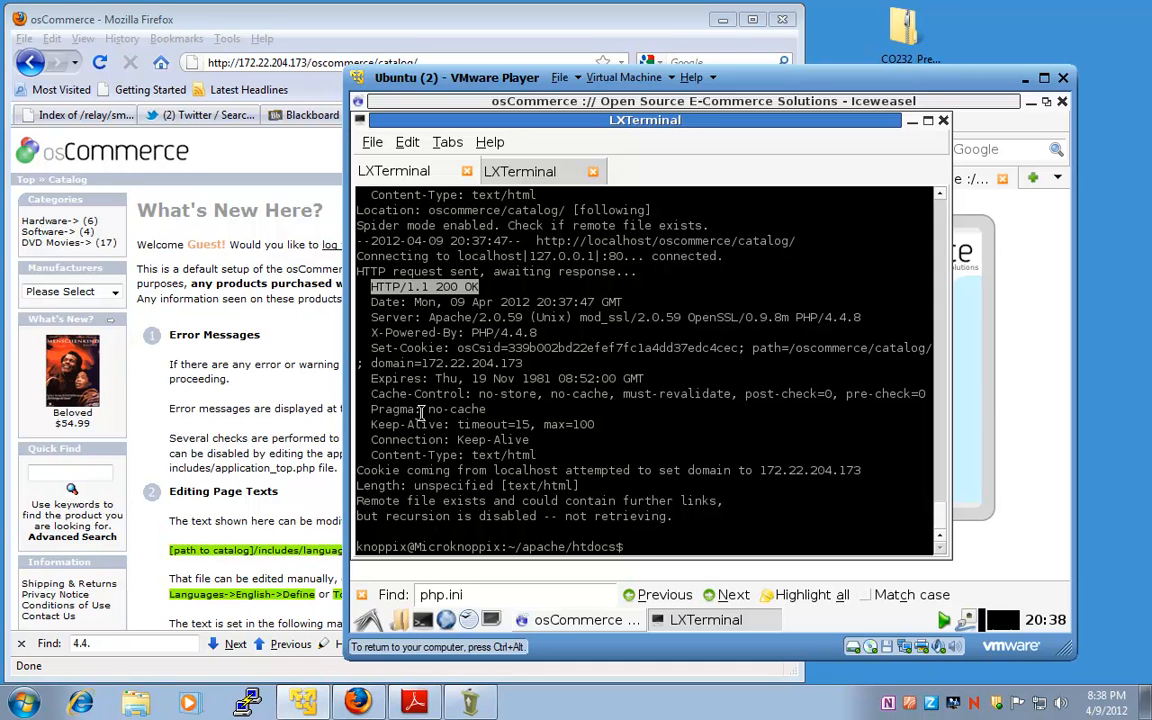
# Step: Rerun the index.php wget spider check using 172.22.204.173 instead of localhost
pyautogui.press('Up')
pyautogui.press('Home')
pyautogui.press('Right')
pyautogui.press('Right')
pyautogui.press('Right')
pyautogui.press('Right')
pyautogui.press('Right')
pyautogui.press('Right')
pyautogui.press('Right')
pyautogui.press('Right')
pyautogui.press('Right')
pyautogui.press('Right')
pyautogui.press('Right')
pyautogui.press('Right')
pyautogui.press('Right')
pyautogui.press('Right')
pyautogui.press('Right')
pyautogui.press('Right')
pyautogui.press('Right')
pyautogui.press('Right')
pyautogui.press('Right')
pyautogui.press('Right')
pyautogui.press('Right')
pyautogui.press('Delete')
pyautogui.press('Delete')
pyautogui.press('Delete')
pyautogui.press('Delete')
pyautogui.press('Delete')
pyautogui.press('Delete')
pyautogui.press('Delete')
pyautogui.press('Delete')
pyautogui.press('Delete')
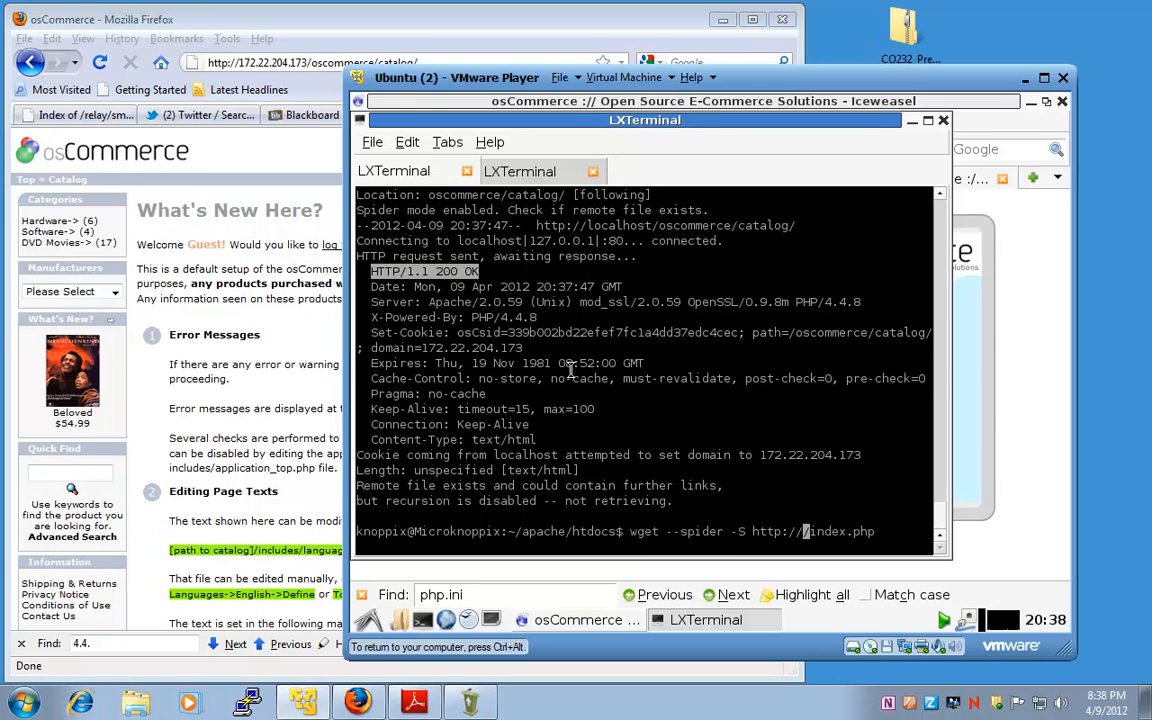
pyautogui.write('172.22.')
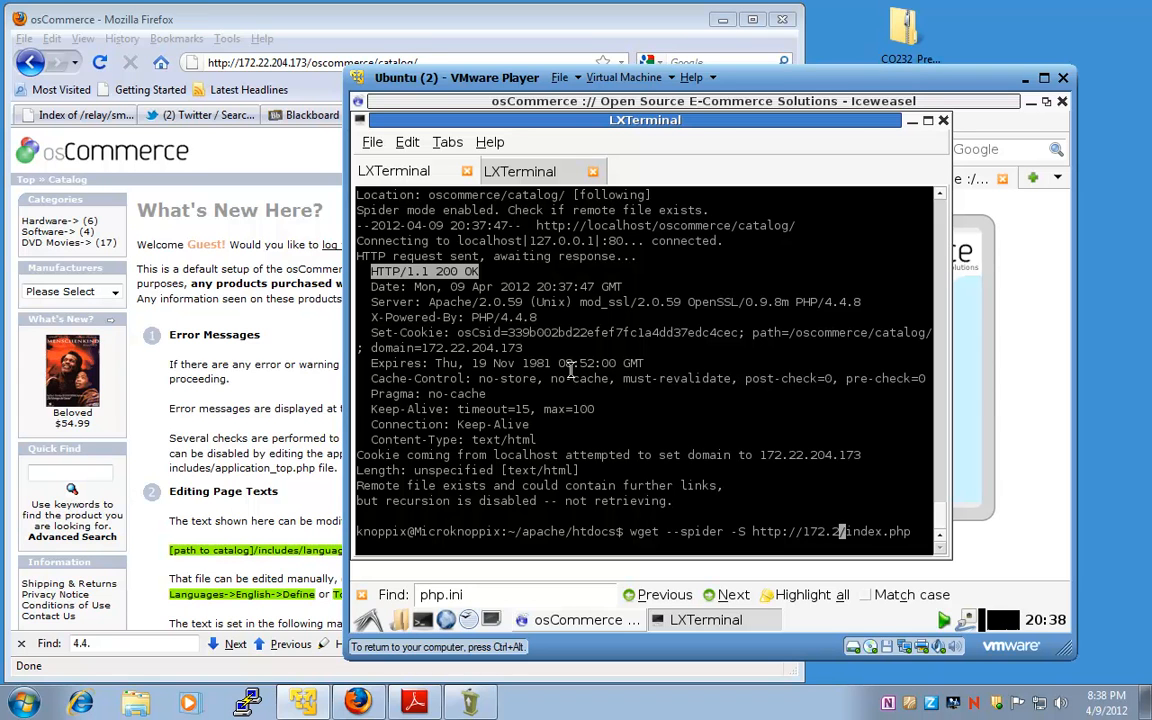
pyautogui.write('204.173')
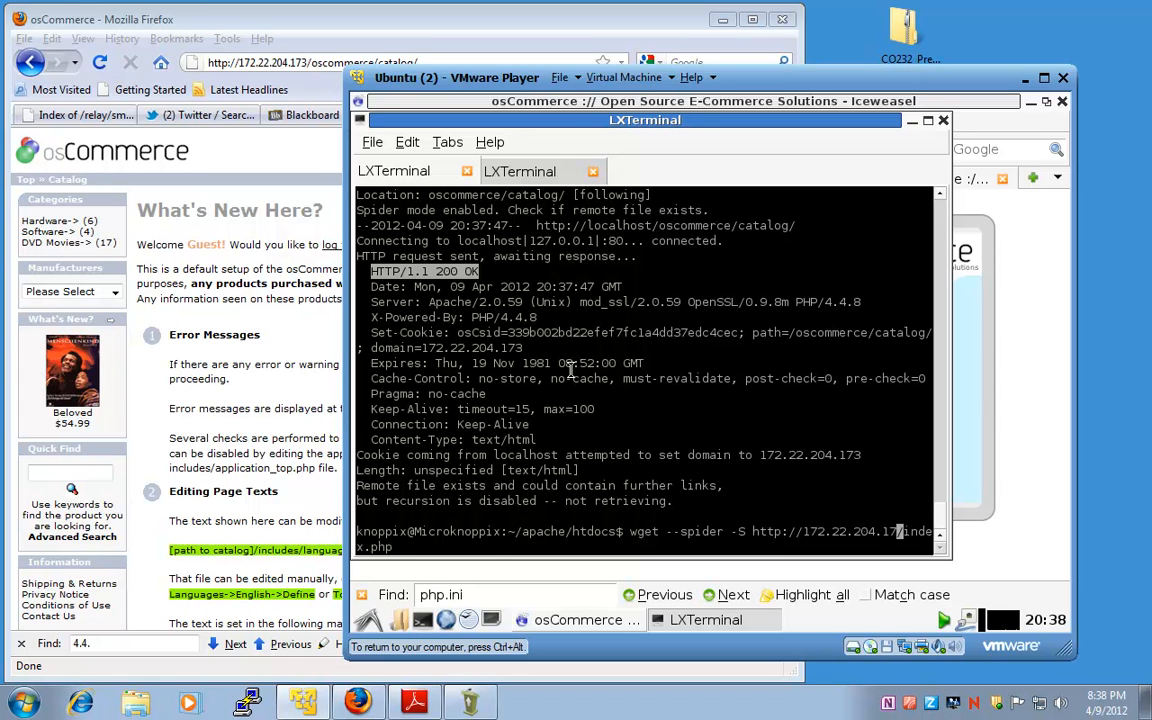
pyautogui.press('Return')
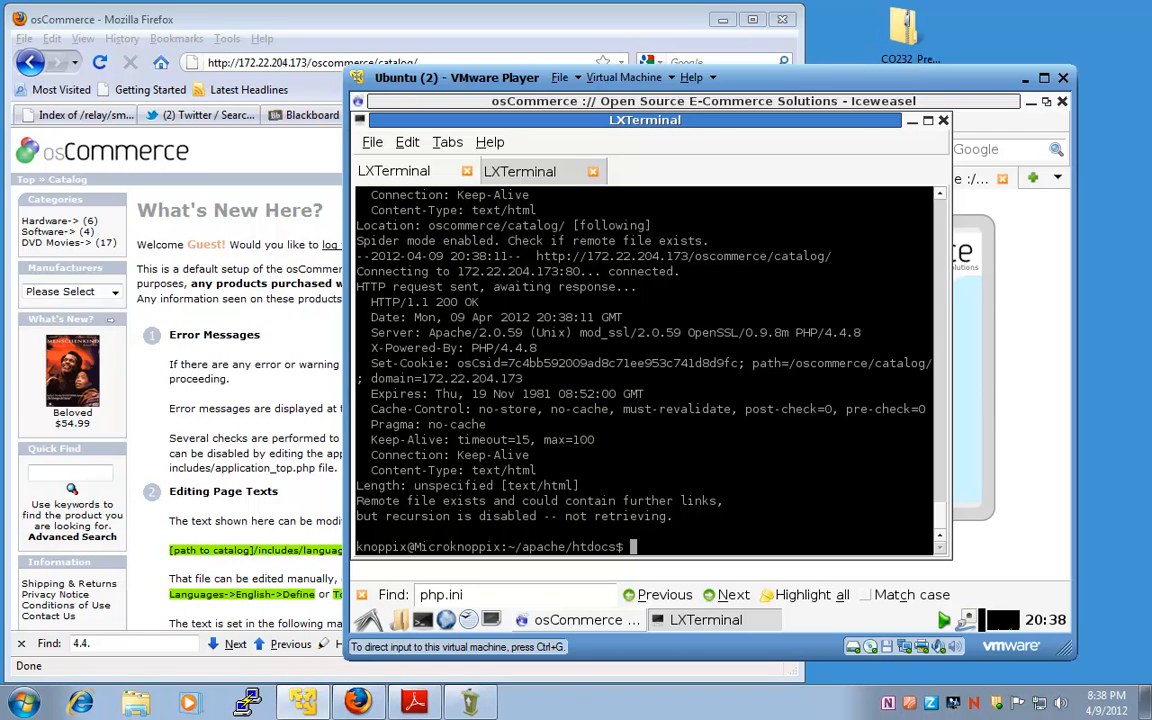
# Step: List the web root and delete index.php, confirming the removal with y
pyautogui.click(382, 372)
pyautogui.write('ls')
pyautogui.press('Return')
pyautogui.write('rm index.php')
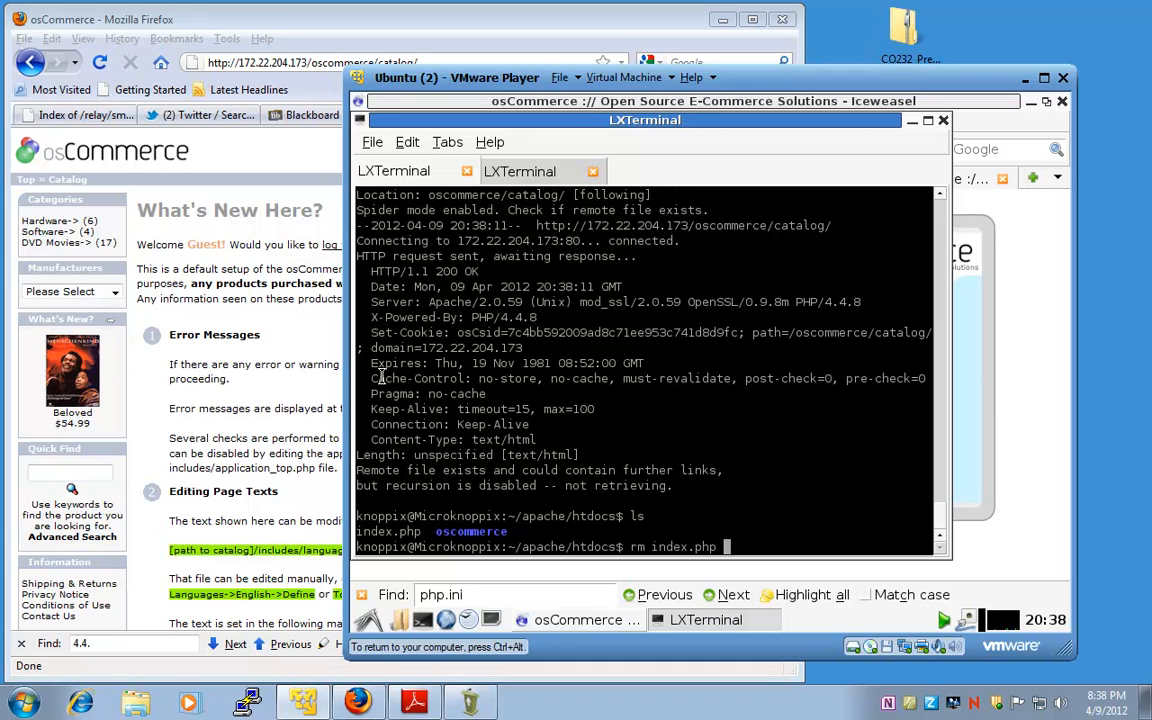
pyautogui.press('Return')
pyautogui.write('y')
pyautogui.press('Return')
# Step: Create index.html in vi and begin it with a <script> tag
pyautogui.write('vi index.html')
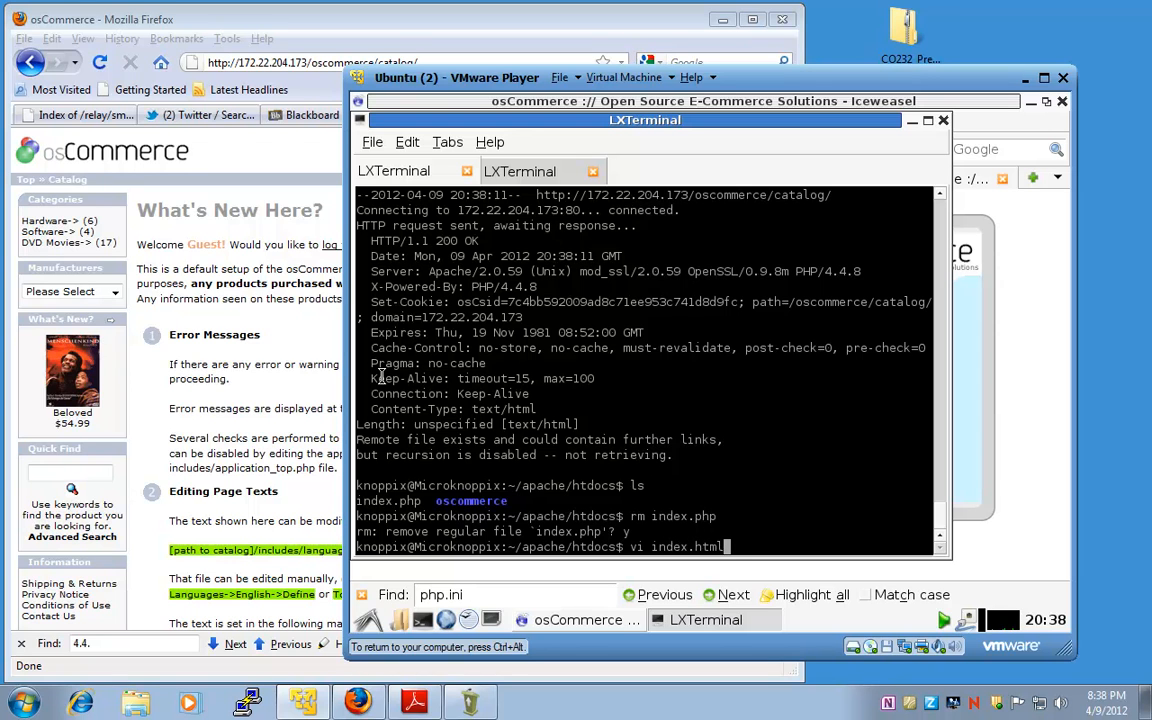
pyautogui.press('Return')
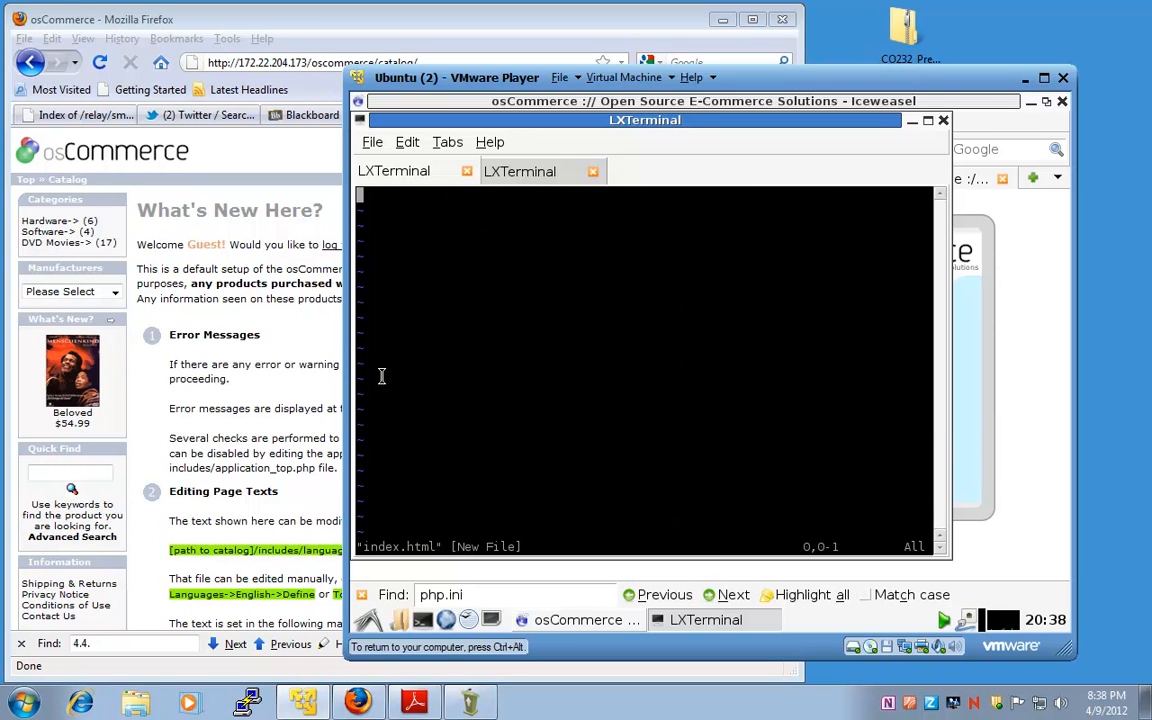
pyautogui.write('o')
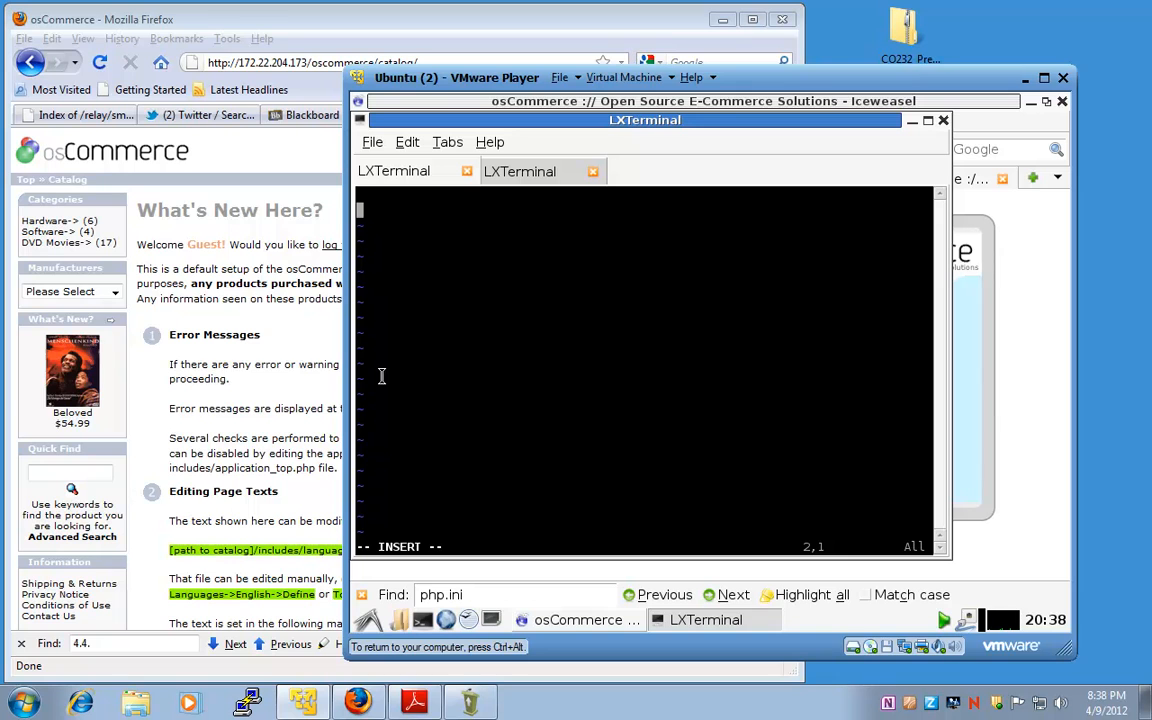
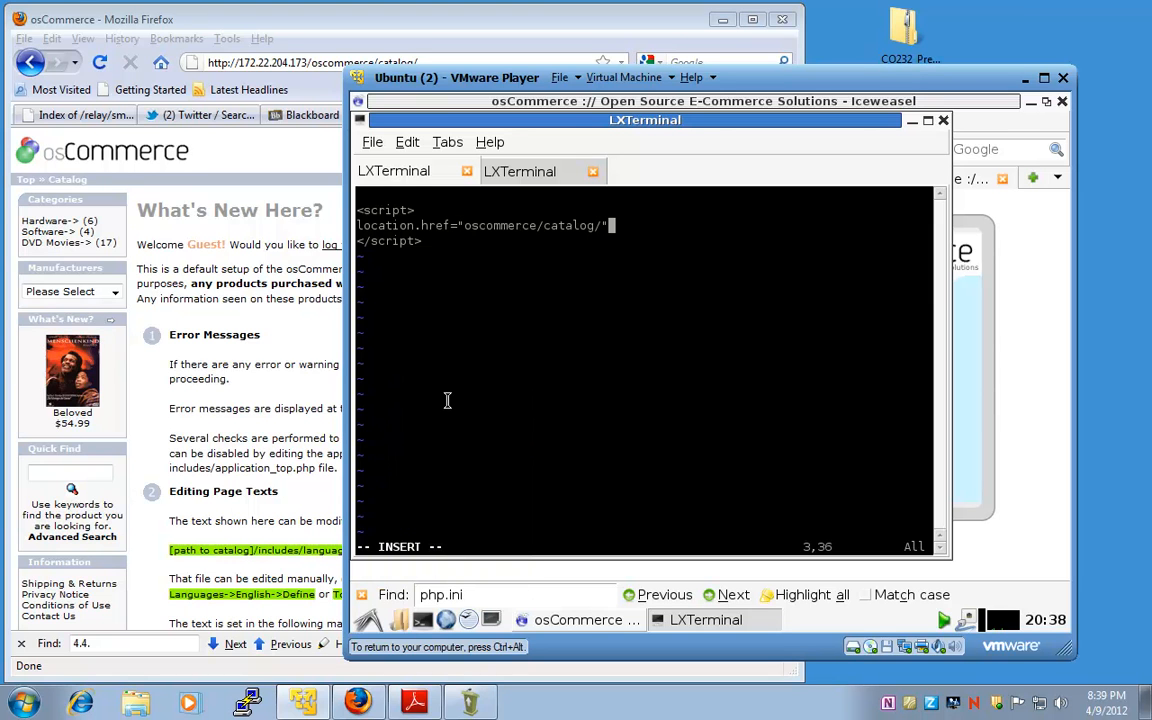
# Step: Select the oscommerce/catalog/ path in the location.href redirect line
pyautogui.moveTo(465, 225); pyautogui.dragTo(612, 214)
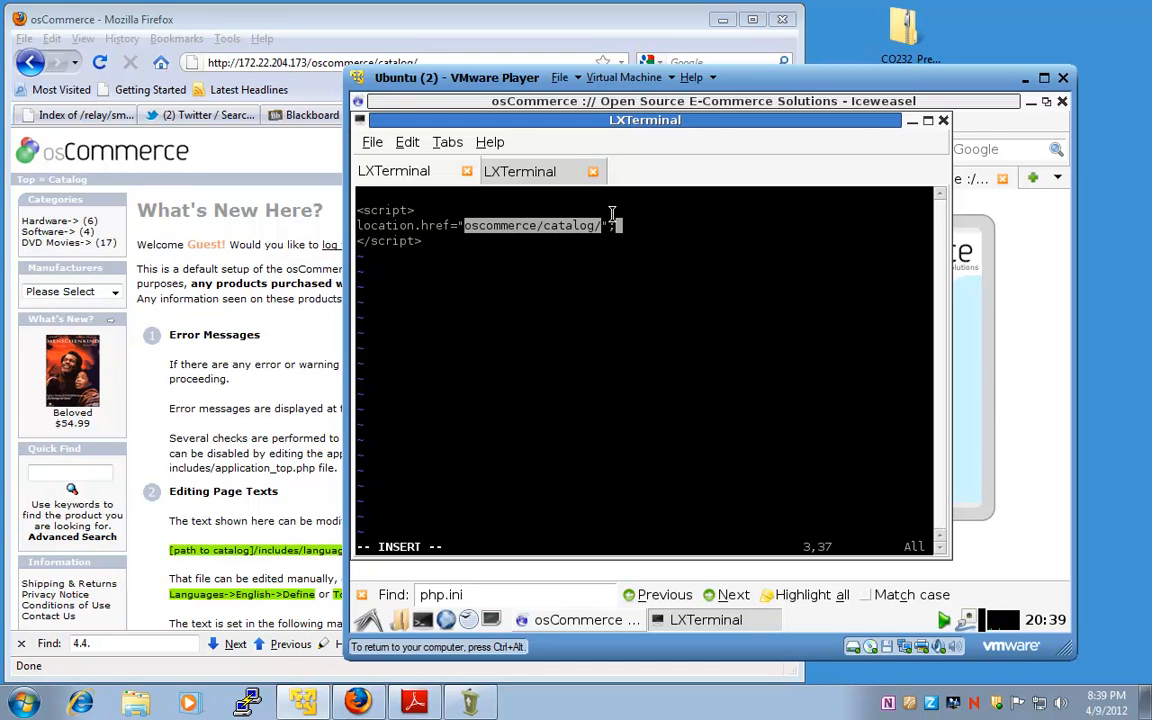
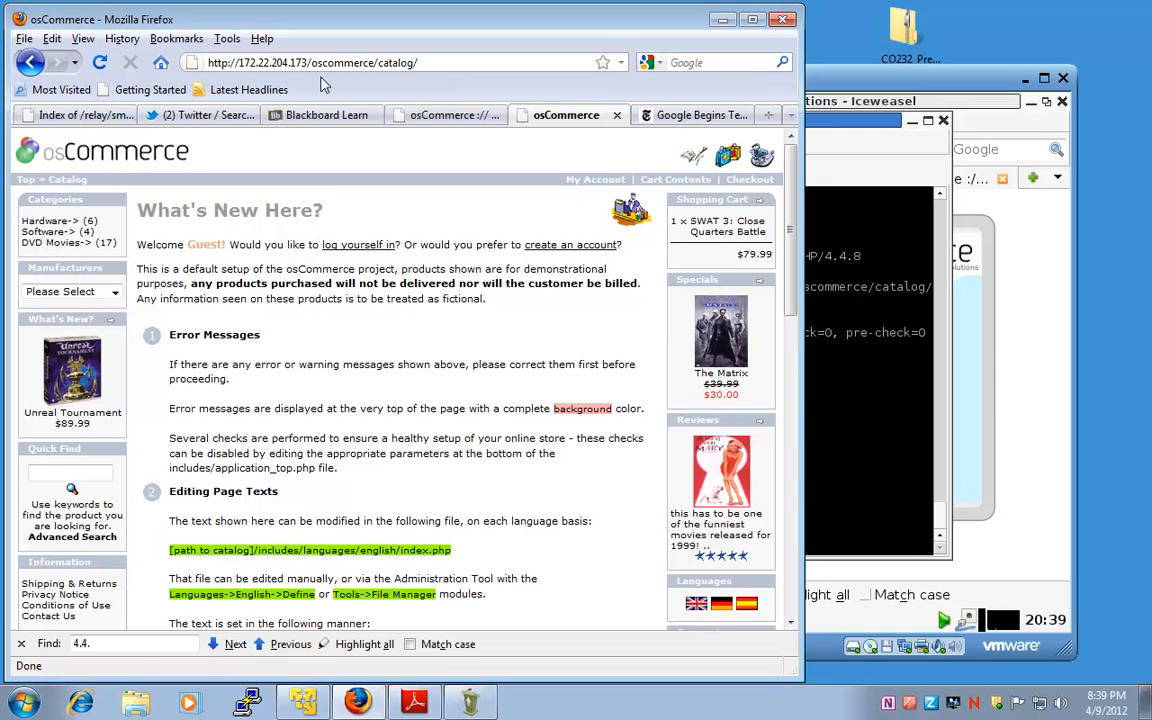
# Step: Remove oscommerce/catalog/ from the address and load the bare server root to test the redirect
pyautogui.moveTo(311, 63); pyautogui.dragTo(489, 64)
pyautogui.press('BackSpace')
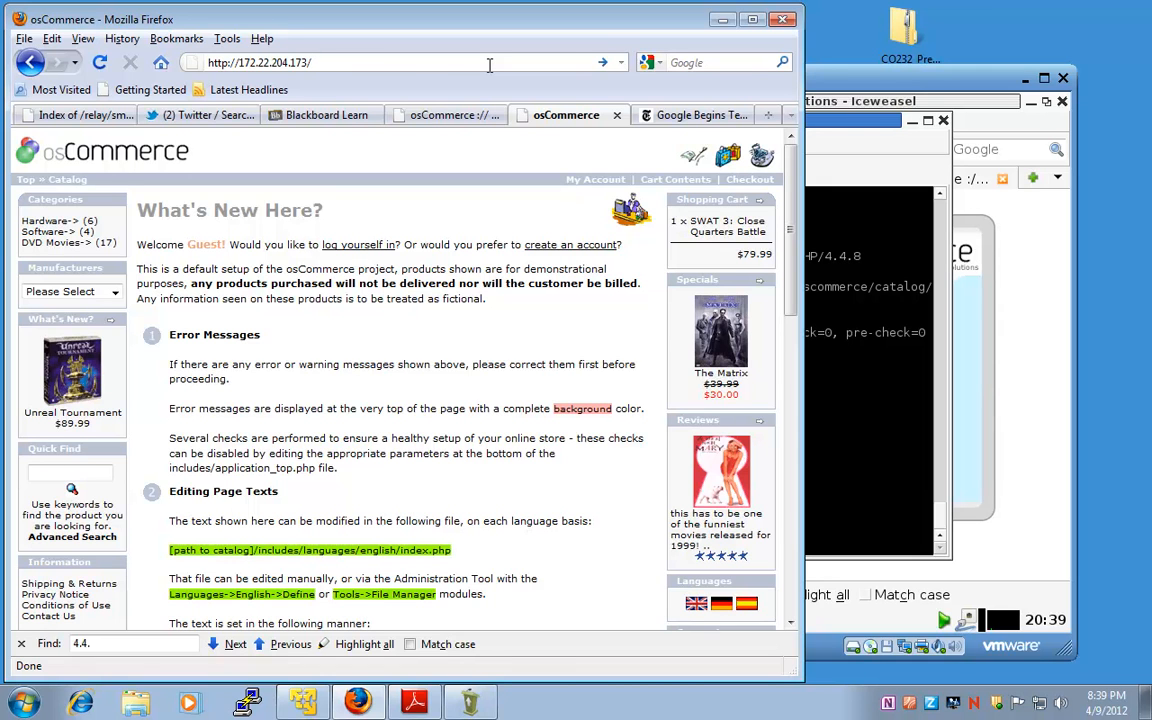
pyautogui.press('Return')
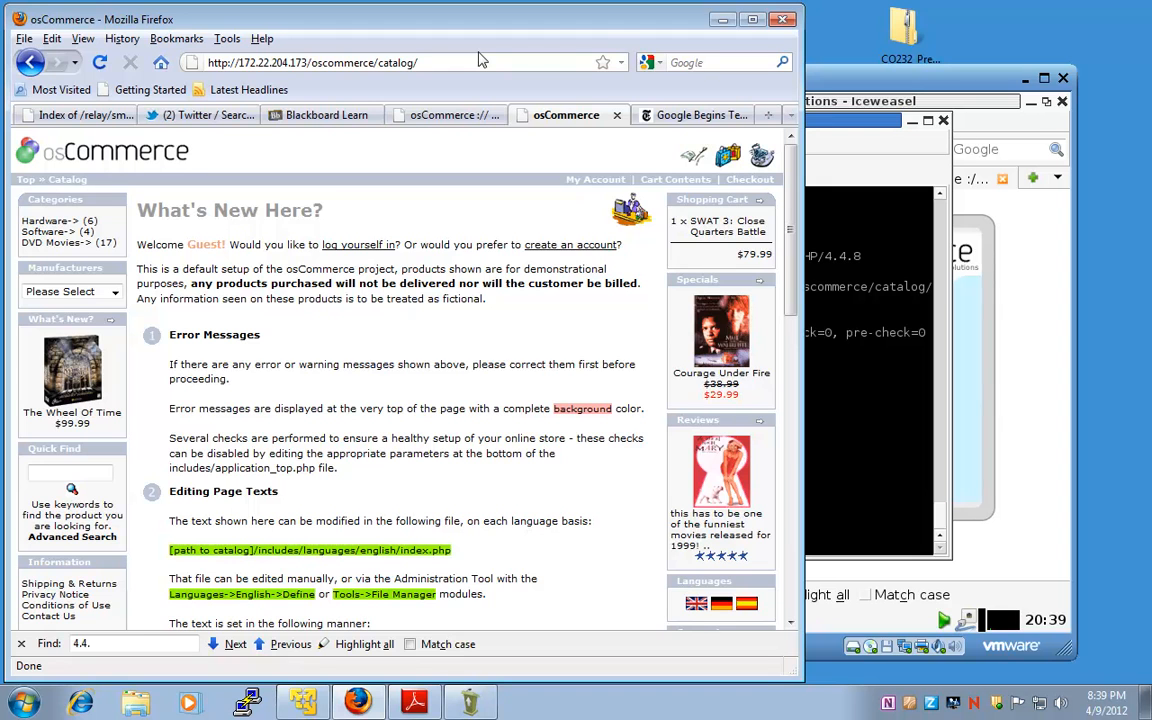
# Step: Reopen index.html in vi and delete the leading letter of the location.href line
pyautogui.click(857, 304)
pyautogui.press('Up')
pyautogui.press('Return')
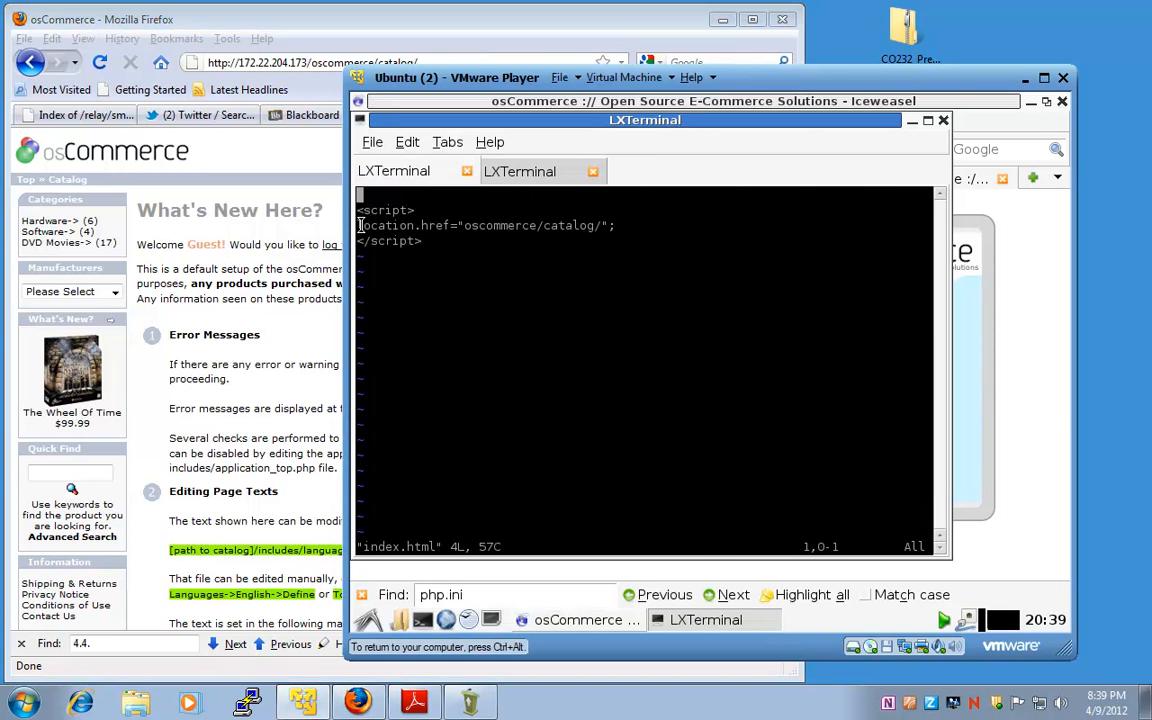
pyautogui.press('x')
pyautogui.press('x')
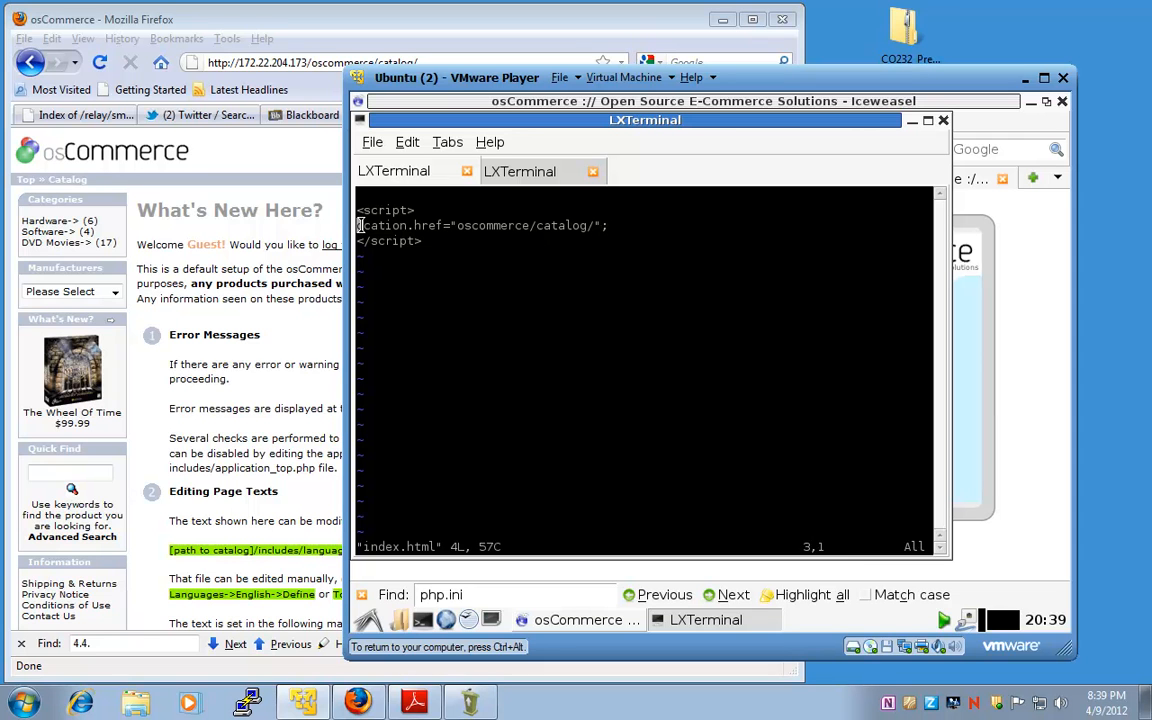
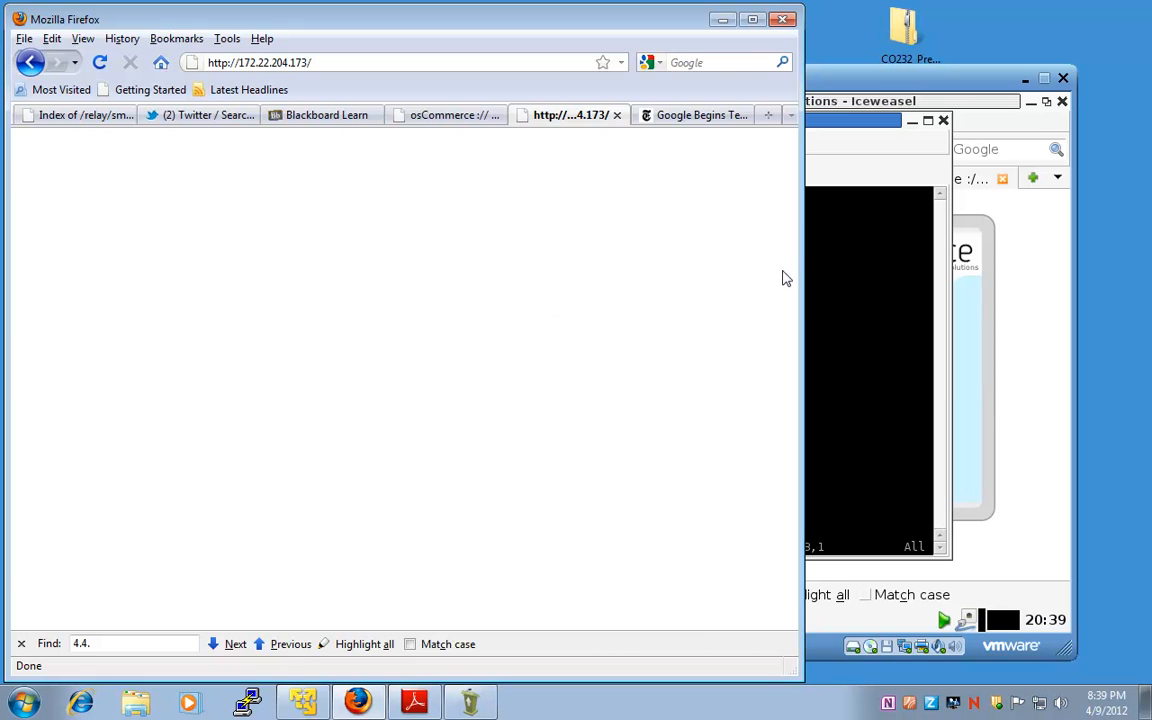
# Step: In vi, restore the missing 'l' so the script reads location.href="oscommerce/catalog/"
pyautogui.click(830, 275)
pyautogui.write('i')
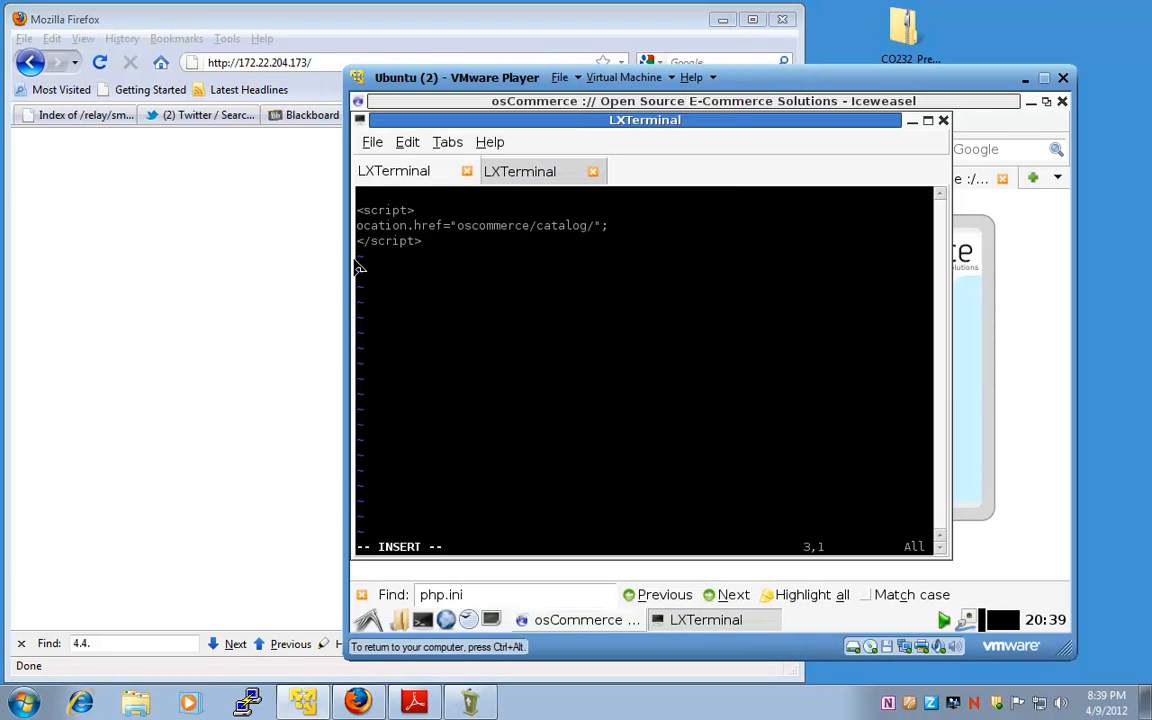
pyautogui.write('l')
pyautogui.press('Escape')
pyautogui.press('j')
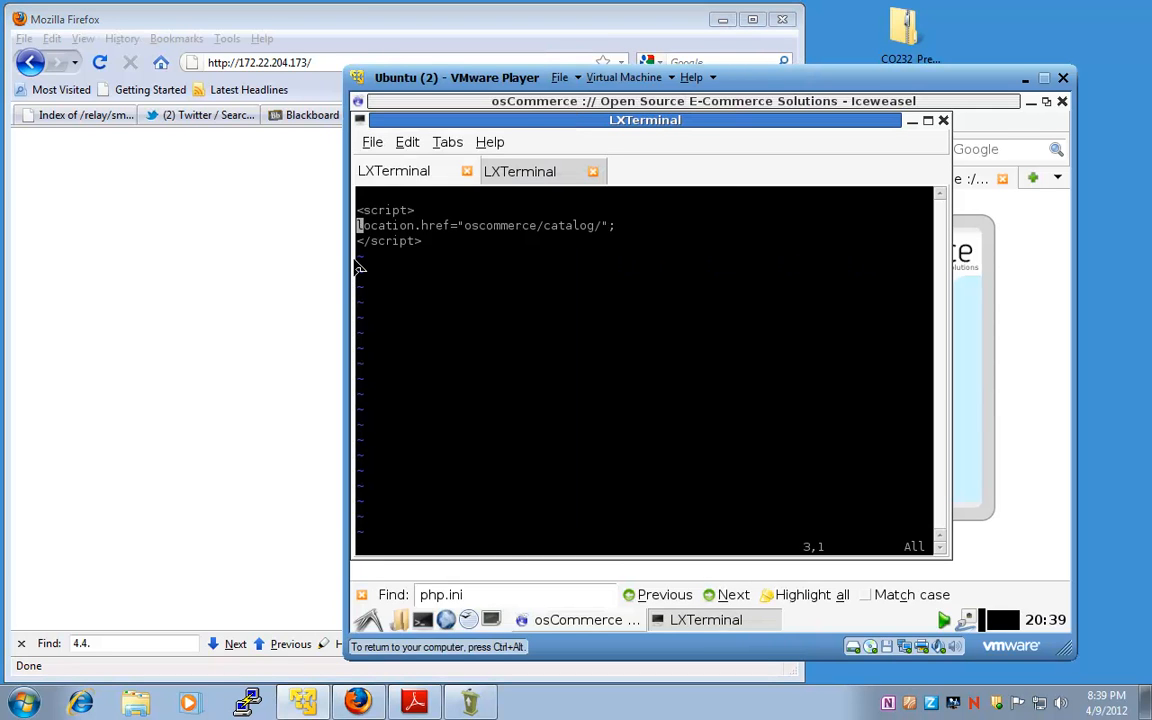
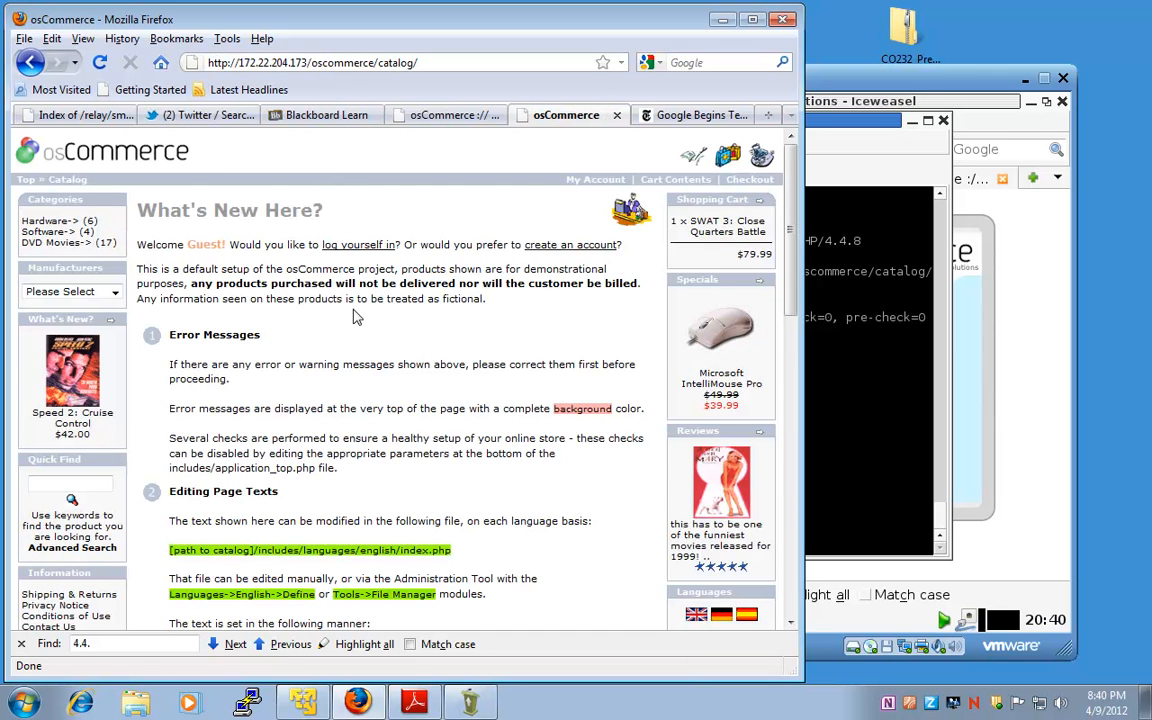
# Step: On the osCommerce setup page, find and highlight the includes/languages/english/index.php path
pyautogui.scroll(-2, 355, 316)
pyautogui.scroll(2, 355, 316)
pyautogui.scroll(-2, 443, 460)
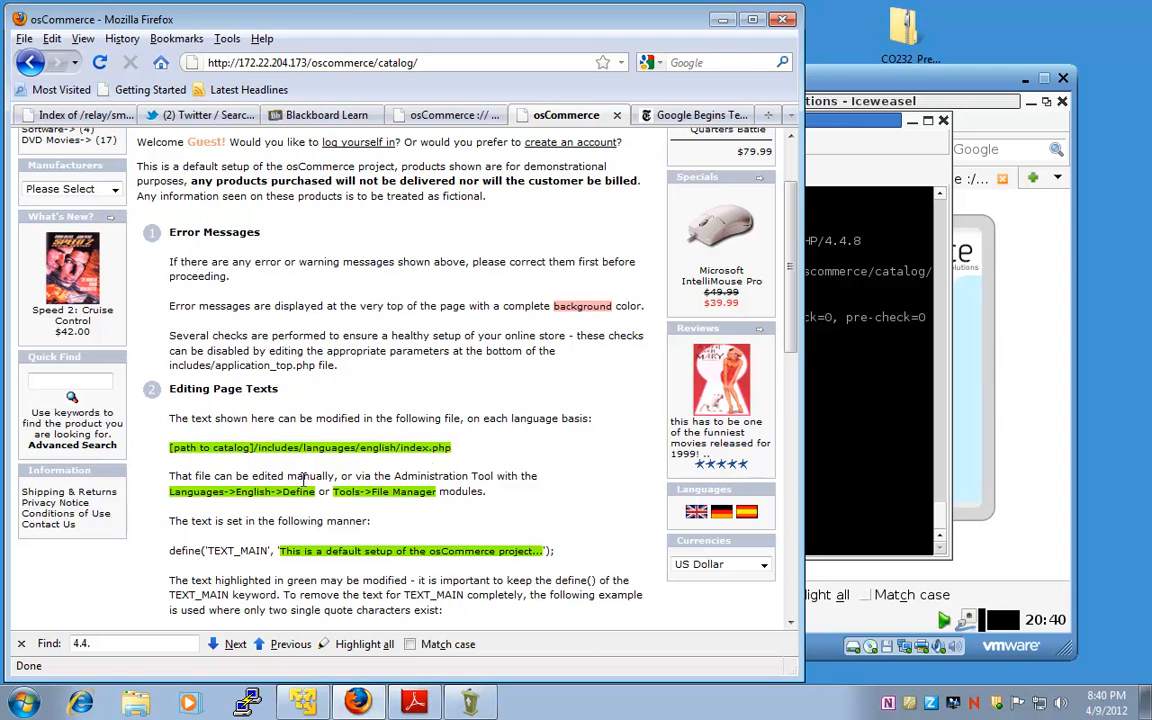
pyautogui.moveTo(451, 448); pyautogui.dragTo(255, 452)
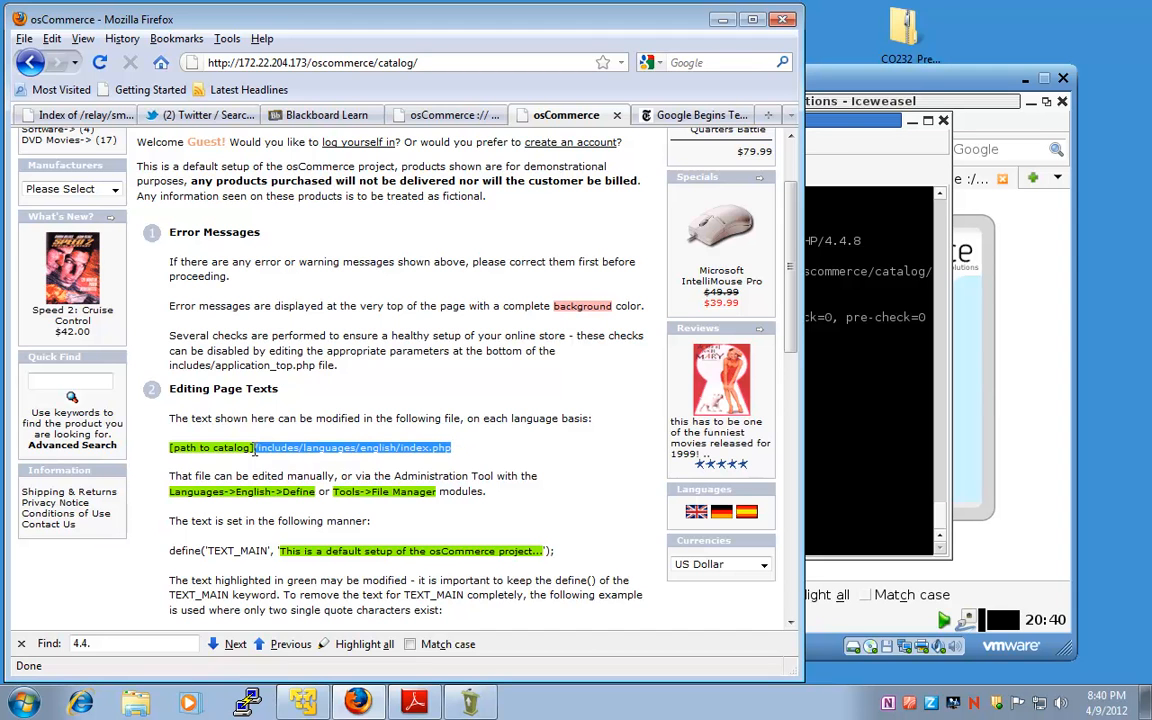
# Step: In the Ubuntu VM terminal, start a vi command on oscommerce/catalog/
pyautogui.hotkey('alt', 'Tab')
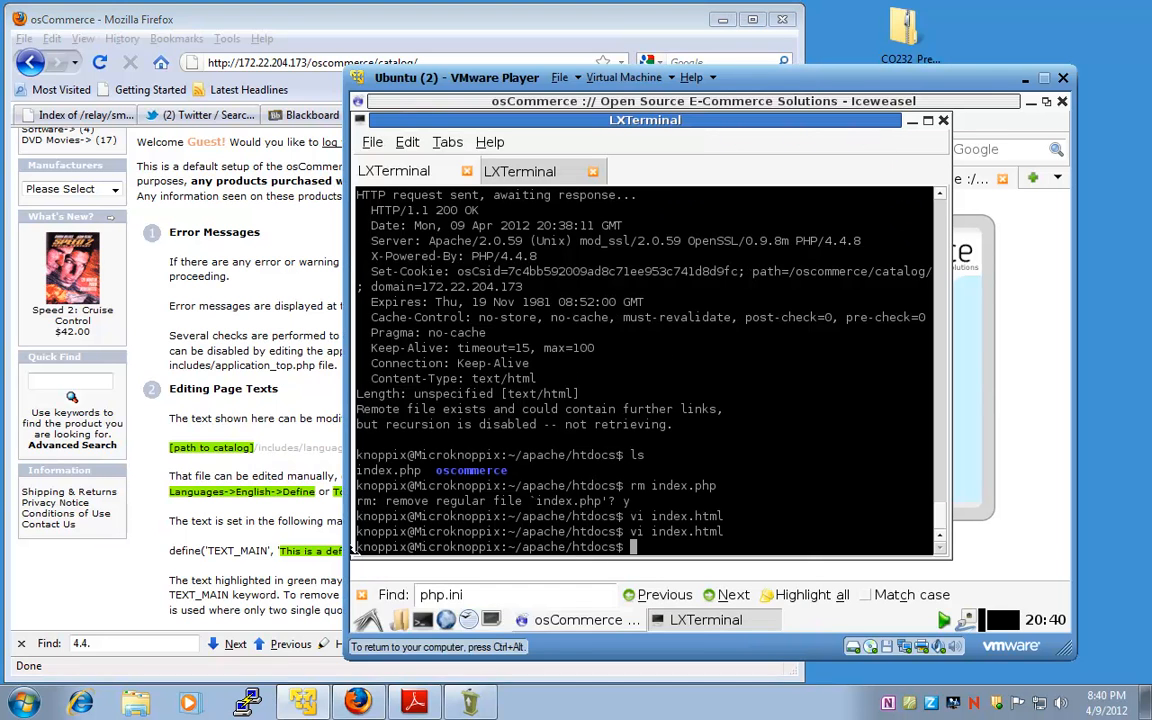
pyautogui.write('vi os')
pyautogui.press('Tab')
pyautogui.write('cat')
pyautogui.press('Tab')
# Step: Complete the path with includes/languages/english/index.php using Tab completion
pyautogui.write('in')
pyautogui.press('BackSpace')
pyautogui.press('BackSpace')
pyautogui.write('inc')
pyautogui.press('Tab')
pyautogui.write('la')
pyautogui.press('Tab')
pyautogui.write('e')
pyautogui.press('Tab')
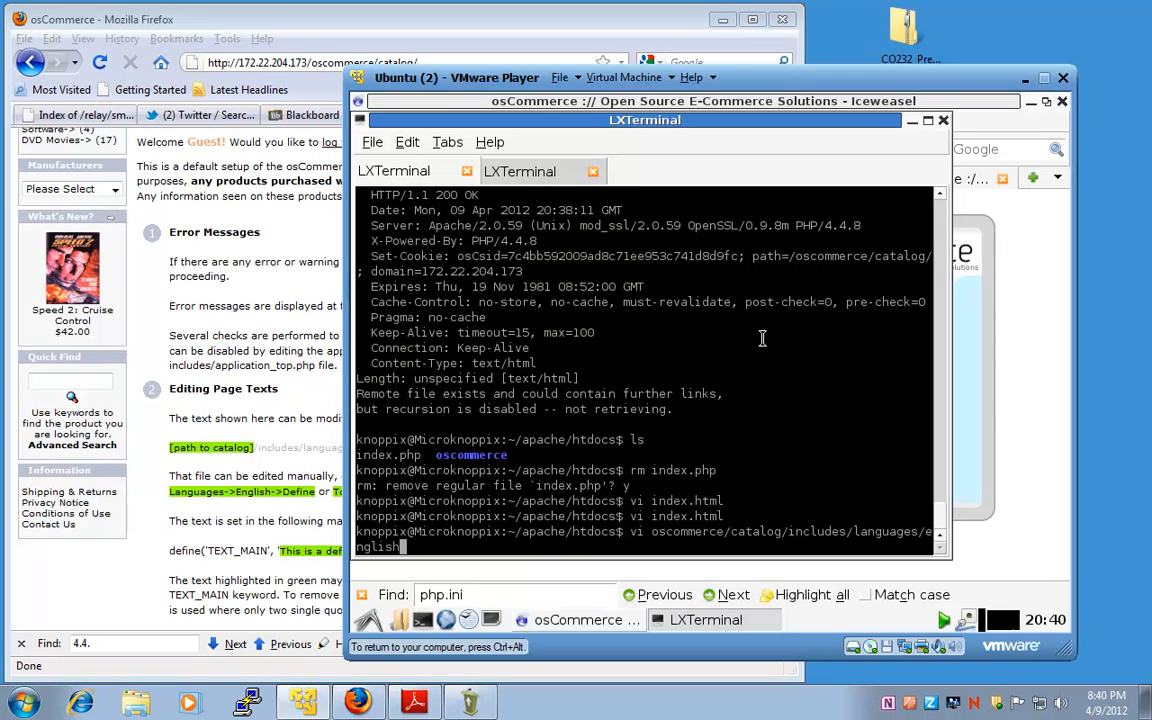
pyautogui.write('in')
pyautogui.press('Tab')
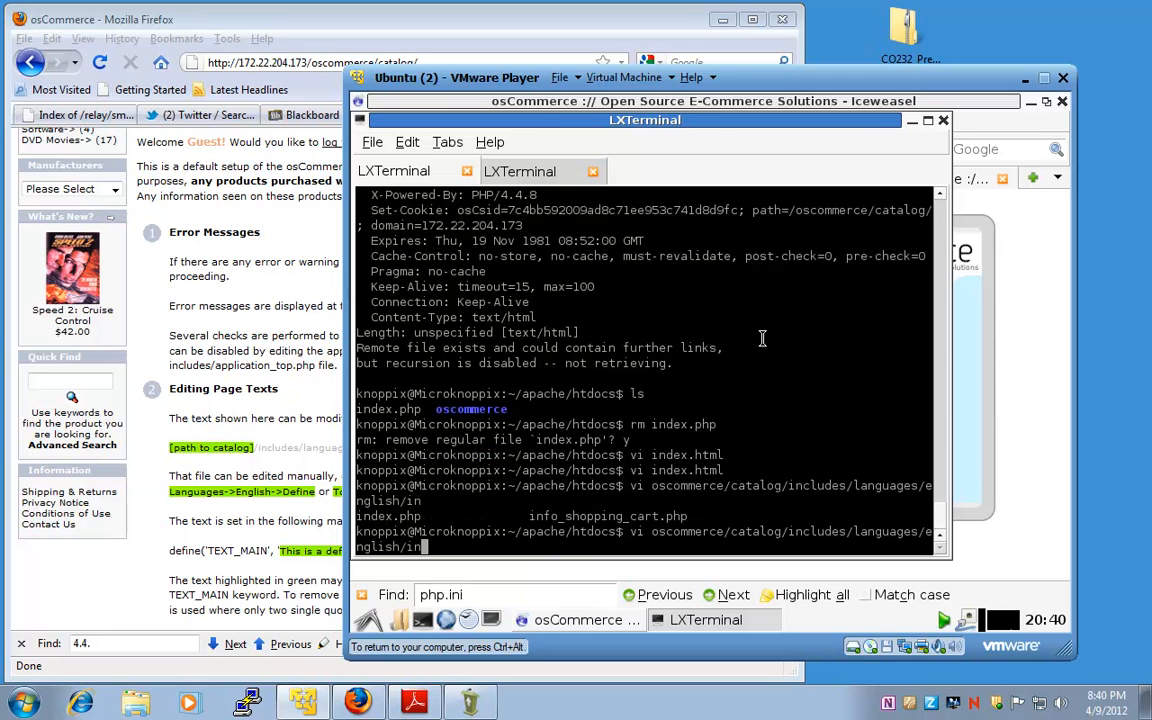
pyautogui.press('Tab')
pyautogui.write('d')
pyautogui.press('Tab')
# Step: Open index.php in vi and browse down to the TABLE_HEADING definitions, marking the Model heading
pyautogui.press('Return')
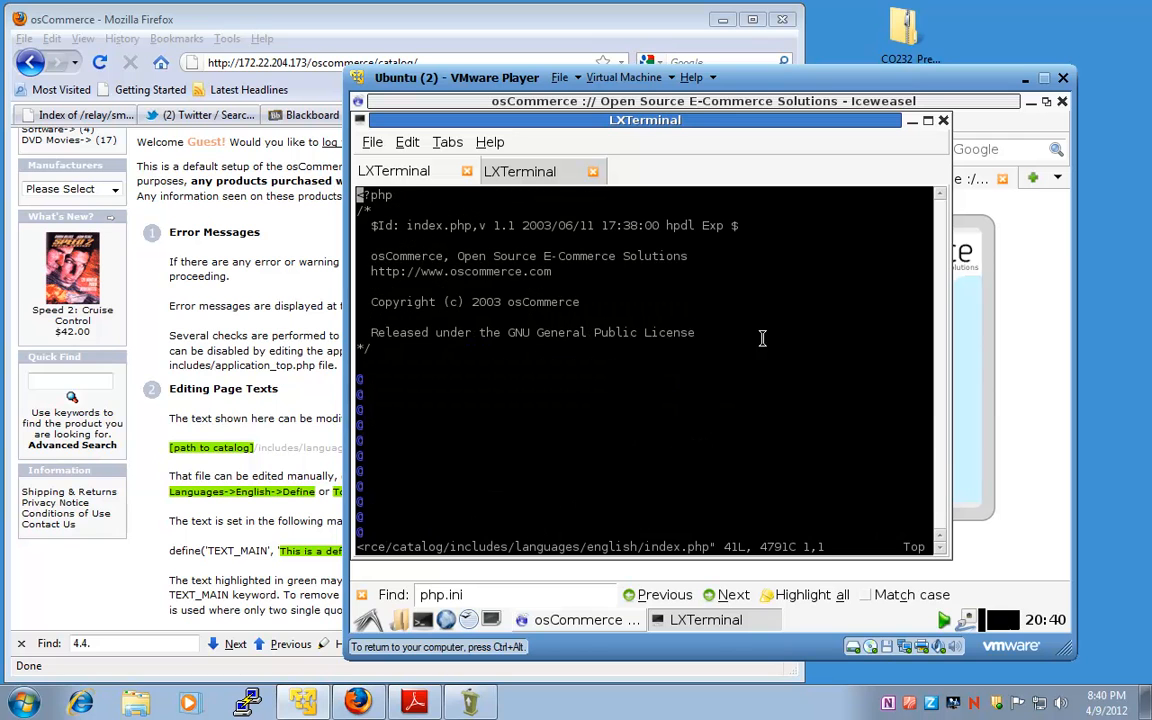
pyautogui.press('pagedown')
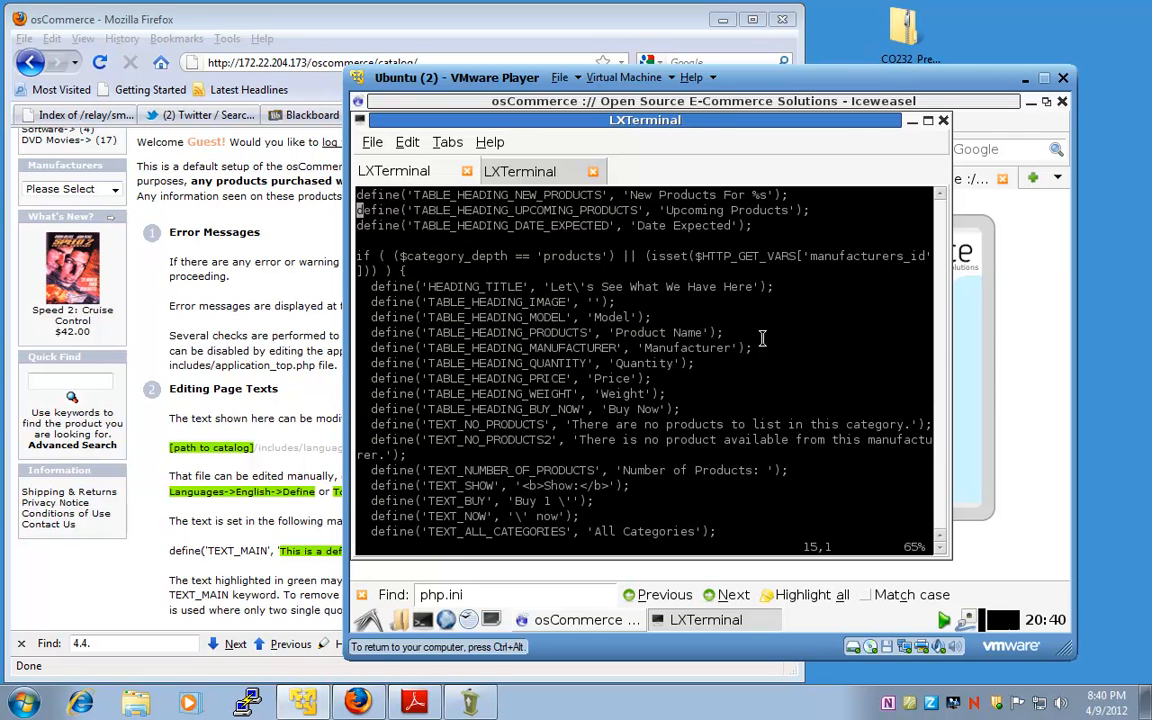
pyautogui.press('Down')
pyautogui.press('Down')
pyautogui.press('Down')
pyautogui.press('Down')
pyautogui.press('Down')
pyautogui.press('Down')
pyautogui.press('Down')
pyautogui.press('Down')
pyautogui.press('Down')
pyautogui.press('Down')
pyautogui.press('Down')
pyautogui.press('Down')
pyautogui.press('Down')
pyautogui.press('Down')
pyautogui.press('Down')
pyautogui.press('Down')
pyautogui.press('Down')
pyautogui.press('Down')
pyautogui.press('Down')
pyautogui.press('Down')
pyautogui.press('Down')
pyautogui.press('Down')
pyautogui.press('Down')
pyautogui.press('Down')
pyautogui.press('Up')
pyautogui.press('Up')
pyautogui.press('Up')
pyautogui.press('Up')
pyautogui.press('Up')
pyautogui.press('Up')
pyautogui.press('Up')
pyautogui.press('Up')
pyautogui.press('Up')
pyautogui.press('Up')
pyautogui.press('Up')
pyautogui.press('Up')
pyautogui.press('Up')
pyautogui.press('Up')
pyautogui.press('Up')
pyautogui.press('Up')
pyautogui.press('Up')
pyautogui.press('Up')
pyautogui.press('Up')
pyautogui.press('Up')
pyautogui.moveTo(594, 317); pyautogui.dragTo(631, 317)
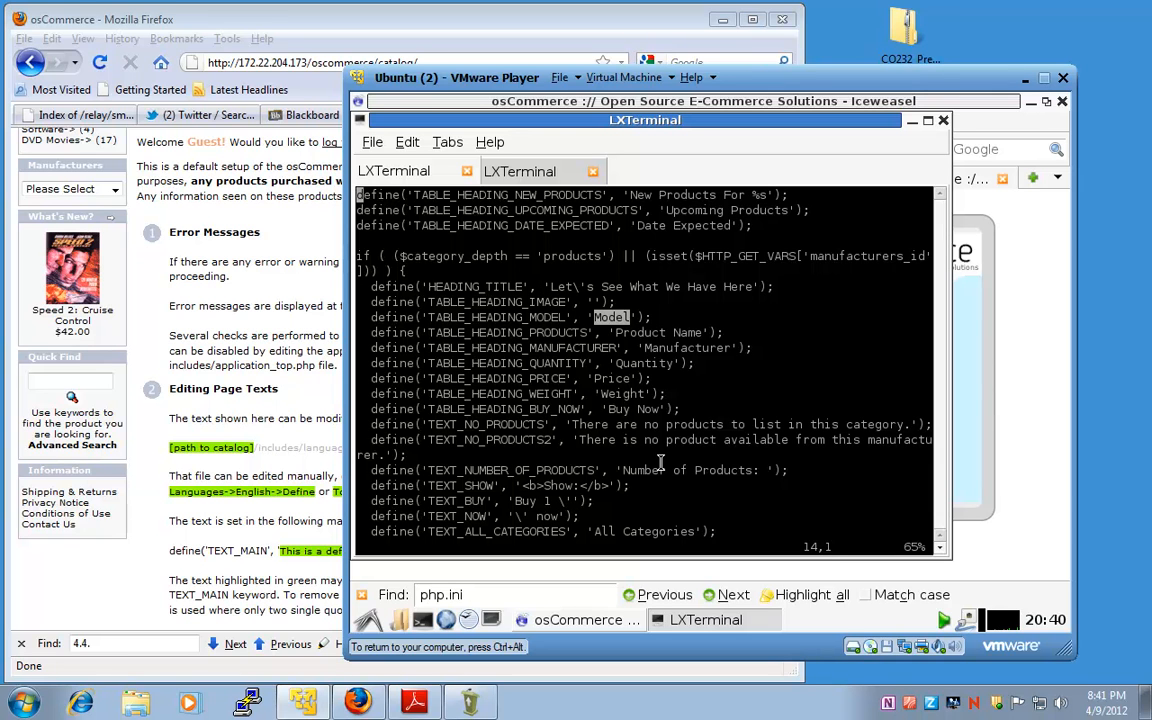
# Step: Move the cursor onto the TEXT_MAIN define line, toward its welcome text
pyautogui.press('Down')
pyautogui.press('Down')
pyautogui.press('Down')
pyautogui.press('Down')
pyautogui.press('Down')
pyautogui.press('Down')
pyautogui.press('Down')
pyautogui.press('Down')
pyautogui.press('Down')
pyautogui.press('Down')
pyautogui.press('Down')
pyautogui.press('Down')
pyautogui.press('Down')
pyautogui.press('Down')
pyautogui.press('Down')
pyautogui.press('Down')
pyautogui.press('Down')
pyautogui.press('Down')
pyautogui.press('Down')
pyautogui.press('Down')
pyautogui.press('Down')
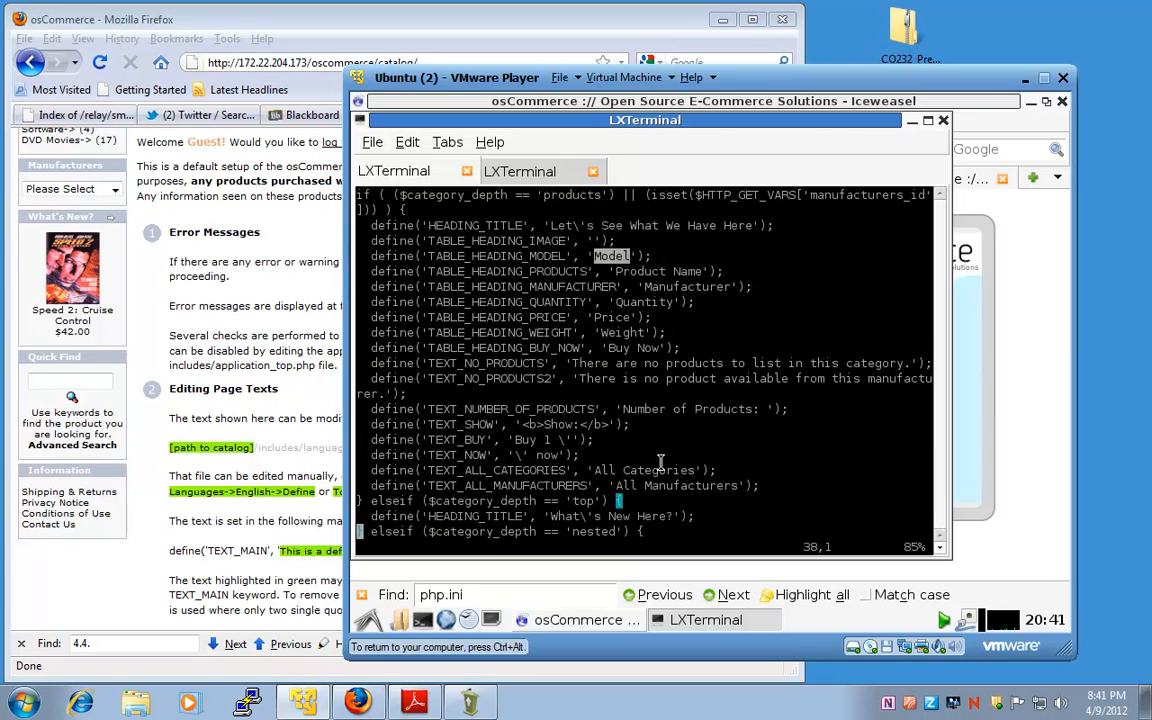
pyautogui.press('Up')
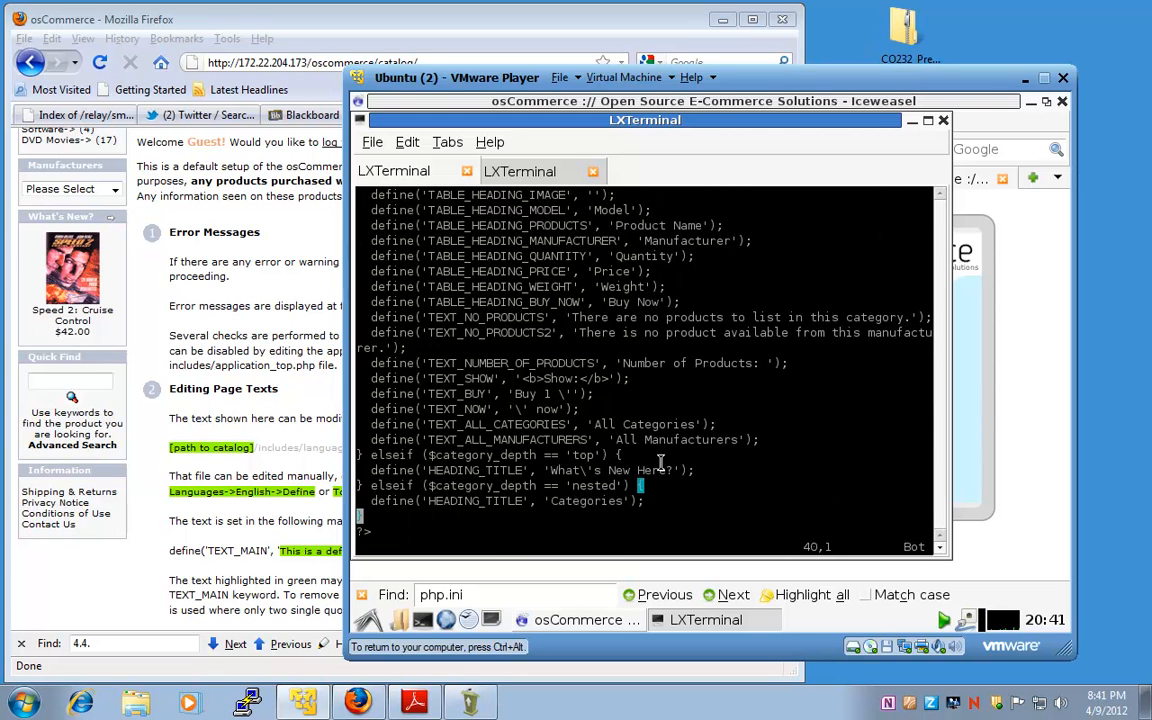
pyautogui.press('Up')
pyautogui.press('Up')
pyautogui.press('Up')
pyautogui.press('Up')
pyautogui.press('Up')
pyautogui.press('Up')
pyautogui.press('Up')
pyautogui.press('Up')
pyautogui.press('Up')
pyautogui.press('Up')
pyautogui.press('Up')
pyautogui.press('Up')
pyautogui.press('Up')
pyautogui.press('Up')
pyautogui.press('Up')
pyautogui.press('Up')
pyautogui.press('Up')
pyautogui.press('Up')
pyautogui.press('Up')
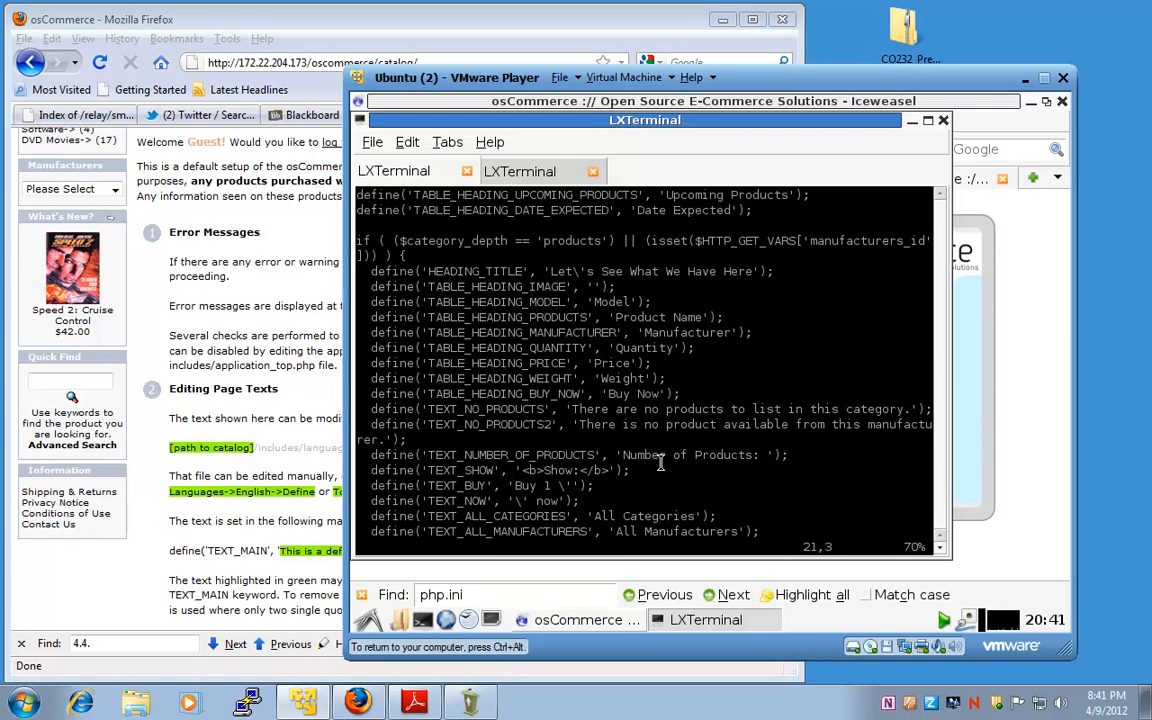
pyautogui.press('Up')
pyautogui.press('Up')
pyautogui.press('Up')
pyautogui.press('Up')
pyautogui.press('Up')
pyautogui.press('Up')
pyautogui.press('Up')
pyautogui.press('Up')
pyautogui.press('Up')
pyautogui.press('Down')
pyautogui.press('Right')
pyautogui.press('Right')
pyautogui.press('Right')
pyautogui.press('Right')
pyautogui.press('Right')
pyautogui.press('Right')
pyautogui.press('Right')
pyautogui.press('Right')
pyautogui.press('Right')
pyautogui.press('Right')
pyautogui.press('Right')
pyautogui.press('Right')
pyautogui.press('Right')
pyautogui.press('Right')
pyautogui.press('Right')
pyautogui.press('Right')
pyautogui.press('Right')
pyautogui.press('Right')
pyautogui.press('Right')
pyautogui.press('Right')
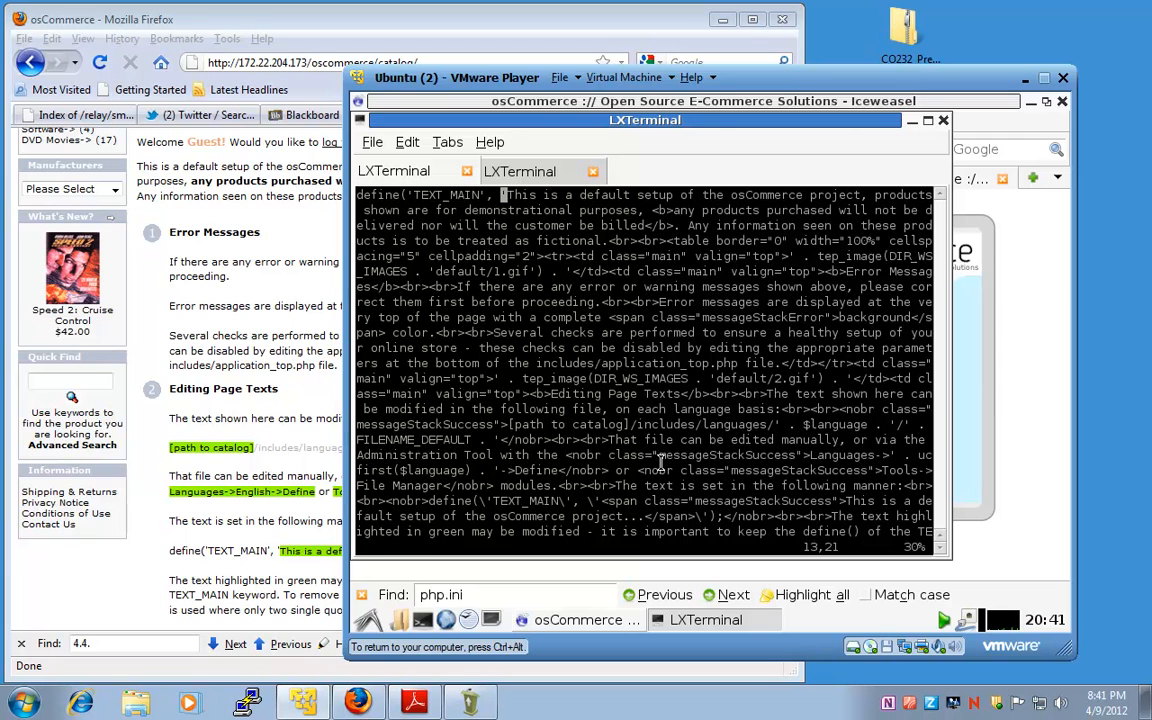
# Step: Delete the old default welcome text from the TEXT_MAIN definition
pyautogui.press('i')
pyautogui.press('BackSpace')
pyautogui.press('BackSpace')
pyautogui.press('BackSpace')
pyautogui.press('BackSpace')
pyautogui.press('BackSpace')
pyautogui.press('BackSpace')
pyautogui.press('BackSpace')
pyautogui.press('BackSpace')
pyautogui.press('BackSpace')
pyautogui.press('BackSpace')
pyautogui.press('BackSpace')
pyautogui.press('BackSpace')
pyautogui.press('BackSpace')
pyautogui.press('BackSpace')
pyautogui.press('BackSpace')
pyautogui.press('BackSpace')
pyautogui.press('BackSpace')
pyautogui.press('BackSpace')
pyautogui.press('BackSpace')
pyautogui.press('BackSpace')
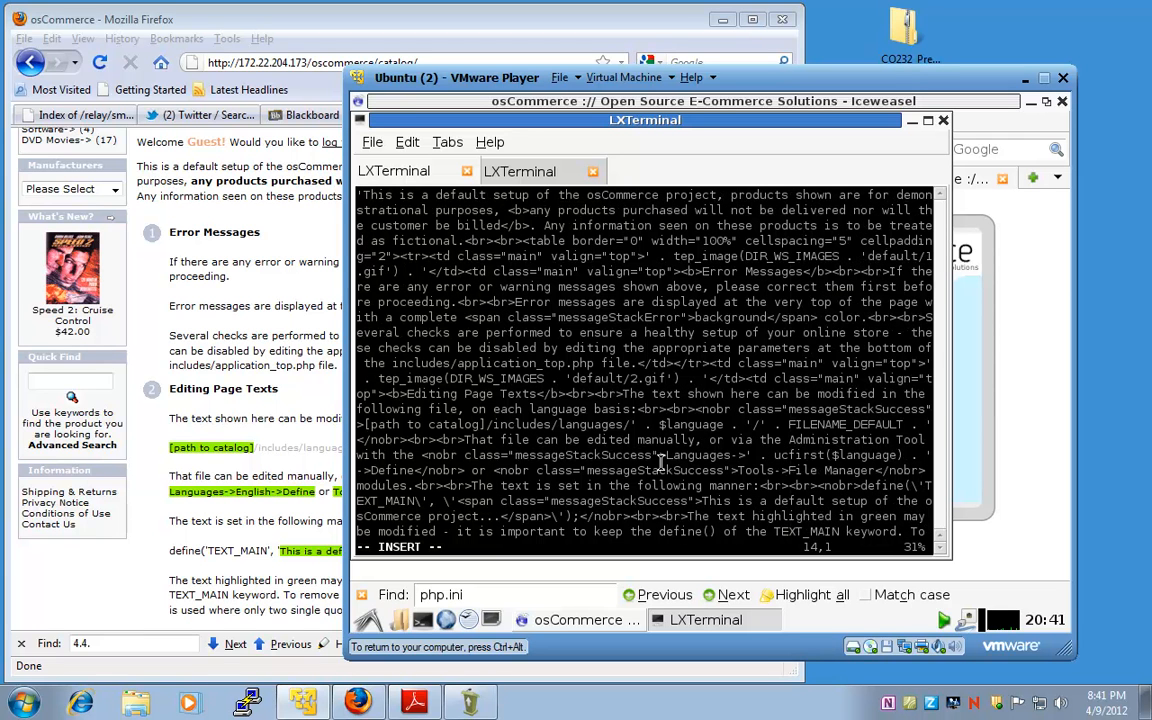
pyautogui.press('Escape')
pyautogui.press('d')
pyautogui.press('d')
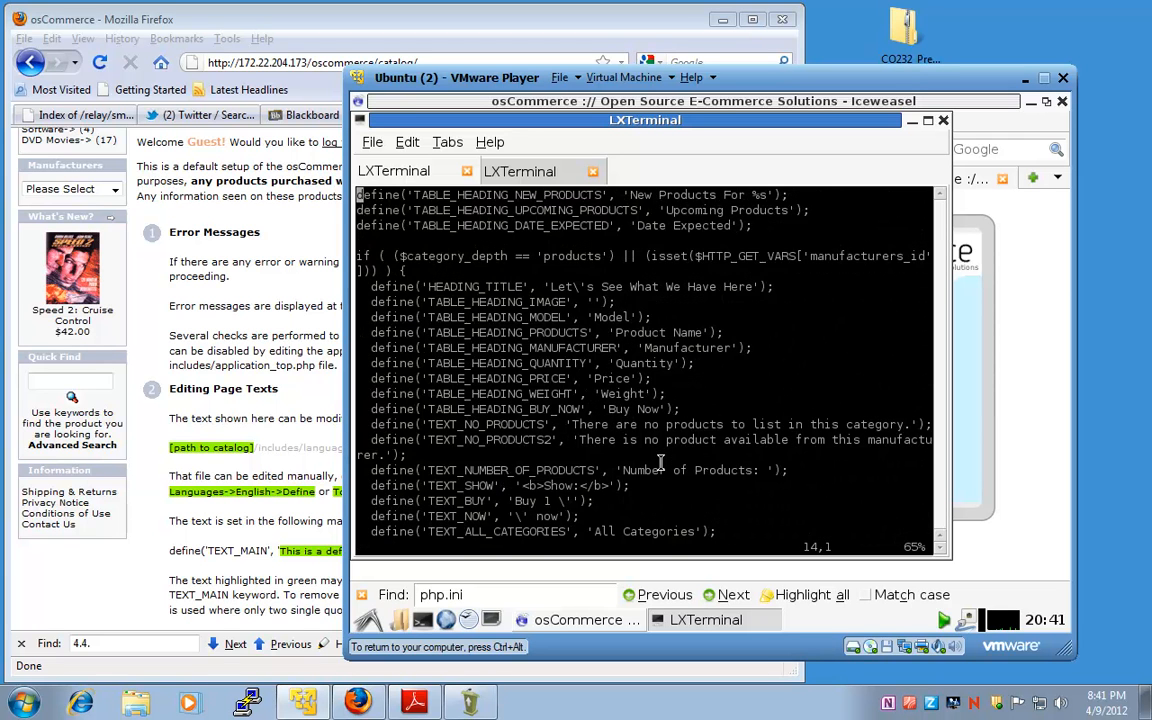
pyautogui.press('k')
# Step: Append 'Welcome to CO246 eCommerce project'); to the TEXT_MAIN line and save with :w
pyautogui.hotkey('shift', 'a')
pyautogui.write("'Welcome to CO246 eCommerce project');")
pyautogui.press('Escape')
pyautogui.write(':w')
pyautogui.press('Return')
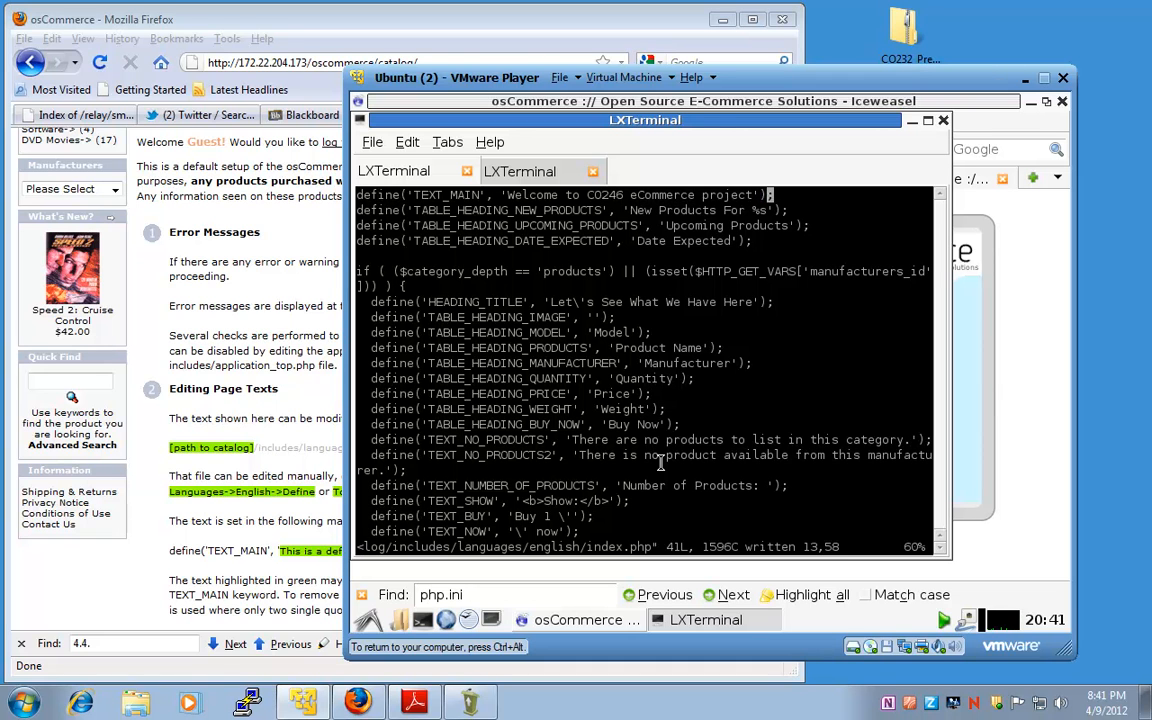
# Step: Reload the catalog in Firefox and highlight the new 'Welcome to CO246 eCommerce project' text
pyautogui.click(190, 300)
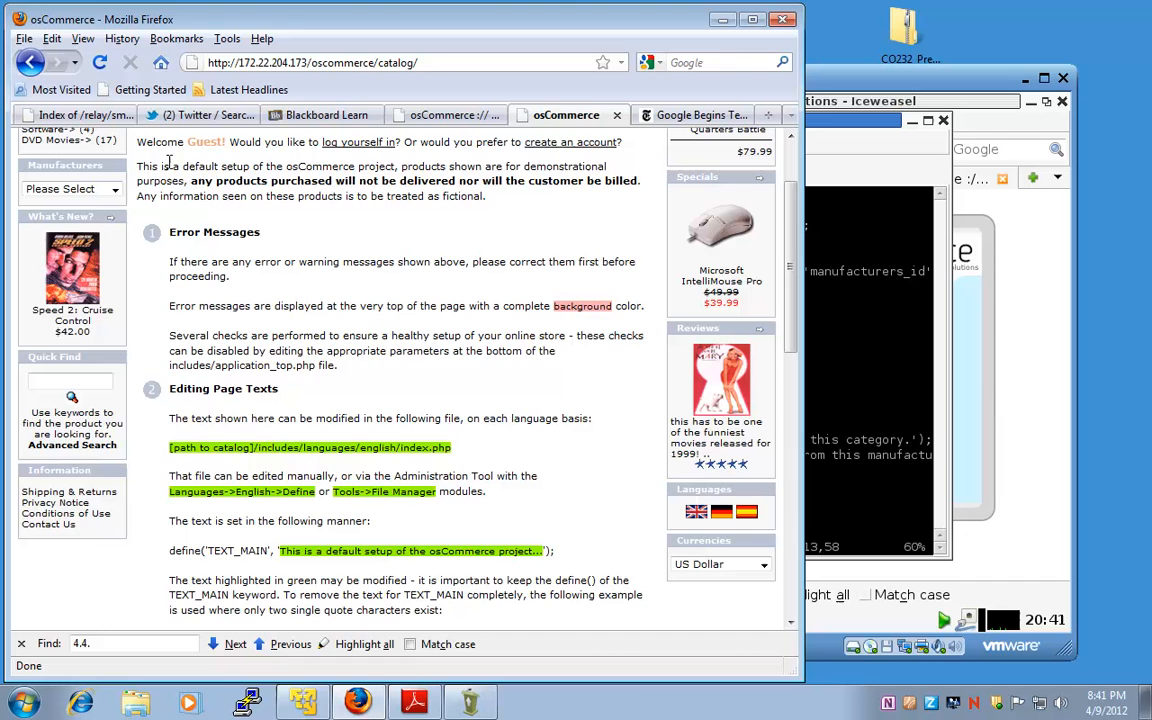
pyautogui.click(100, 62)
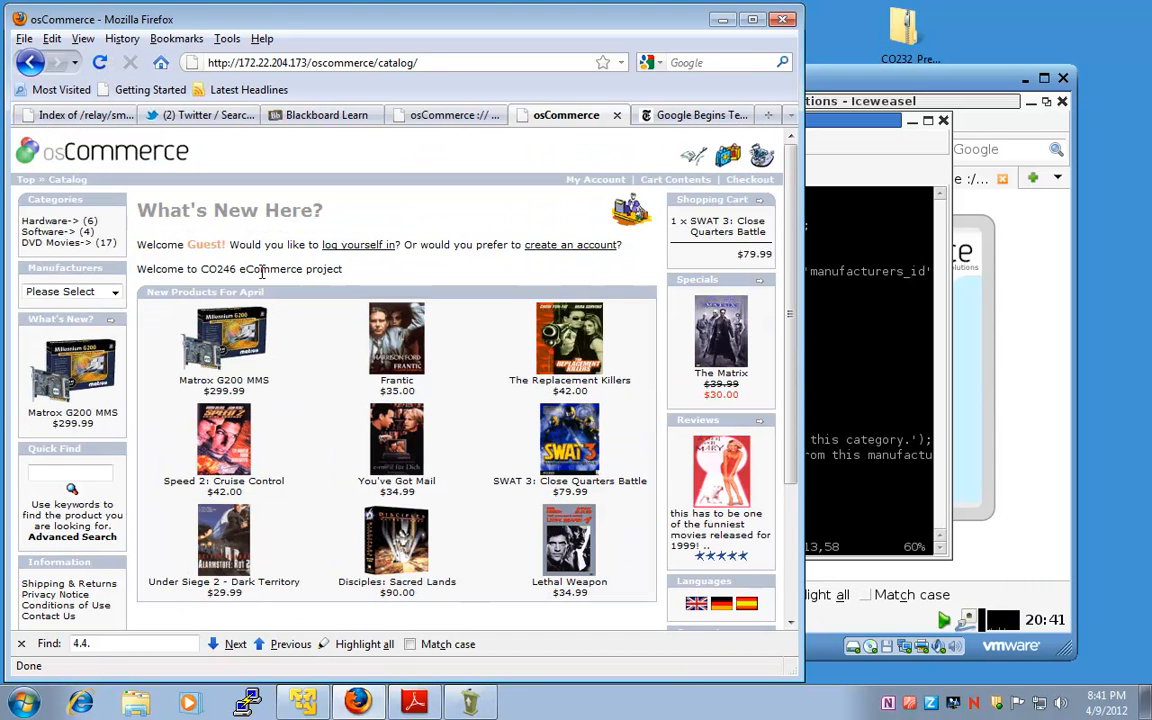
pyautogui.moveTo(142, 265); pyautogui.dragTo(360, 273)
pyautogui.click(372, 269)
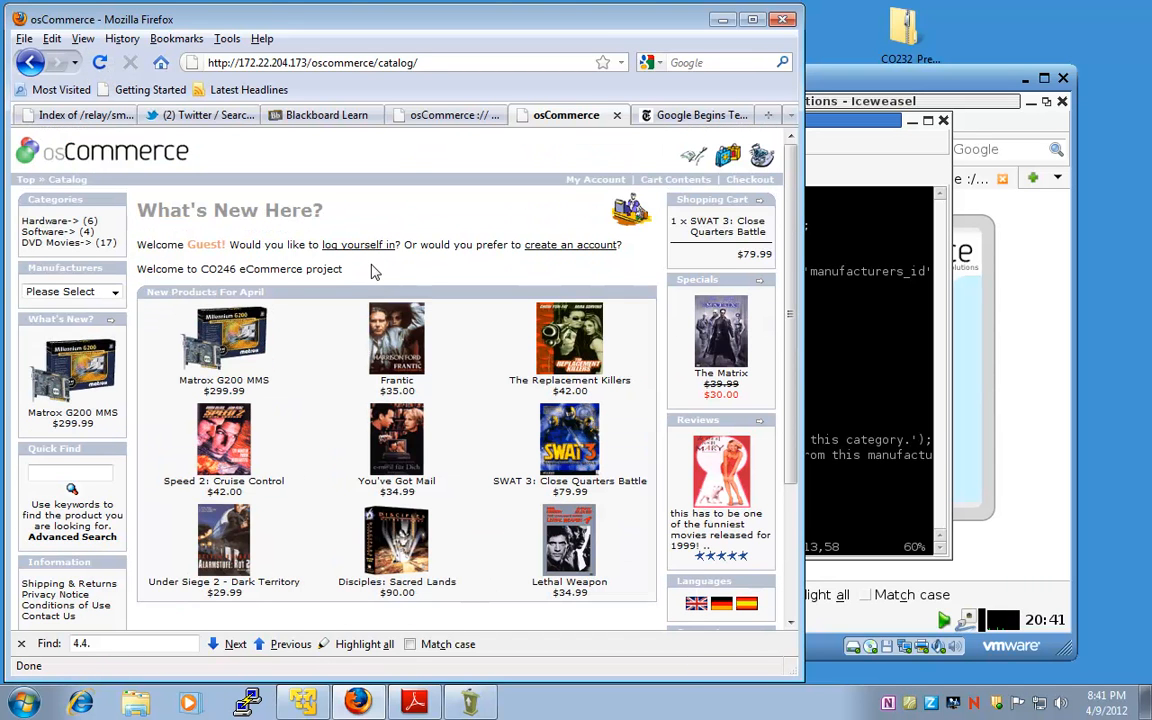